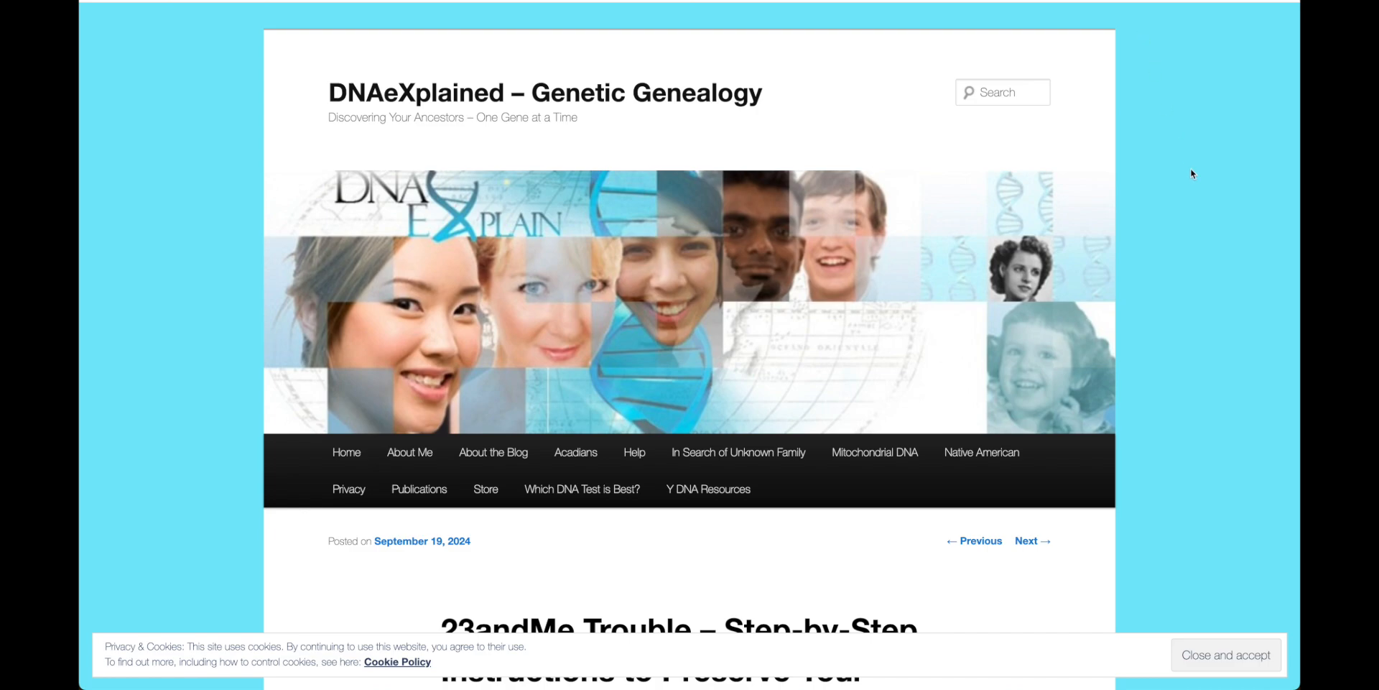
Step: Read the title and opening paragraphs of the DNAeXplained article on preserving 23andMe data and matches
scroll(1193, 174, "down", 6)
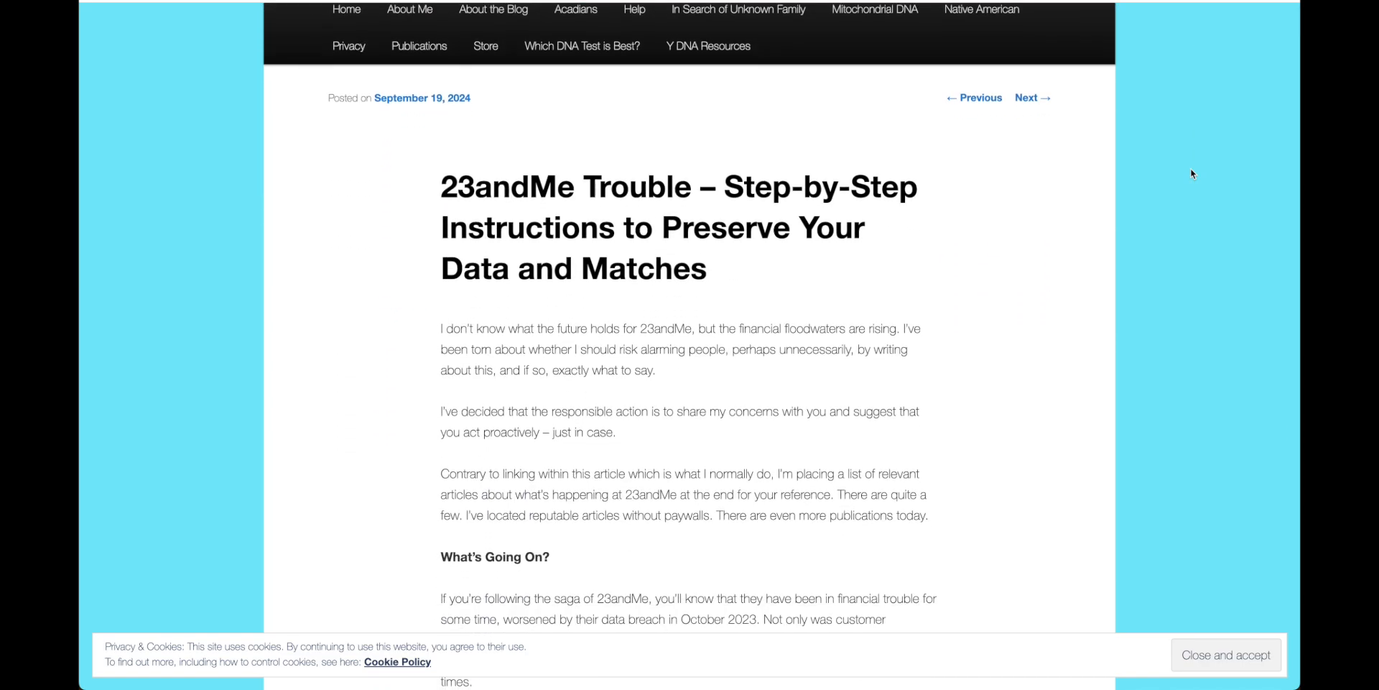
scroll(1193, 174, "down", 1)
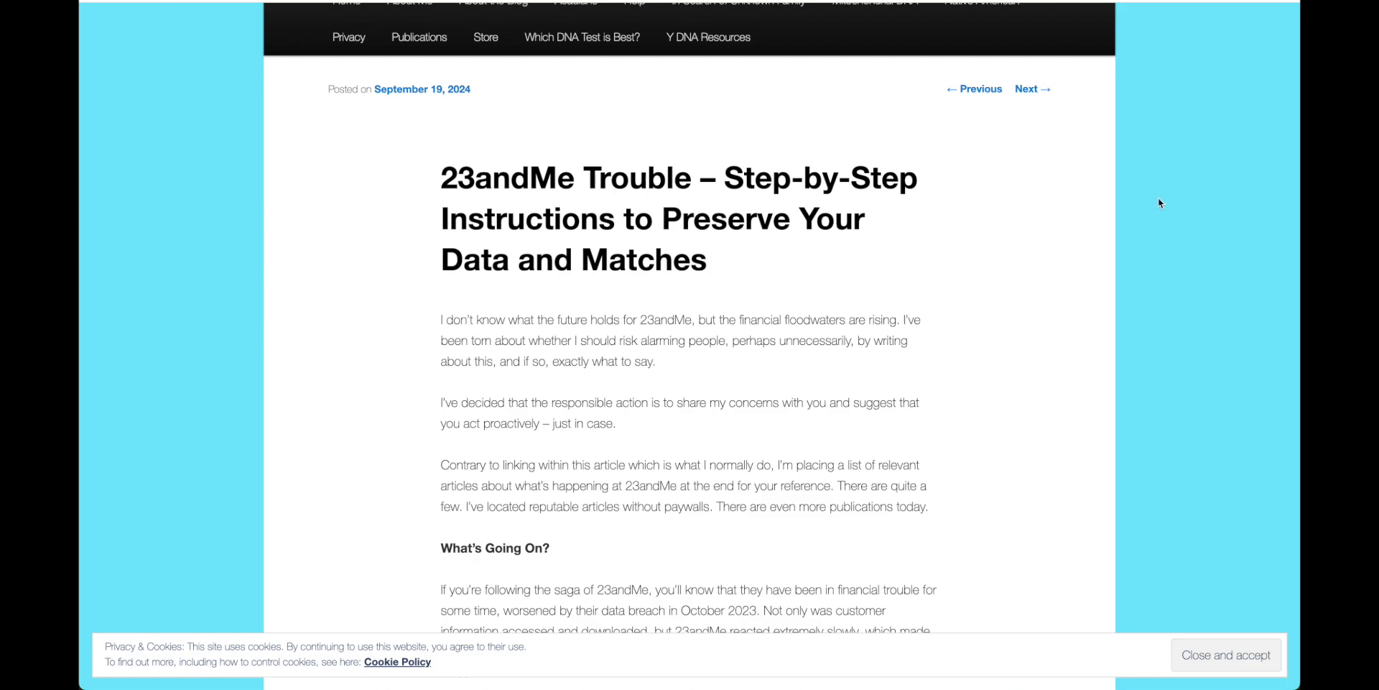
scroll(1158, 199, "up", 2)
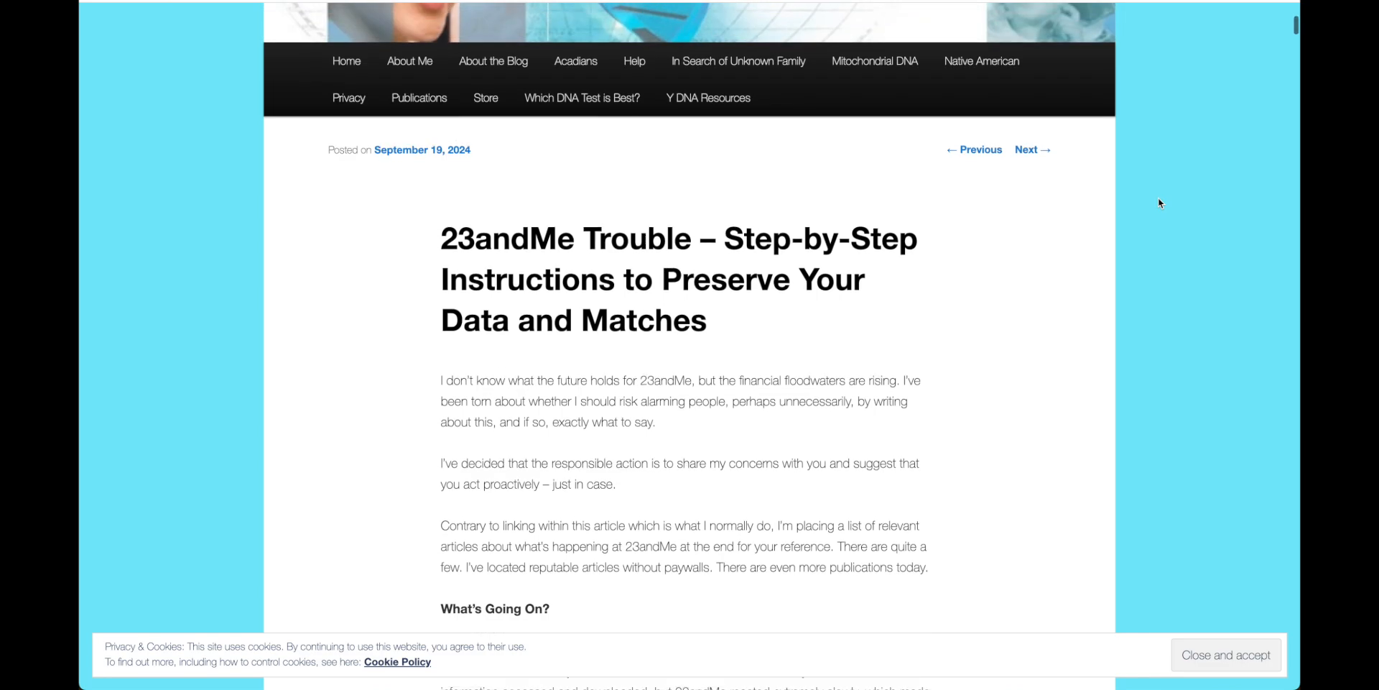
scroll(1158, 203, "up", 1)
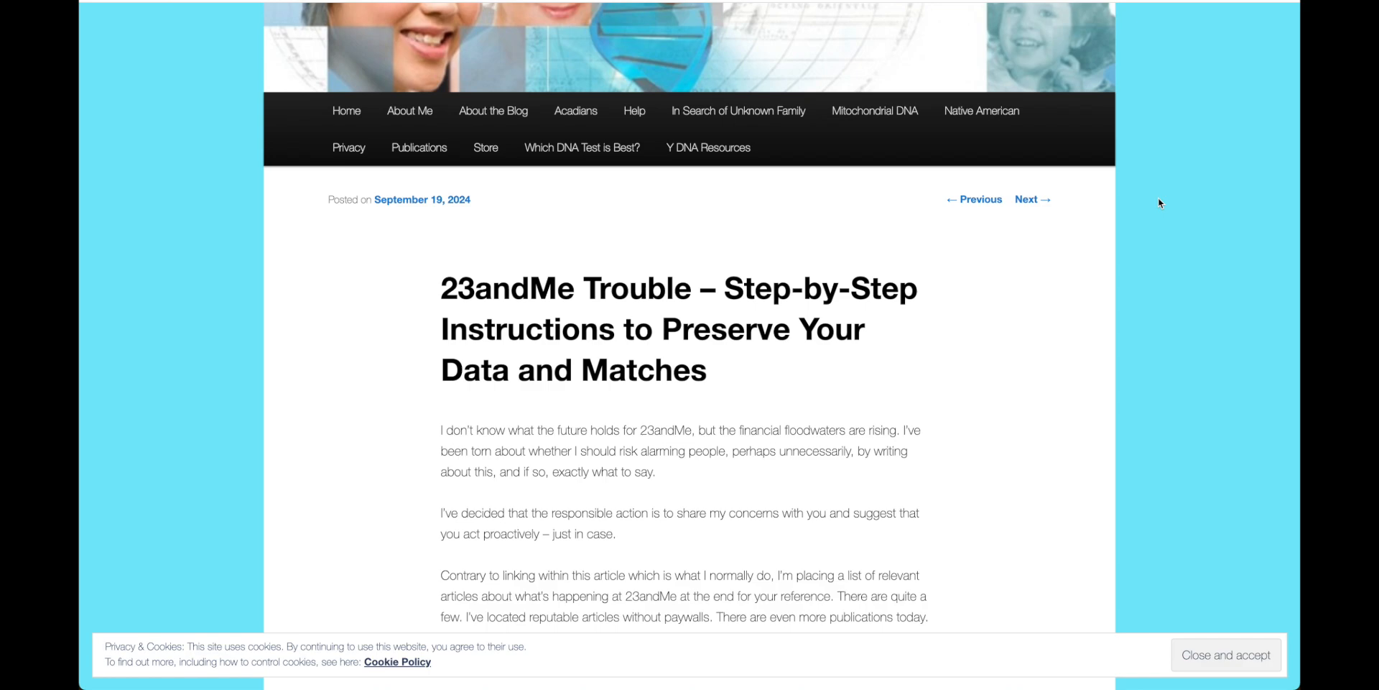
scroll(1158, 202, "up", 2)
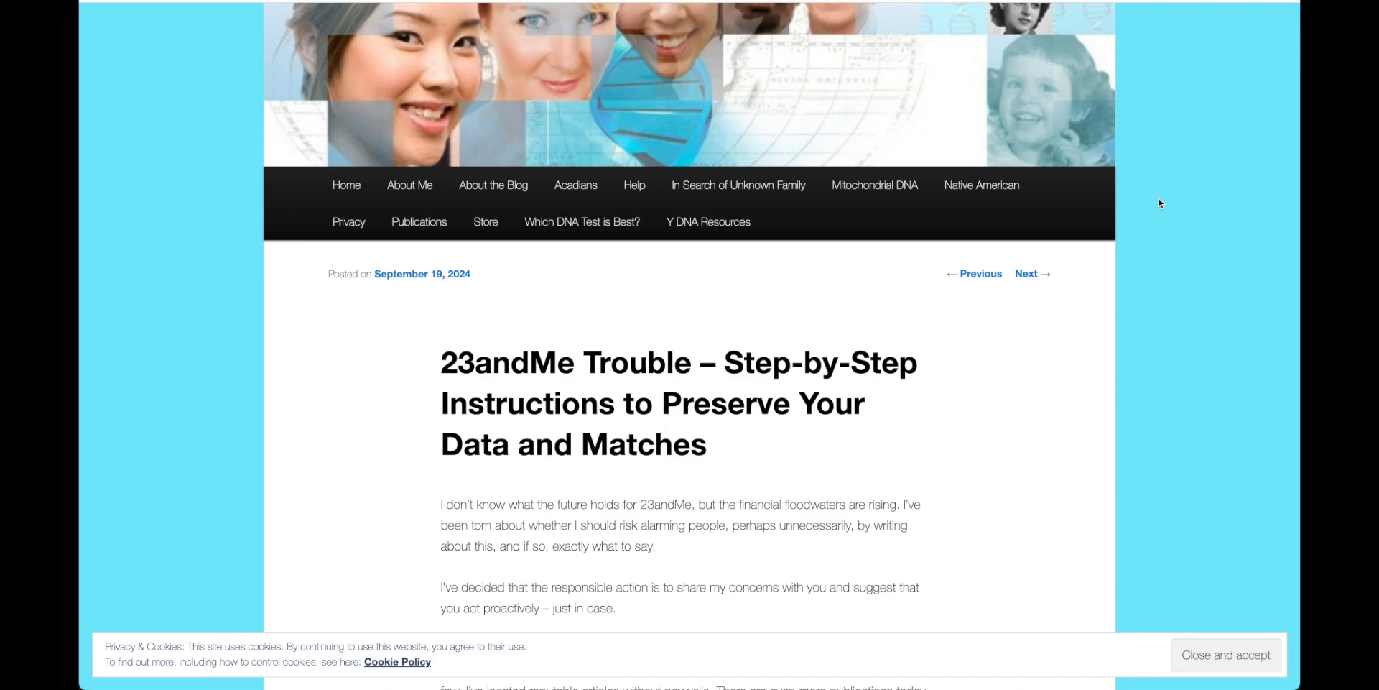
scroll(1158, 202, "up", 1)
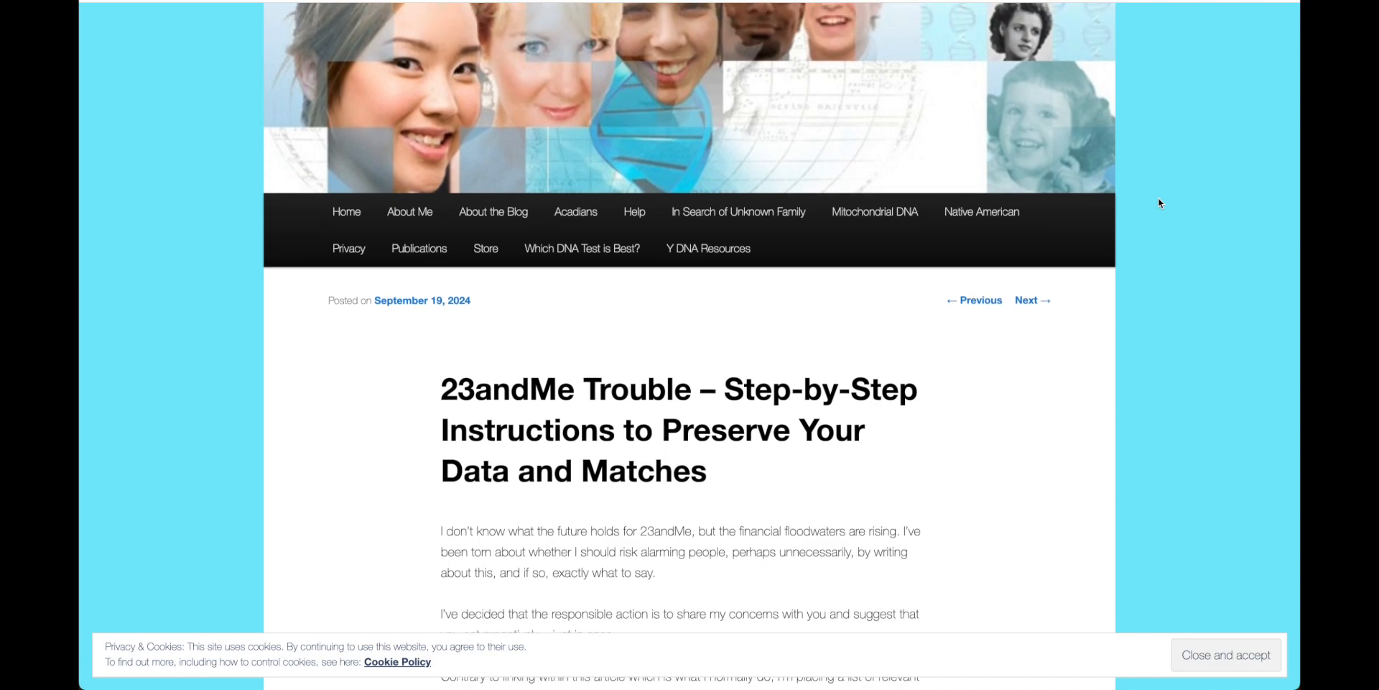
scroll(1158, 198, "down", 1)
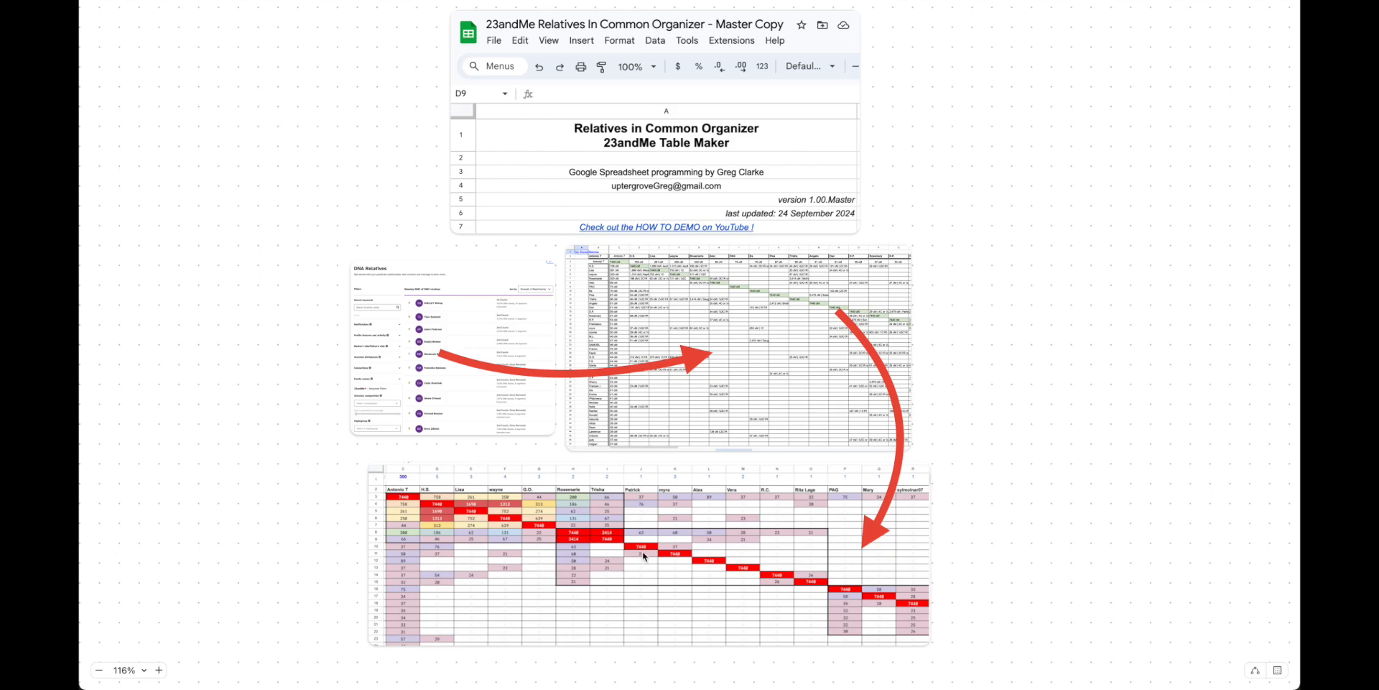
Step: Review the whiteboard's workflow overview, Step 1 on copying the master into My Drive, and Step 2 on the top 125 matches list
scroll(742, 482, "right", 15)
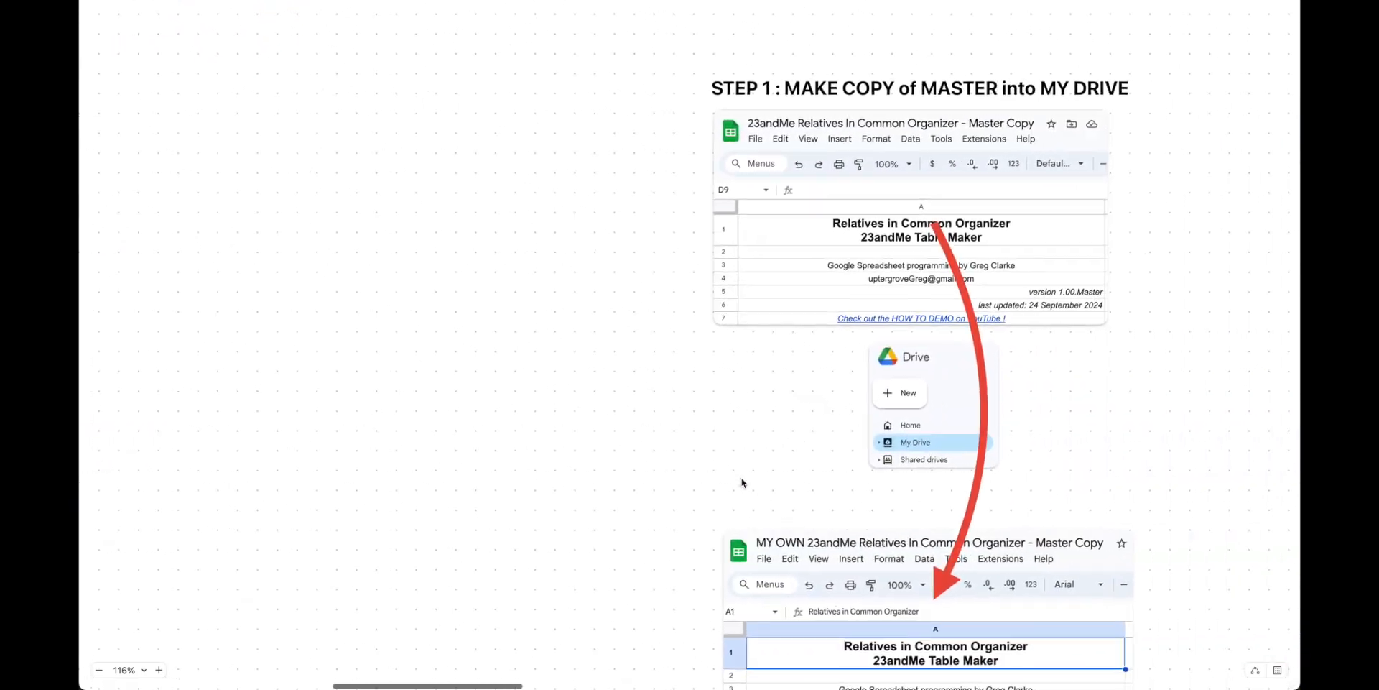
scroll(742, 482, "right", 10)
scroll(742, 482, "down", 3)
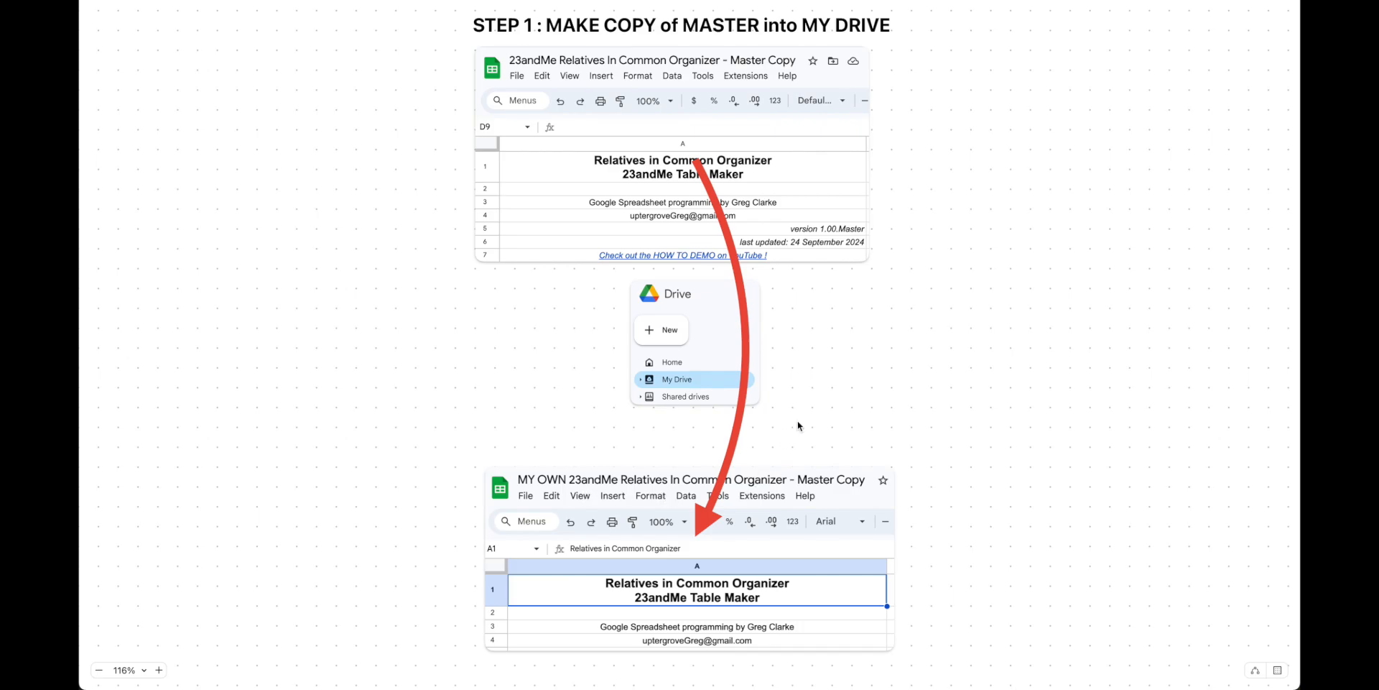
scroll(874, 405, "right", 15)
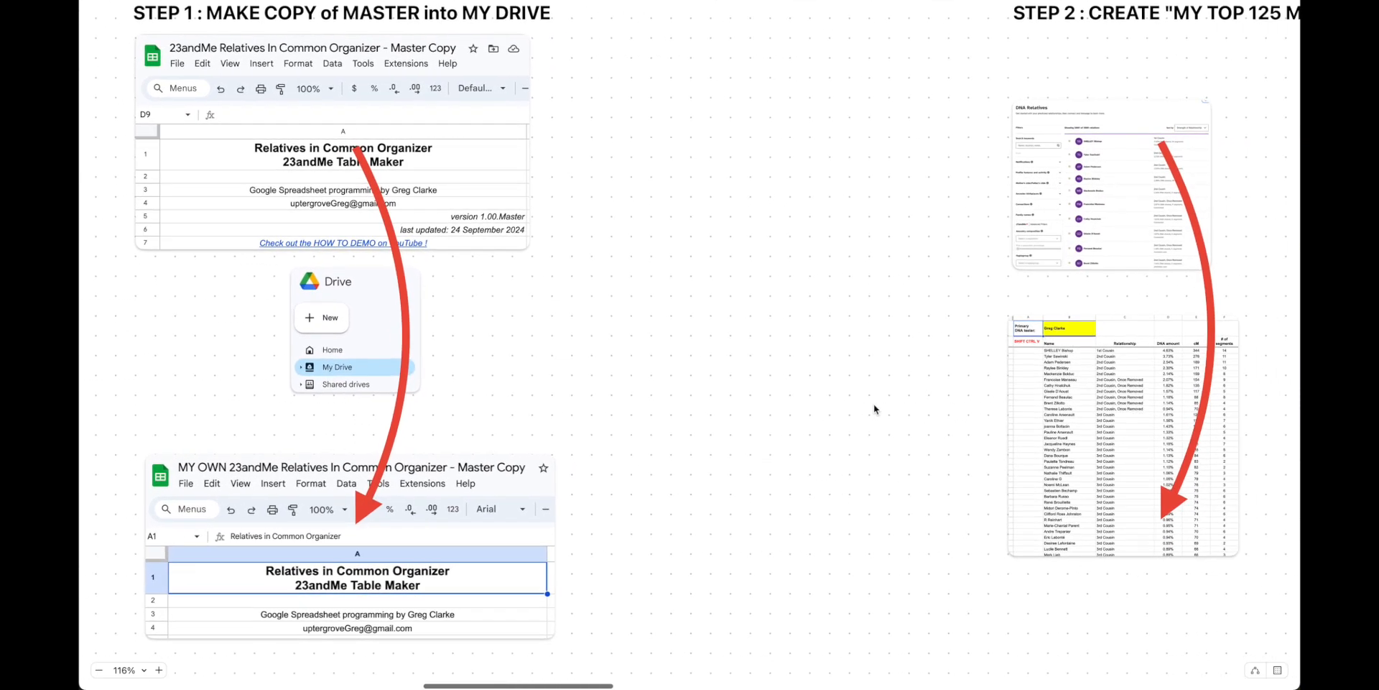
scroll(874, 405, "right", 1)
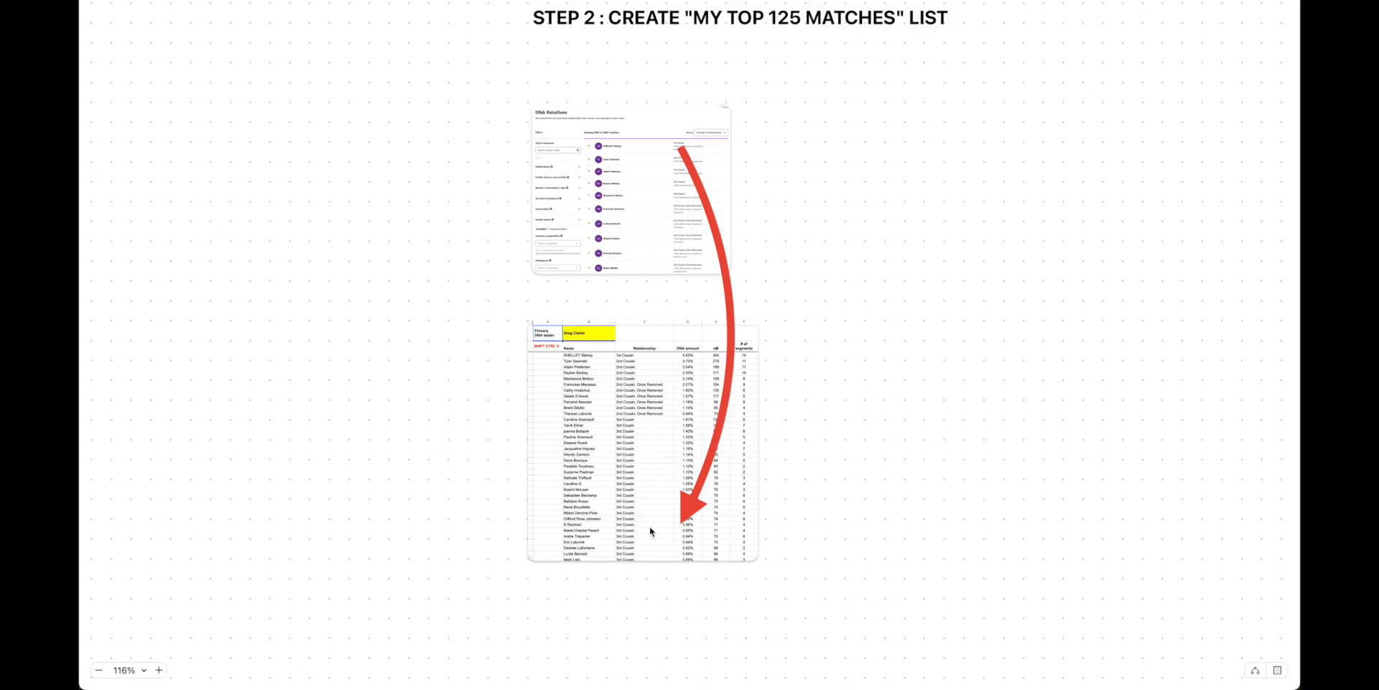
scroll(651, 530, "right", 2)
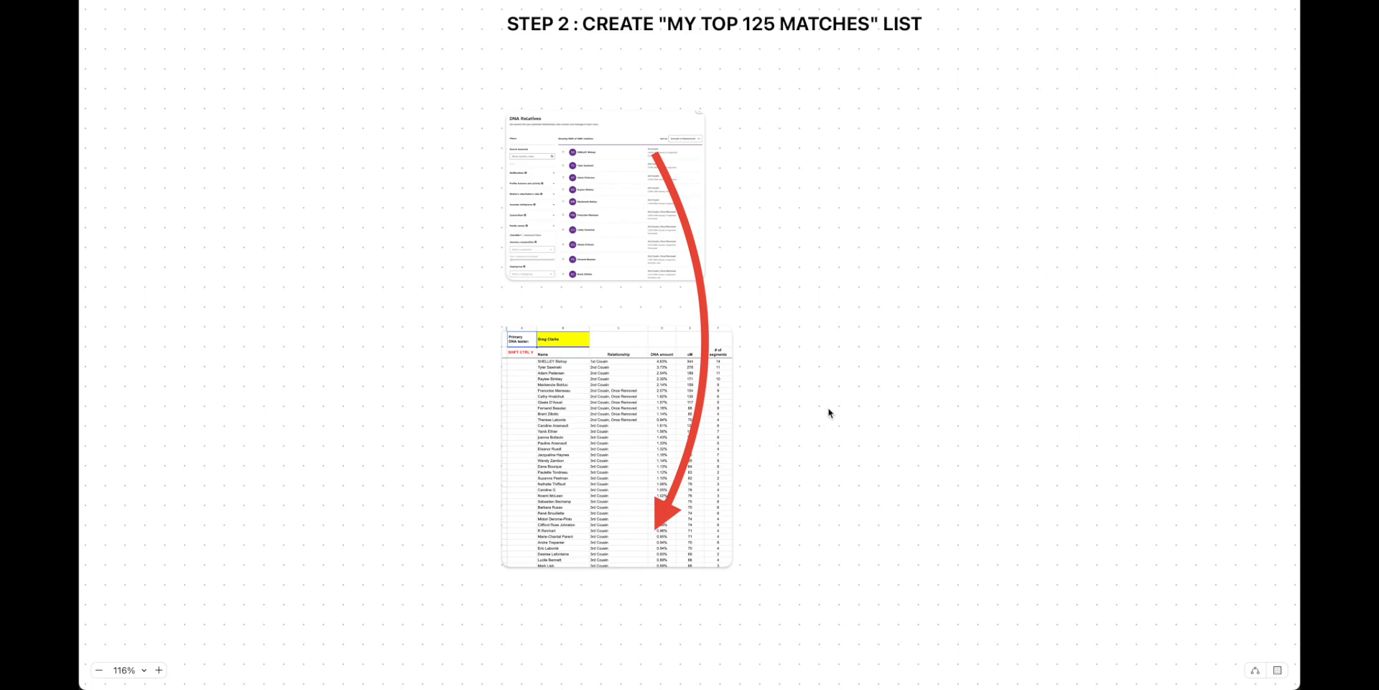
Step: Examine Step 3 on the "My Shared Relatives" table and Step 4 on reviewing and re-ordering matches in the whiteboard workflow
scroll(828, 412, "right", 10)
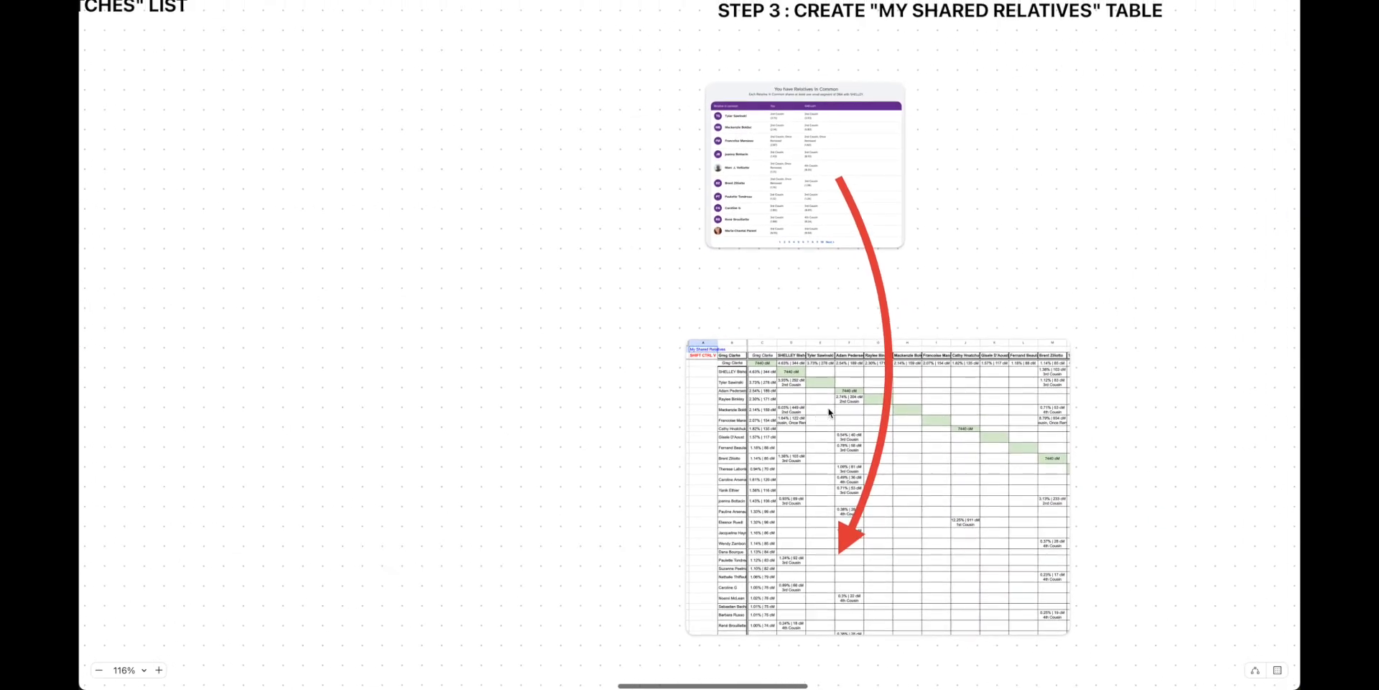
scroll(828, 412, "right", 5)
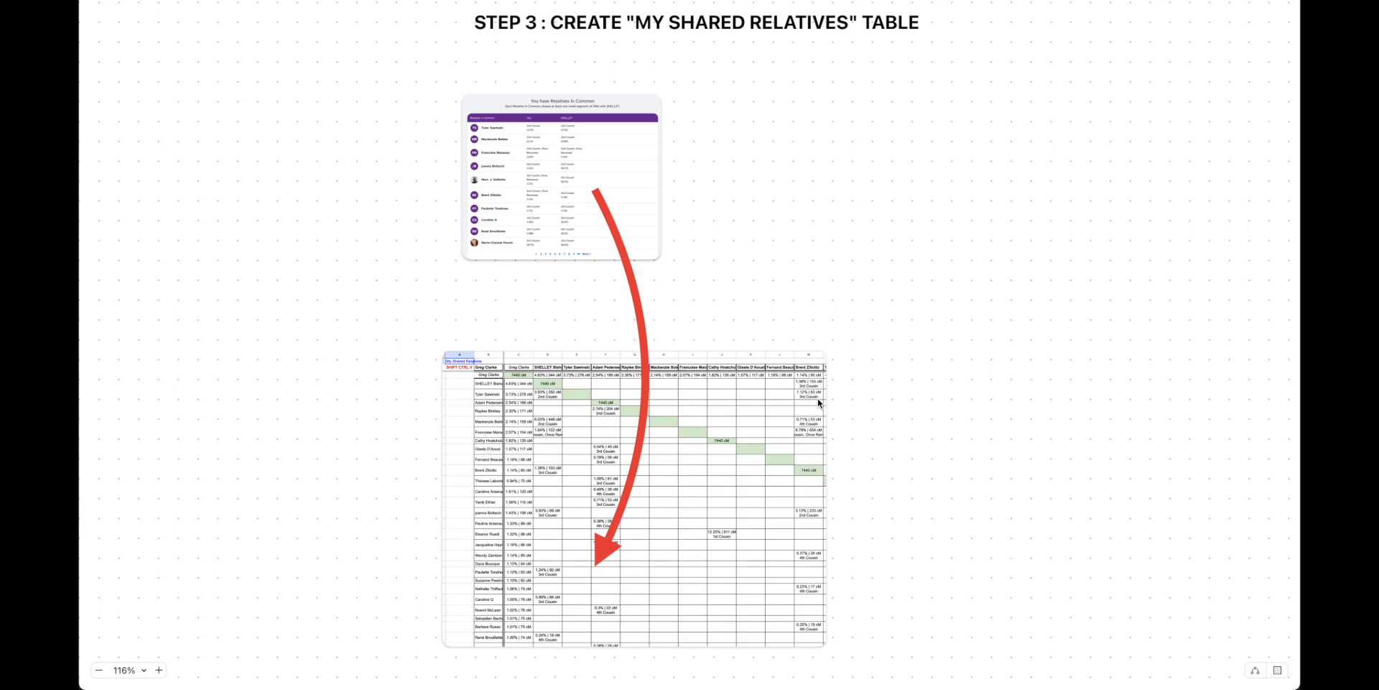
scroll(821, 370, "down", 2)
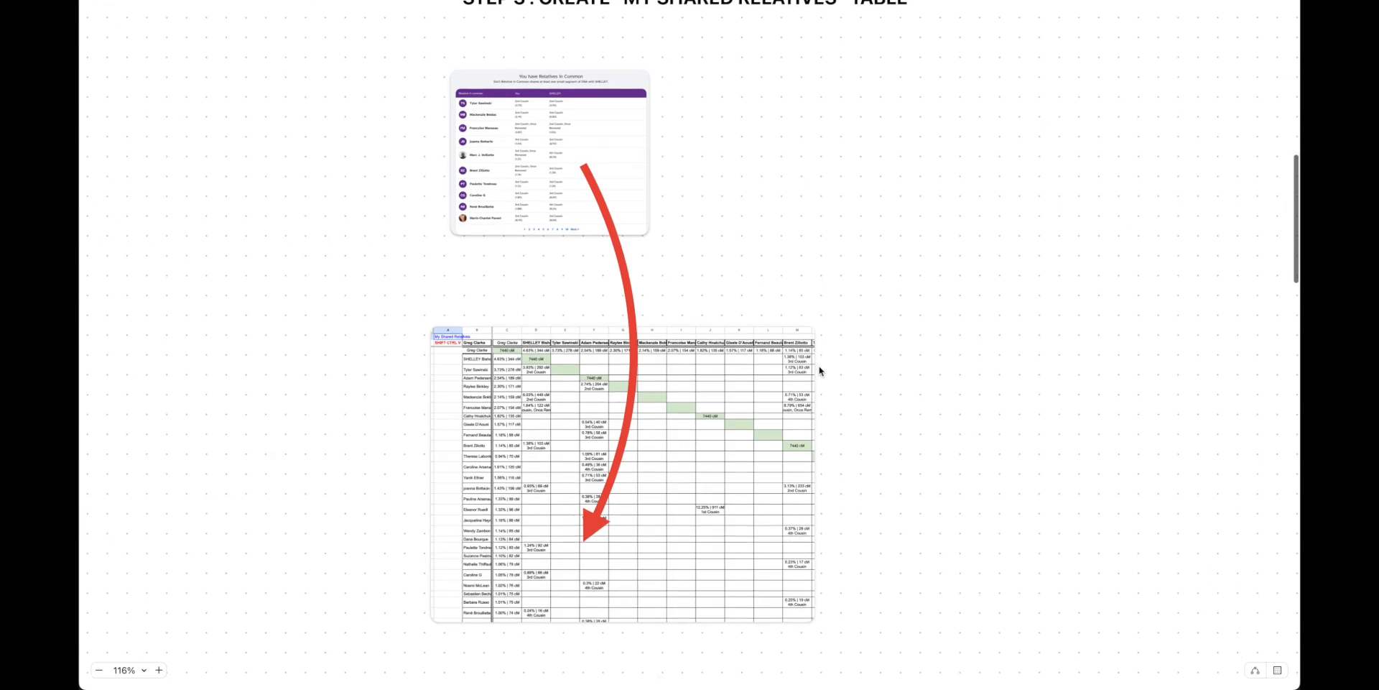
scroll(820, 371, "up", 3)
scroll(821, 370, "down", 1)
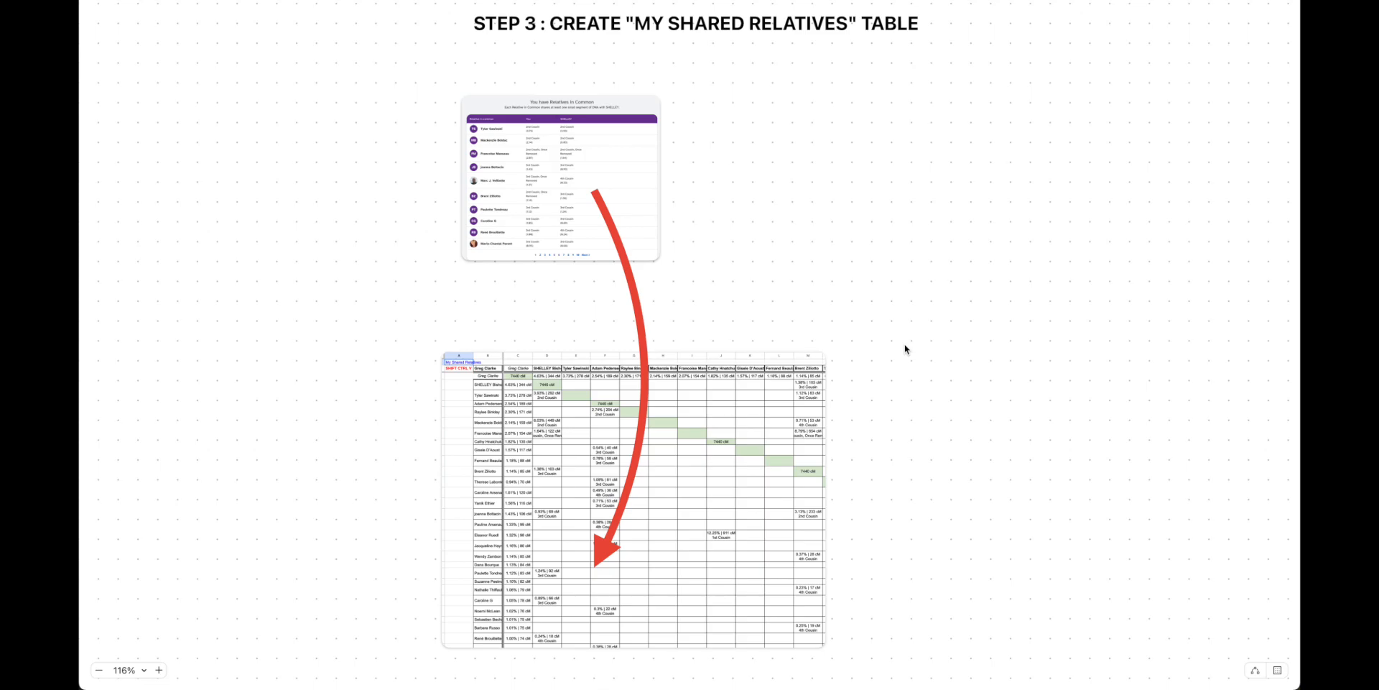
scroll(904, 349, "right", 5)
scroll(905, 350, "left", 2)
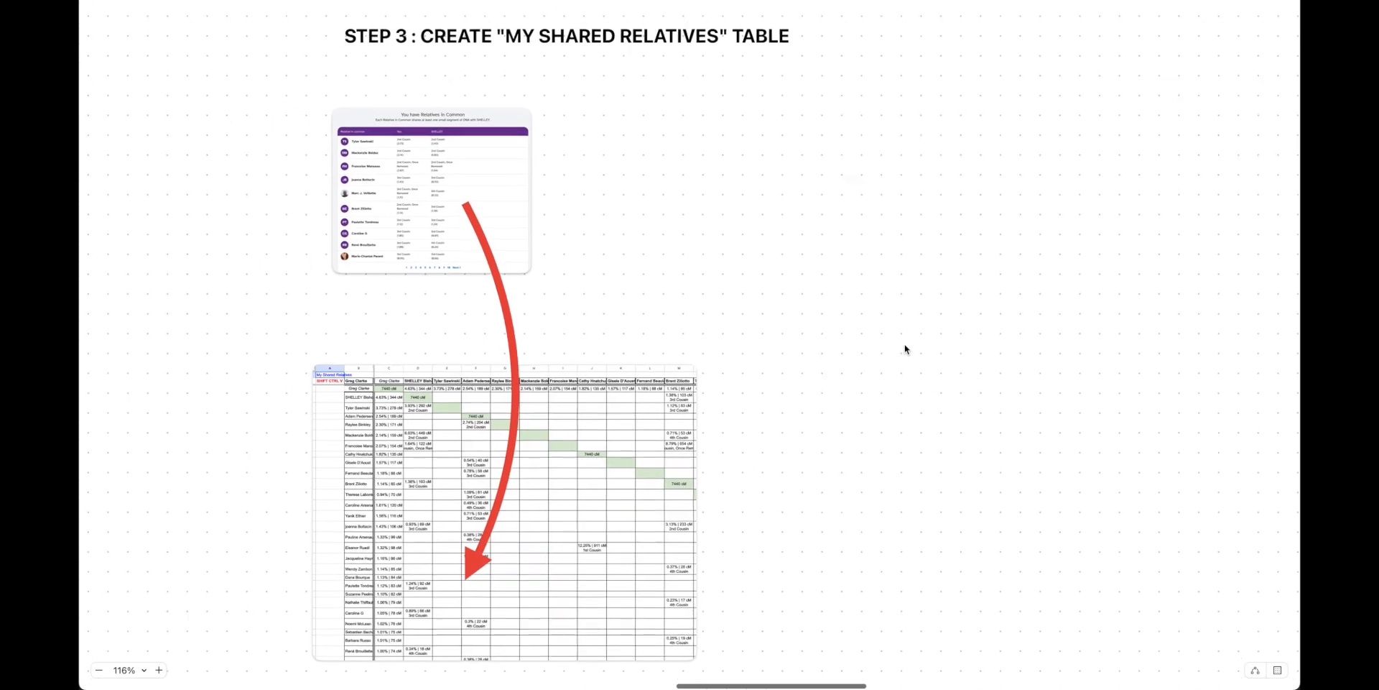
scroll(904, 349, "left", 2)
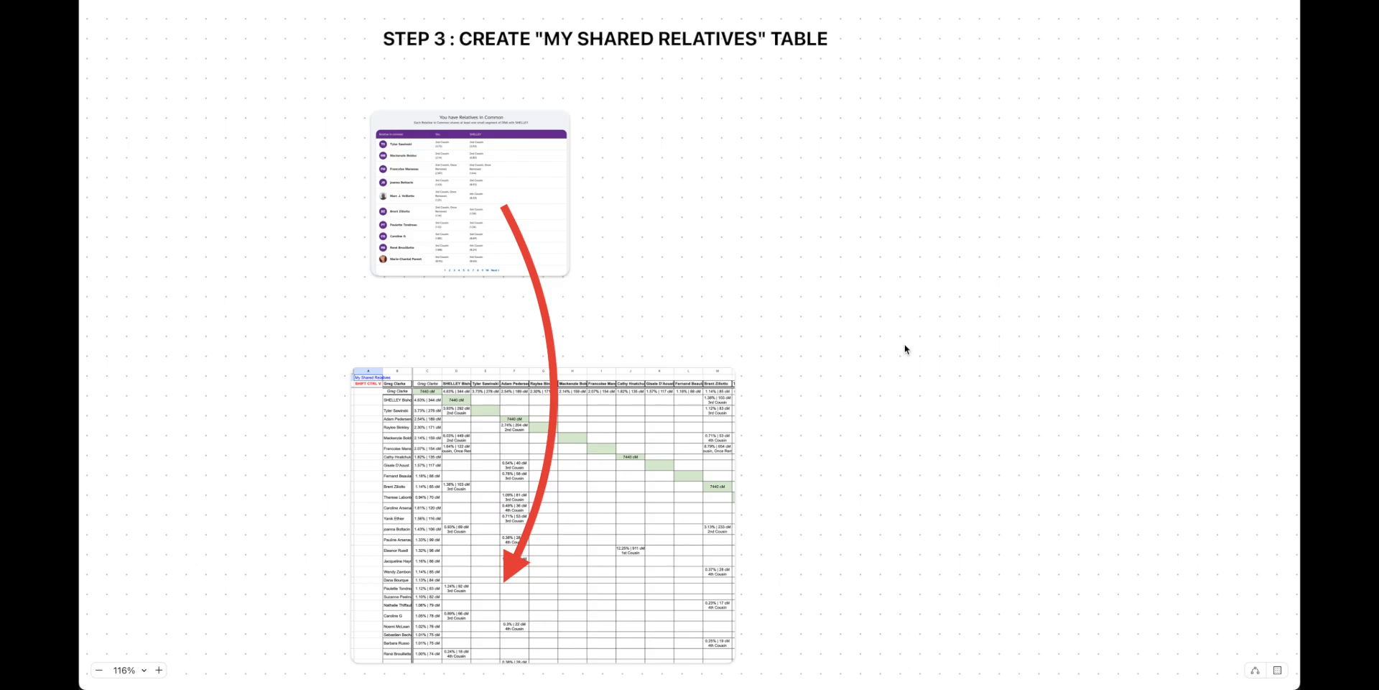
scroll(930, 348, "right", 20)
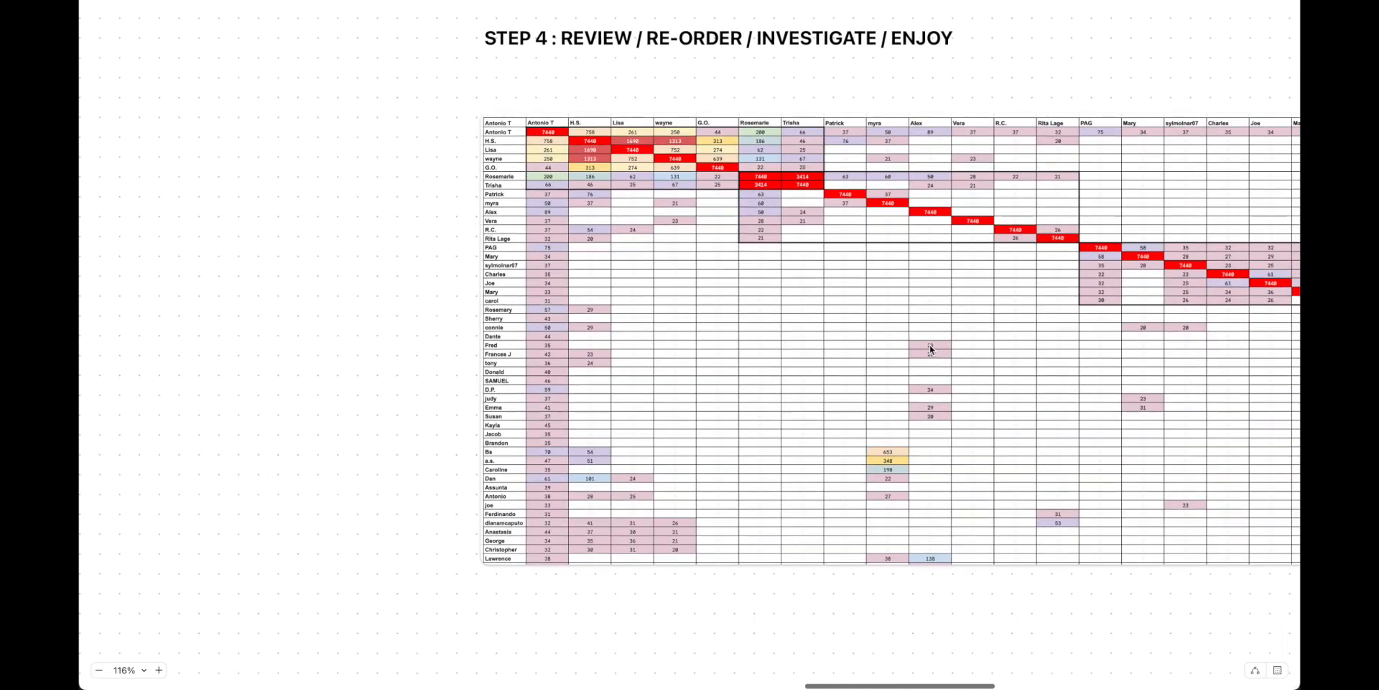
scroll(930, 349, "right", 10)
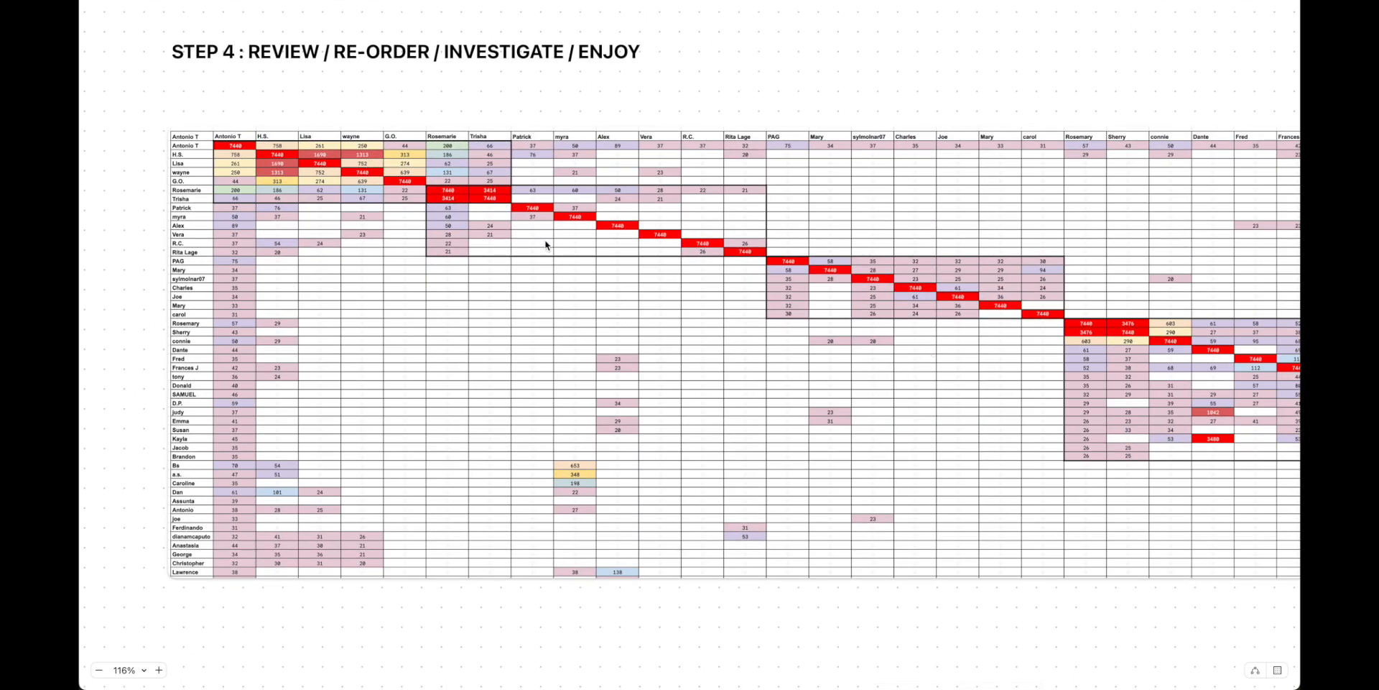
scroll(742, 296, "right", 3)
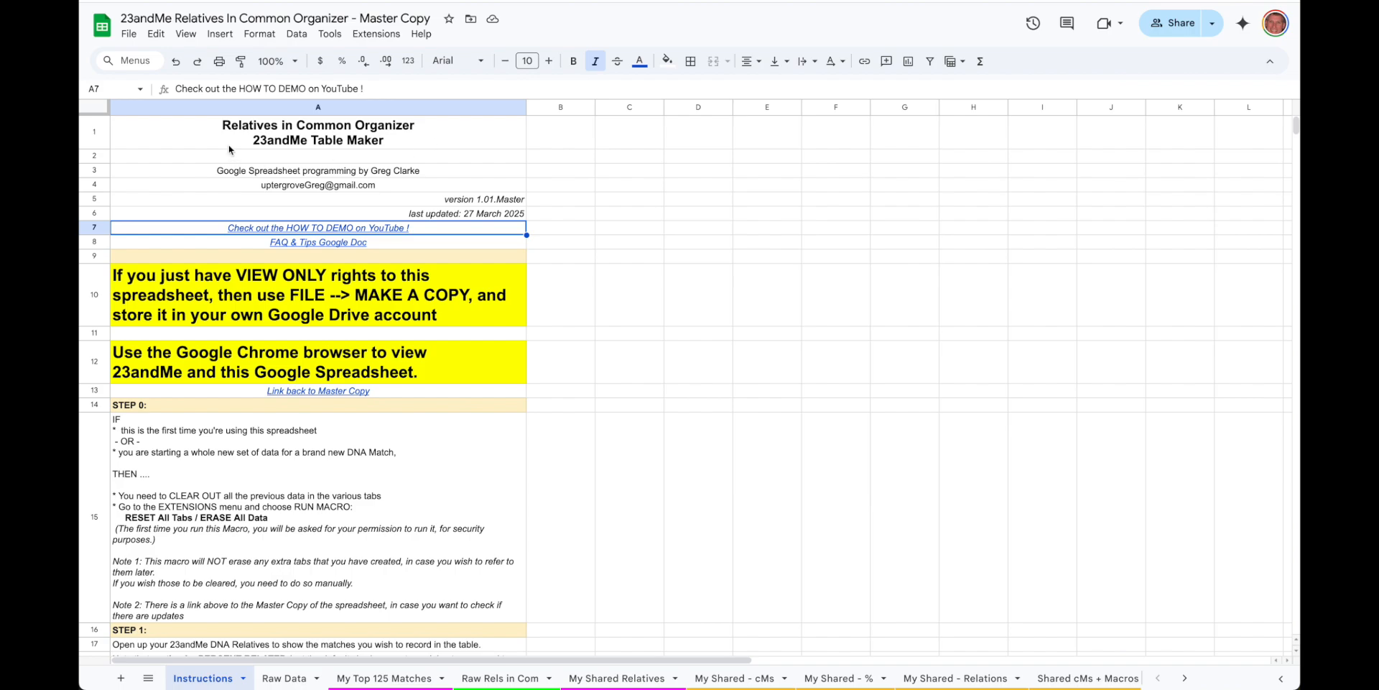
Step: Start a copy of the 23andMe Relatives In Common Organizer master spreadsheet, adding "My Demo" in front of the proposed name
left_click(130, 34)
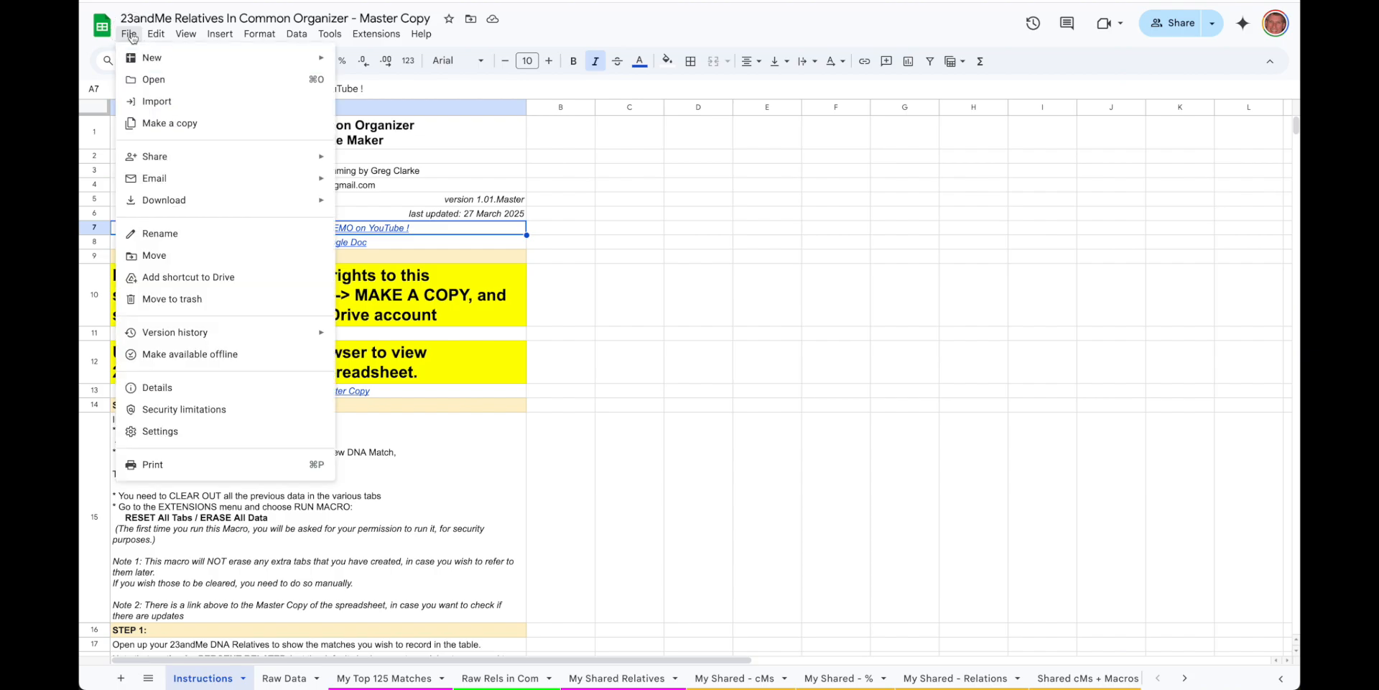
left_click(168, 129)
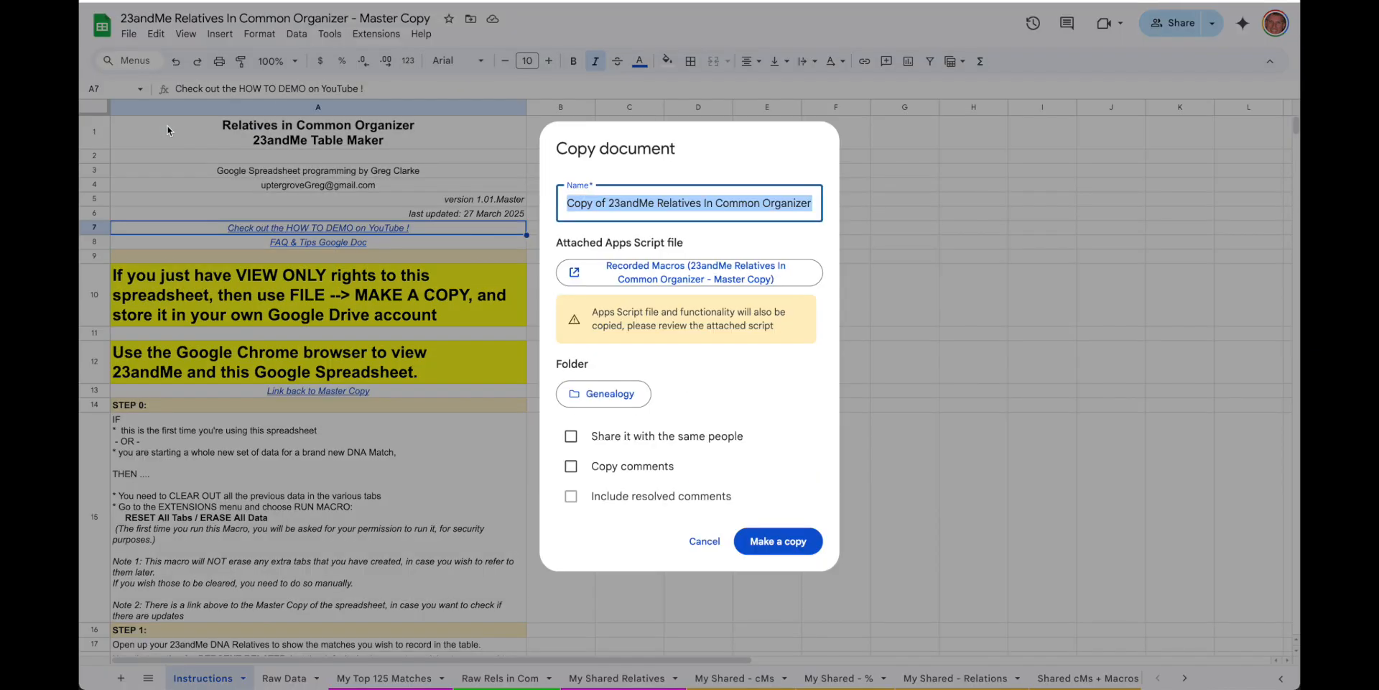
key("Left")
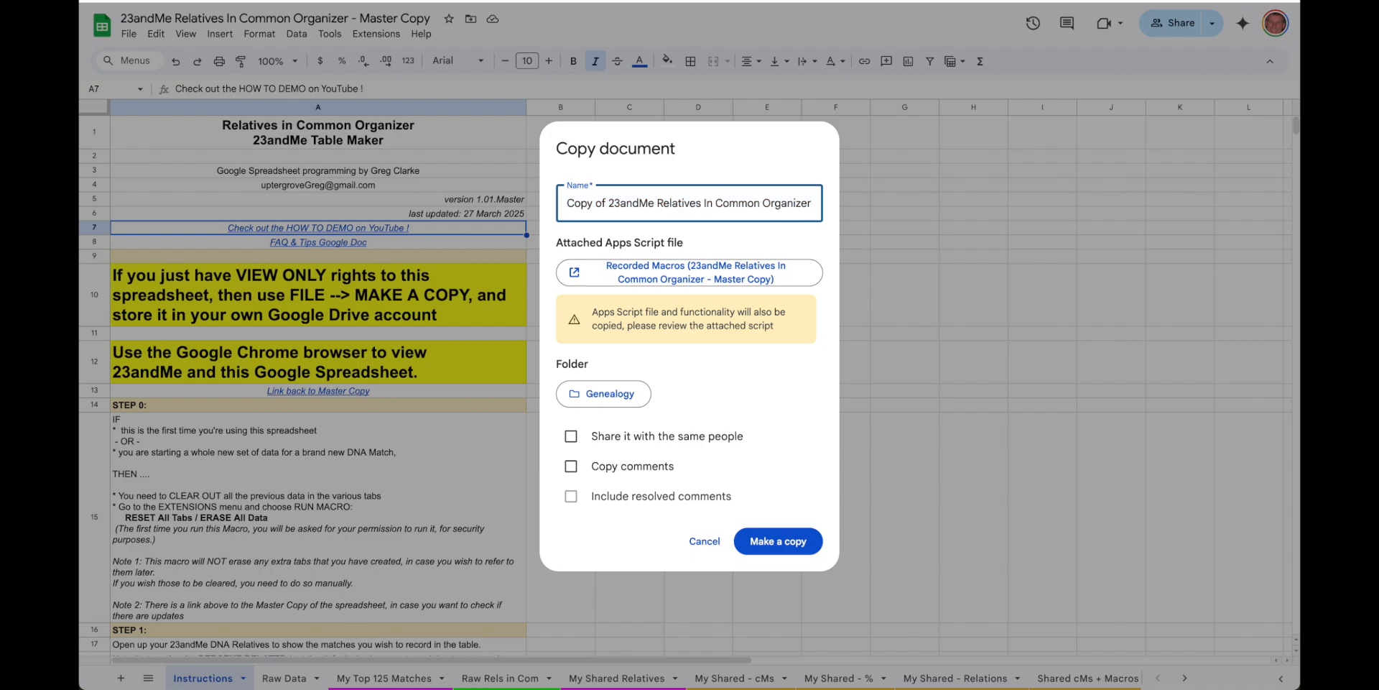
type("My Demo C")
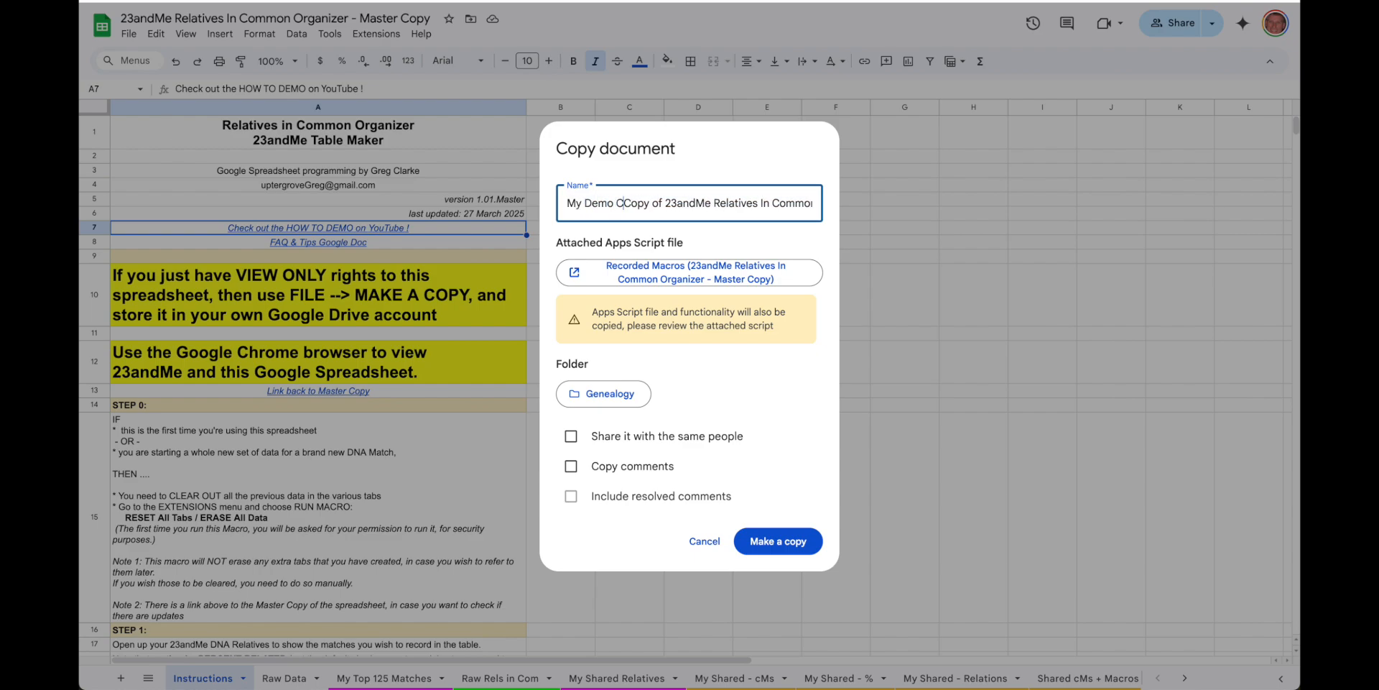
key("BackSpace")
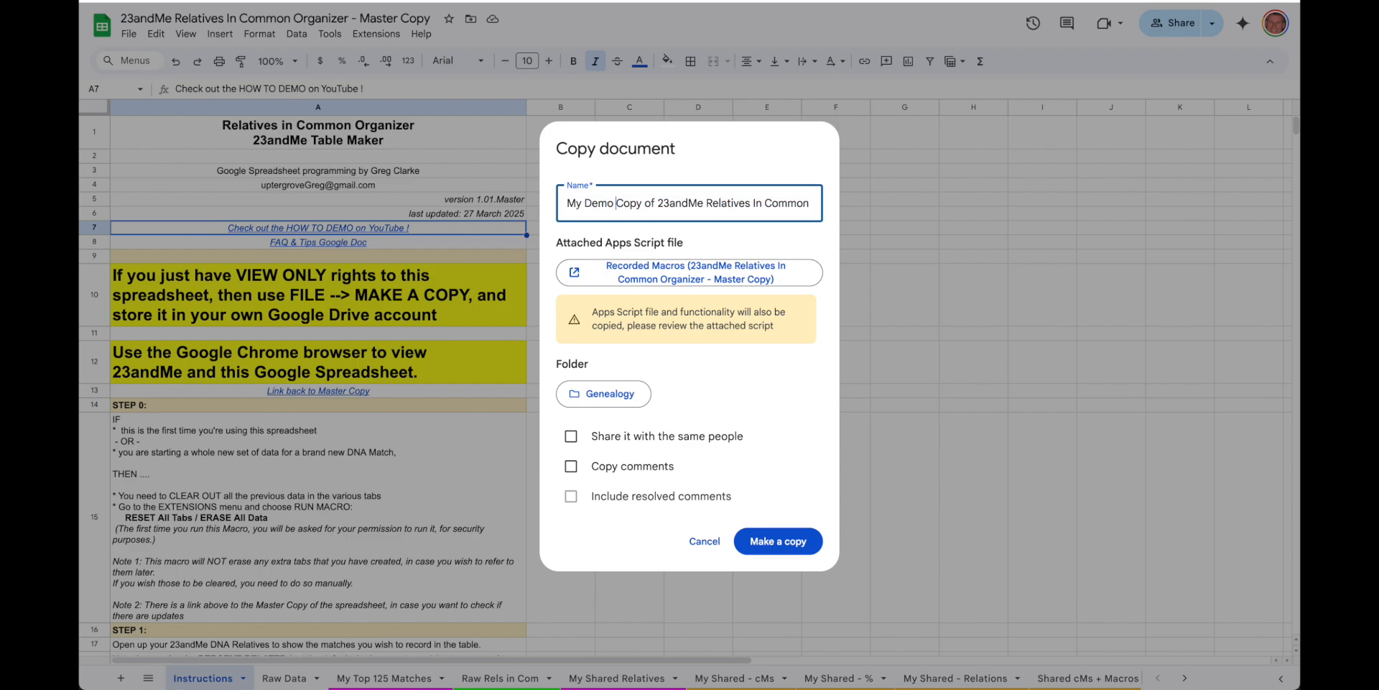
Step: Remove the "- Master Copy" ending from the new document's name and create the copy in the Genealogy folder
key("End")
key("ctrl+shift+Left")
key("ctrl+shift+Left")
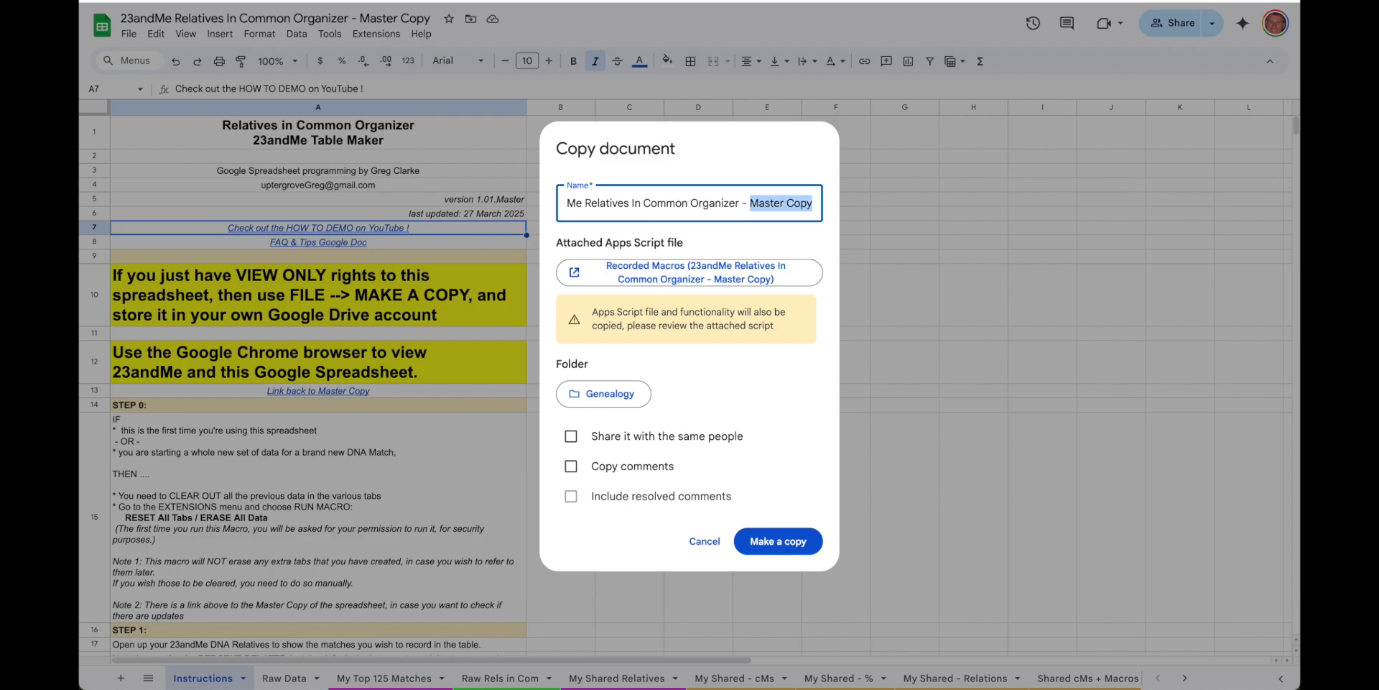
key("BackSpace")
key("BackSpace")
key("BackSpace")
key("BackSpace")
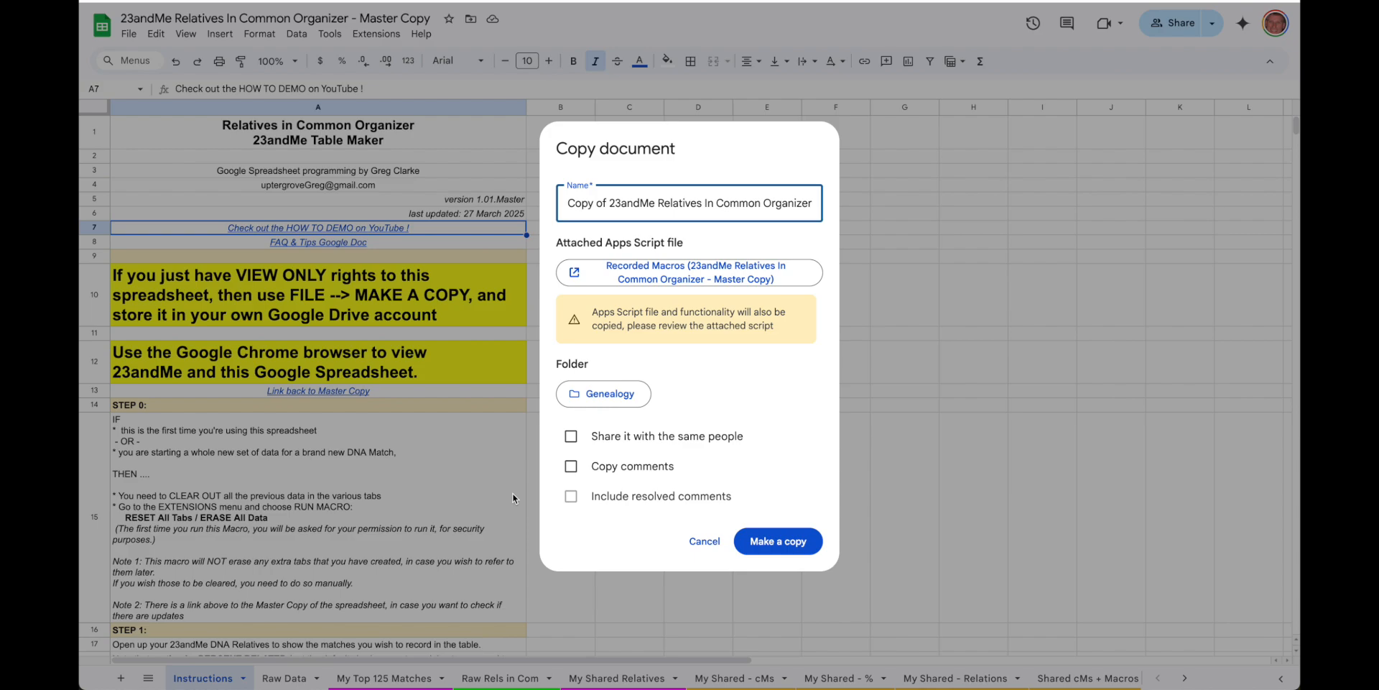
left_click(789, 541)
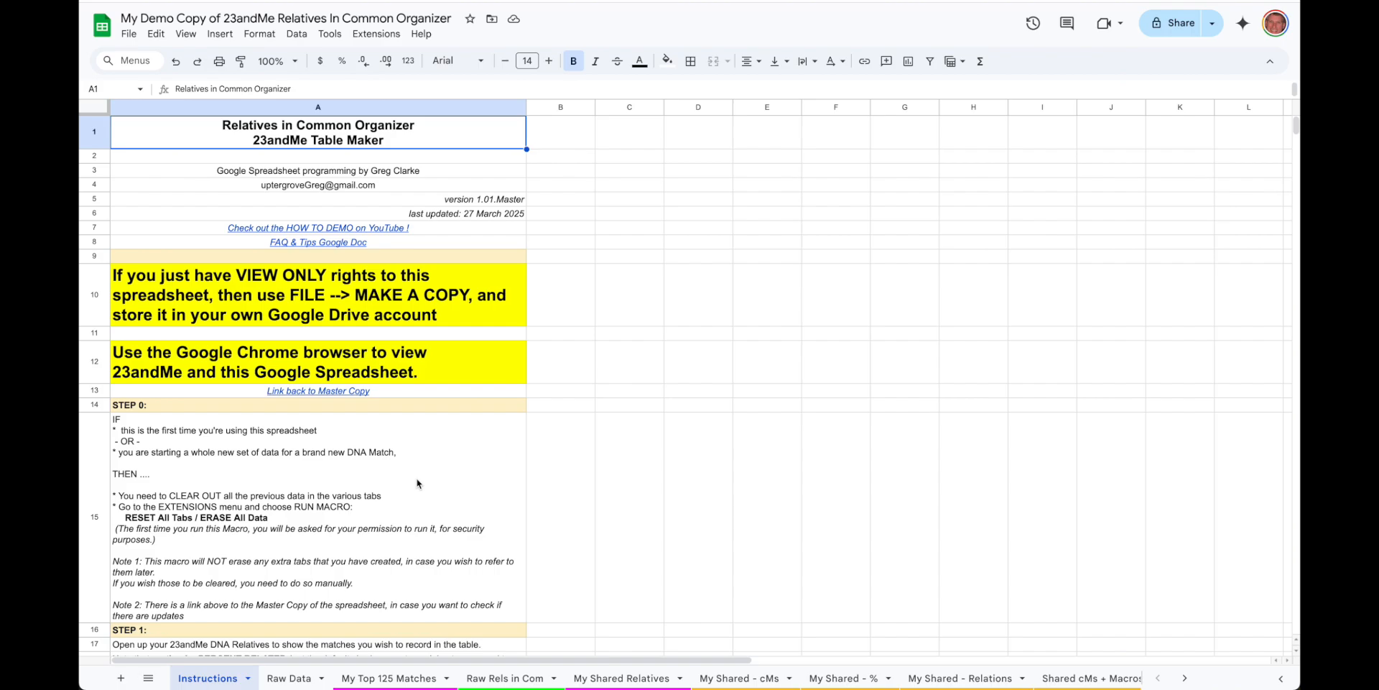
Step: Review STEP 0 of the instructions and run the "RESET All Tabs / Erase All Data" macro
scroll(417, 483, "down", 1)
scroll(417, 483, "up", 1)
scroll(341, 454, "down", 2)
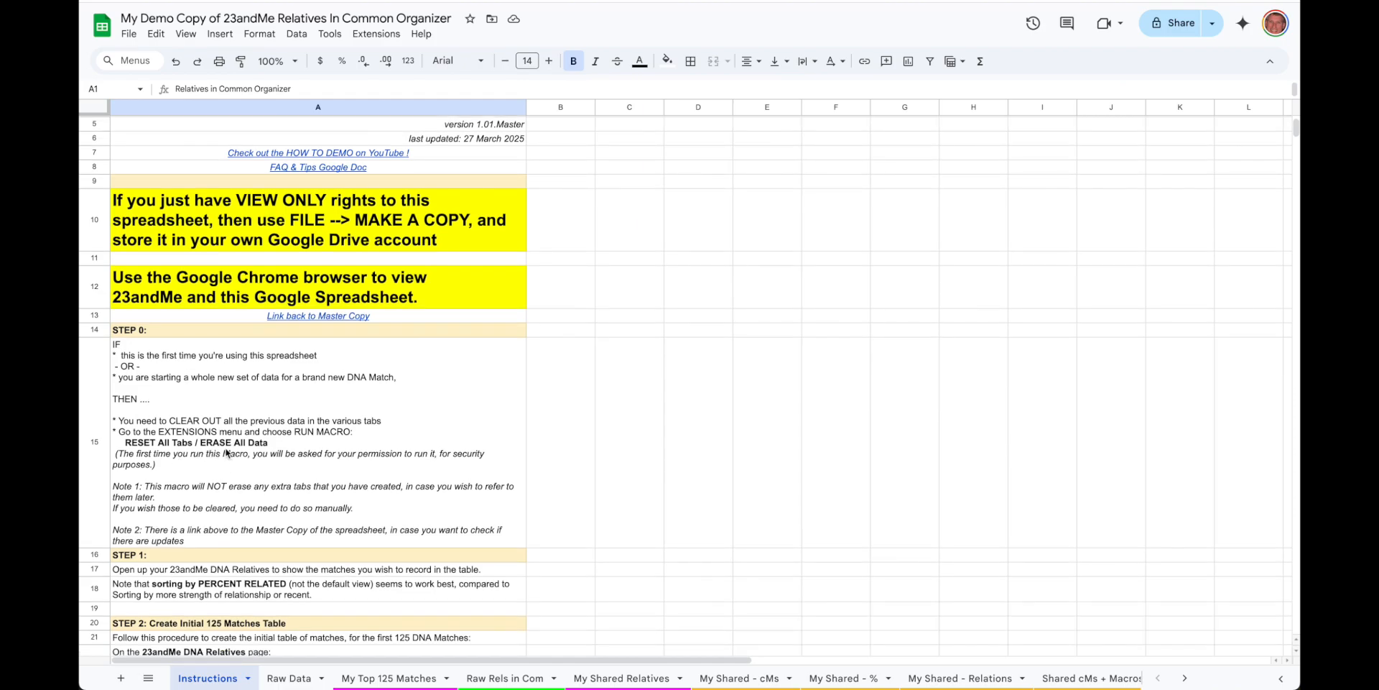
scroll(226, 453, "up", 2)
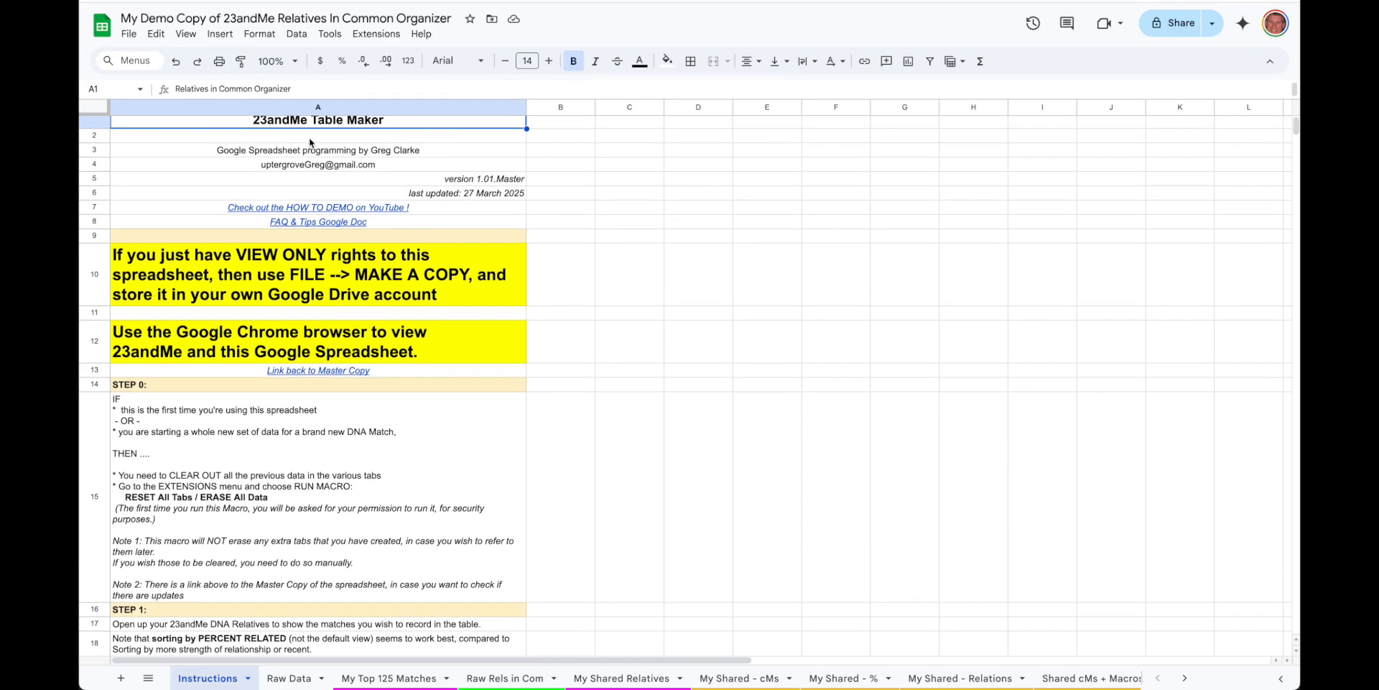
left_click(373, 35)
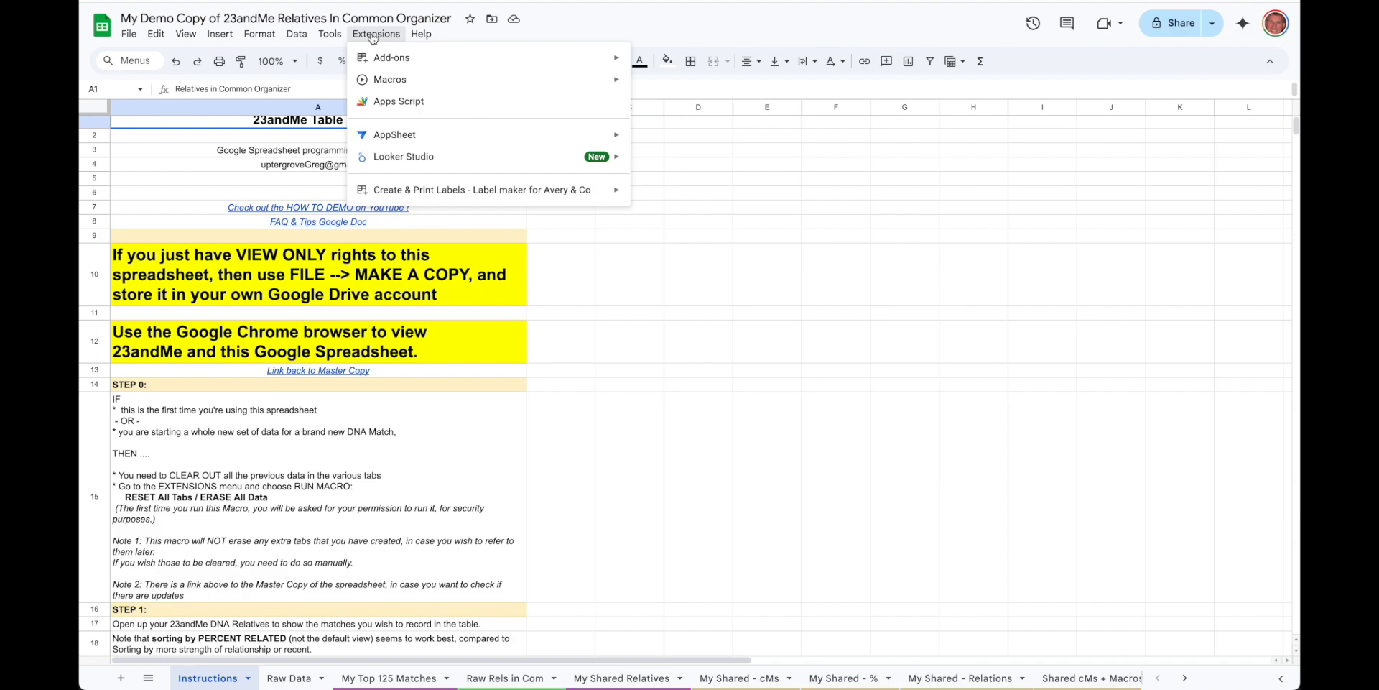
mouse_move(380, 83)
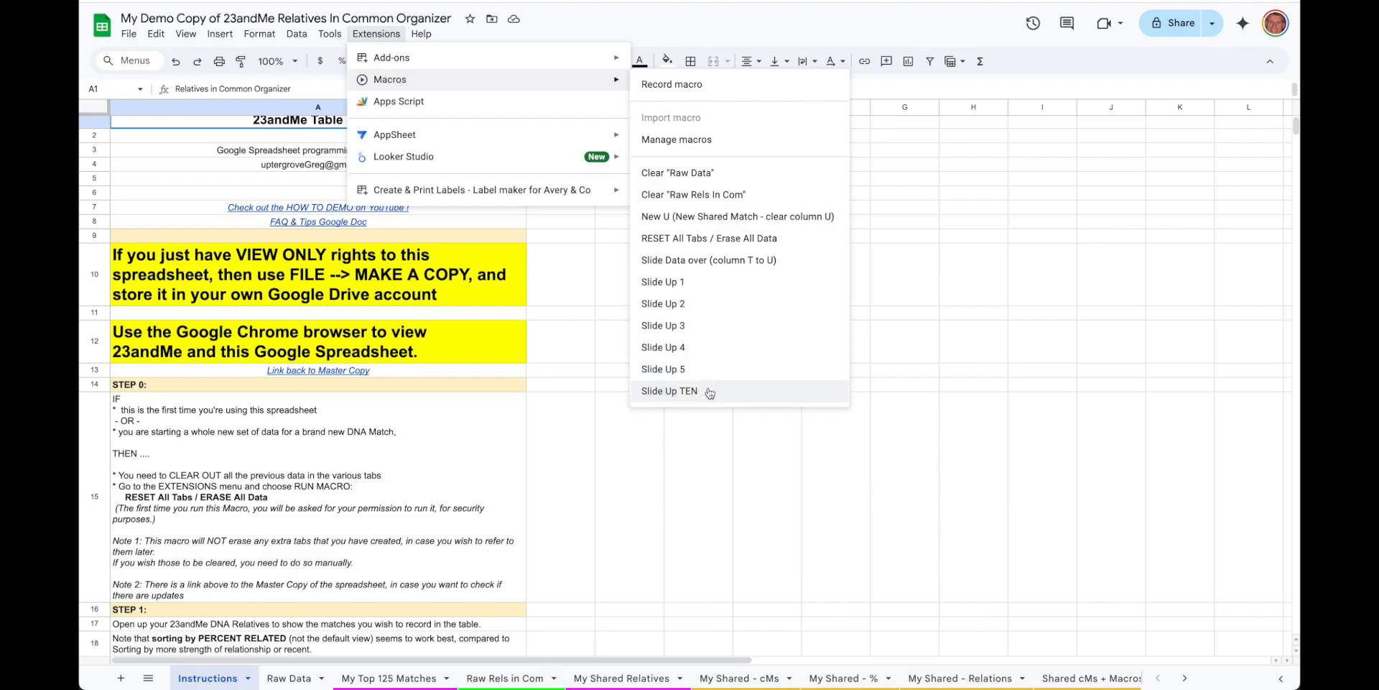
left_click(702, 243)
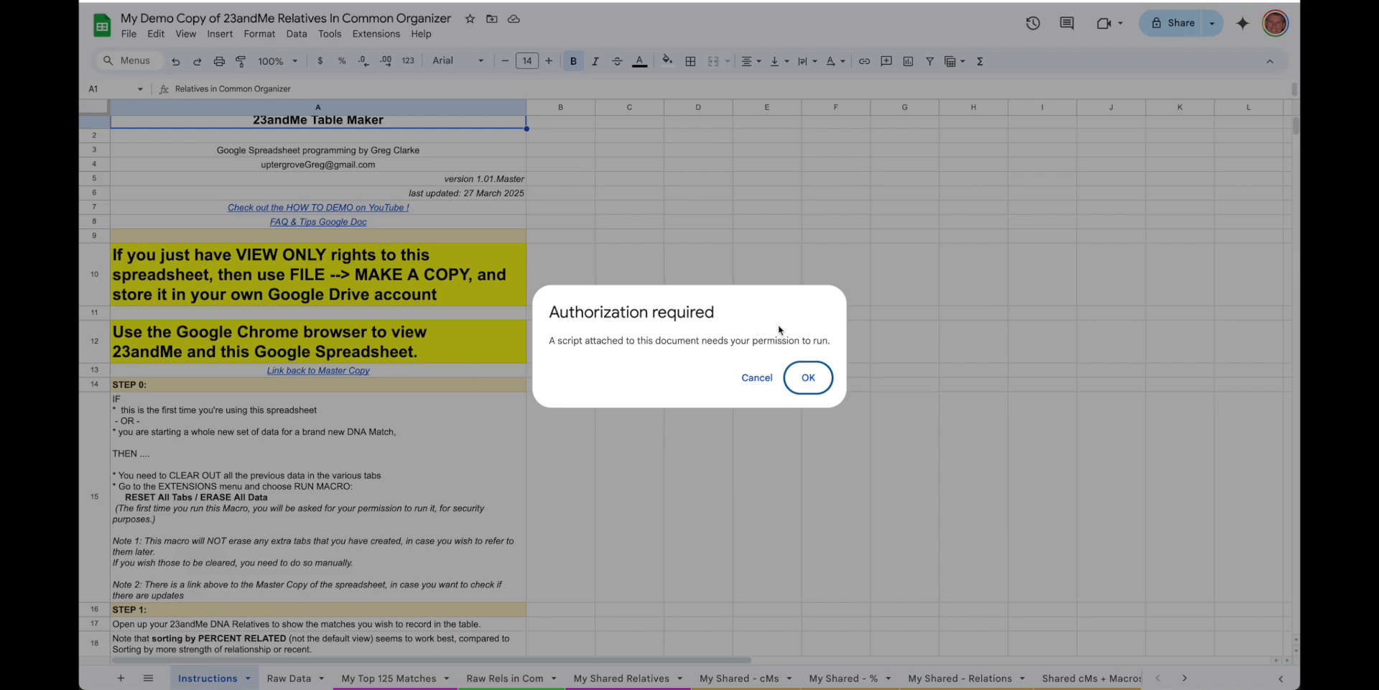
Step: Authorize the Recorded Macros script with the existing Google account, and decline the confirmation to clear out all the spreadsheet's data
left_click(809, 379)
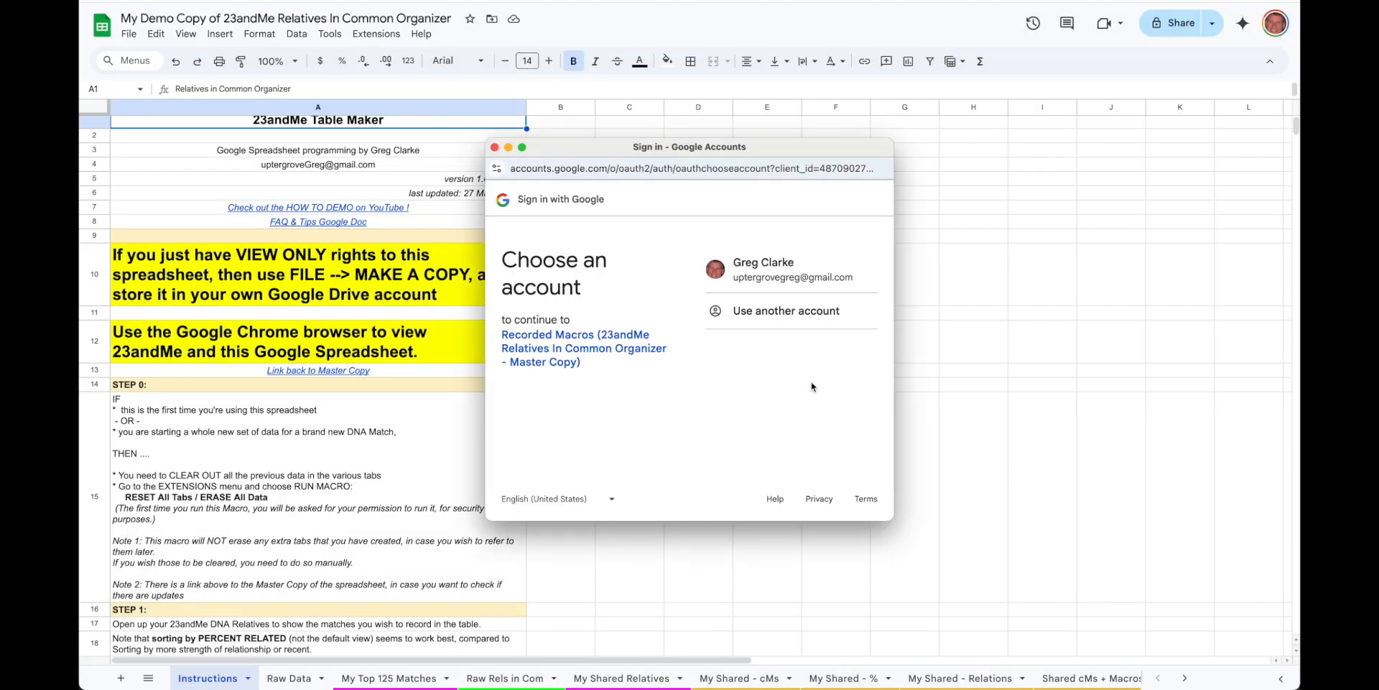
left_click(793, 266)
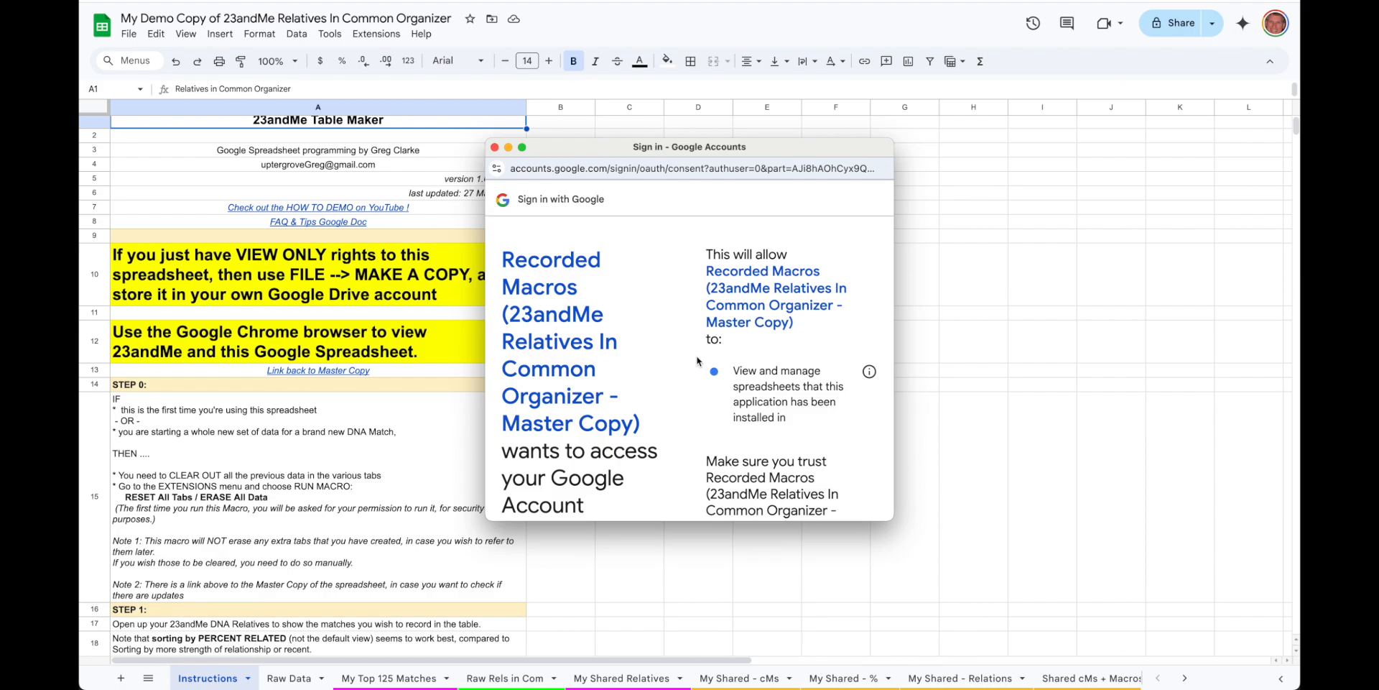
scroll(758, 418, "down", 2)
scroll(758, 419, "down", 1)
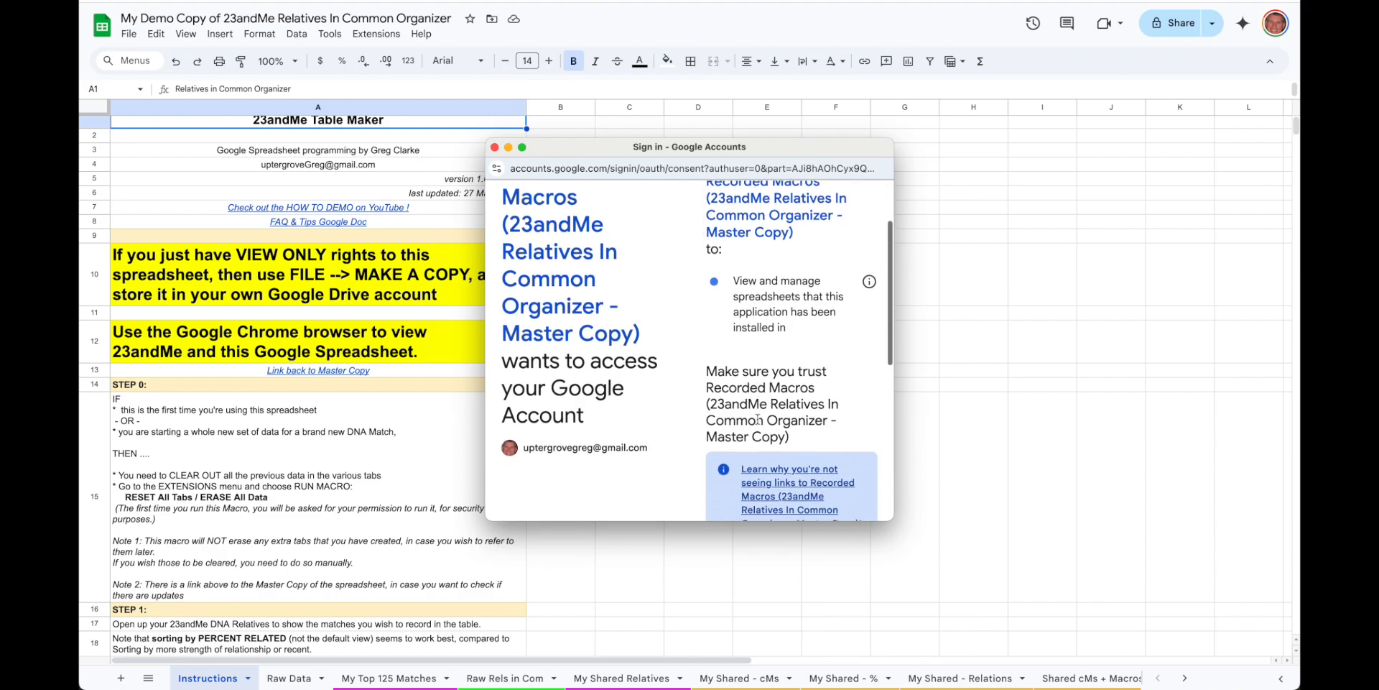
scroll(759, 425, "down", 3)
scroll(759, 424, "down", 5)
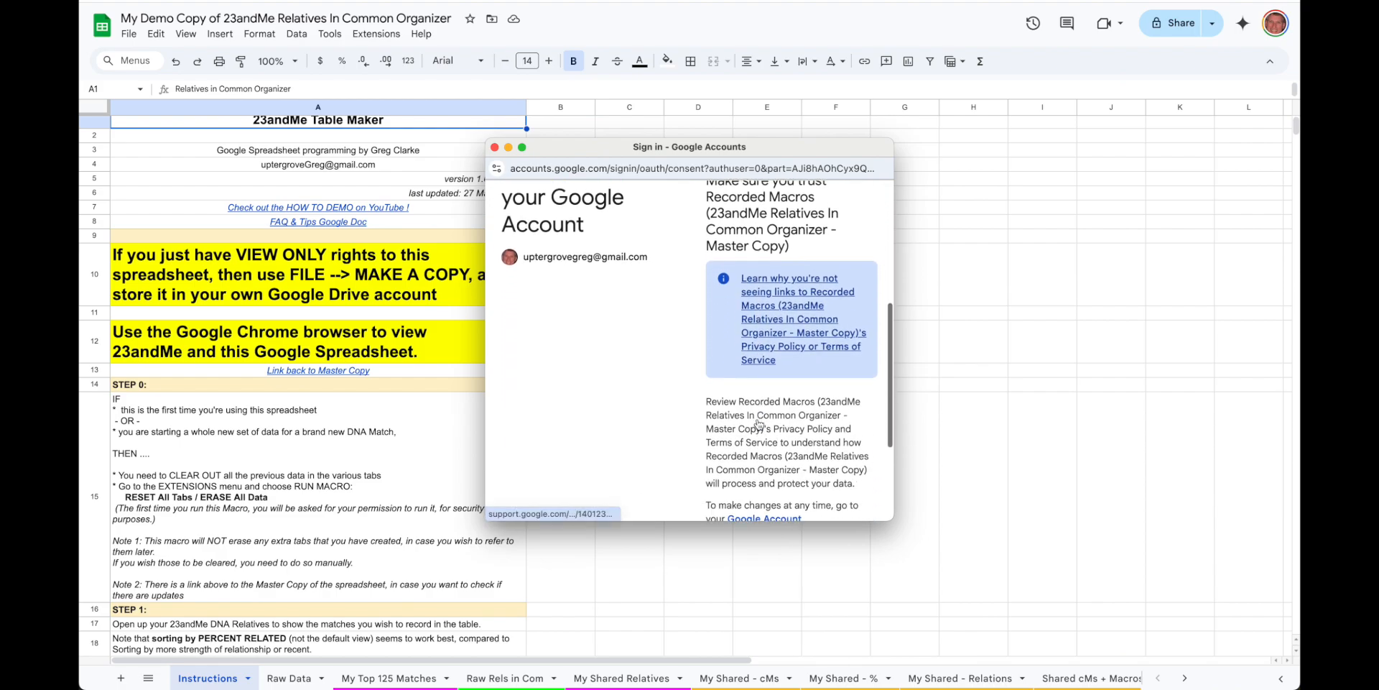
scroll(758, 419, "down", 1)
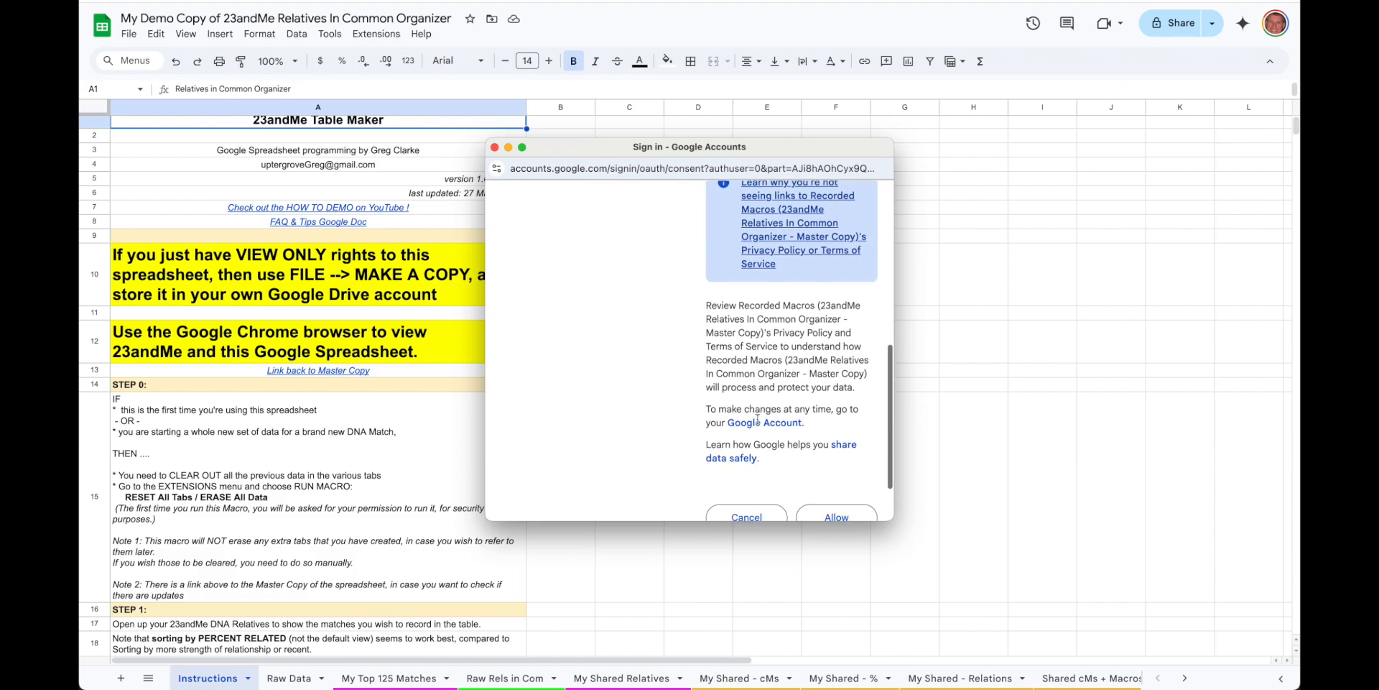
scroll(758, 424, "down", 2)
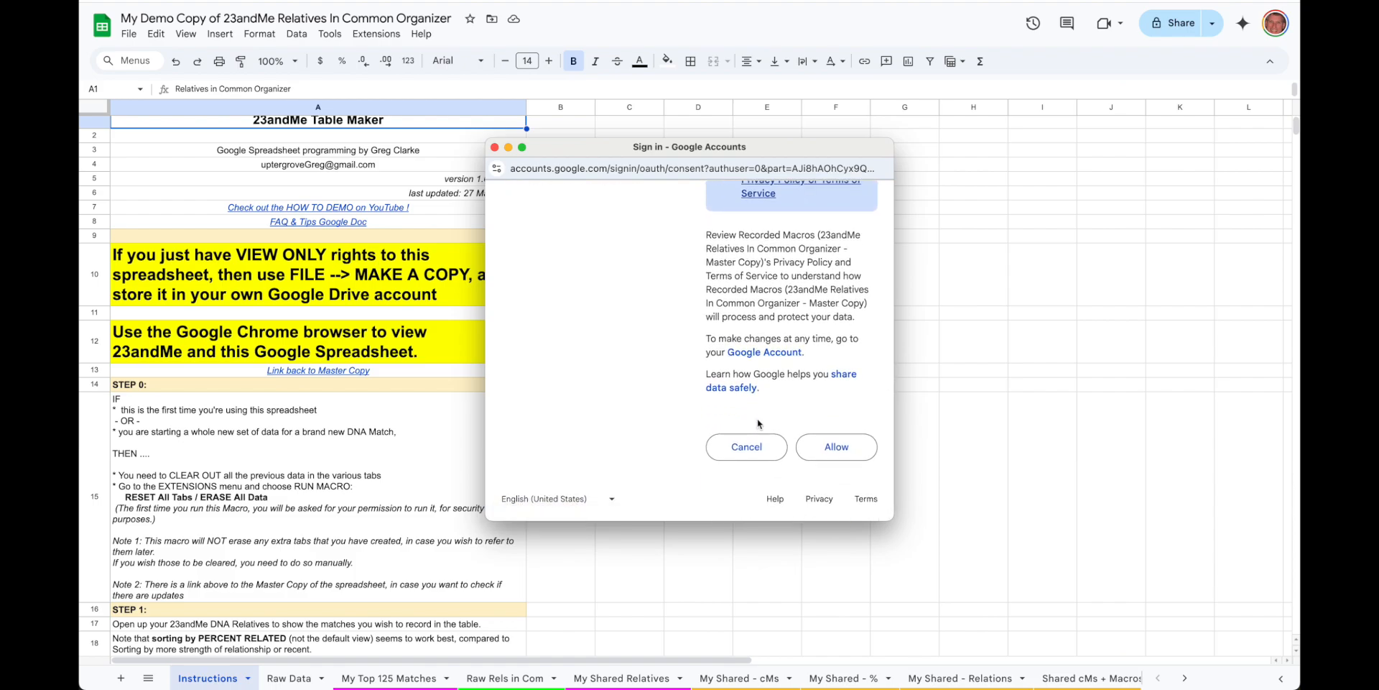
left_click(838, 446)
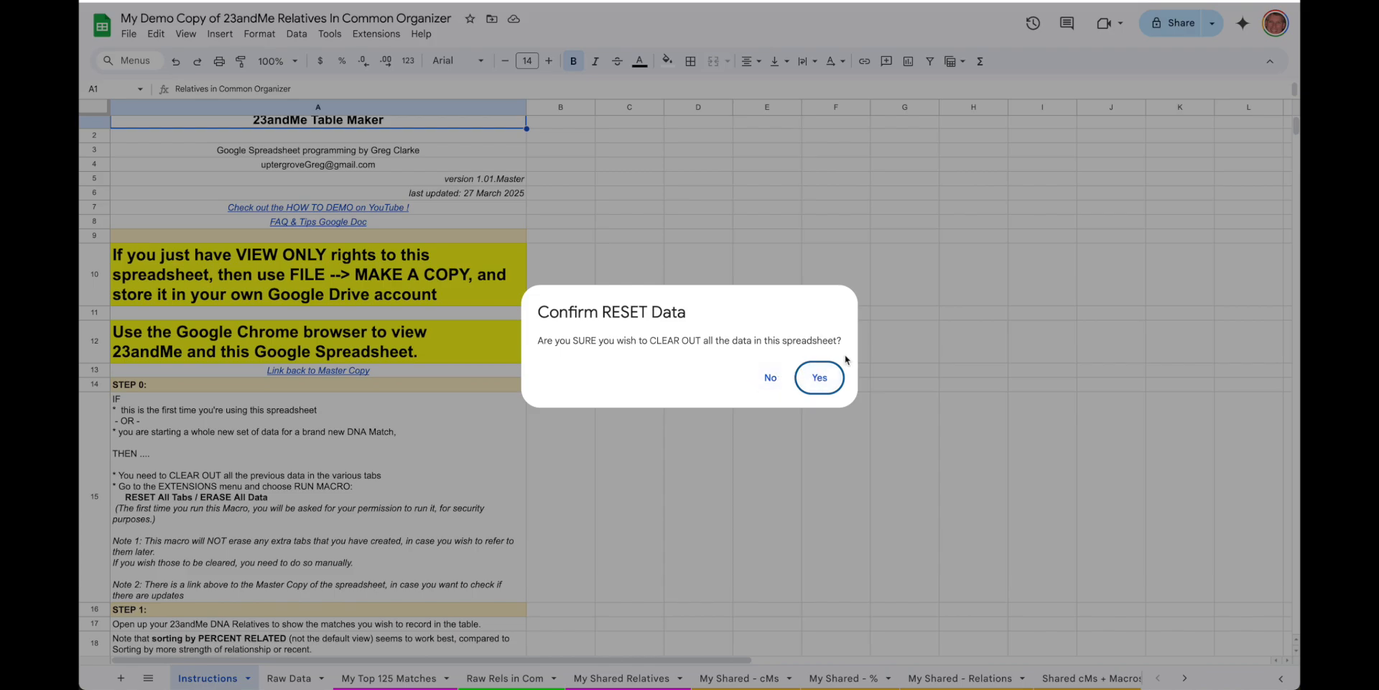
left_click(770, 379)
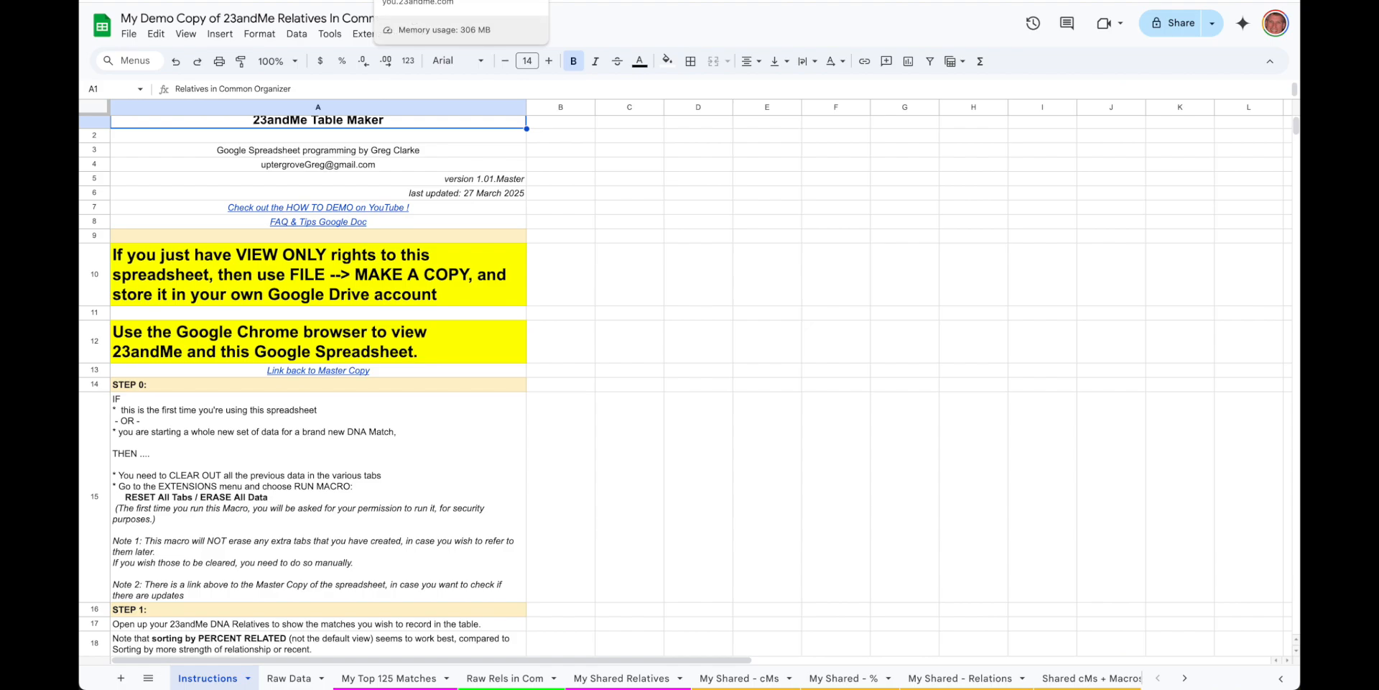
Step: Switch to the 23andMe DNA Relatives list and copy the entire contents of its first page of matches
left_click(445, 0)
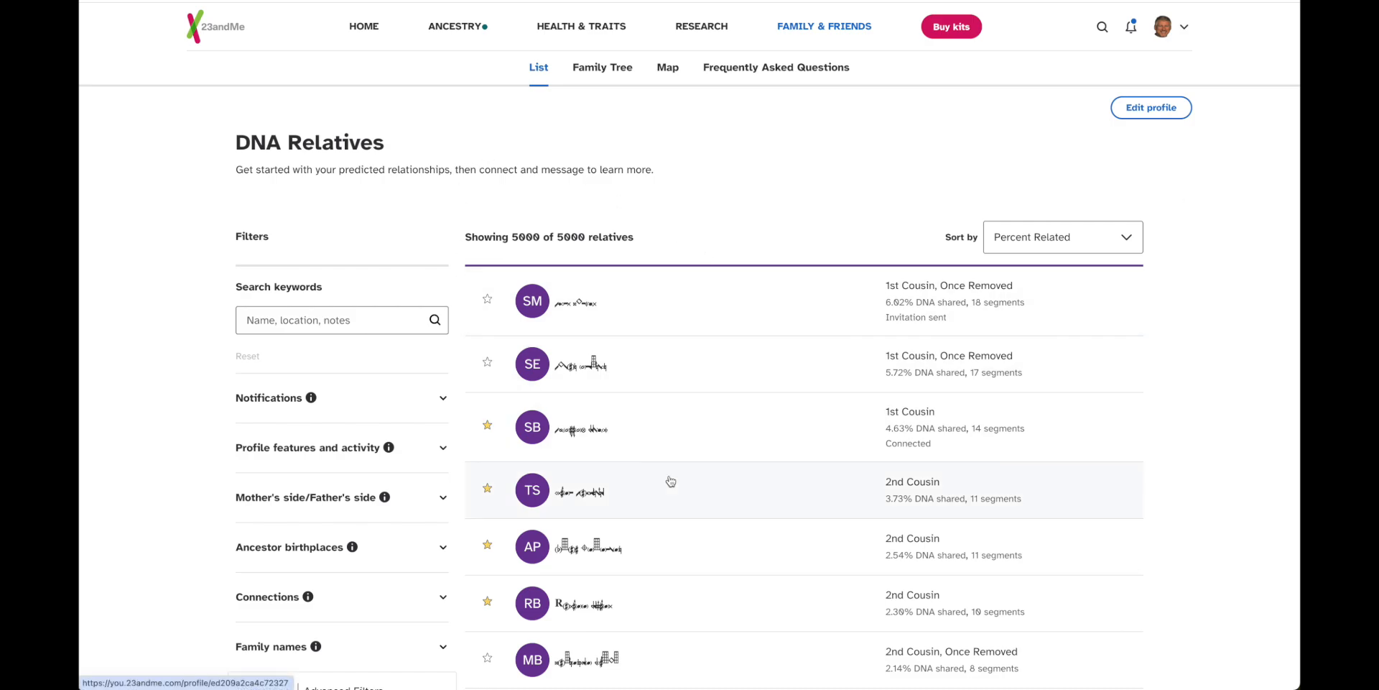
scroll(670, 480, "down", 1)
scroll(670, 480, "up", 1)
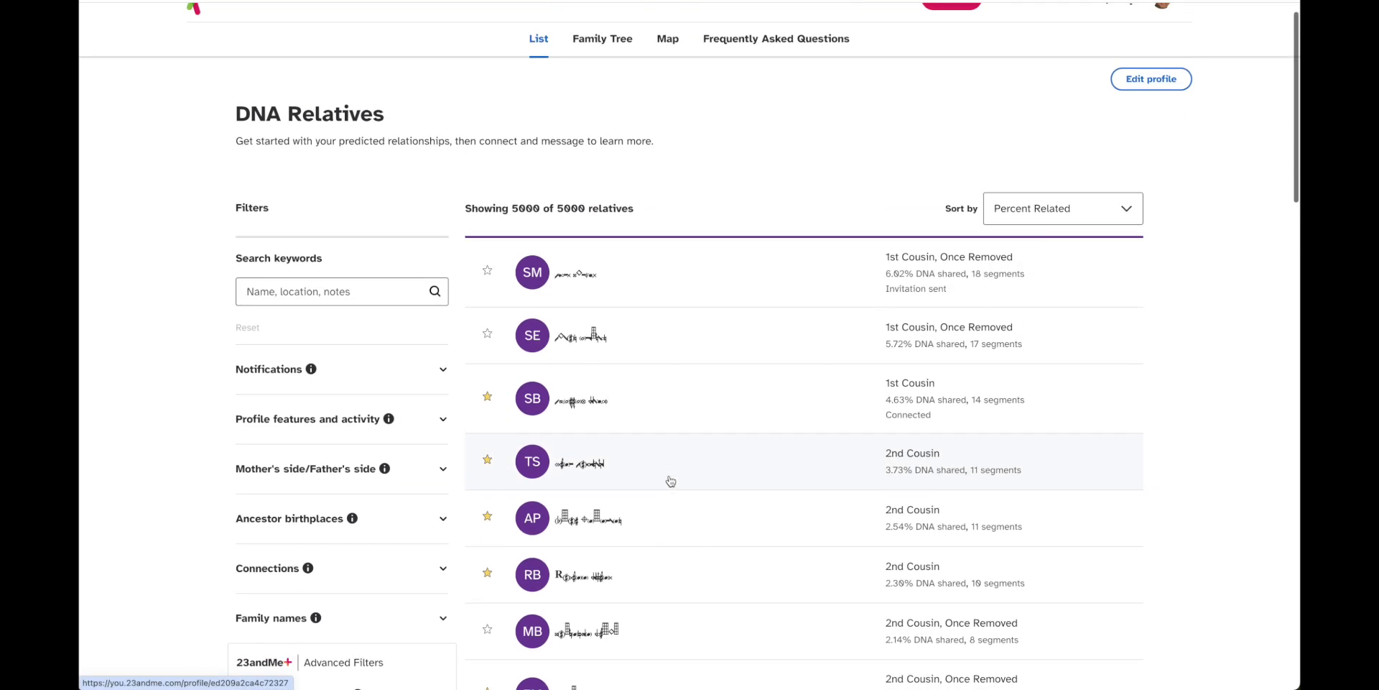
scroll(670, 481, "down", 1)
scroll(670, 480, "down", 5)
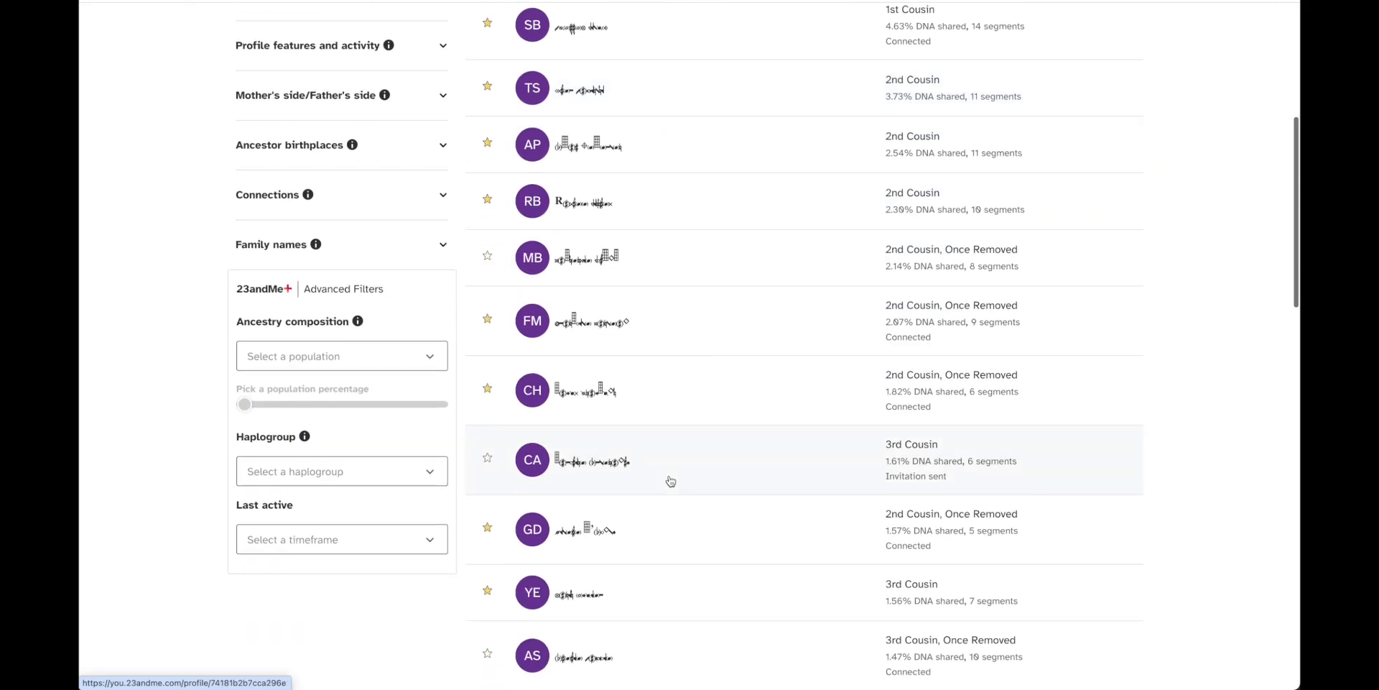
scroll(670, 480, "up", 5)
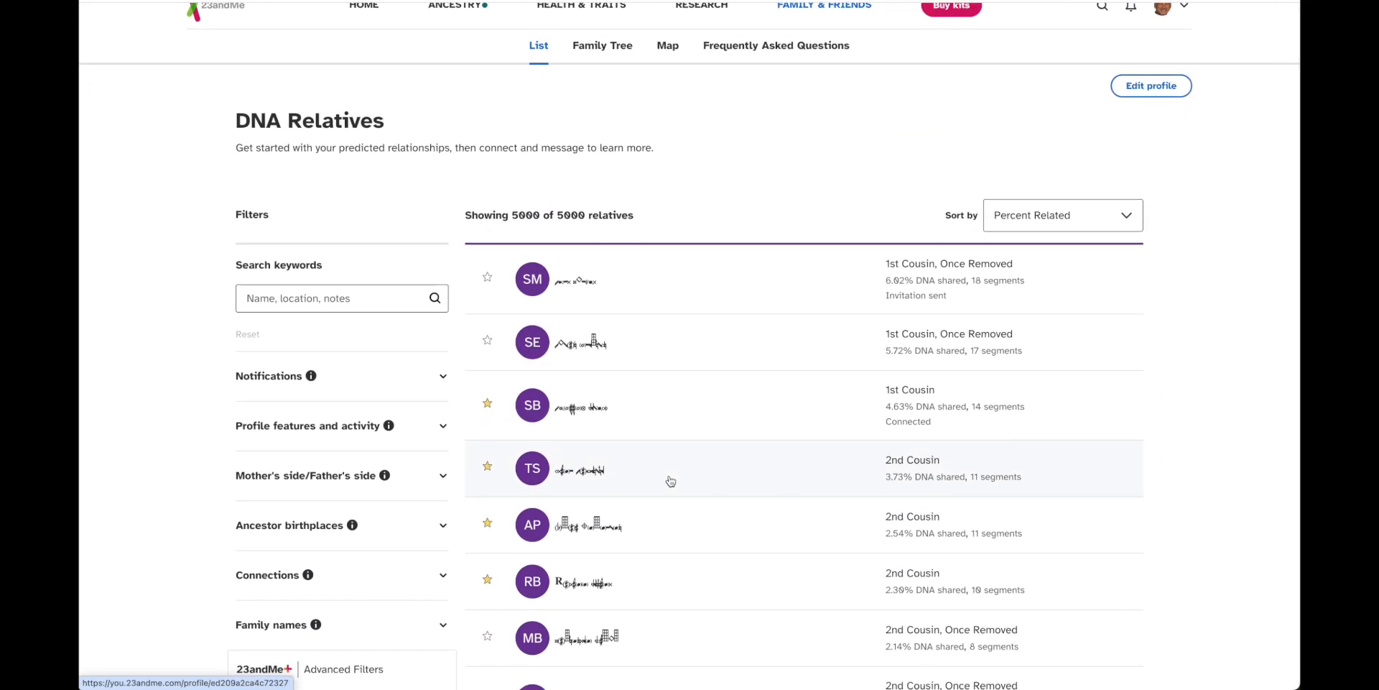
scroll(670, 481, "up", 1)
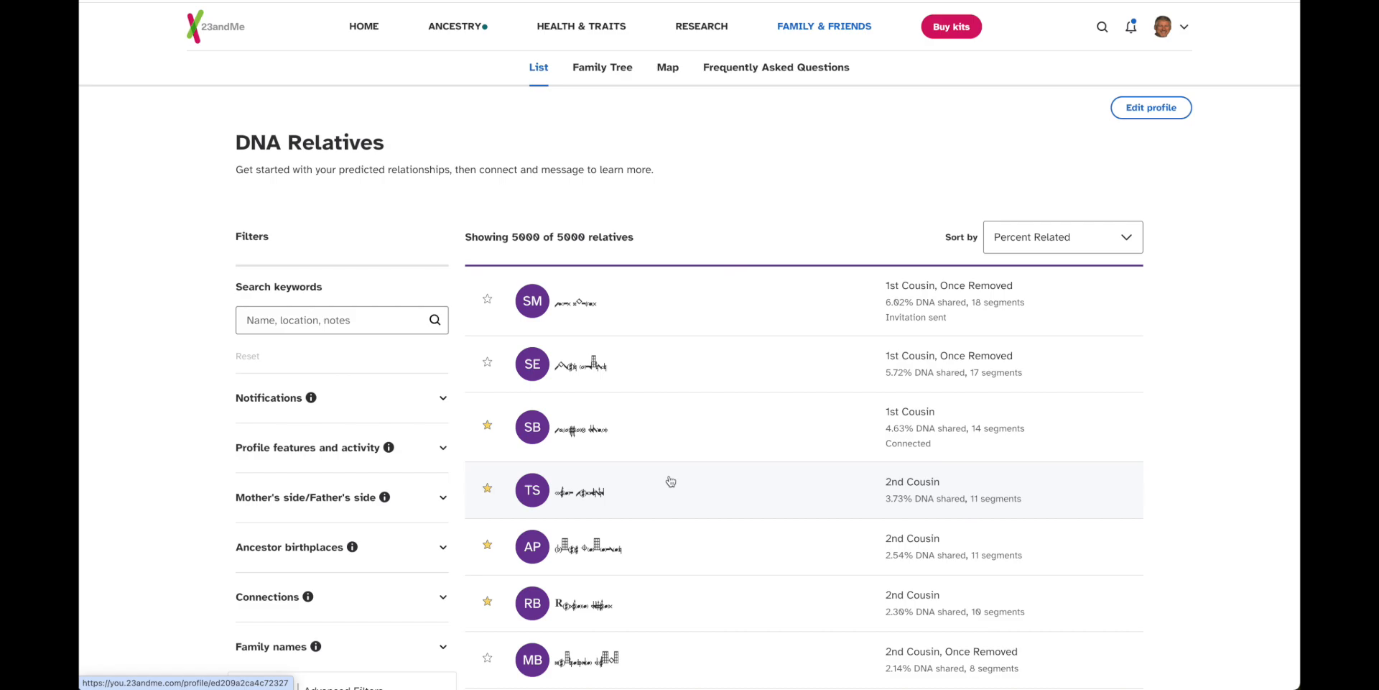
key("ctrl+a")
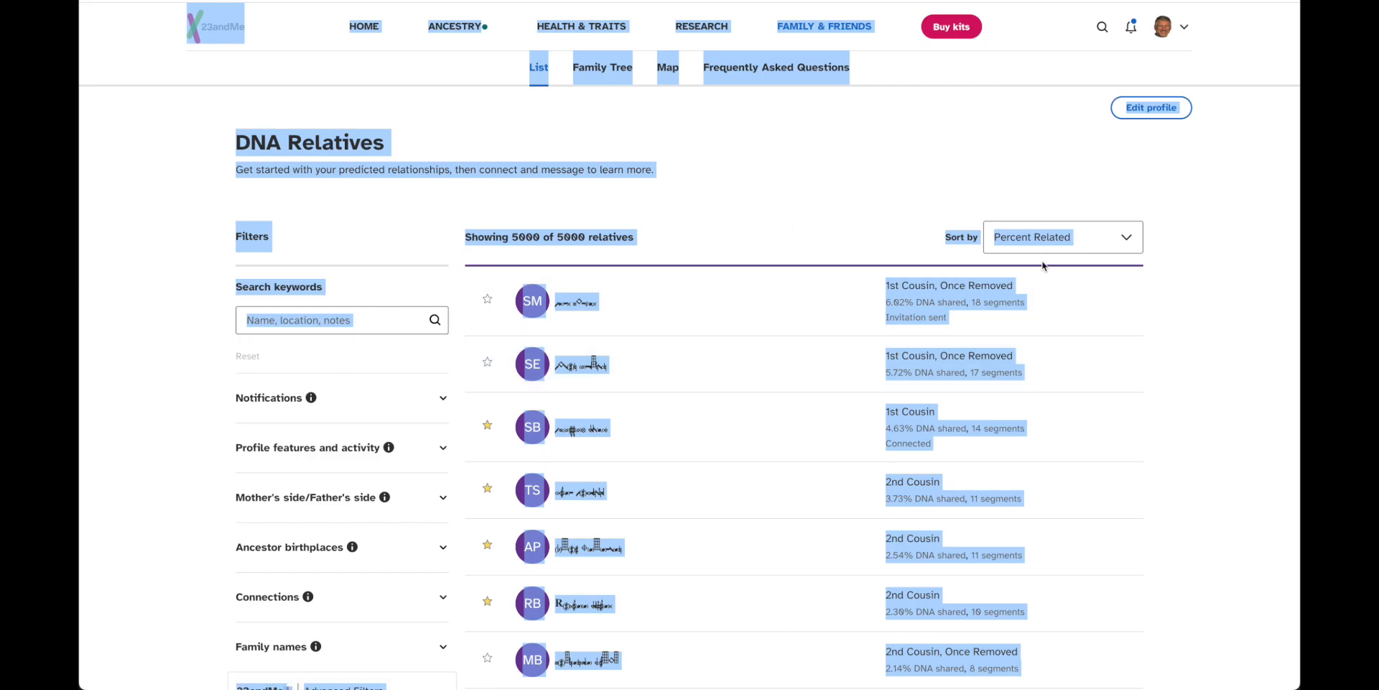
scroll(1043, 266, "down", 8)
scroll(1043, 265, "up", 9)
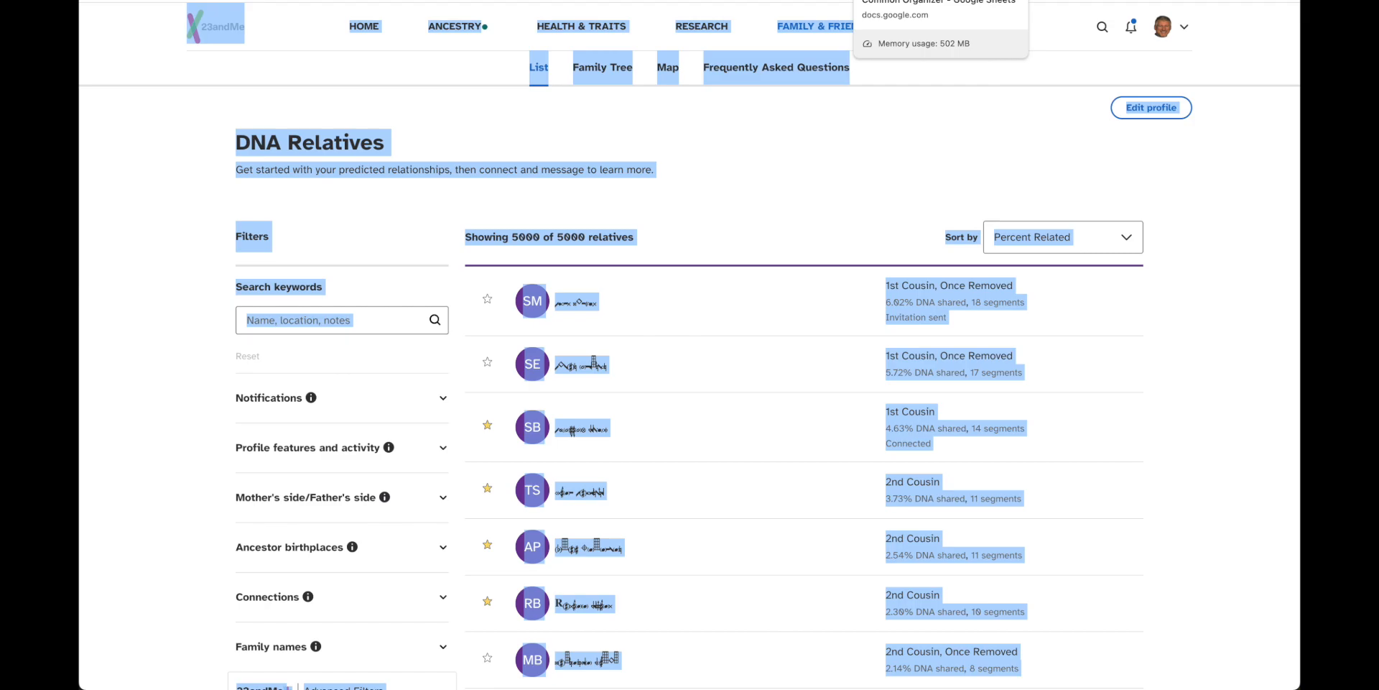
Step: Switch to the "Demo Copy of 23andMe Relatives In Common Organizer" spreadsheet and paste the copied page under Page 1 in Raw Data cell A5
left_click(919, 1)
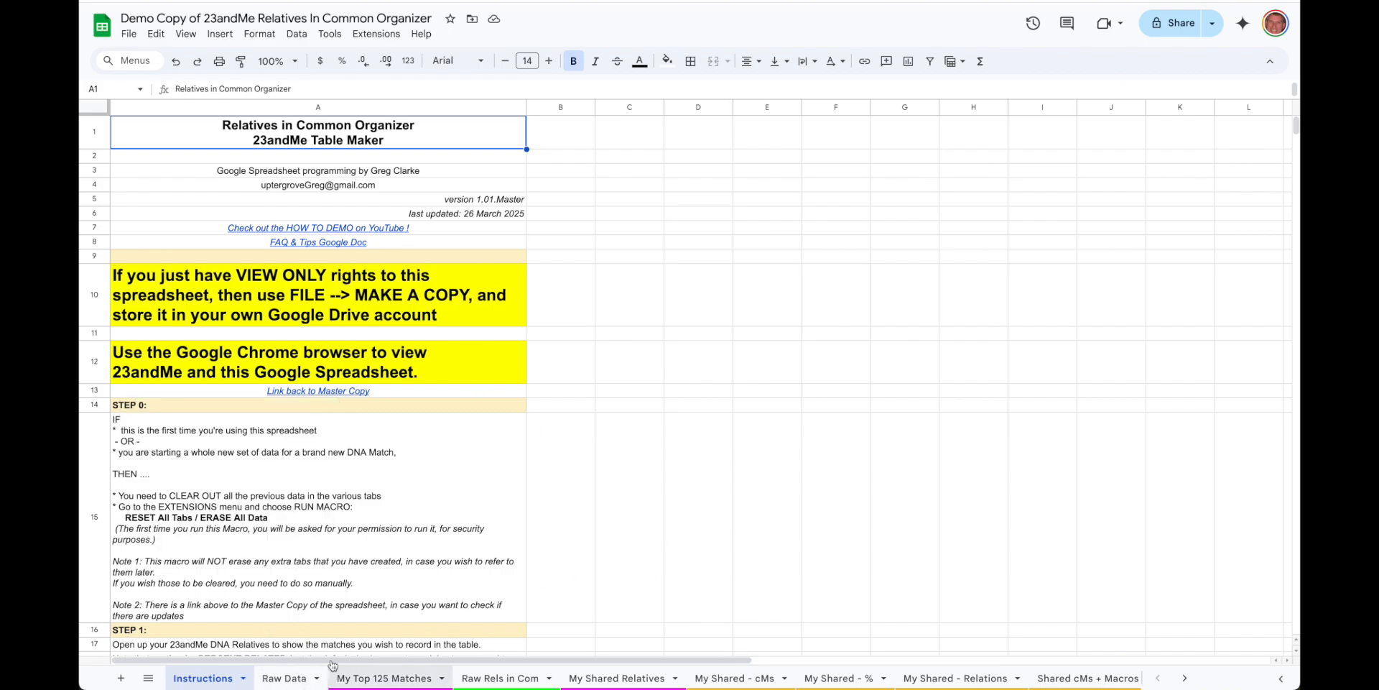
left_click(297, 682)
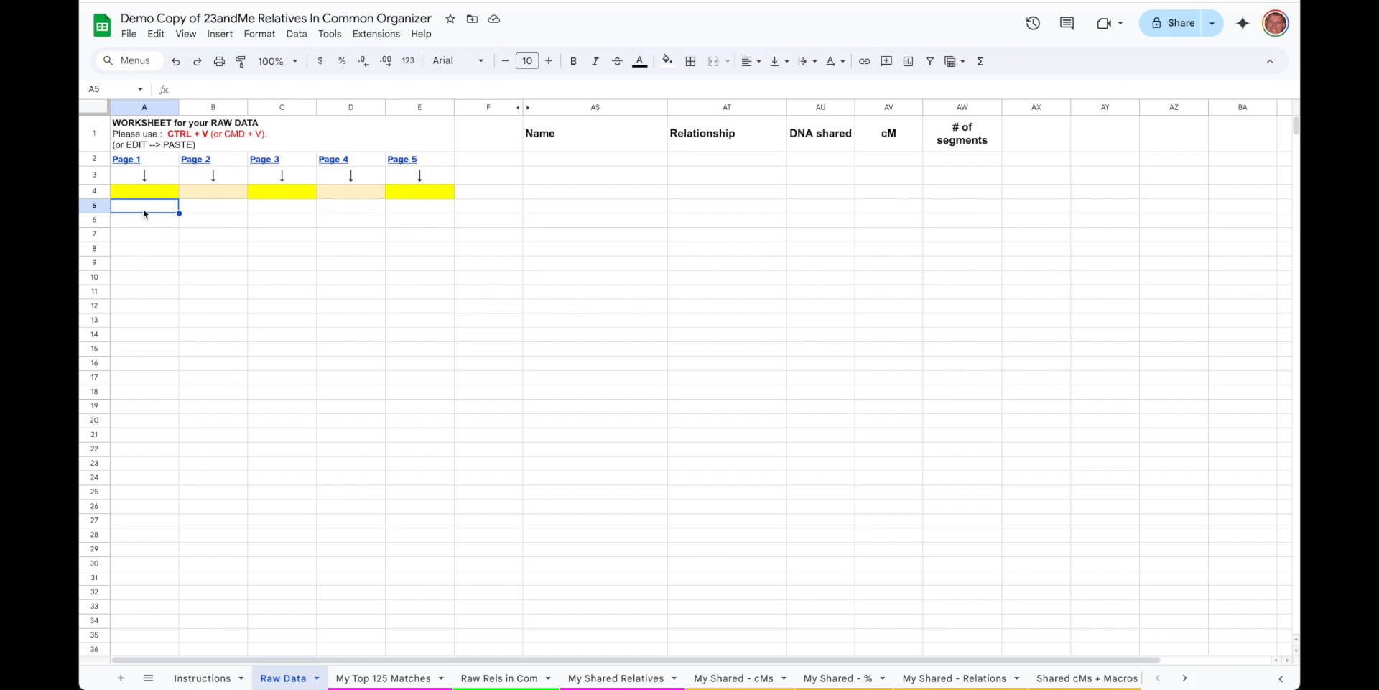
key("ctrl+v")
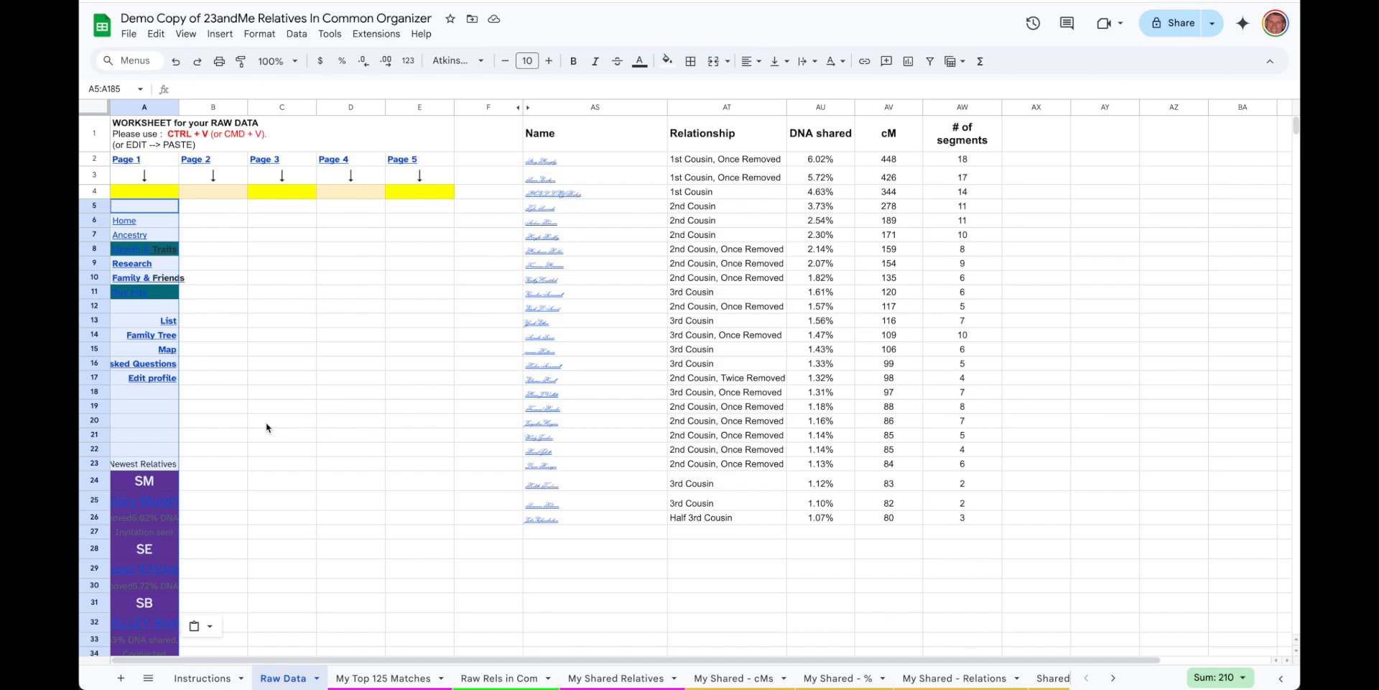
Step: Try pasting the copied page inside cell B5 while it is in edit mode, and undo the entry
left_click(217, 206)
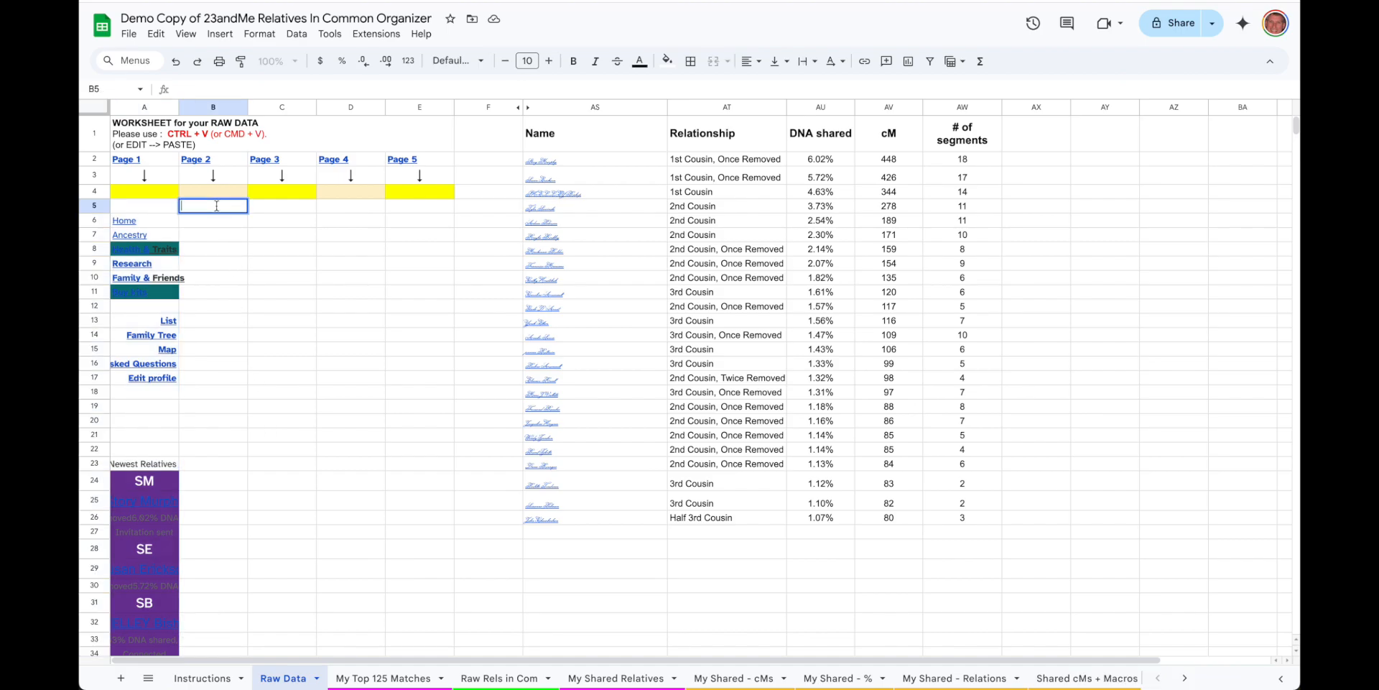
key("ctrl+v")
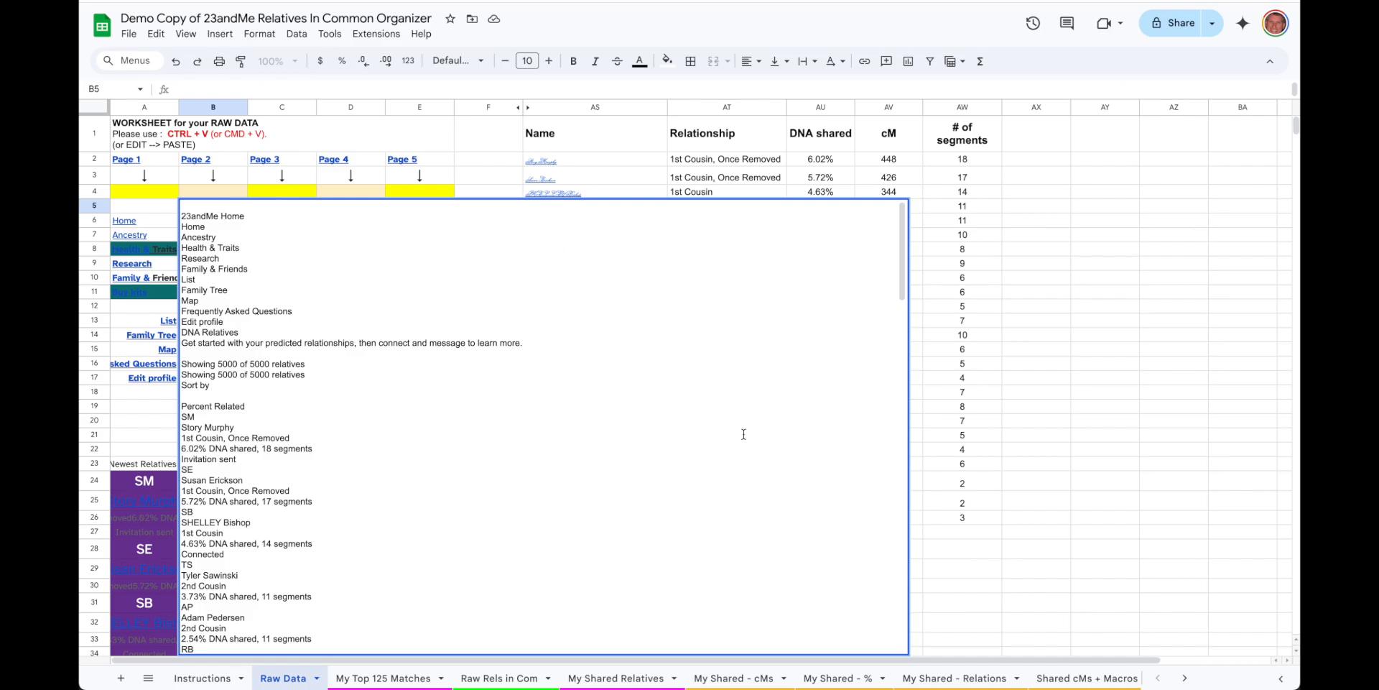
key("Return")
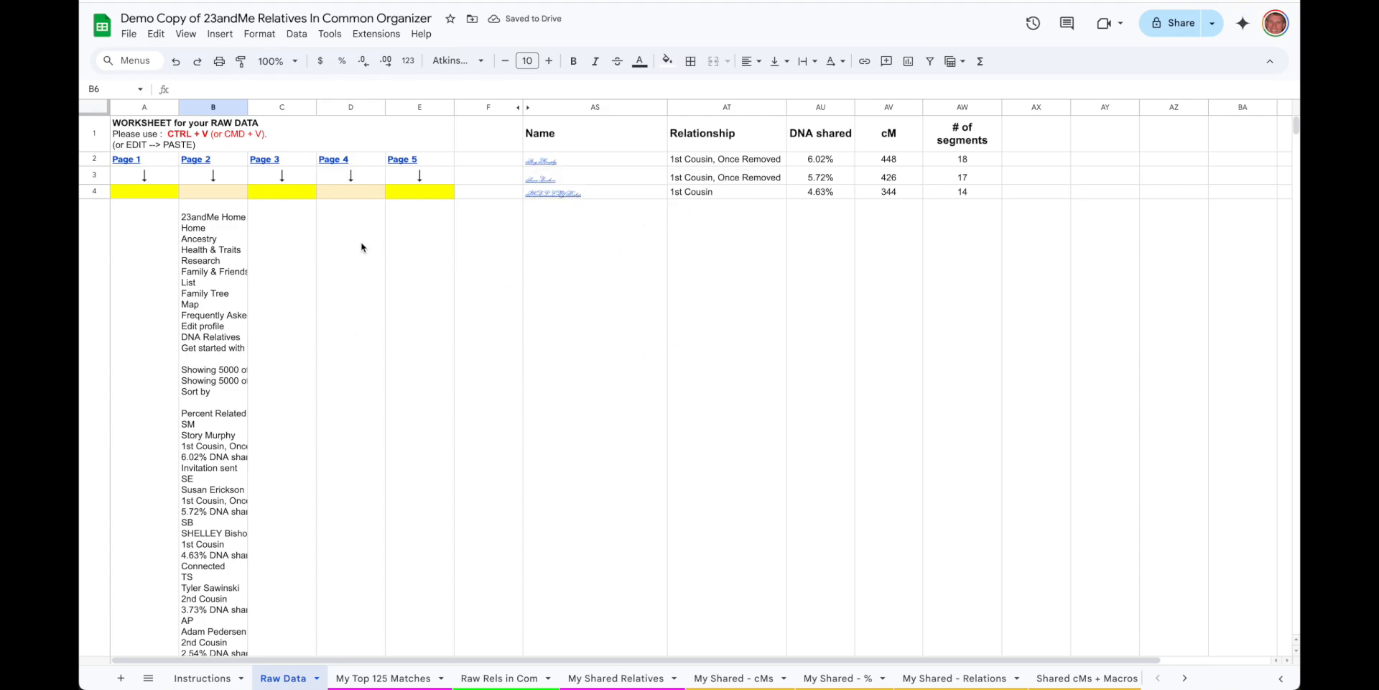
key("super+z")
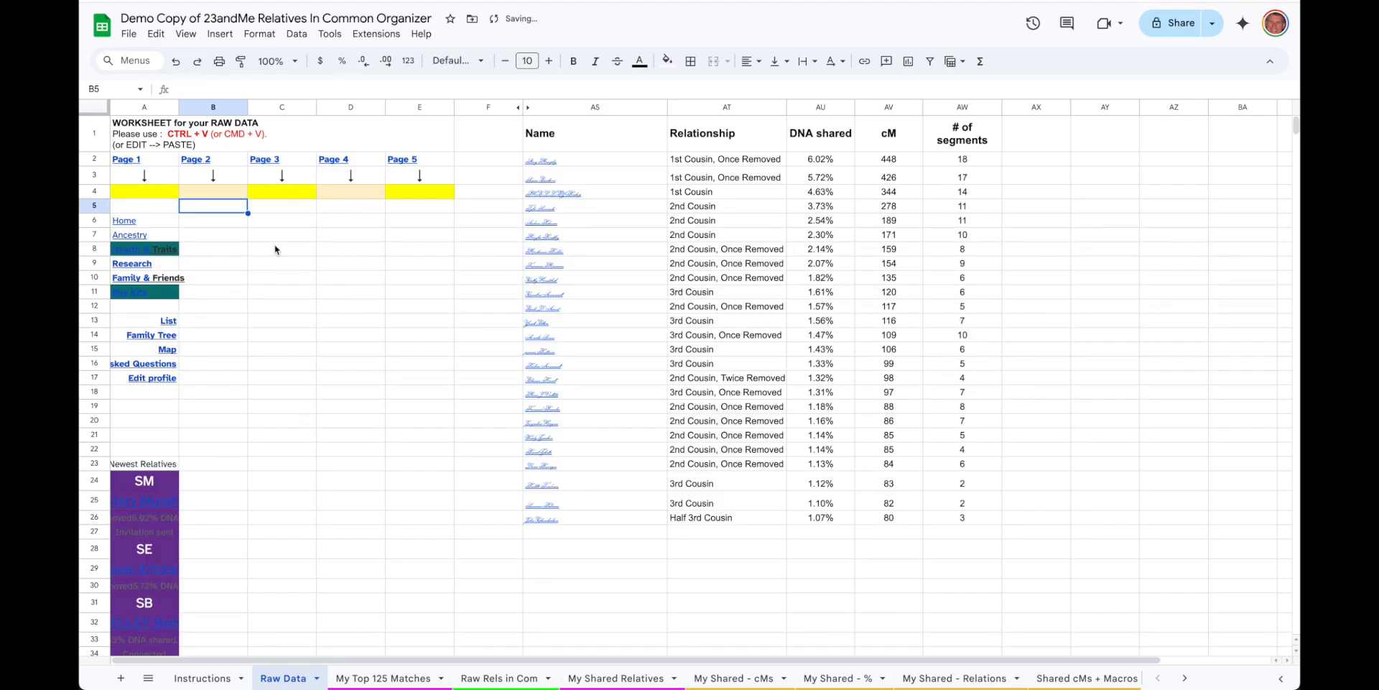
Step: Paste the copied first page into the selected cell B5 under Page 2 without entering edit mode, and undo the paste
left_click(284, 209)
left_click(208, 209)
key("ctrl+v")
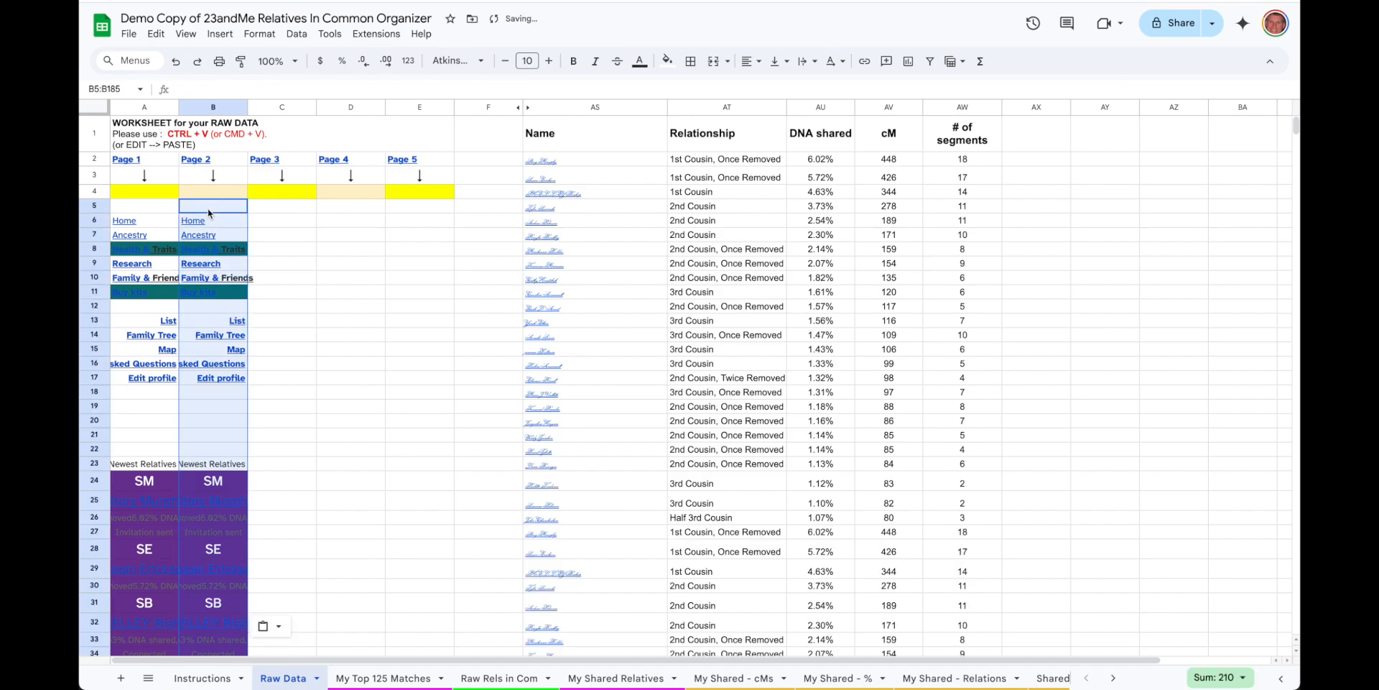
key("ctrl+z")
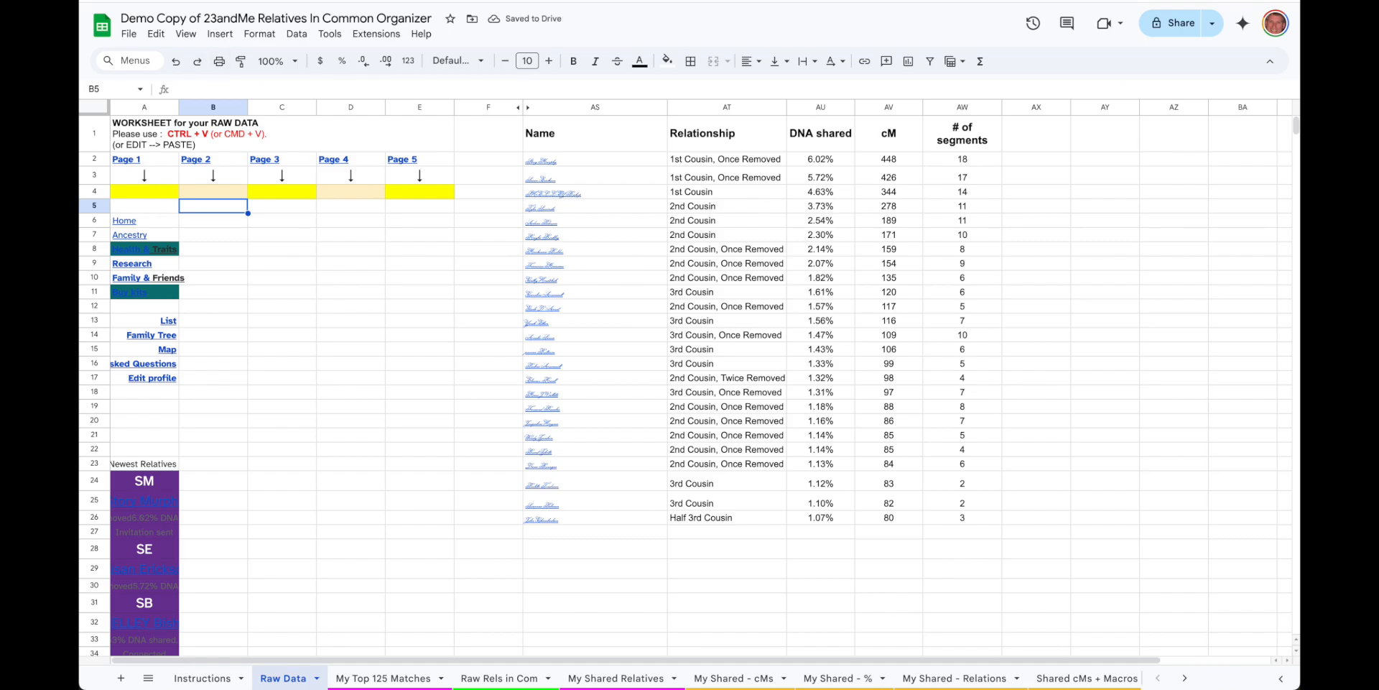
Step: Switch back to the 23andMe DNA Relatives list and advance to page 2 of the matches
left_click(431, 1)
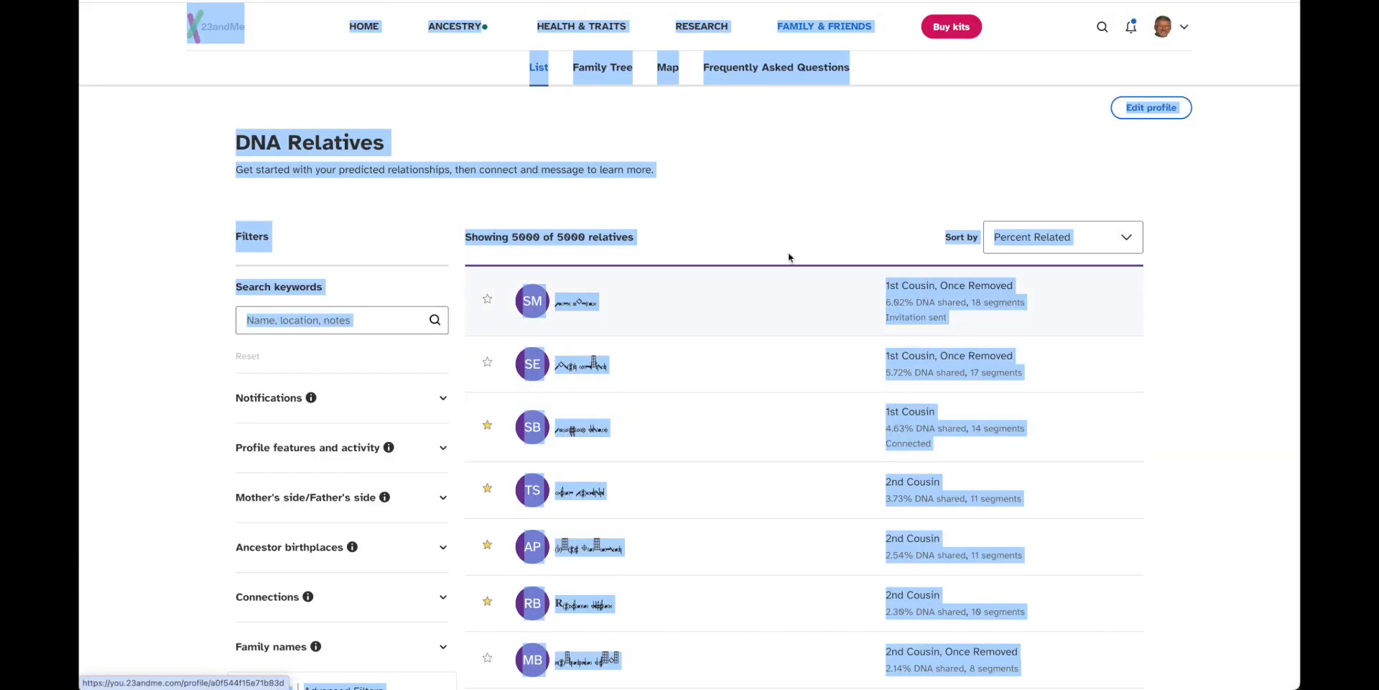
scroll(765, 479, "down", 20)
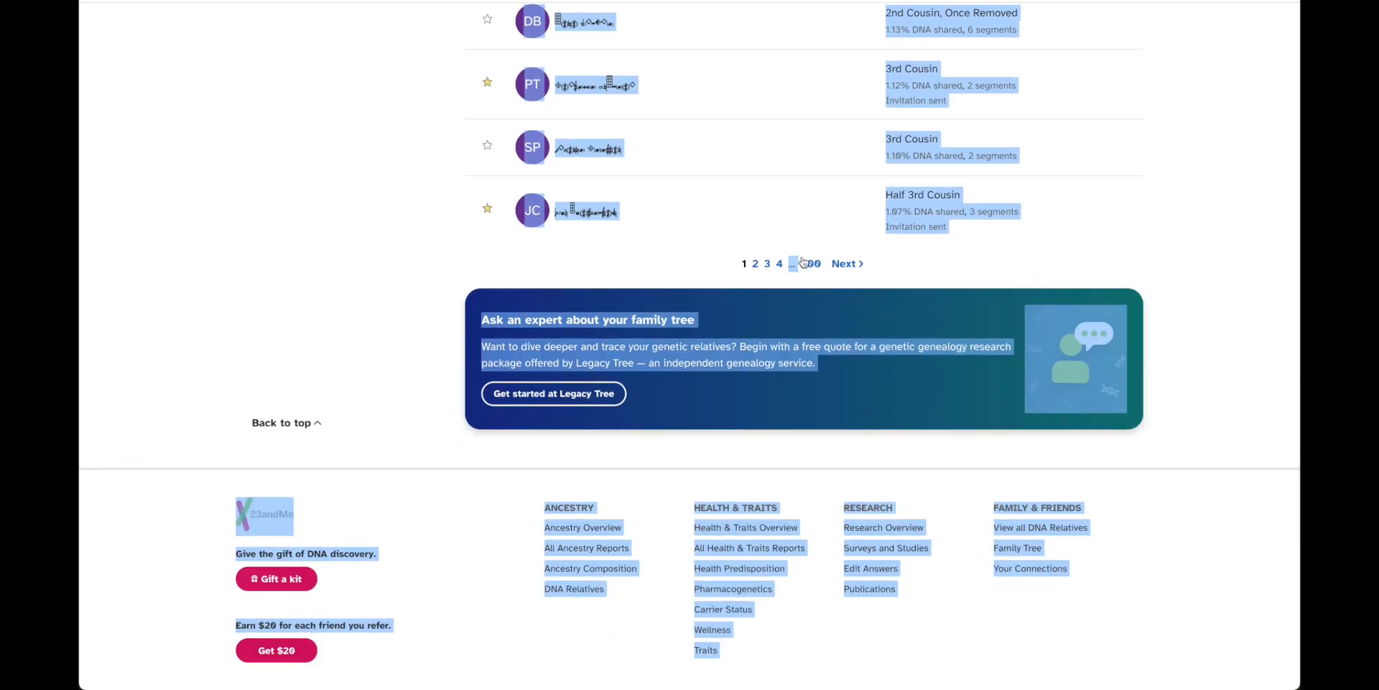
left_click(845, 264)
scroll(805, 240, "up", 1)
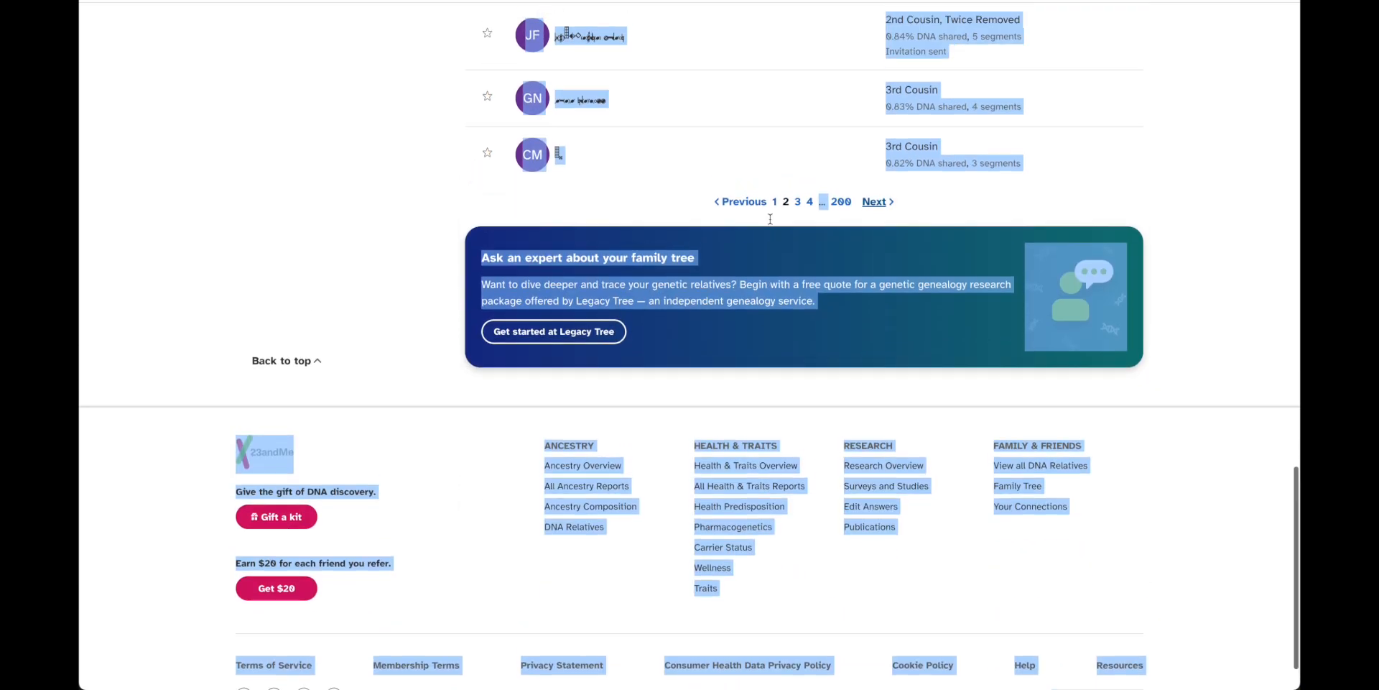
scroll(789, 227, "up", 20)
scroll(789, 227, "down", 1)
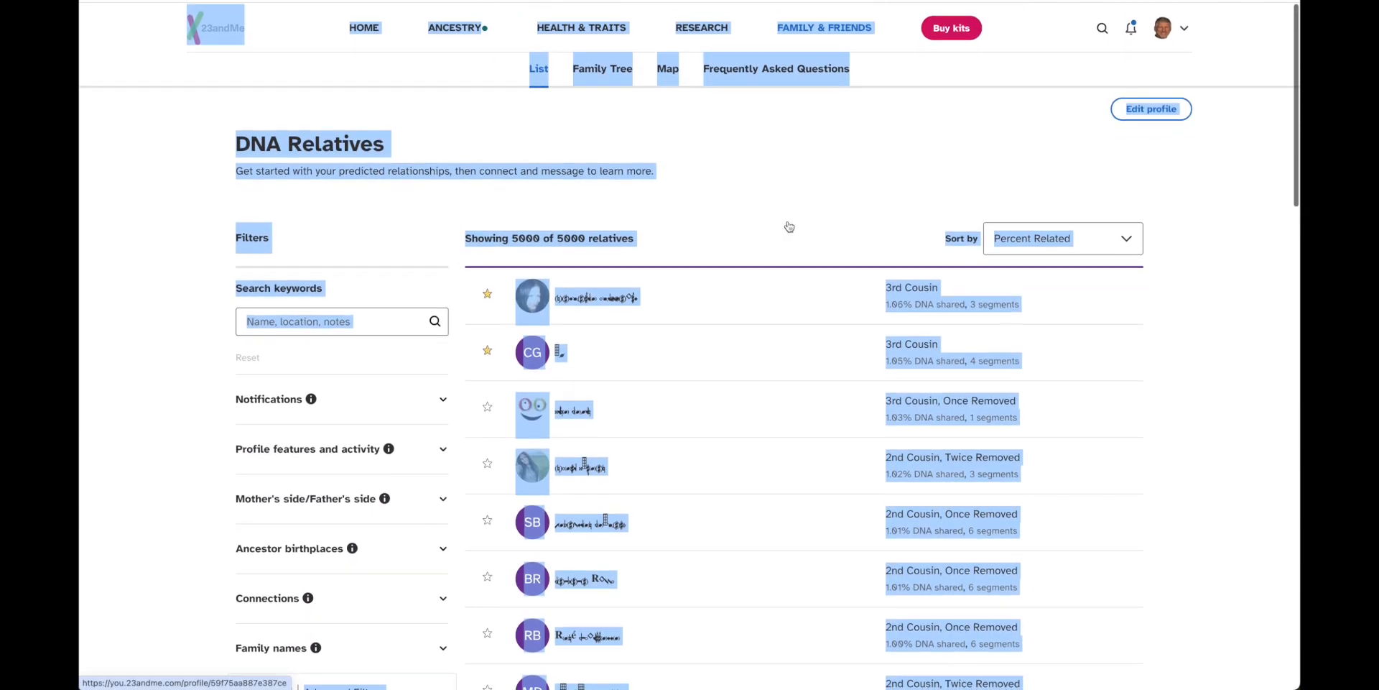
scroll(724, 336, "down", 2)
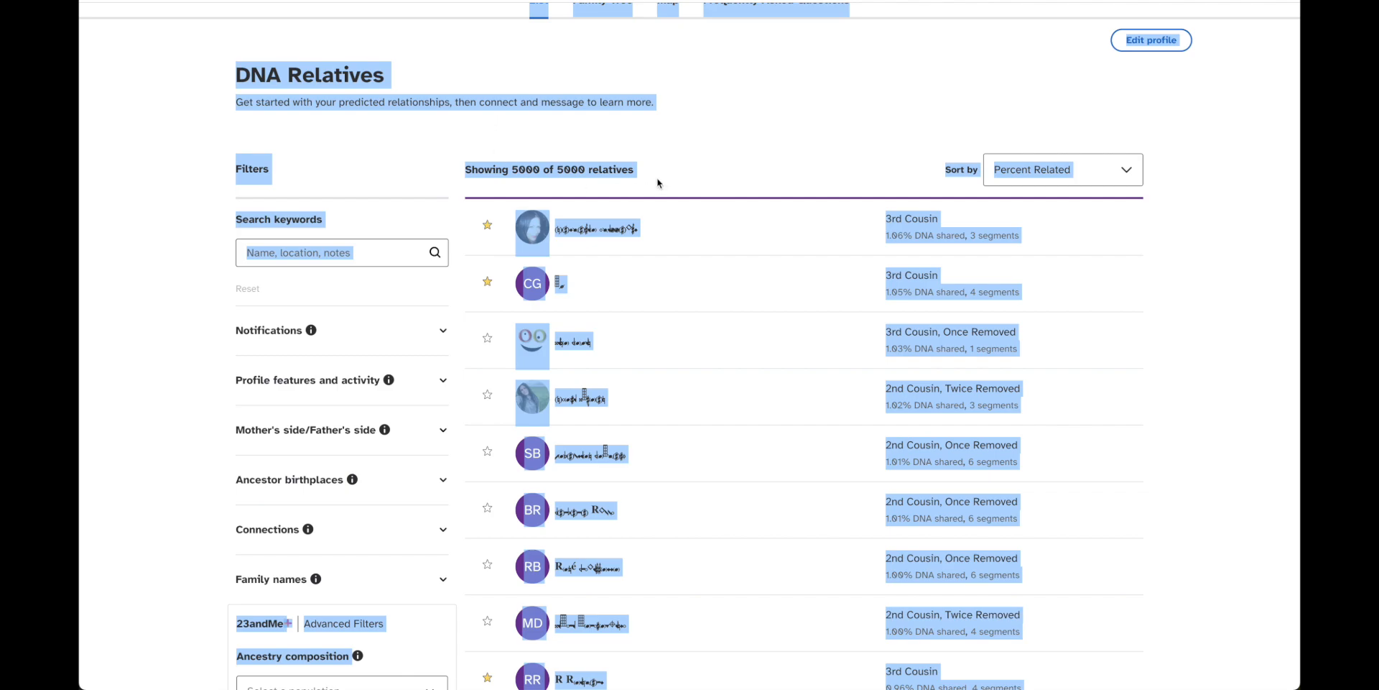
scroll(657, 182, "up", 3)
scroll(657, 183, "down", 1)
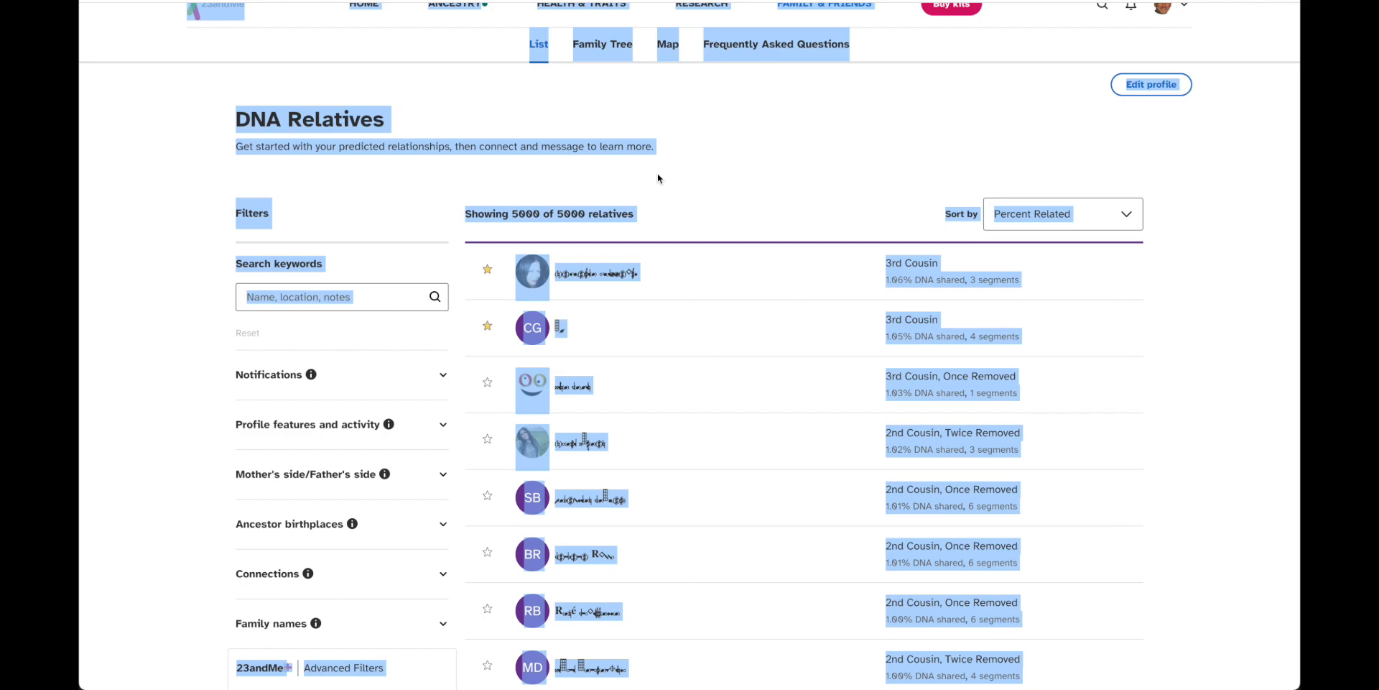
Step: Switch to the organizer spreadsheet, paste the copied second page under Page 2 in Raw Data cell B5, and check the extracted match rows
key("ctrl+Tab")
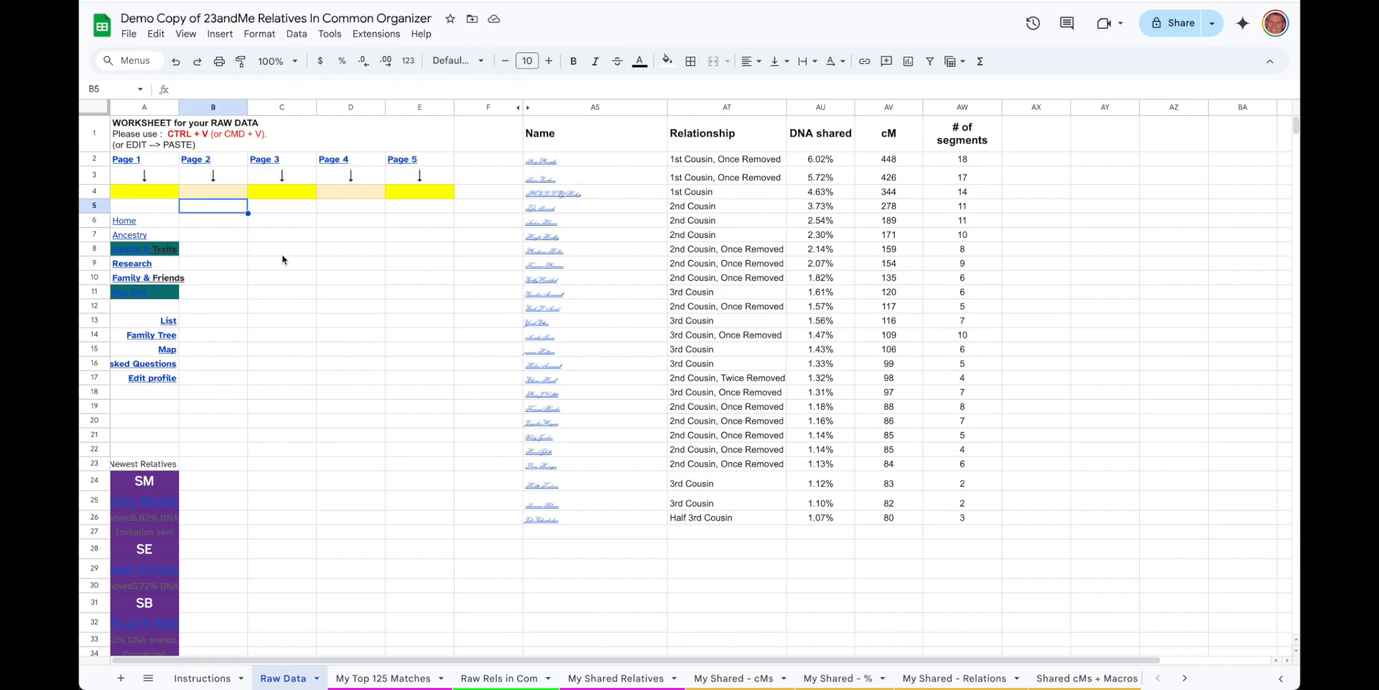
key("ctrl+v")
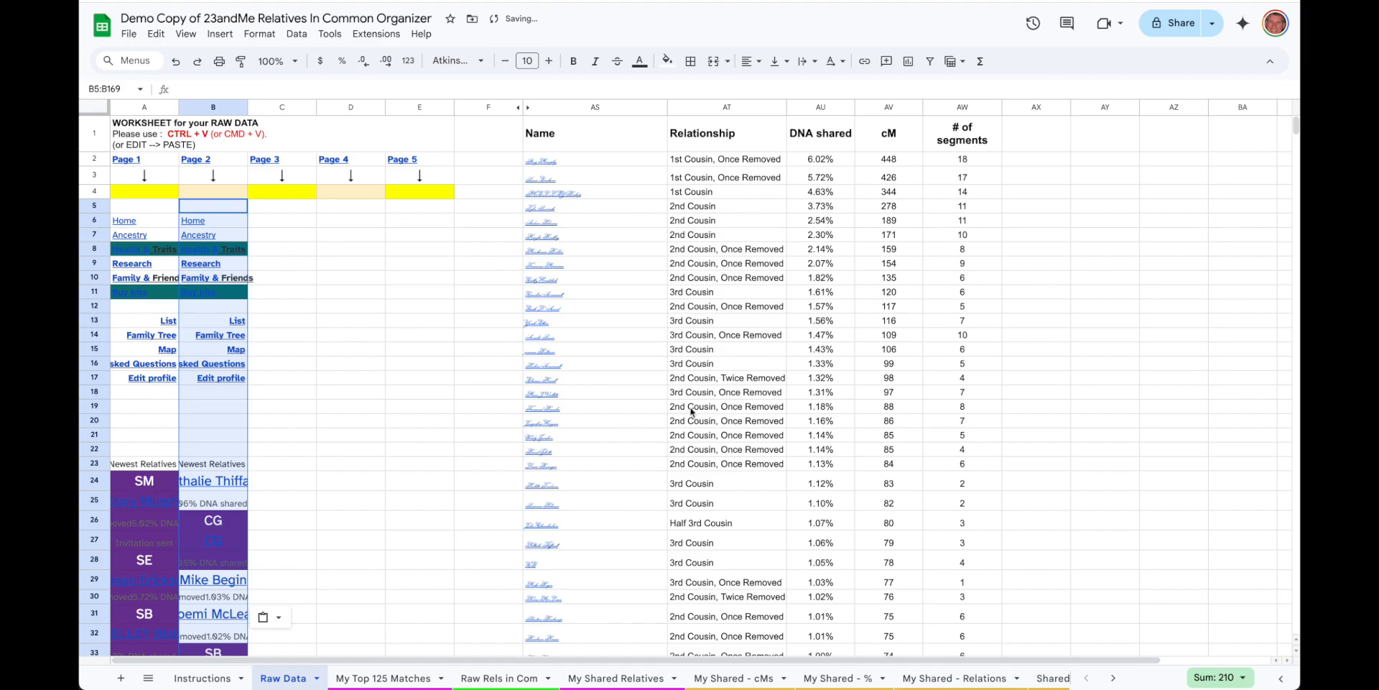
scroll(691, 413, "down", 3)
scroll(691, 413, "down", 5)
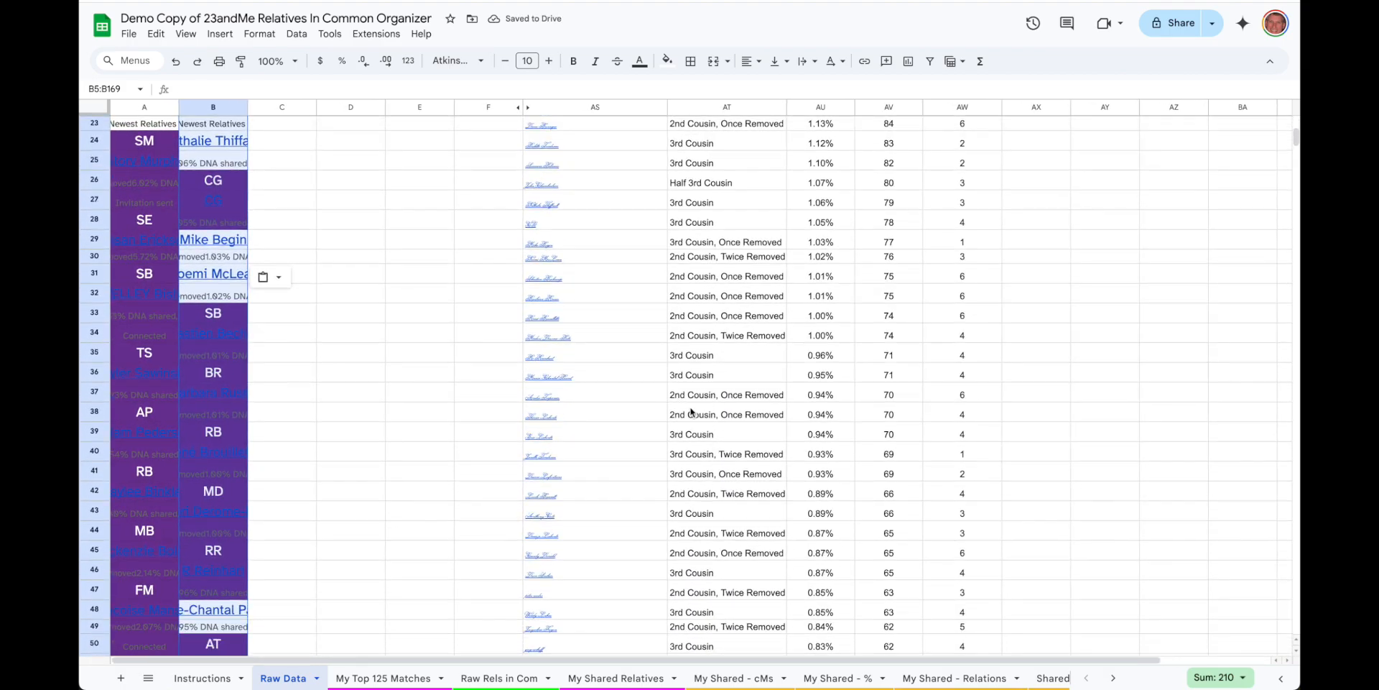
scroll(691, 411, "up", 3)
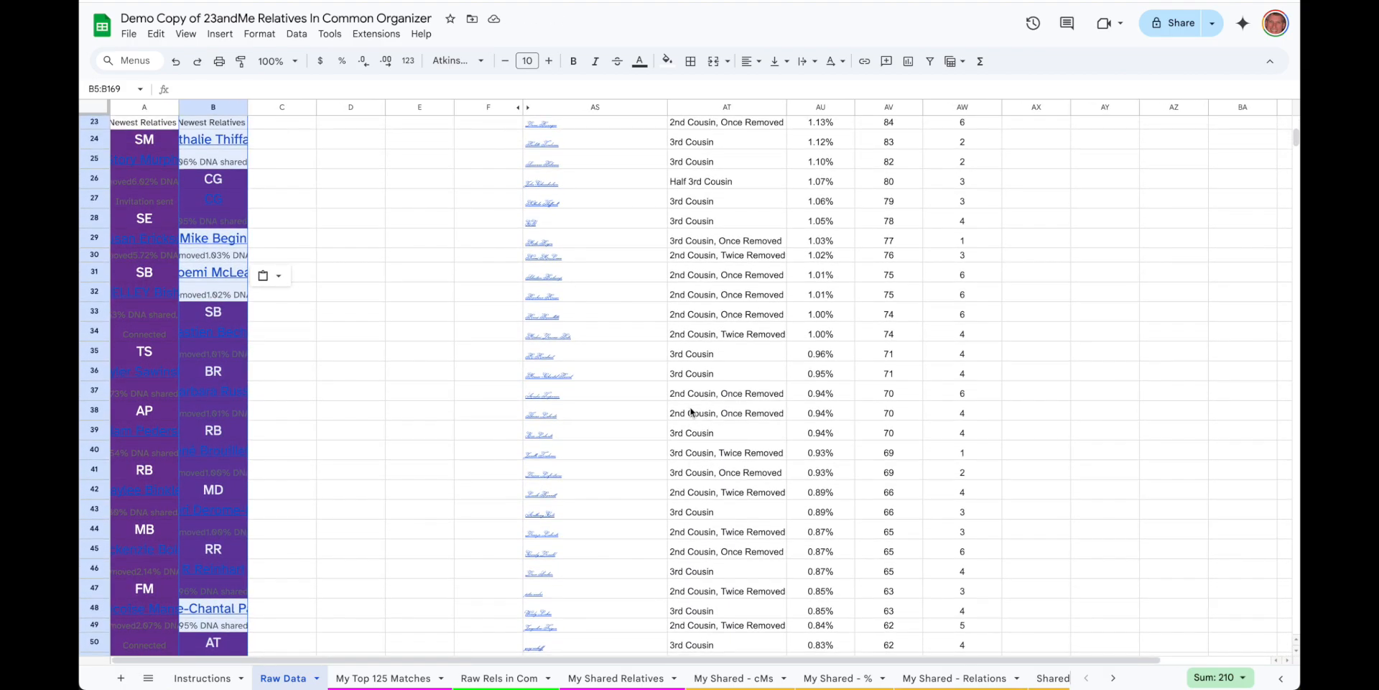
scroll(691, 411, "up", 2)
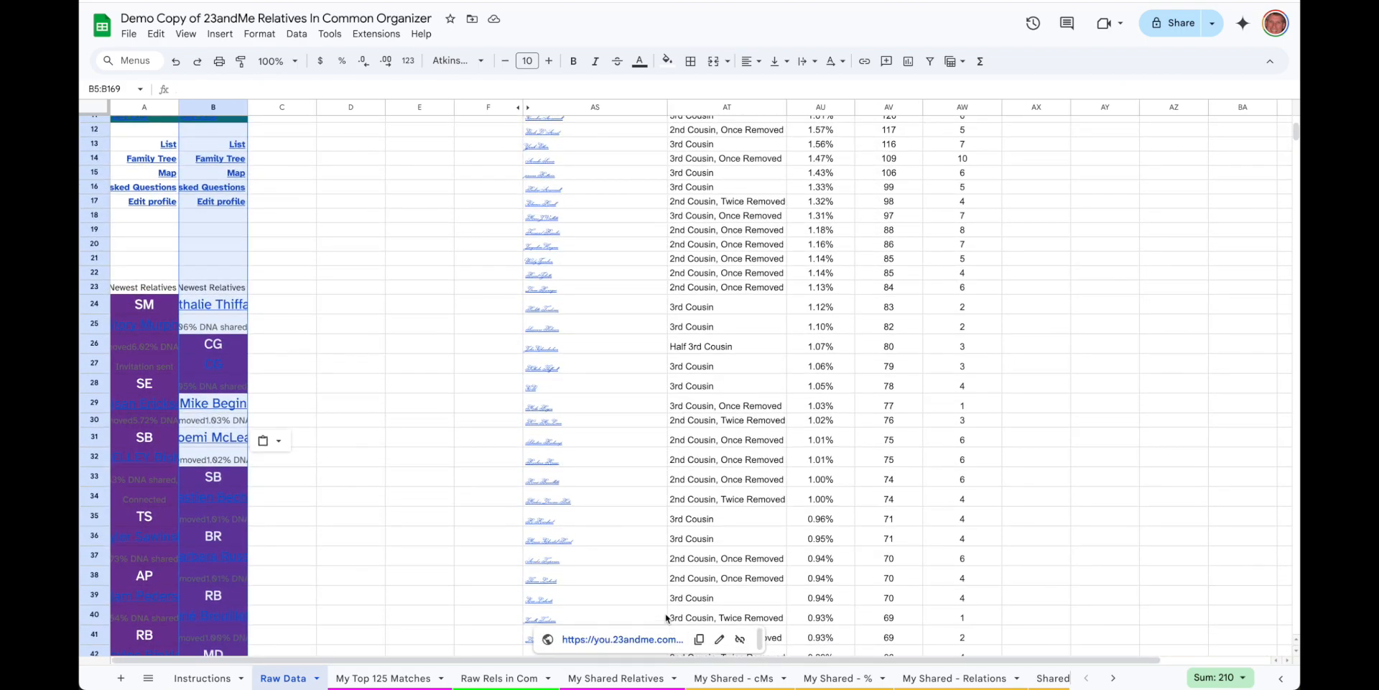
Step: Switch back to the 23andMe DNA Relatives list and advance to page 3 of the matches
left_click(365, 1)
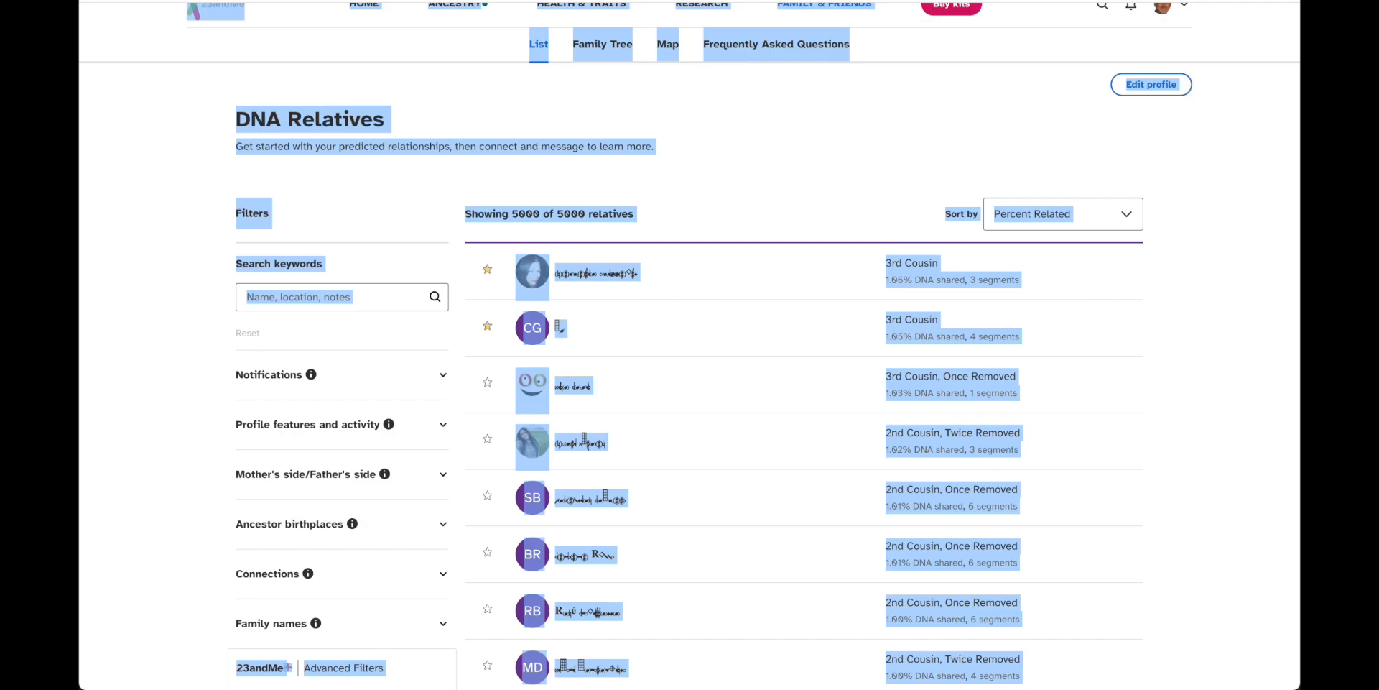
scroll(579, 331, "down", 1)
scroll(578, 331, "down", 15)
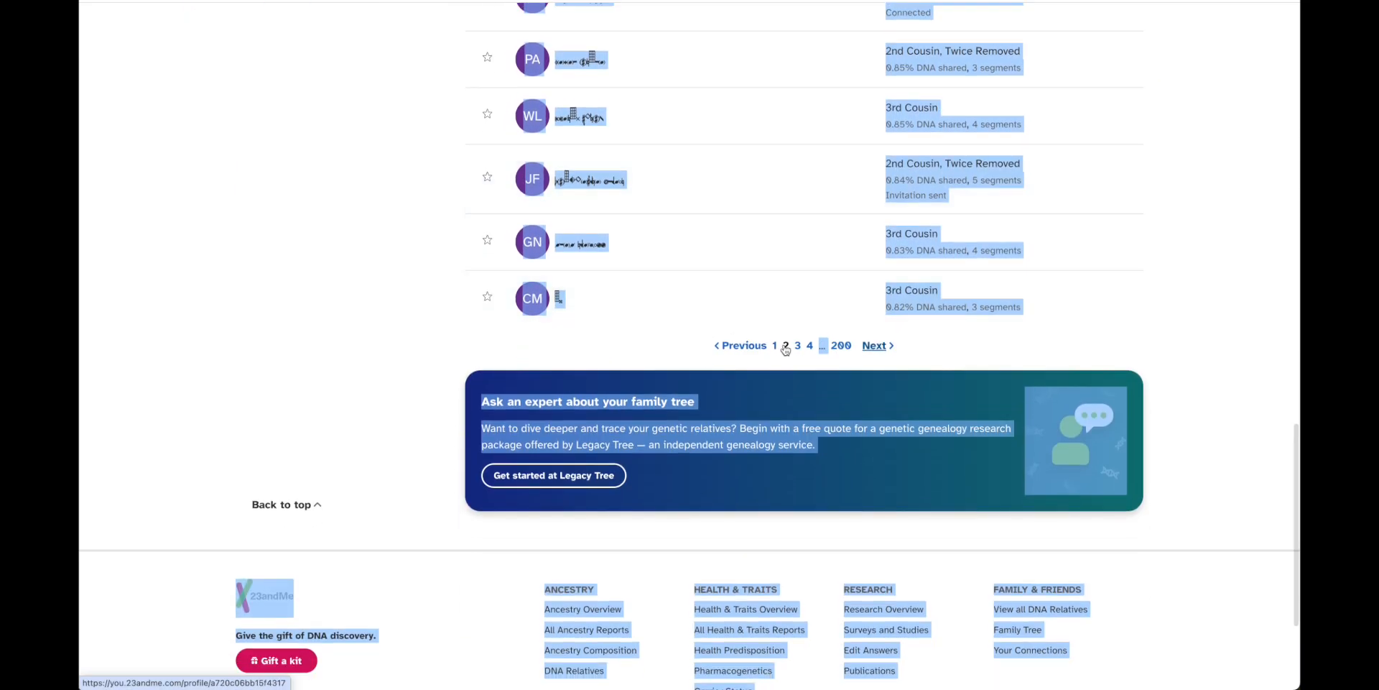
left_click(874, 346)
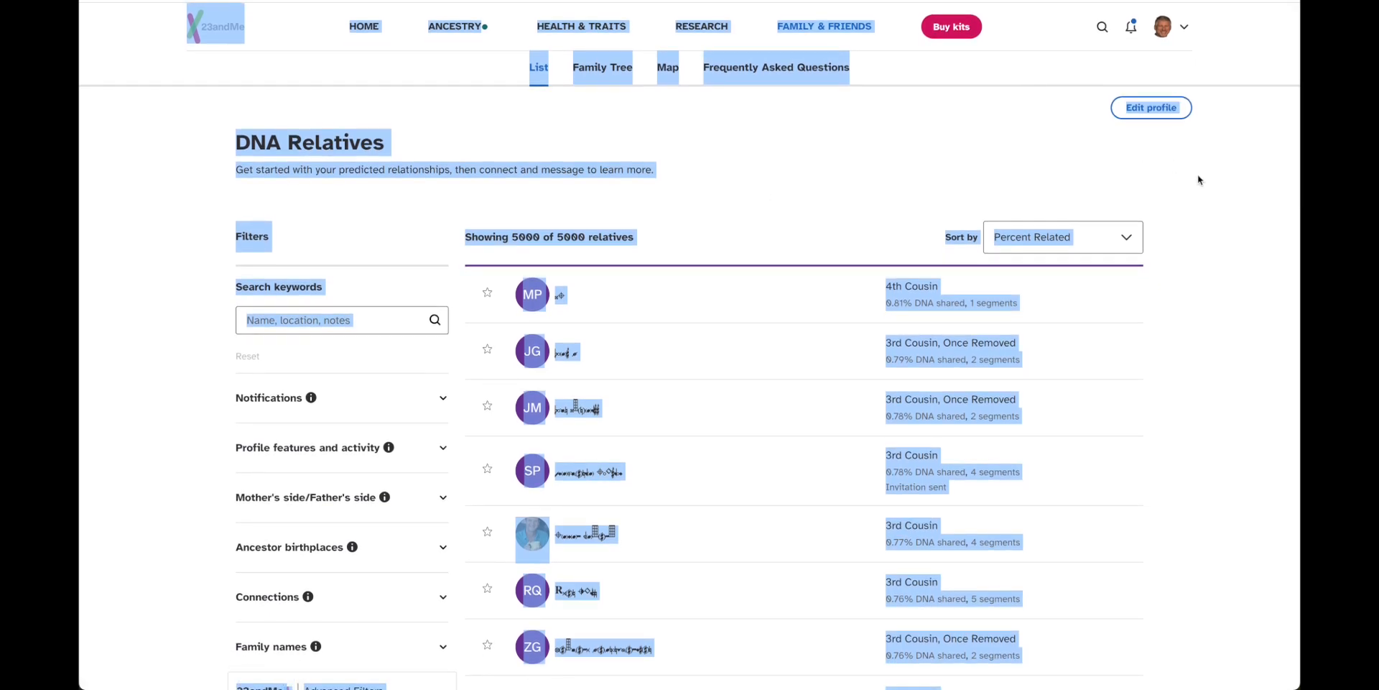
Step: Sort the relatives by Strength of Relationship, restore the Percent Related sorting, and clear the page's text selection
left_click(1127, 240)
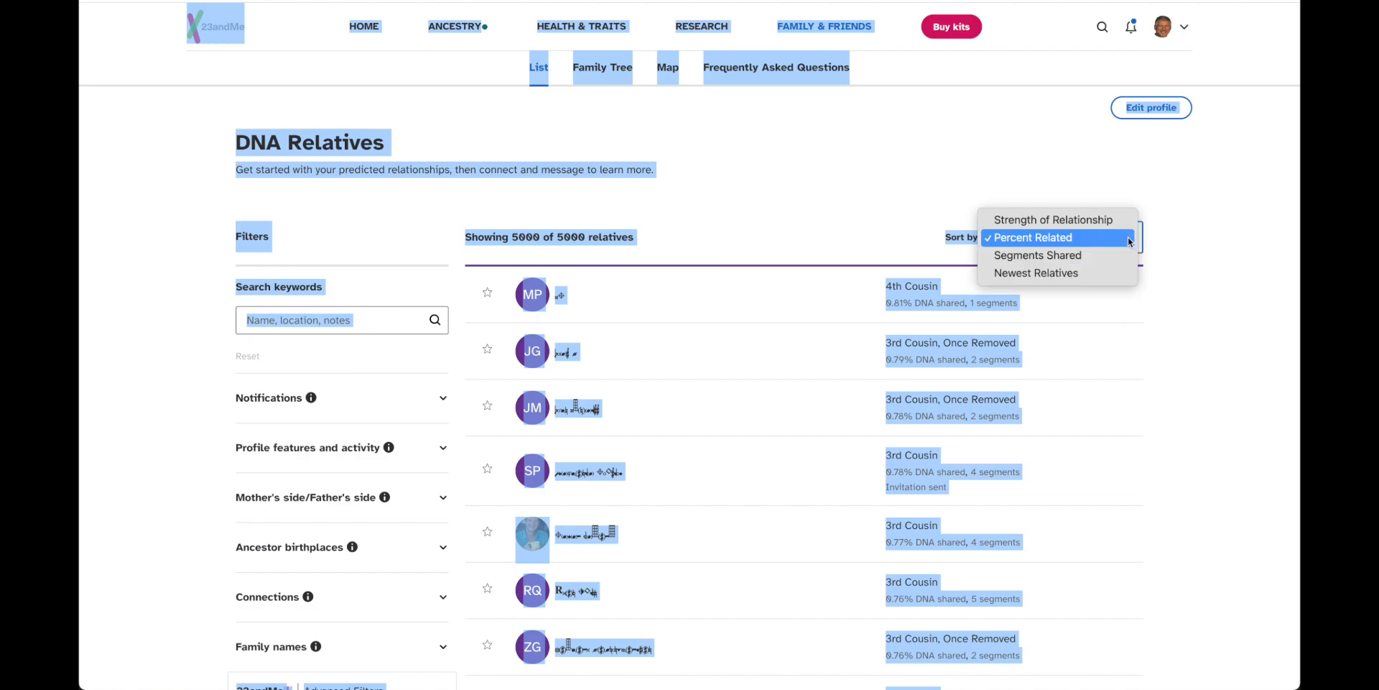
left_click(1106, 220)
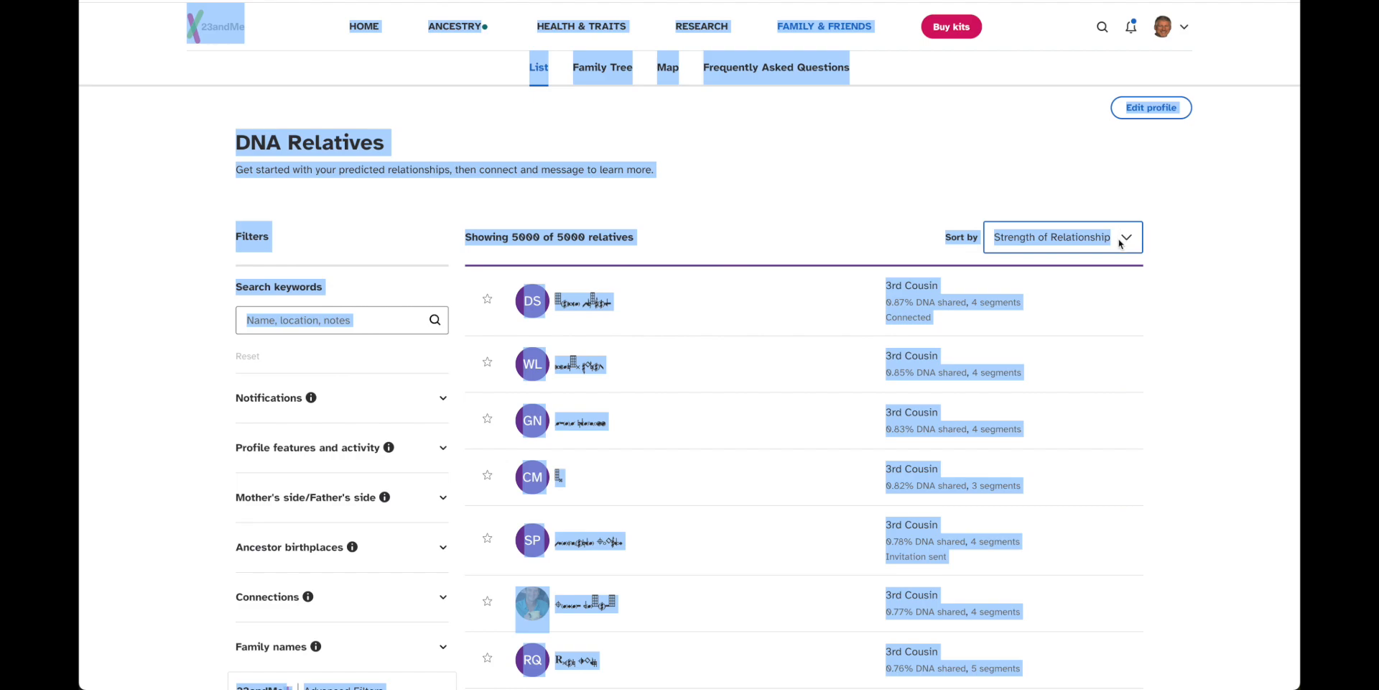
left_click(1125, 238)
left_click(1107, 256)
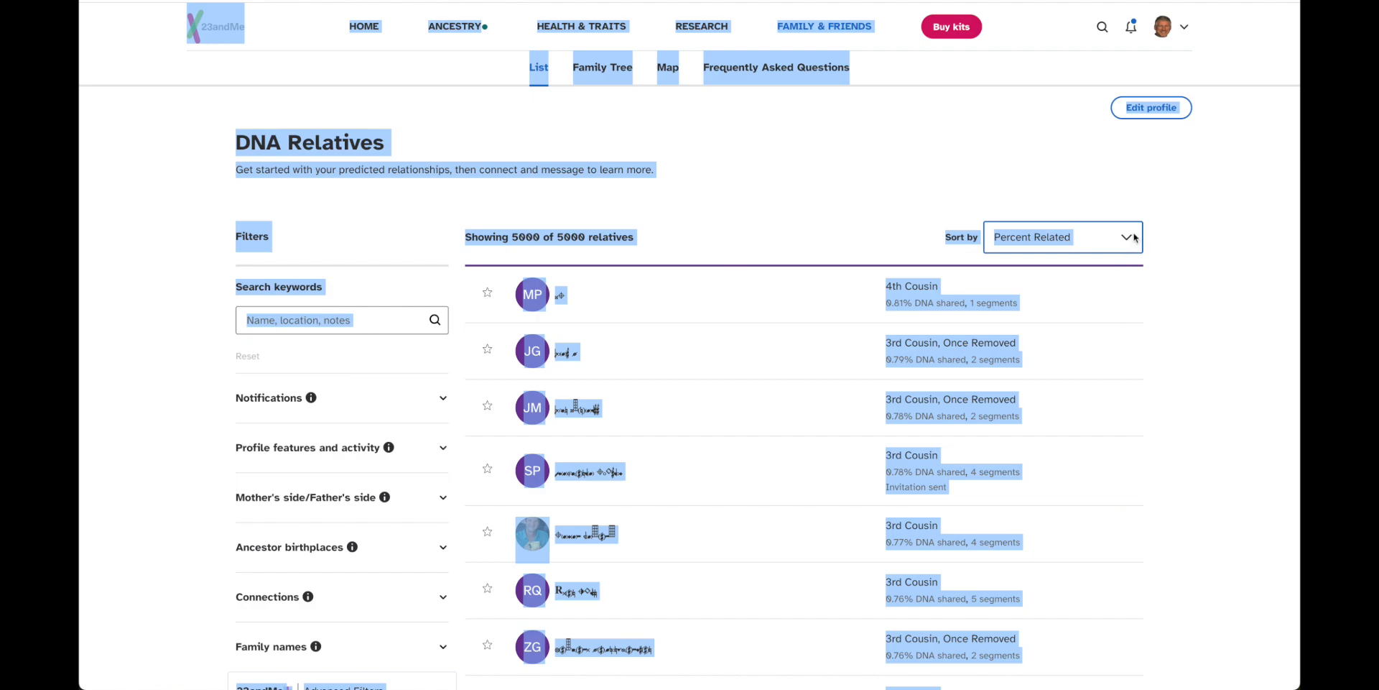
left_click(1130, 238)
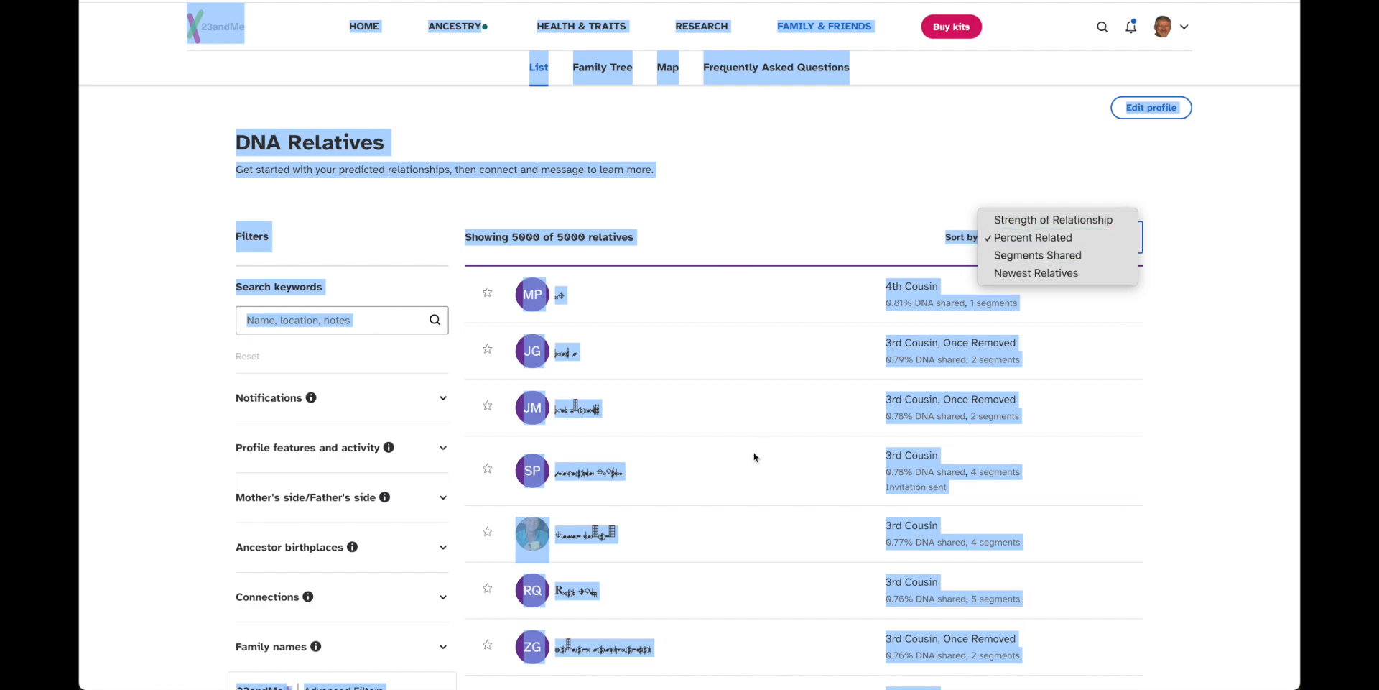
left_click(830, 228)
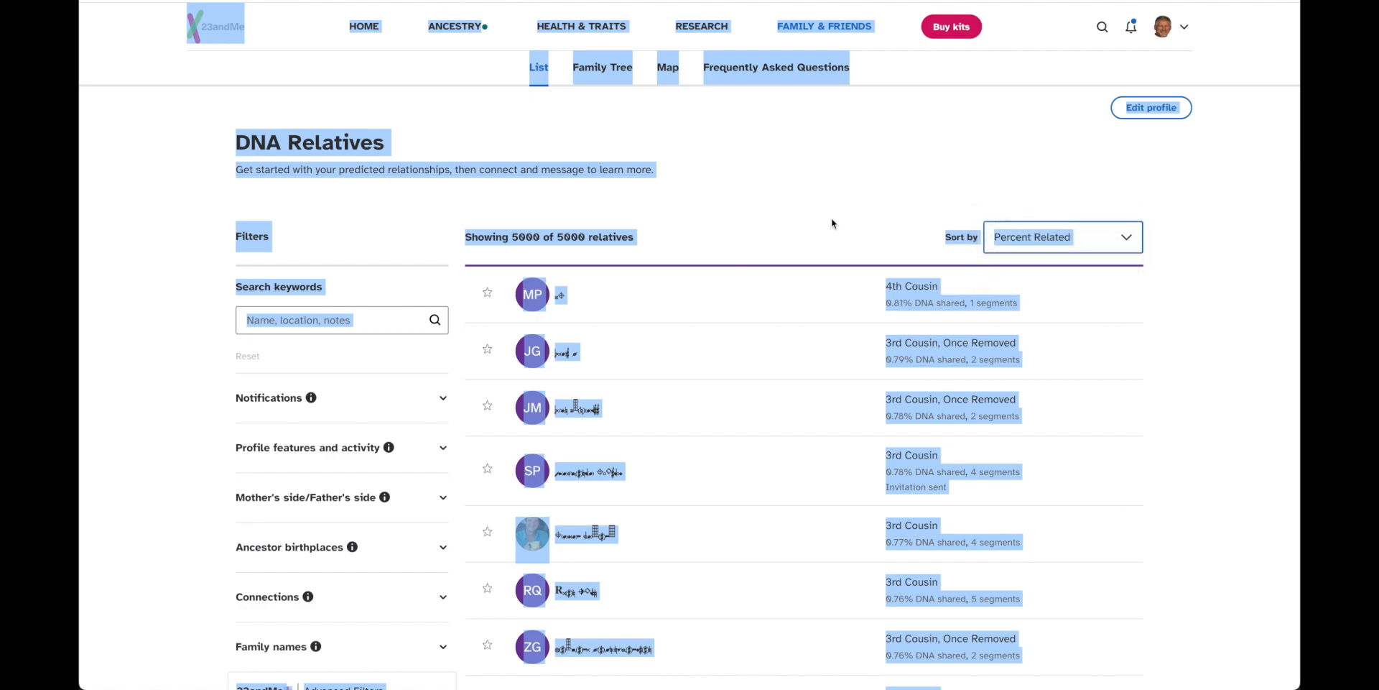
left_click(1125, 241)
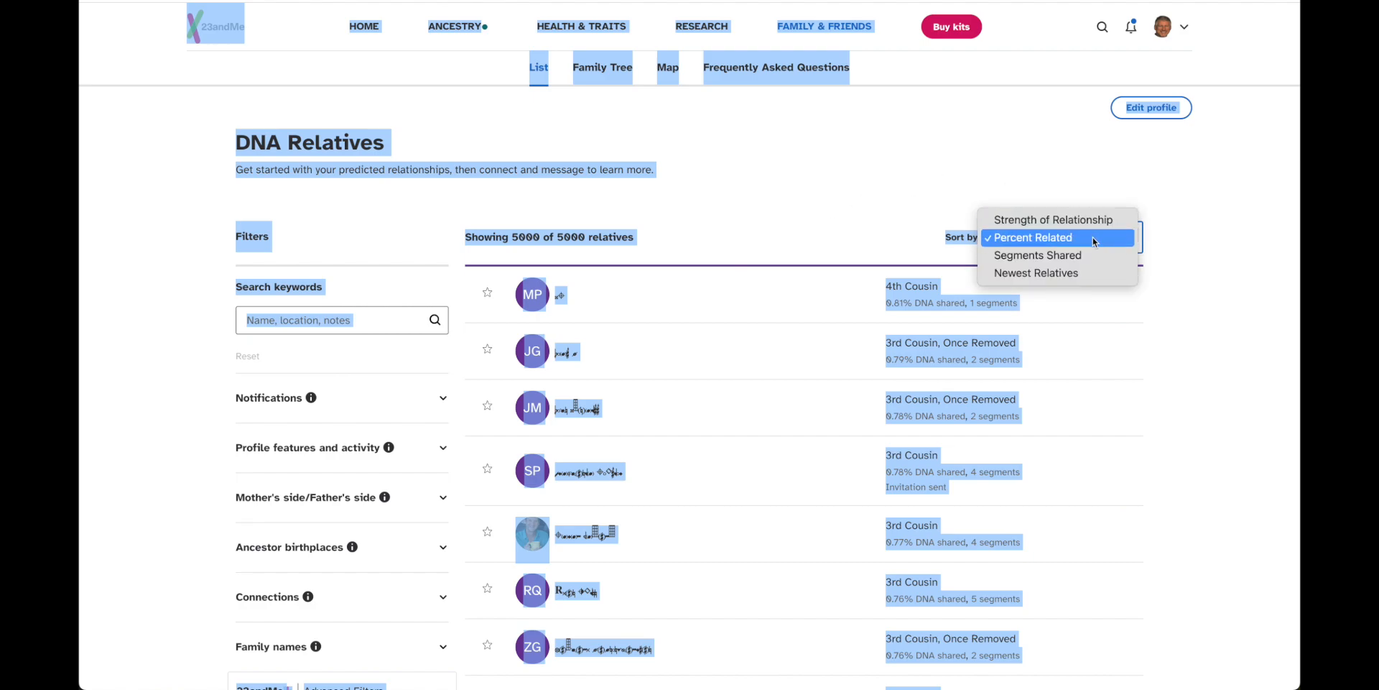
left_click(1030, 190)
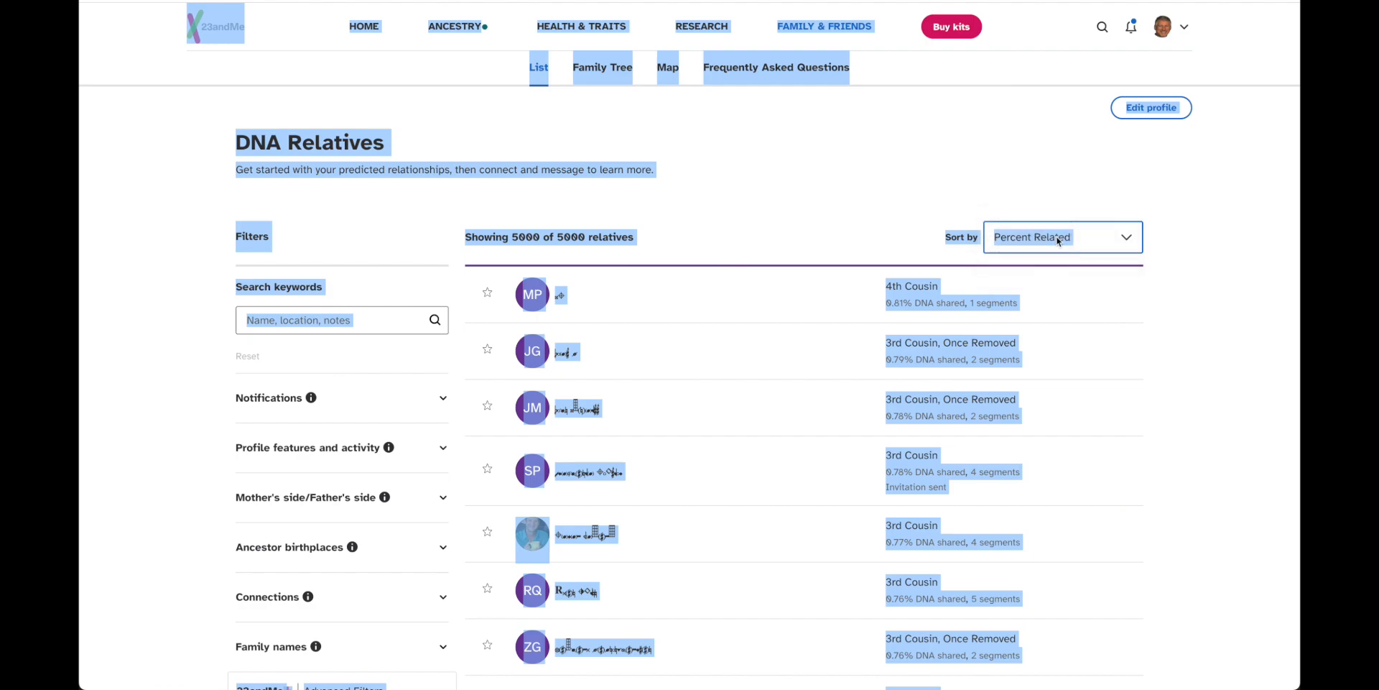
left_click(821, 216)
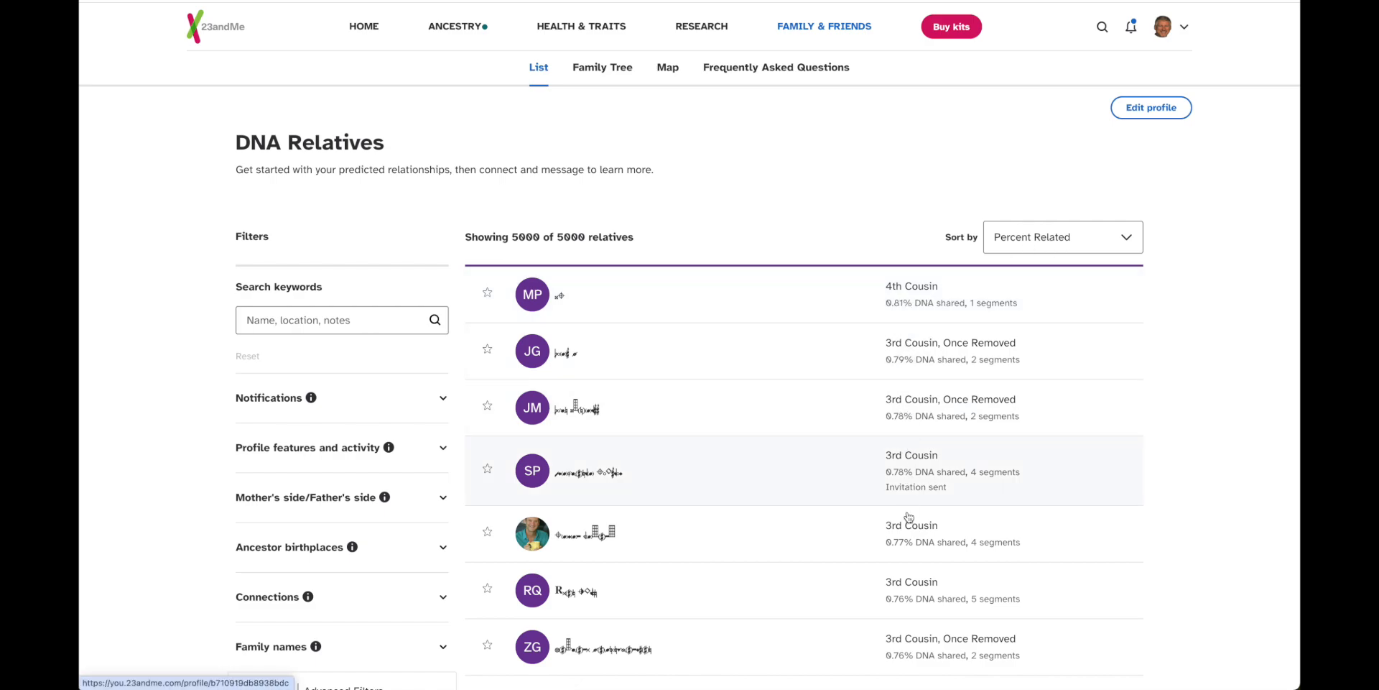
Step: Sort page 3 by Strength of Relationship again, look through the reordered relatives, and return the sorting to Percent Related
left_click(1071, 237)
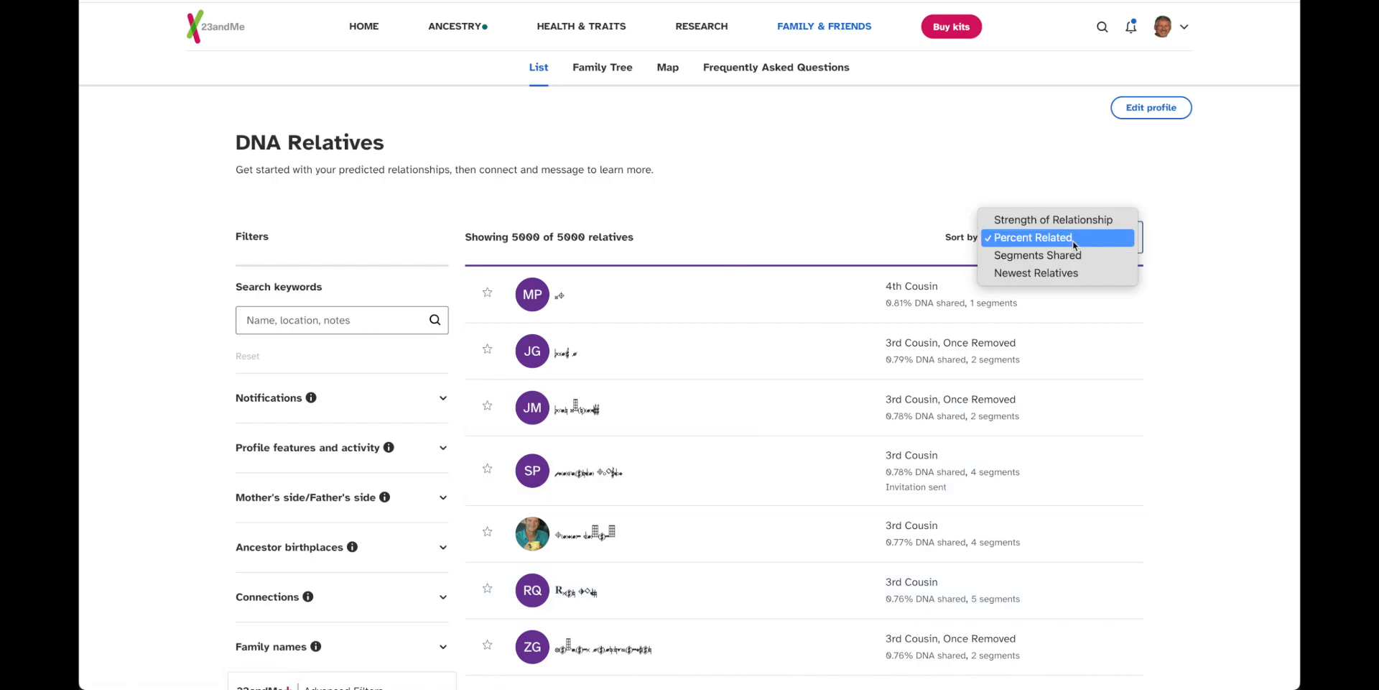
left_click(1066, 219)
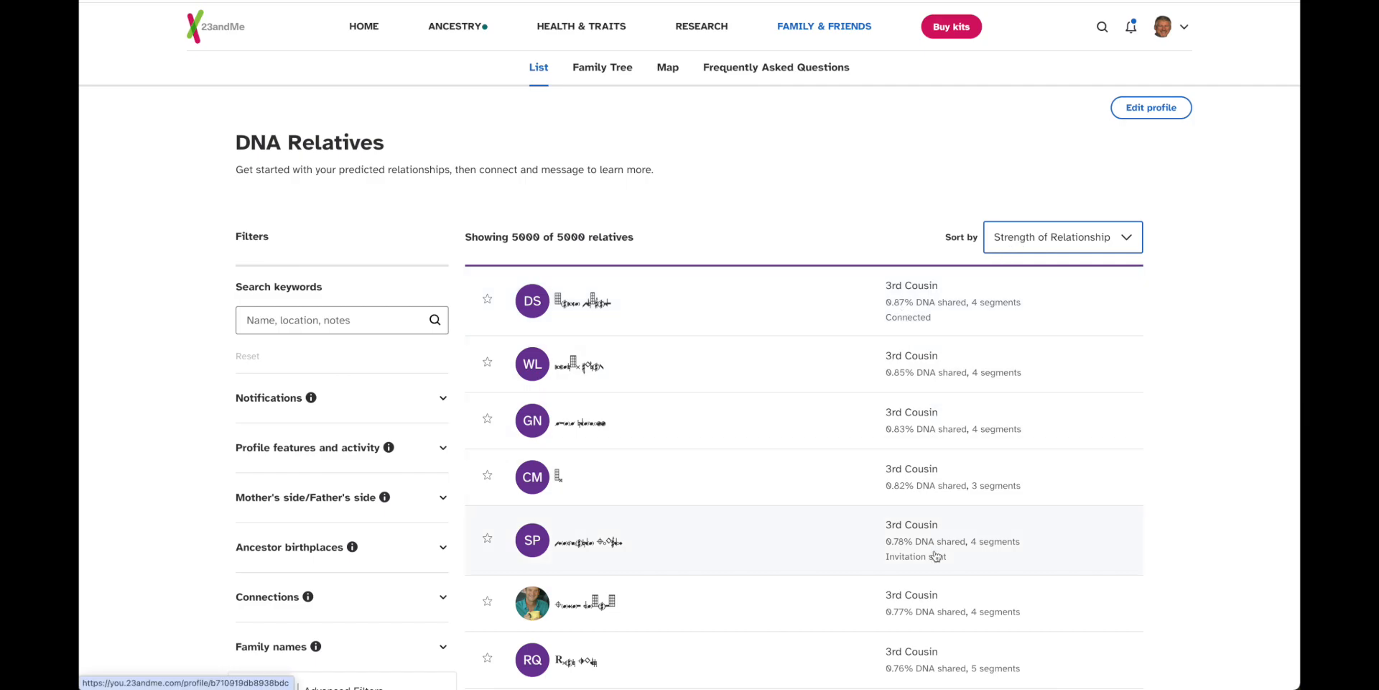
scroll(941, 611, "down", 1)
scroll(942, 612, "down", 4)
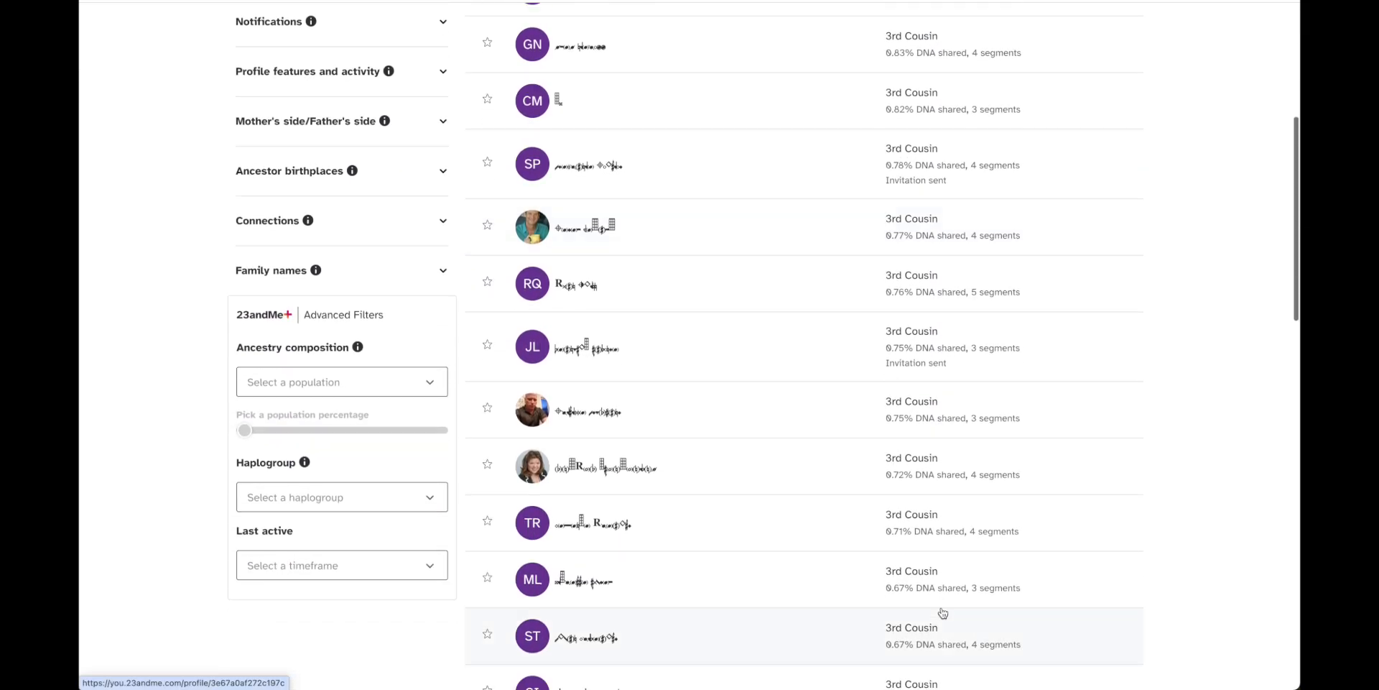
scroll(942, 612, "up", 6)
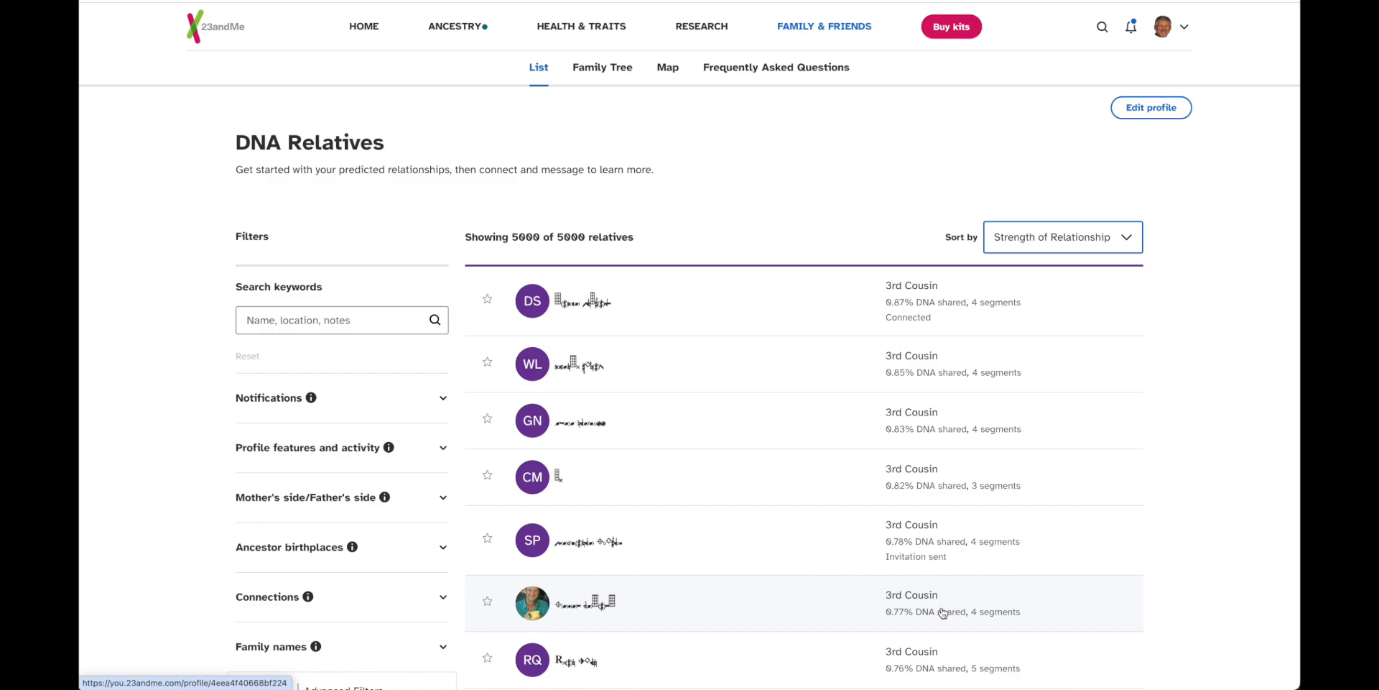
left_click(1062, 248)
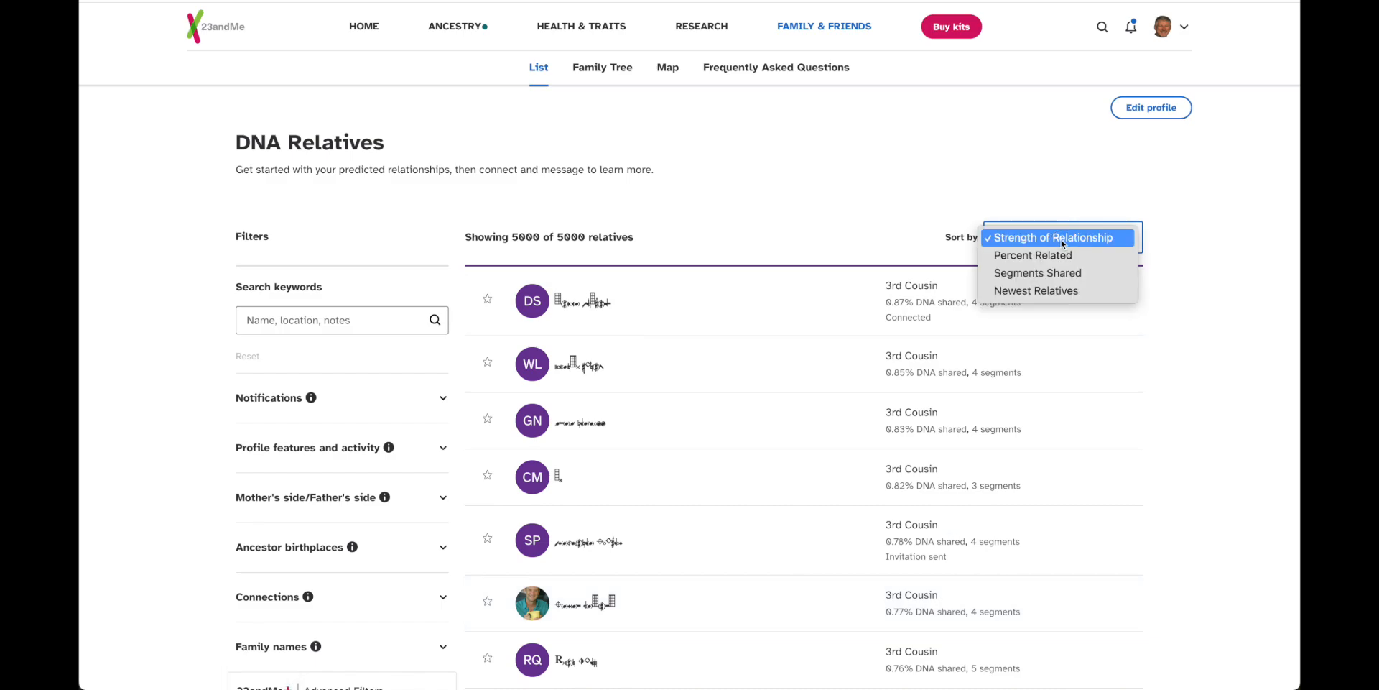
left_click(1055, 259)
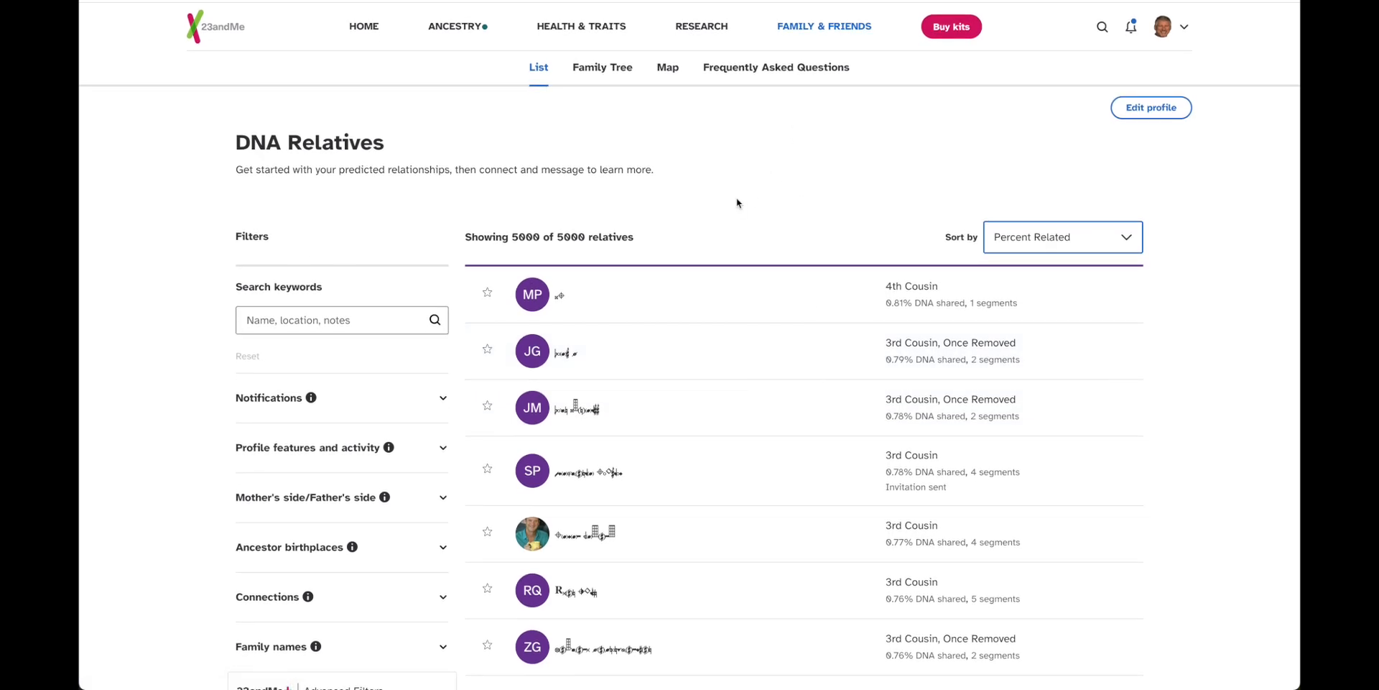
Step: Switch to the organizer's Raw Data sheet and copy the extracted match rows in AS2:AW51, from Name through # of segments
mouse_move(582, 28)
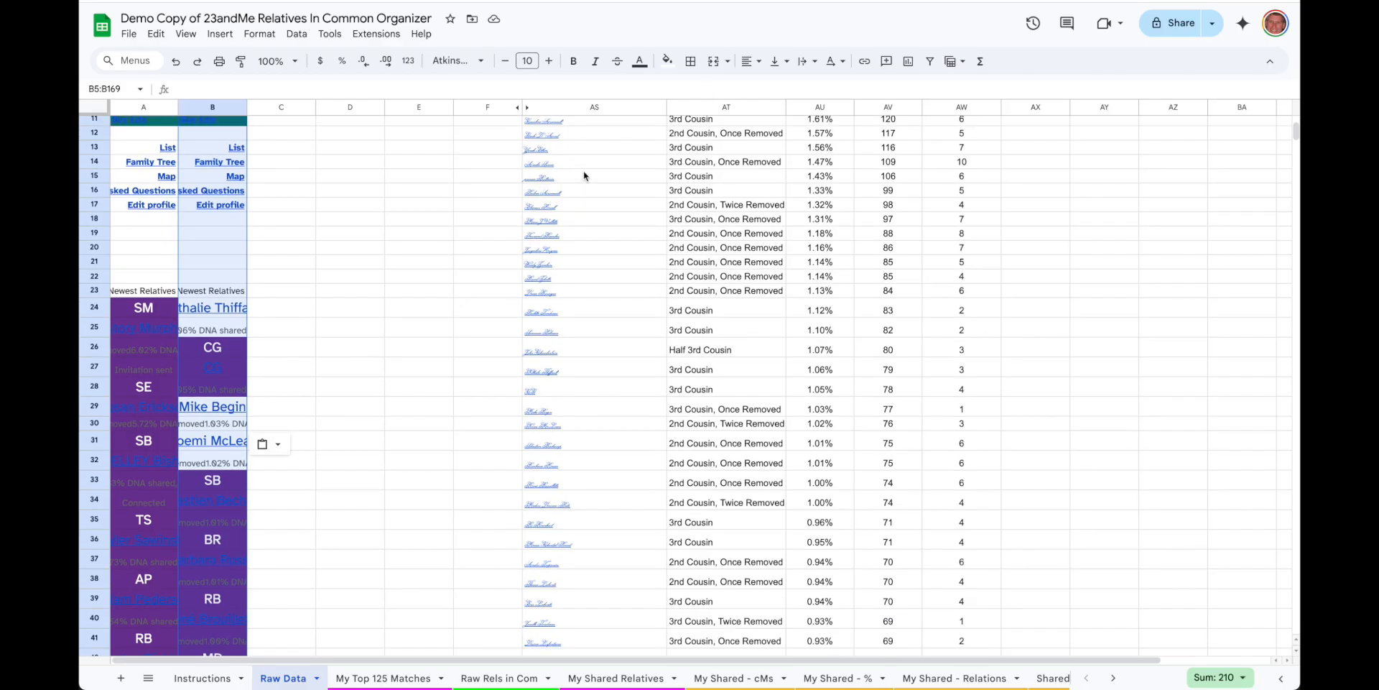
scroll(583, 170, "up", 5)
scroll(674, 352, "down", 1)
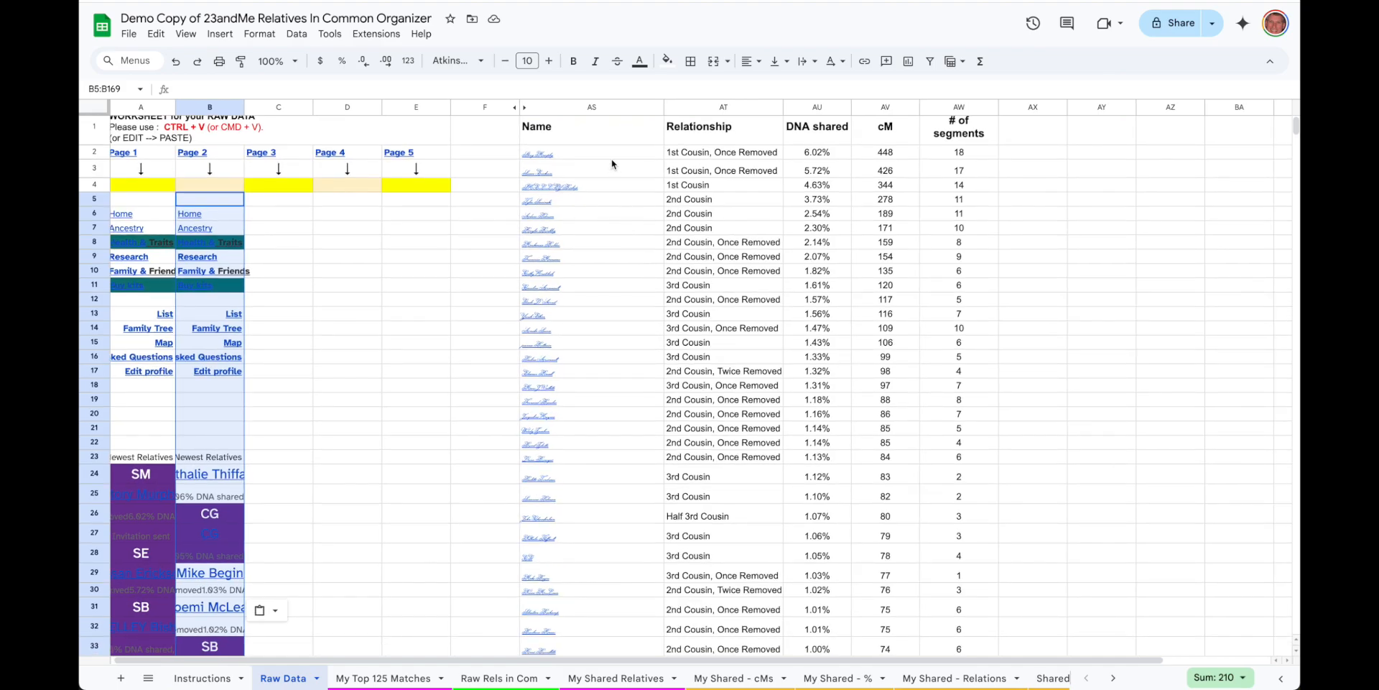
mouse_move(613, 159)
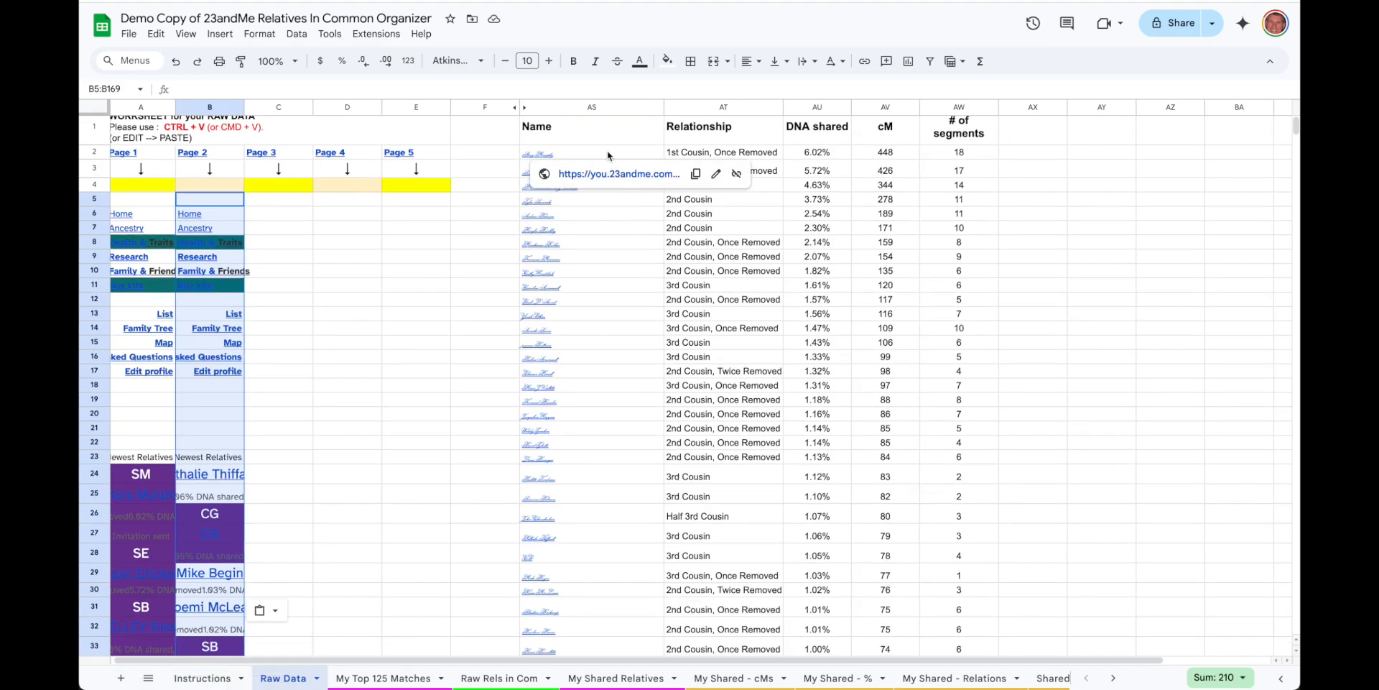
left_click(609, 157)
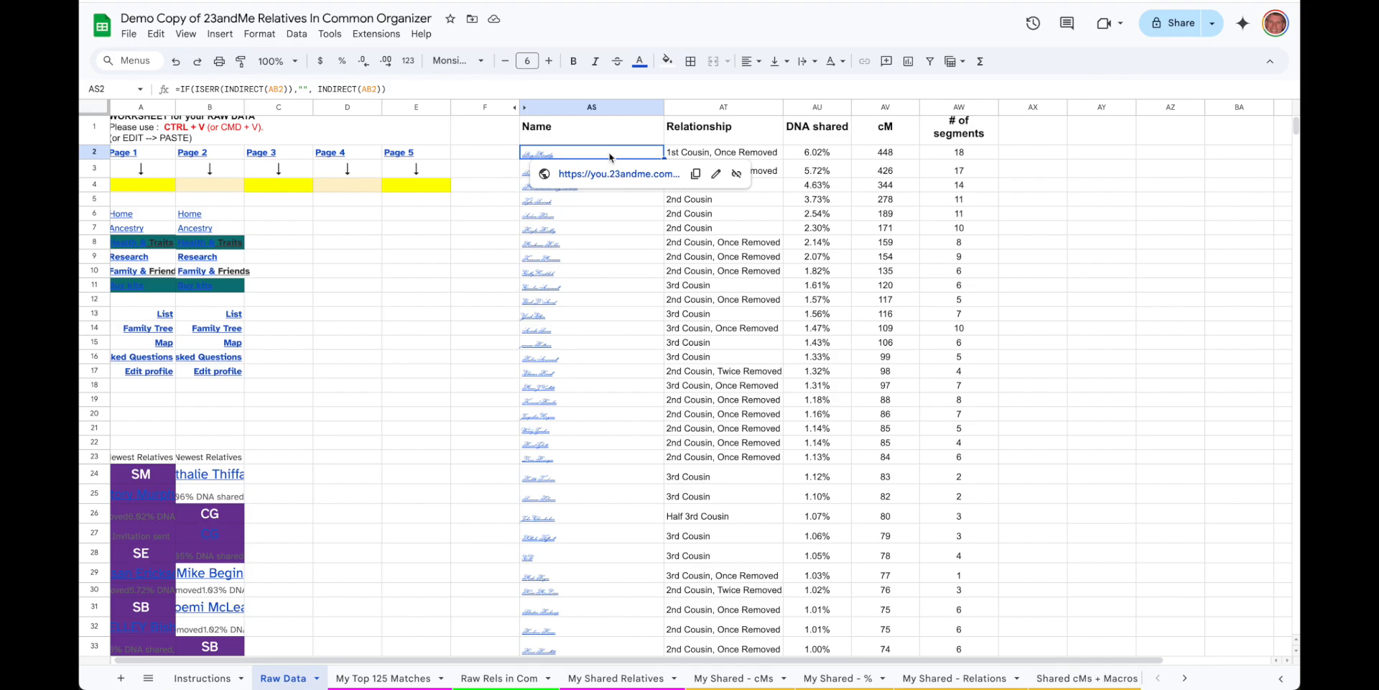
scroll(803, 426, "down", 10)
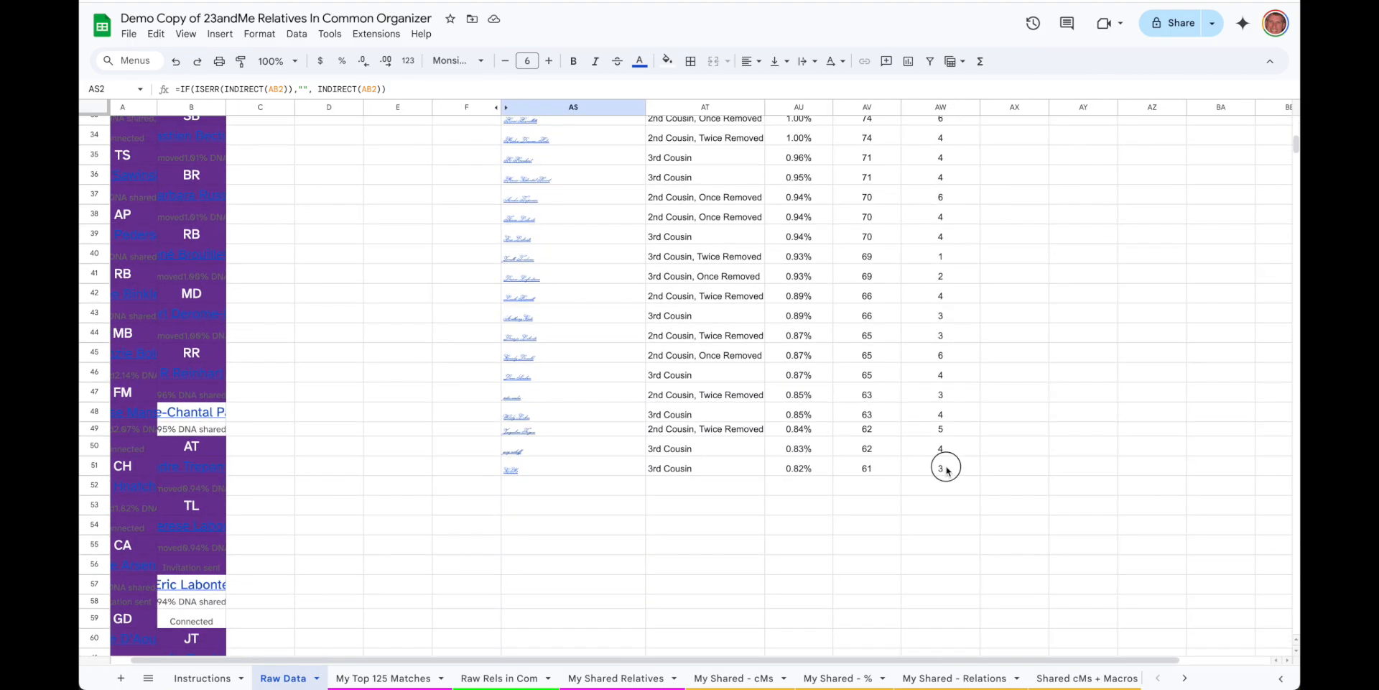
left_click(941, 469, "shift")
scroll(887, 433, "up", 10)
scroll(887, 432, "down", 16)
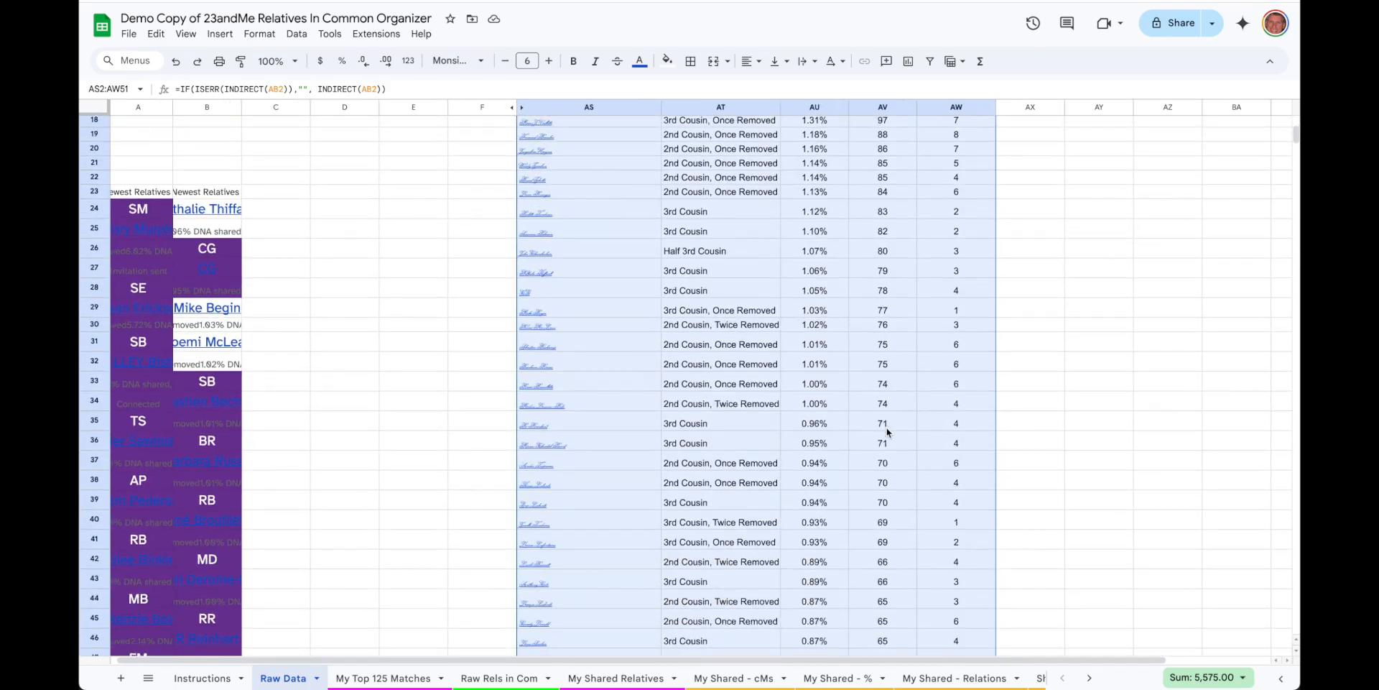
scroll(887, 432, "down", 10)
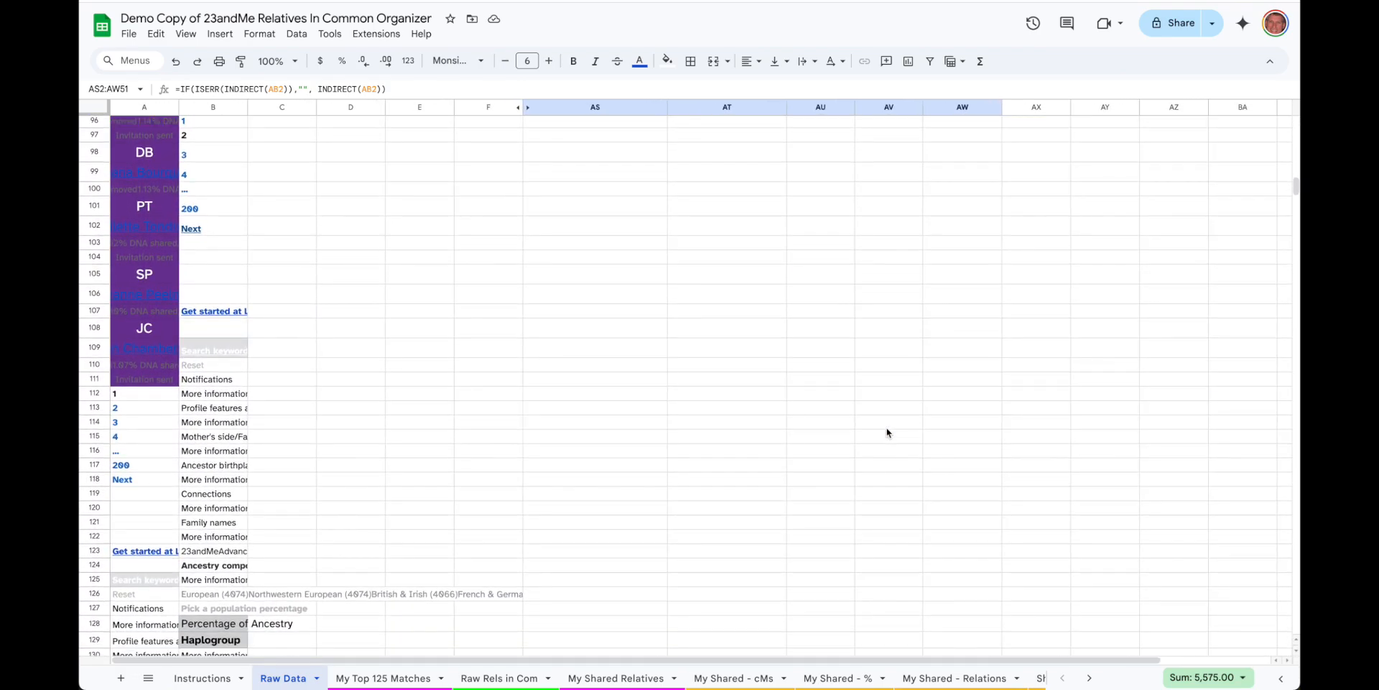
scroll(887, 432, "up", 13)
scroll(887, 432, "up", 10)
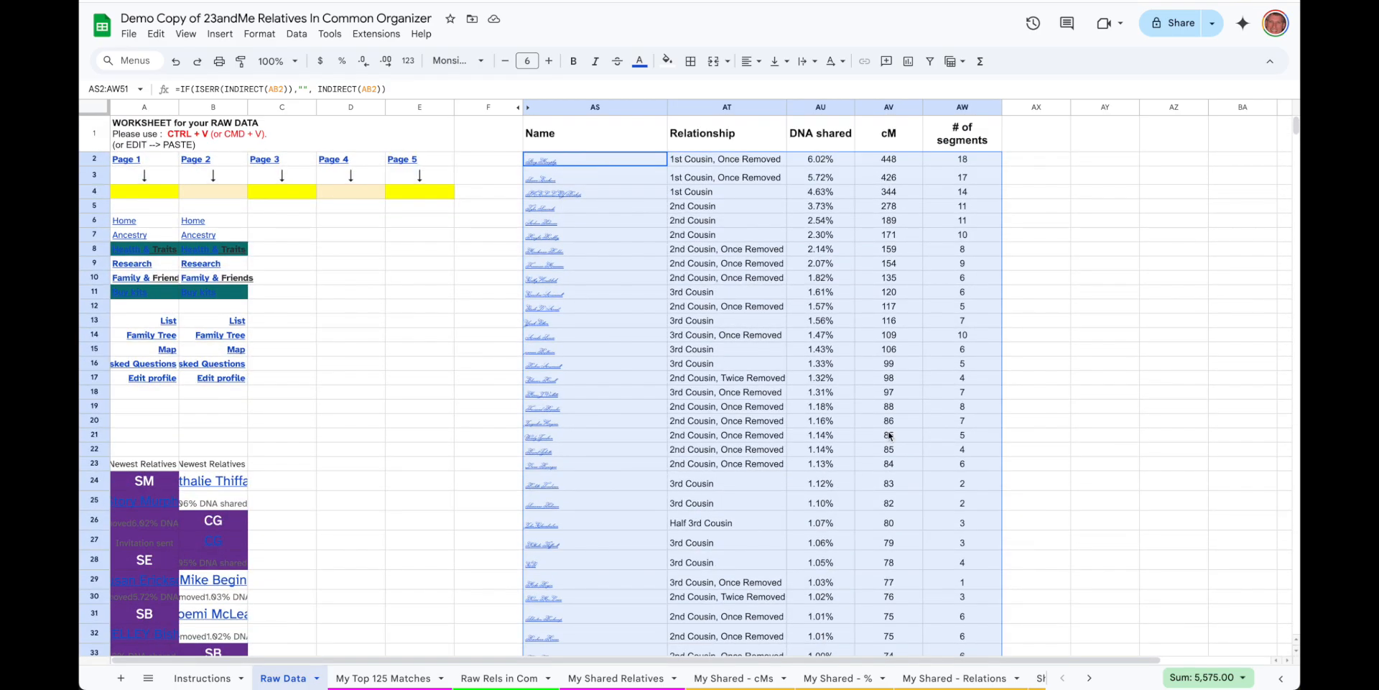
scroll(890, 435, "down", 1)
scroll(889, 436, "up", 1)
scroll(969, 617, "down", 1)
scroll(968, 617, "up", 1)
scroll(974, 467, "down", 2)
scroll(974, 467, "down", 2)
scroll(974, 467, "up", 4)
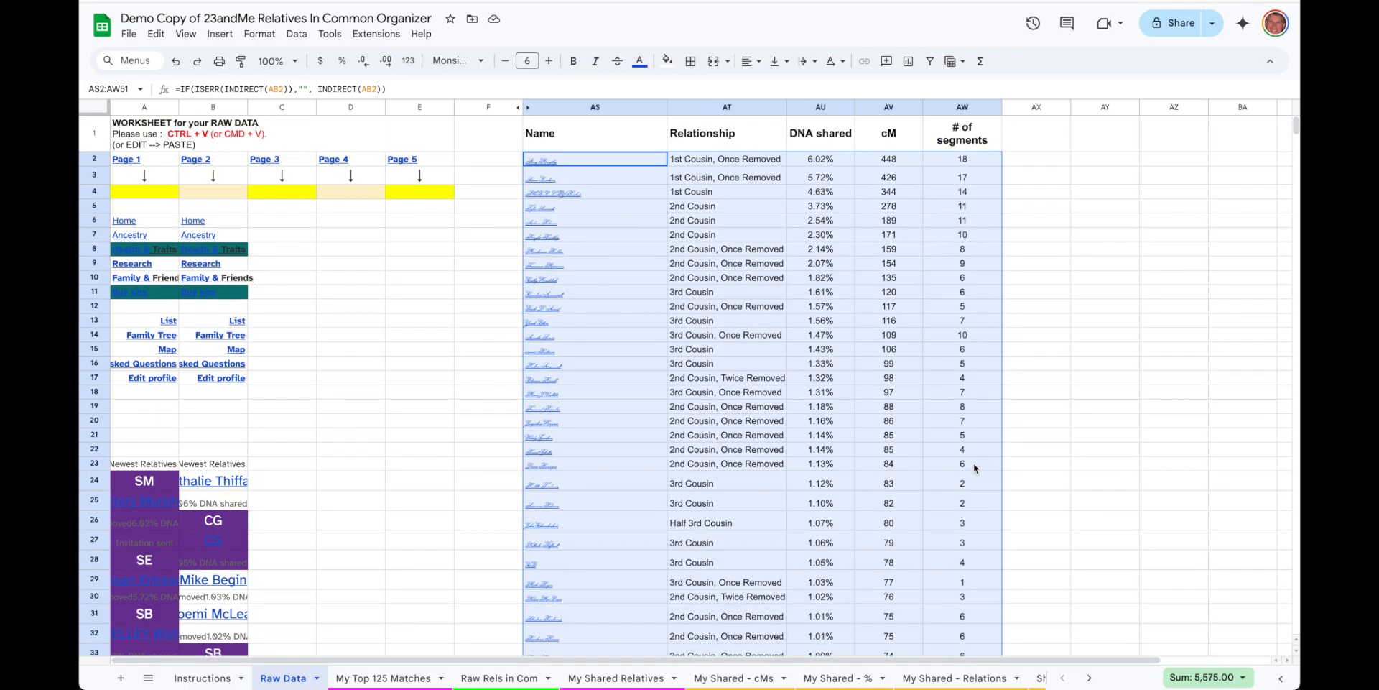
key("ctrl+c")
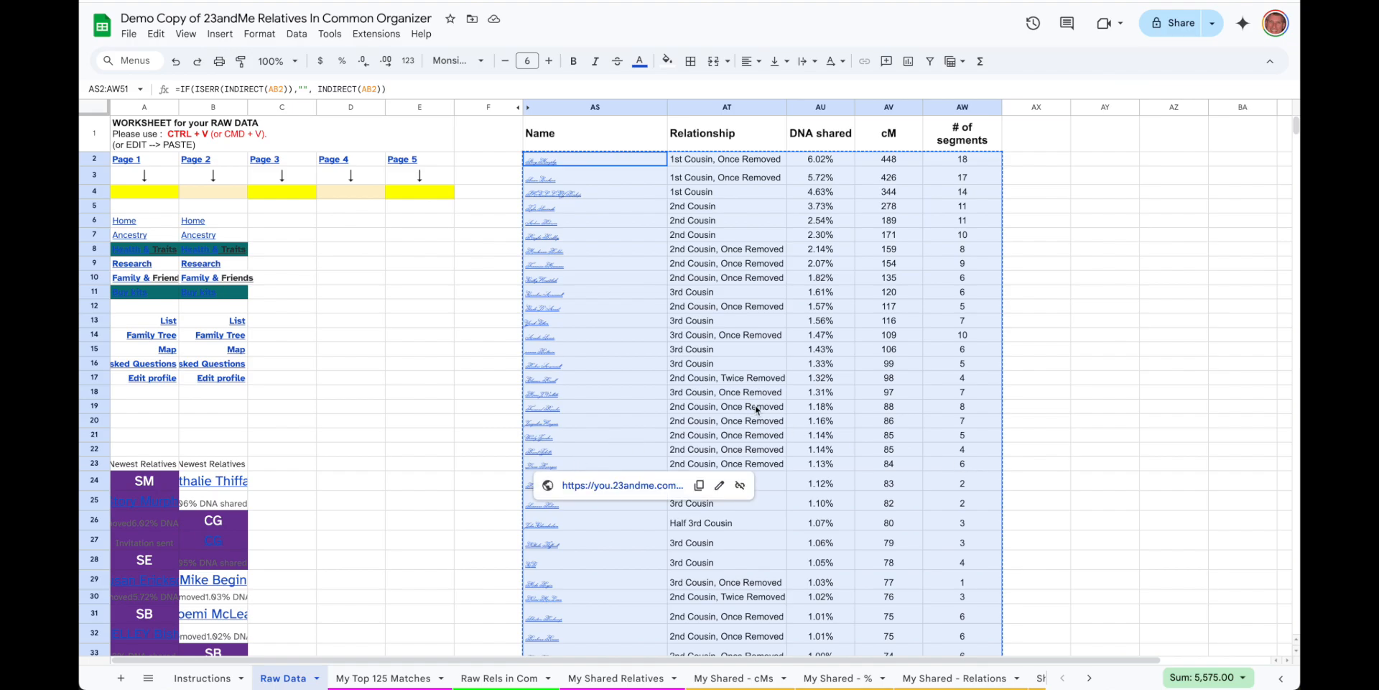
Step: Paste the copied match rows as values only into My Top 125 Matches, starting at cell B3 in the Name column
left_click(388, 678)
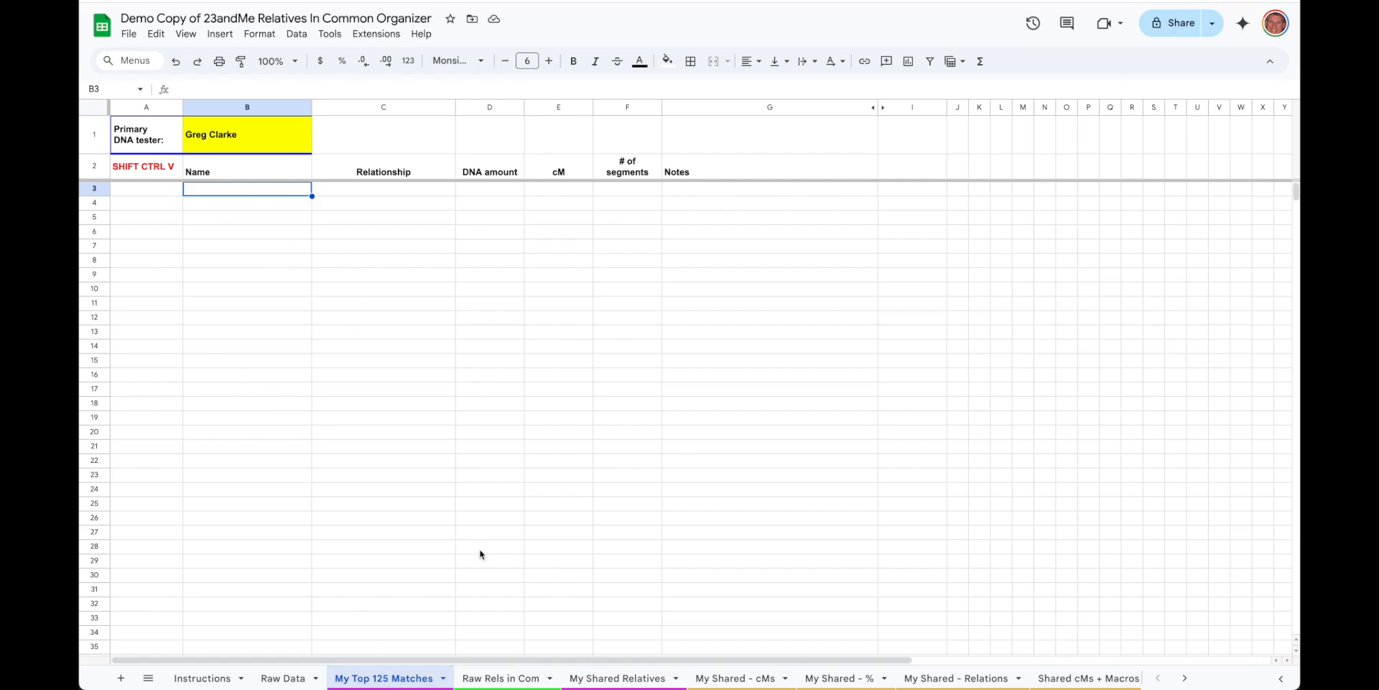
left_click(282, 678)
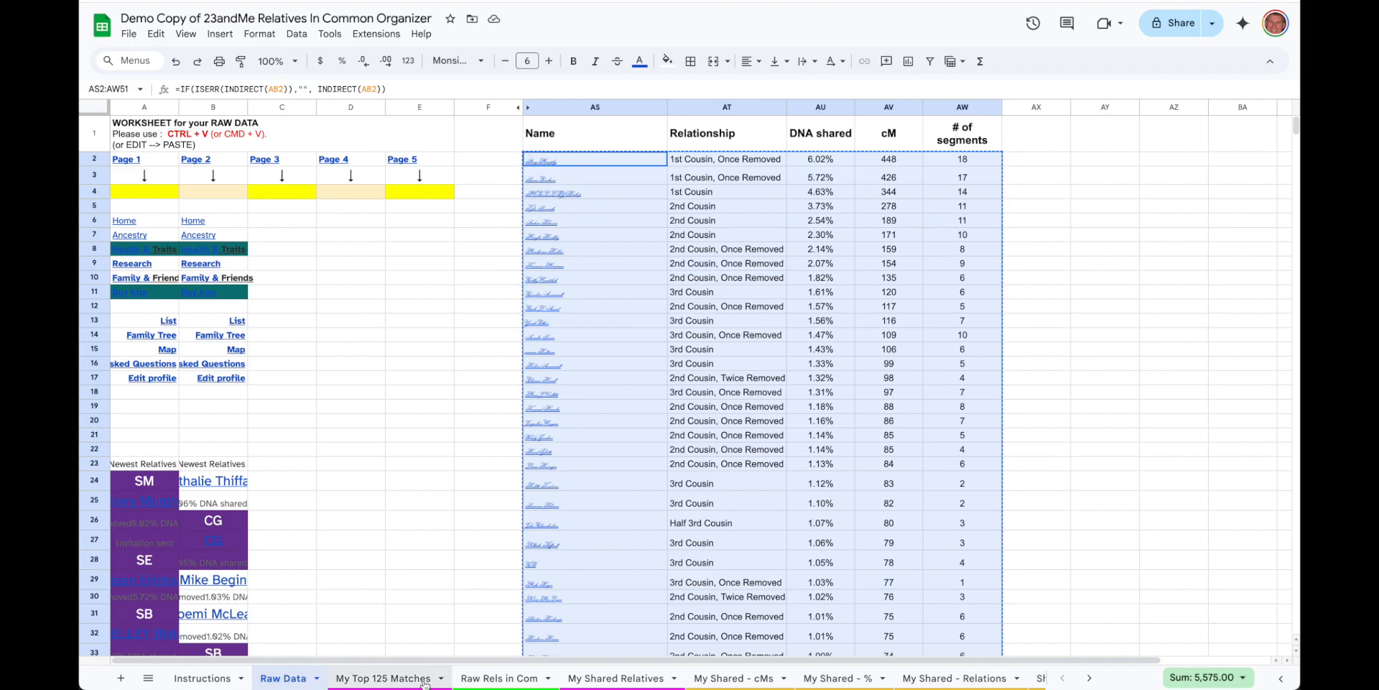
left_click(399, 678)
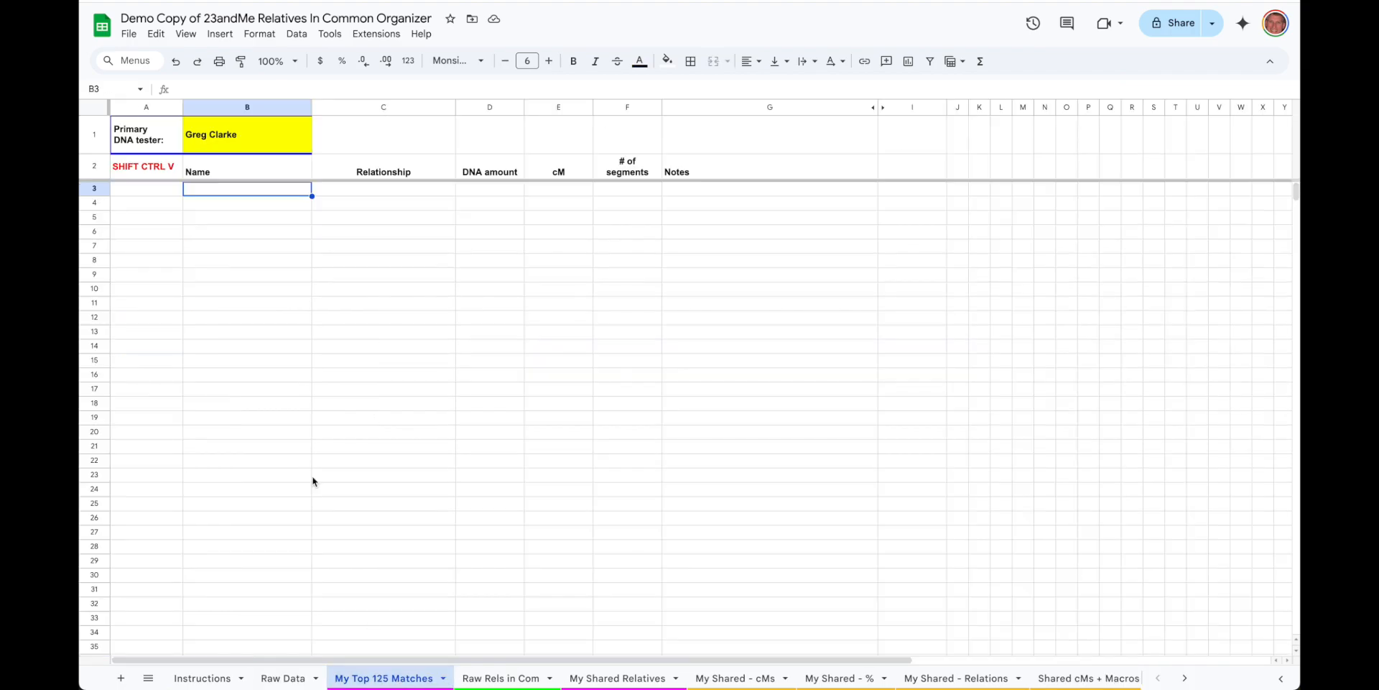
left_click(260, 203)
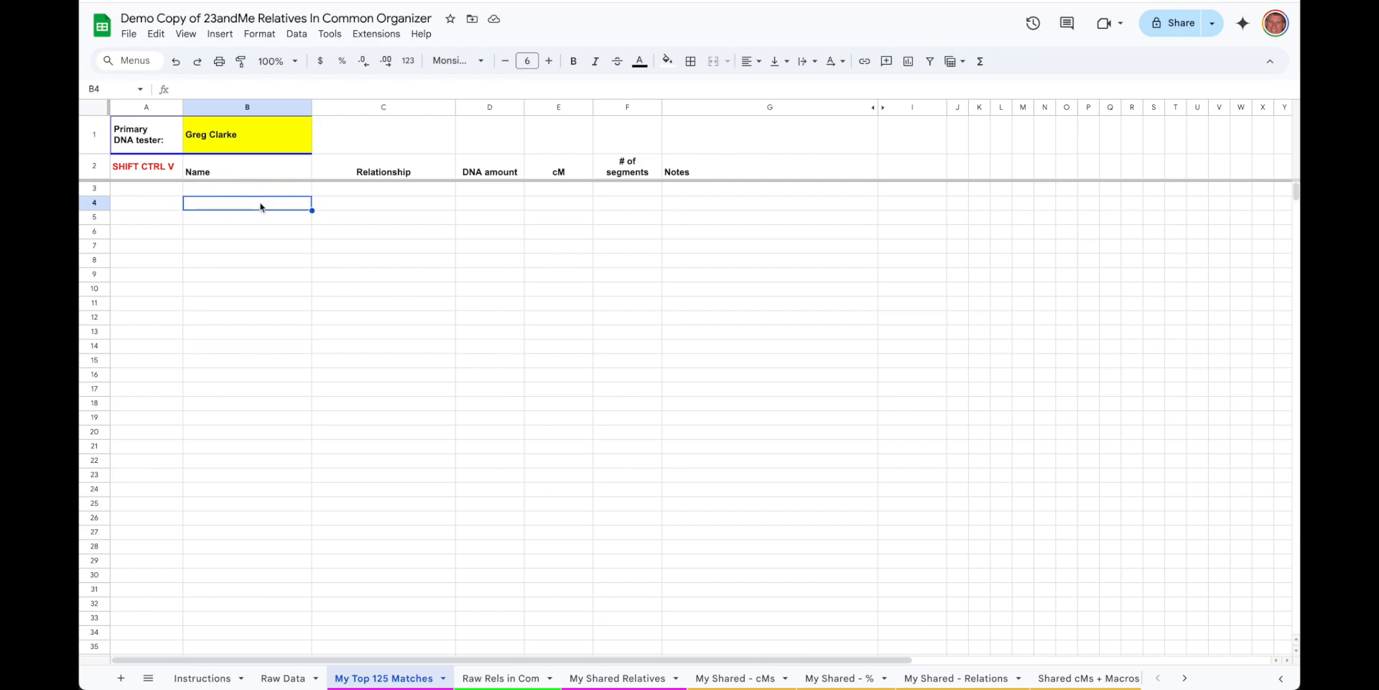
left_click(260, 189)
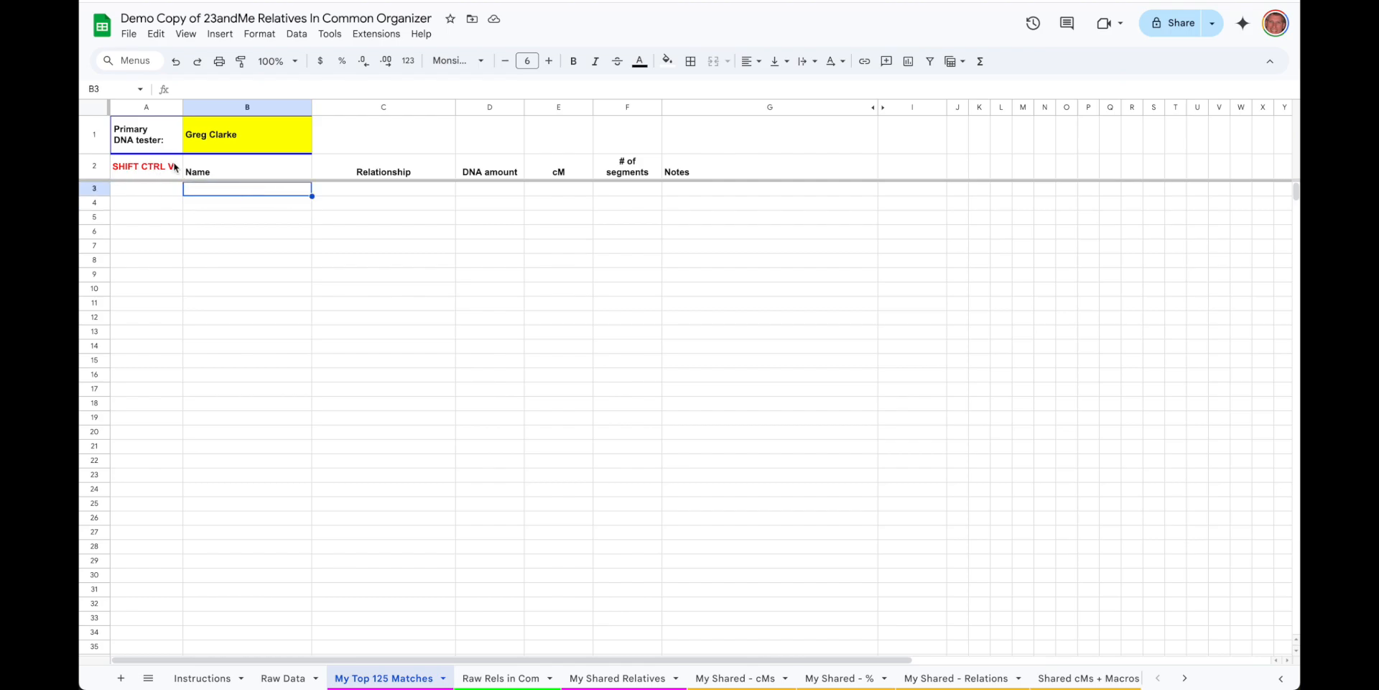
left_click(151, 174)
left_click(229, 191)
right_click(229, 194)
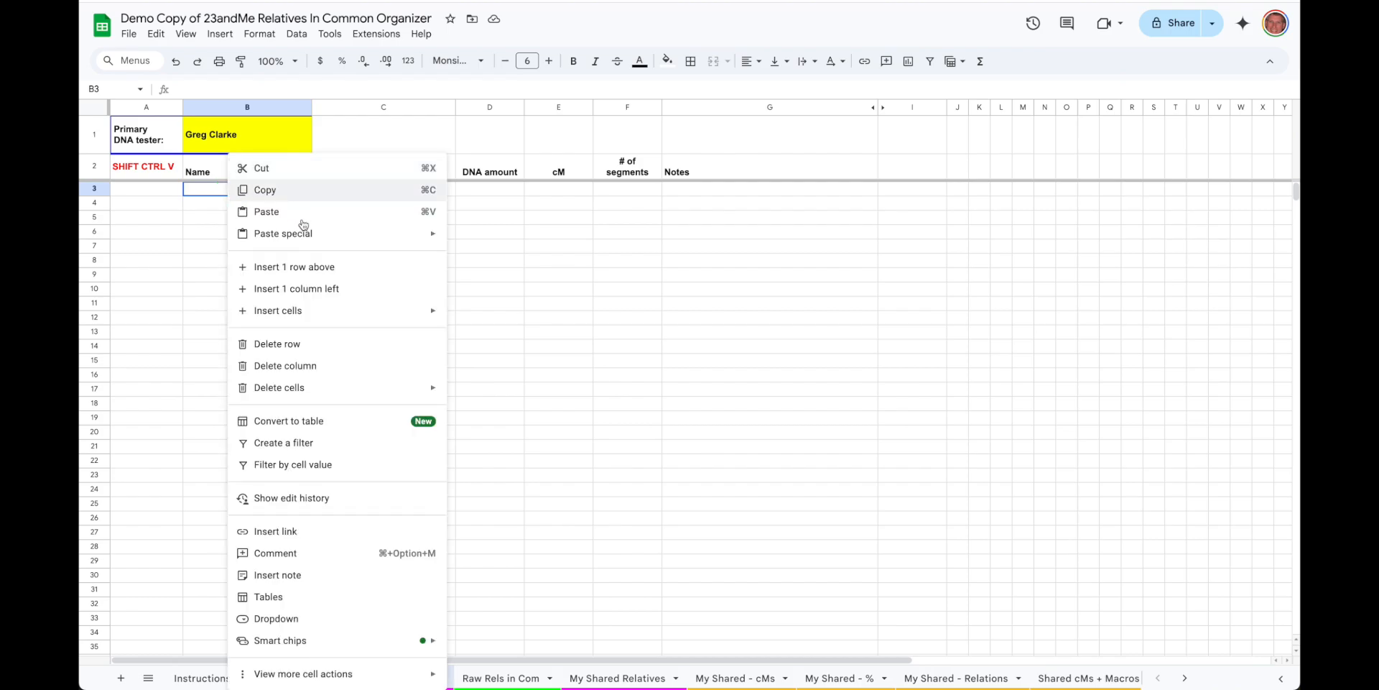
mouse_move(311, 241)
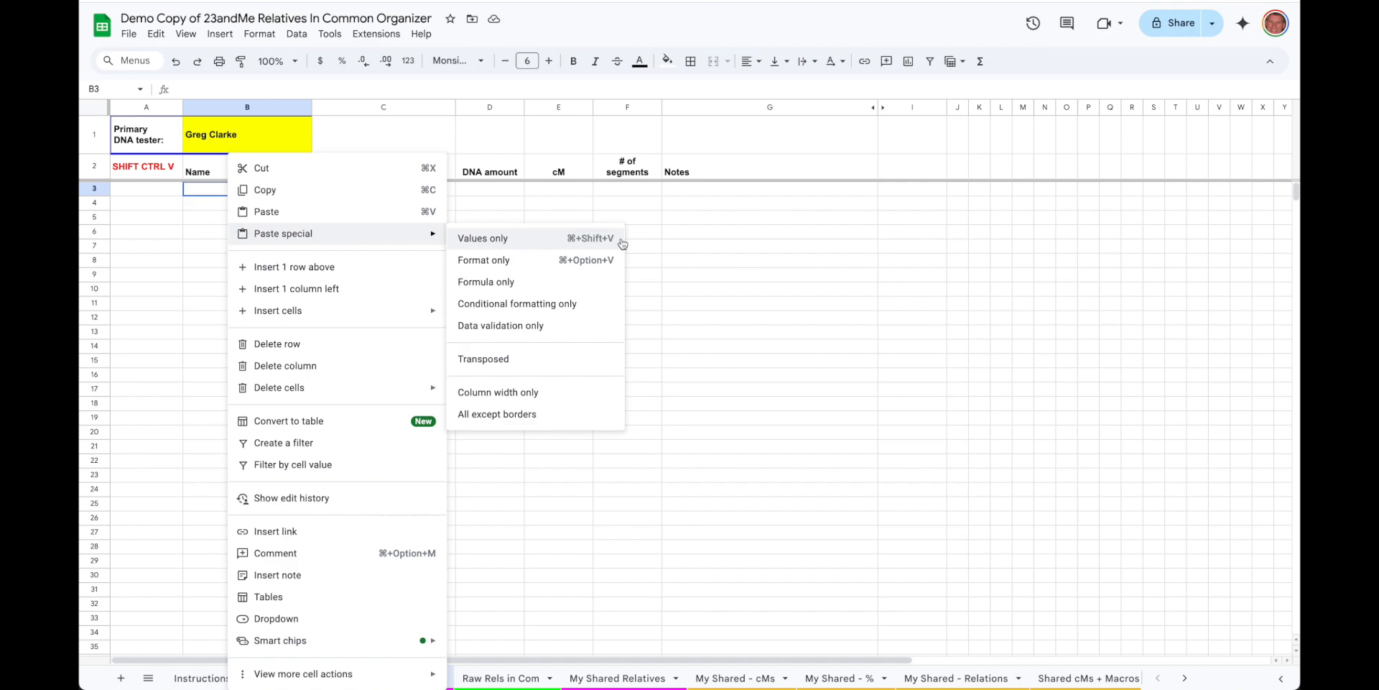
left_click(156, 37)
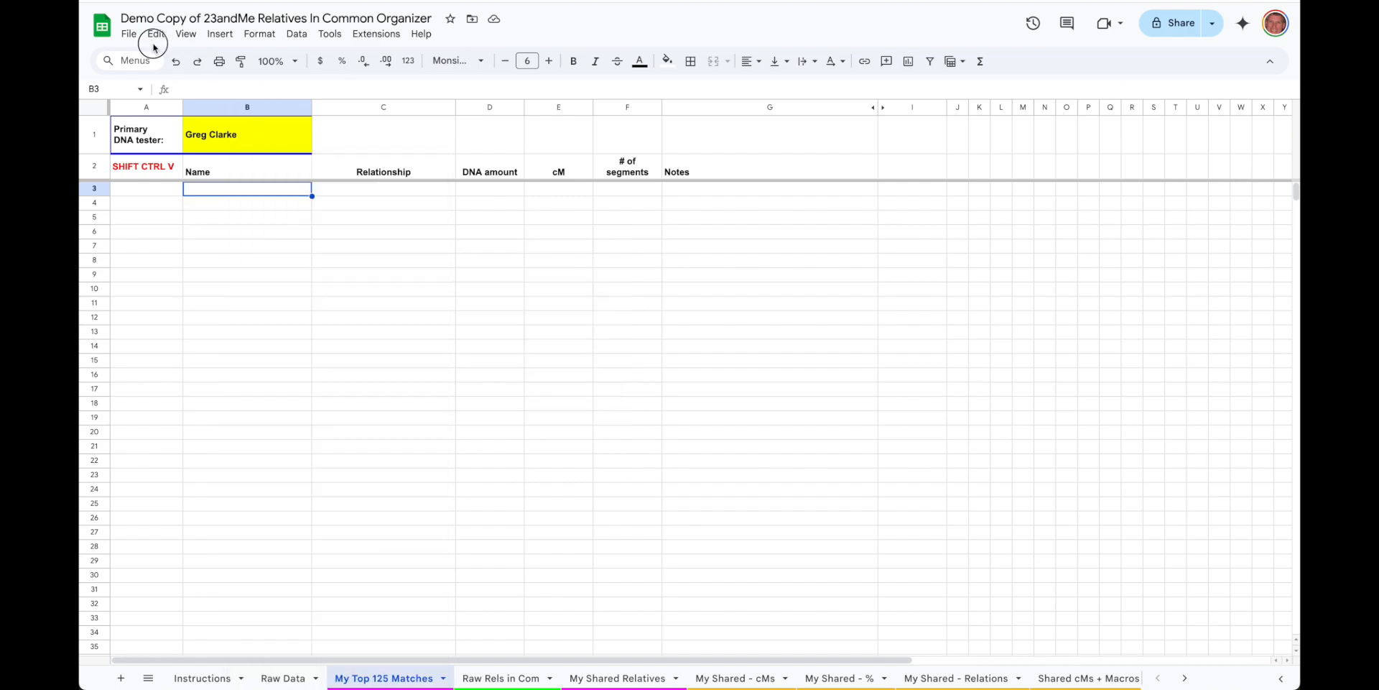
left_click(155, 38)
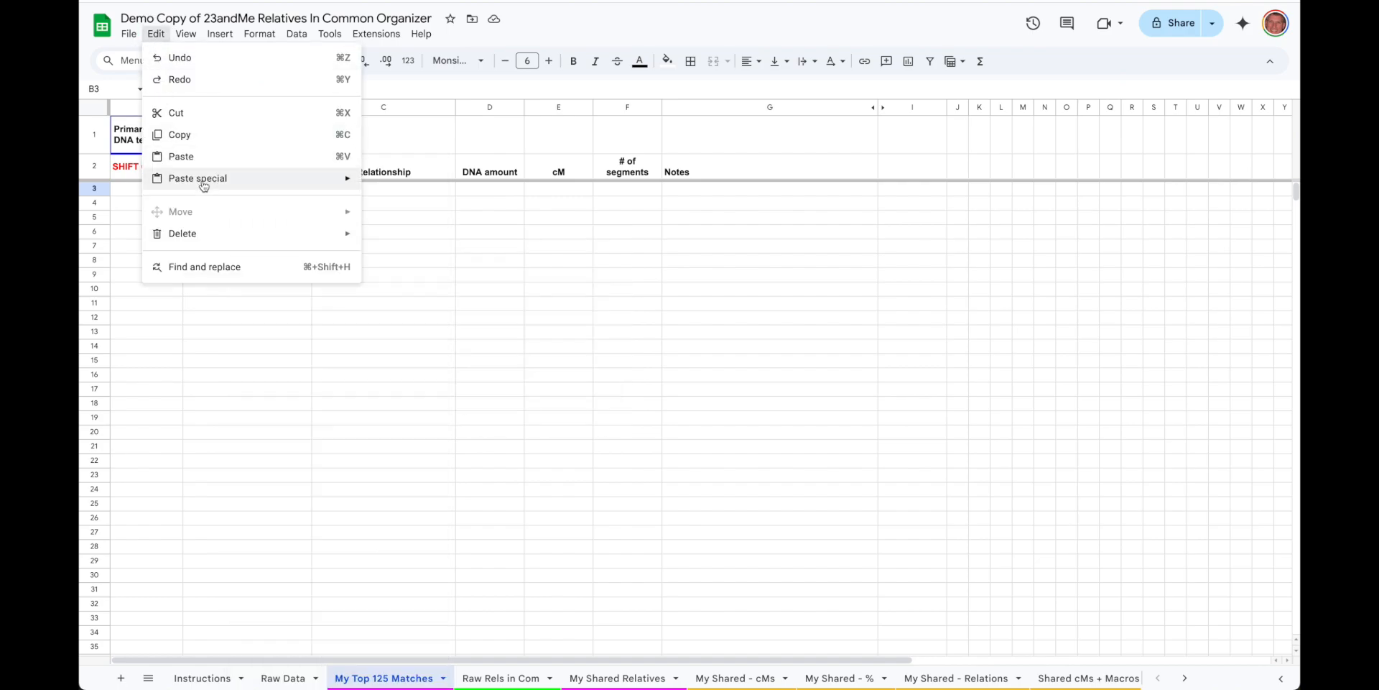
mouse_move(232, 186)
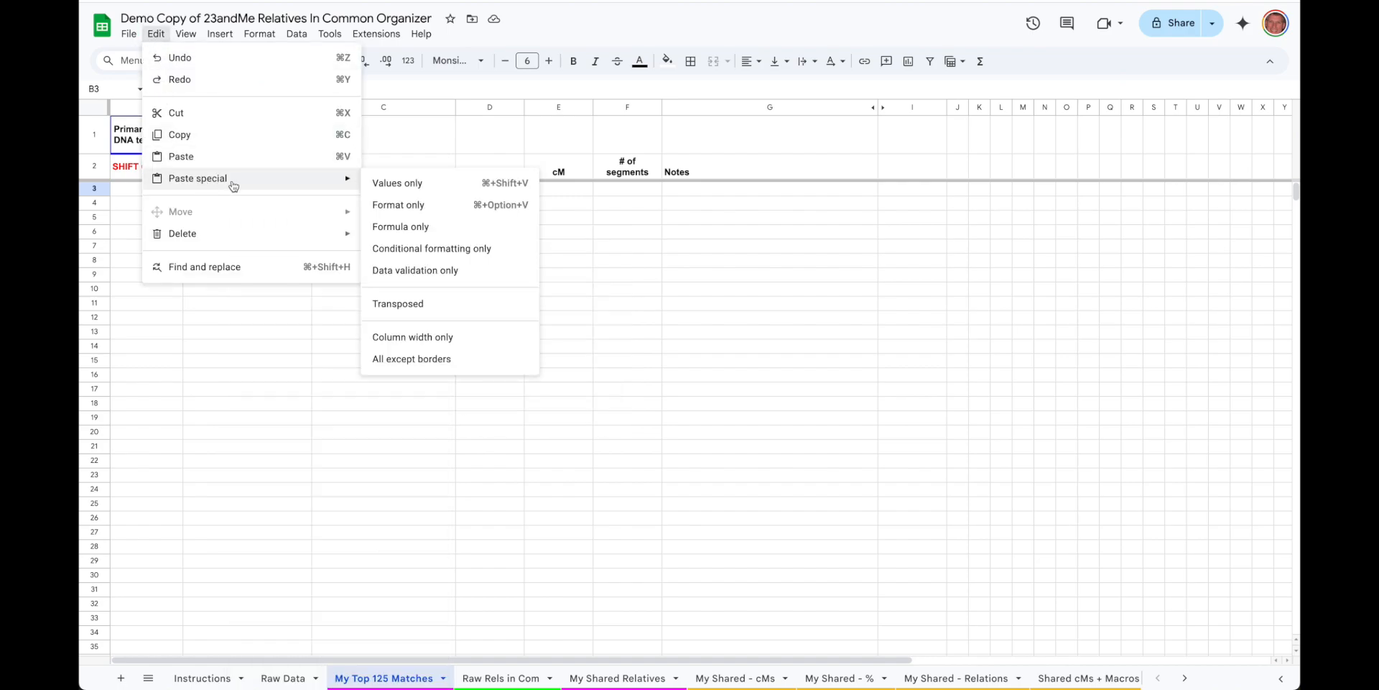
left_click(426, 189)
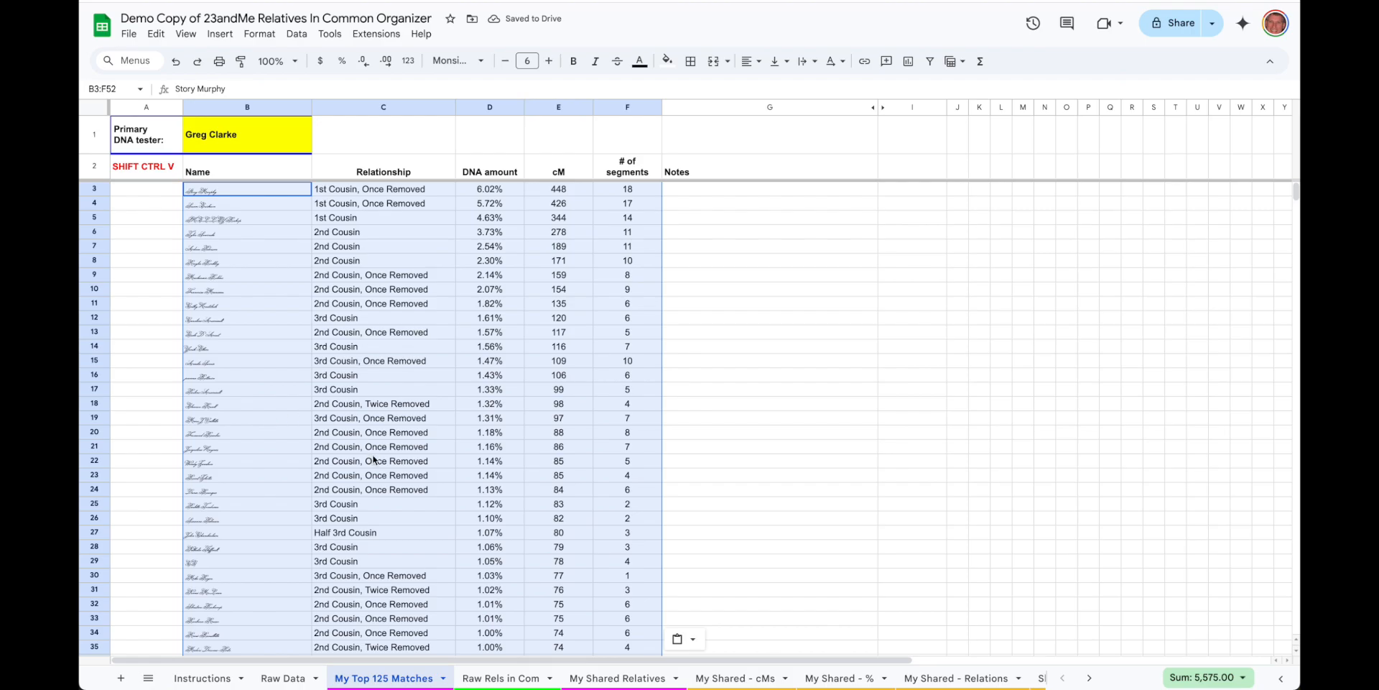
scroll(372, 456, "down", 2)
scroll(372, 459, "up", 2)
Step: Switch to the workflow diagram board and view the Step 3 section on creating My Shared Relatives
key("super+Tab")
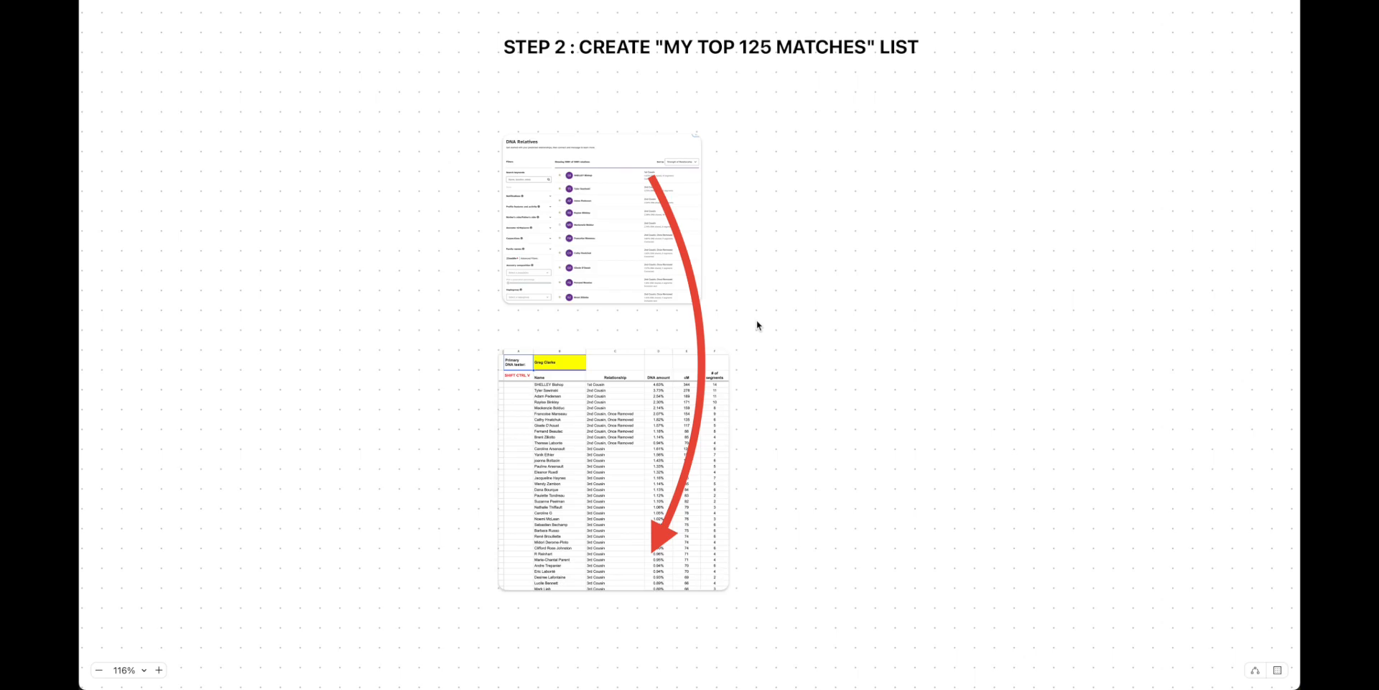
scroll(757, 321, "right", 10)
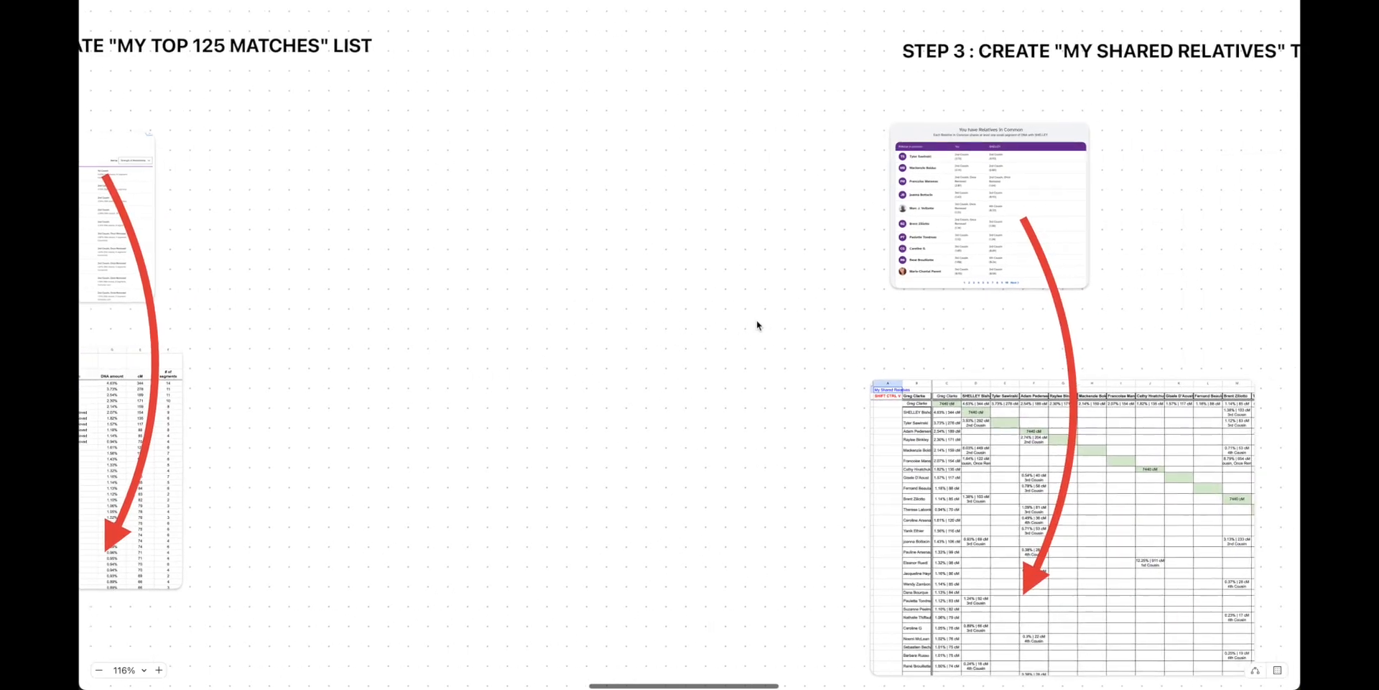
scroll(756, 320, "right", 5)
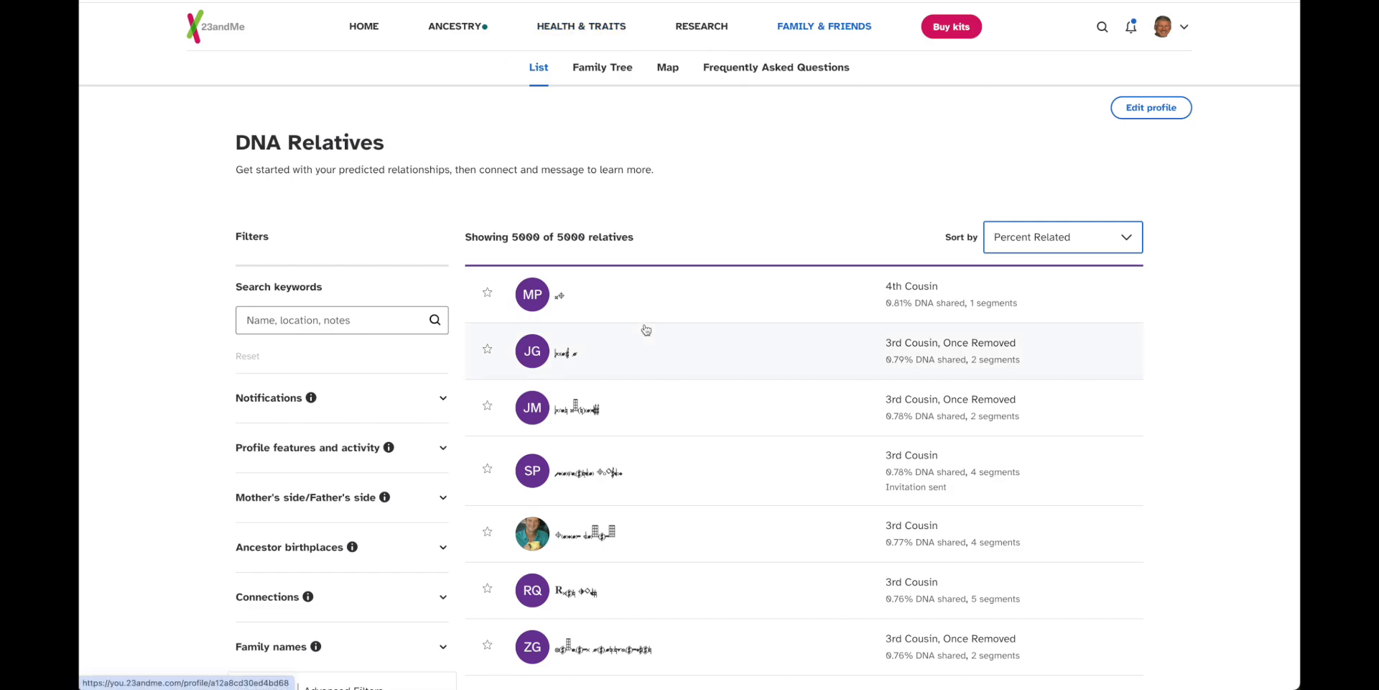
Step: On the 23andMe DNA Relatives list, go back to page 1 and return to the start of the matches
scroll(646, 330, "down", 1)
scroll(646, 330, "up", 1)
scroll(659, 372, "down", 20)
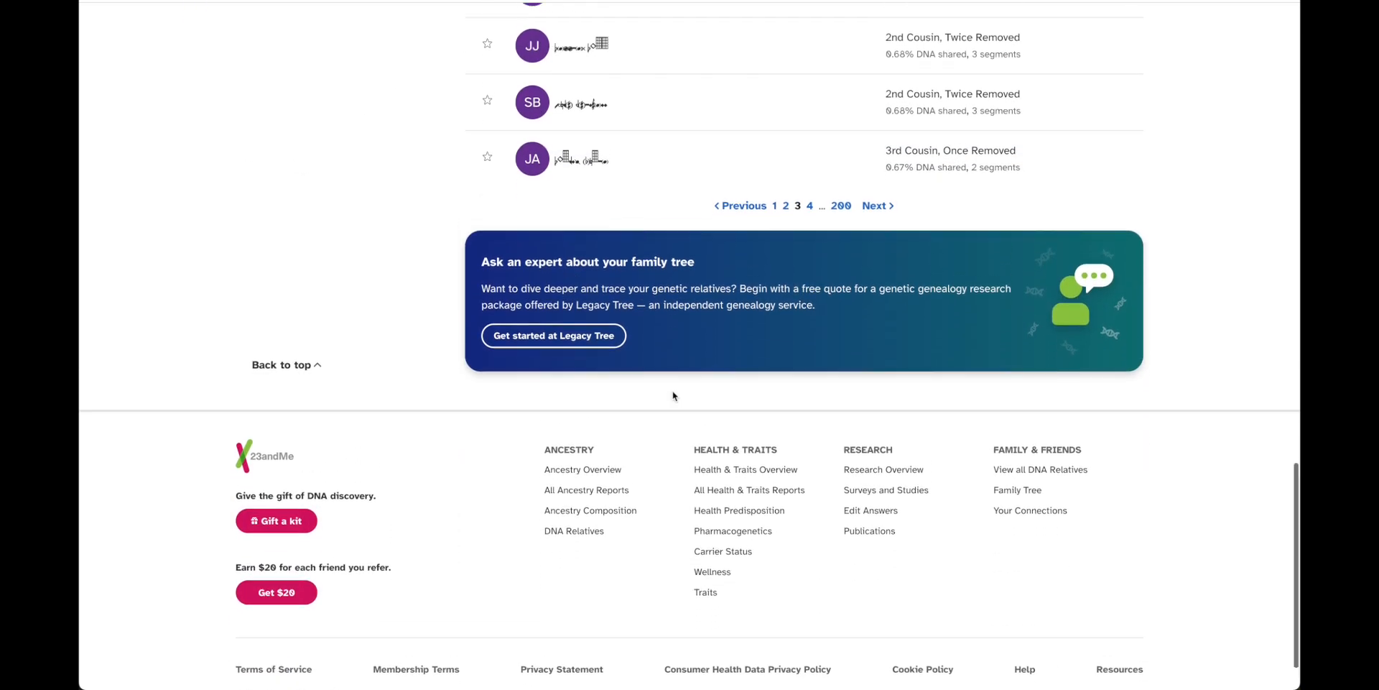
scroll(673, 395, "up", 2)
left_click(774, 298)
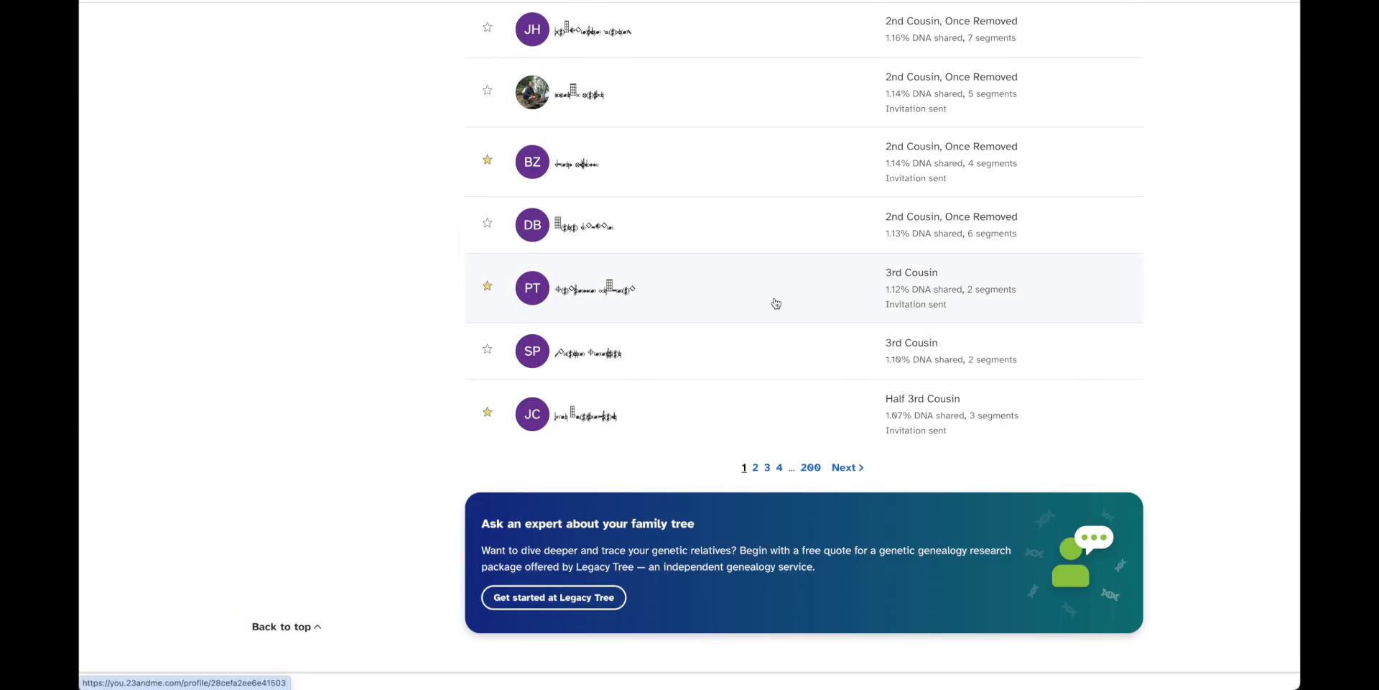
scroll(742, 236, "up", 20)
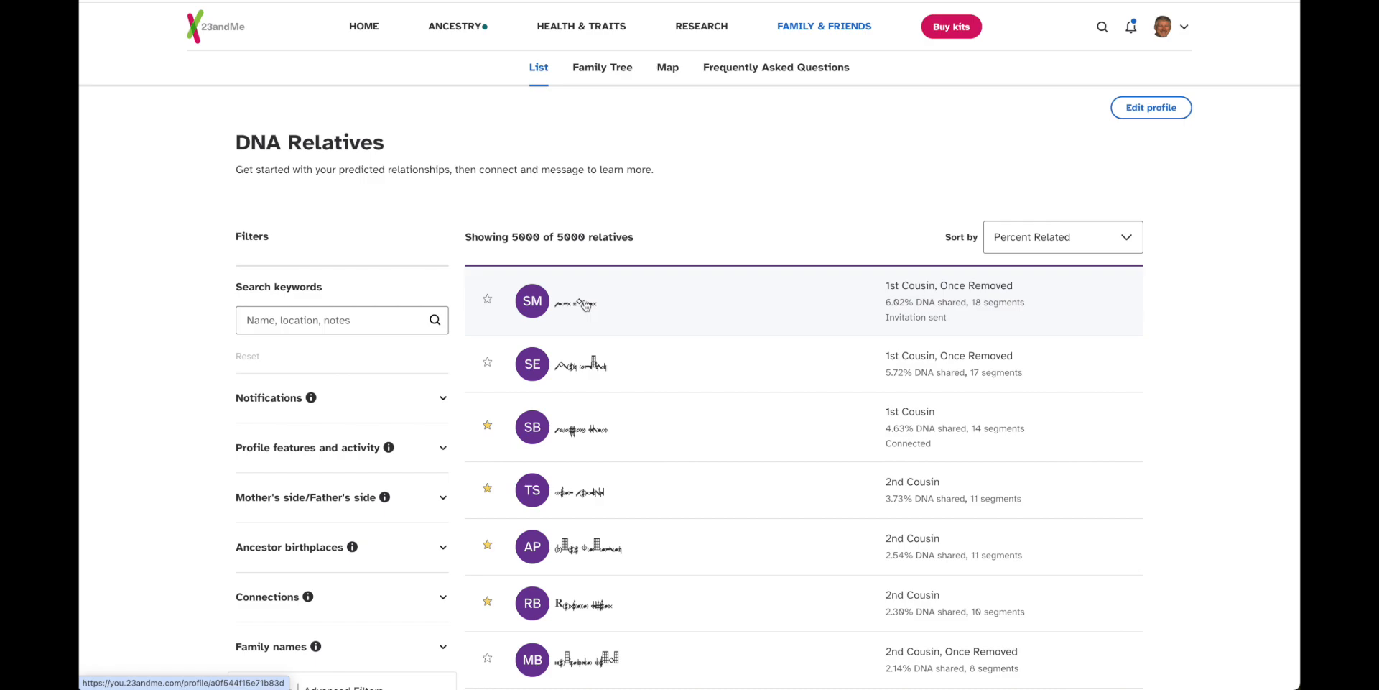
Step: Open the profile of the first relative in the list in a new browser tab and switch to that tab
right_click(586, 305)
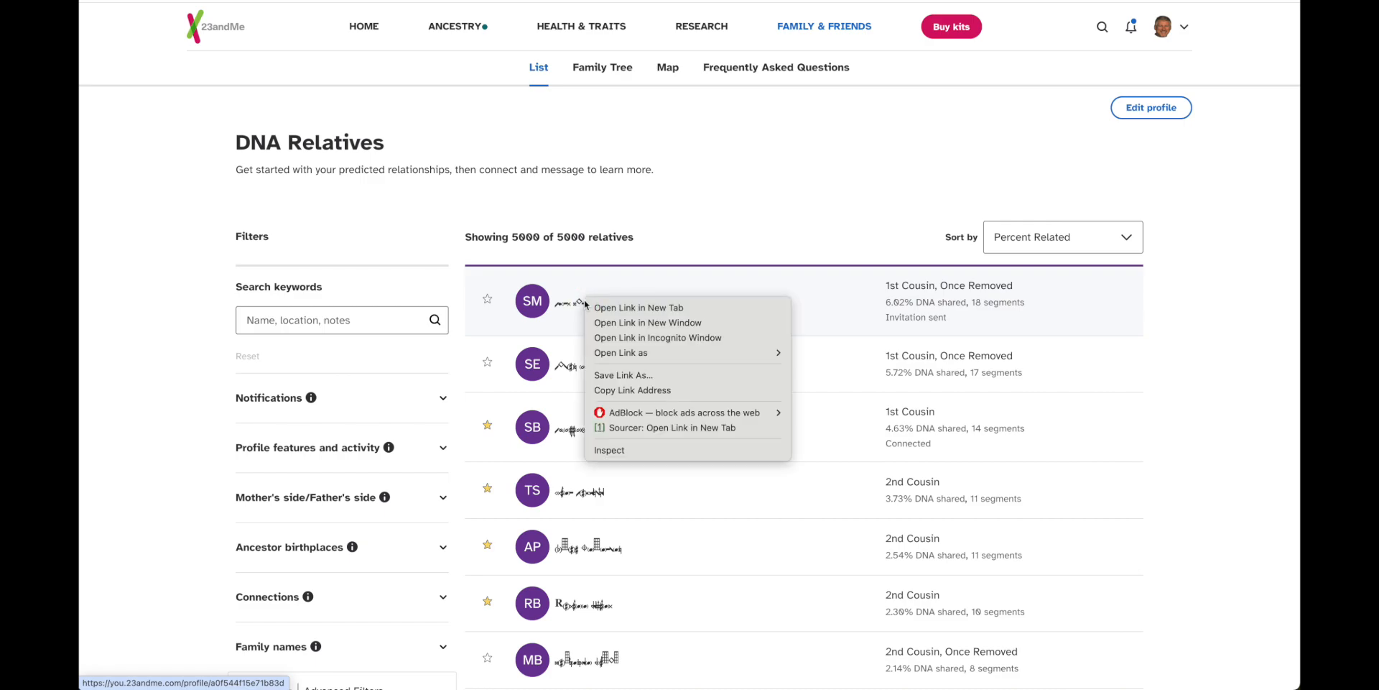
left_click(657, 307)
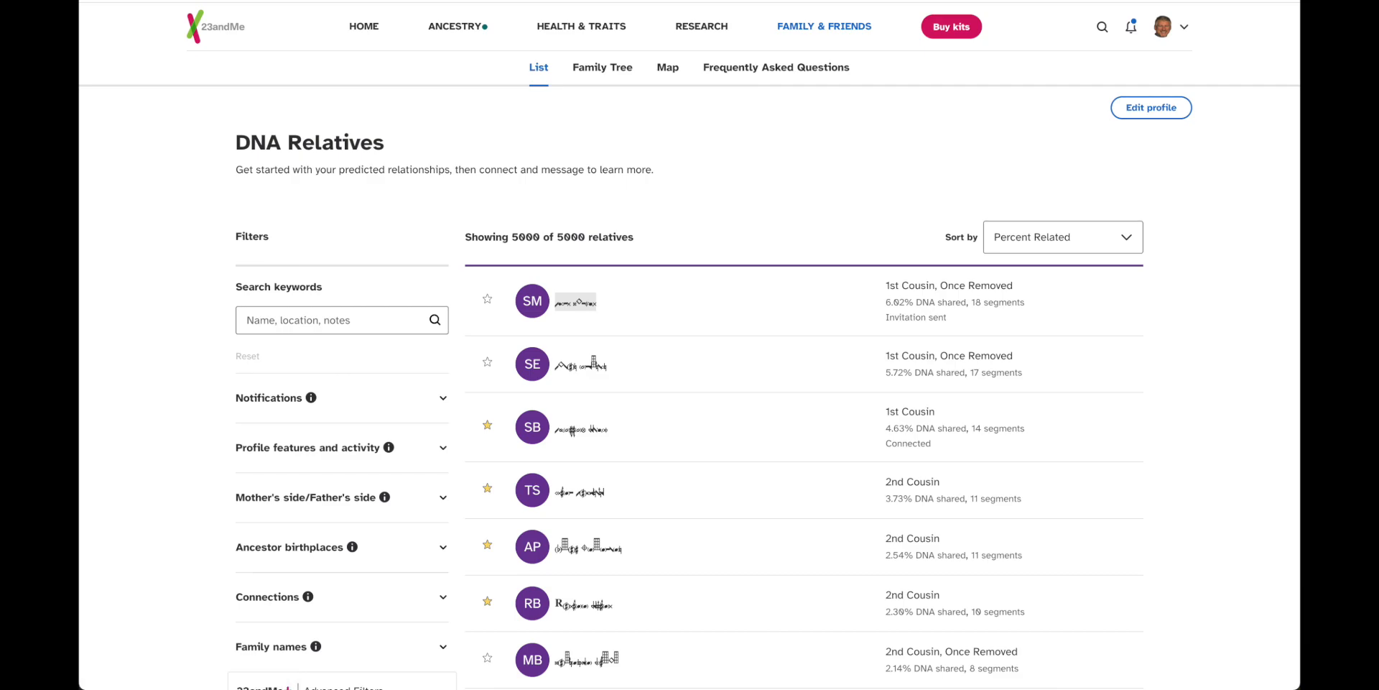
key("ctrl+Tab")
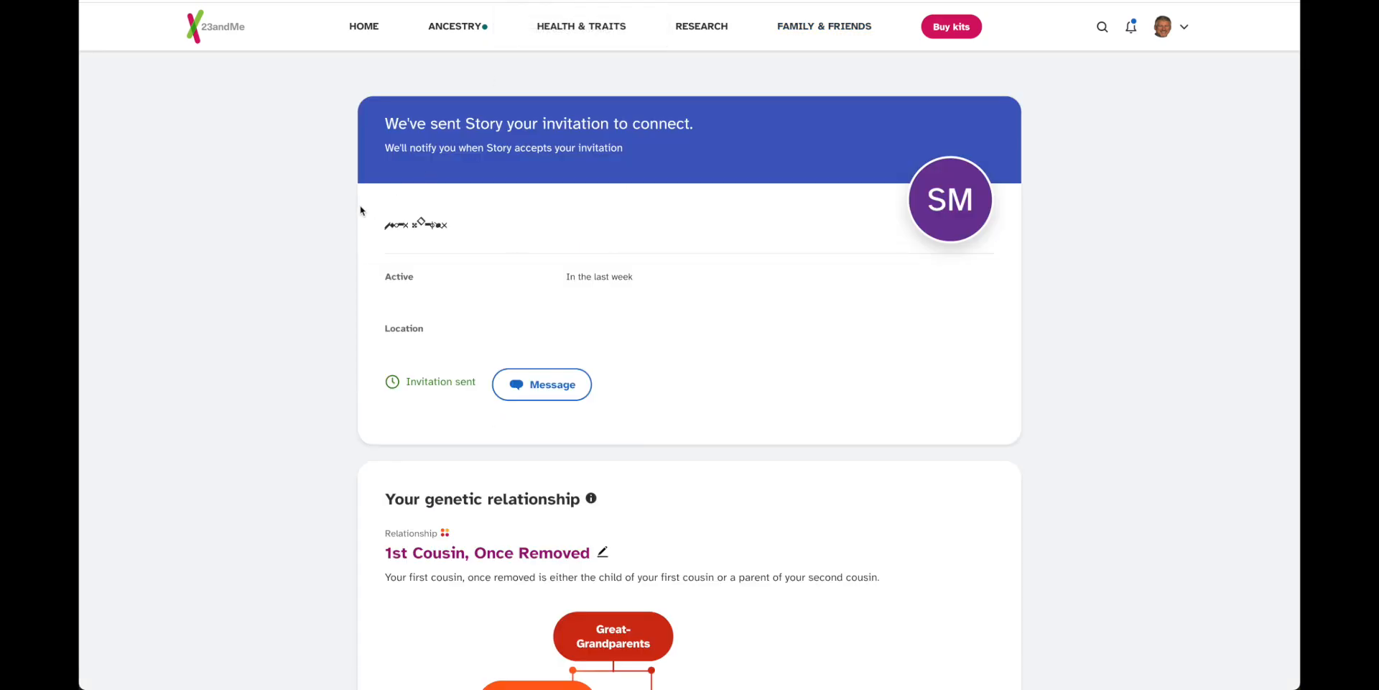
Step: Find the Relatives in Common for this match, below the Compare your Ancestry section of the profile
scroll(374, 194, "down", 2)
scroll(388, 176, "up", 1)
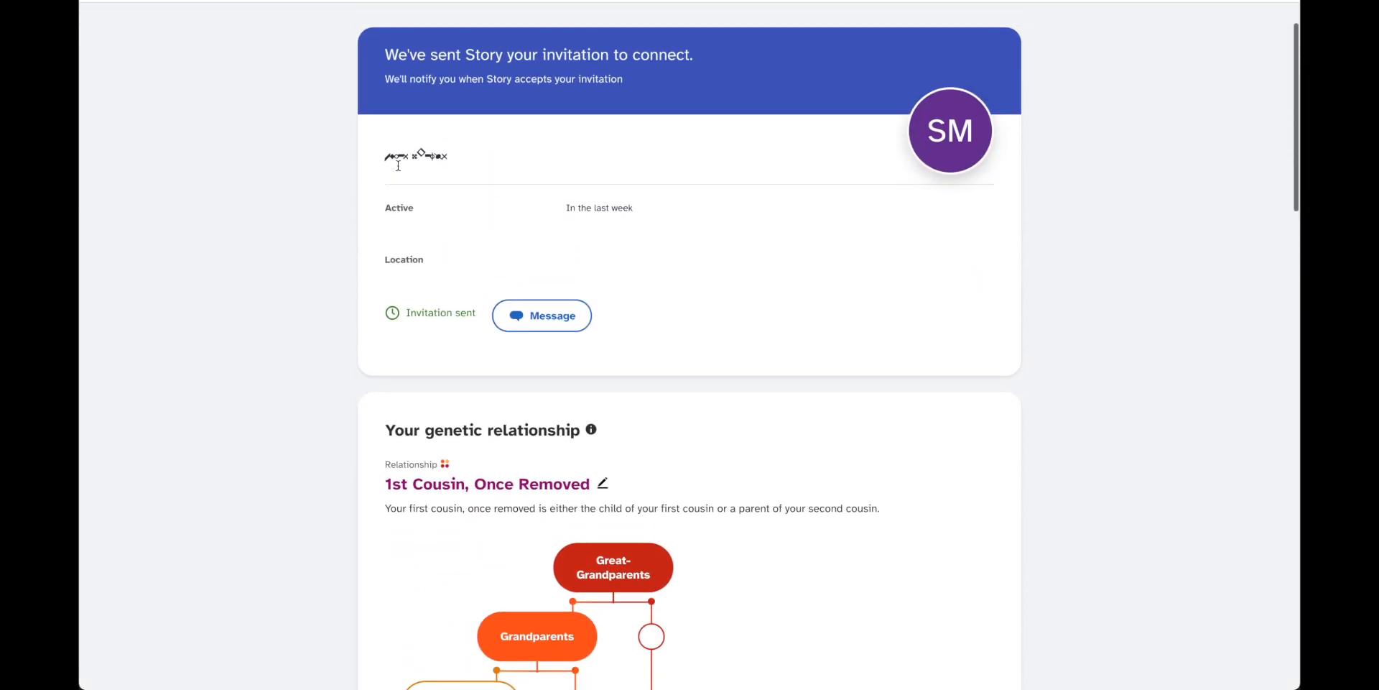
scroll(398, 166, "down", 1)
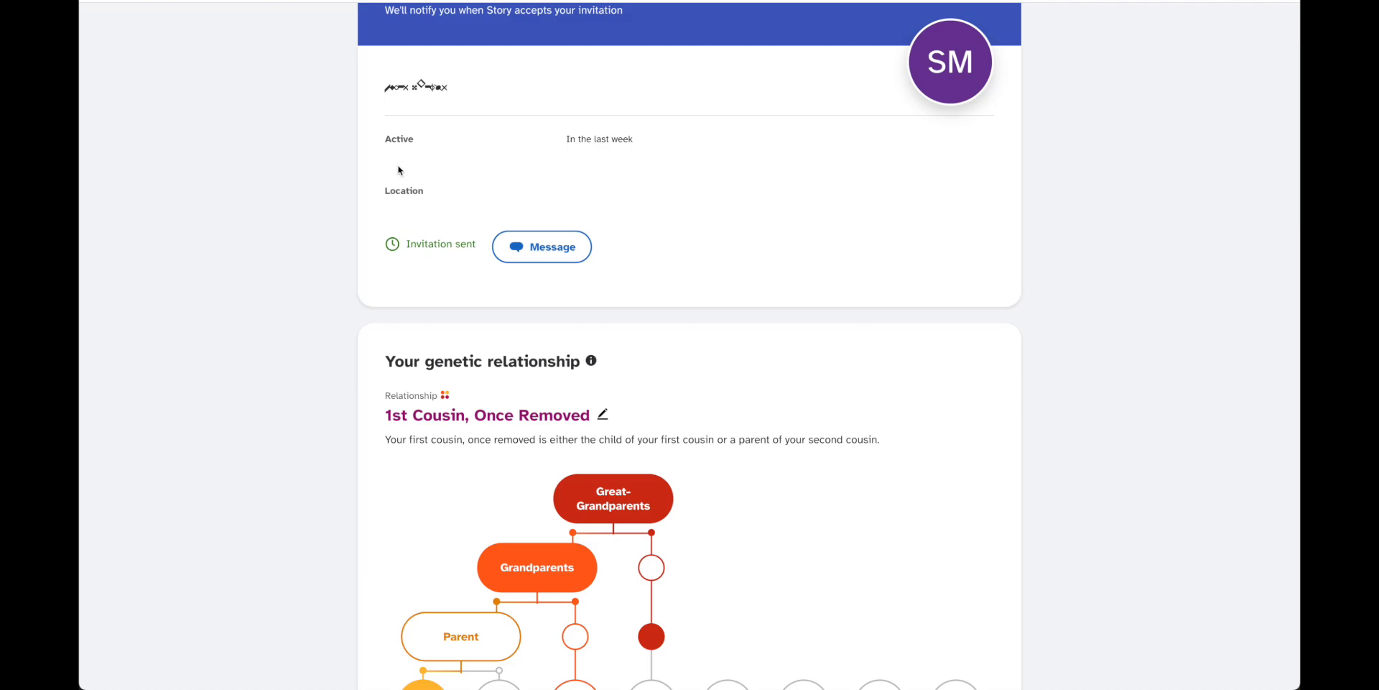
scroll(400, 170, "up", 1)
scroll(398, 170, "down", 1)
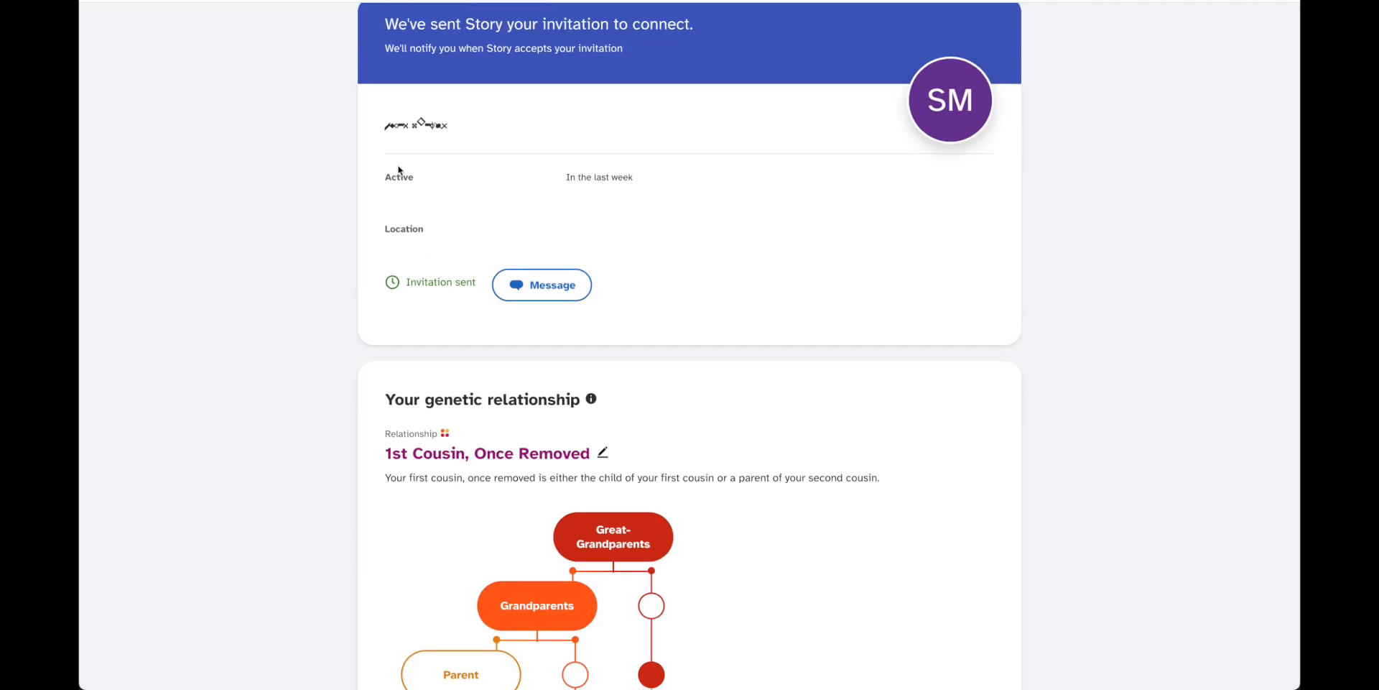
scroll(399, 170, "up", 1)
scroll(400, 170, "down", 6)
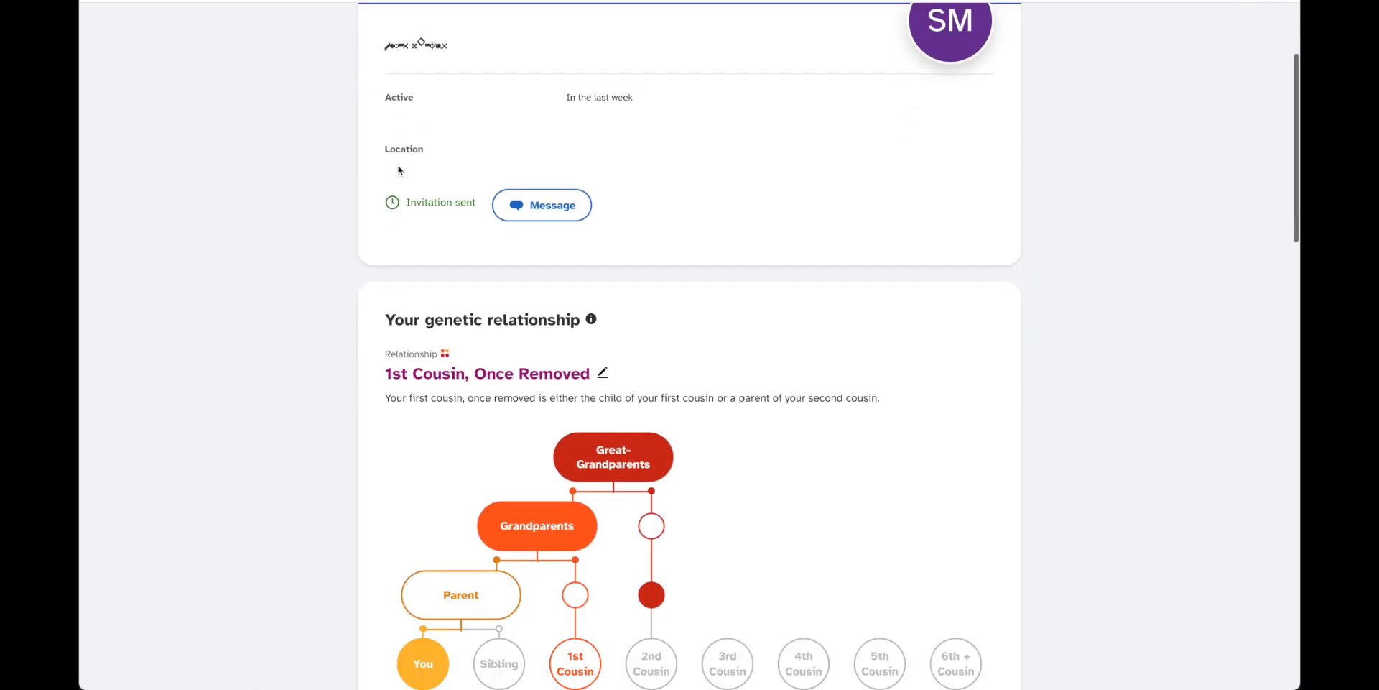
scroll(400, 170, "down", 10)
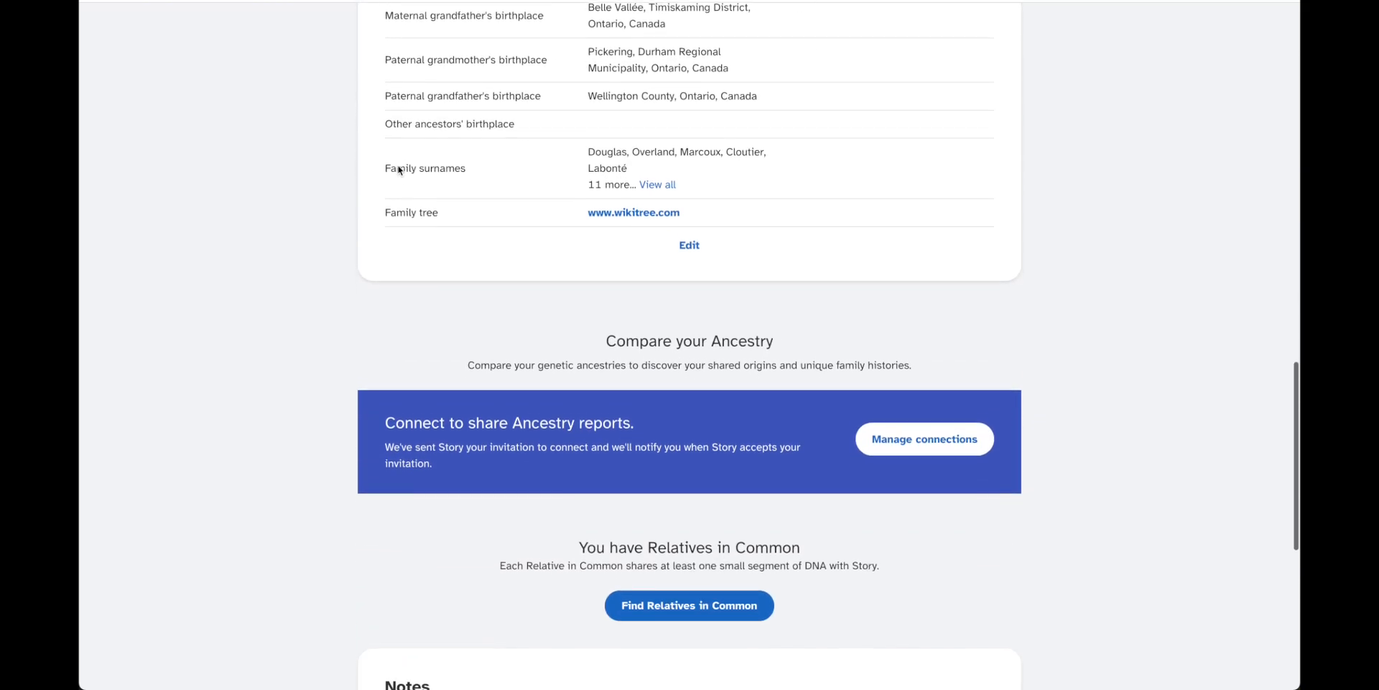
scroll(399, 185, "down", 2)
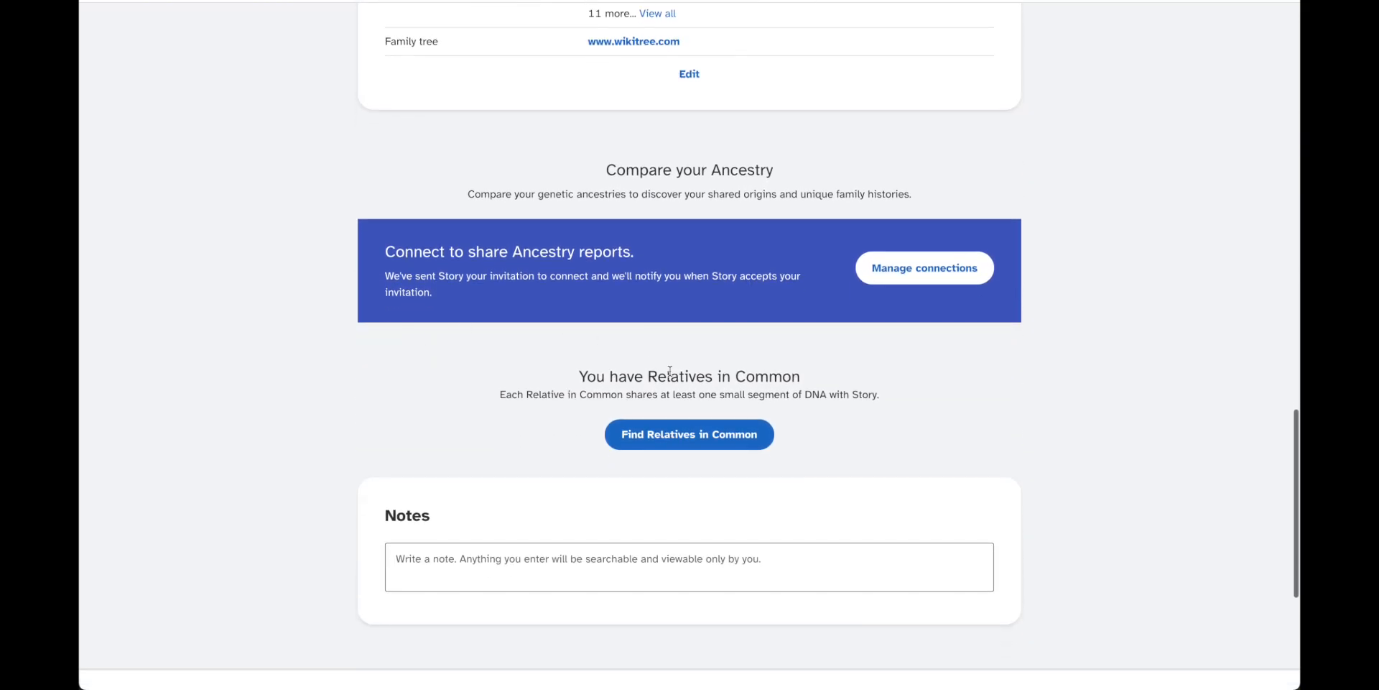
left_click(689, 435)
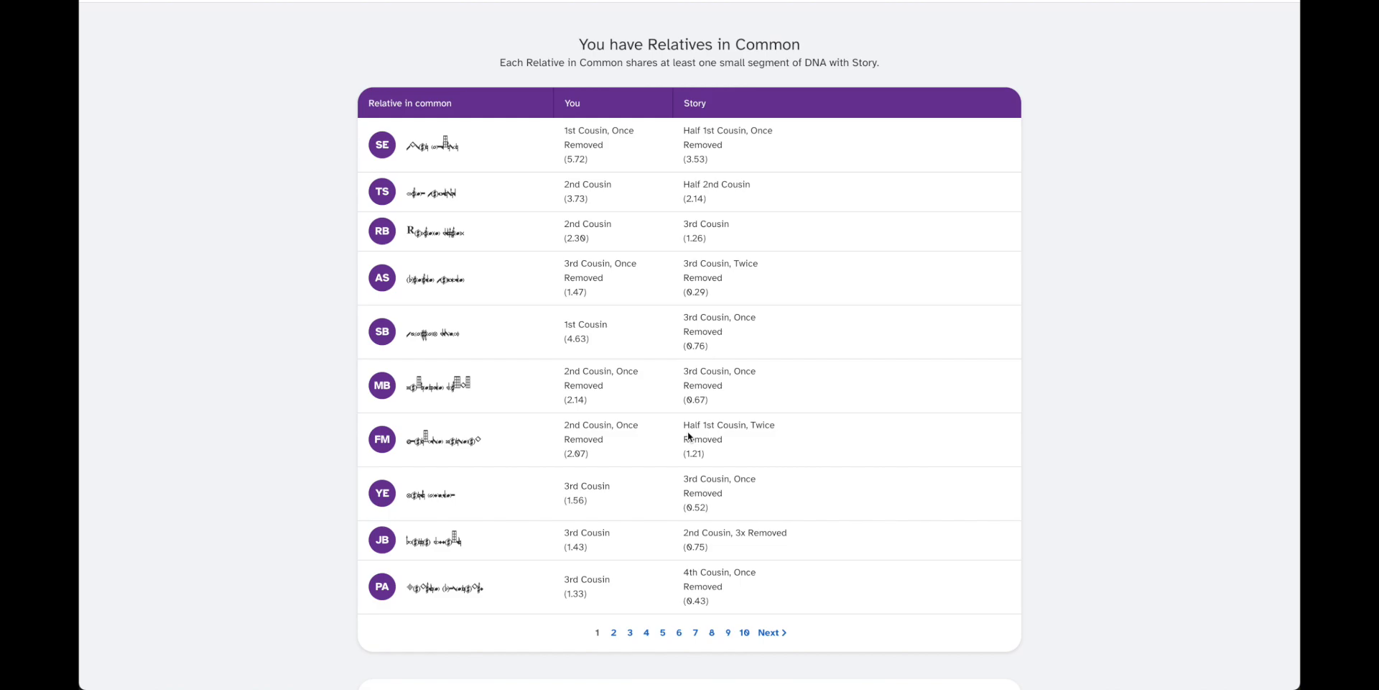
Step: Examine the Relatives in Common table, comparing each relative's relationship and shared DNA percentage for you and for the match
scroll(282, 324, "up", 1)
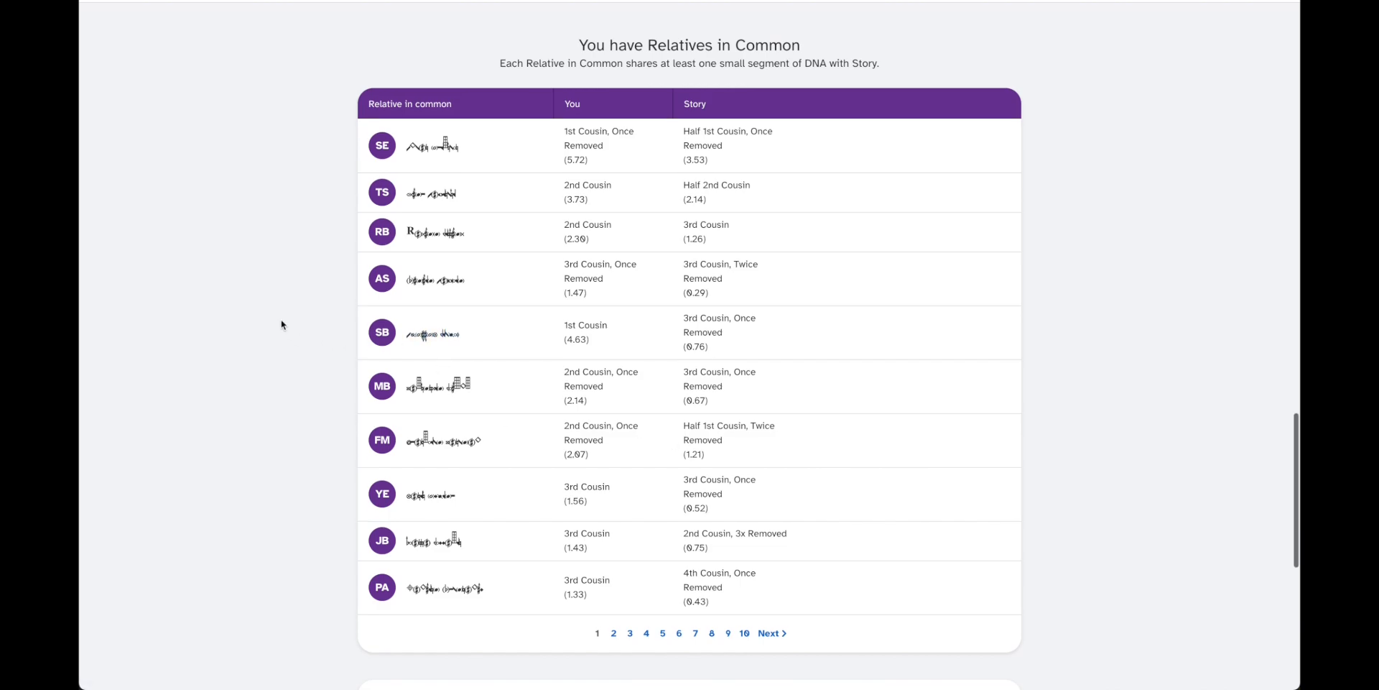
scroll(282, 325, "up", 1)
scroll(282, 325, "up", 1)
scroll(281, 325, "down", 1)
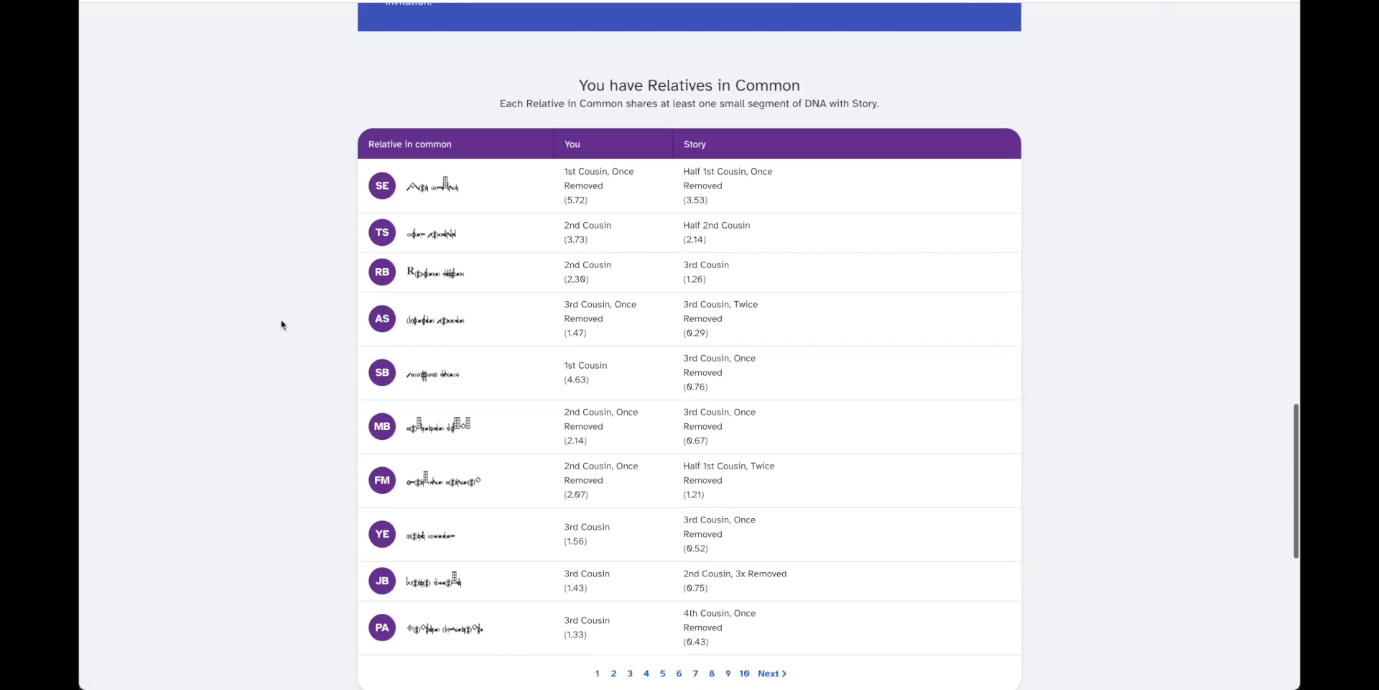
scroll(281, 325, "down", 1)
scroll(282, 324, "down", 1)
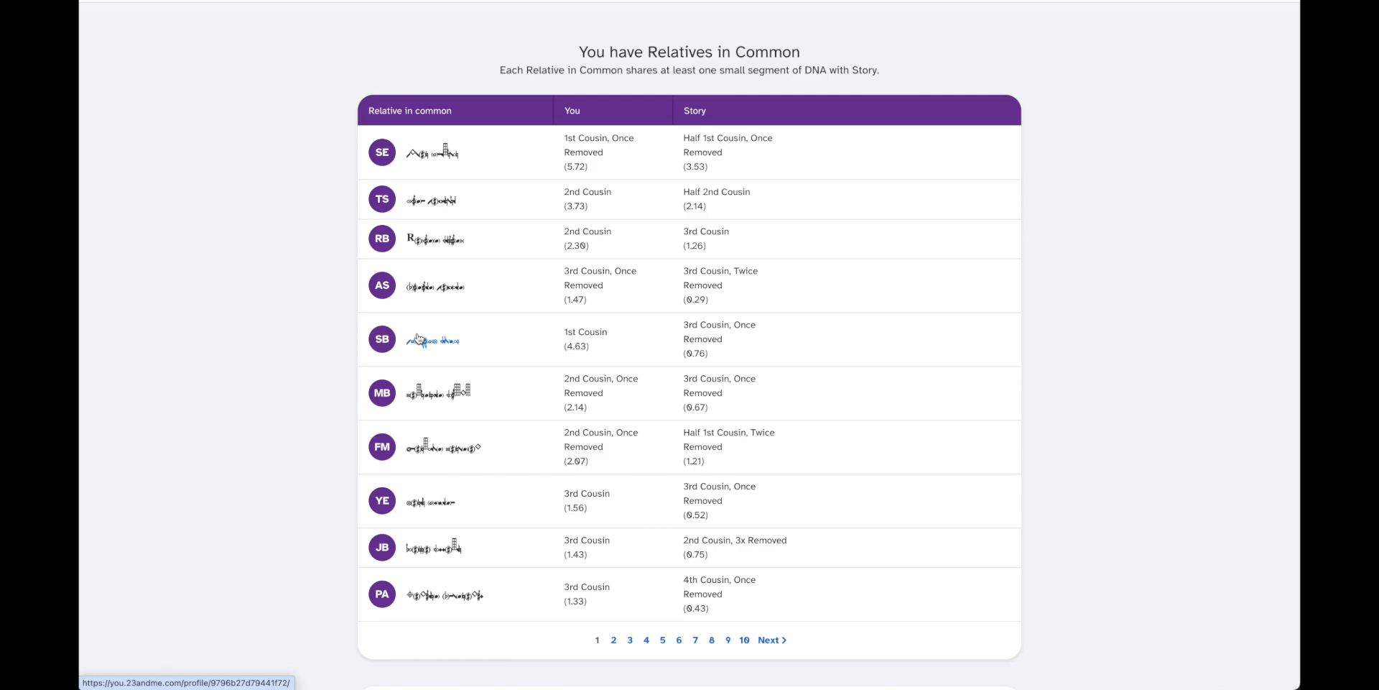
scroll(323, 364, "down", 1)
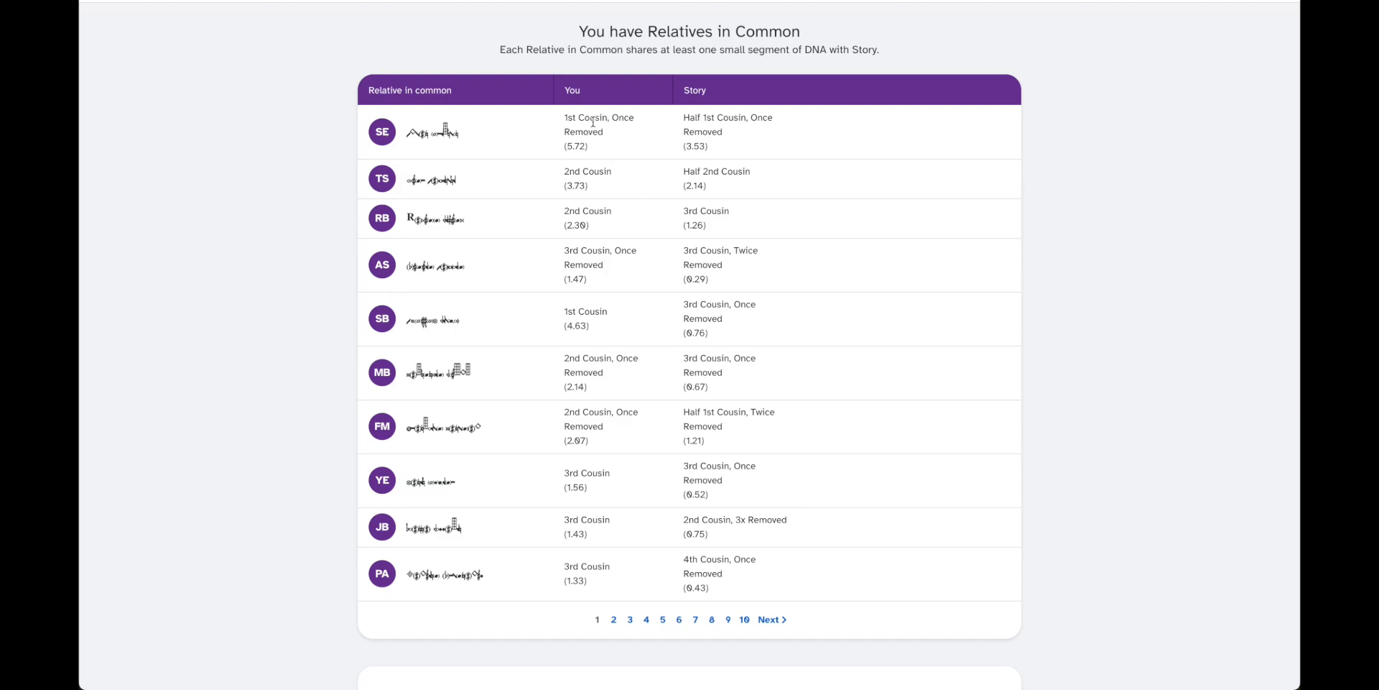
scroll(589, 130, "up", 1)
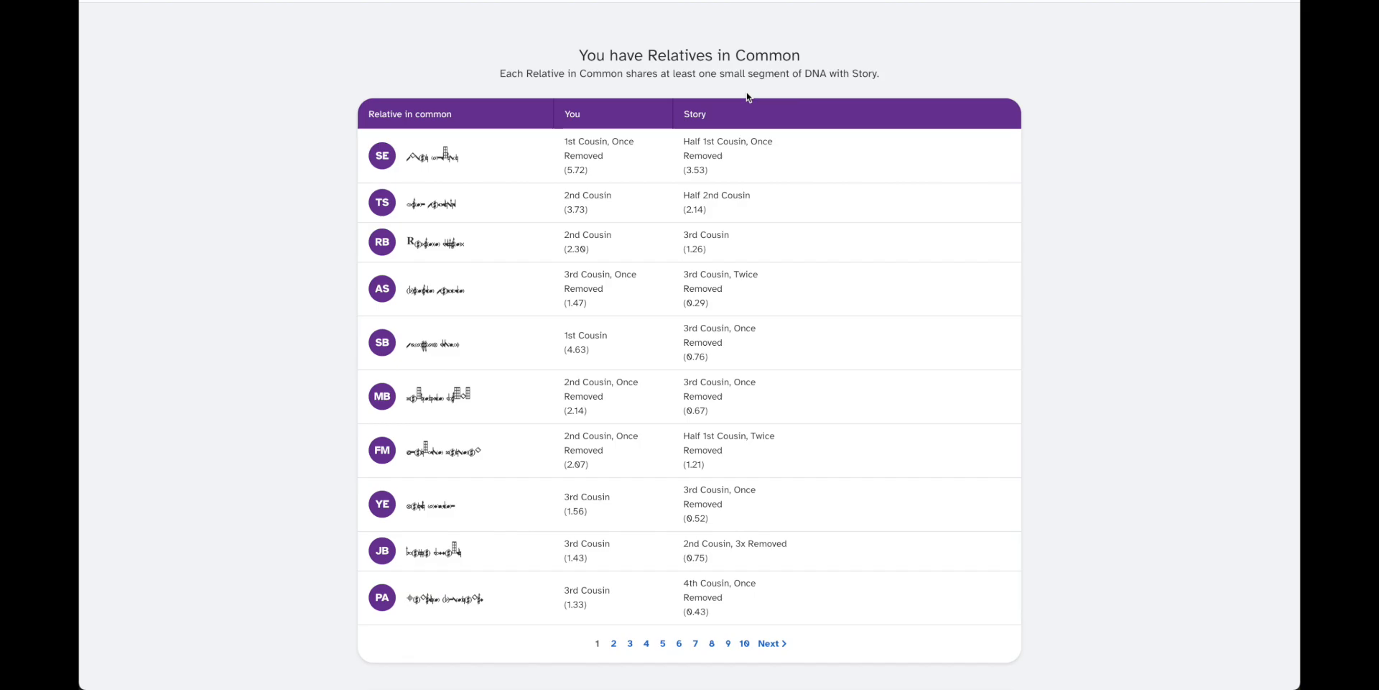
Step: Show the DNA details under Your genetic relationship and return to the Relatives in Common table
scroll(747, 97, "up", 20)
scroll(747, 97, "down", 4)
scroll(747, 97, "down", 3)
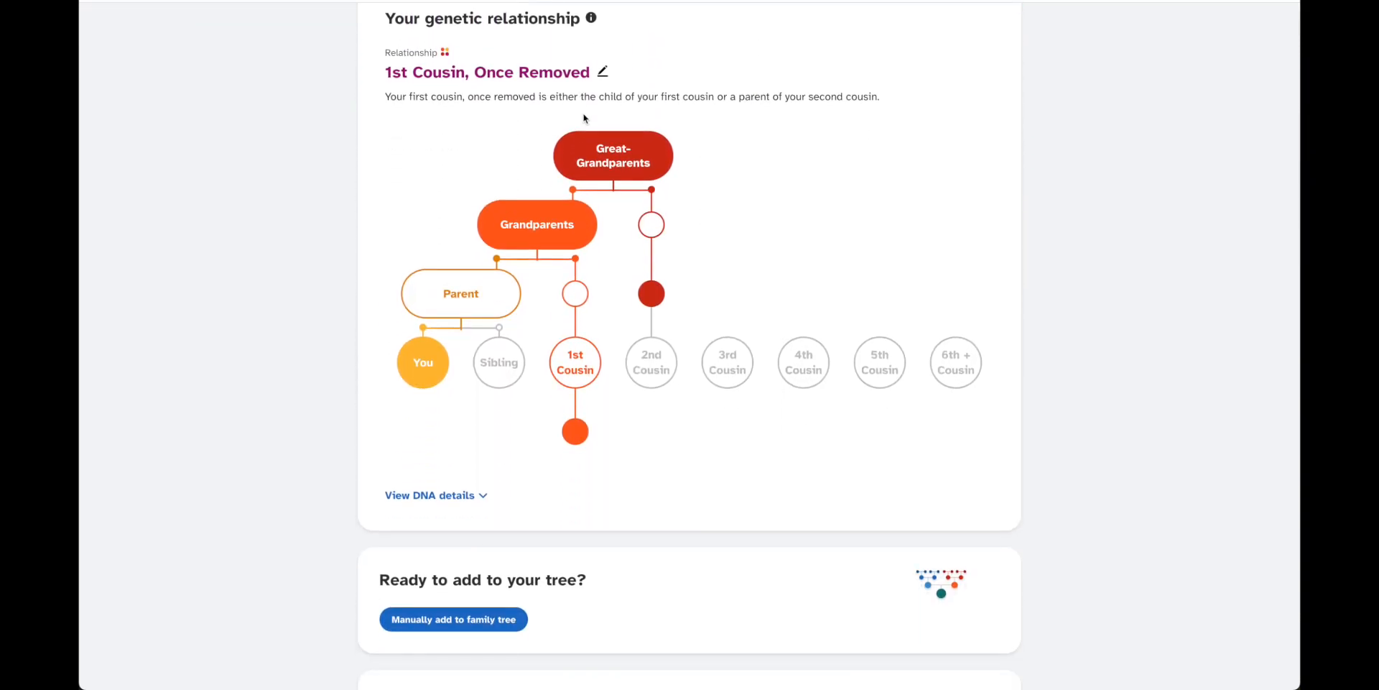
right_click(580, 111)
left_click(459, 502)
left_click(460, 495)
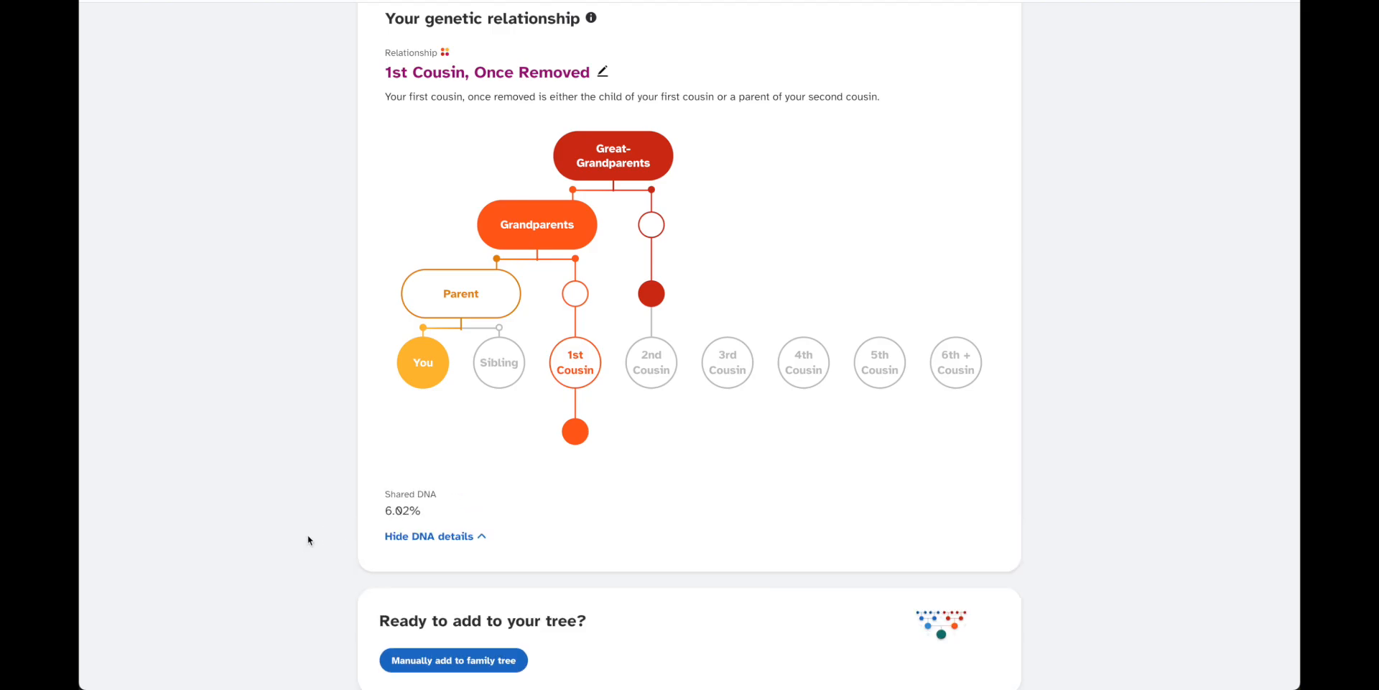
scroll(311, 537, "down", 20)
scroll(308, 539, "up", 4)
scroll(308, 540, "up", 2)
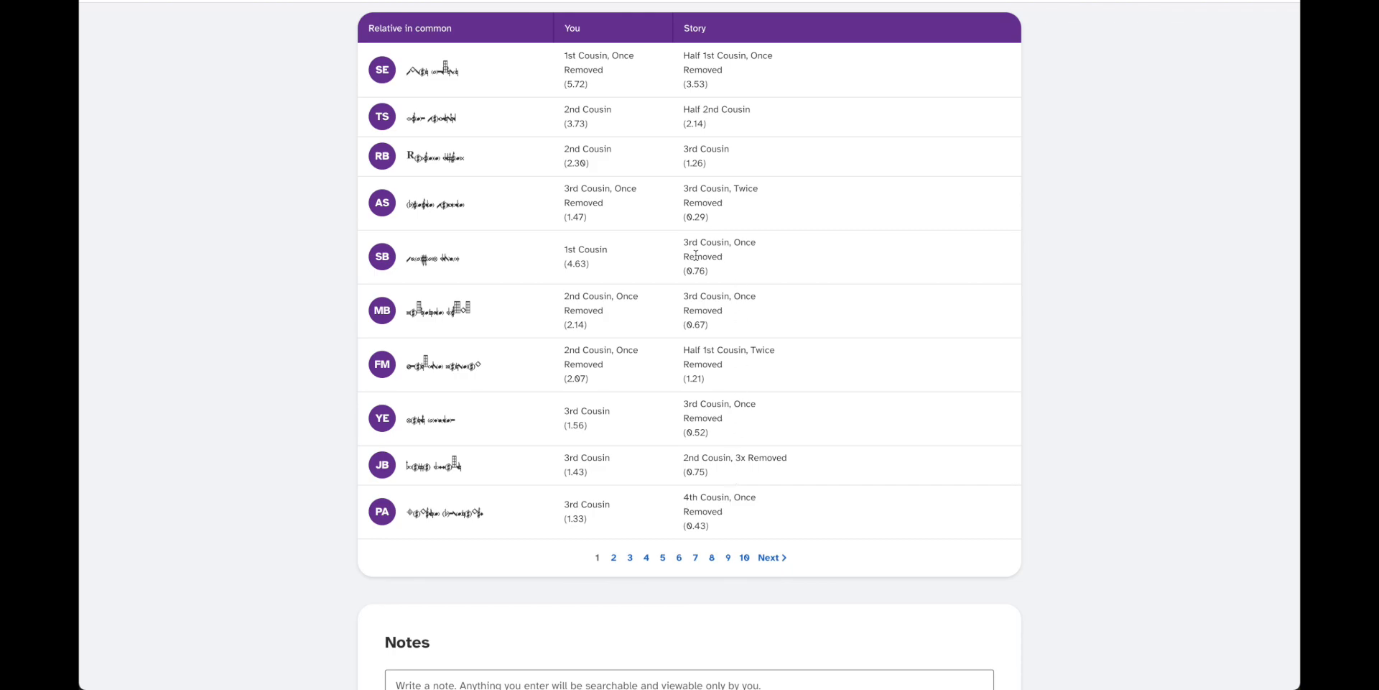
Step: Copy the entire profile page showing the first page of Relatives in Common, and select cell A6 in the Raw Rels in Com sheet
scroll(294, 268, "up", 1)
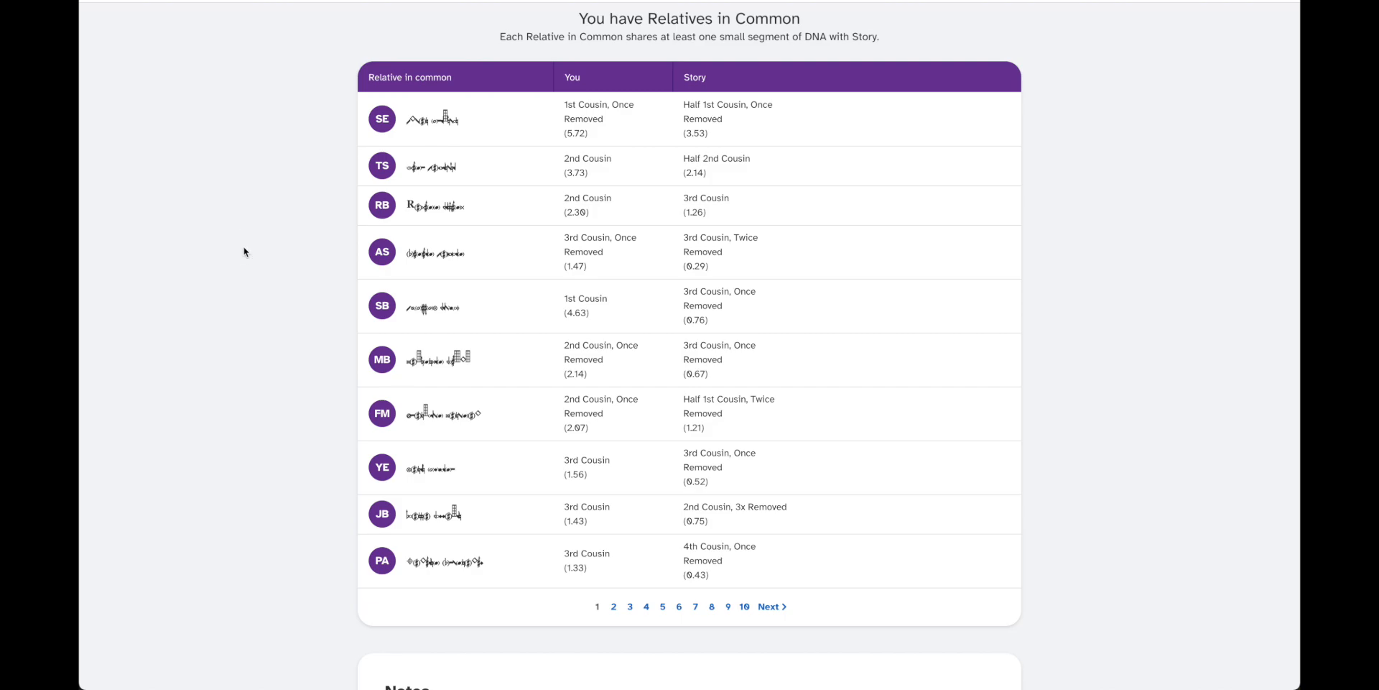
key("ctrl+a")
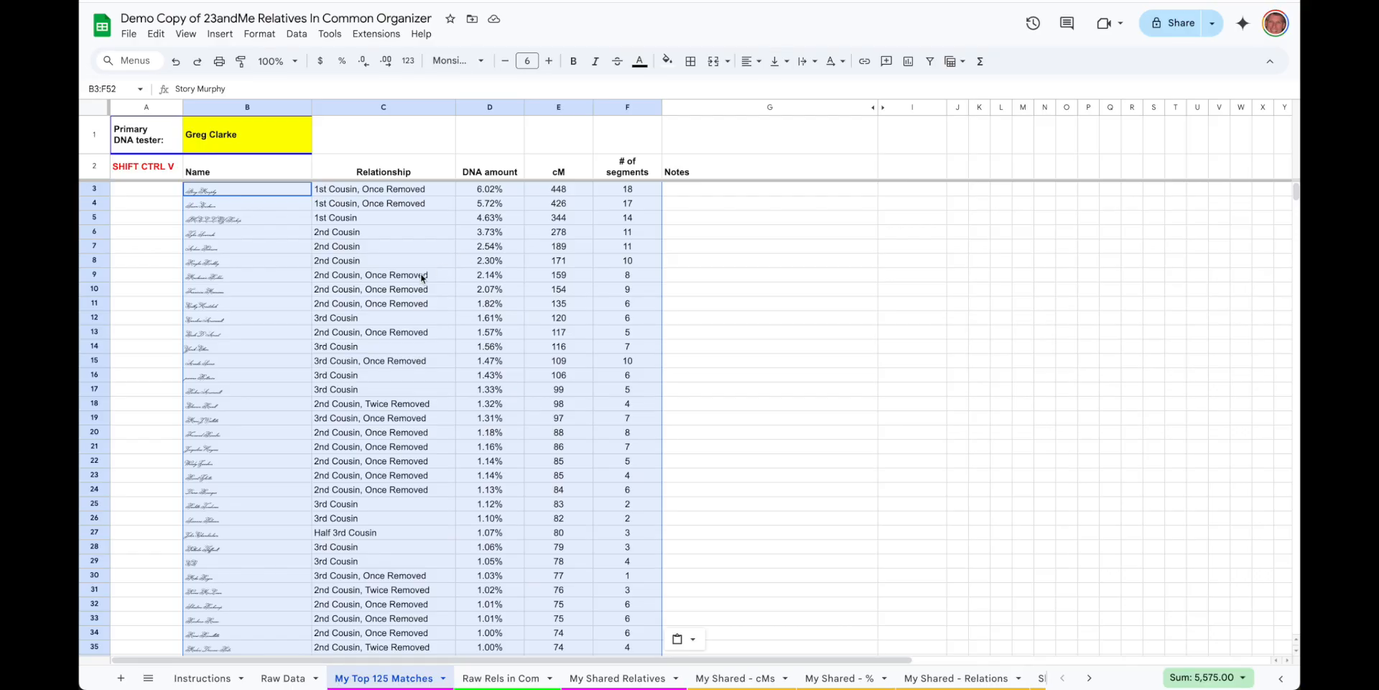
left_click(508, 679)
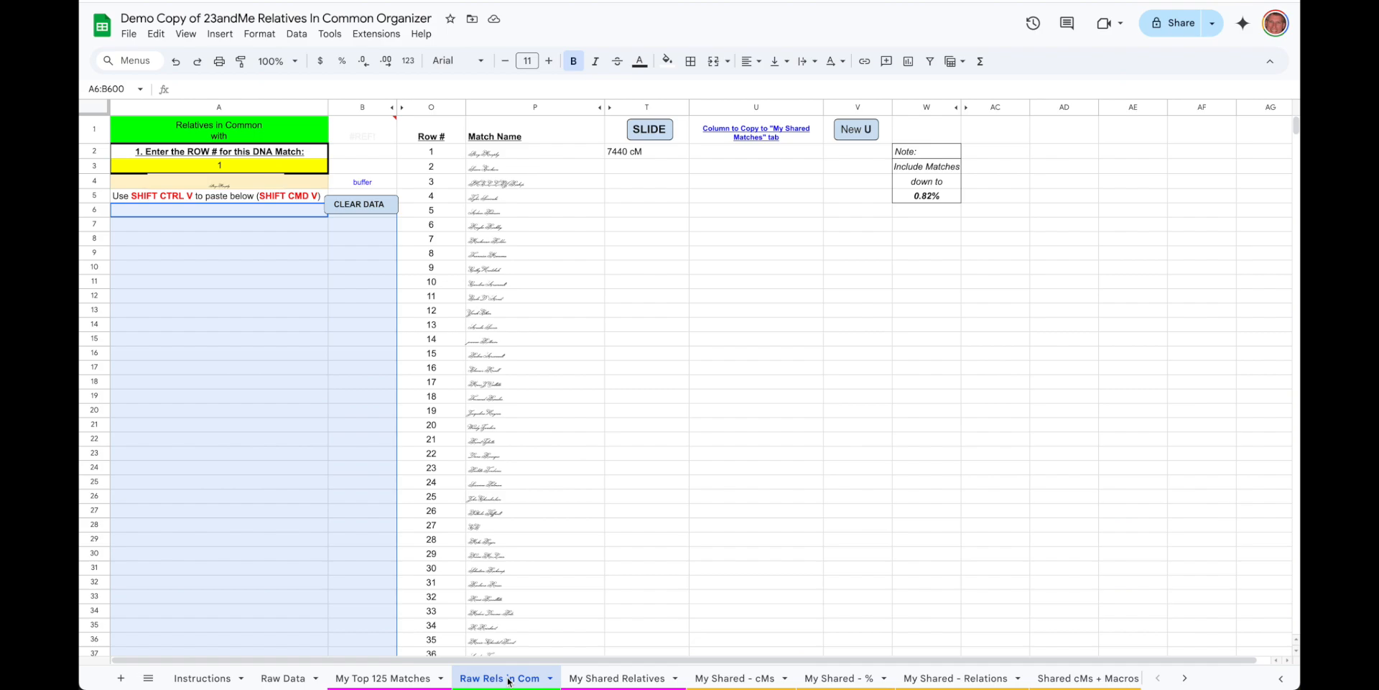
left_click(252, 226)
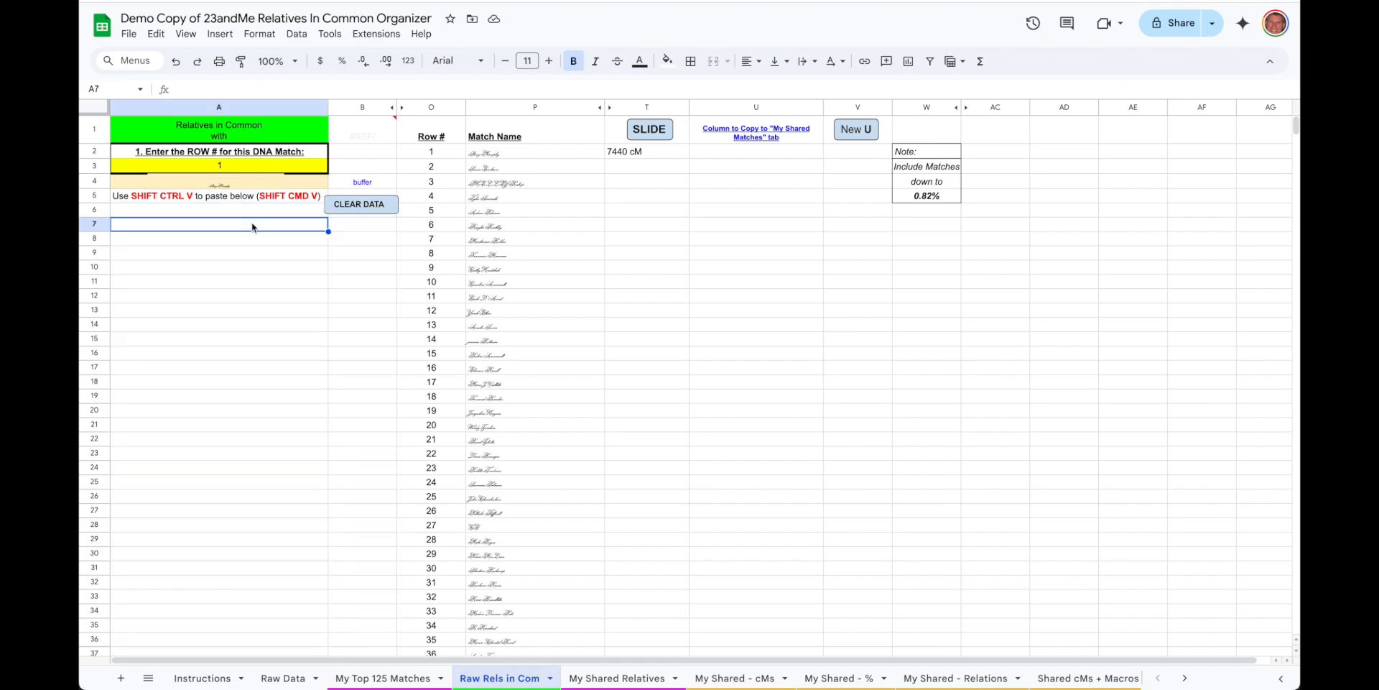
left_click(250, 214)
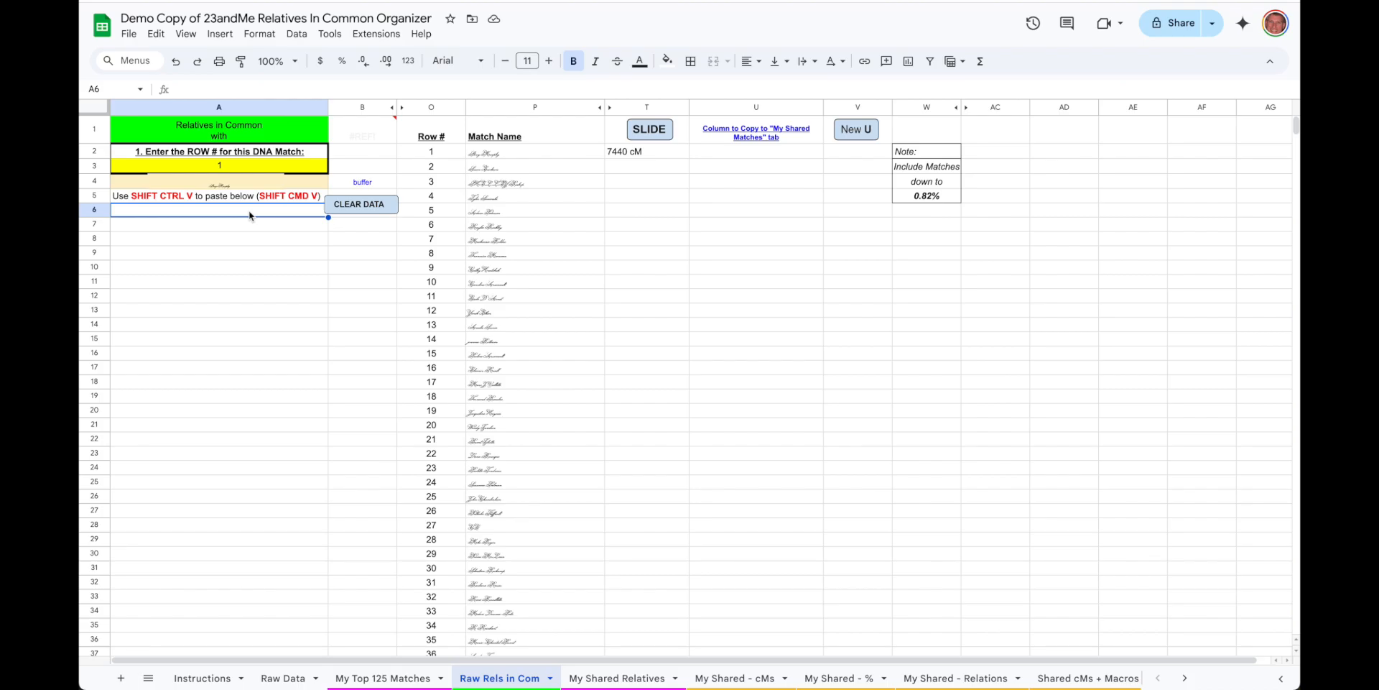
Step: Look briefly at the Raw Data sheet, return to Raw Rels in Com and paste the copied page as values only at A6
left_click(284, 680)
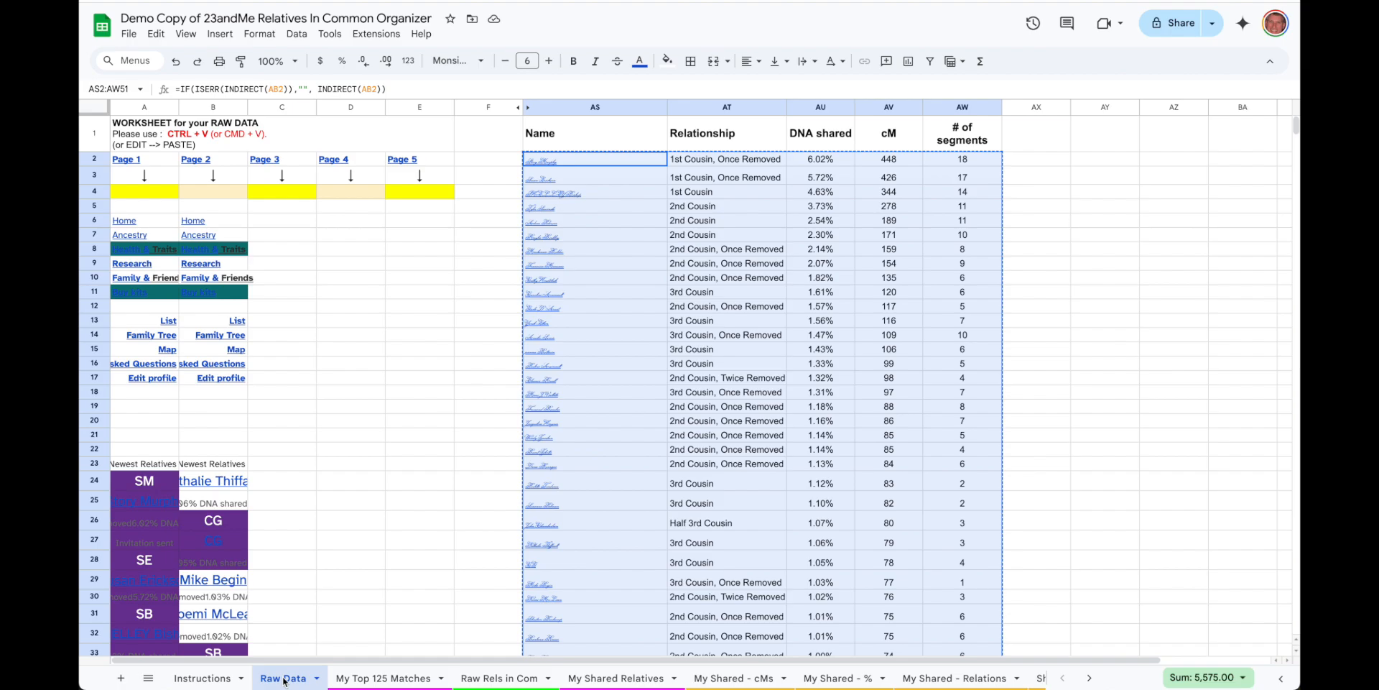
left_click(501, 680)
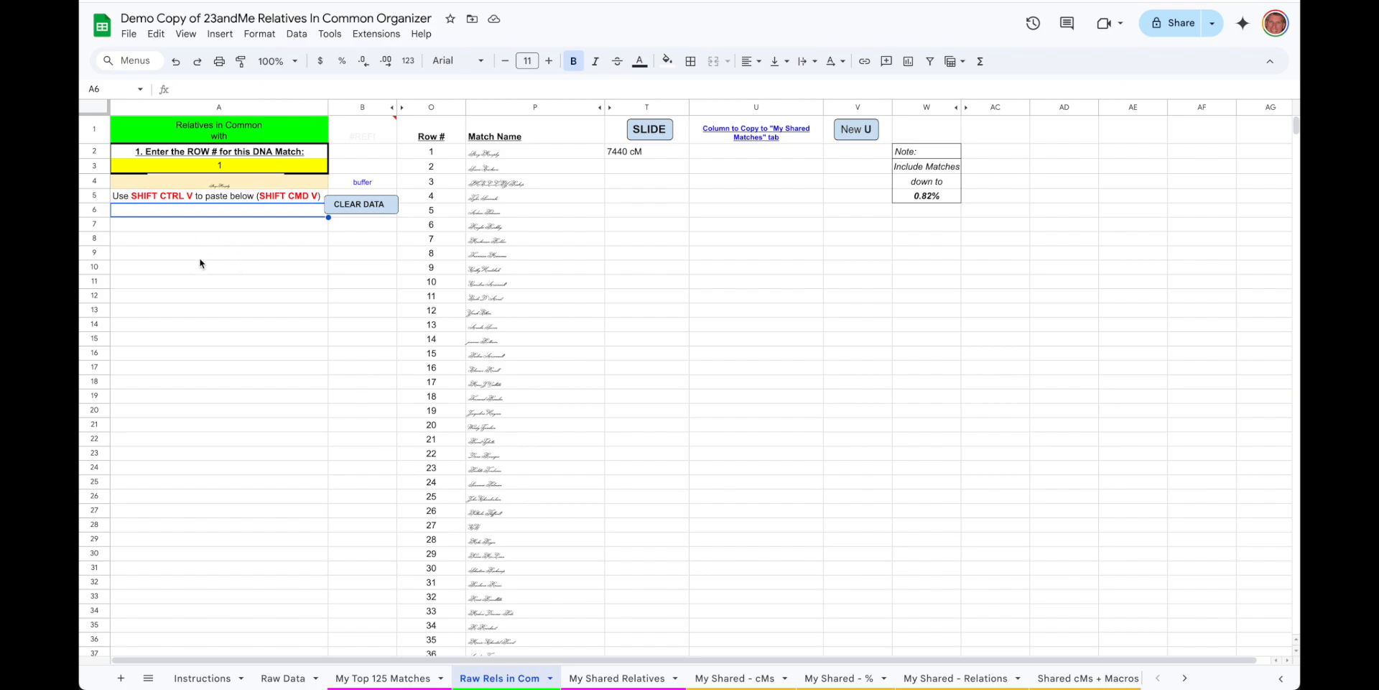
left_click(164, 213)
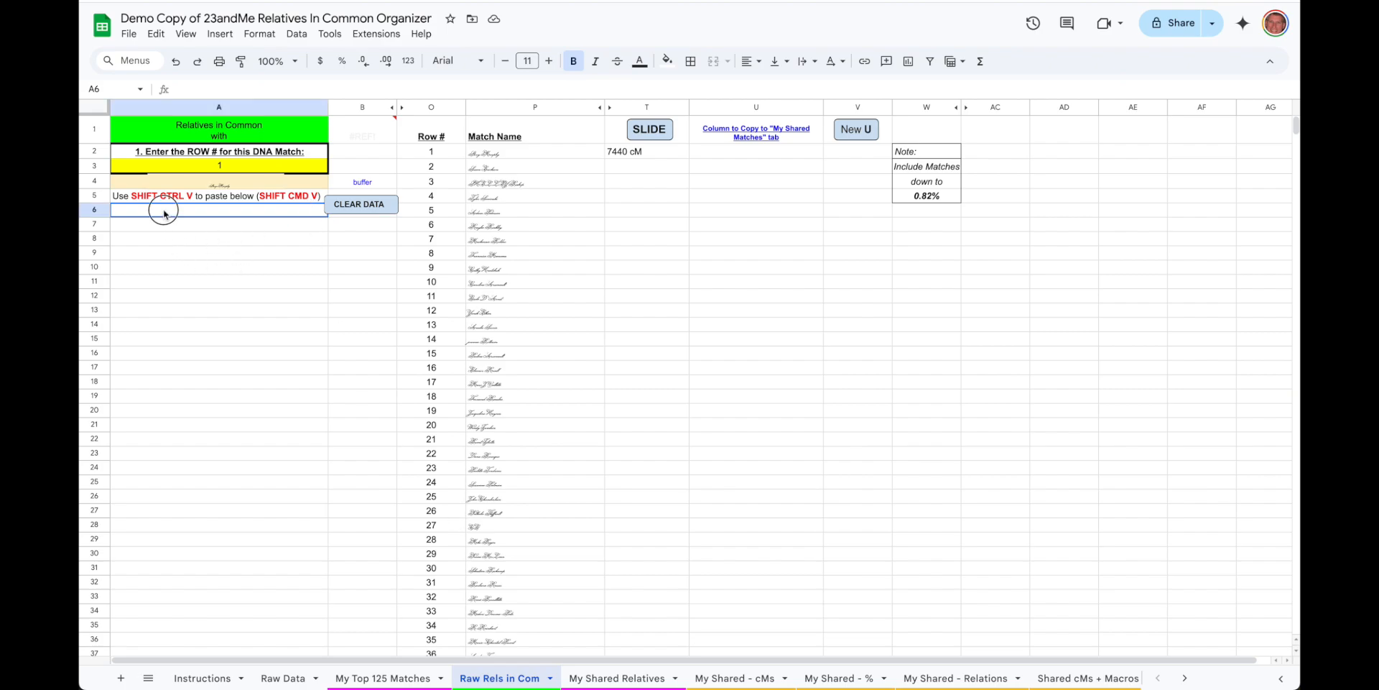
left_click(147, 213)
right_click(170, 214)
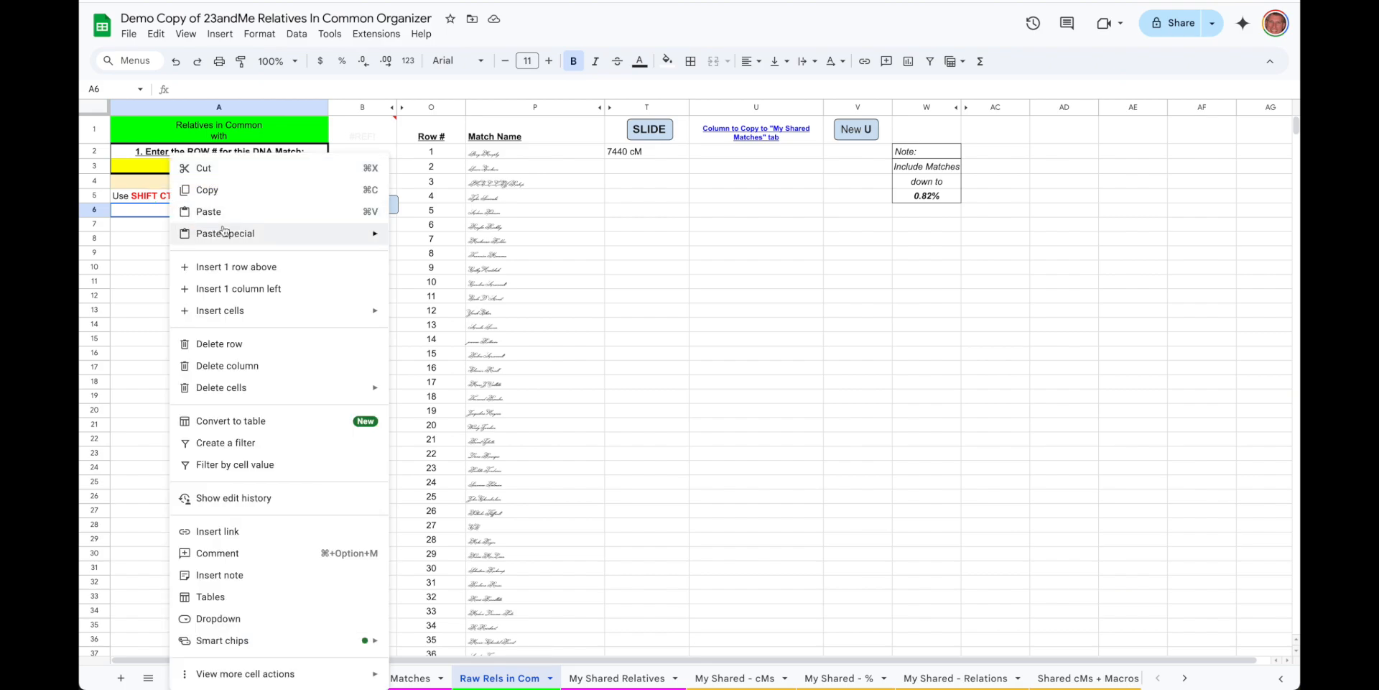
mouse_move(224, 231)
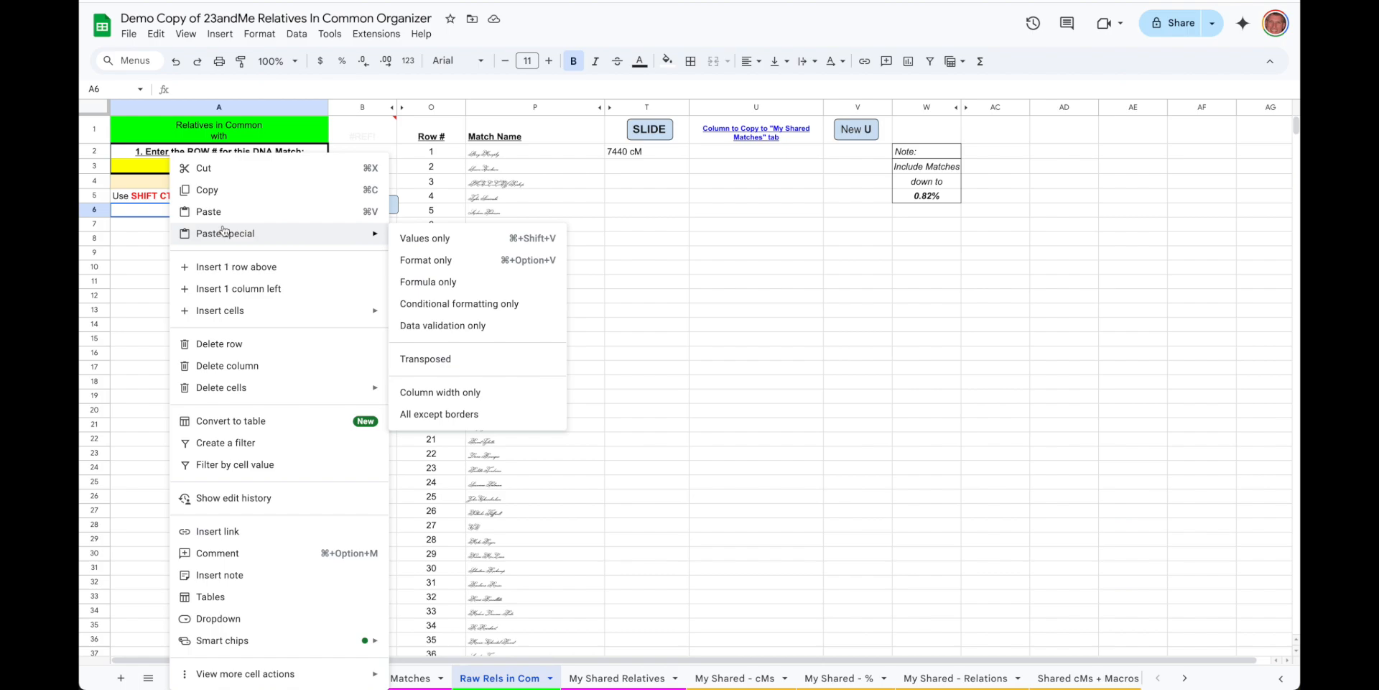
left_click(446, 244)
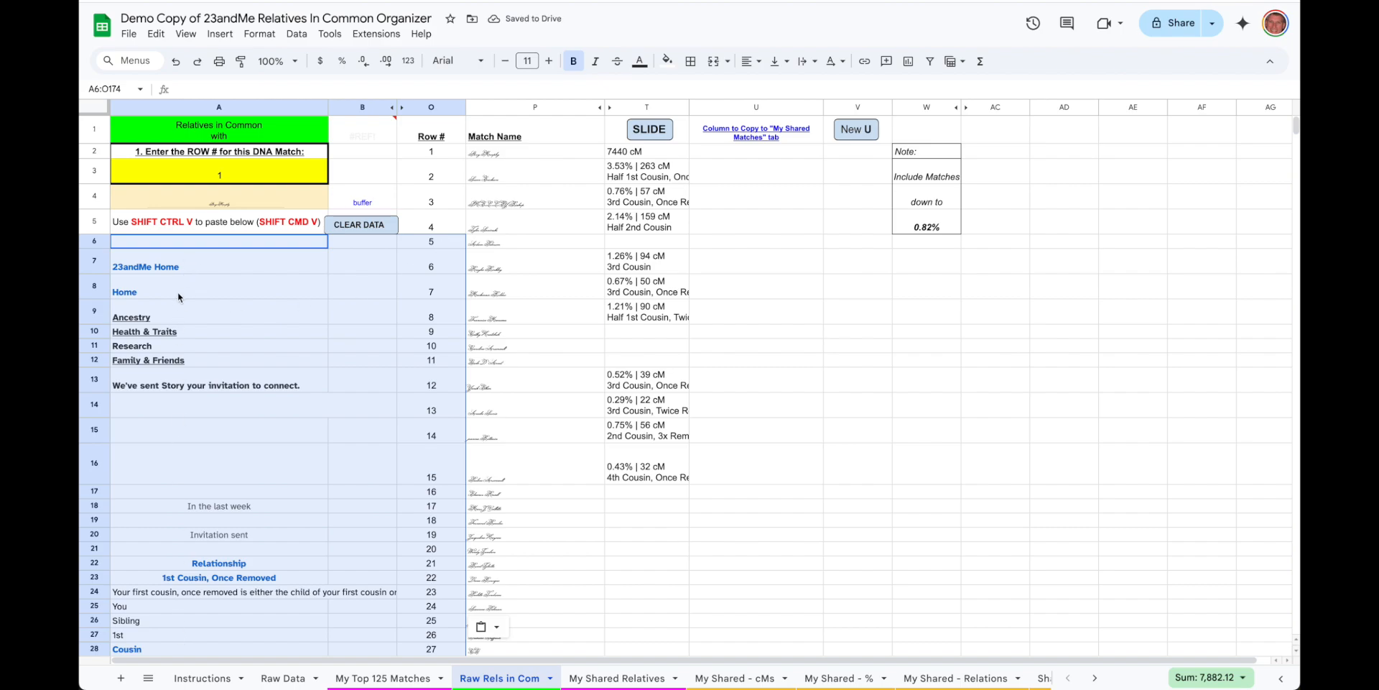
Step: Check the DNA match's row number in A3 against the first match's entry in the Row # column
left_click(226, 243)
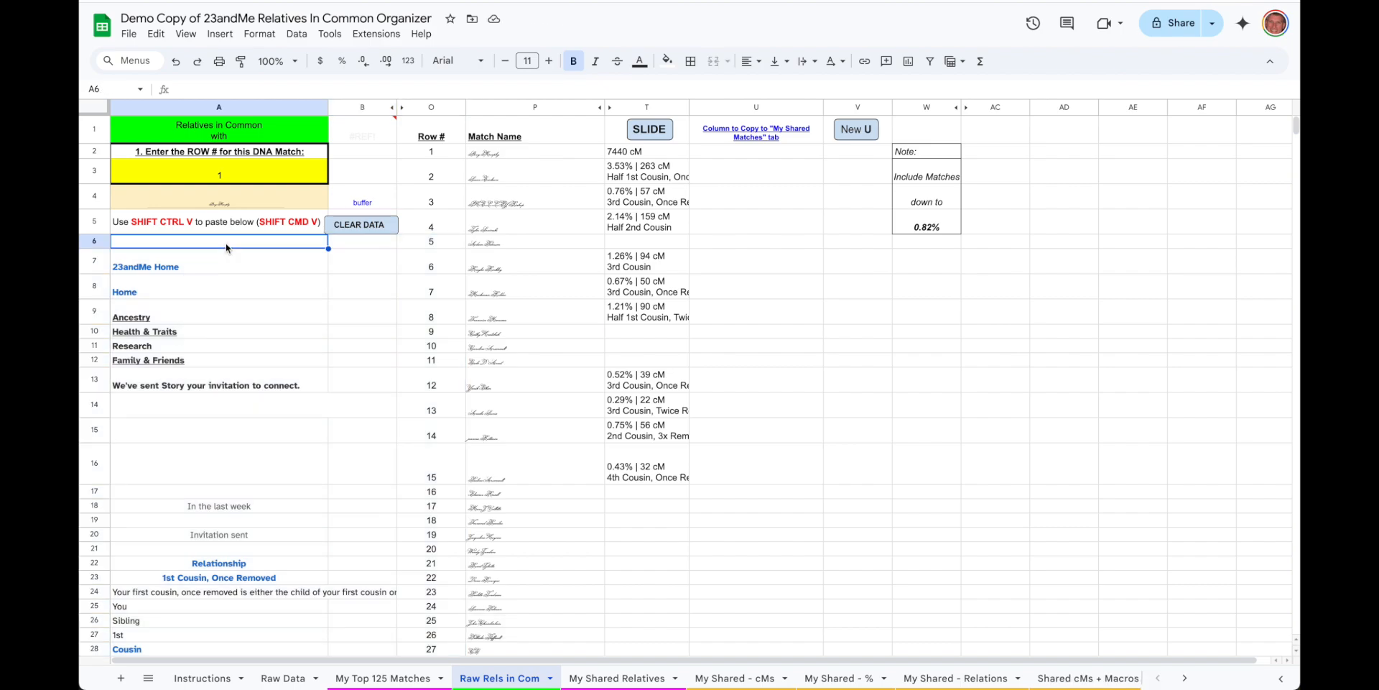
left_click(230, 176)
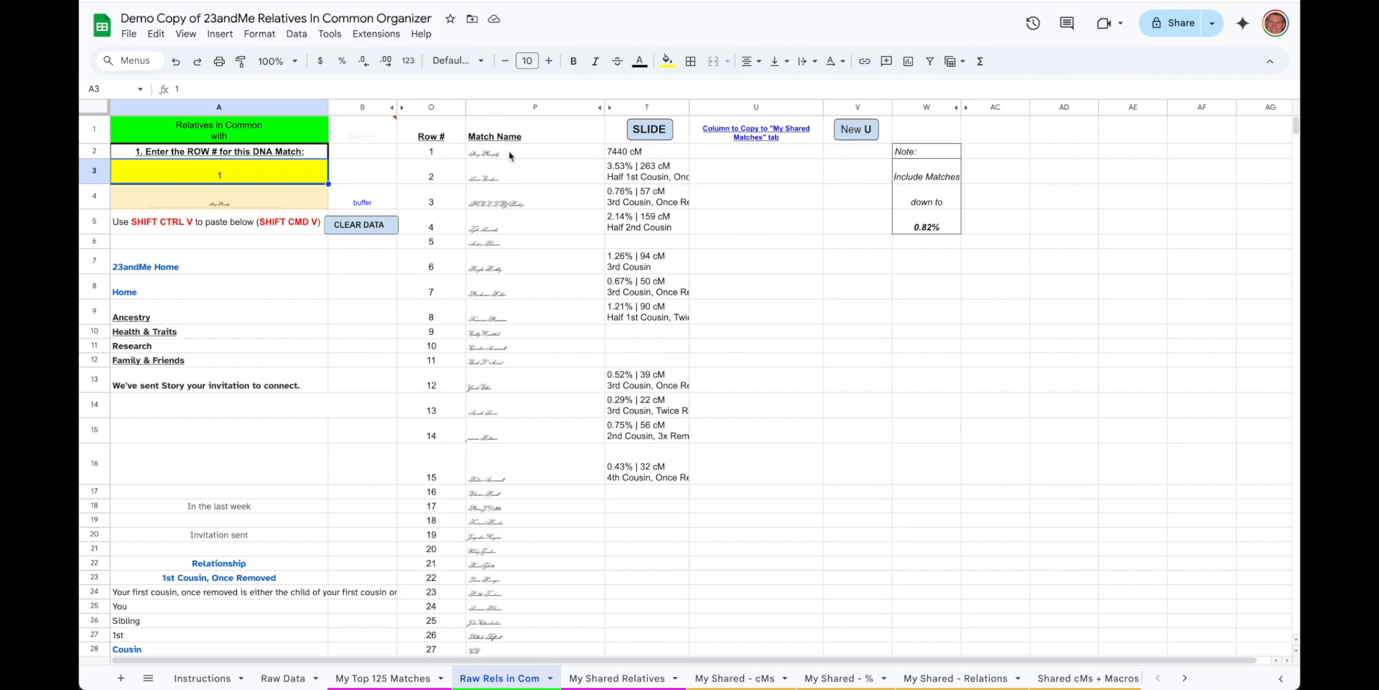
left_click(482, 155)
left_click(436, 158)
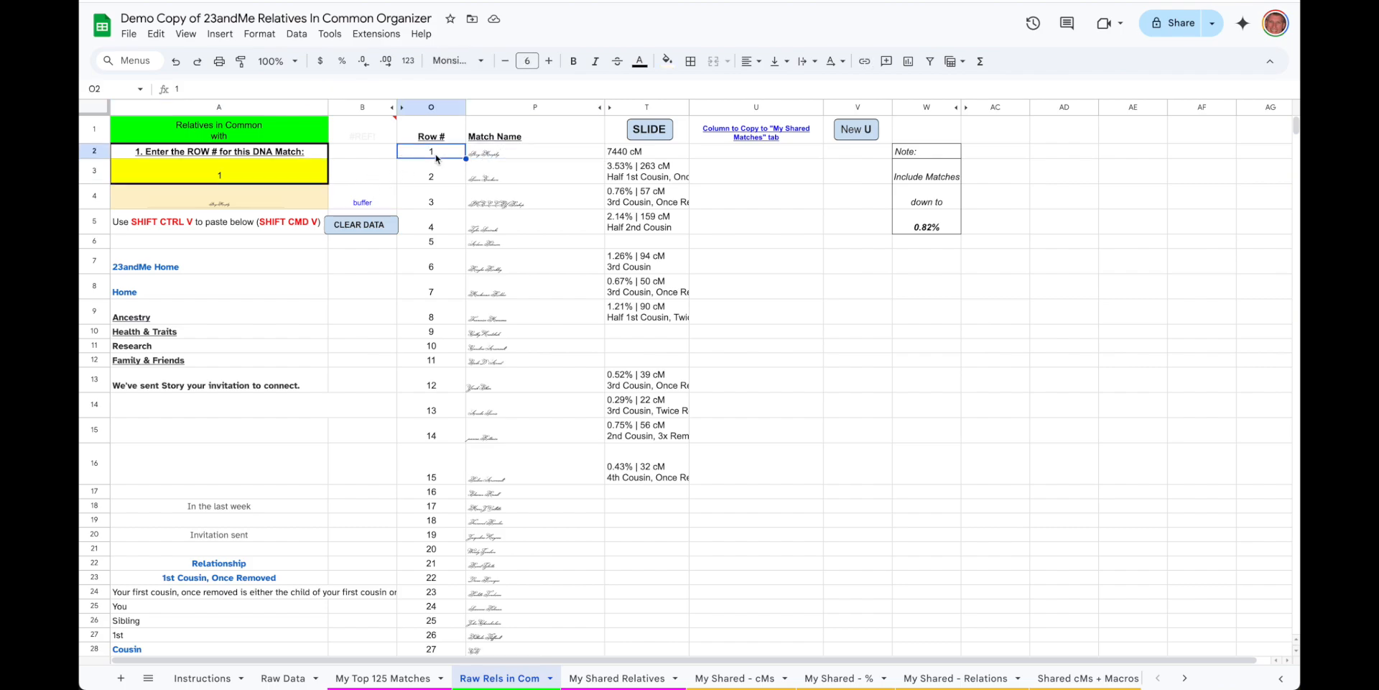
left_click(242, 175)
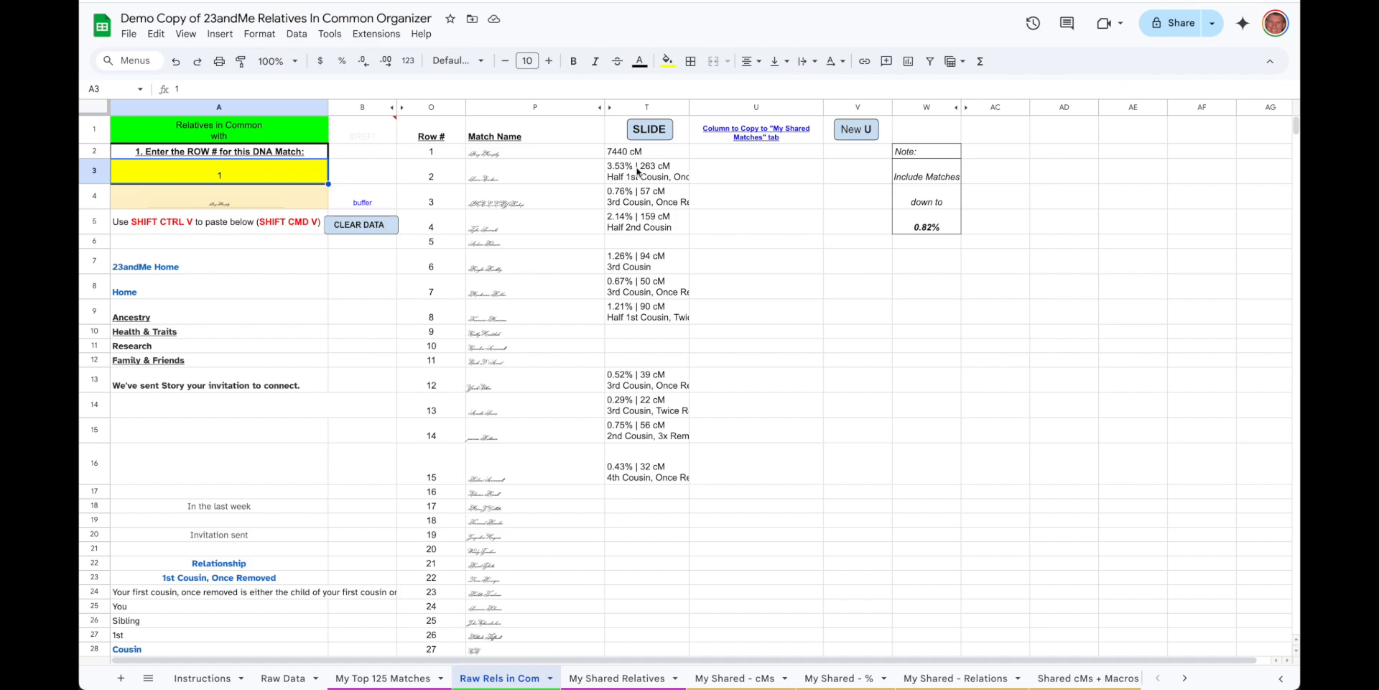
Step: Run the SLIDE script to transfer the column T results into column U, and inspect cells U3 and U4
left_click(780, 108)
left_click(651, 109)
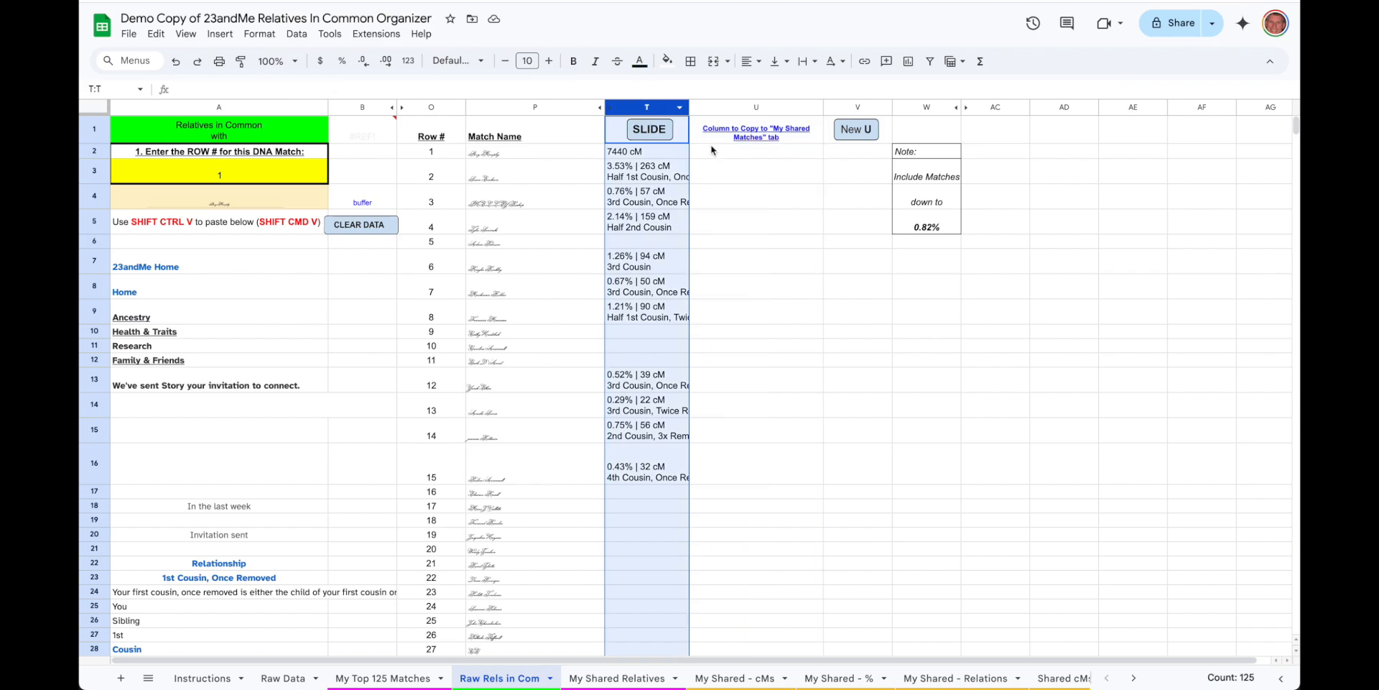
left_click(651, 130)
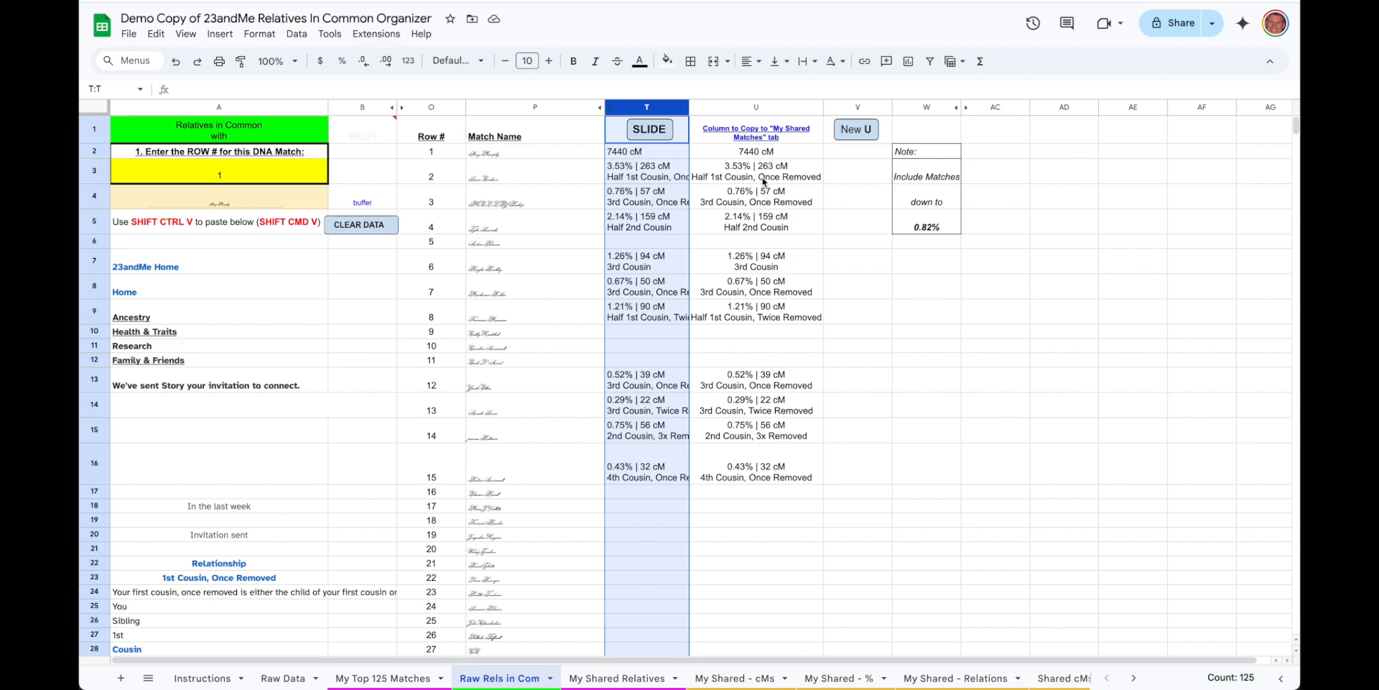
left_click(761, 172)
left_click(760, 200)
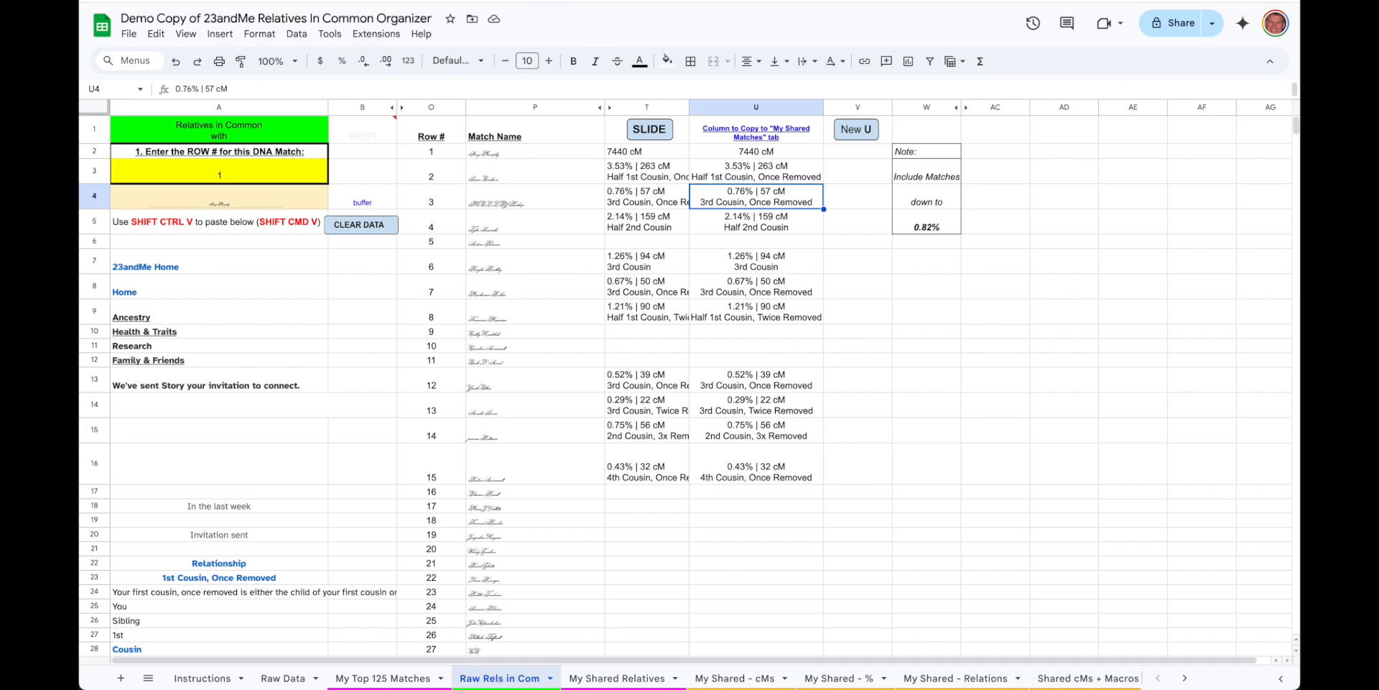
Step: Copy the match's profile page with the second page of Relatives in Common displayed, and return to the spreadsheet
left_click(648, 1)
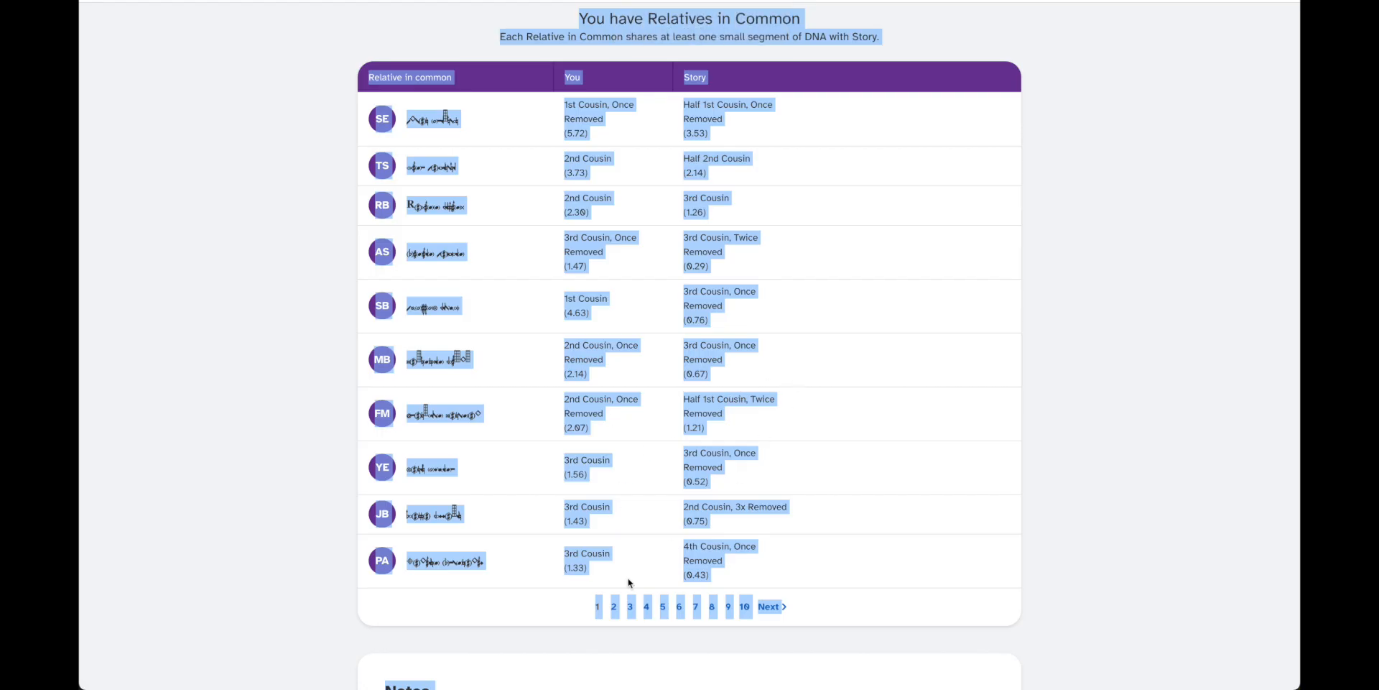
left_click(769, 606)
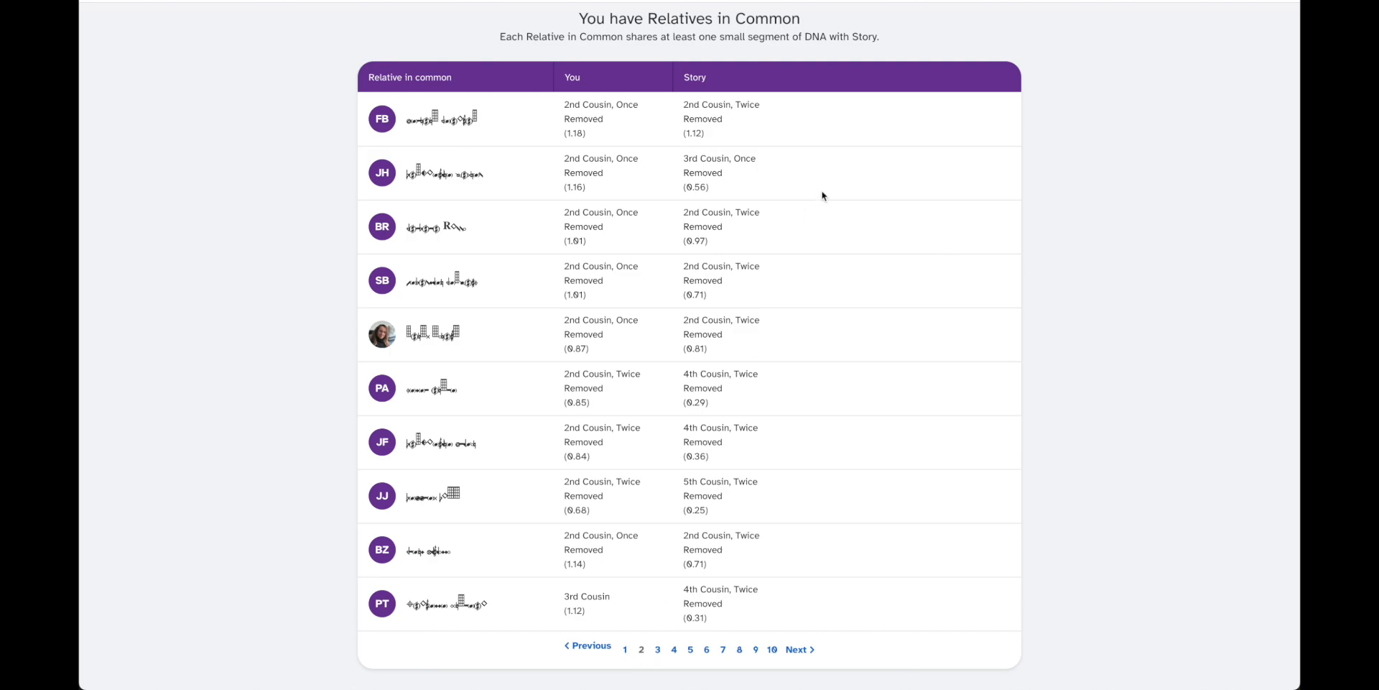
key("ctrl+a")
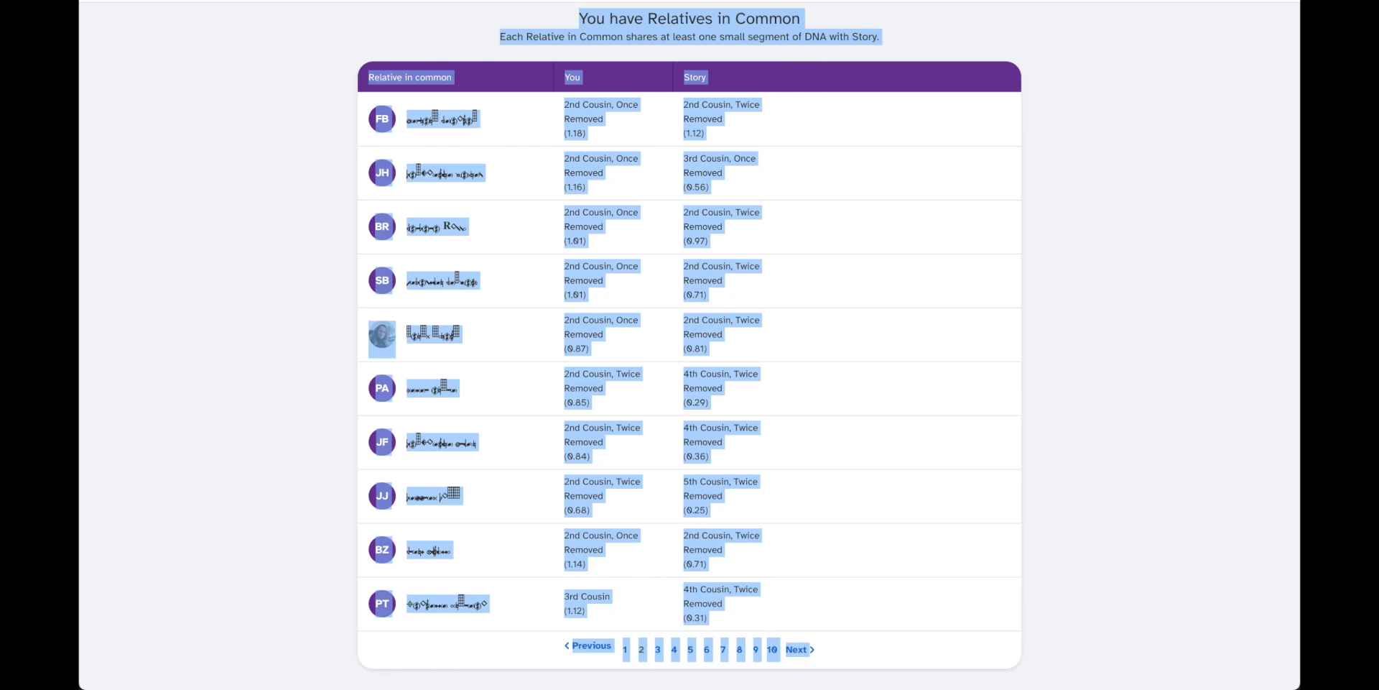
left_click(905, 0)
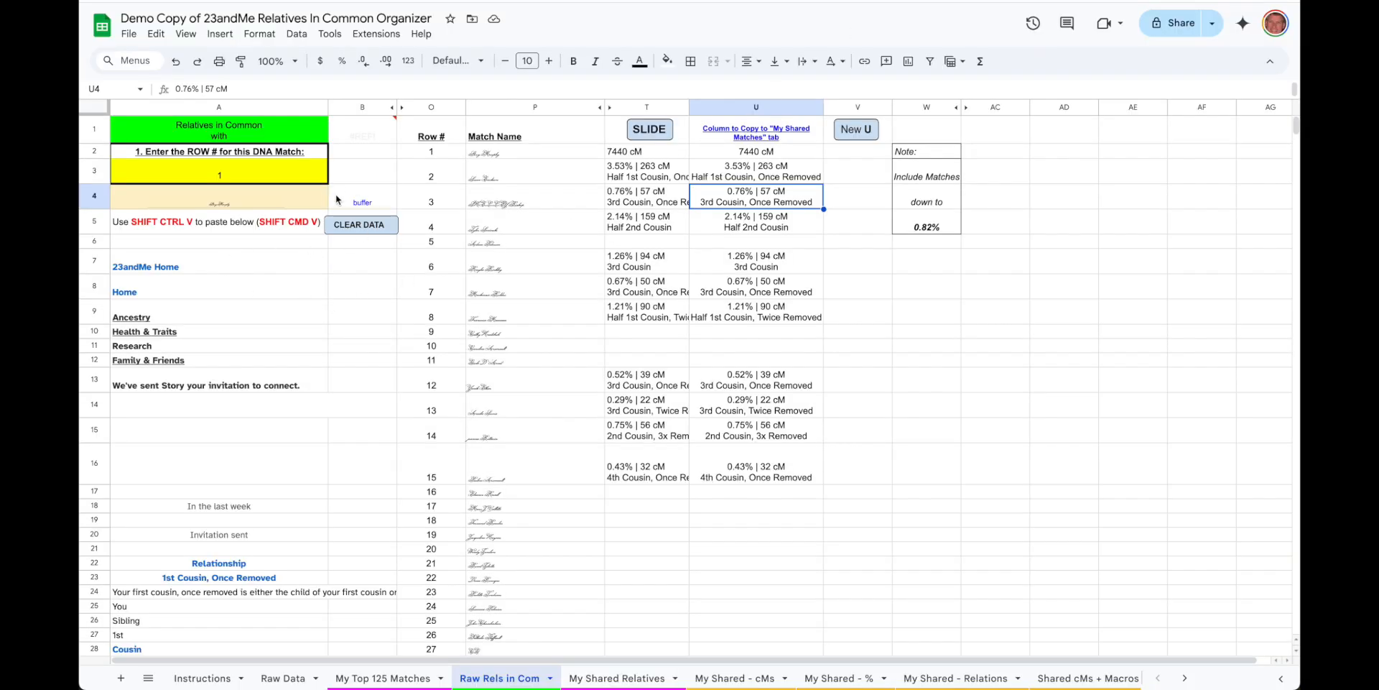
Step: Clear the pasted data from Raw Rels in Com and paste the newly copied page as values only at A6
left_click(356, 230)
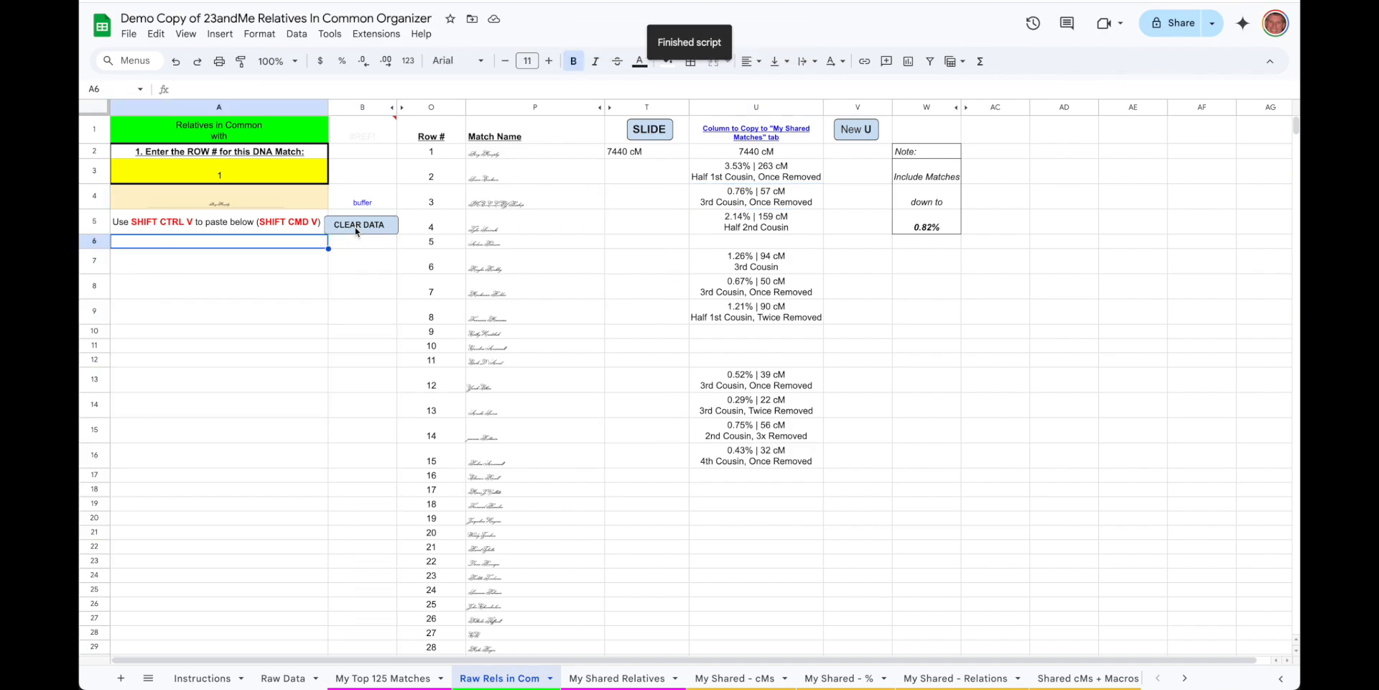
left_click(158, 257)
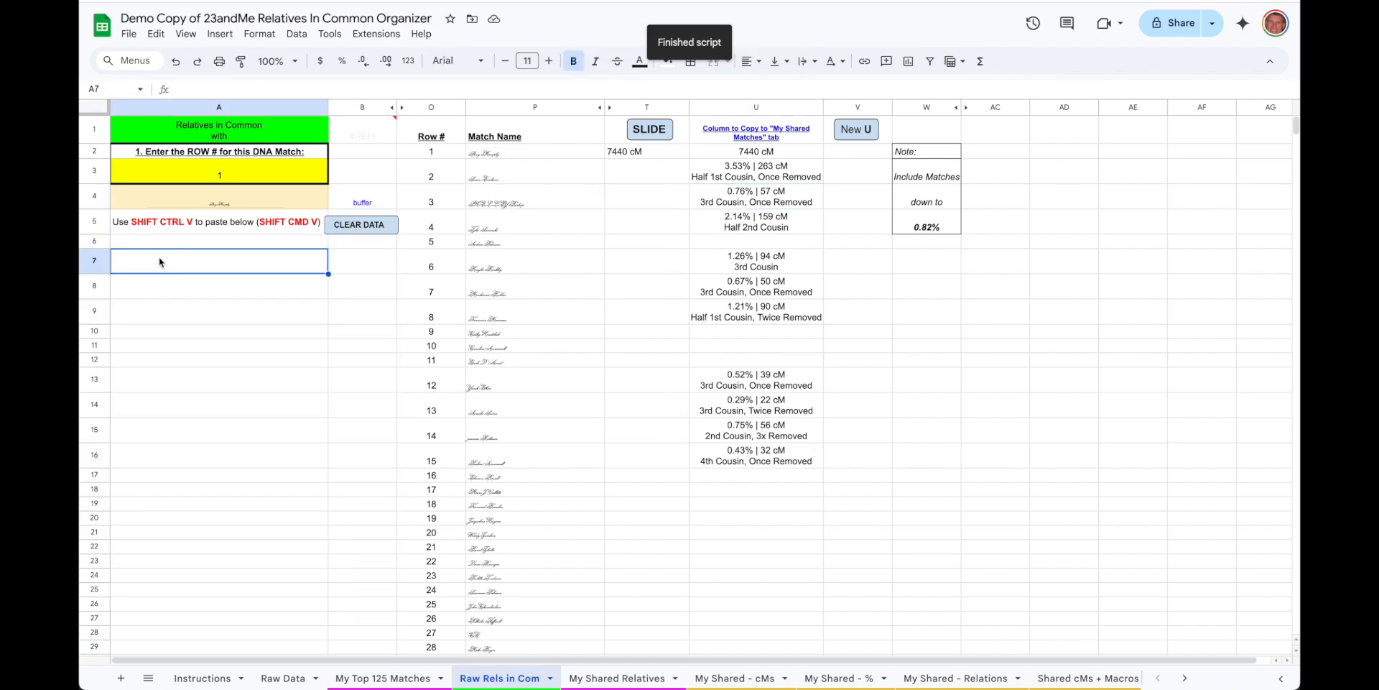
left_click(159, 246)
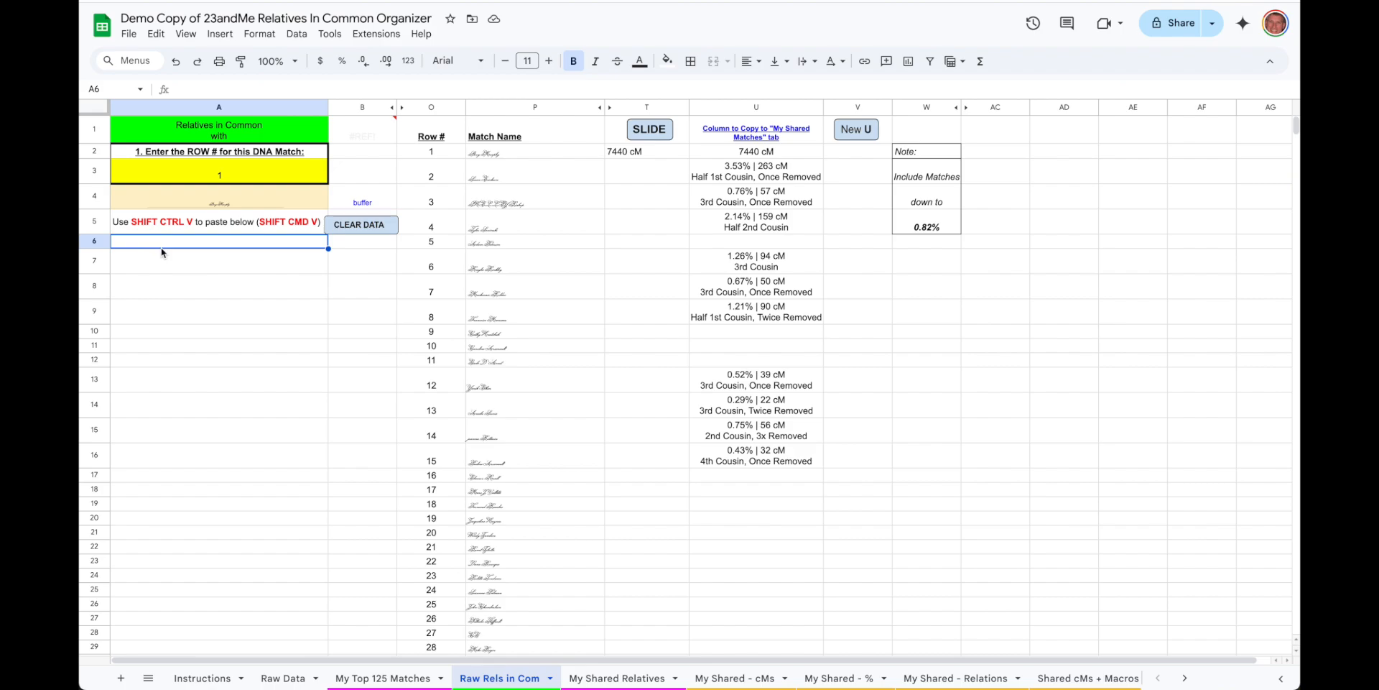
left_click(156, 34)
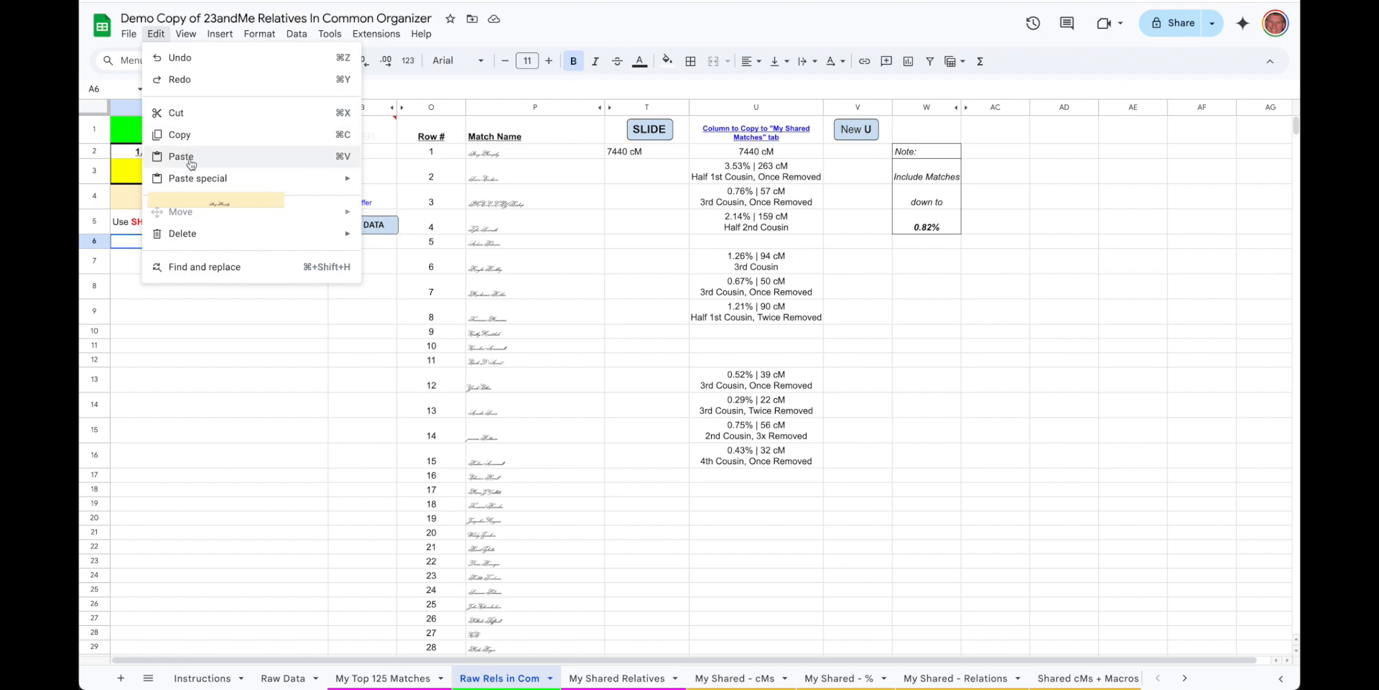
mouse_move(198, 181)
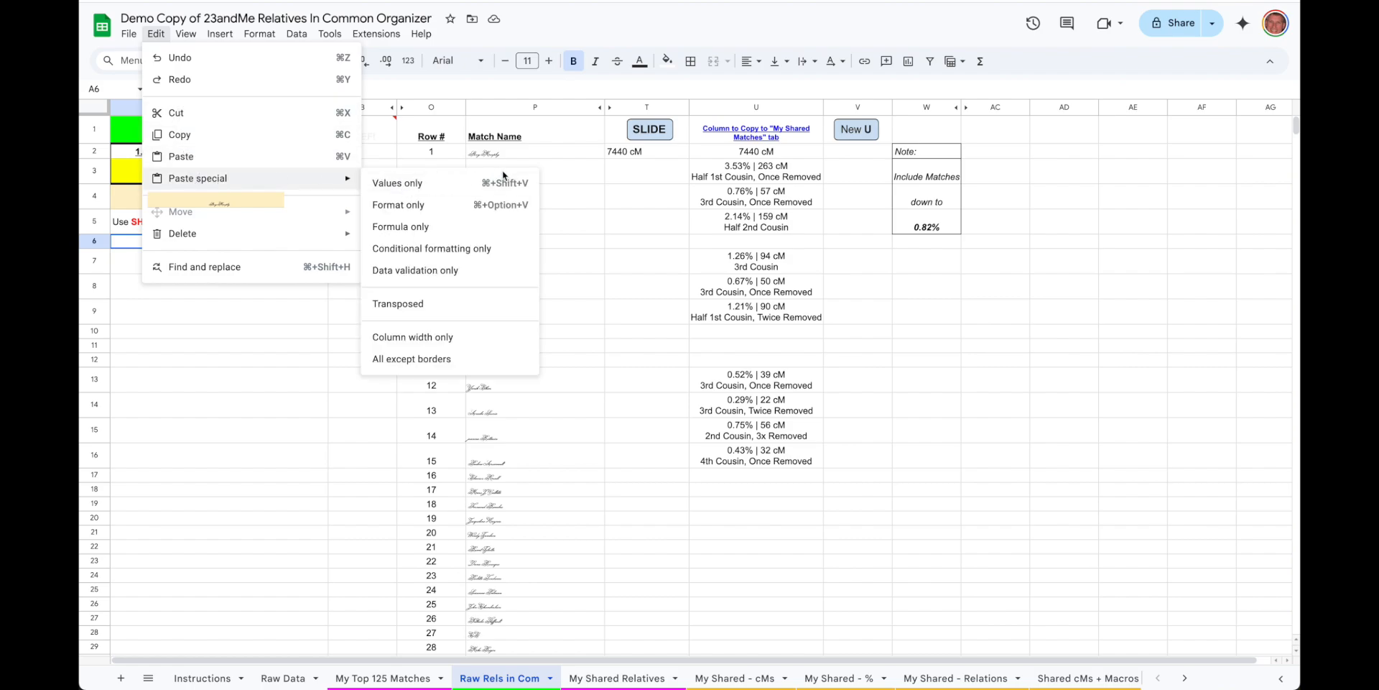
left_click(469, 191)
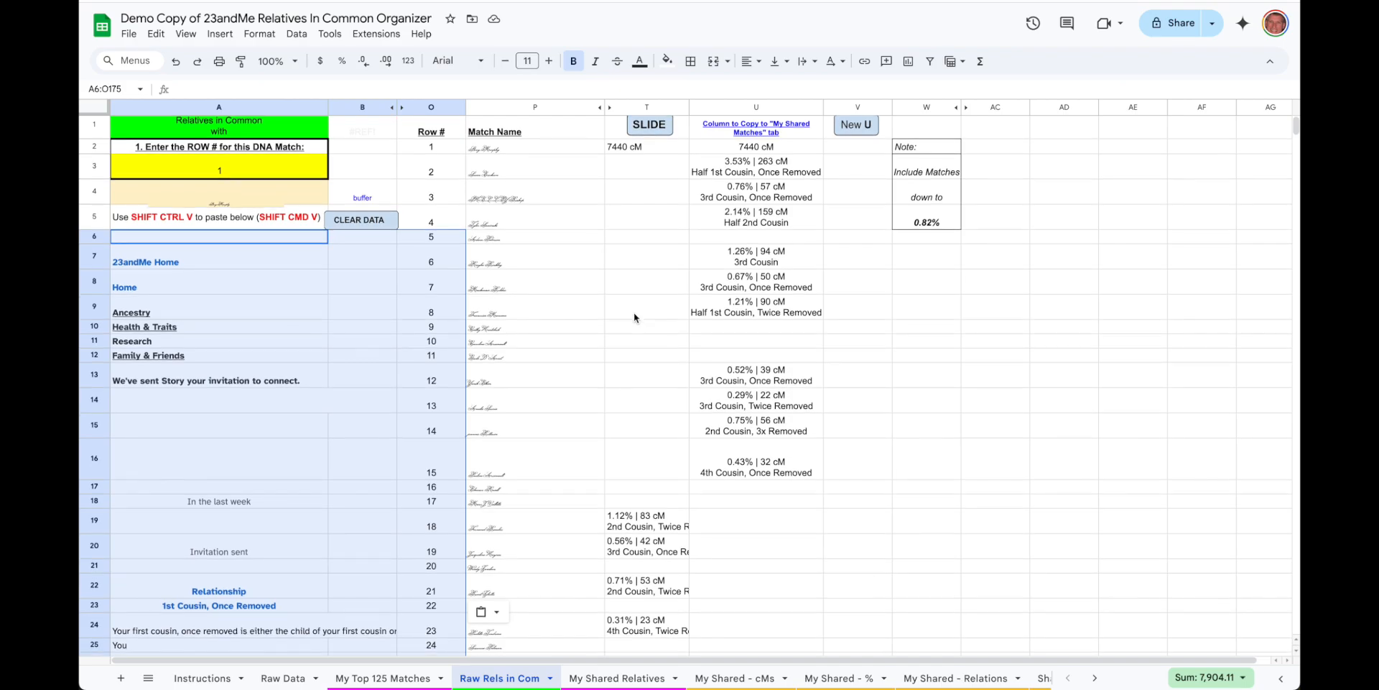
Step: Review the new shared DNA and relationship entries in column T down to about row 50
scroll(634, 311, "down", 3)
scroll(634, 312, "down", 2)
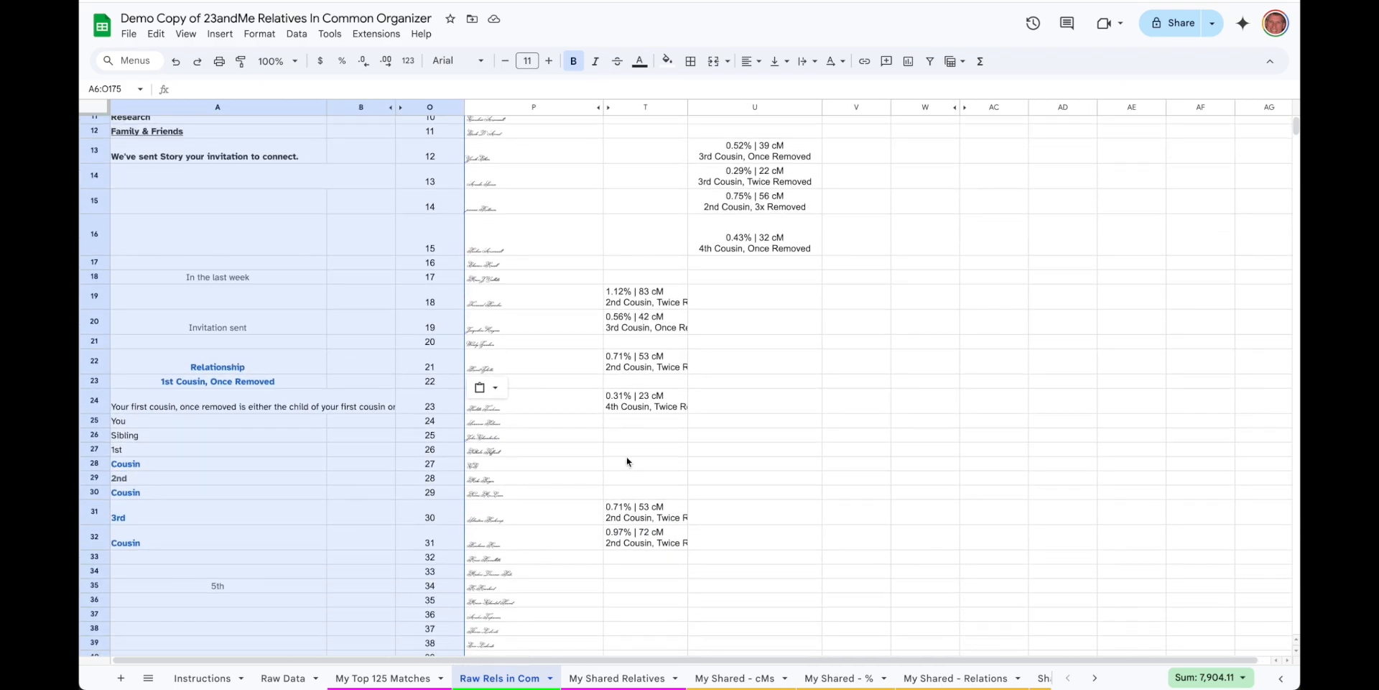
scroll(627, 462, "down", 5)
scroll(626, 462, "up", 5)
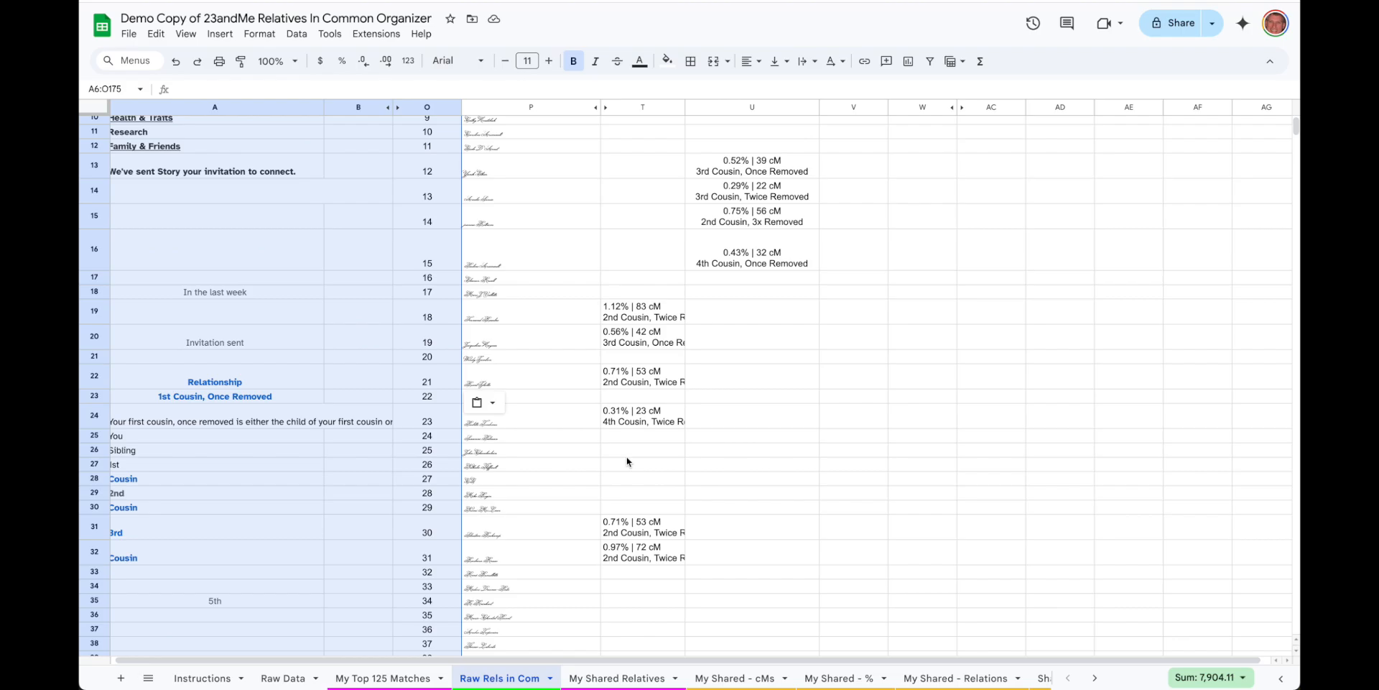
scroll(627, 462, "up", 1)
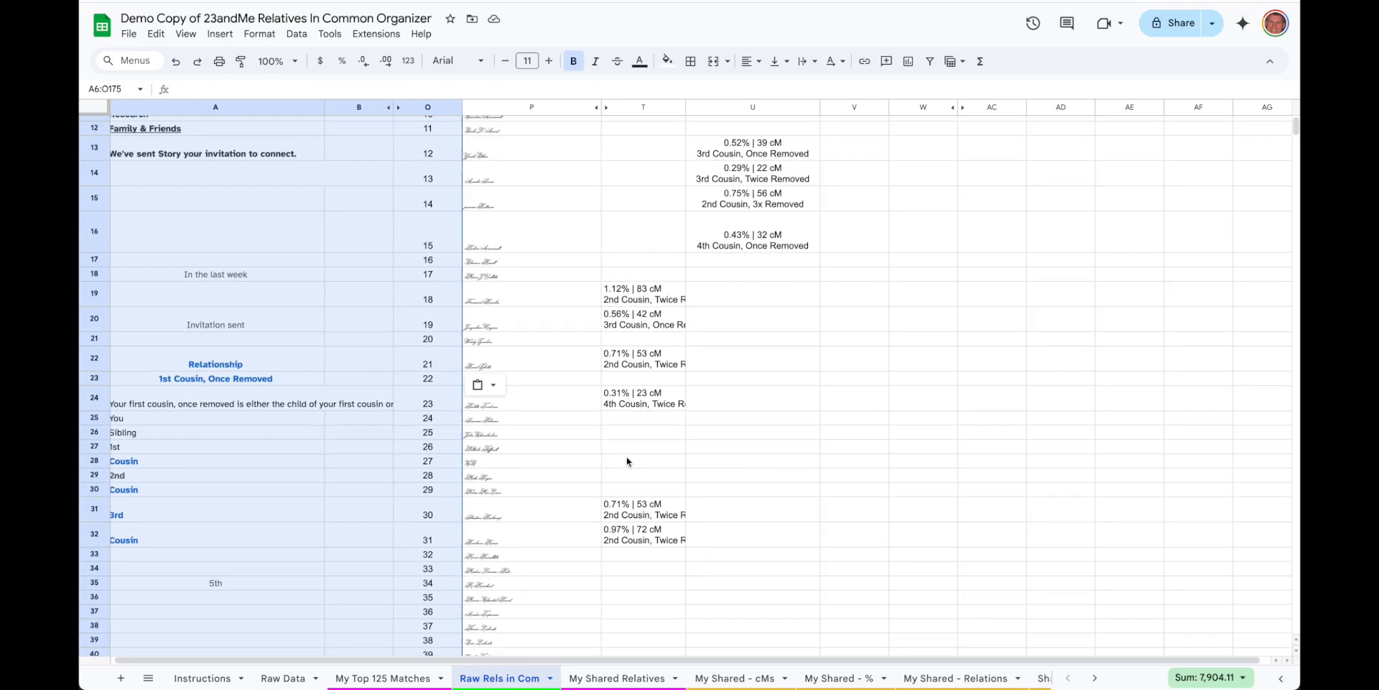
scroll(627, 462, "down", 2)
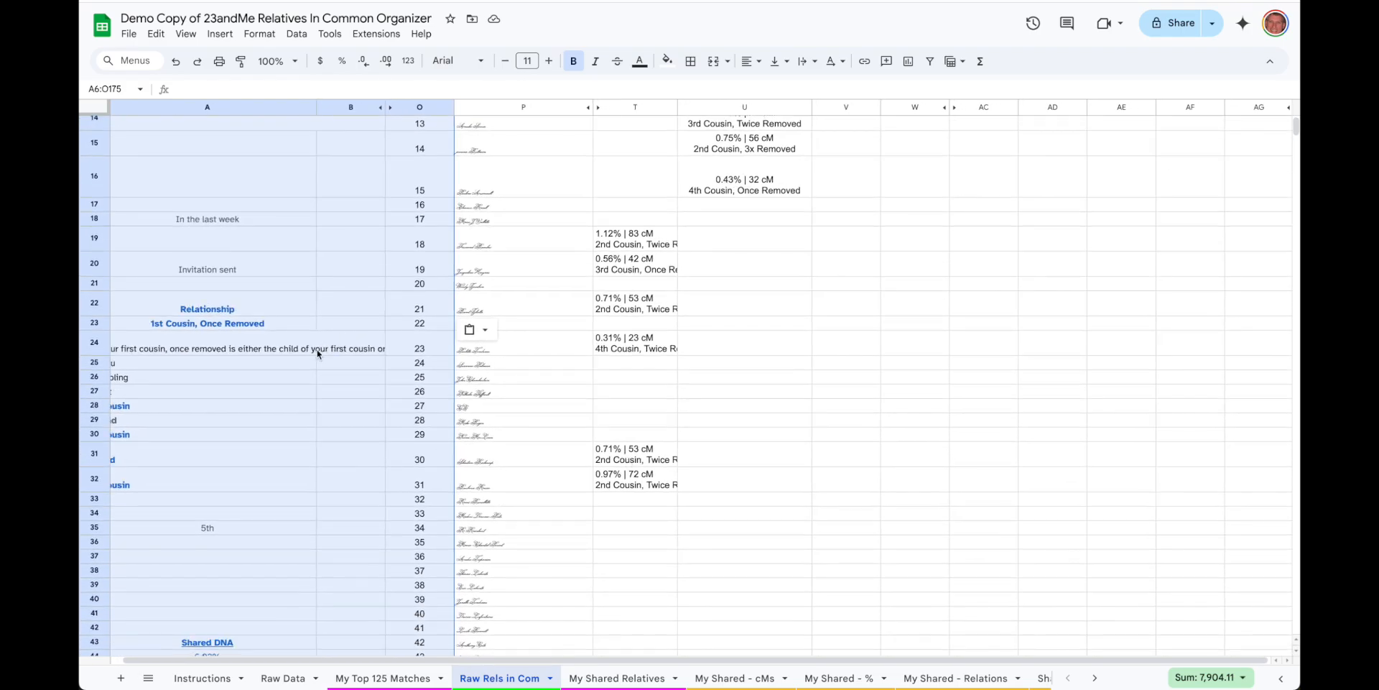
scroll(631, 255, "down", 2)
scroll(630, 255, "left", 1)
scroll(631, 255, "down", 12)
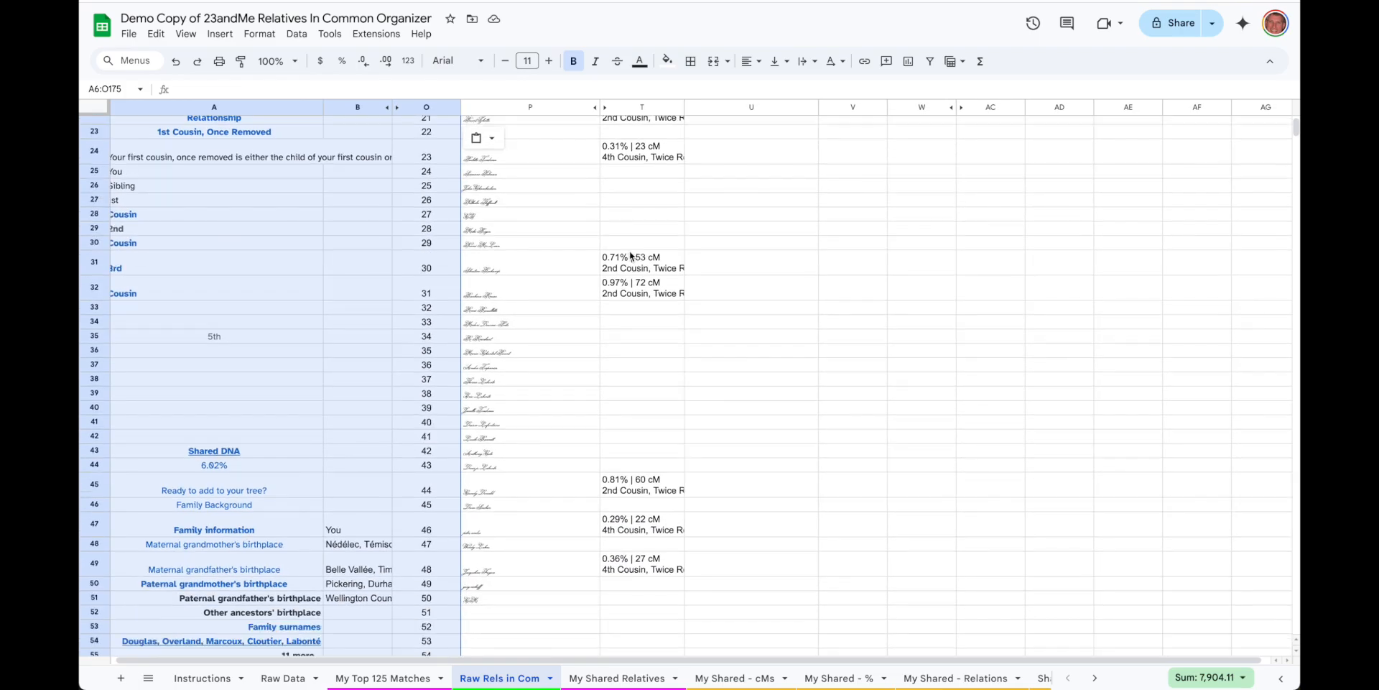
Step: Run the SLIDE script to add the second page's results from column T to column U
scroll(631, 255, "up", 17)
scroll(630, 255, "up", 2)
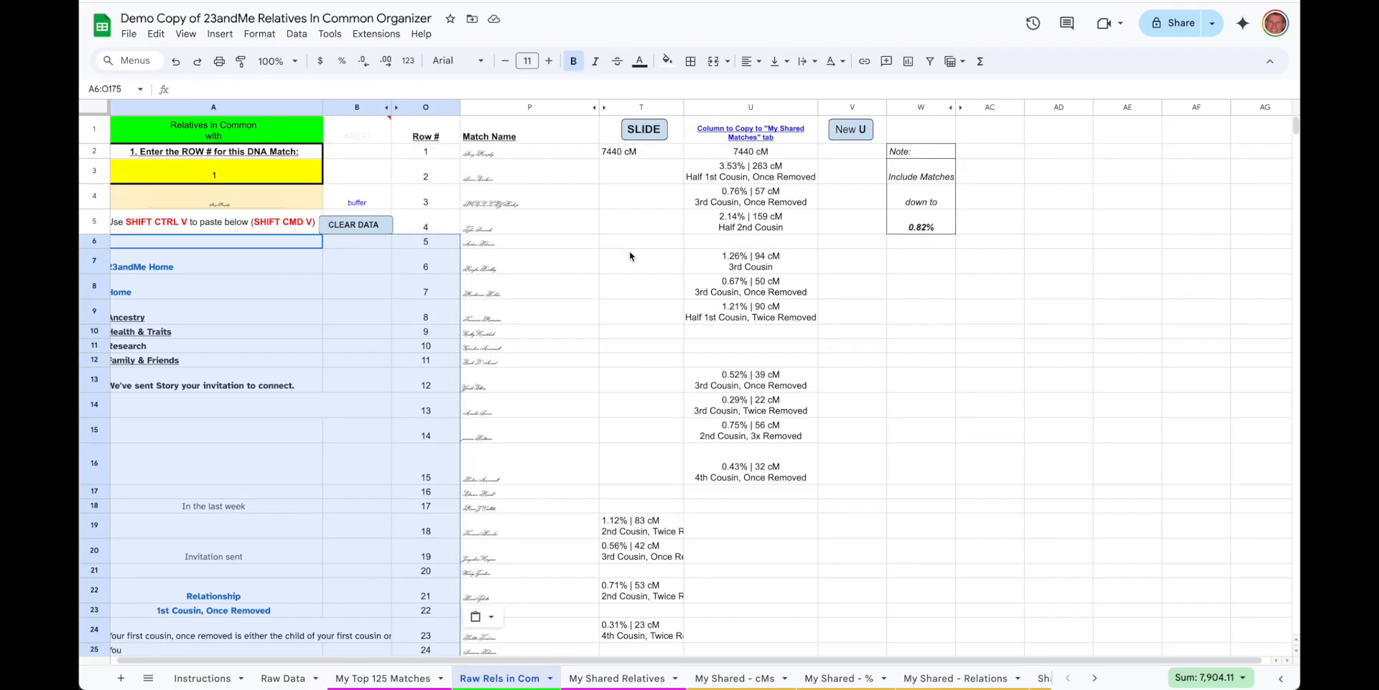
left_click(643, 131)
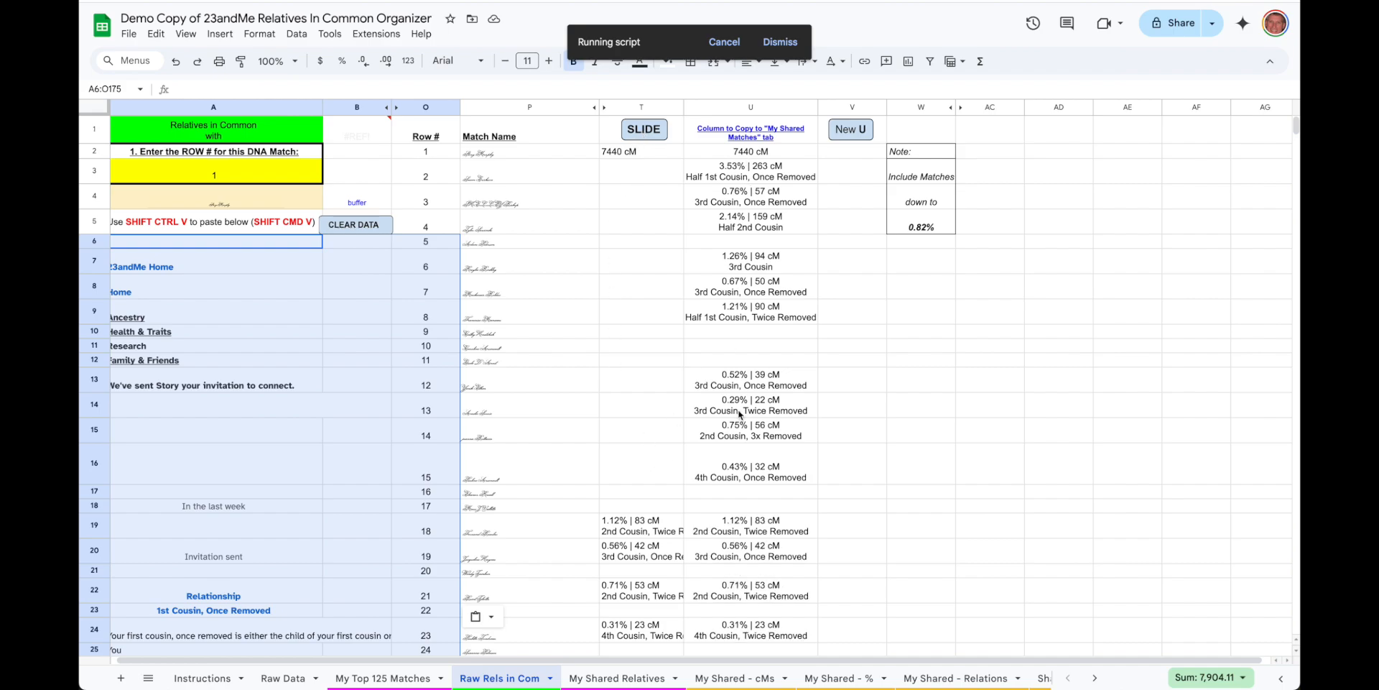
Step: Review the column U entries down to about row 50 and the note in column W on the lowest match percentage to include
scroll(740, 414, "down", 5)
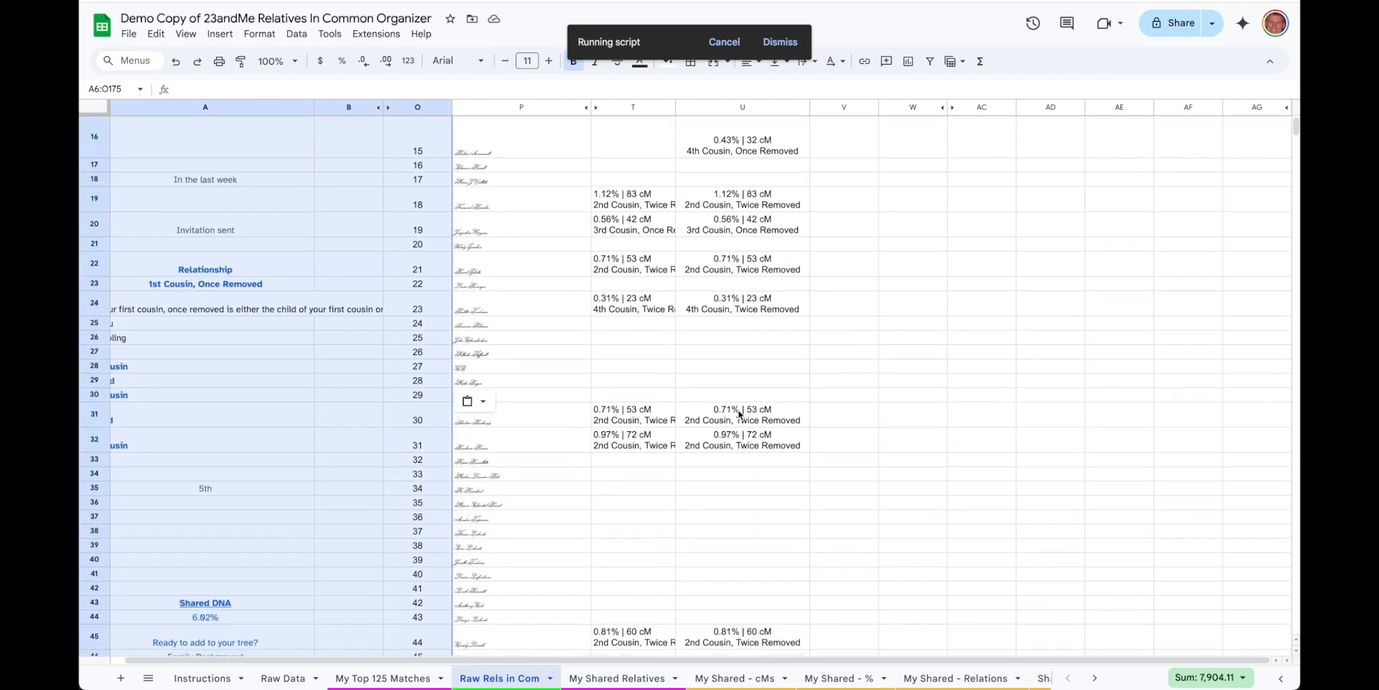
scroll(740, 415, "down", 3)
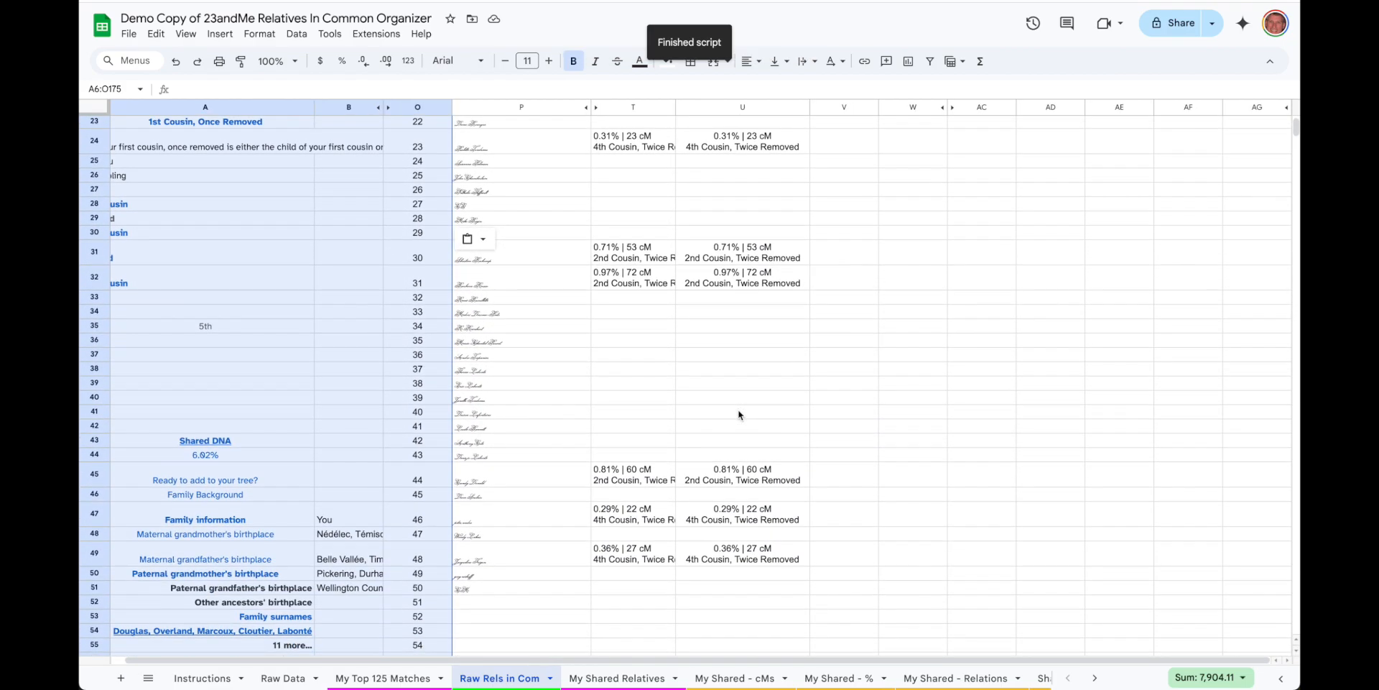
scroll(740, 415, "up", 8)
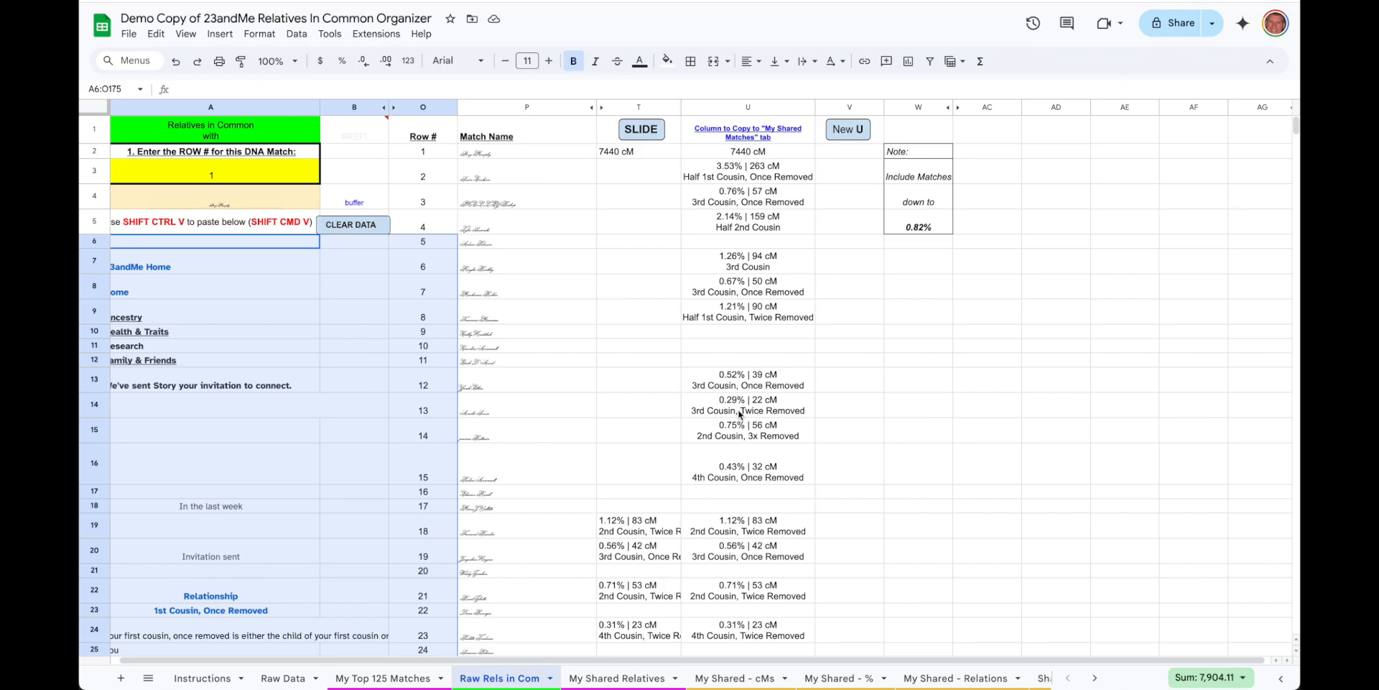
left_click(922, 211)
left_click(918, 226)
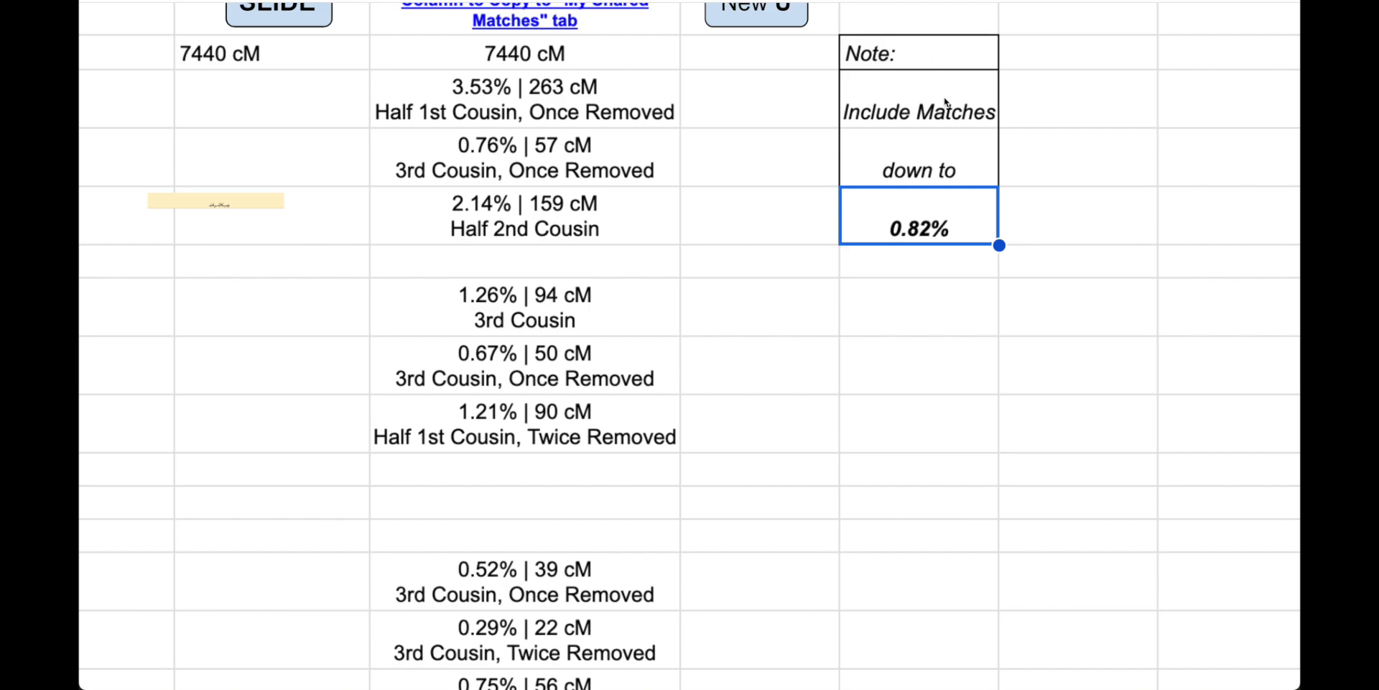
left_click(942, 117)
left_click(936, 227)
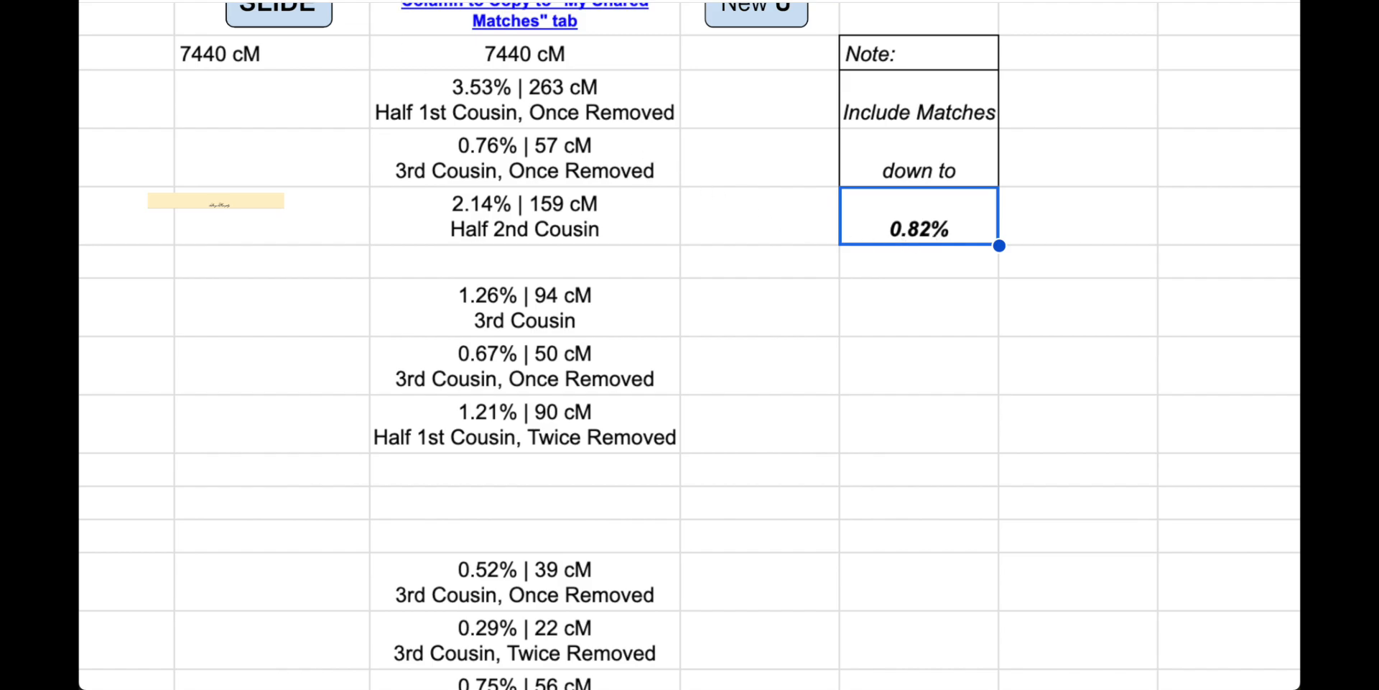
Step: Switch to 23andMe, copy the match's profile page with the third page of Relatives in Common displayed, and return to the spreadsheet
left_click(431, 2)
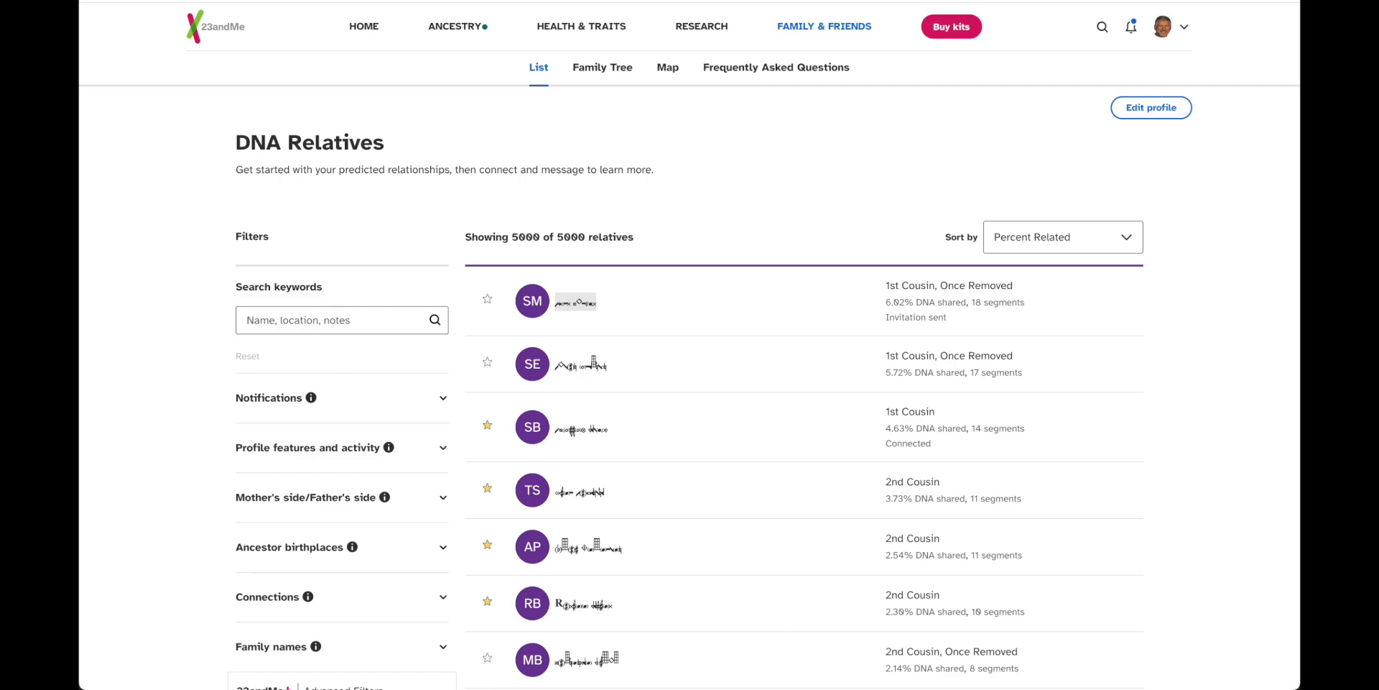
scroll(630, 517, "down", 7)
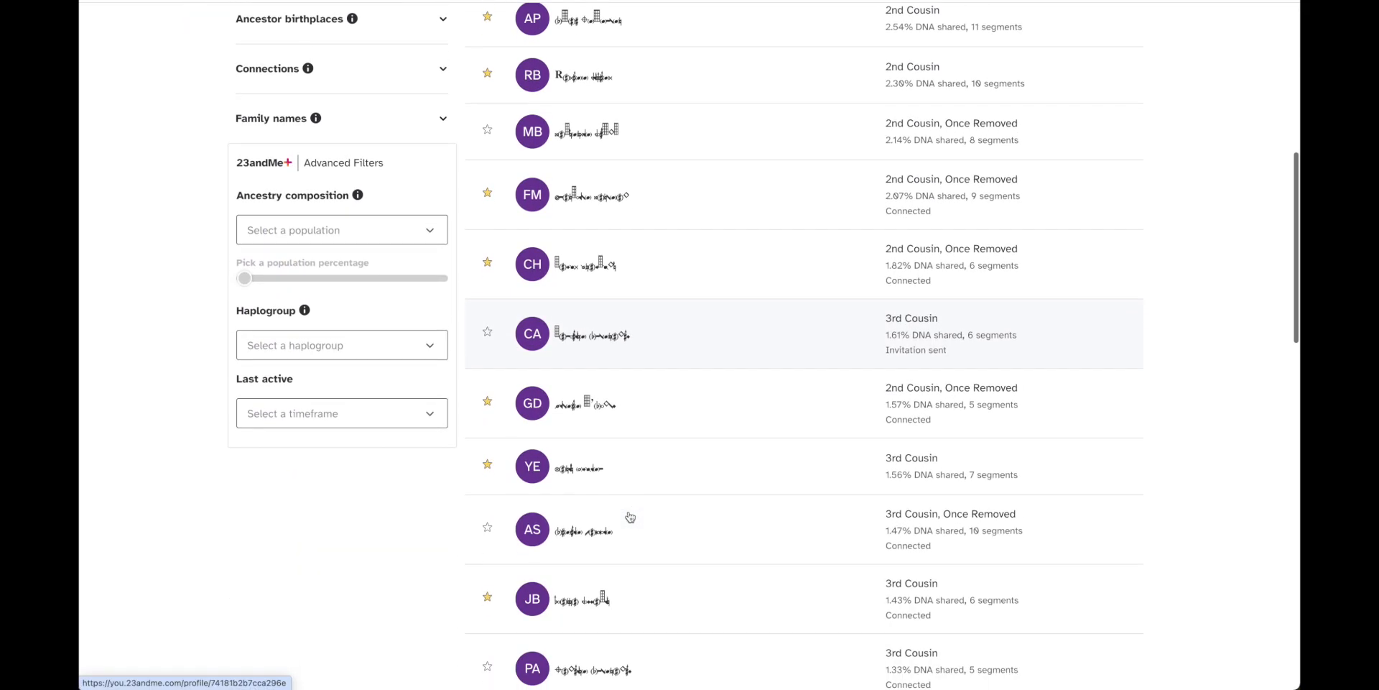
scroll(630, 517, "up", 3)
left_click(630, 516)
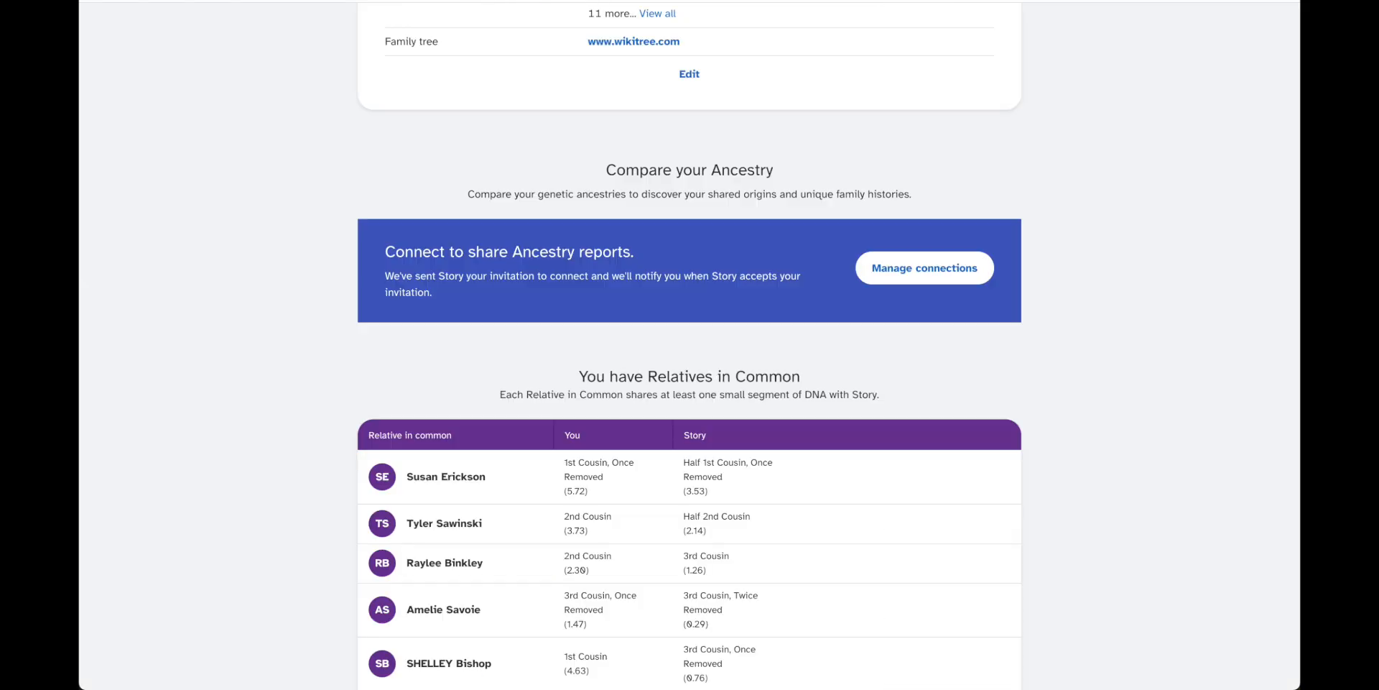
scroll(638, 274, "down", 7)
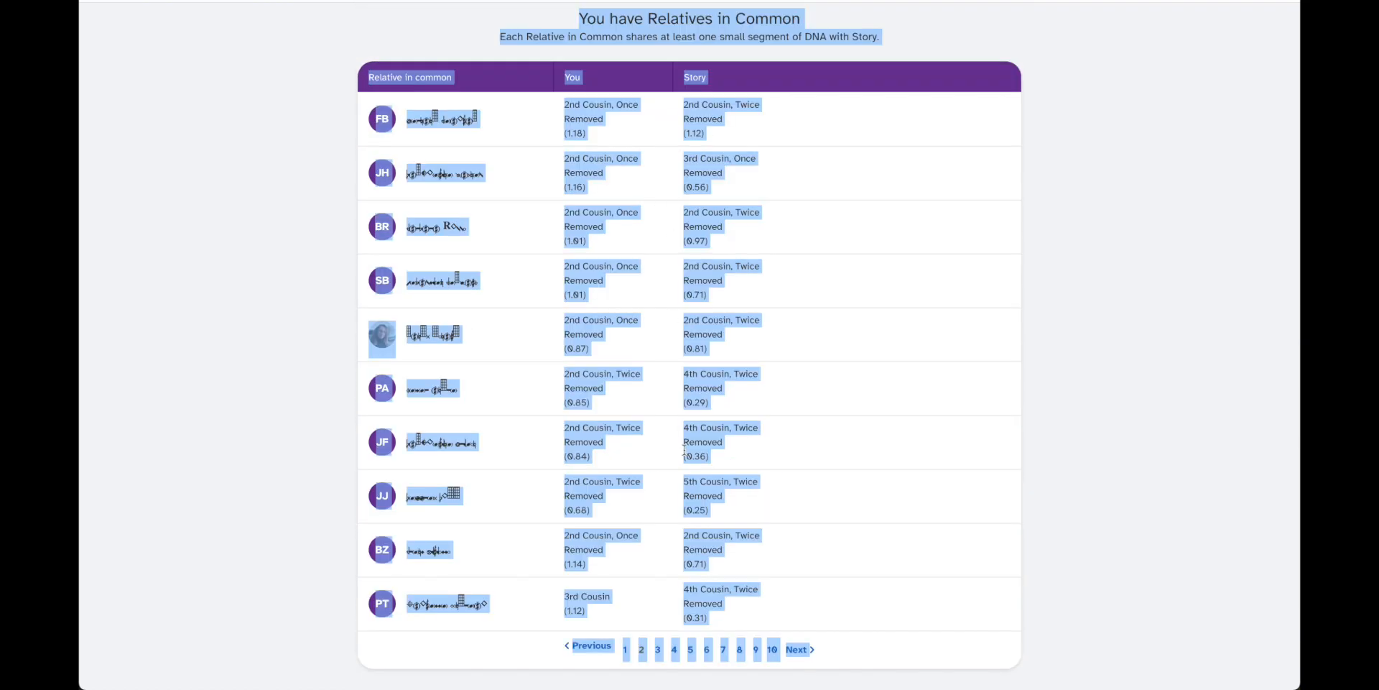
scroll(697, 451, "down", 1)
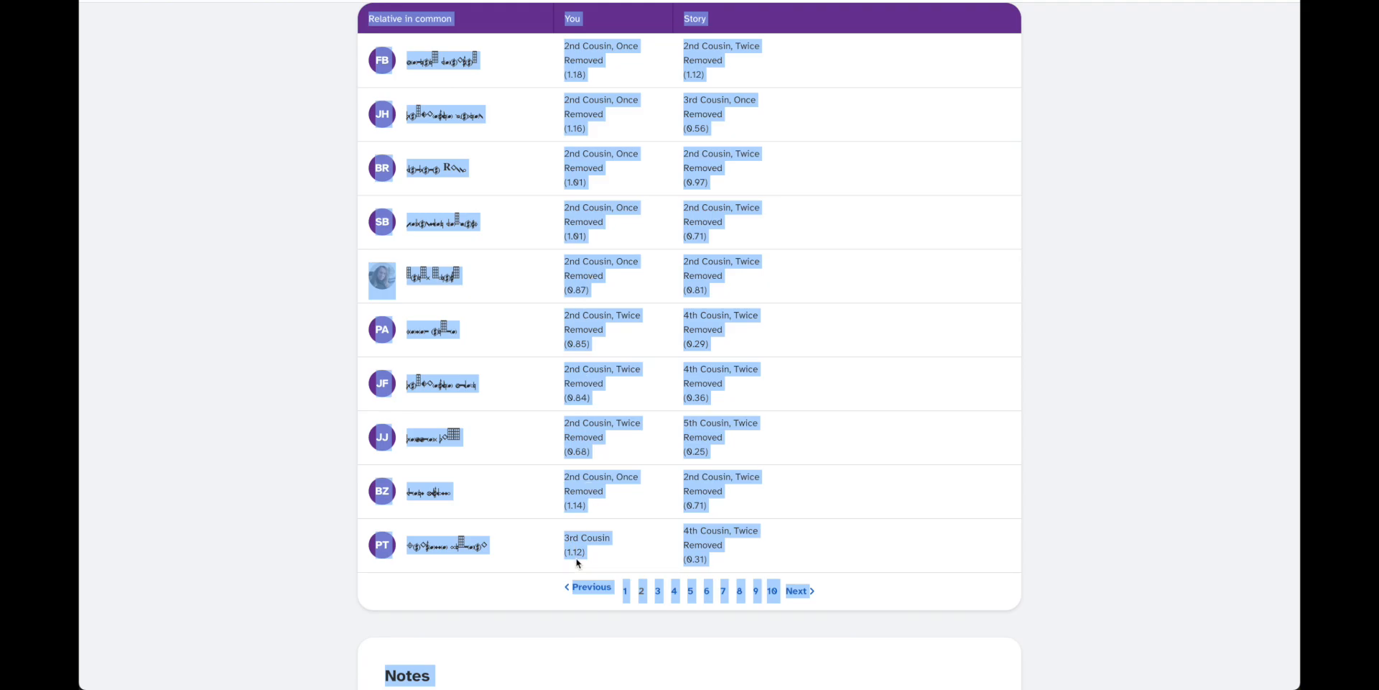
left_click(799, 592)
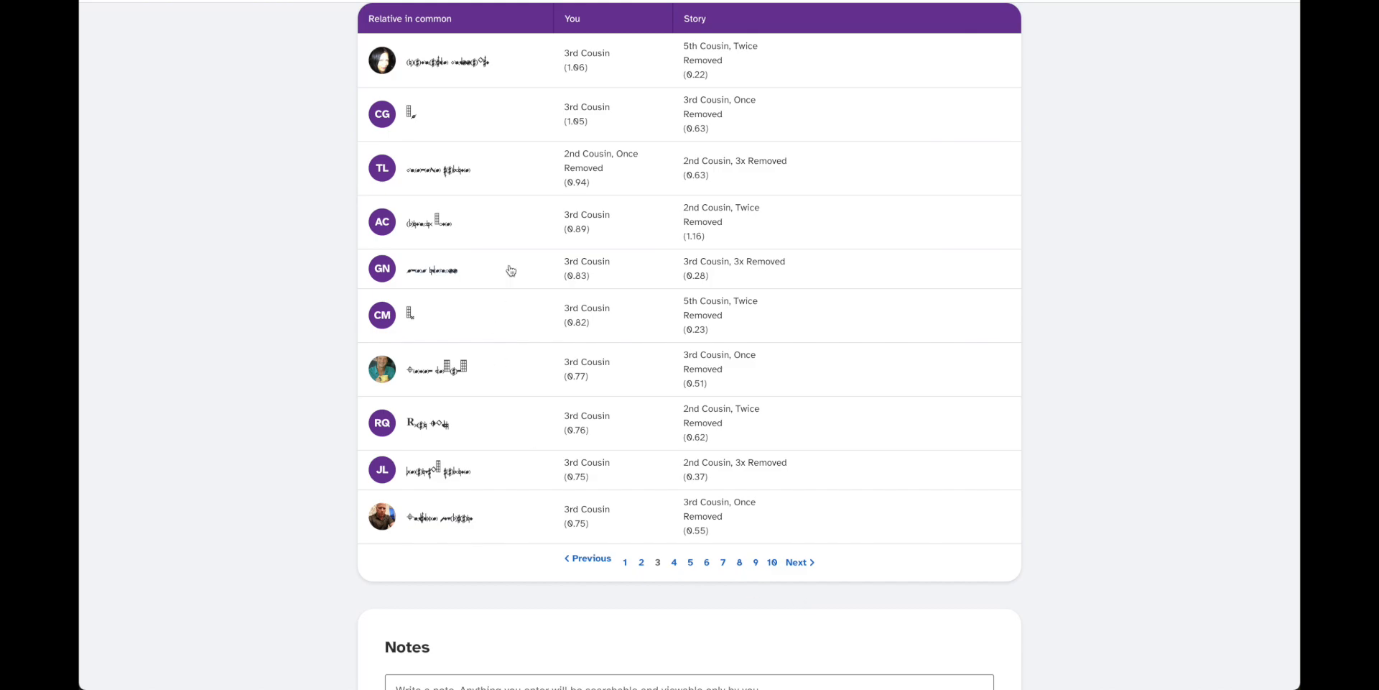
key("ctrl+a")
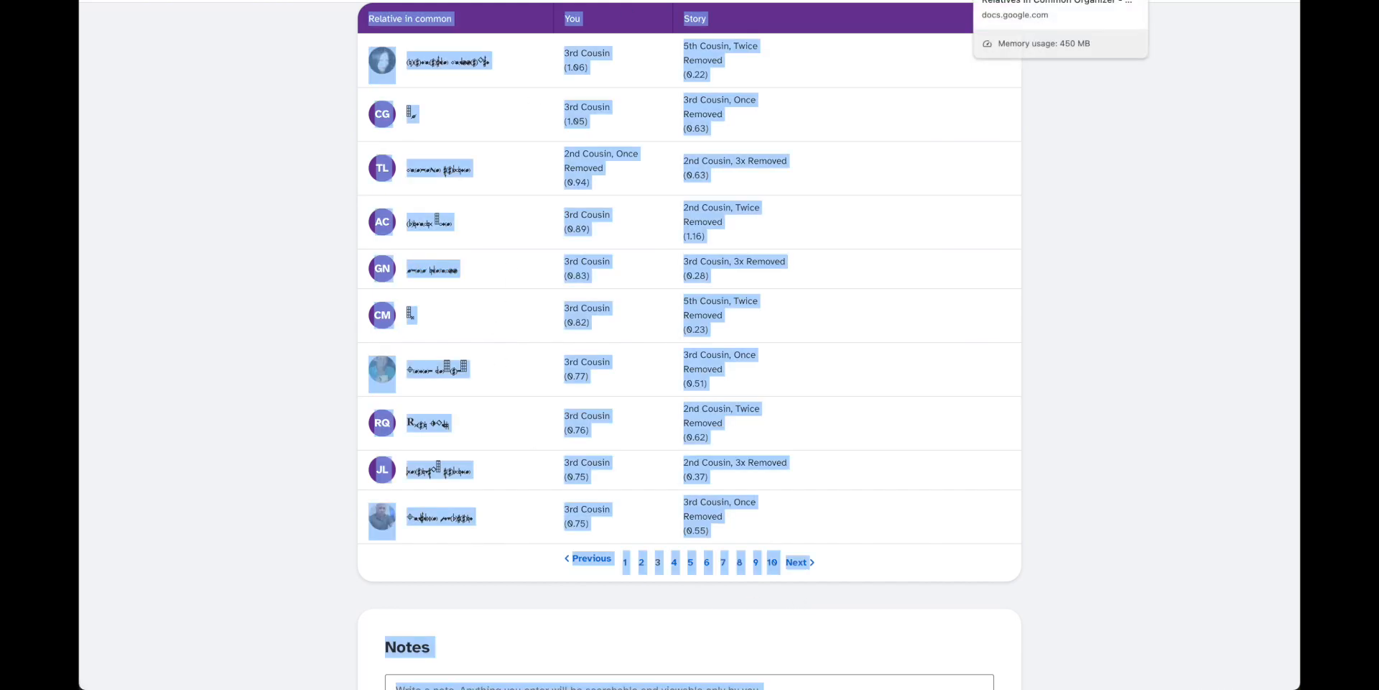
left_click(887, 0)
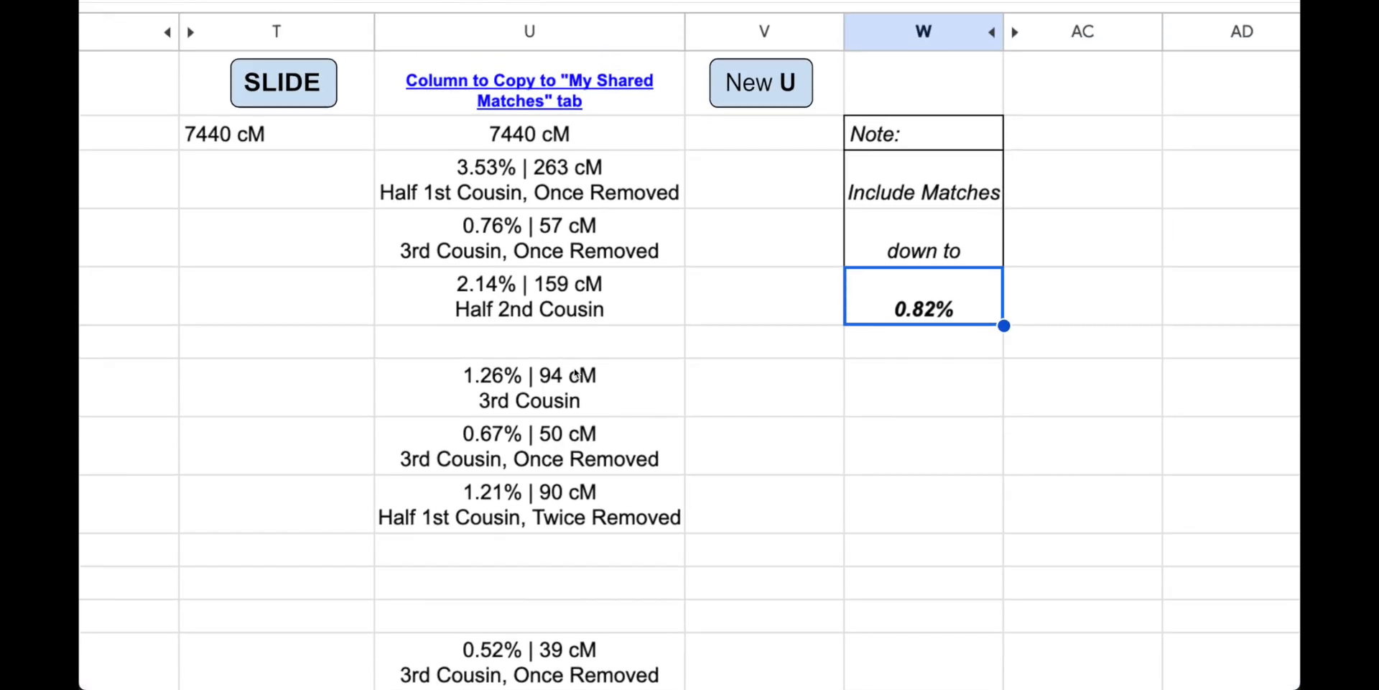
Step: Paste the copied third page of Relatives in Common as values only at A6 of Raw Rels in Com
left_click(678, 295)
scroll(679, 291, "down", 3)
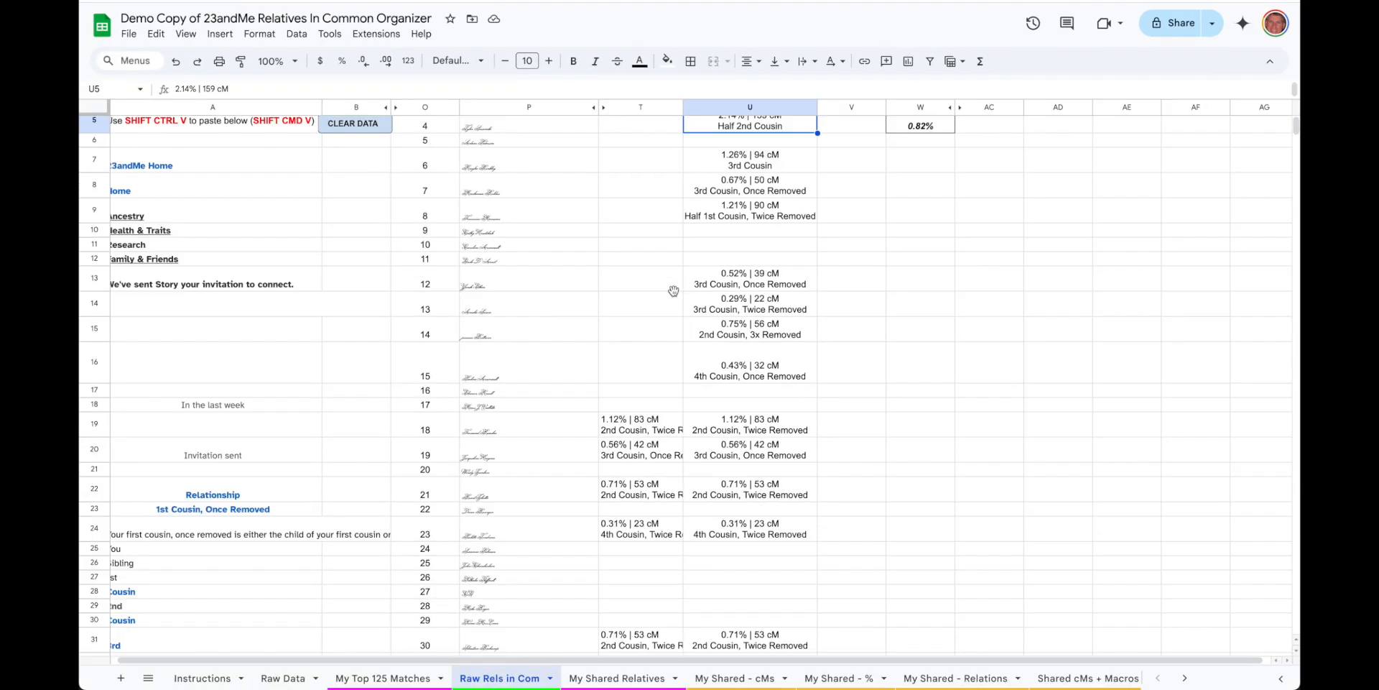
left_click(673, 287)
scroll(673, 291, "down", 2)
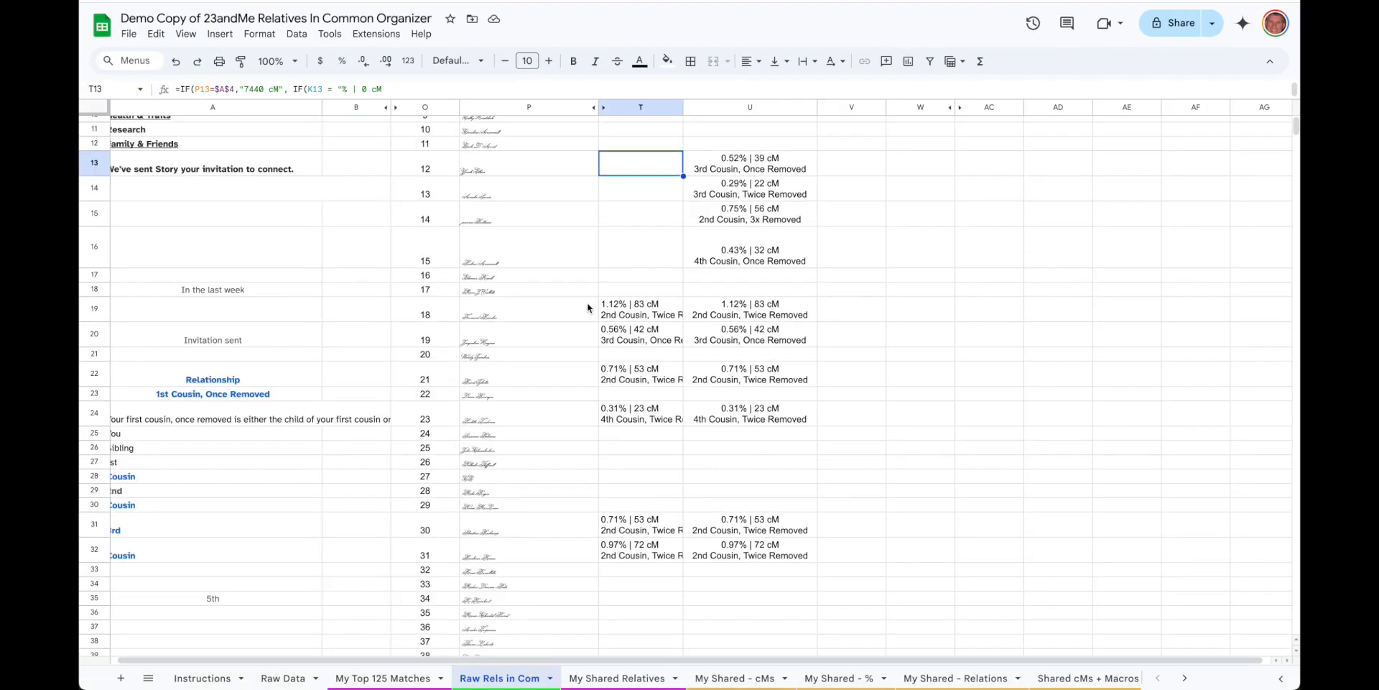
scroll(589, 305, "up", 5)
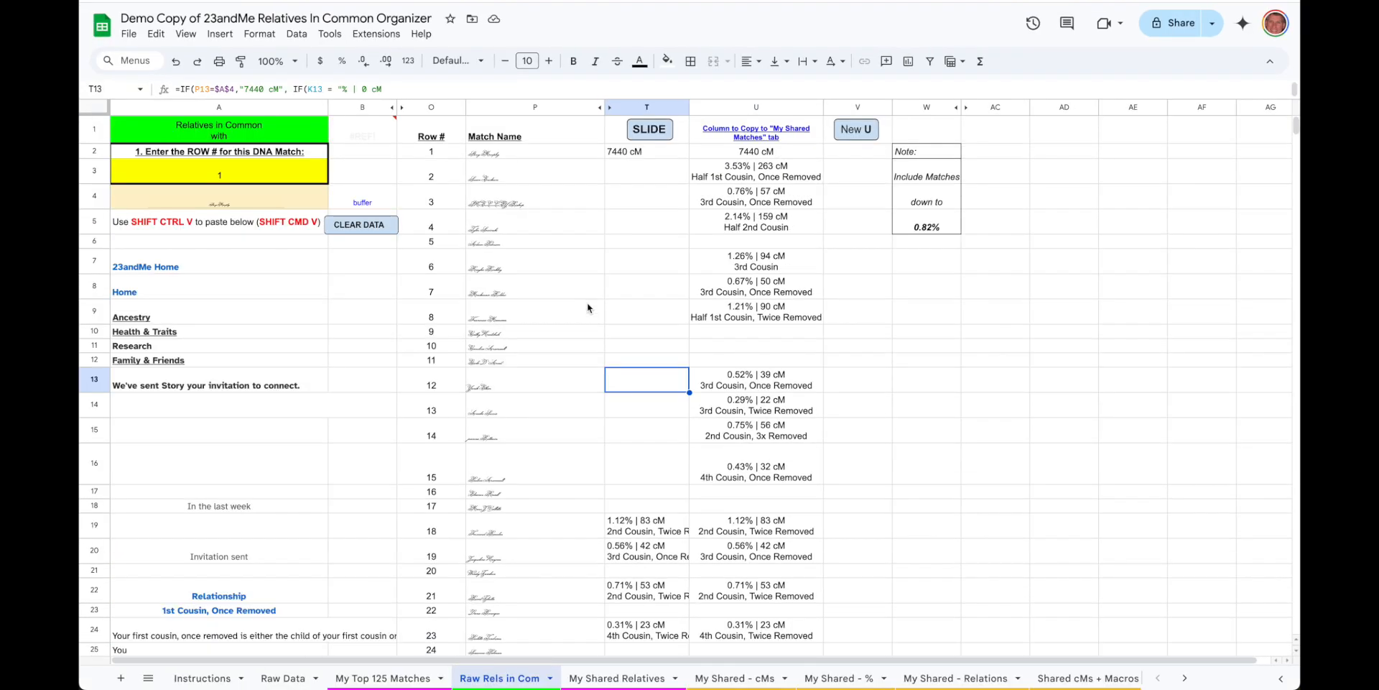
left_click(176, 247)
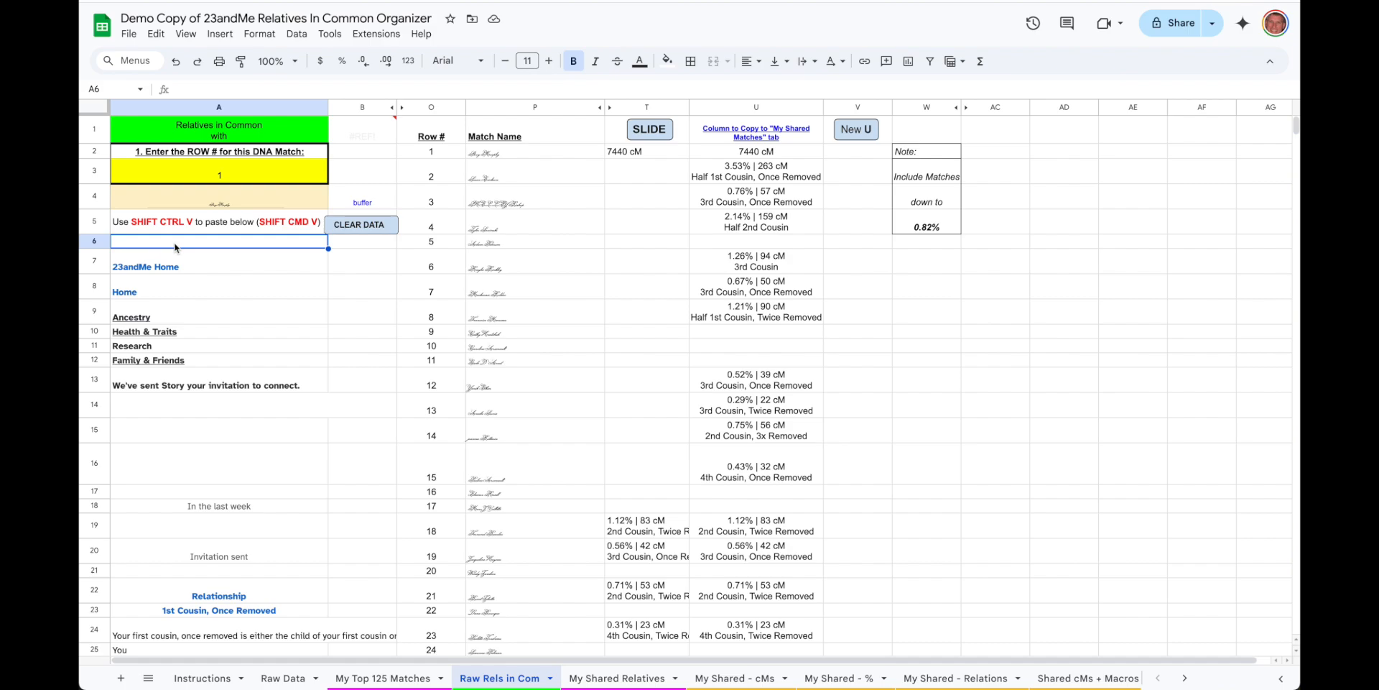
key("ctrl+shift+v")
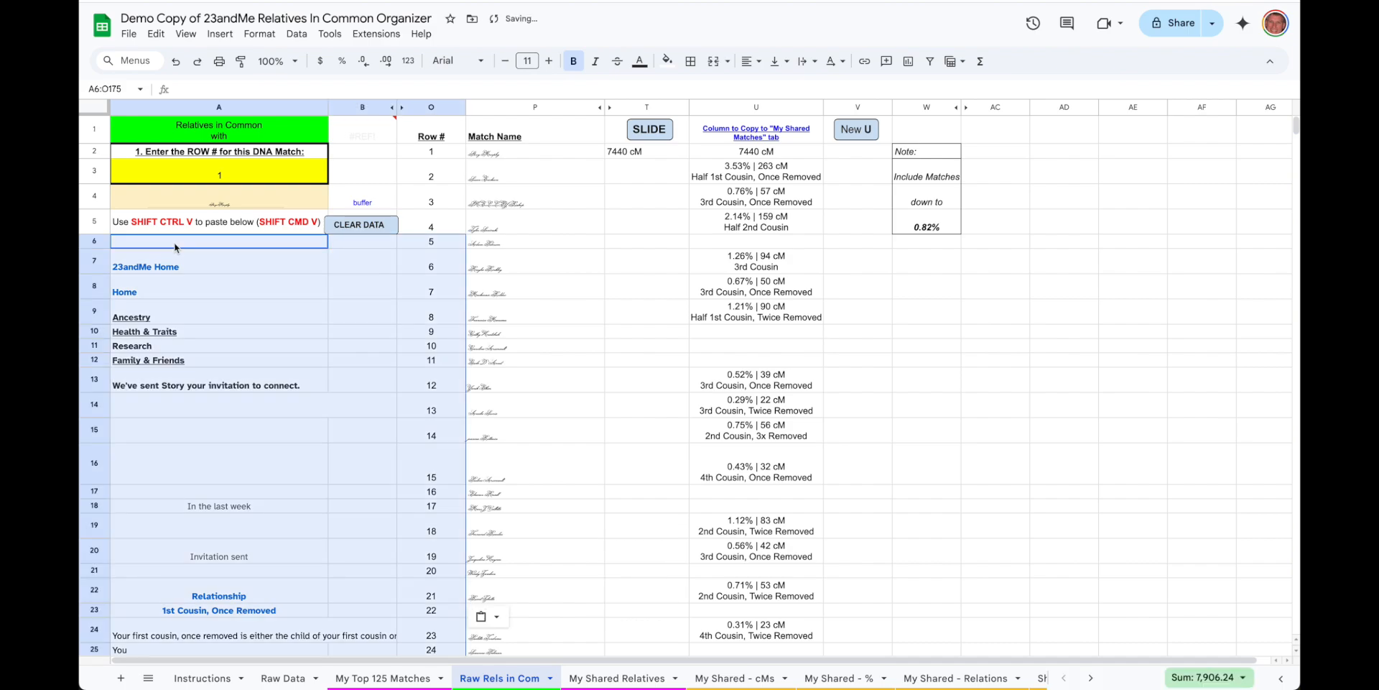
Step: Check the third page's entries in column T and run the SLIDE script to add them to column U
left_click(546, 346)
scroll(599, 357, "down", 5)
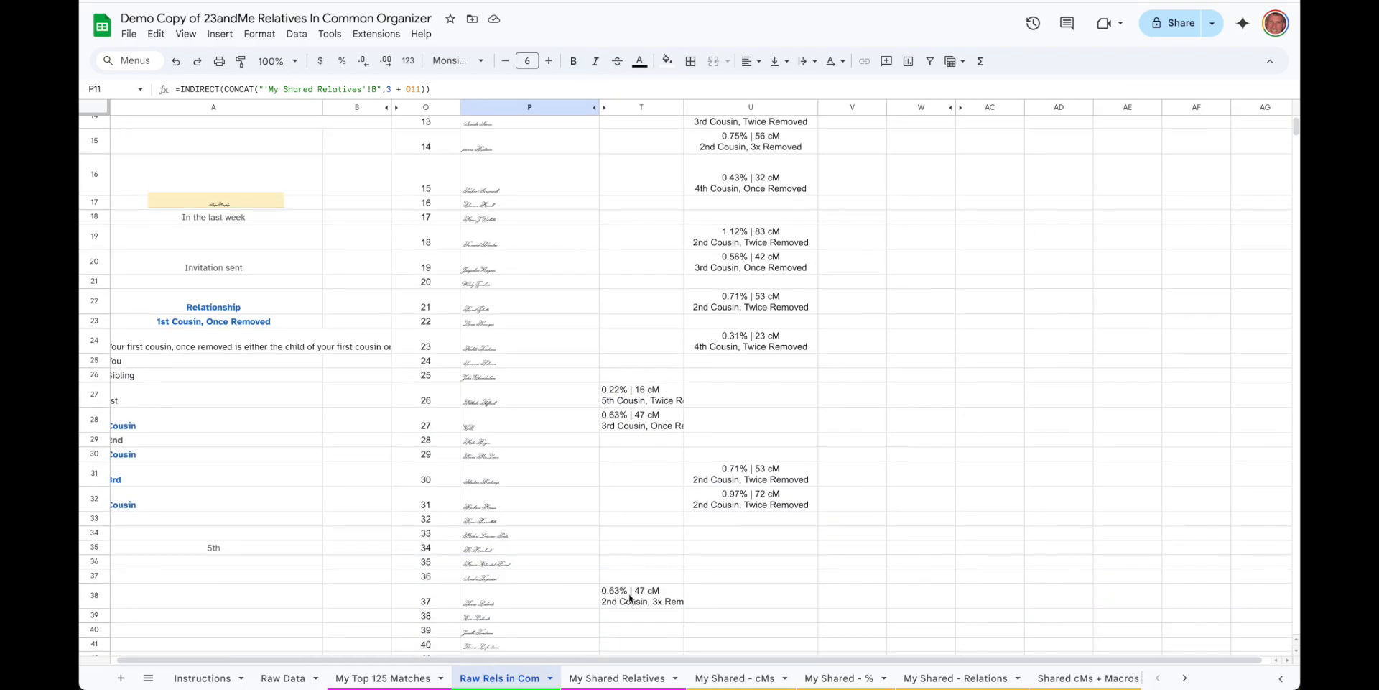
scroll(627, 580, "down", 3)
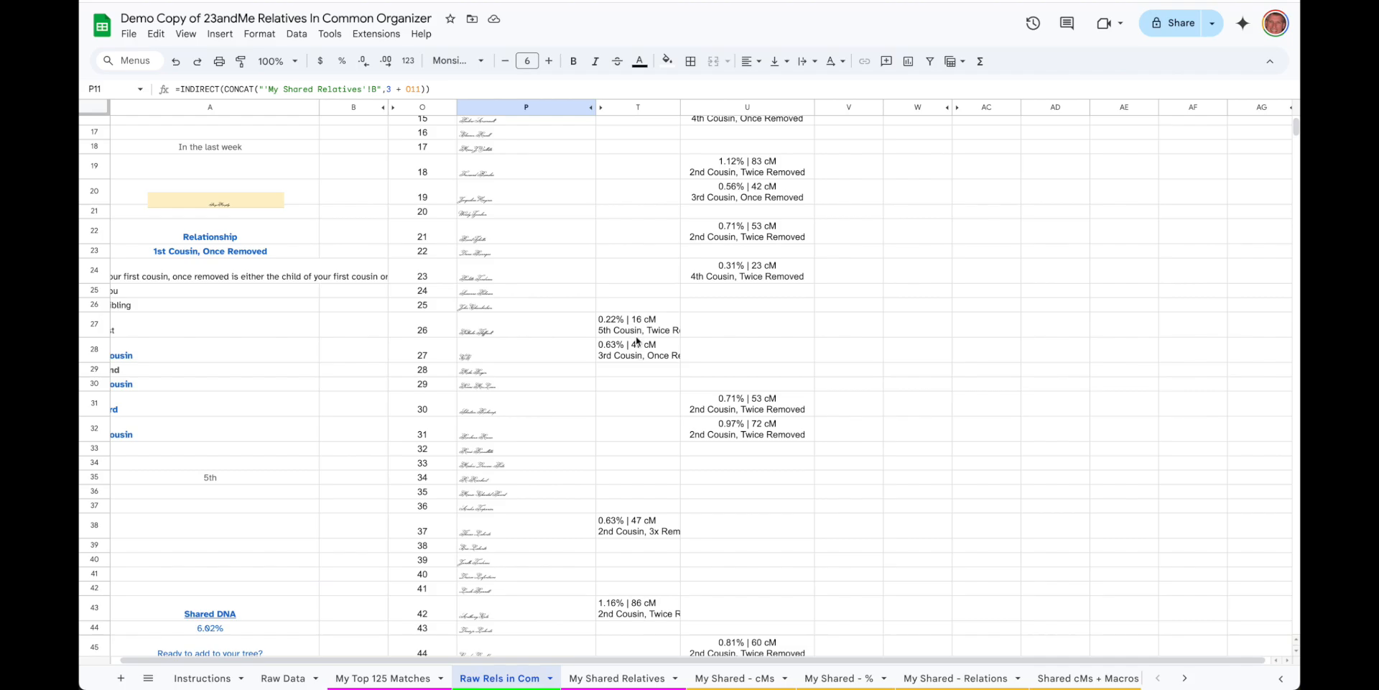
scroll(612, 449, "down", 3)
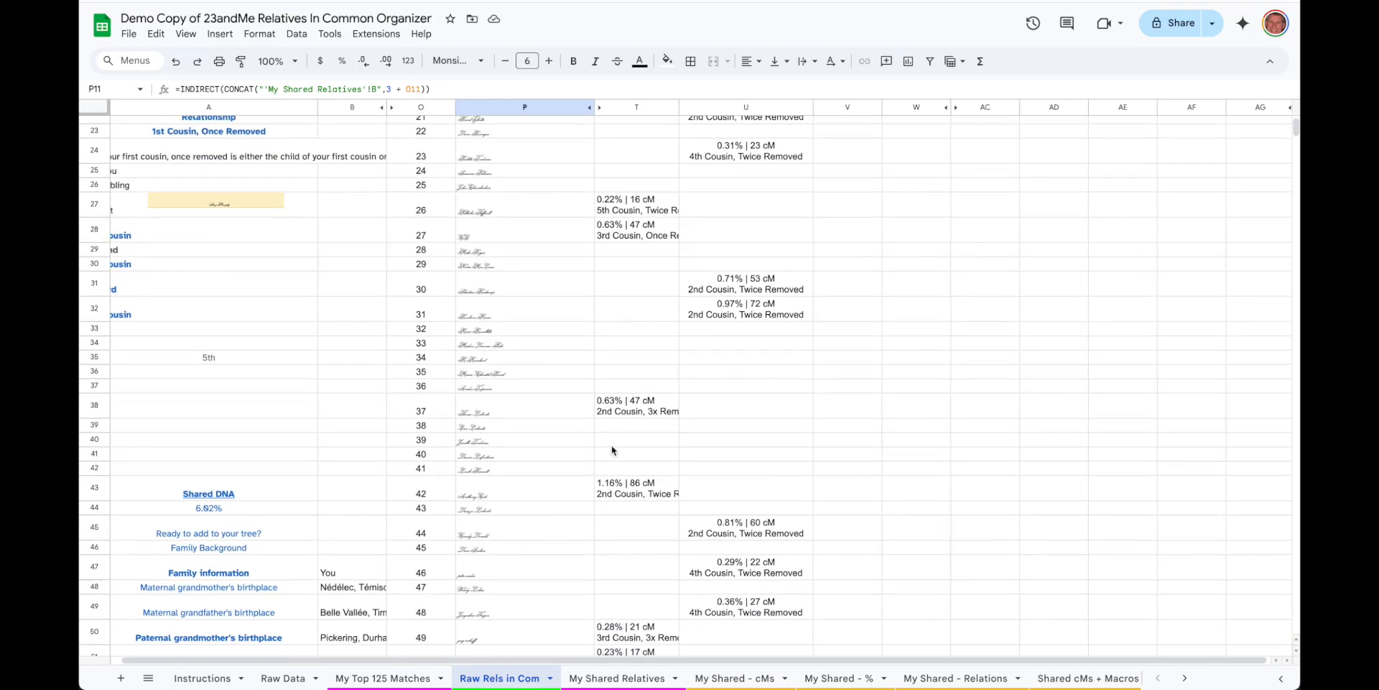
scroll(612, 449, "up", 5)
scroll(612, 449, "up", 5)
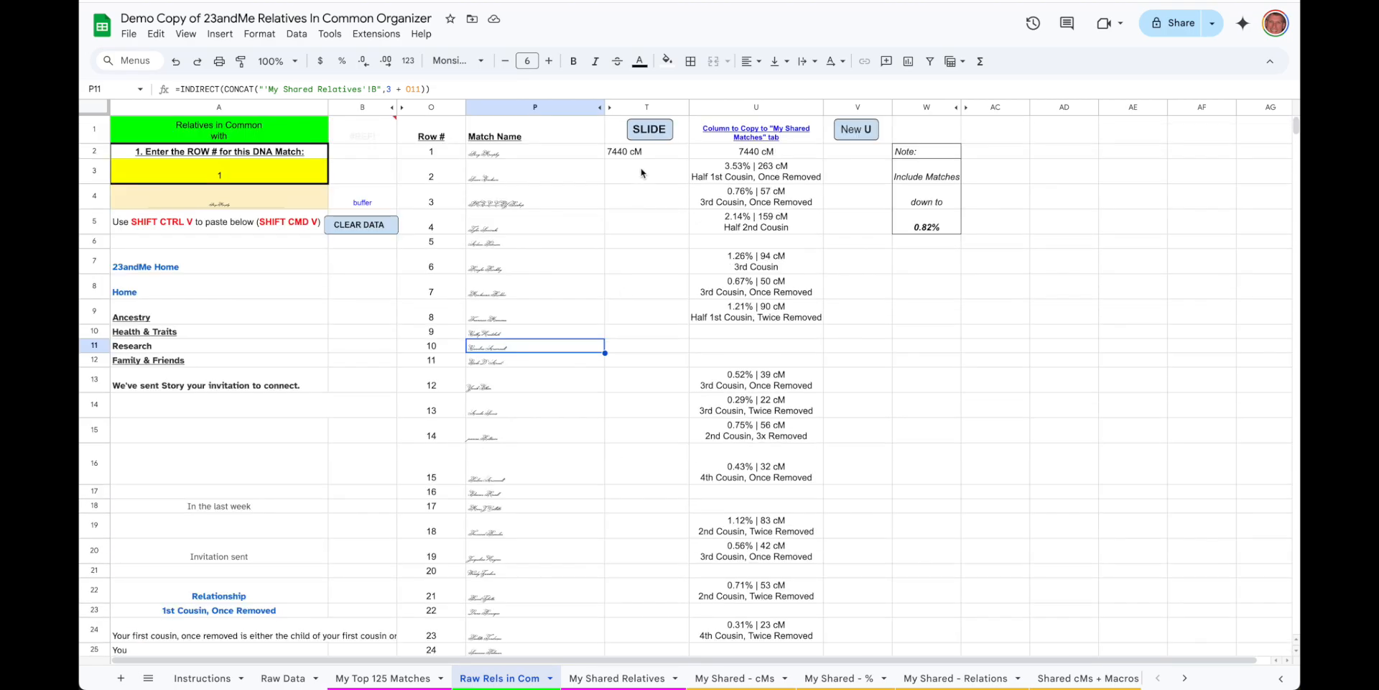
left_click(647, 131)
scroll(630, 318, "down", 10)
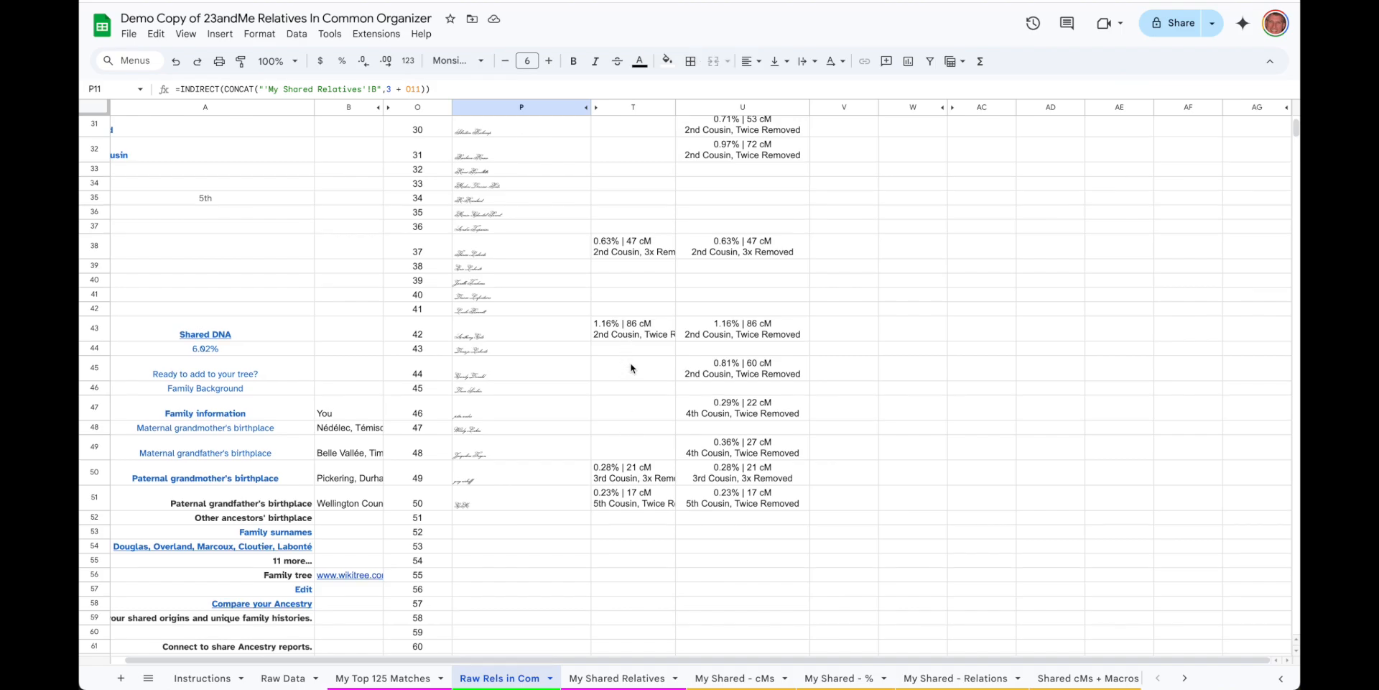
scroll(631, 367, "up", 9)
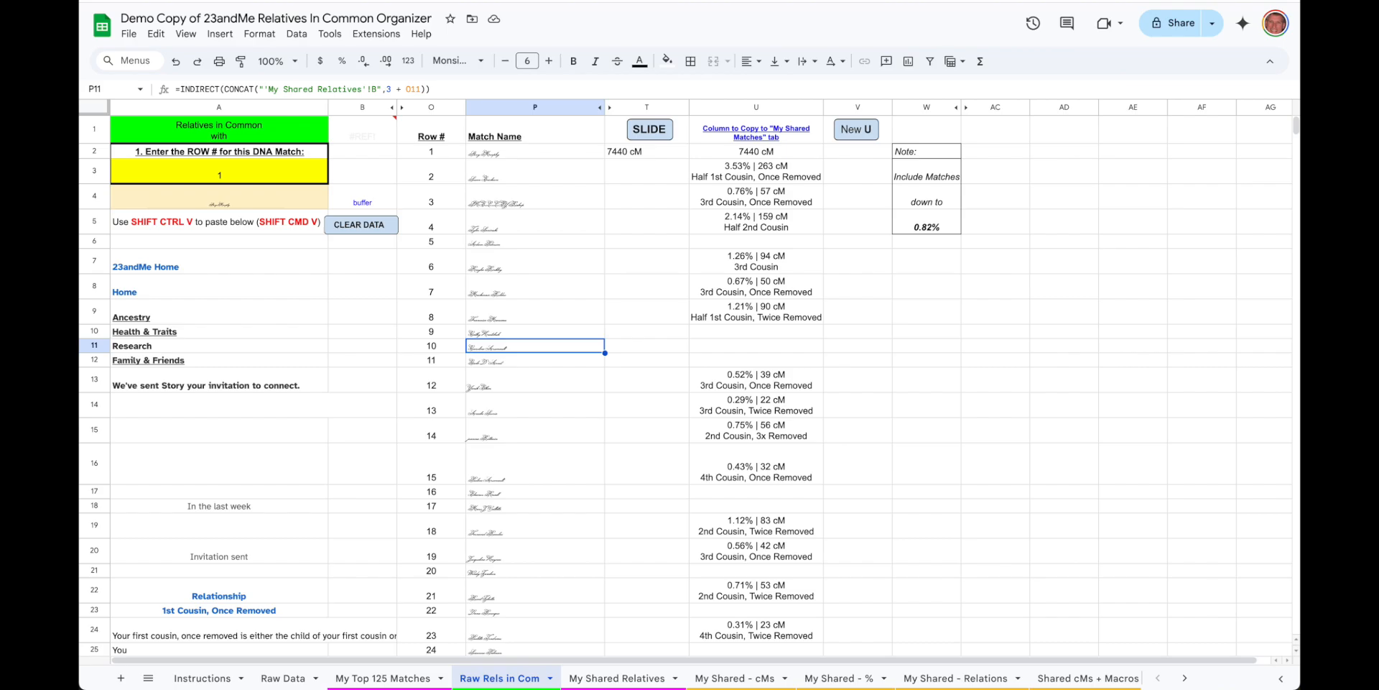
Step: Switch to 23andMe, copy the match's profile page with the fourth page of Relatives in Common displayed, and return to the spreadsheet
left_click(668, 0)
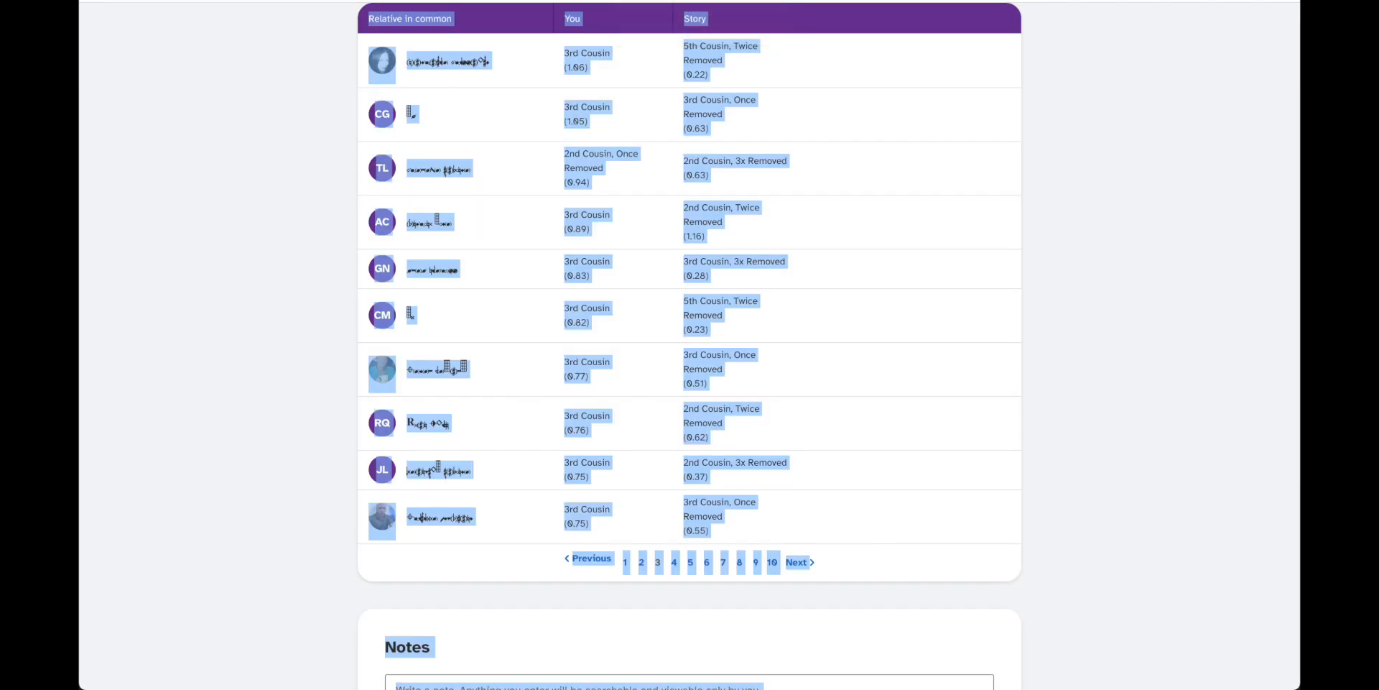
left_click(799, 565)
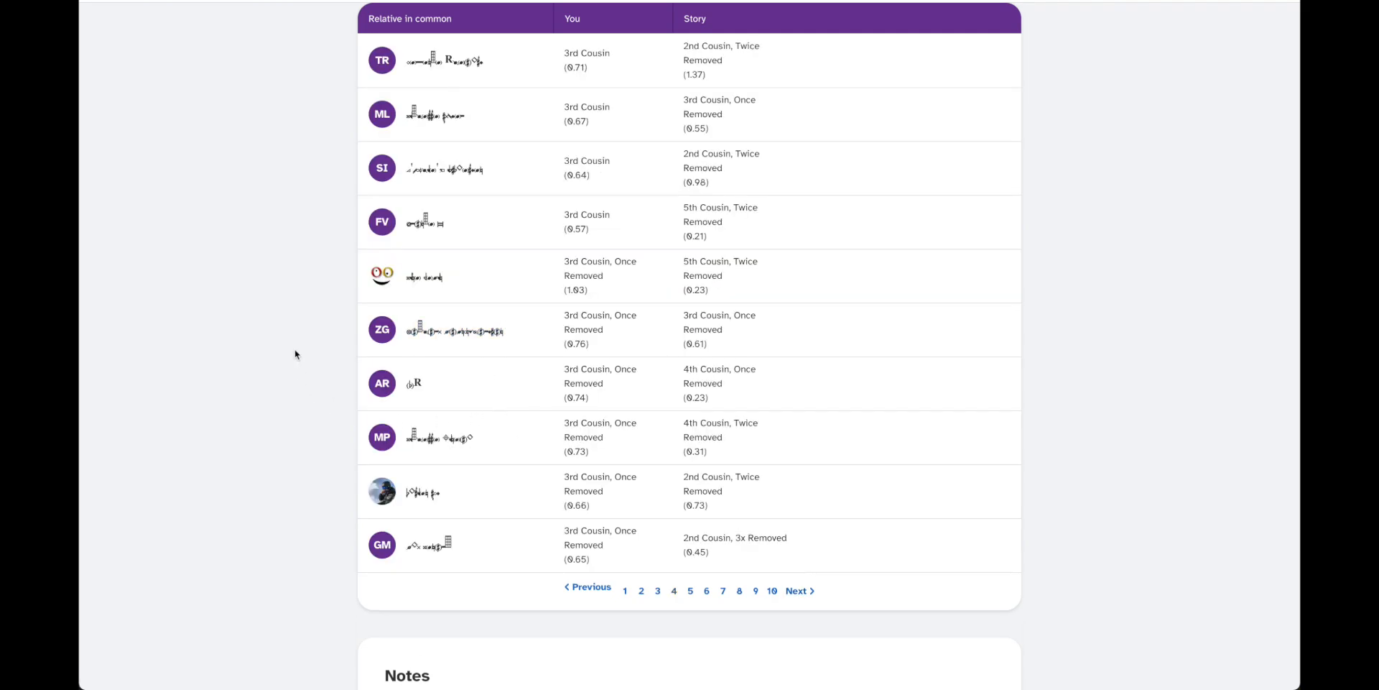
scroll(295, 354, "up", 1)
key("ctrl+a")
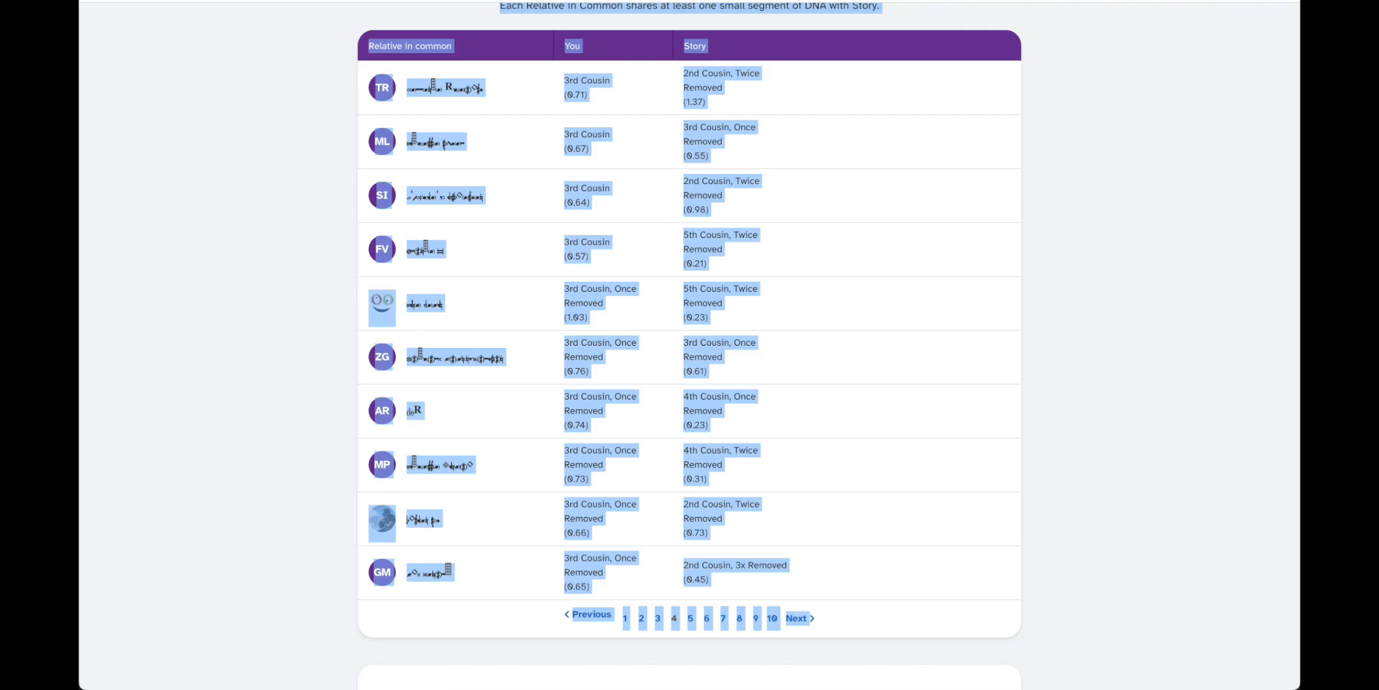
left_click(905, 1)
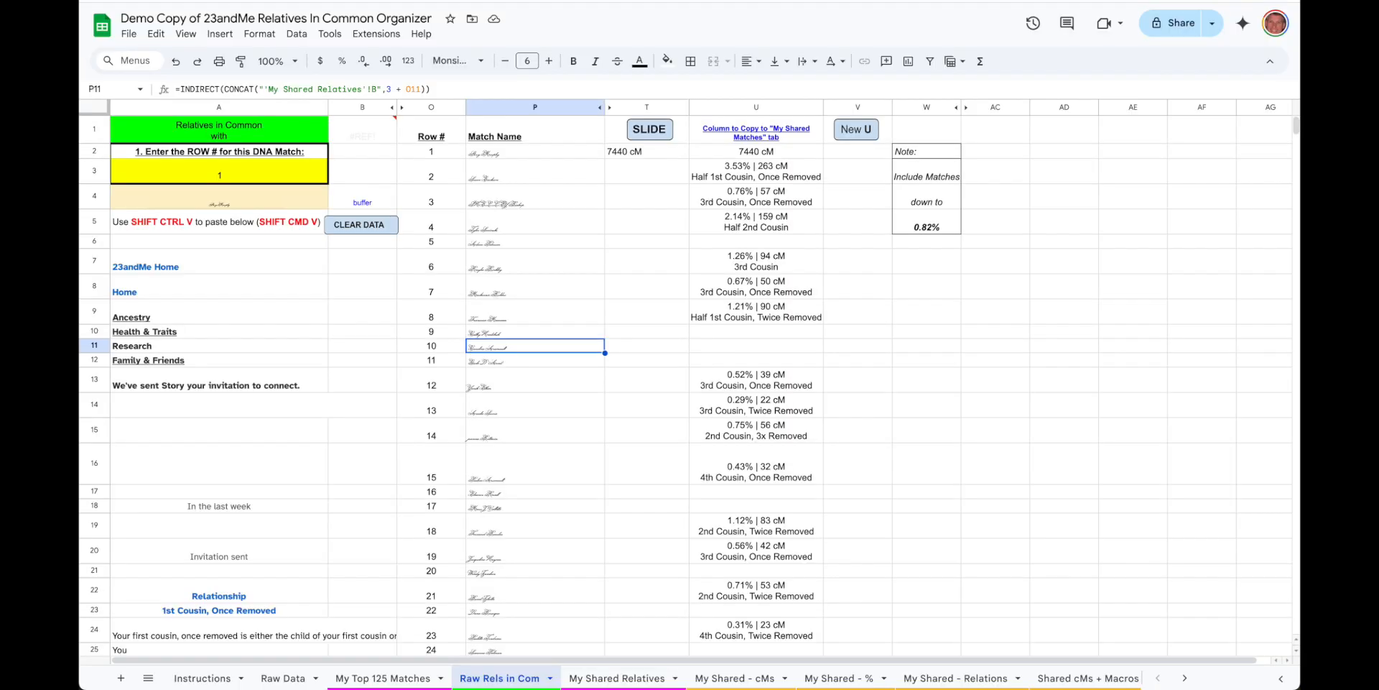
Step: Clear the previously pasted data from Raw Rels in Com and paste the copied fourth page as values only at A6
left_click(361, 225)
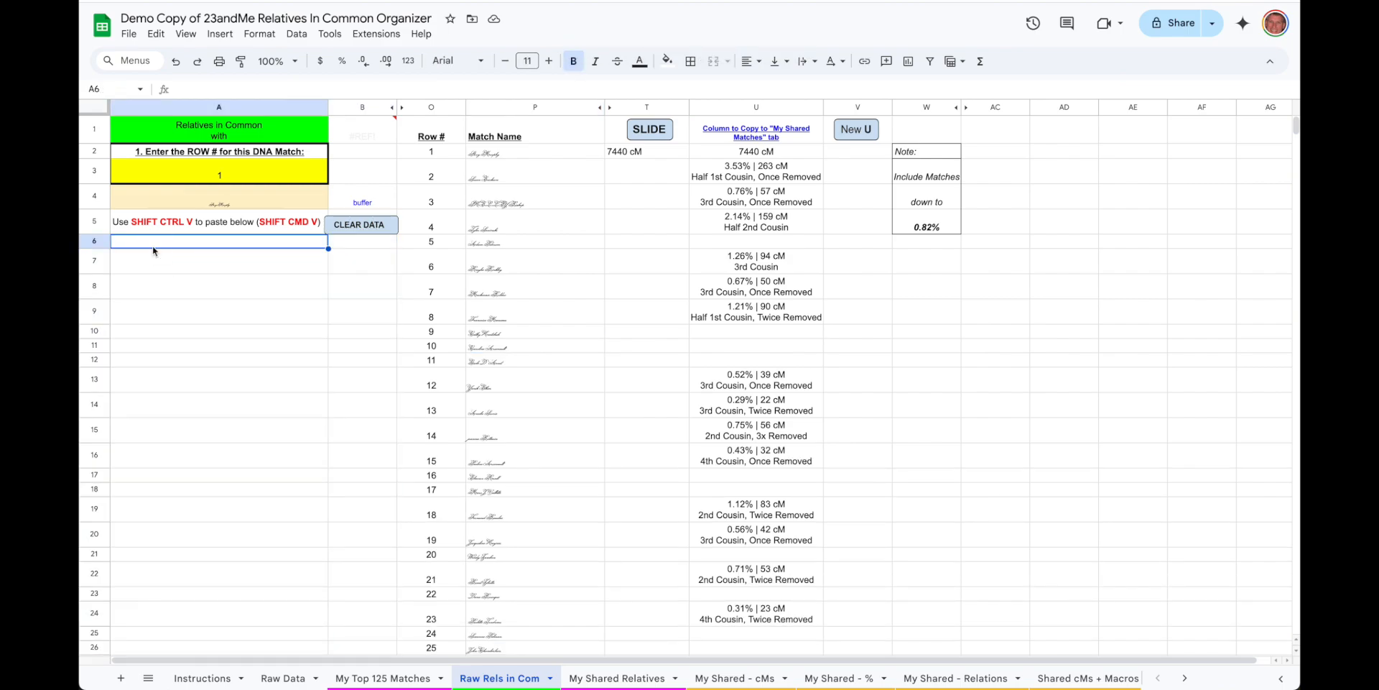
key("ctrl+shift+v")
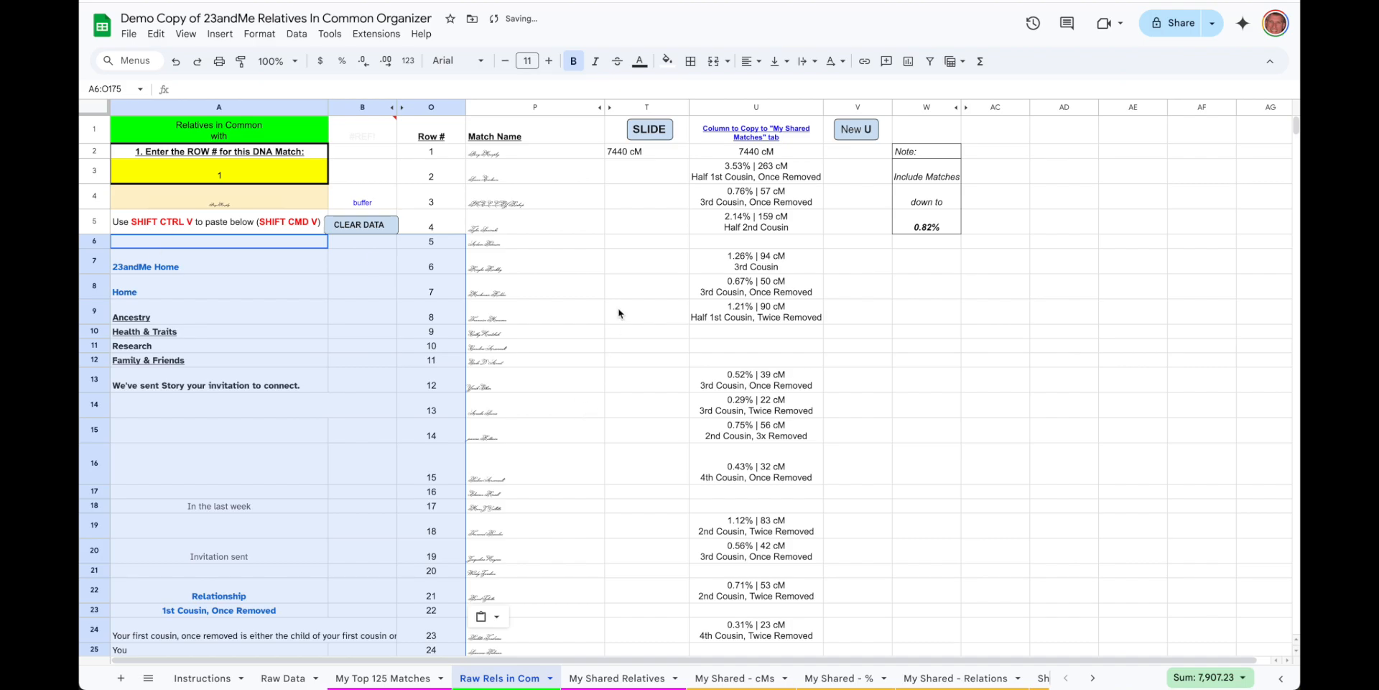
Step: Check the fourth page's entries in column T and run the SLIDE script to add them to column U
scroll(623, 217, "down", 3)
scroll(623, 217, "down", 4)
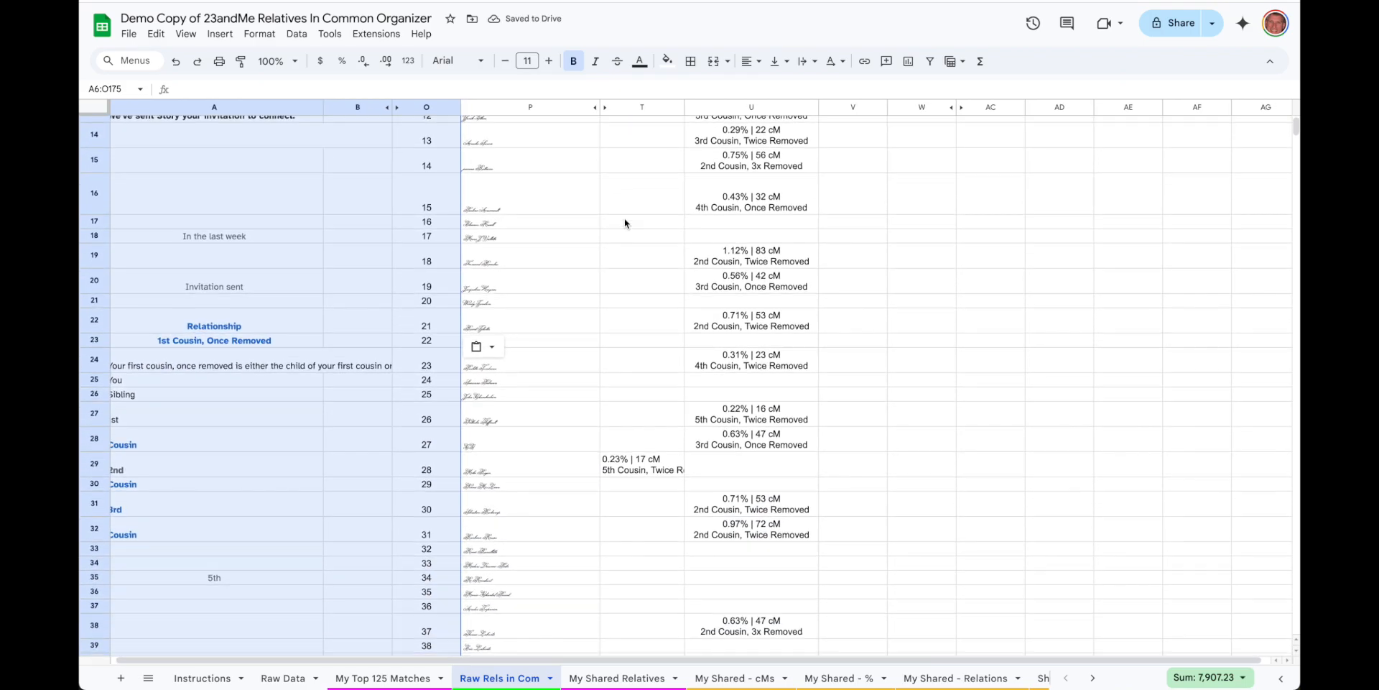
left_click(634, 423)
scroll(633, 424, "down", 5)
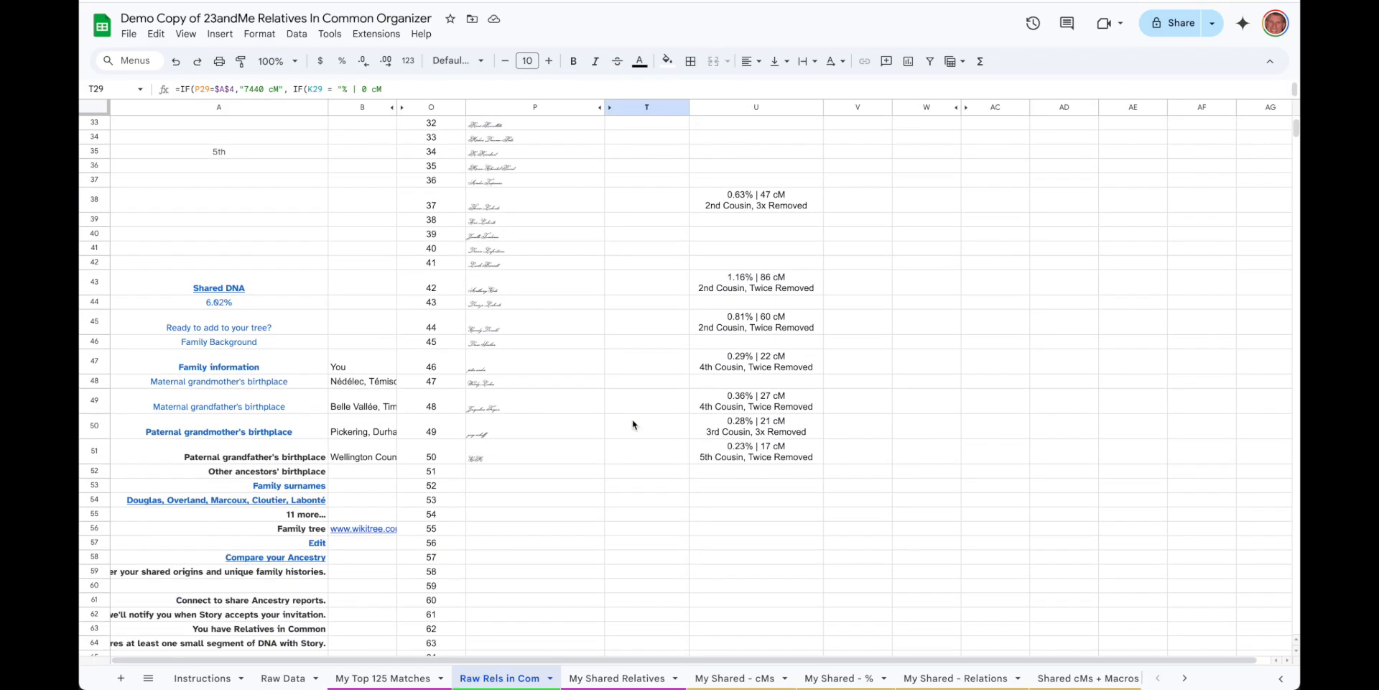
scroll(634, 424, "up", 8)
scroll(633, 424, "up", 3)
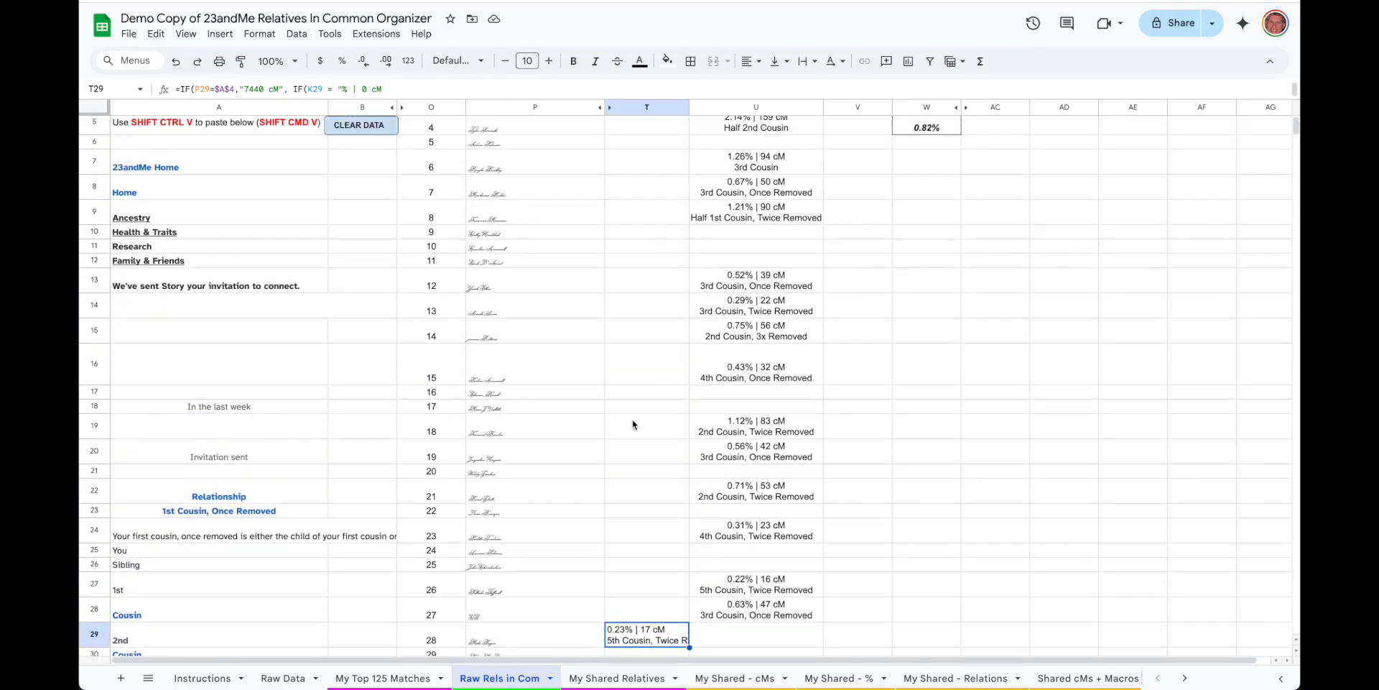
left_click(650, 130)
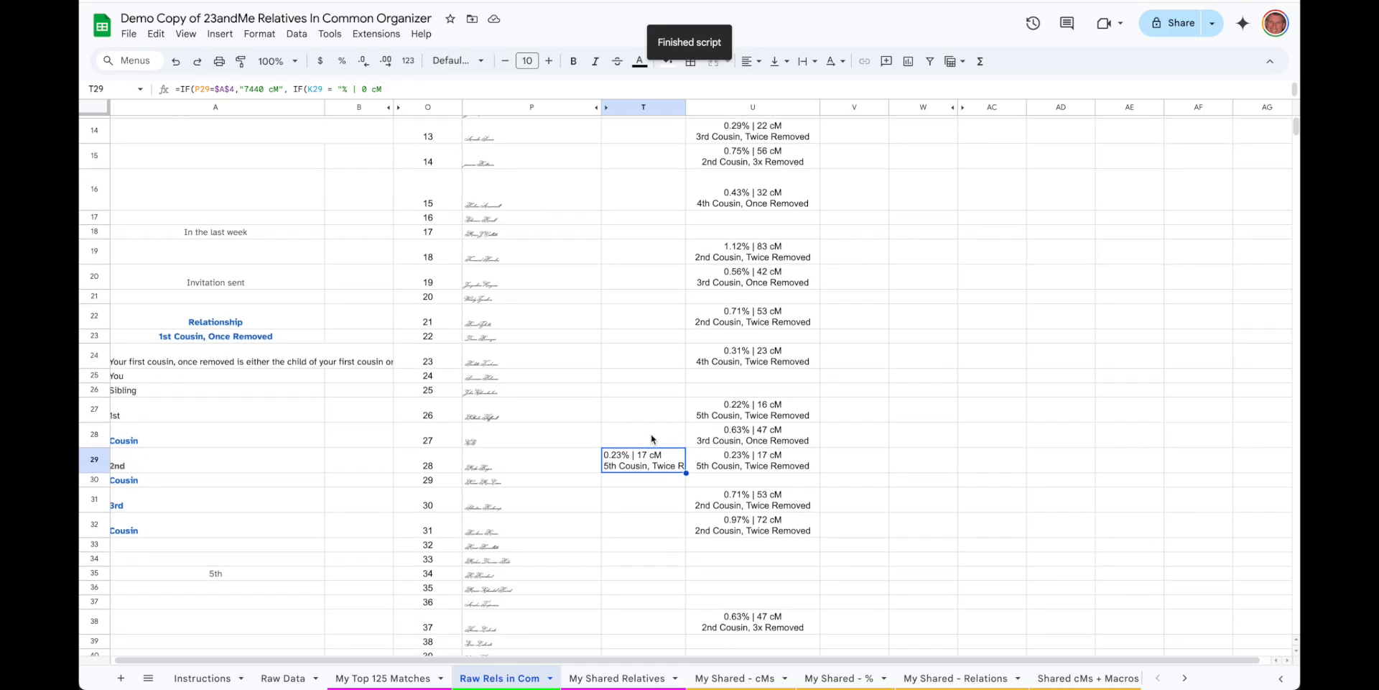
scroll(651, 438, "down", 5)
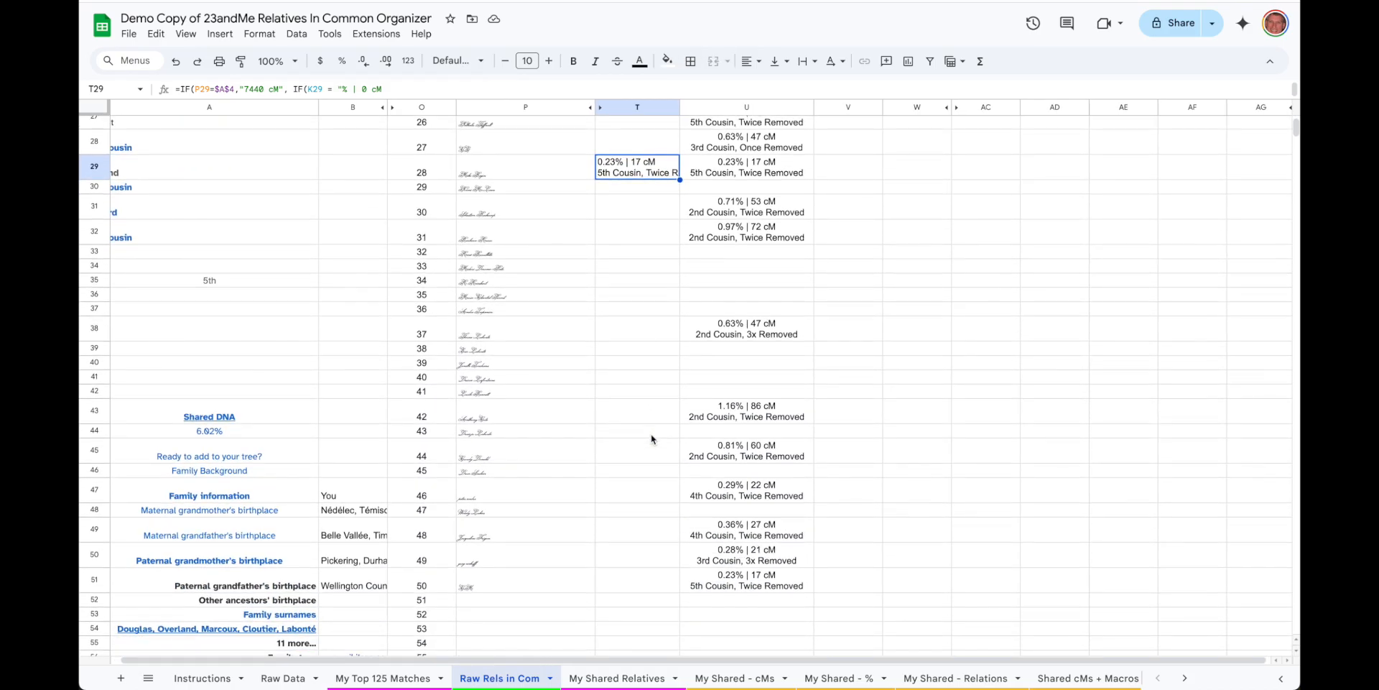
Step: Switch to 23andMe, copy the match's profile page with the fifth page of Relatives in Common displayed, and return to the spreadsheet
scroll(652, 438, "up", 10)
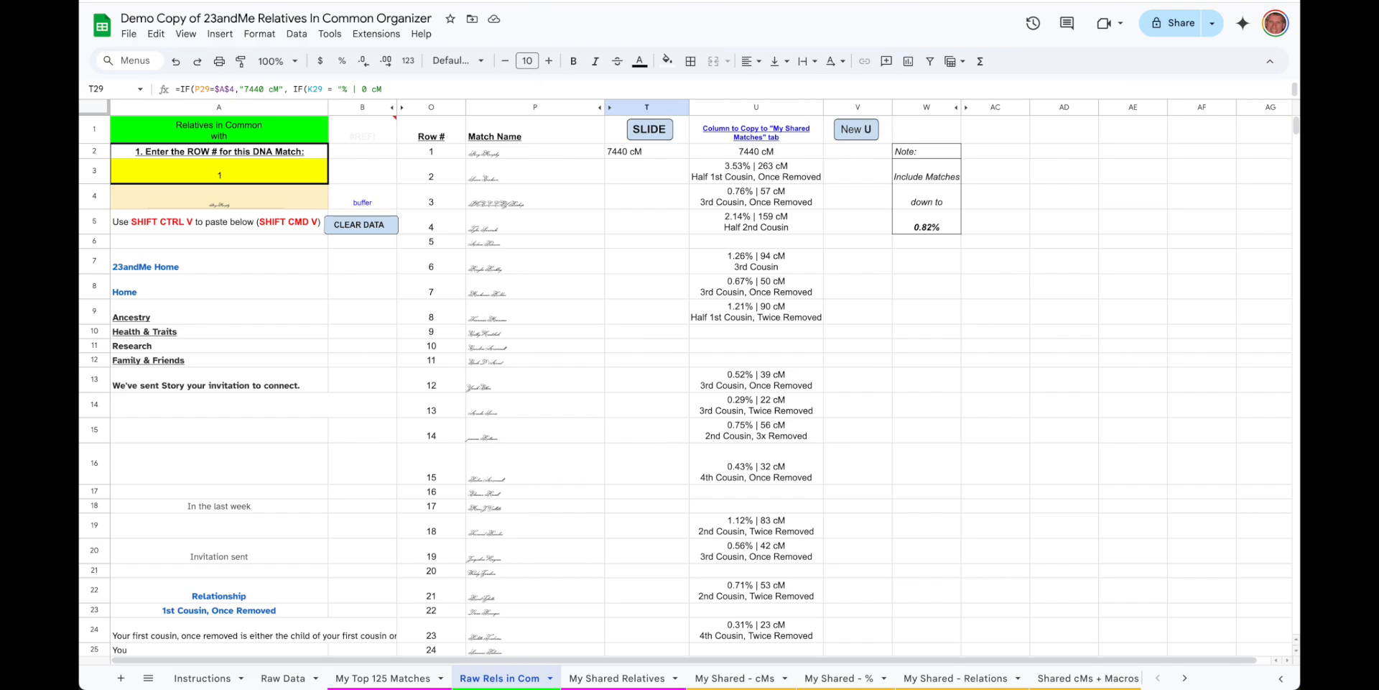
key("ctrl+Tab")
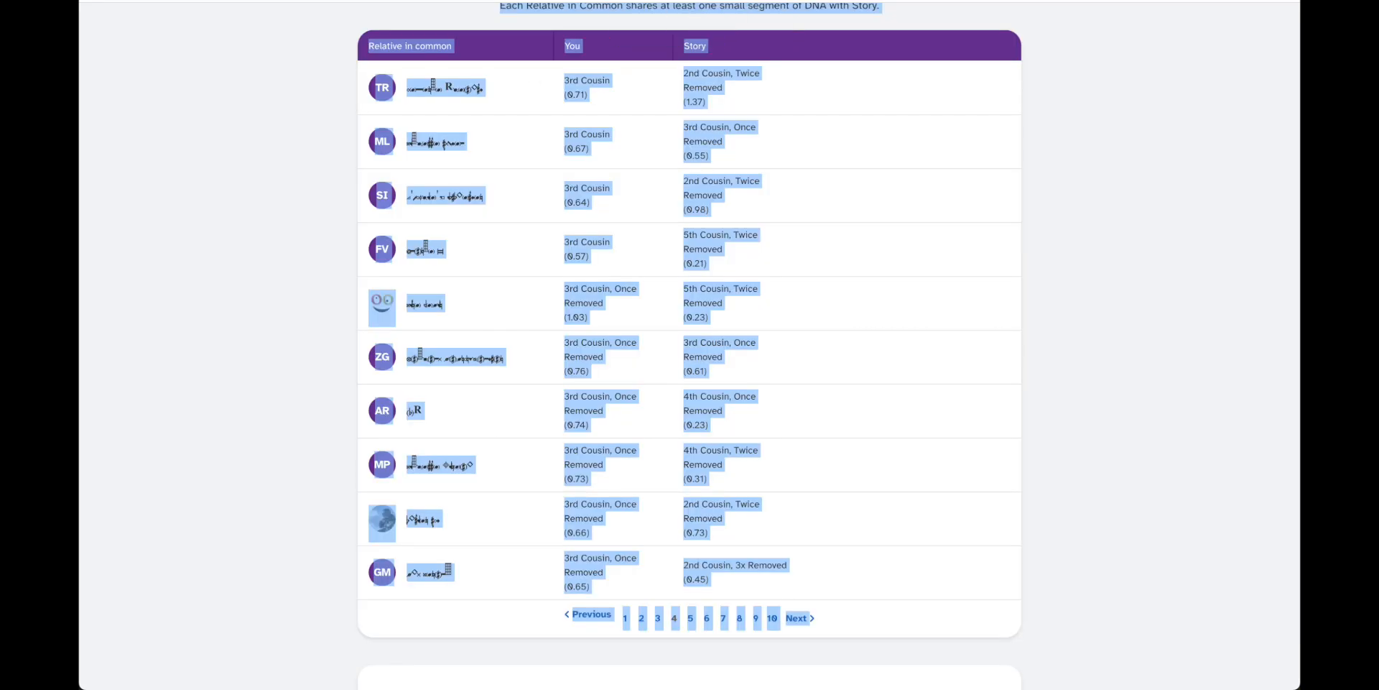
left_click(797, 619)
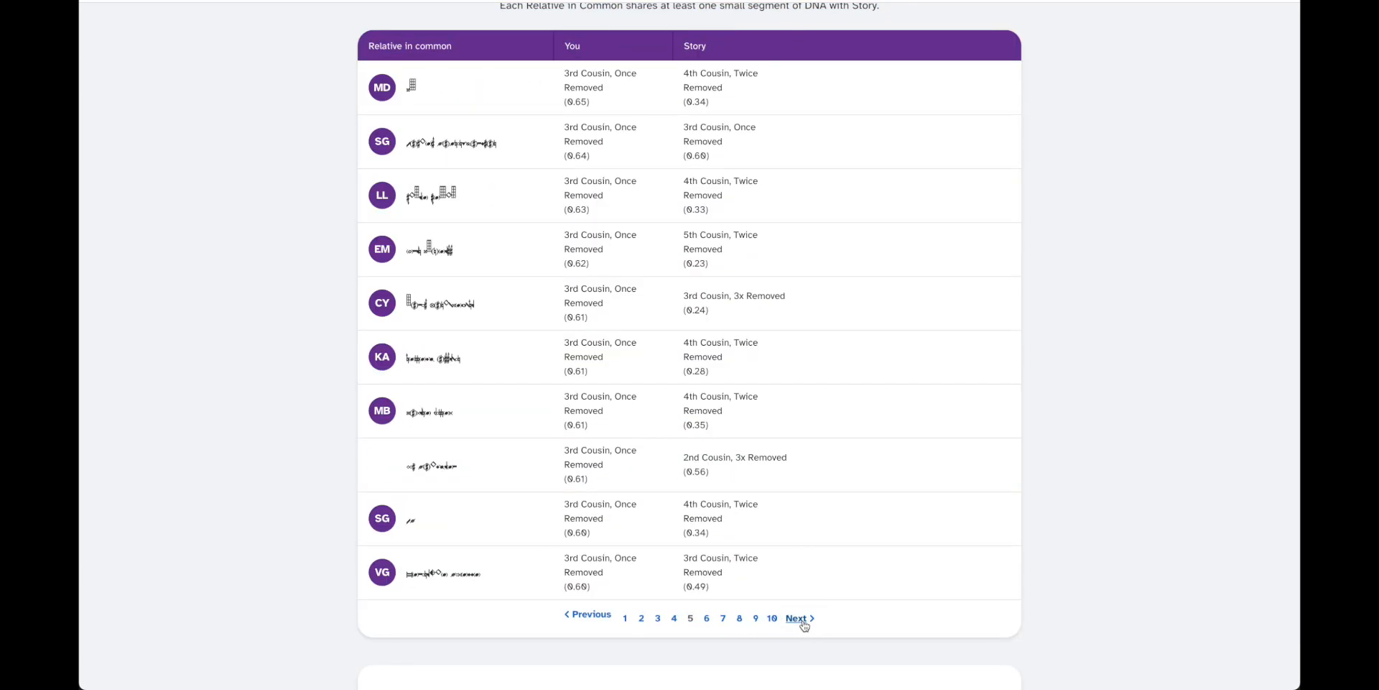
key("ctrl+a")
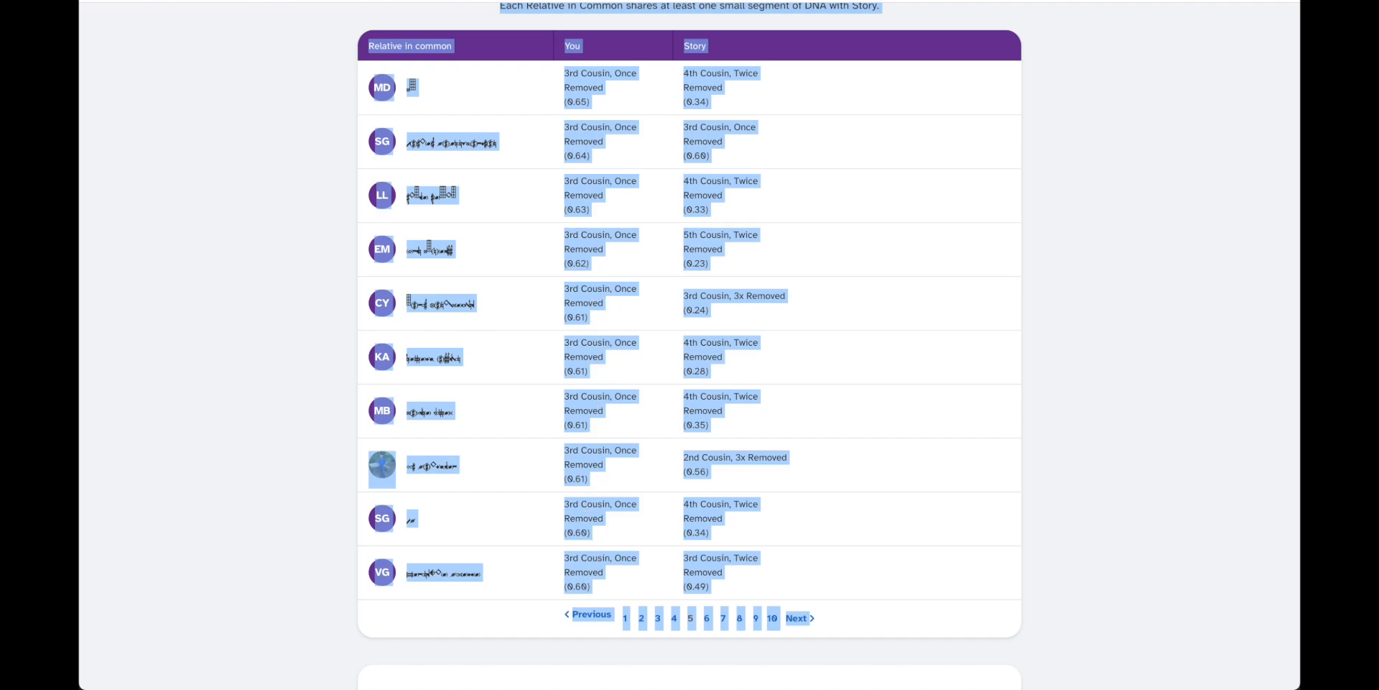
key("ctrl+Tab")
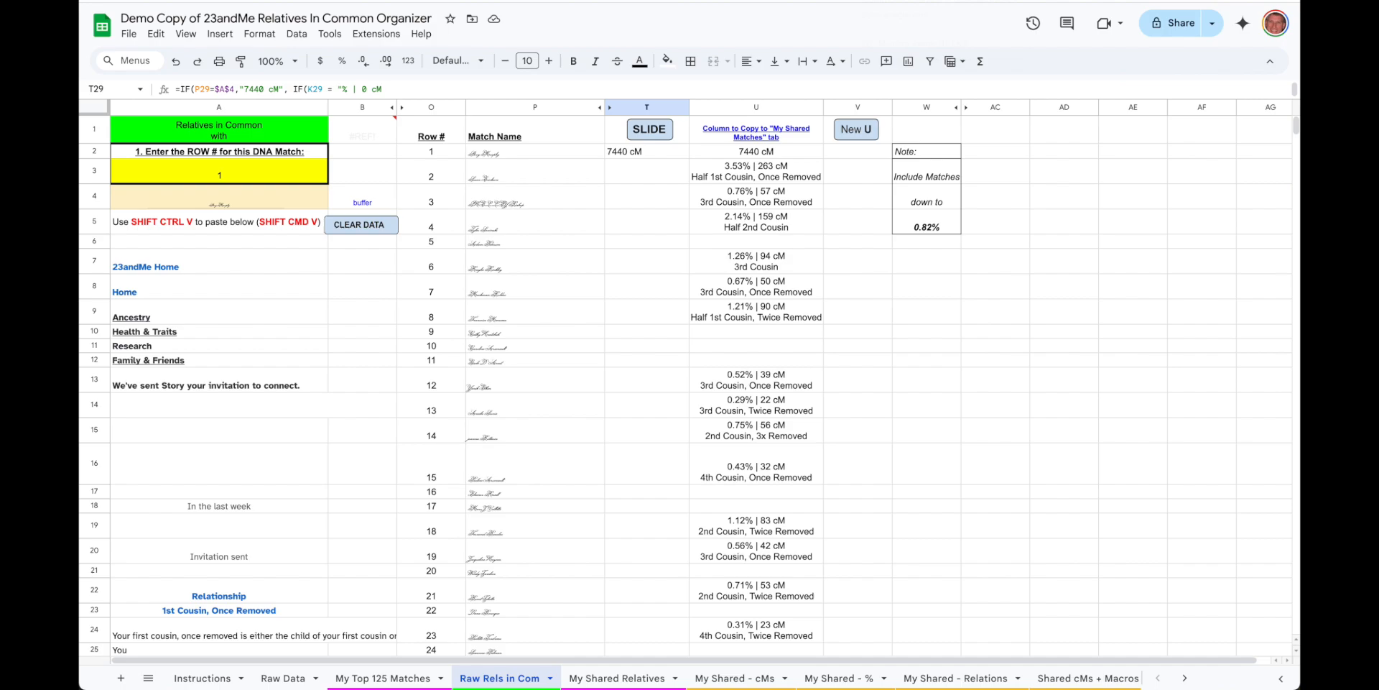
Step: Clear the previously pasted data from Raw Rels in Com and paste the copied fifth page as values only at A6
left_click(376, 224)
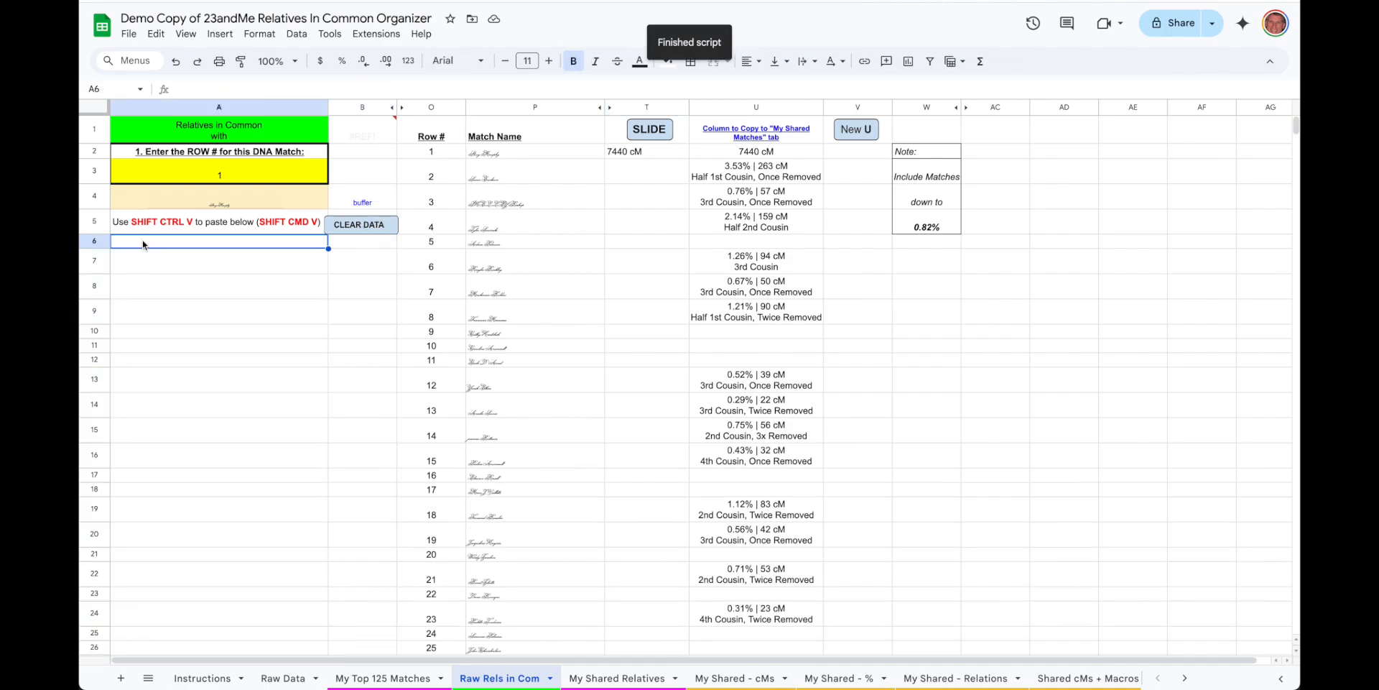
key("ctrl+shift+v")
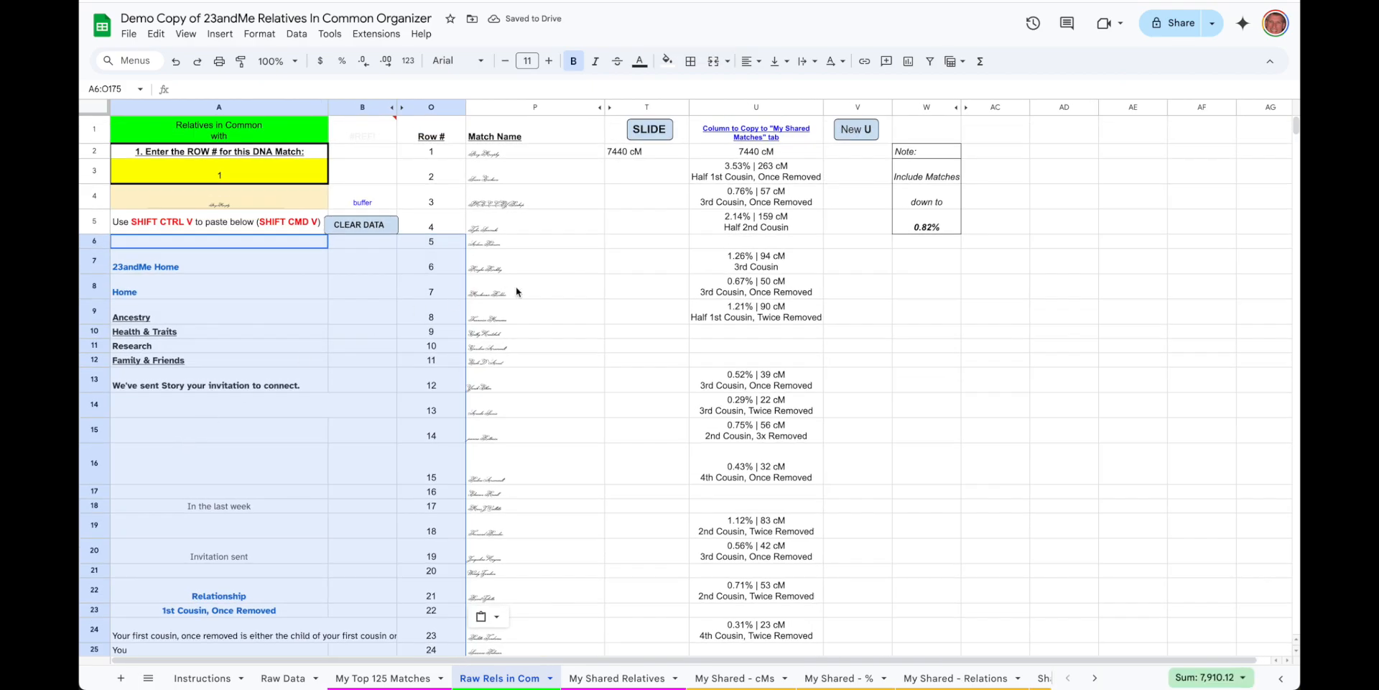
Step: Check column T of Raw Rels in Com for any entries produced by the fifth page
scroll(611, 290, "down", 5)
scroll(611, 290, "down", 6)
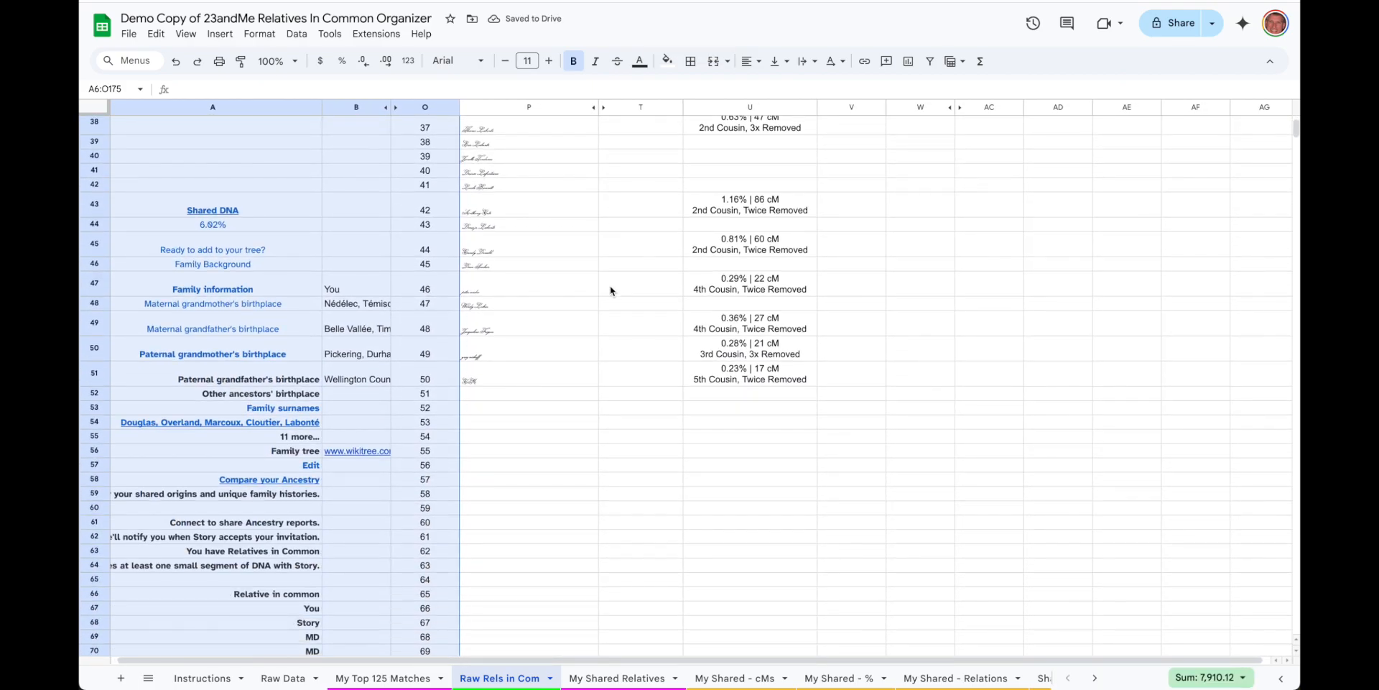
scroll(611, 291, "up", 10)
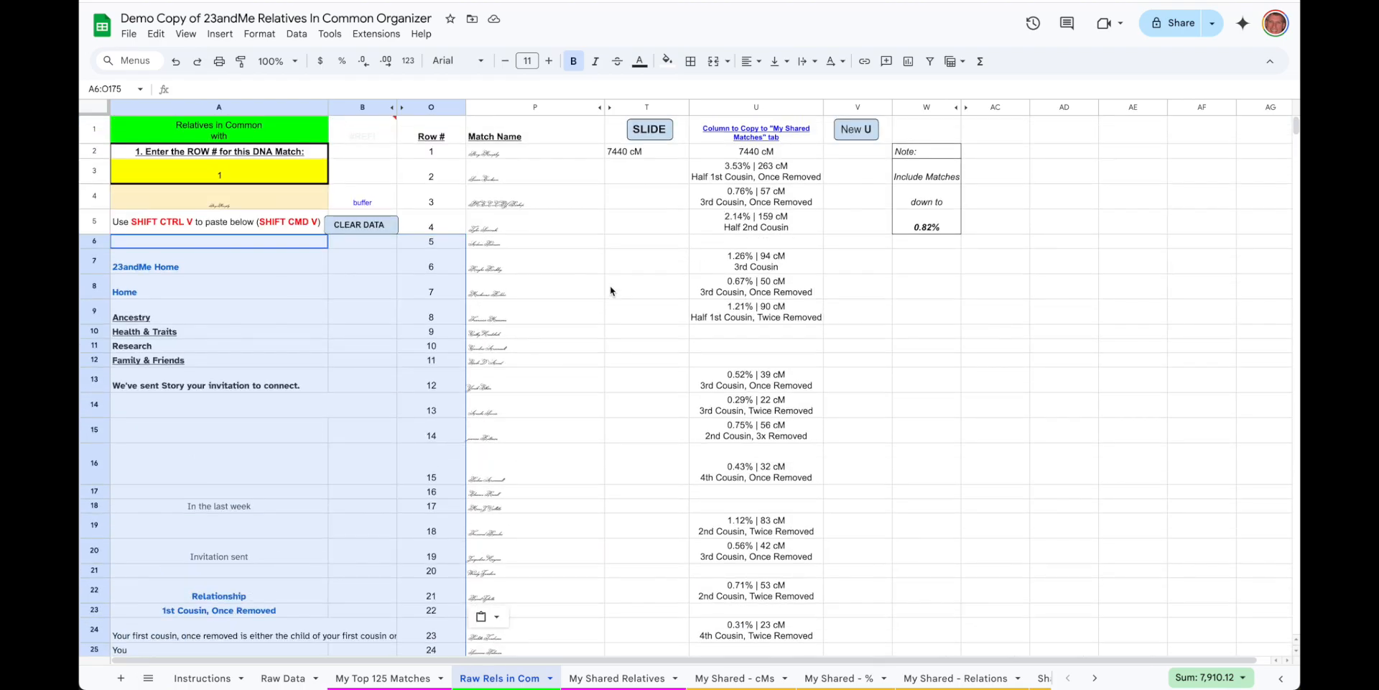
left_click(635, 168)
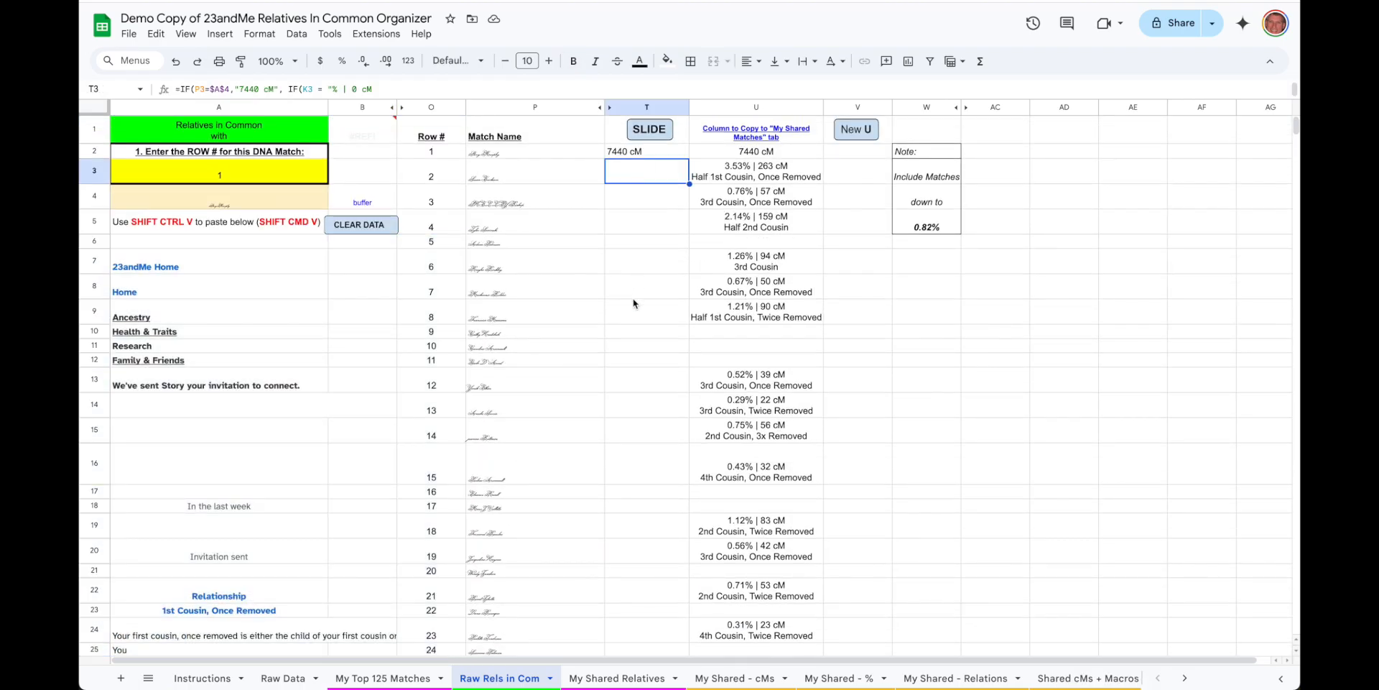
scroll(633, 303, "down", 2)
scroll(632, 303, "up", 2)
scroll(632, 303, "down", 7)
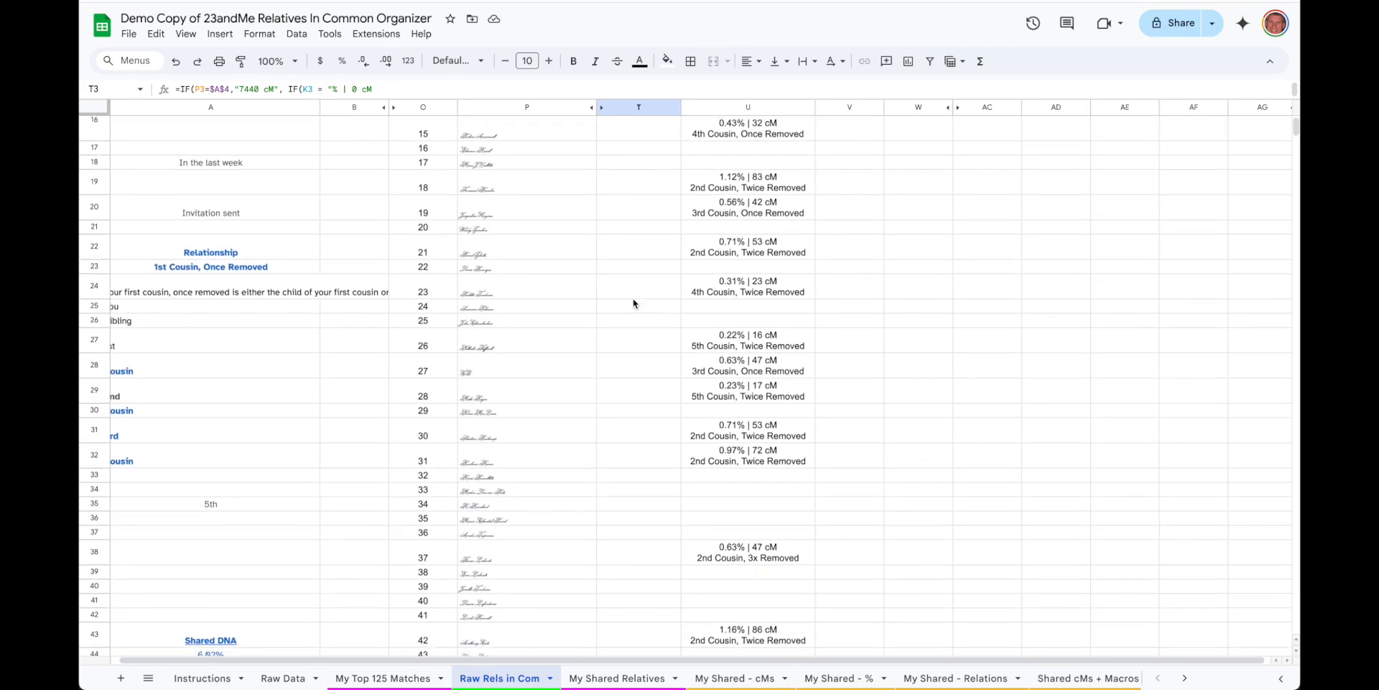
scroll(633, 303, "down", 2)
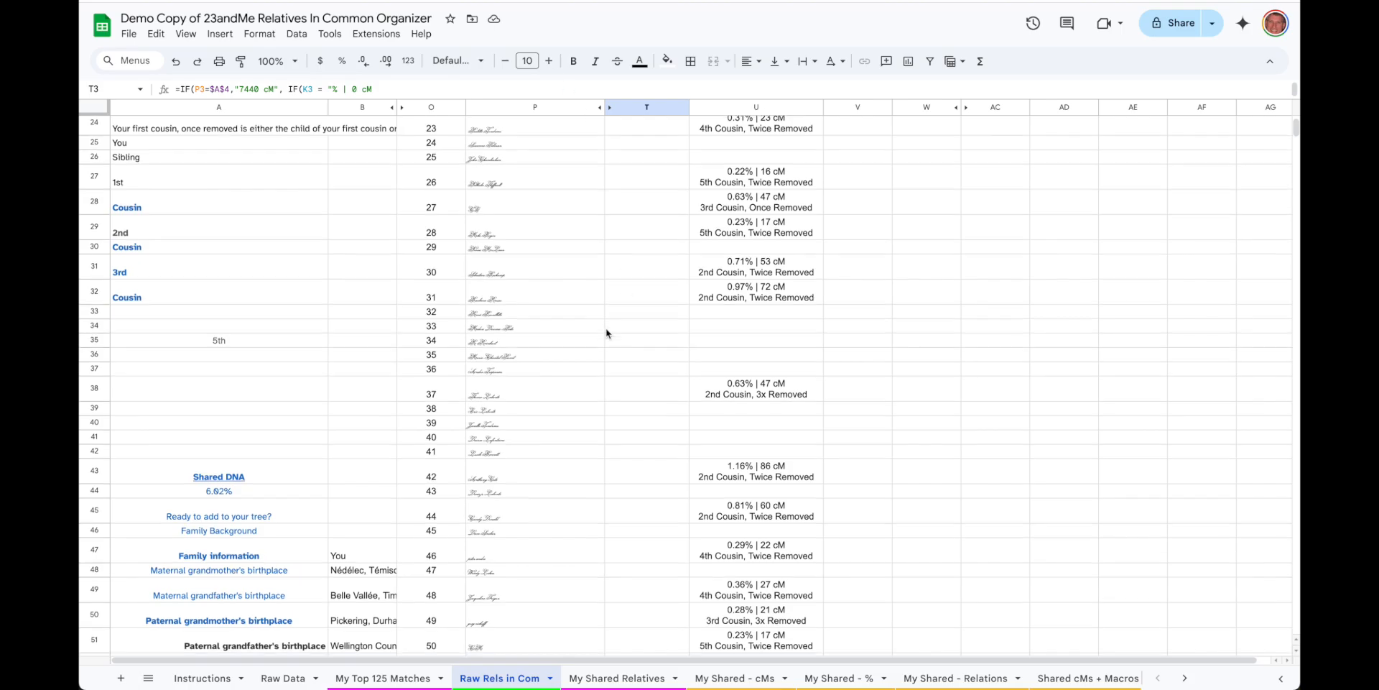
scroll(605, 332, "down", 1)
scroll(605, 332, "up", 5)
scroll(606, 333, "down", 3)
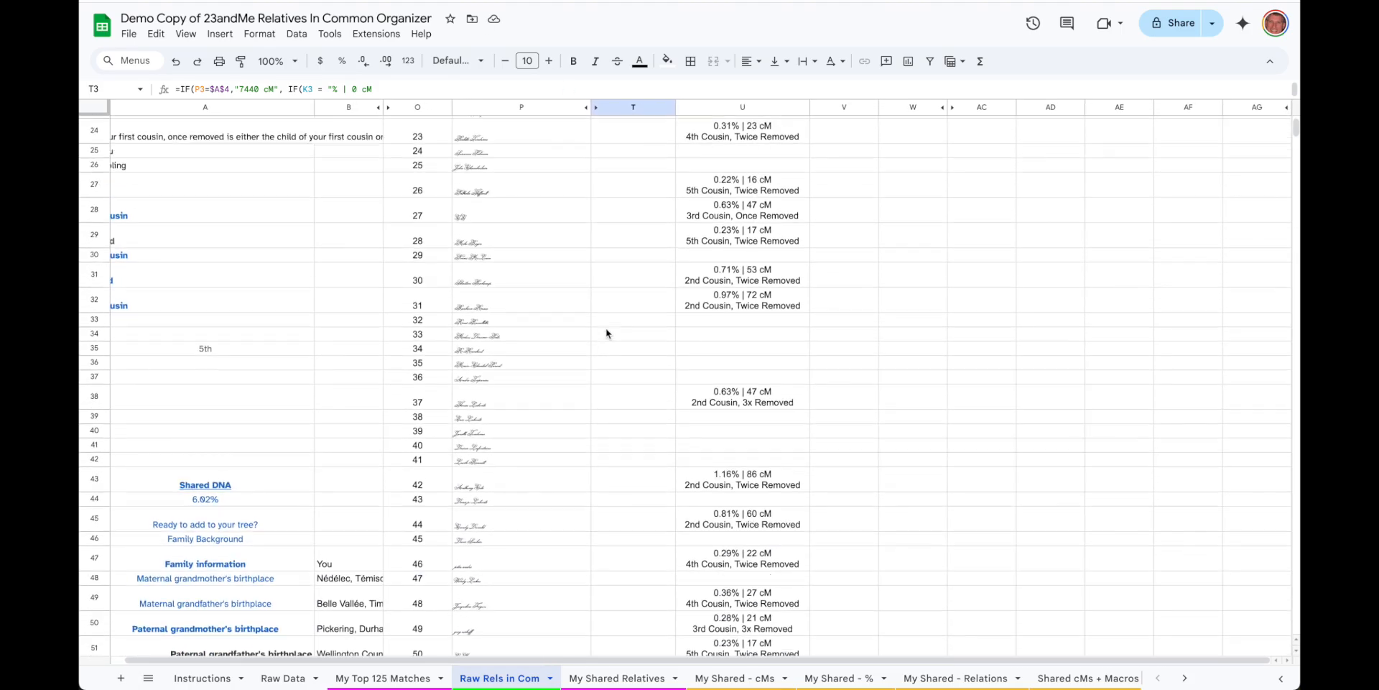
scroll(607, 333, "up", 7)
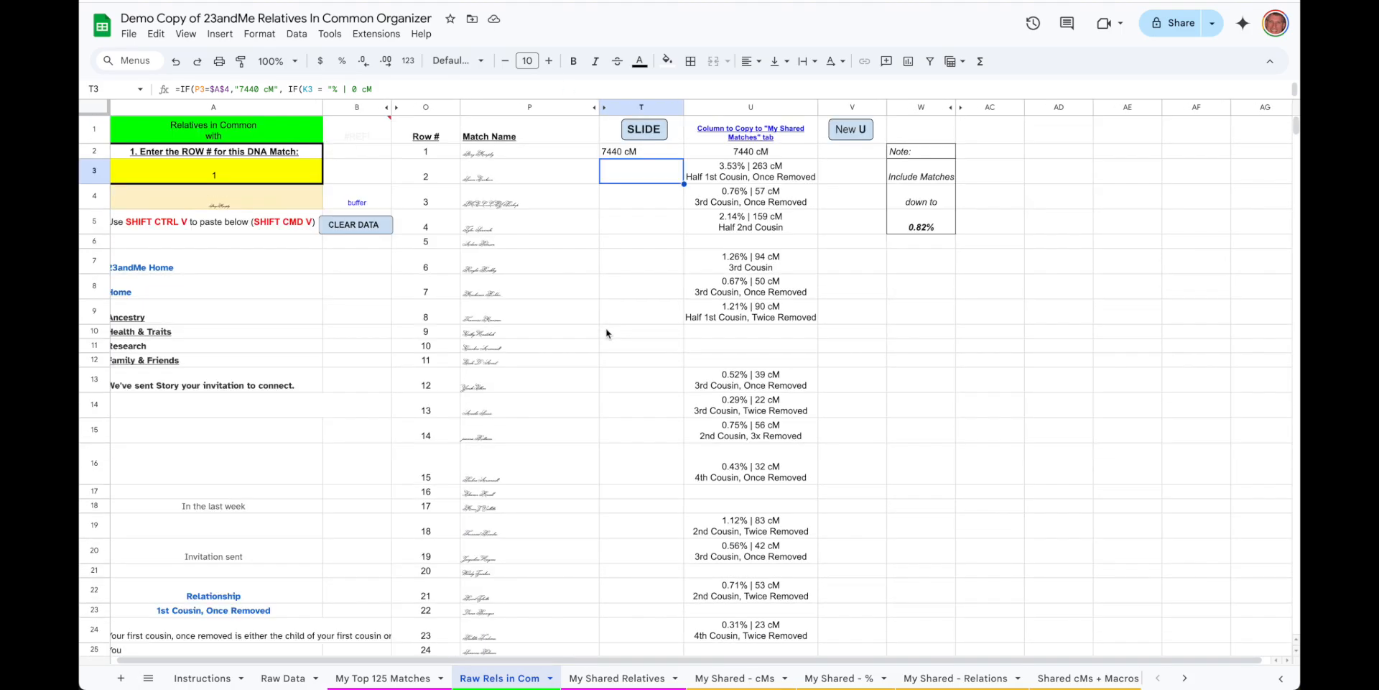
Step: Copy the match's collected relatives in common from U2:U126 in Raw Rels in Com
left_click(757, 153)
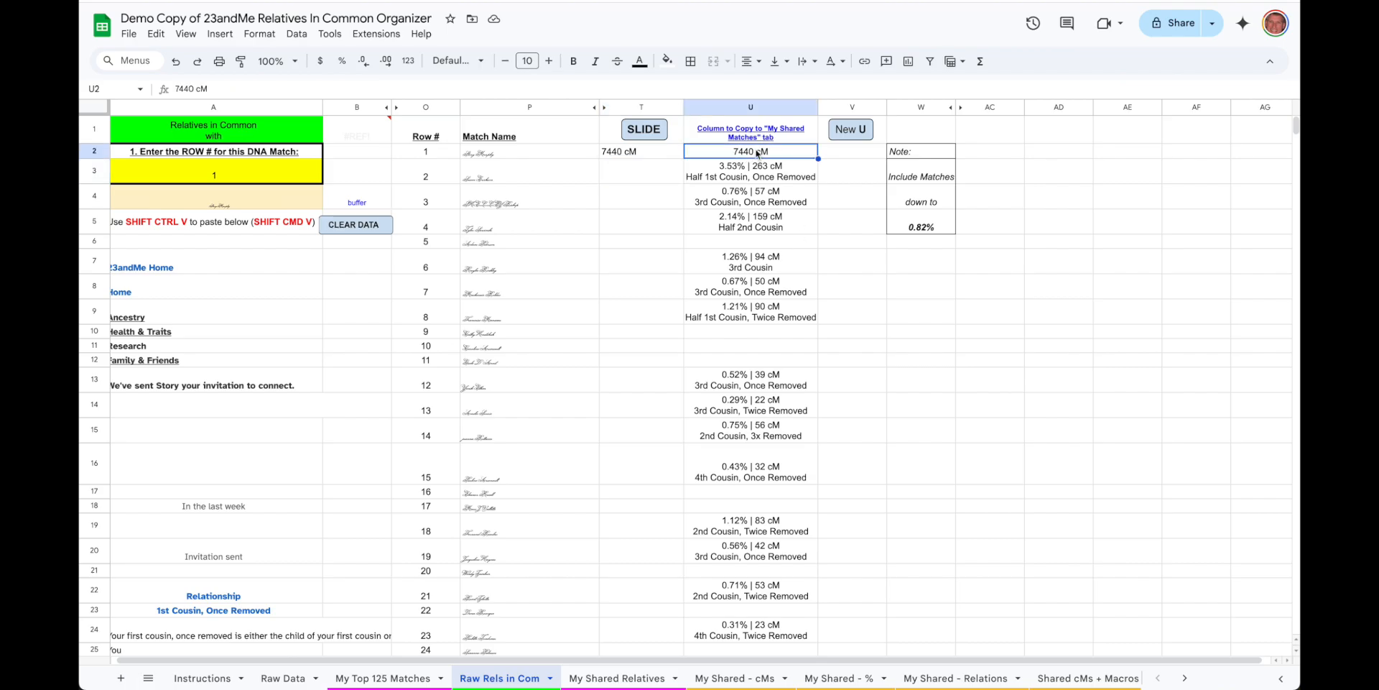
scroll(763, 431, "down", 1)
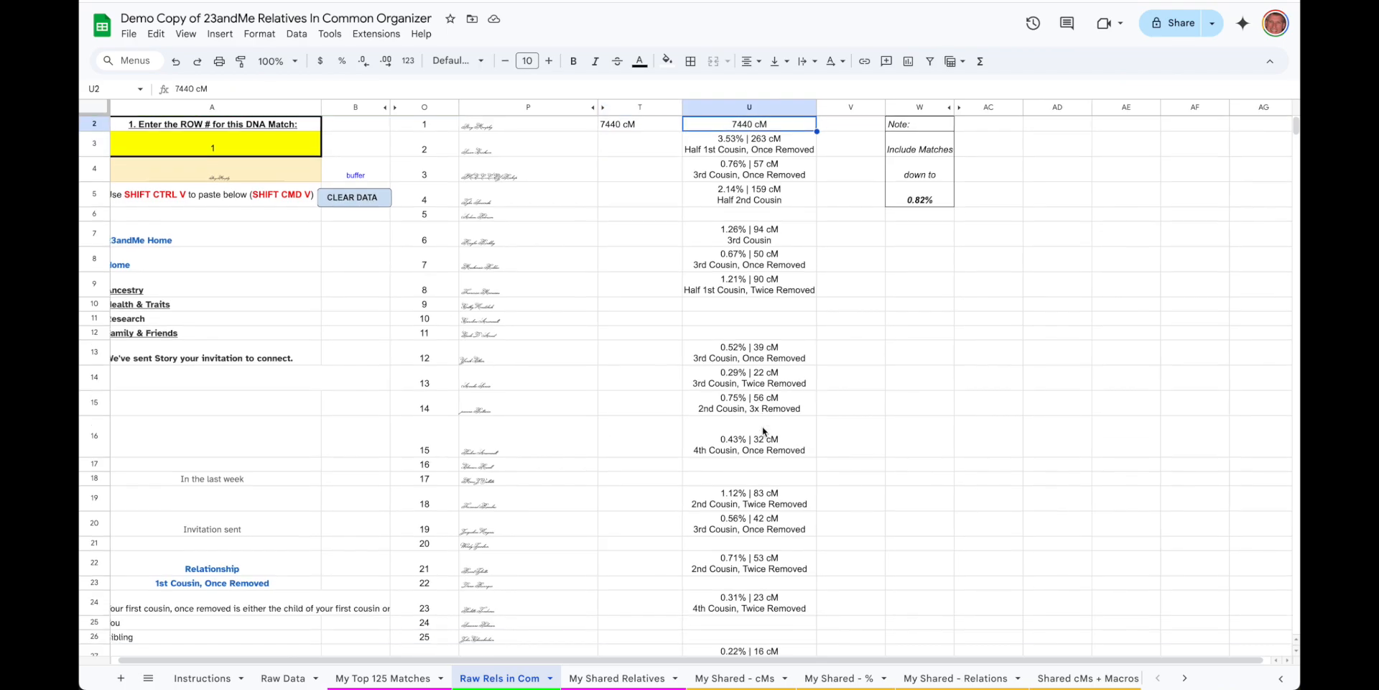
scroll(763, 431, "down", 15)
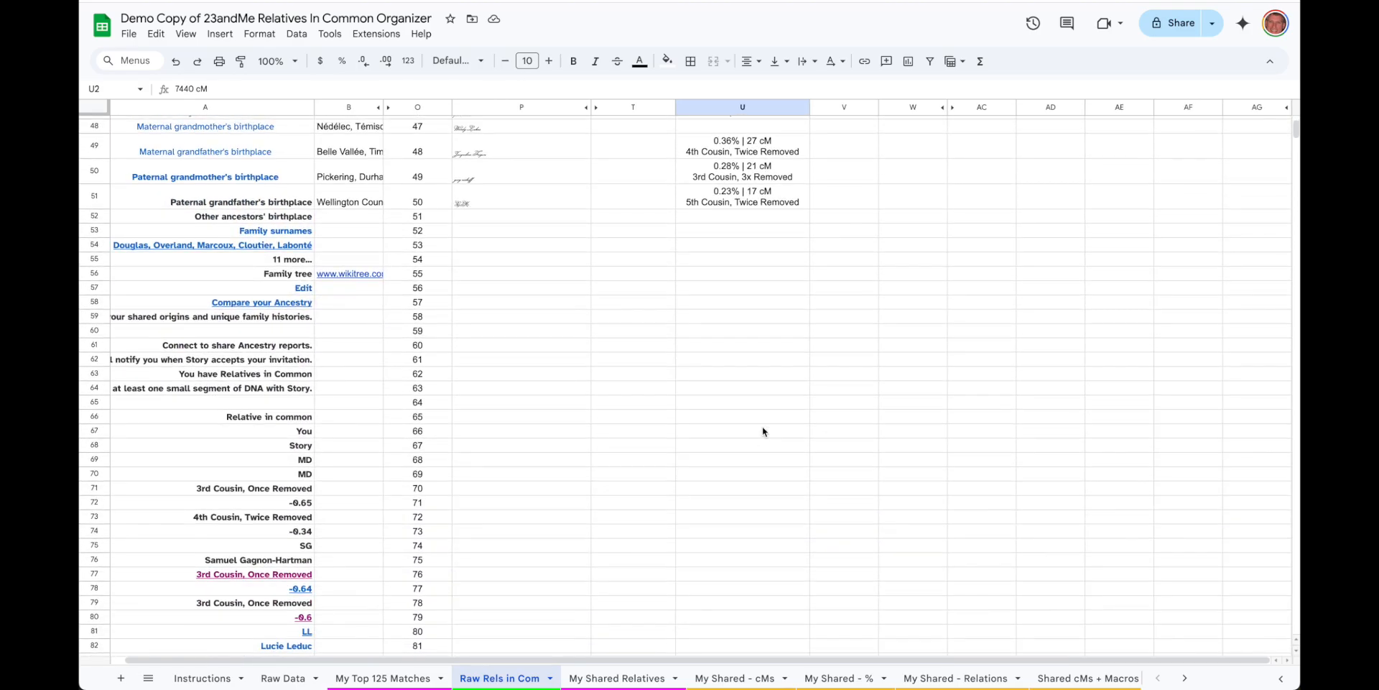
scroll(750, 276, "up", 1)
left_click(751, 228, "shift")
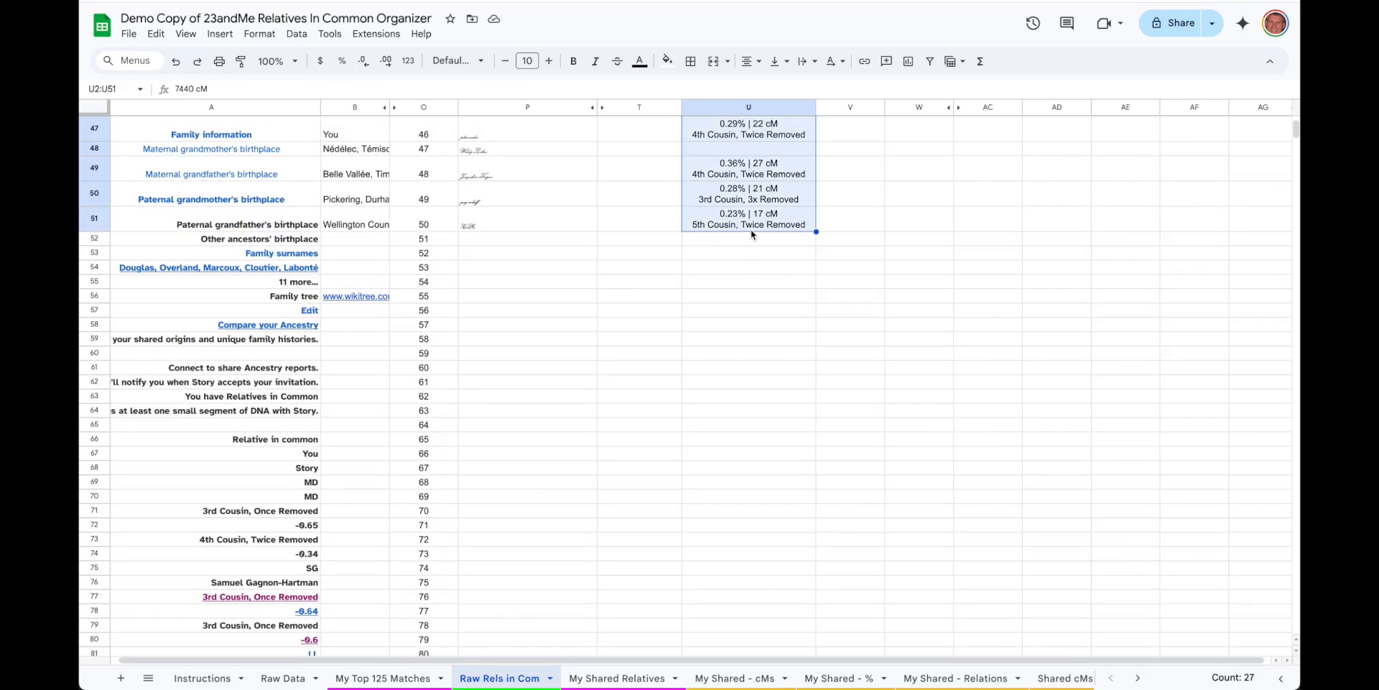
scroll(748, 383, "down", 9)
scroll(748, 383, "up", 7)
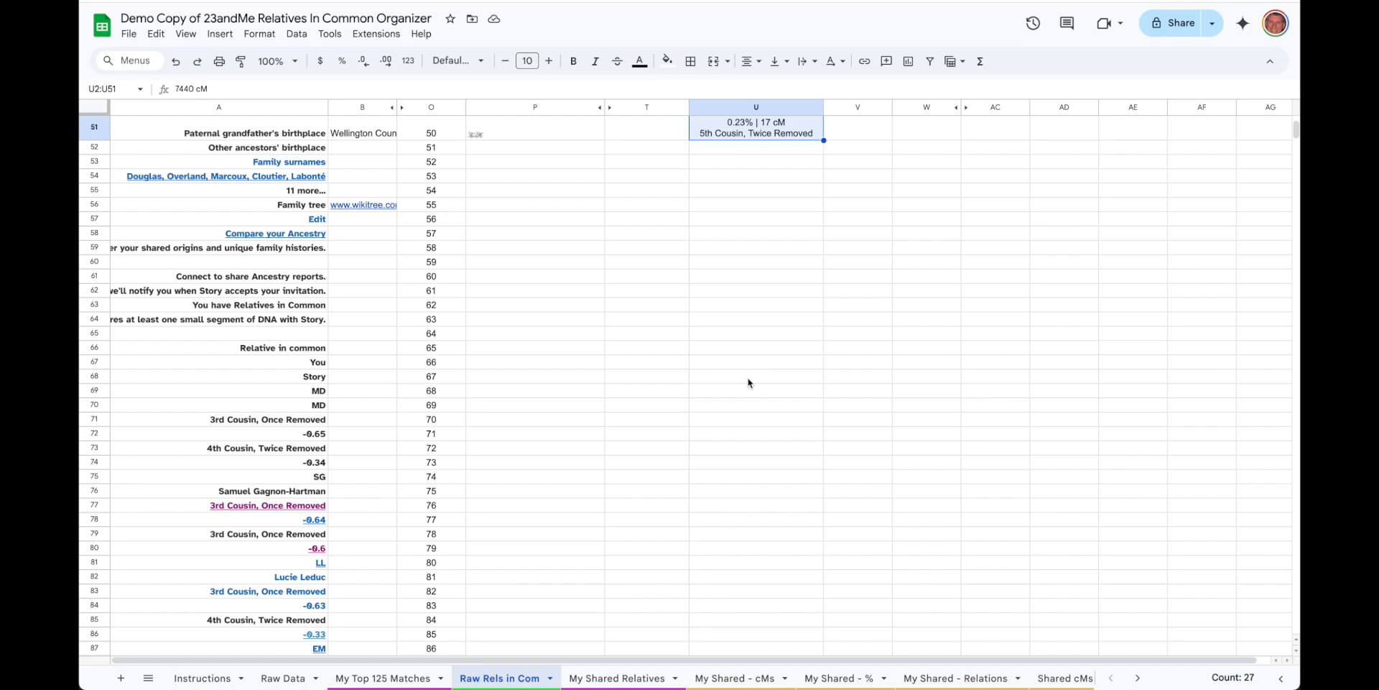
scroll(747, 383, "down", 16)
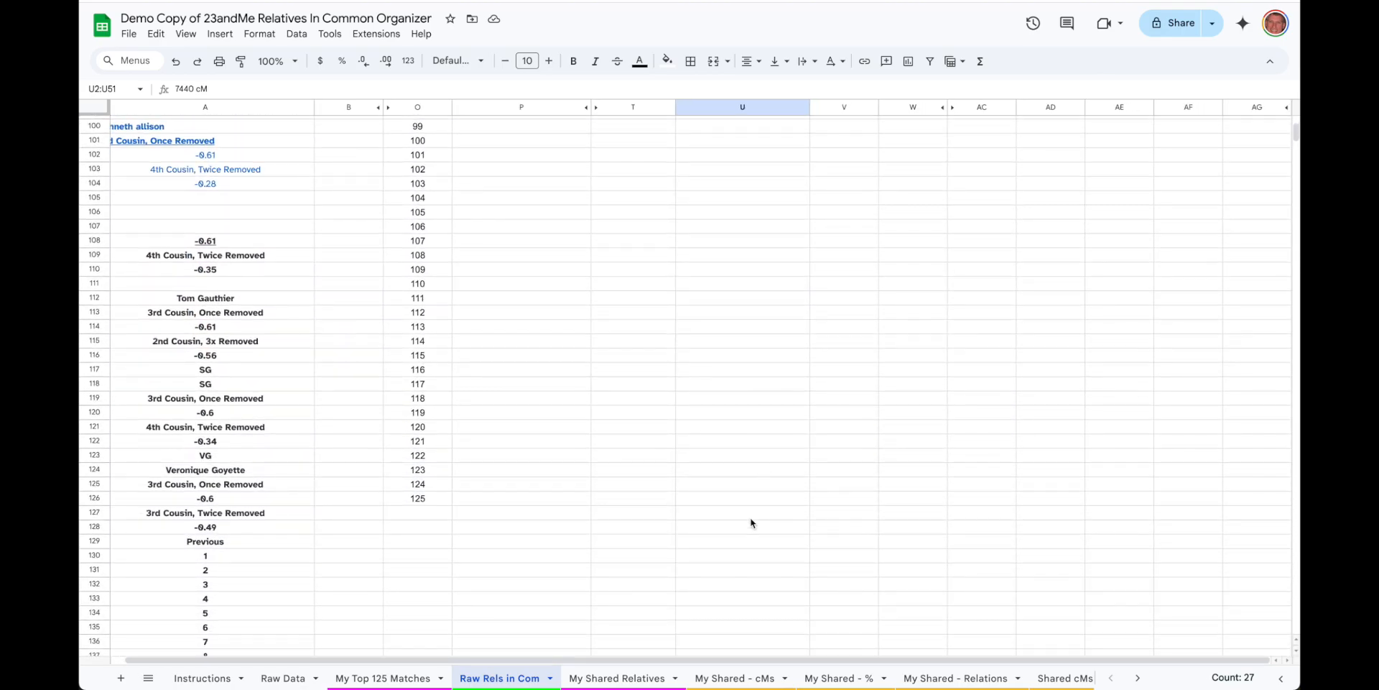
left_click(742, 503, "shift")
scroll(726, 372, "up", 20)
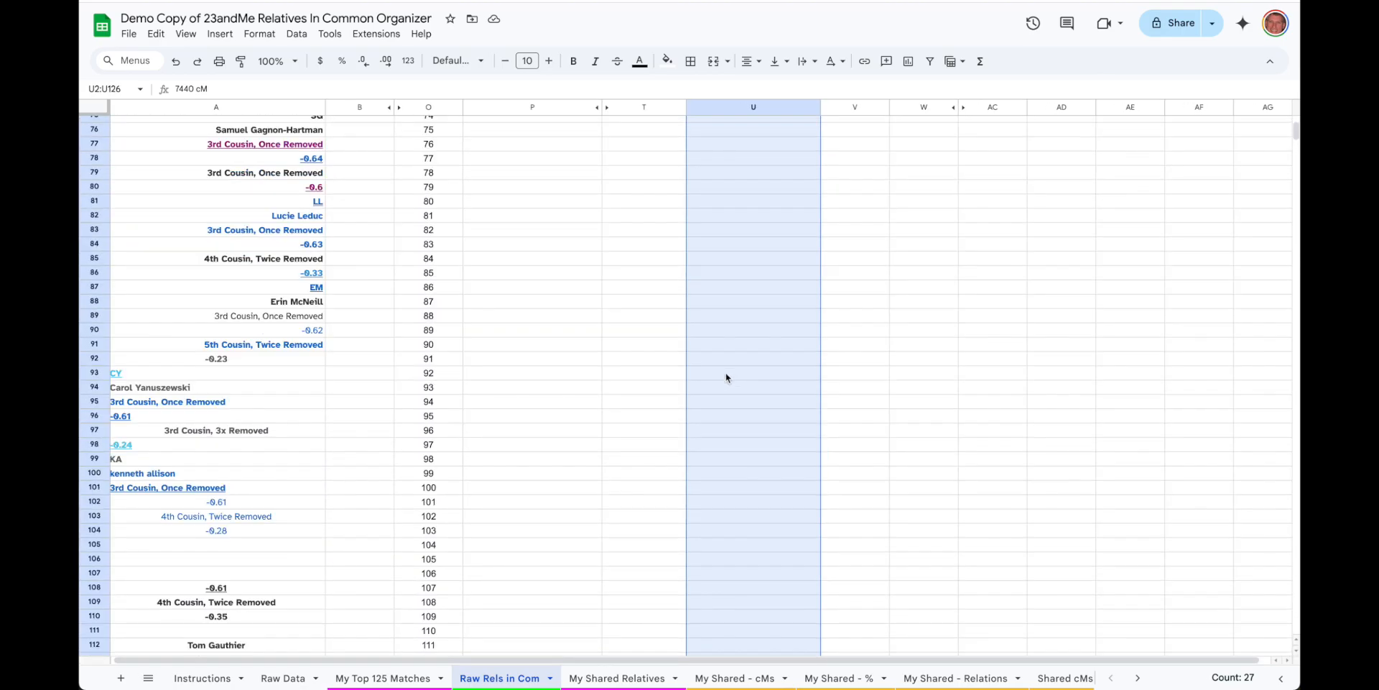
scroll(725, 377, "up", 7)
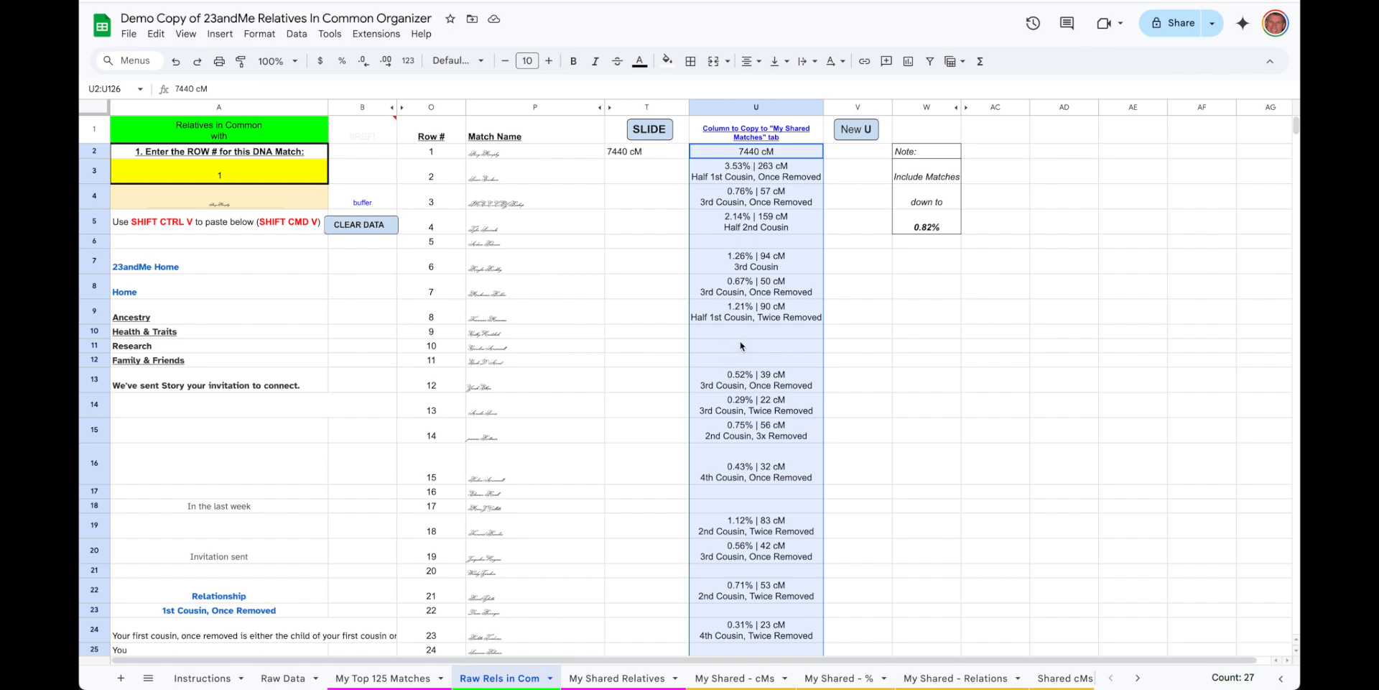
key("ctrl+c")
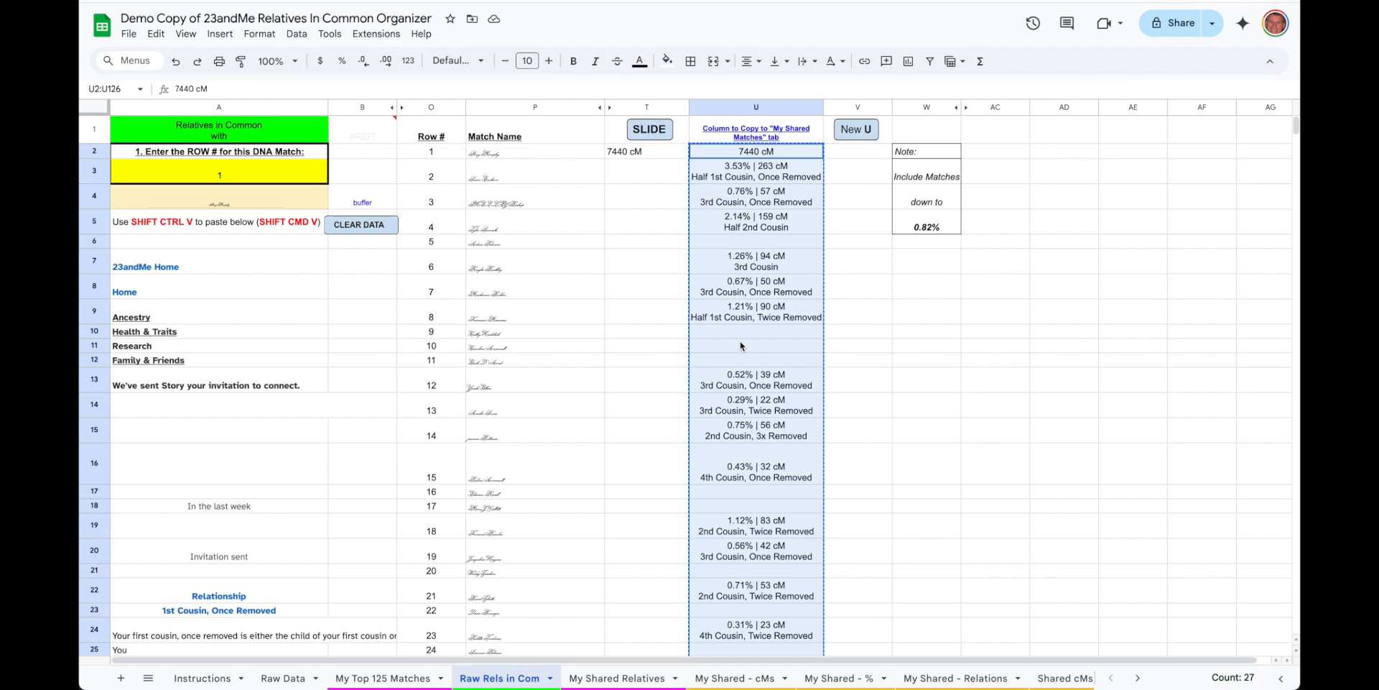
Step: Paste the copied column as values only into My Shared Relatives, starting at D4 under the first match
left_click(645, 680)
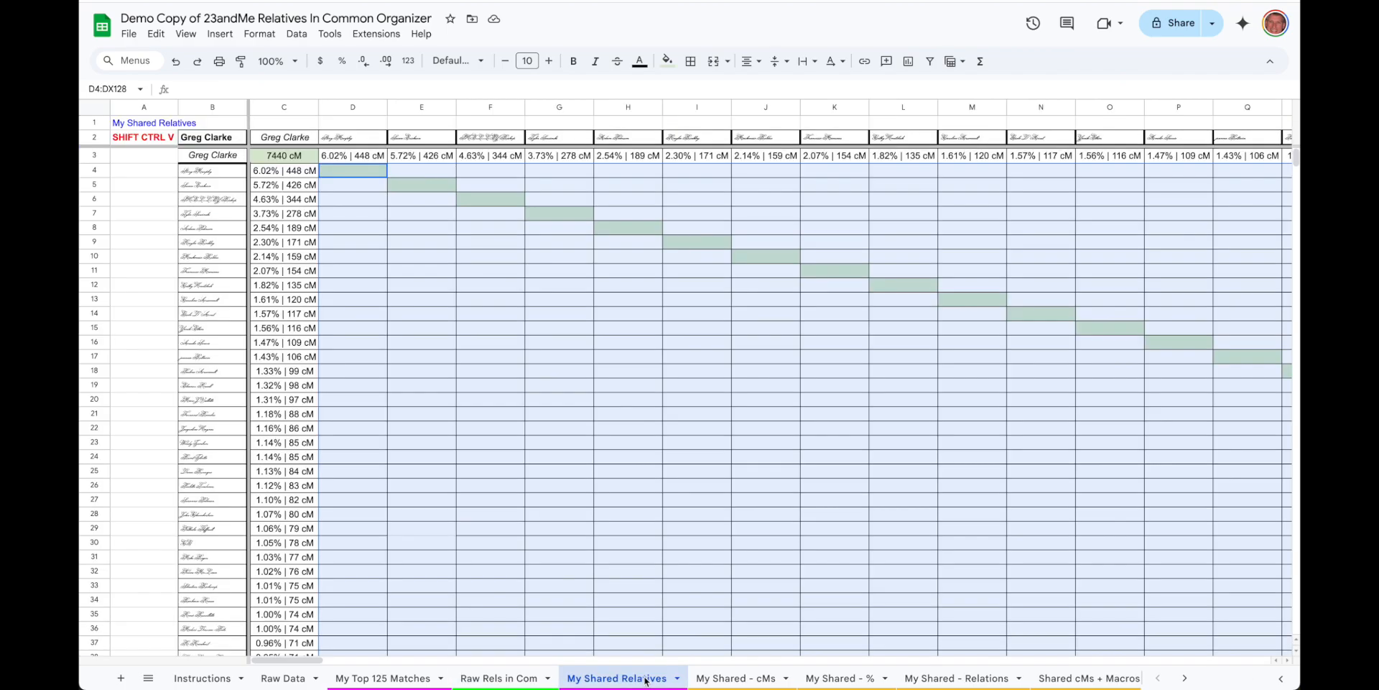
left_click(423, 170)
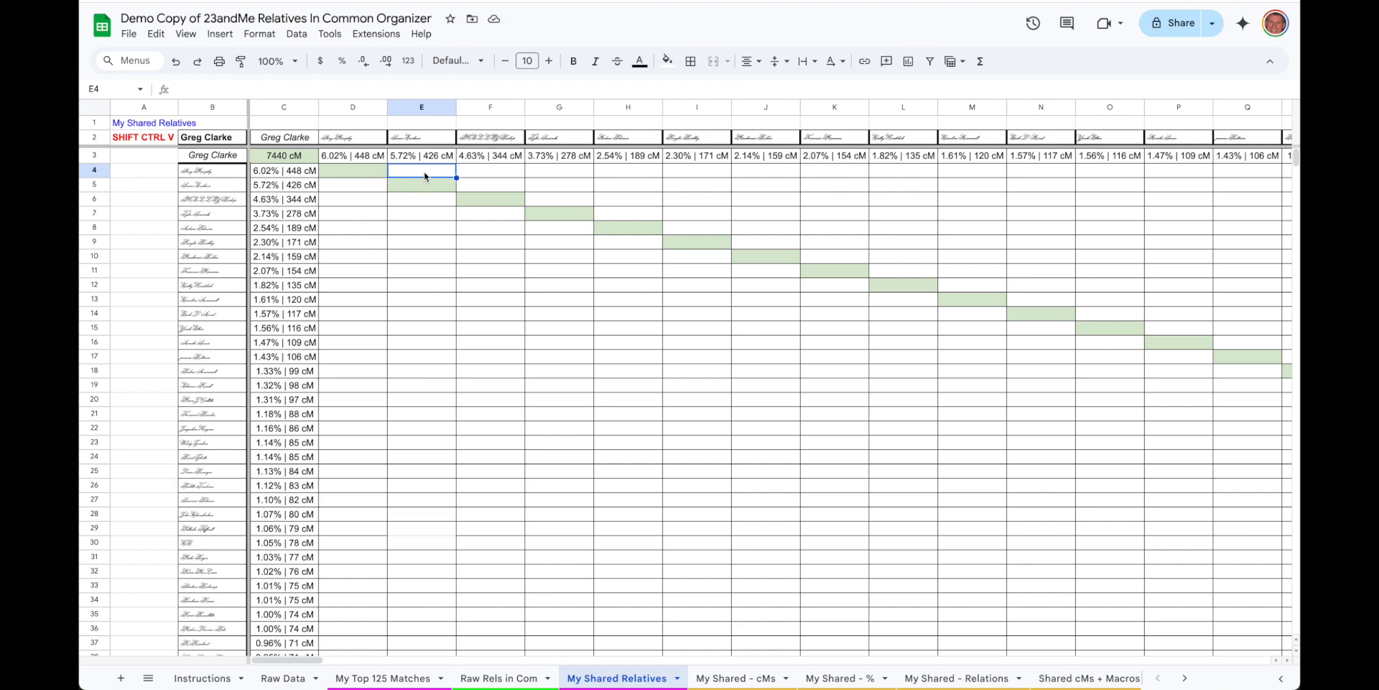
left_click(346, 171)
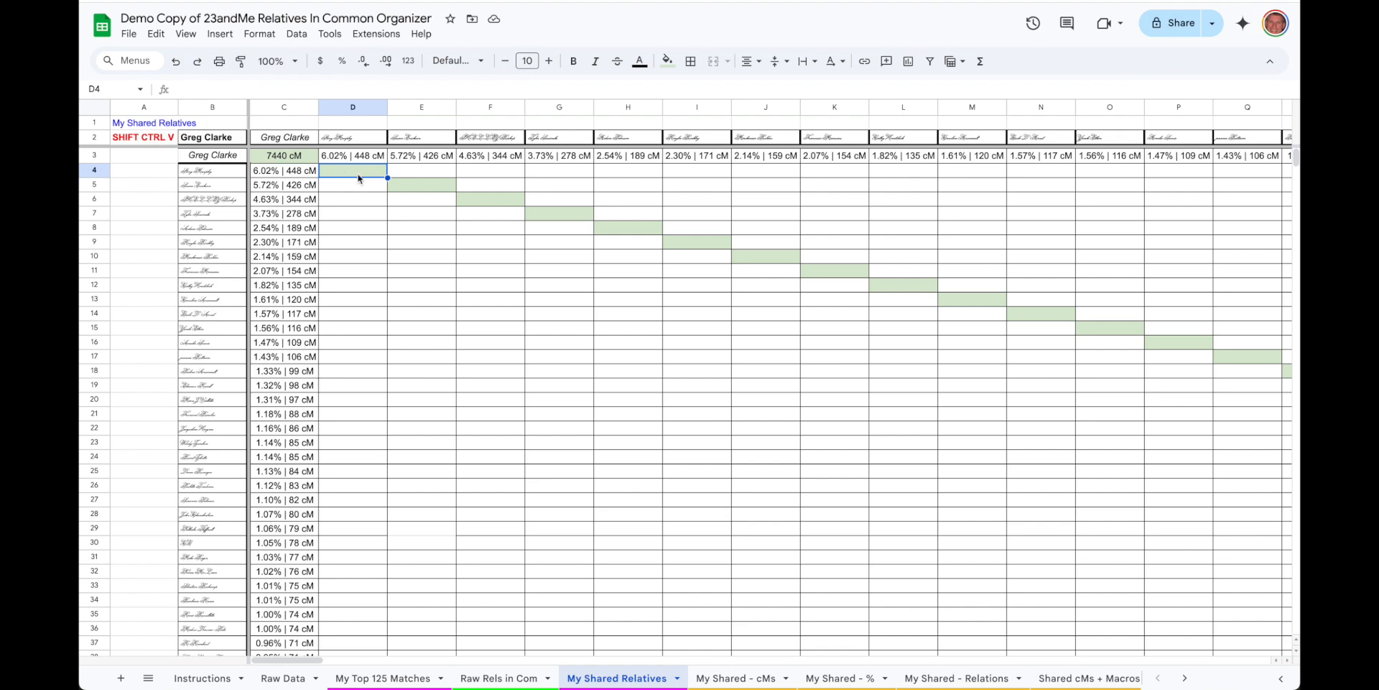
right_click(354, 174)
mouse_move(413, 233)
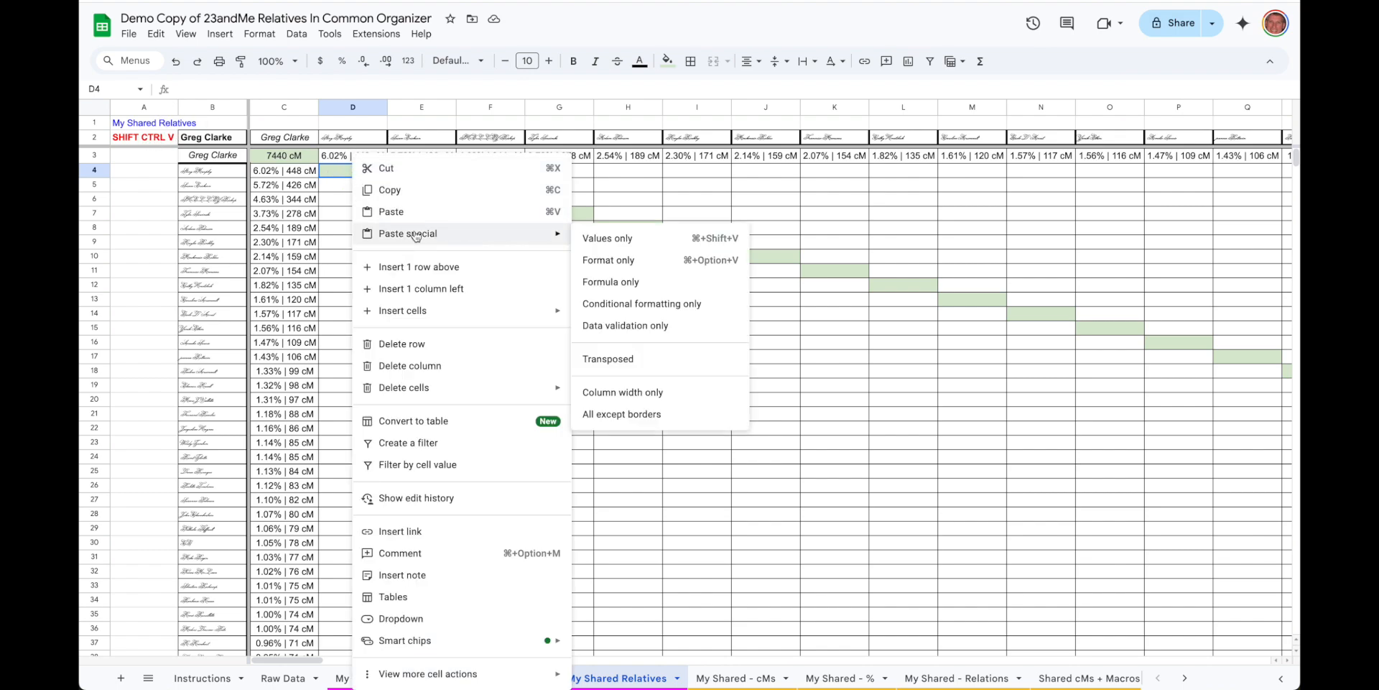
left_click(635, 240)
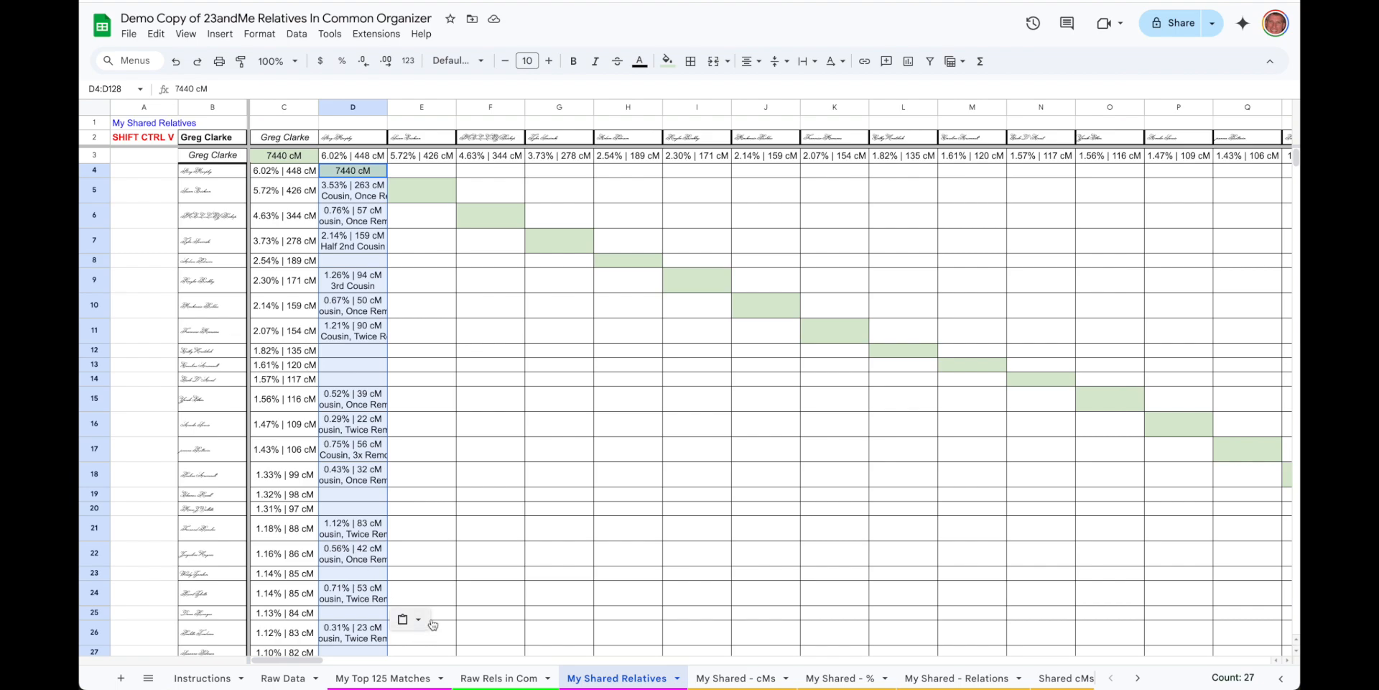
Step: Review the paste instructions on My Shared Relatives, Raw Rels in Com, My Top 125 Matches and Raw Data, and return to My Shared Relatives
left_click(155, 141)
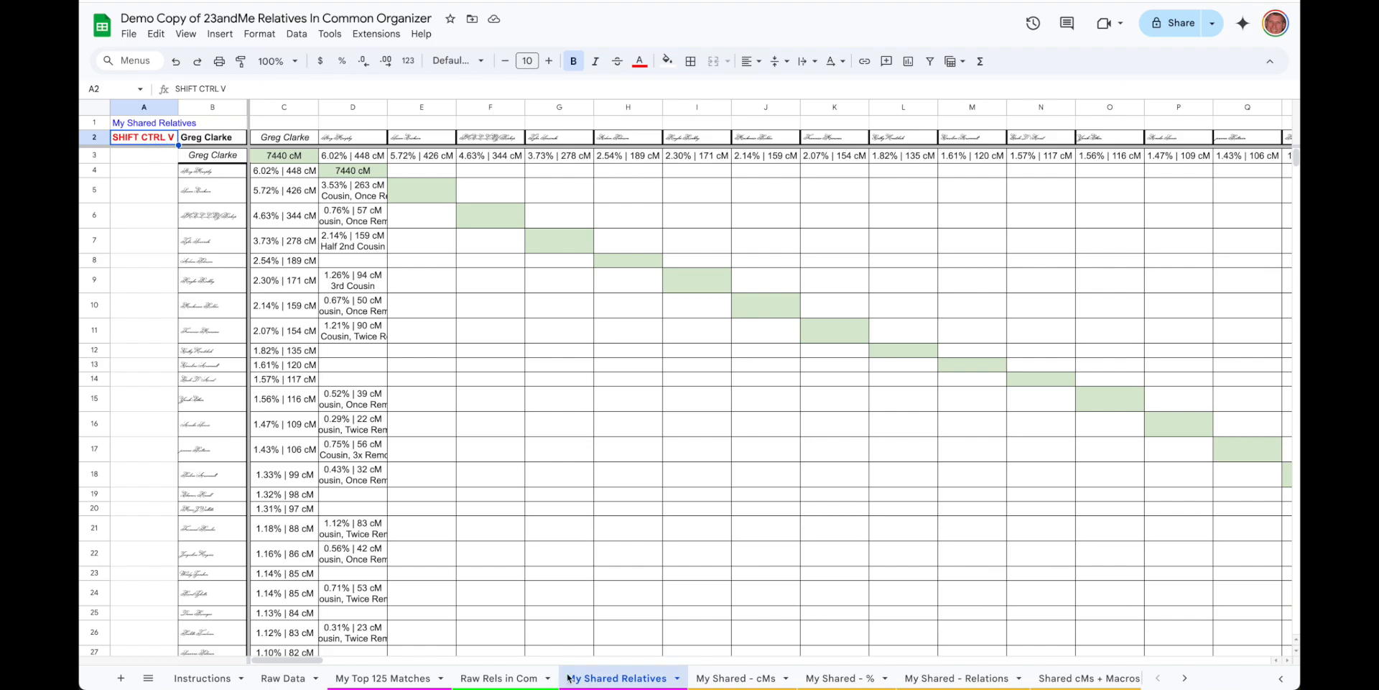
left_click(508, 679)
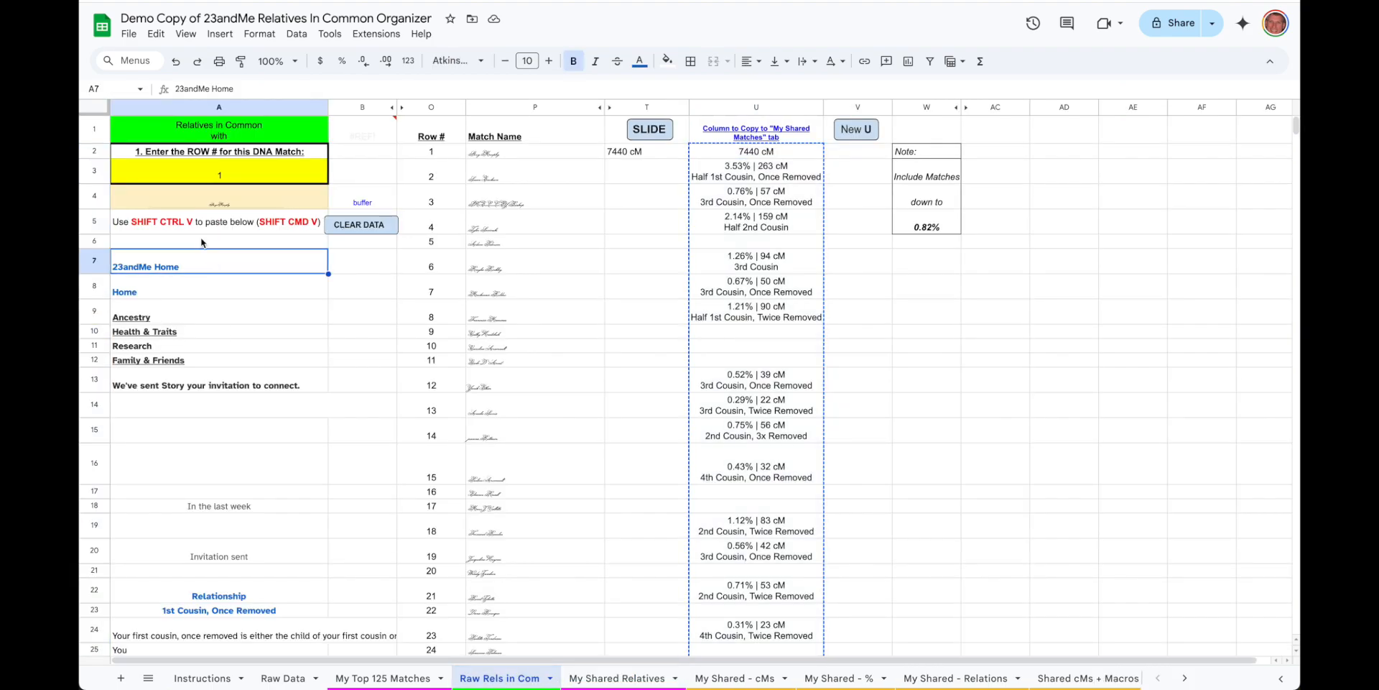
left_click(164, 227)
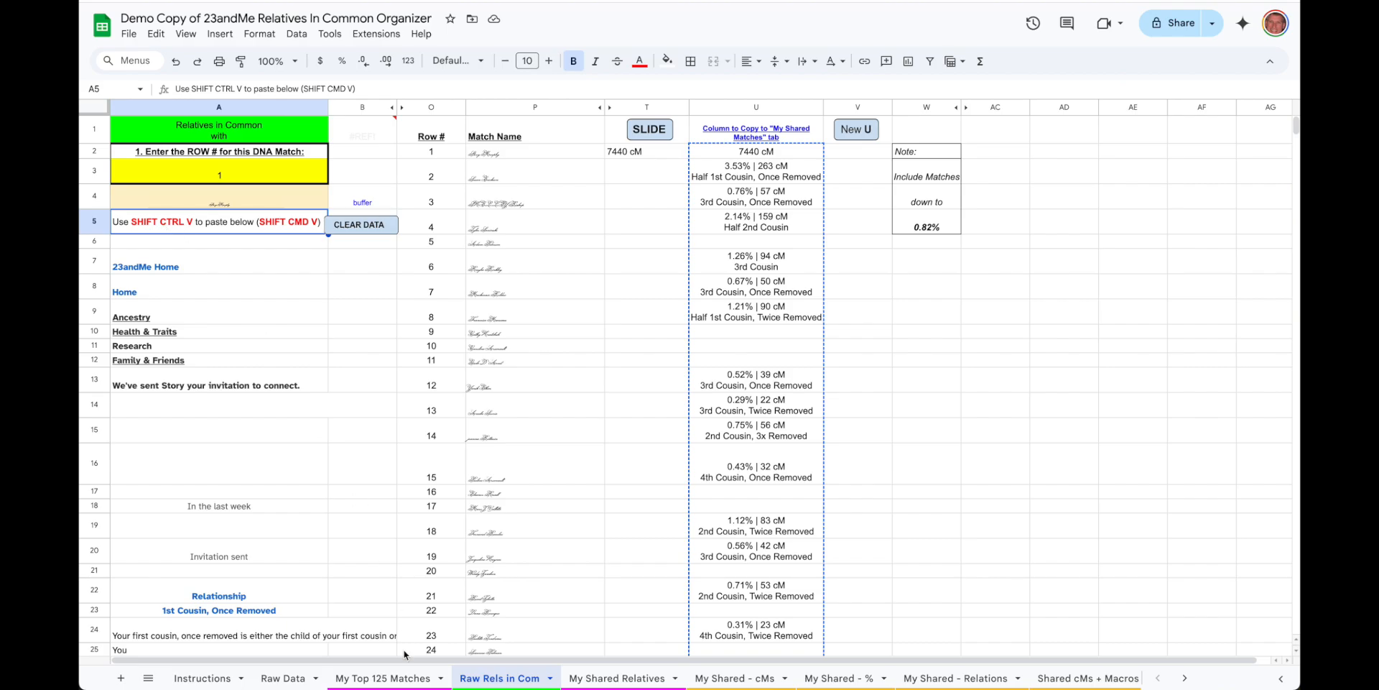
left_click(381, 678)
left_click(149, 167)
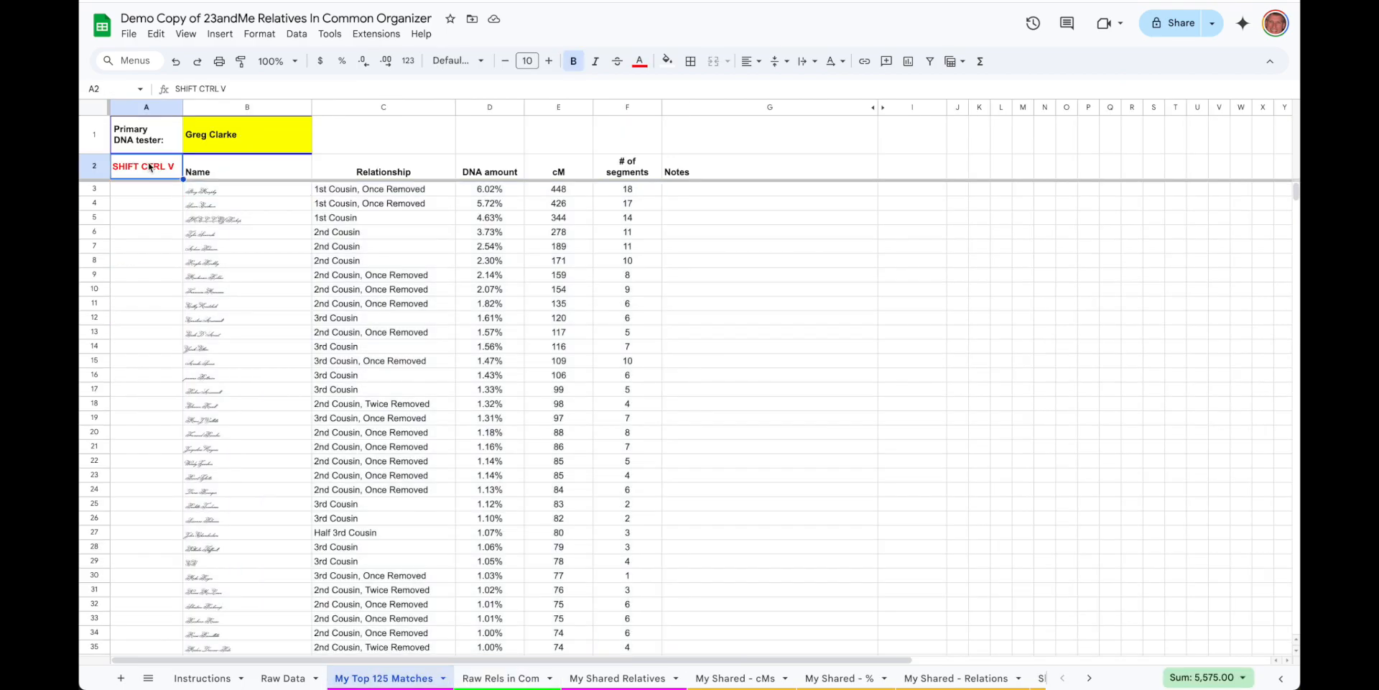
left_click(286, 678)
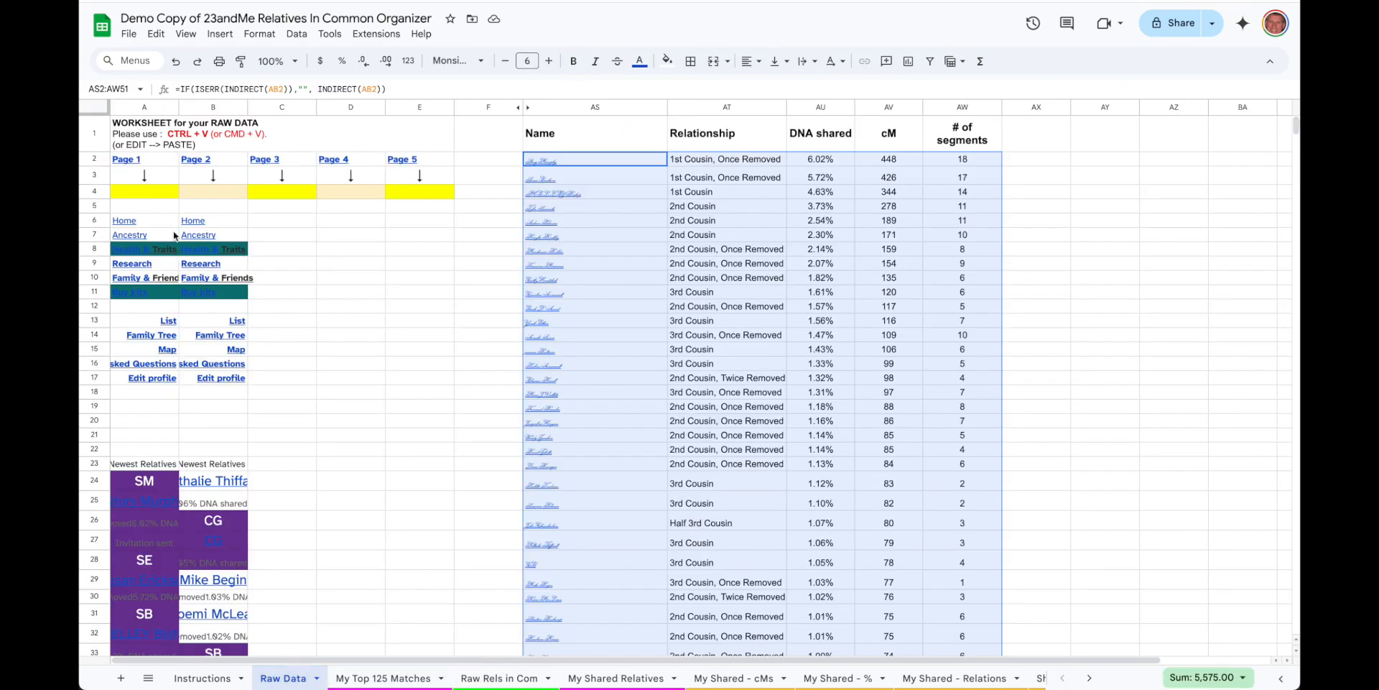
left_click(192, 140)
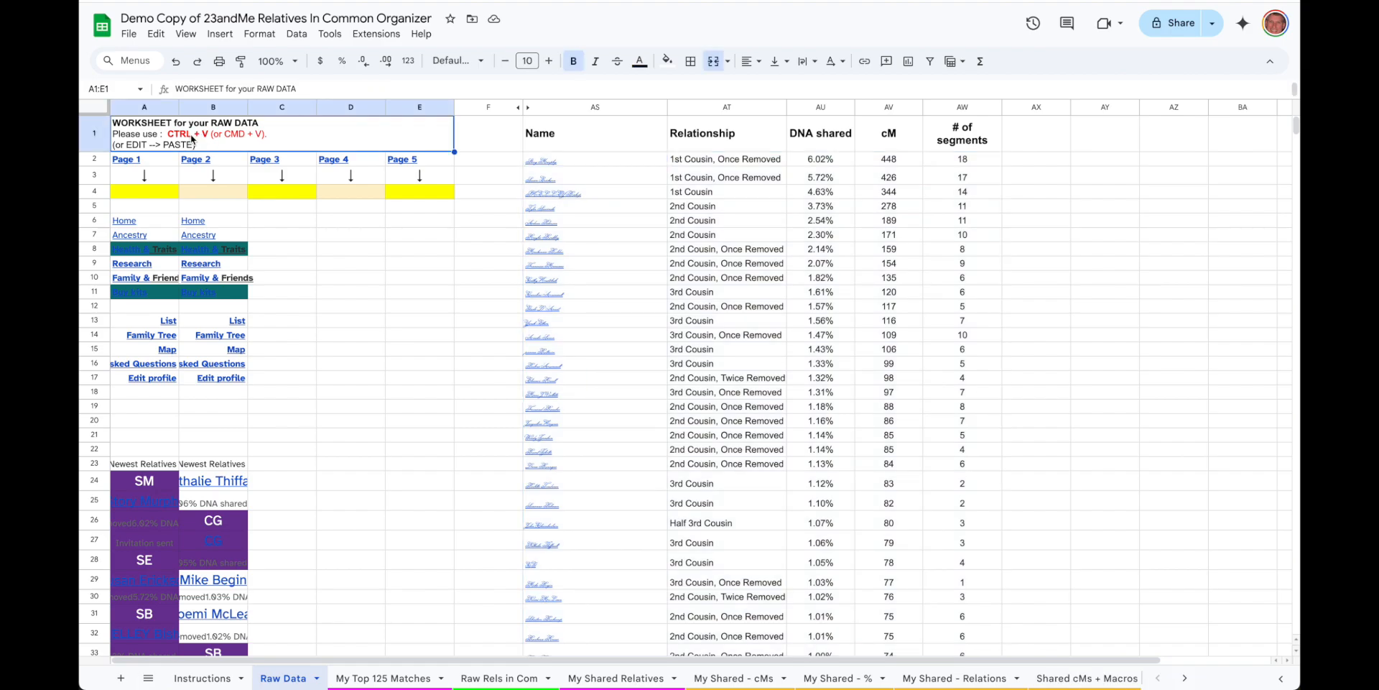
left_click(643, 679)
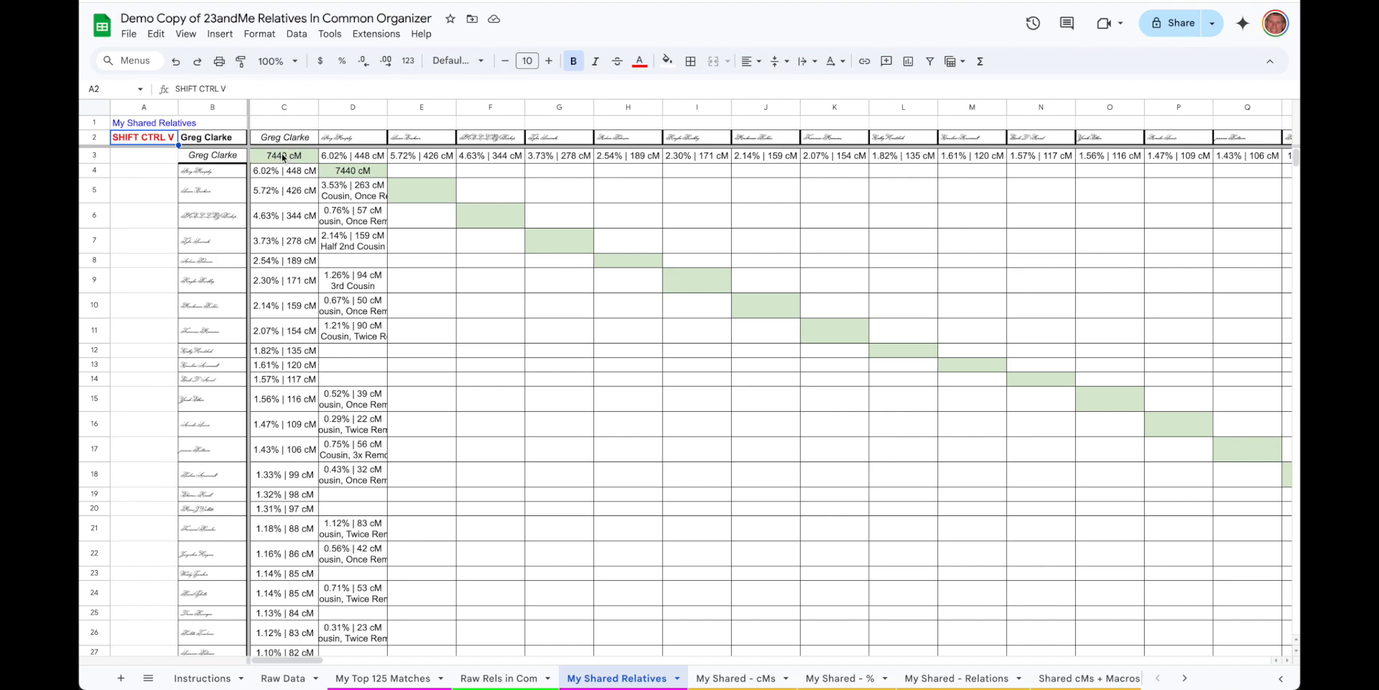
Step: Switch to the 23andMe DNA Relatives list and open the second-listed relative's profile in a new browser tab
left_click(362, 176)
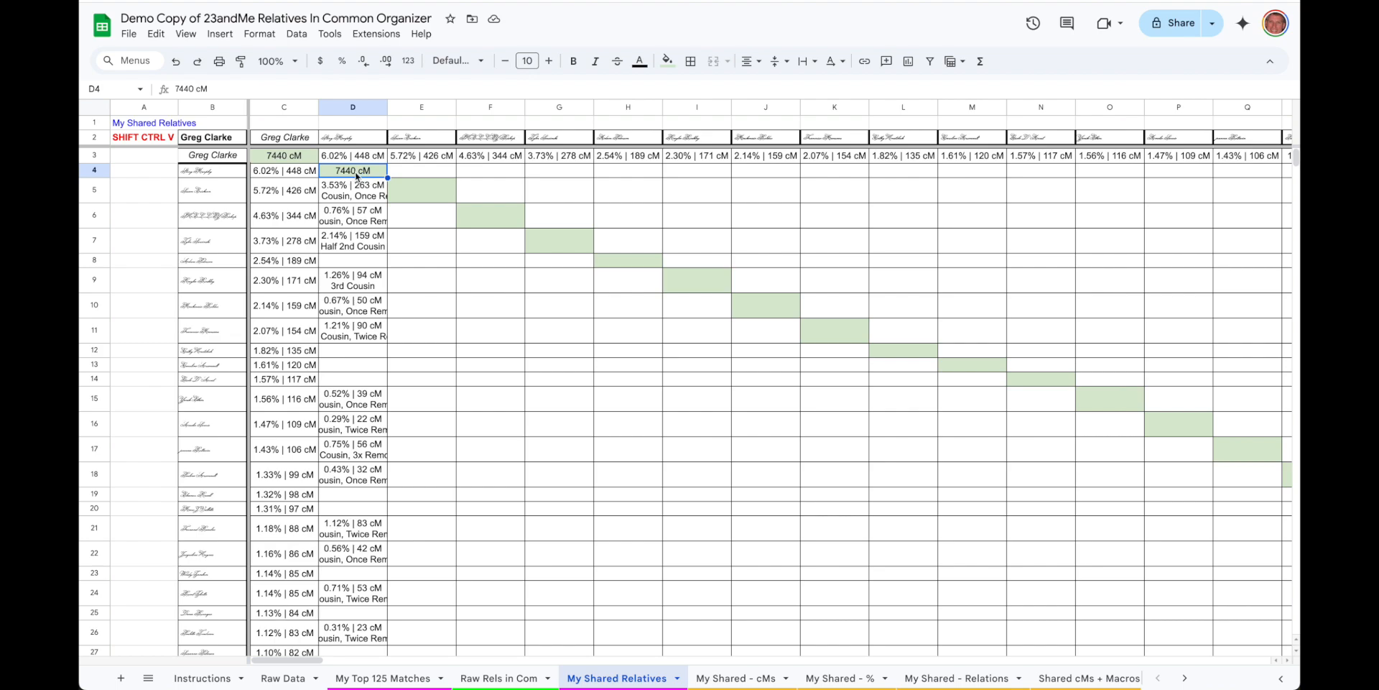
left_click(408, 188)
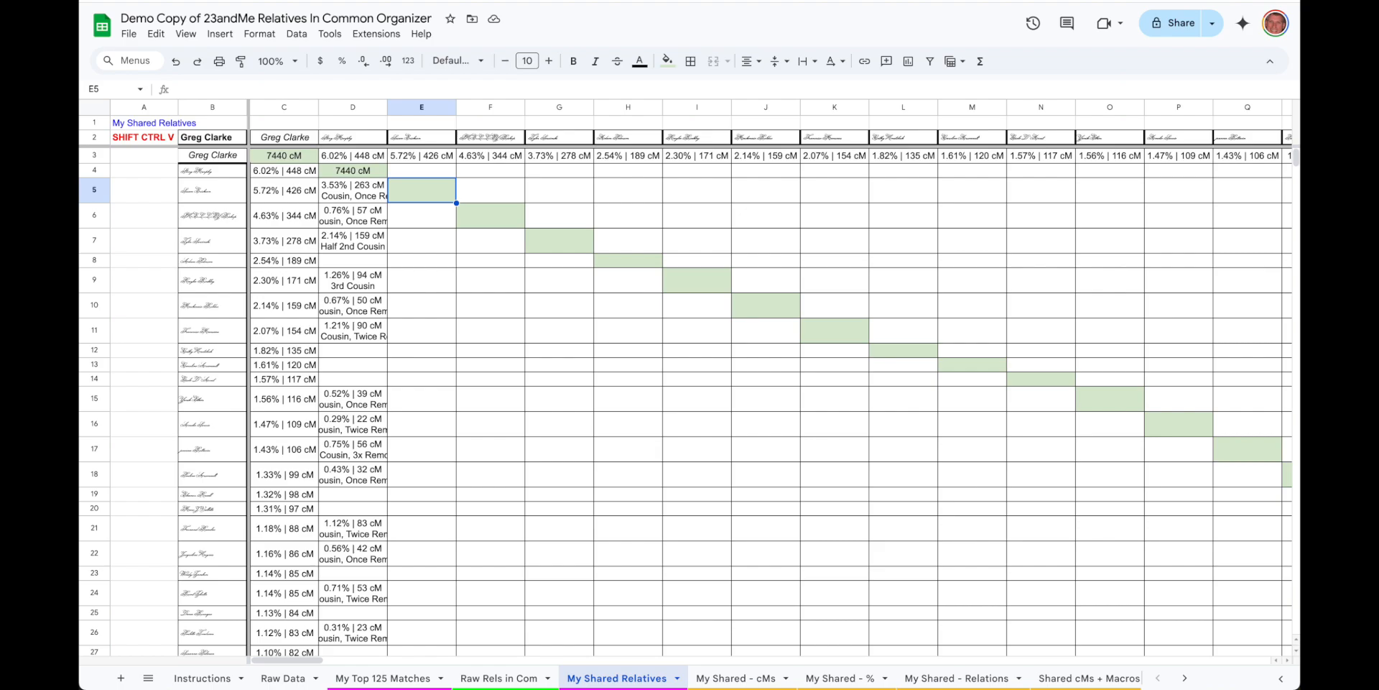
left_click(438, 0)
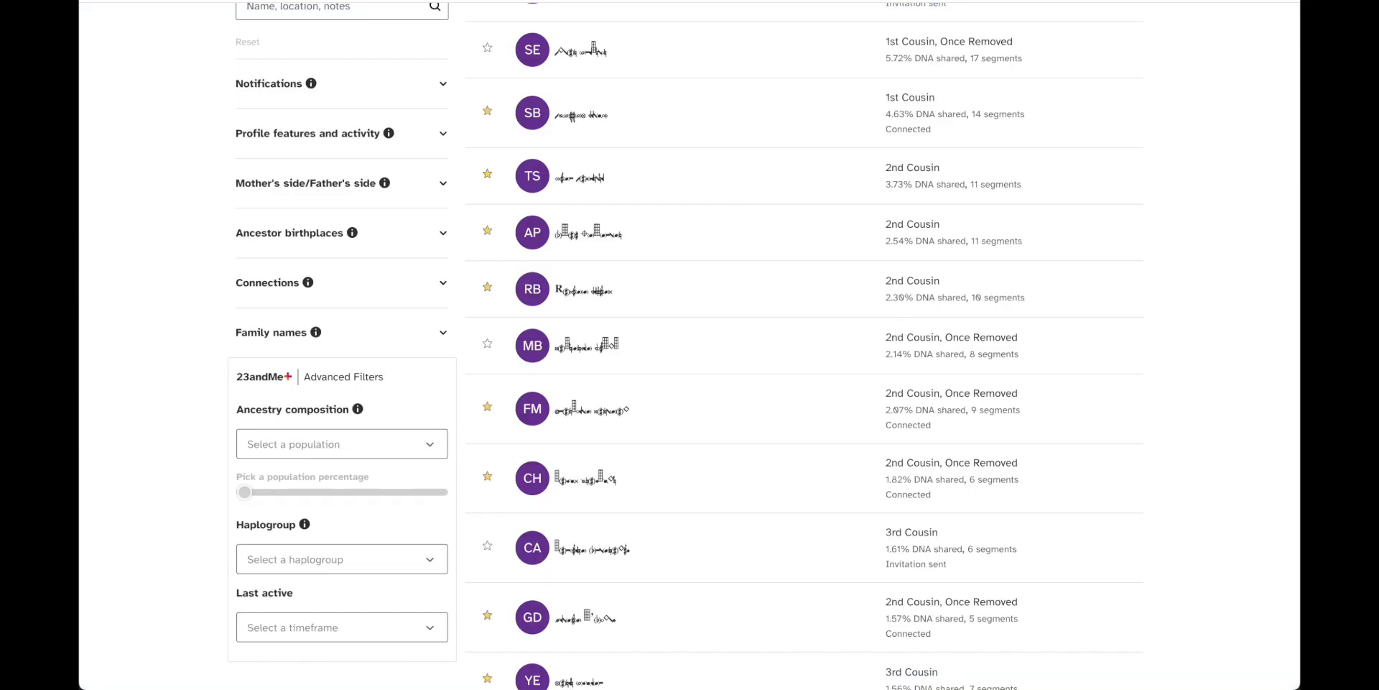
scroll(654, 162, "up", 5)
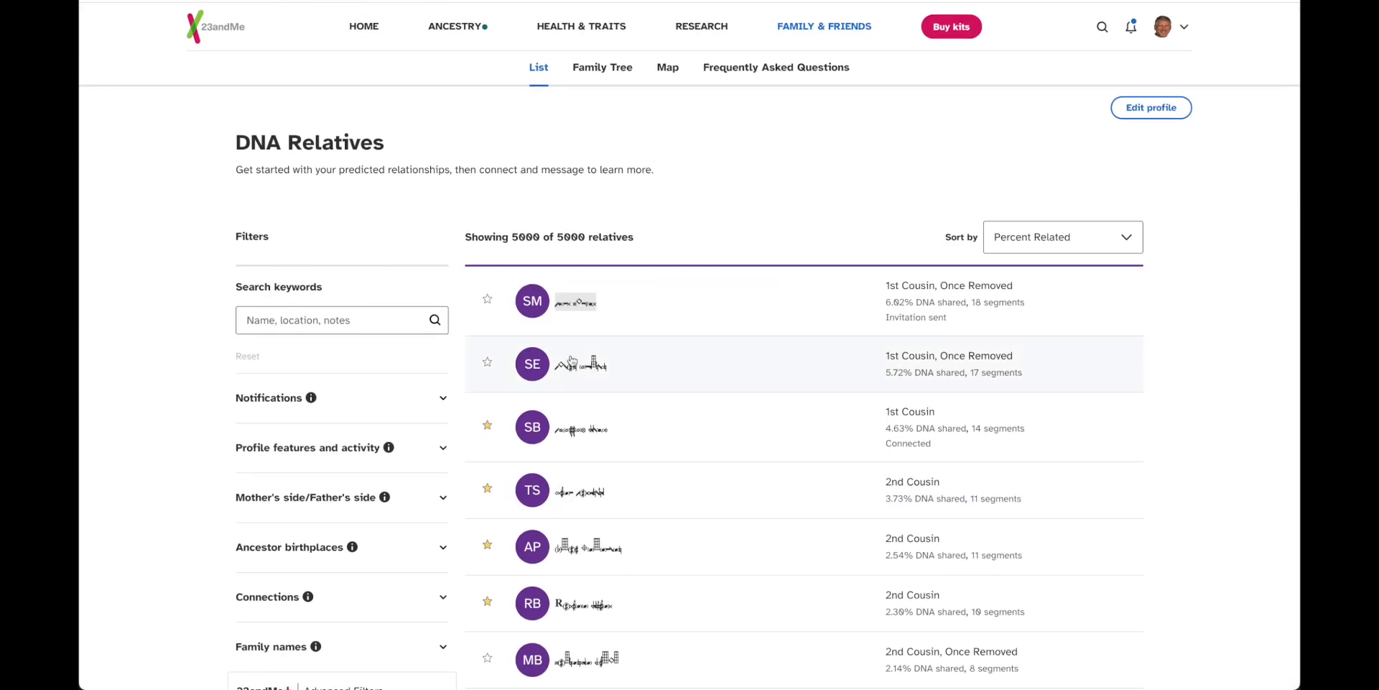
right_click(577, 306)
left_click(609, 320)
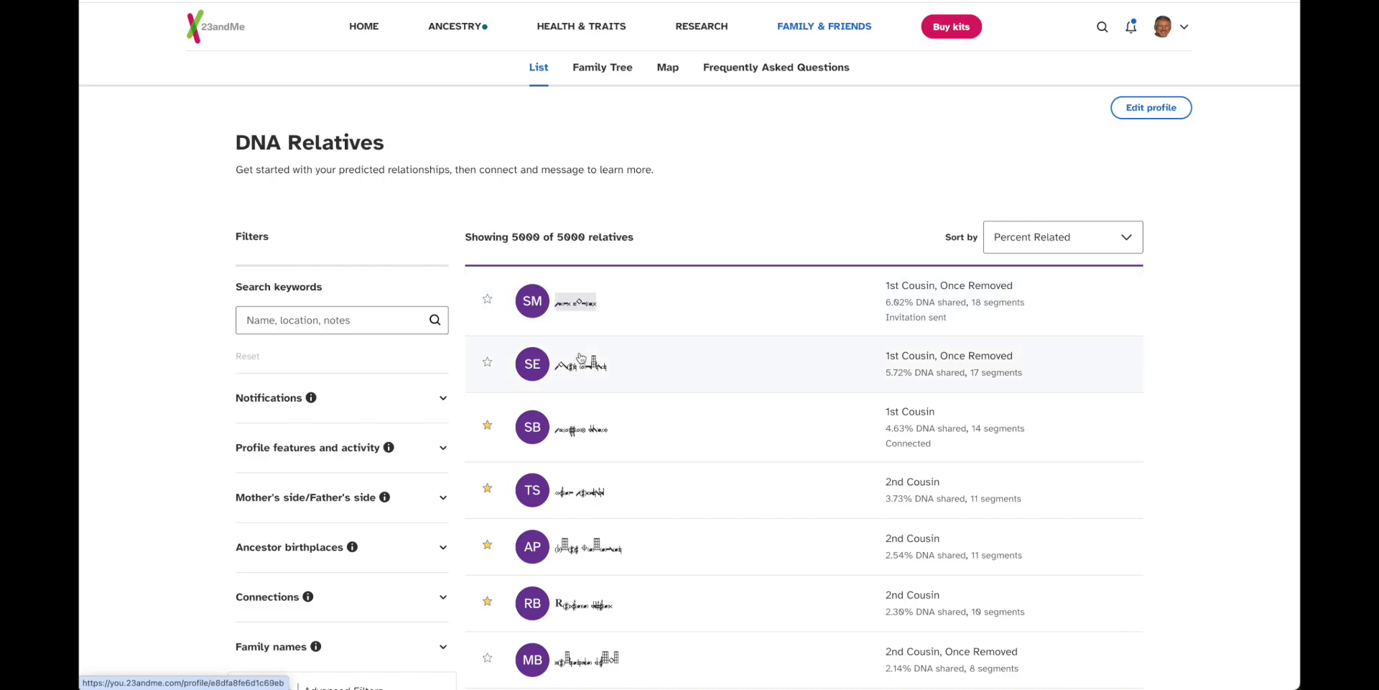
right_click(577, 369)
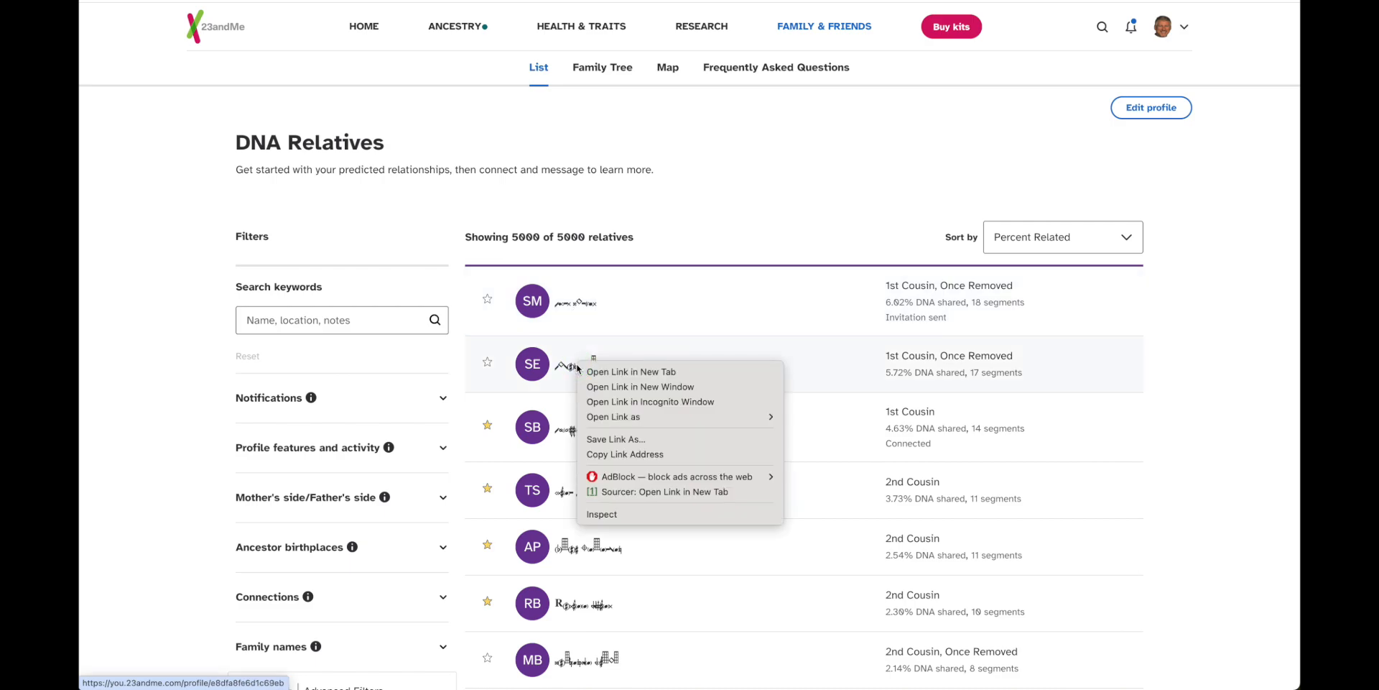
left_click(633, 372)
key("ctrl+Tab")
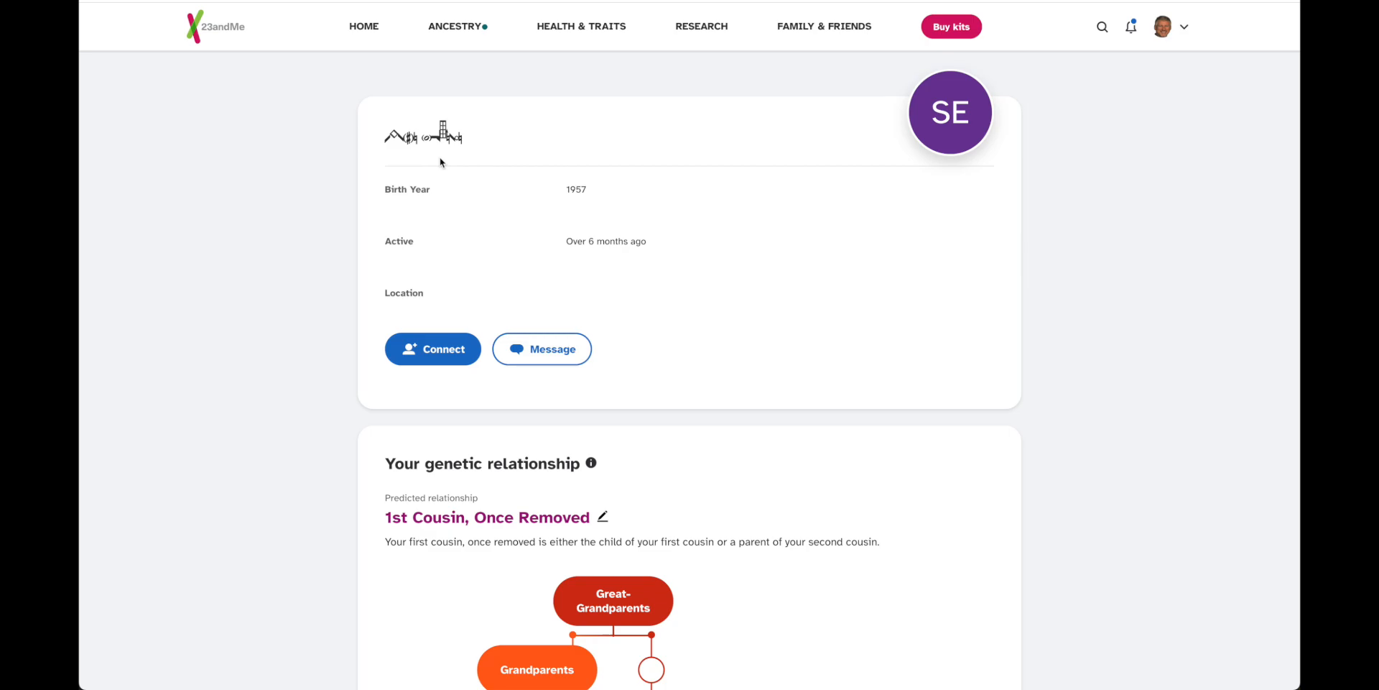
Step: Copy the relative's entire profile page, including the first page of the Relatives in Common table
scroll(737, 338, "down", 20)
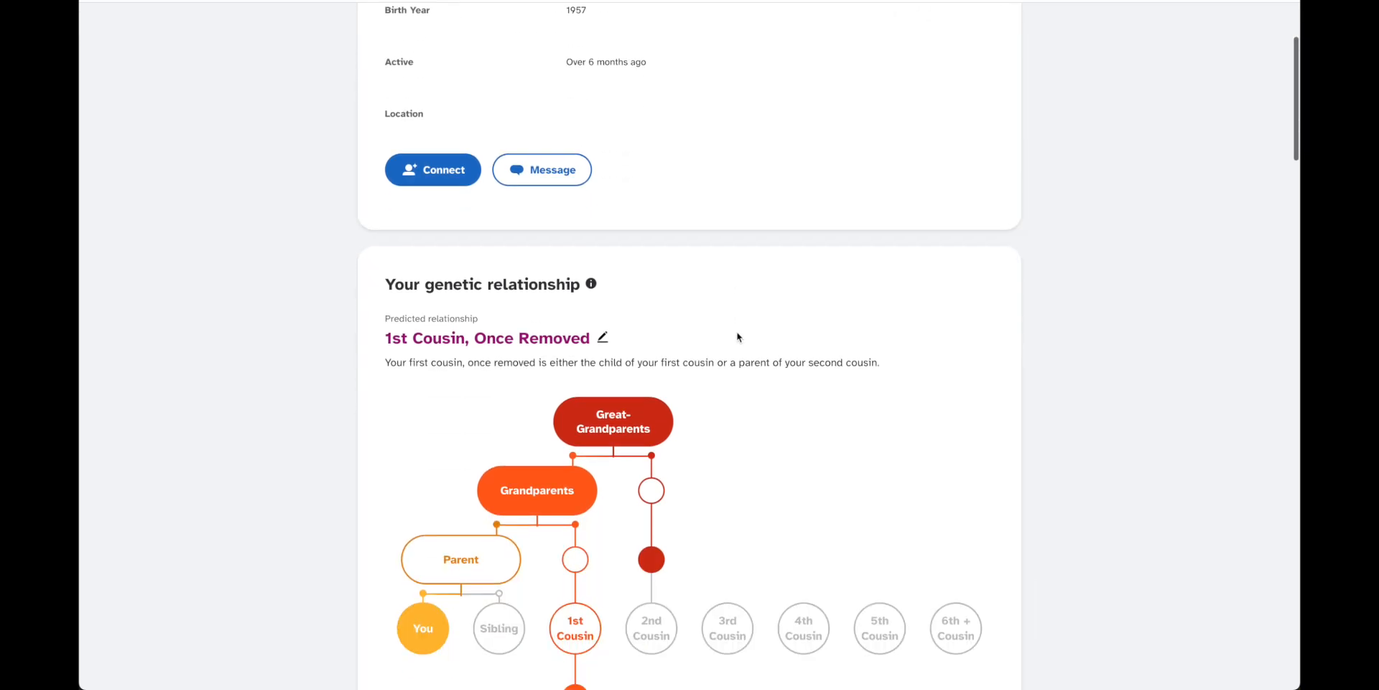
scroll(737, 337, "down", 12)
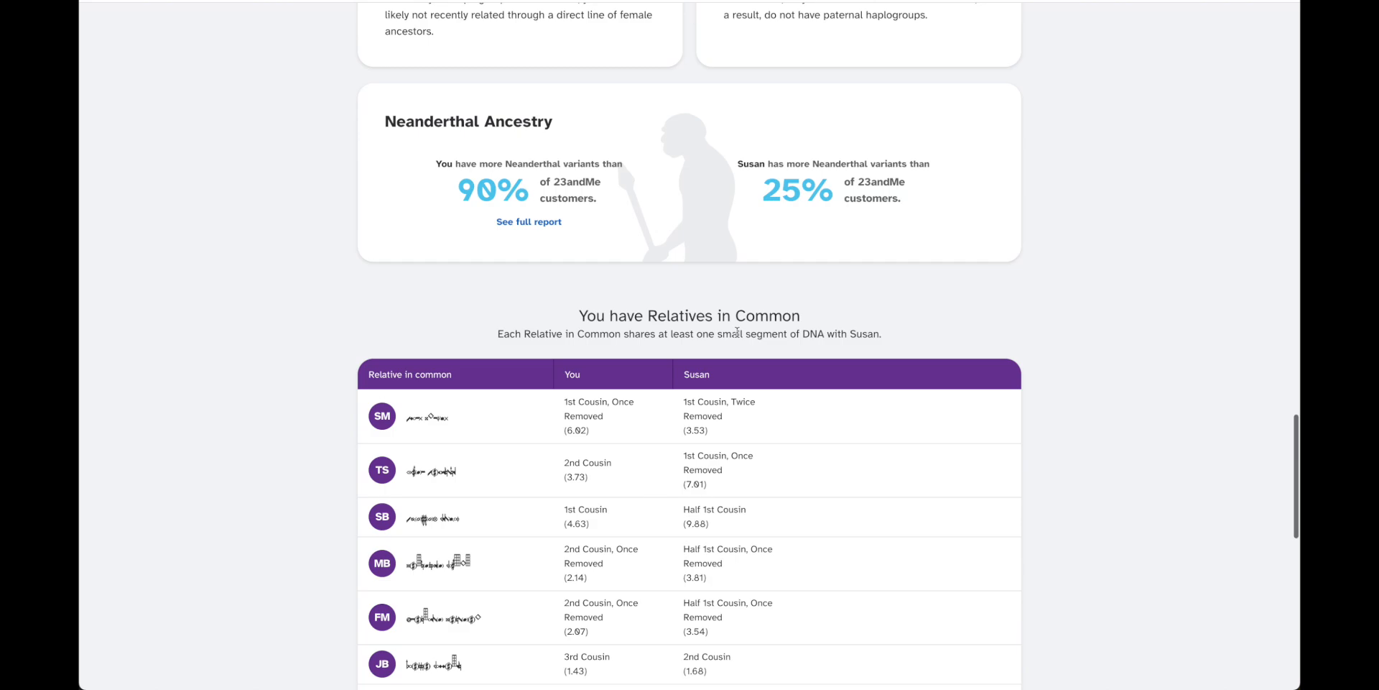
scroll(737, 334, "down", 3)
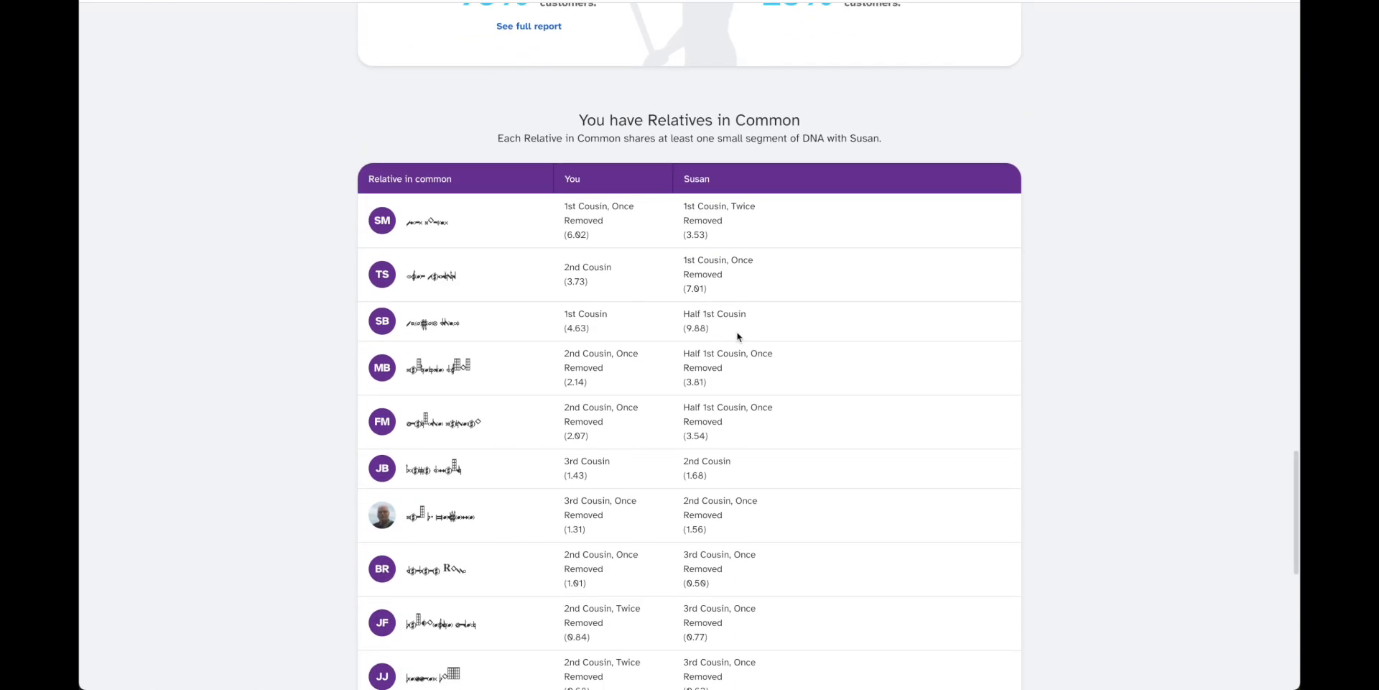
scroll(524, 471, "down", 2)
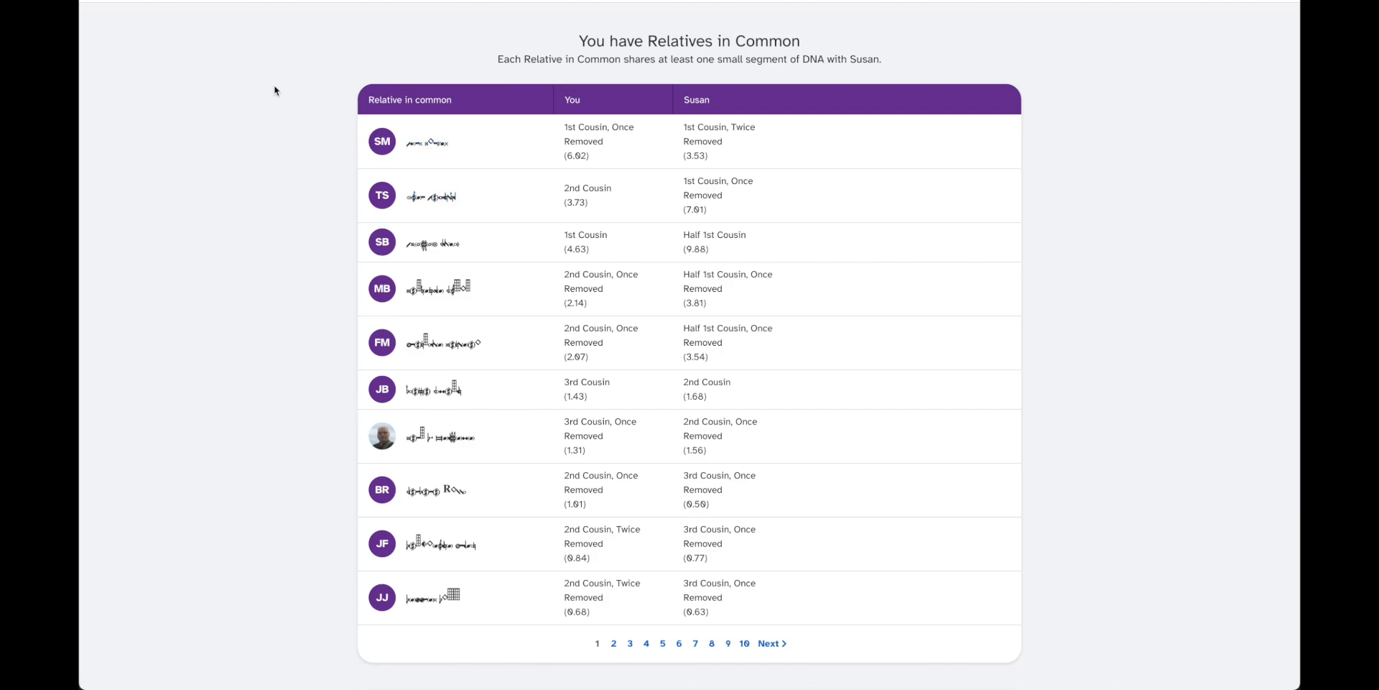
key("ctrl+a")
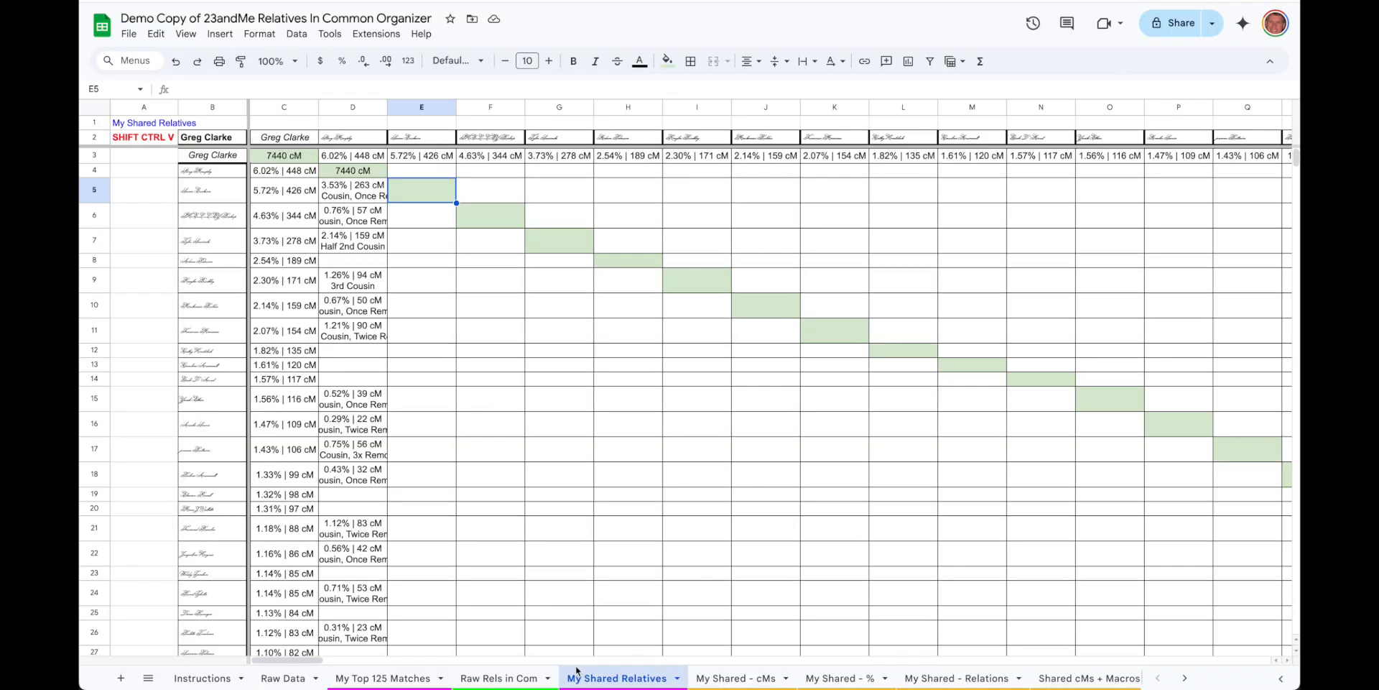
Step: Back in Google Sheets, empty column U and clear the previously pasted data on the Raw Rels in Com sheet
left_click(498, 683)
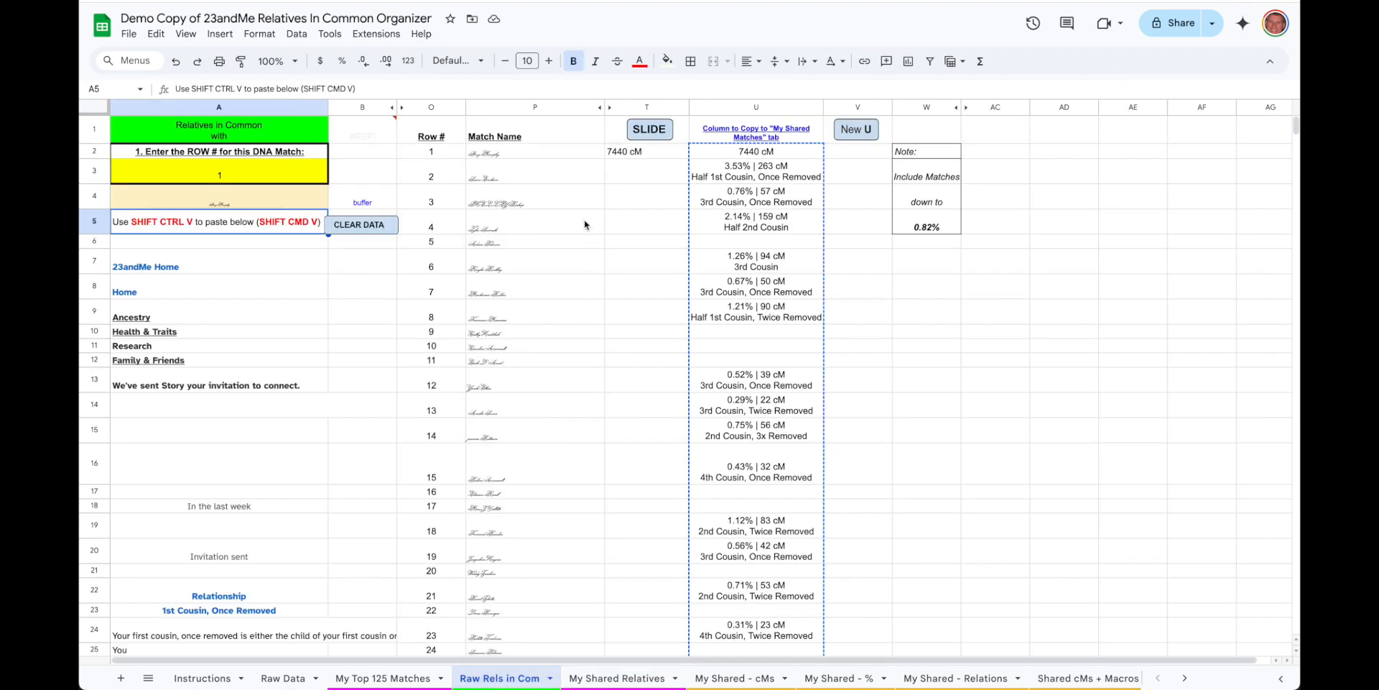
left_click(860, 133)
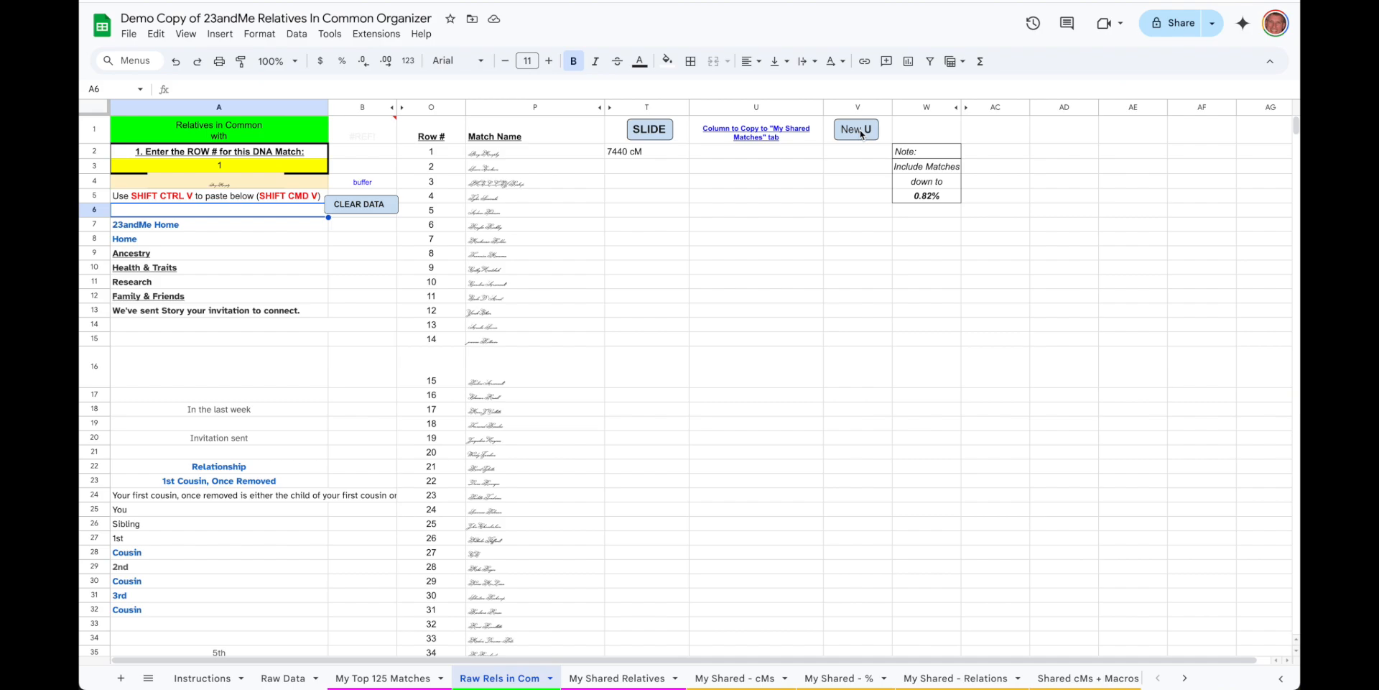
left_click(357, 205)
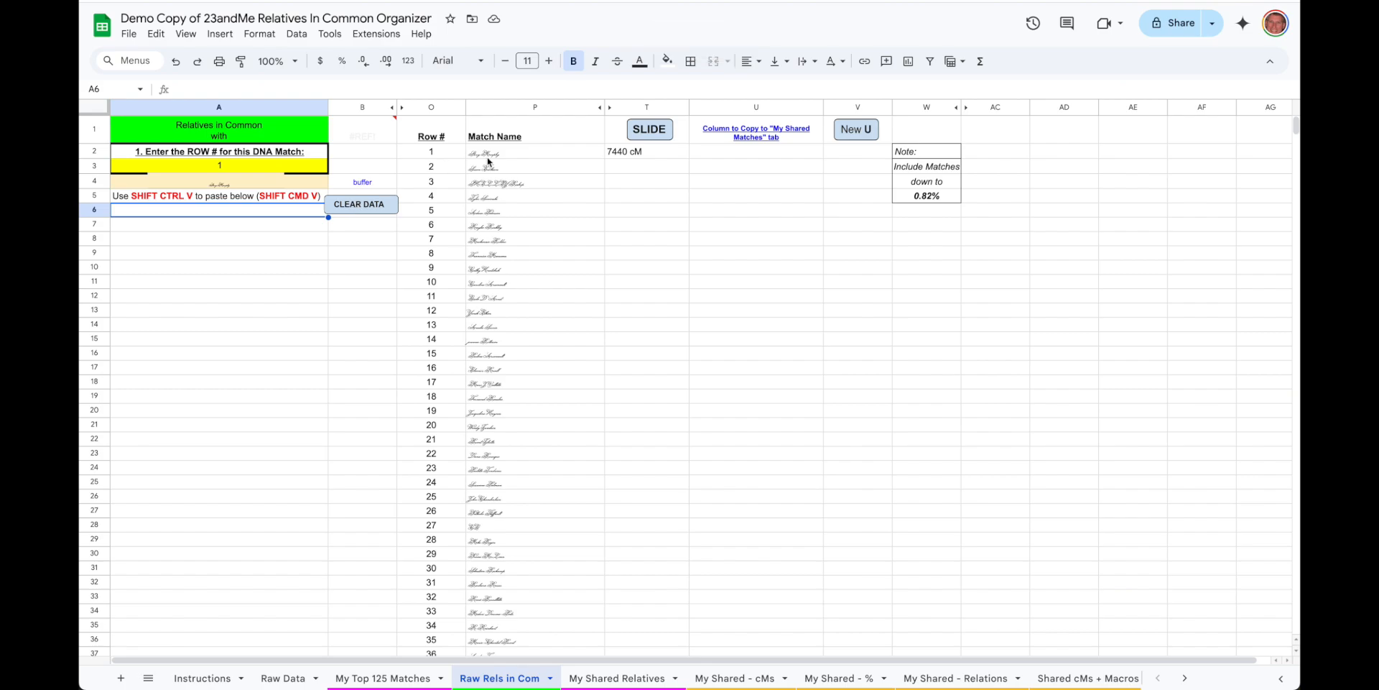
Step: Set the DNA match row number to 2 in cell A3 and check that match's name and cM cells in row 3
left_click(224, 167)
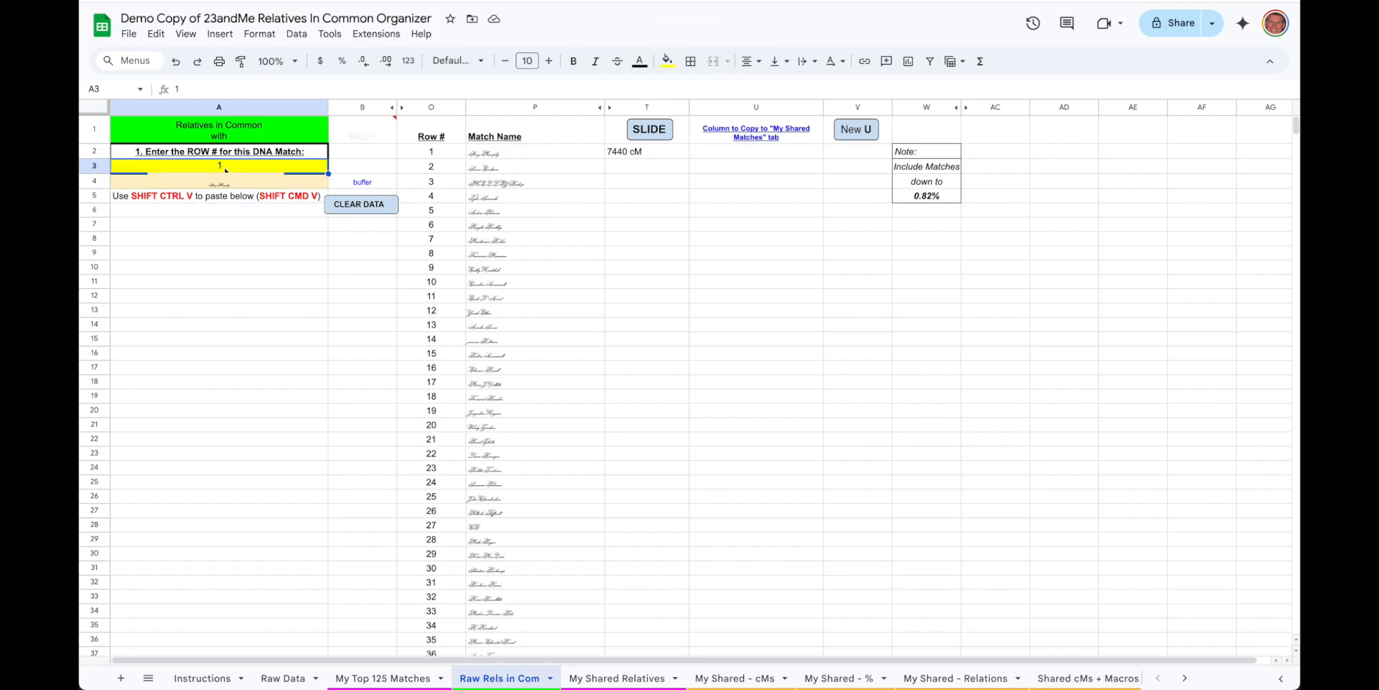
type("2")
key("Return")
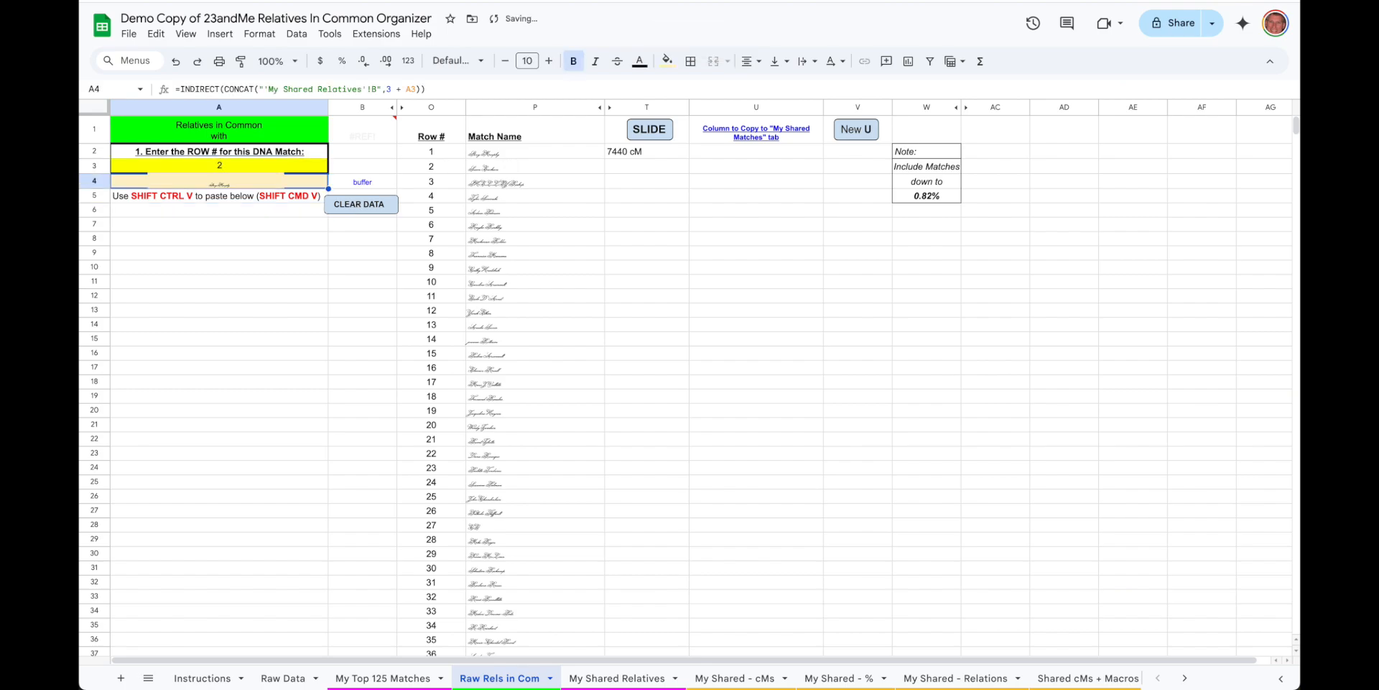
left_click(215, 280)
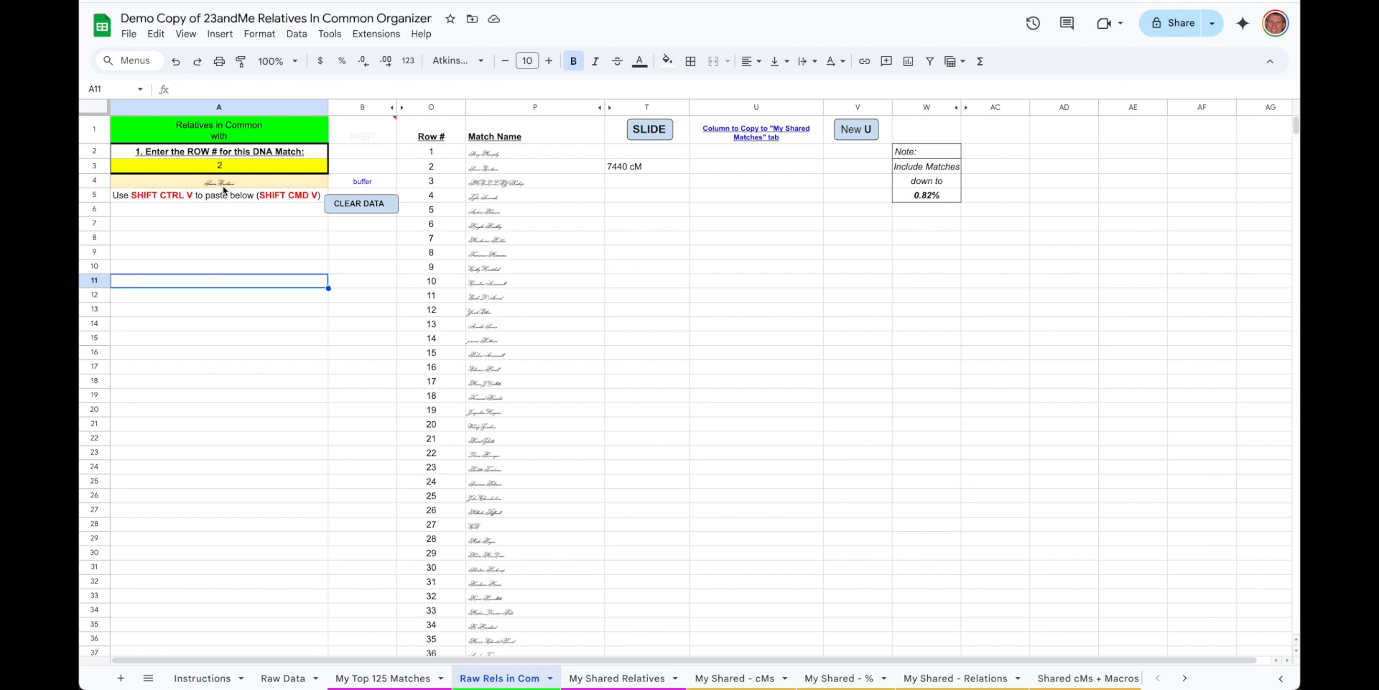
left_click(506, 170)
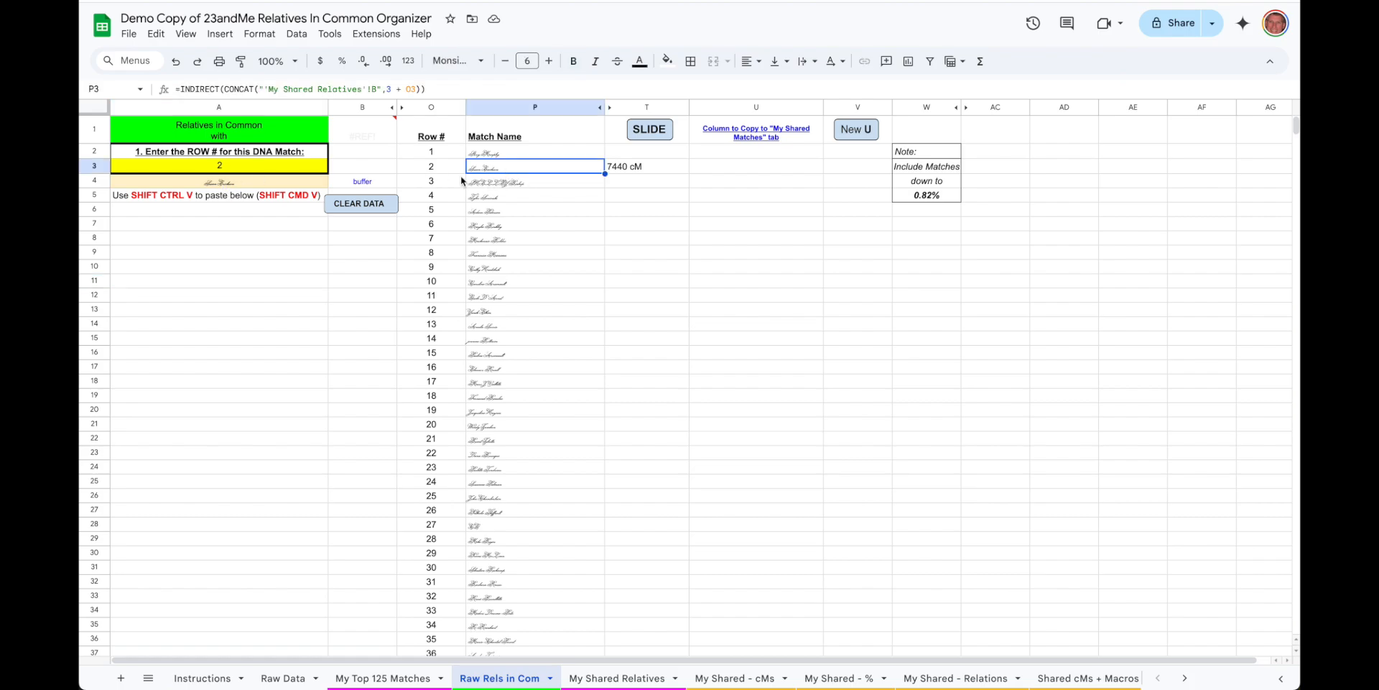
left_click(523, 169)
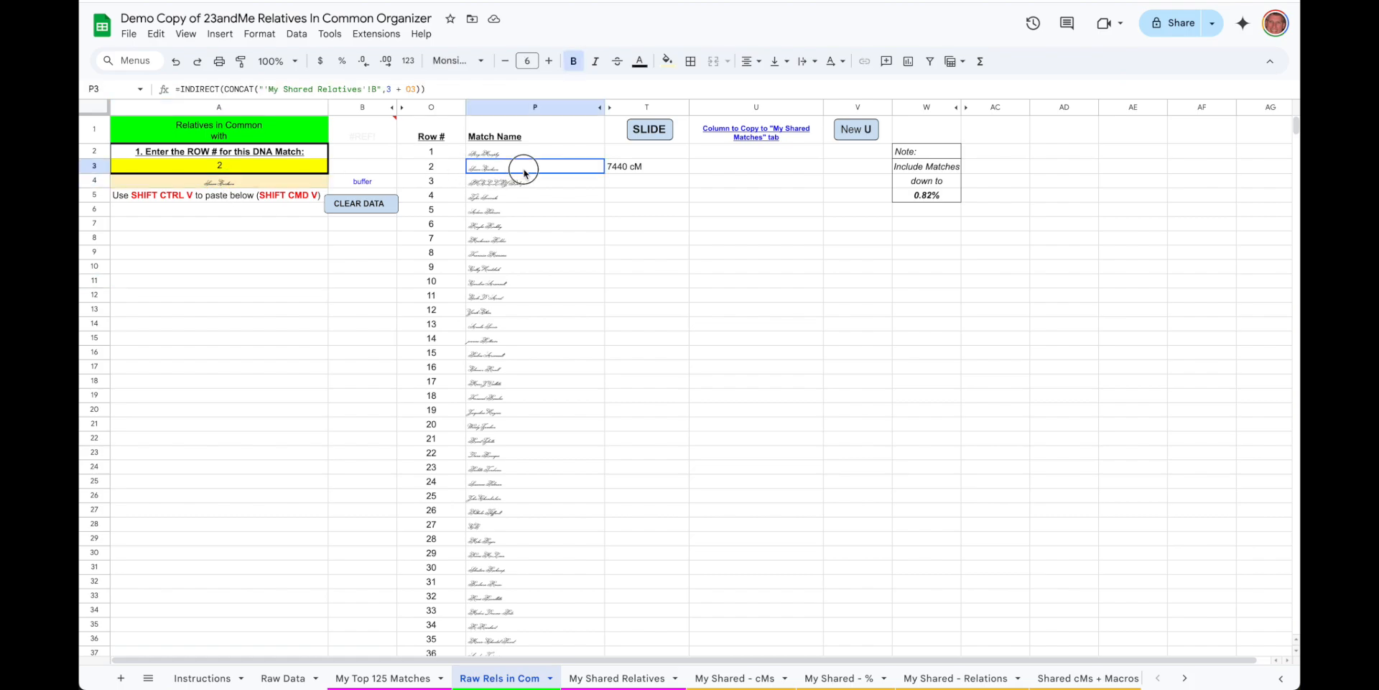
left_click(638, 172)
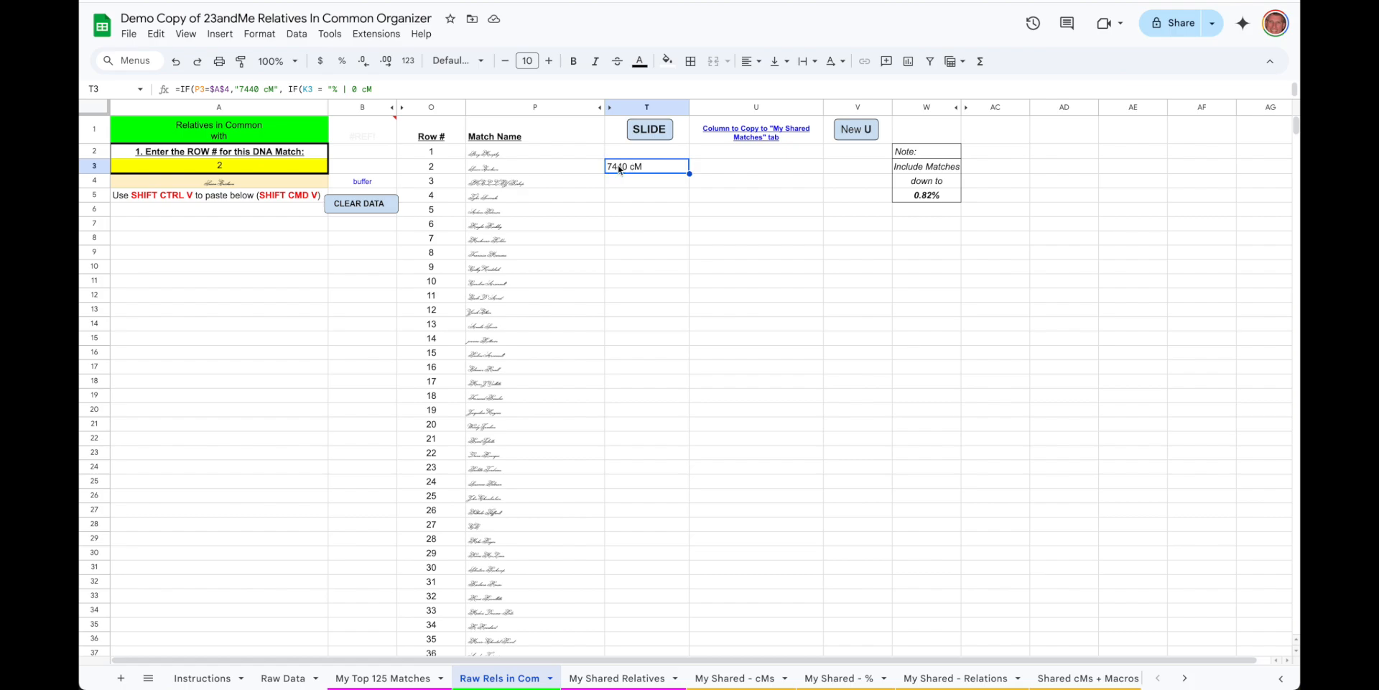
Step: Paste the copied profile page as values only at A6 and run the SLIDE script to transfer the matches into column U
left_click(214, 211)
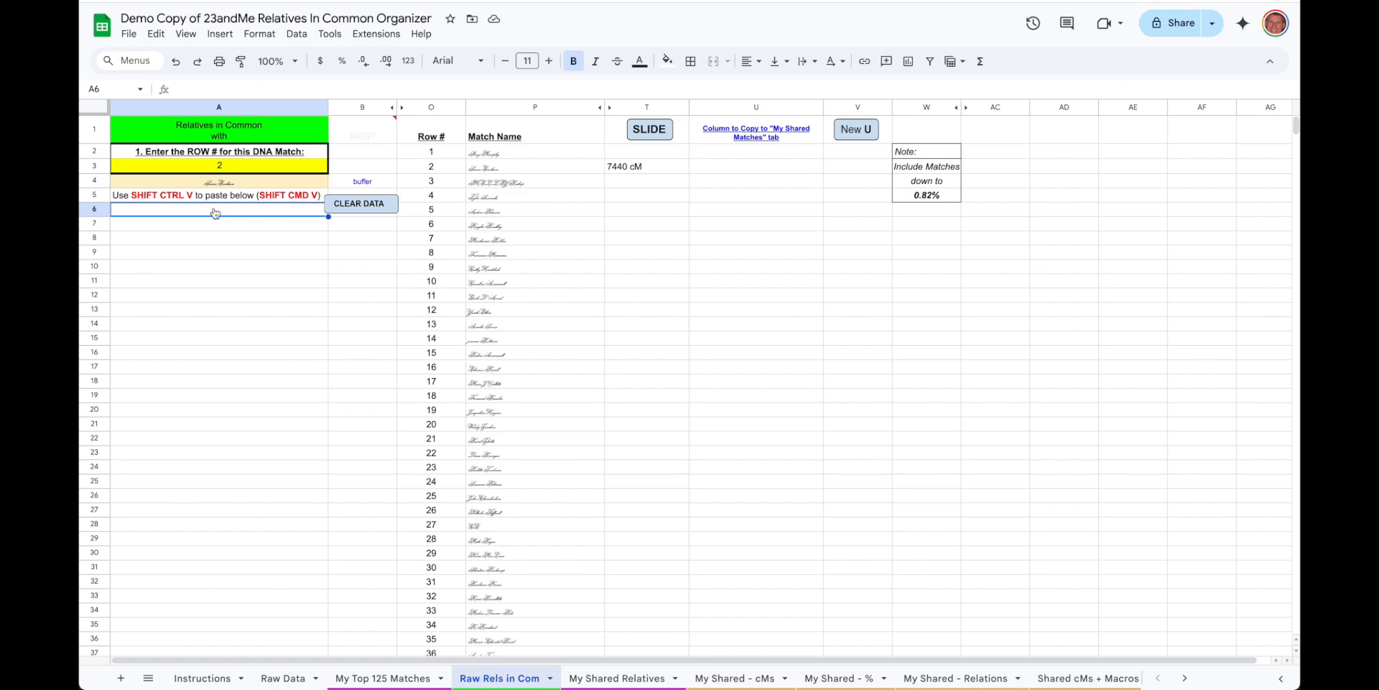
right_click(214, 212)
mouse_move(298, 239)
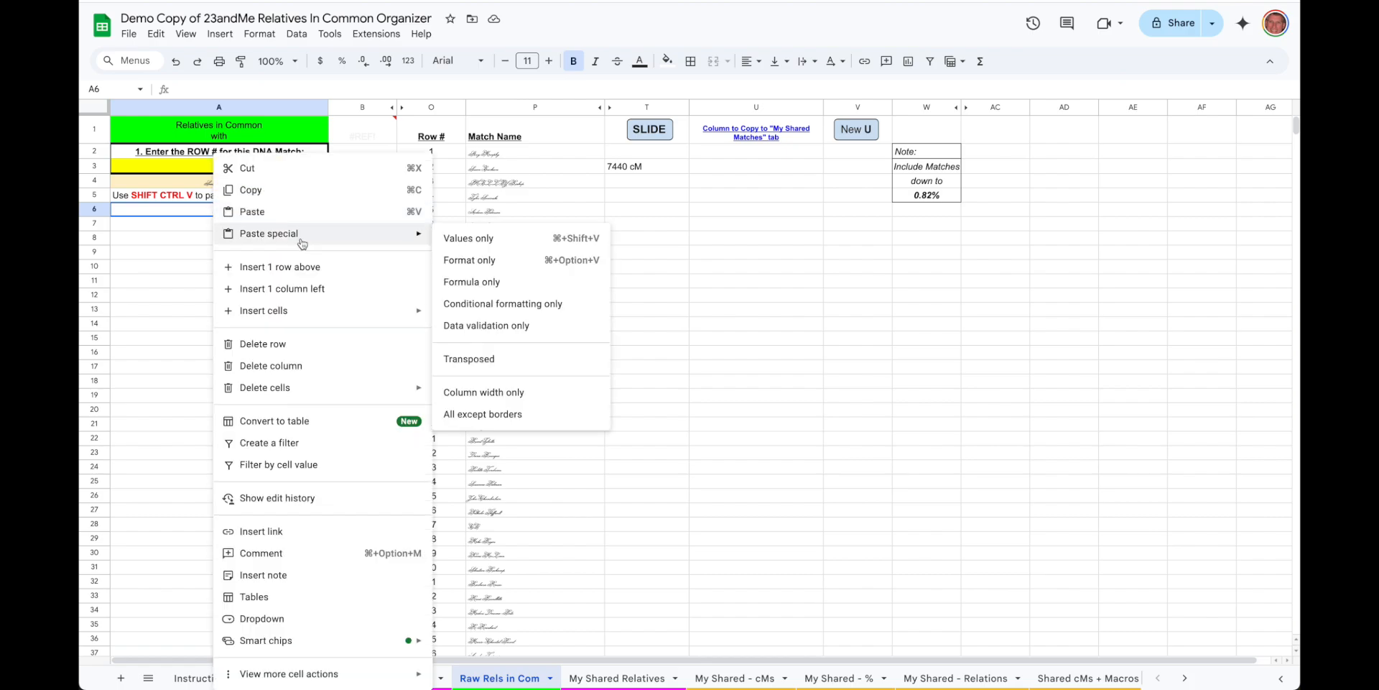
left_click(471, 241)
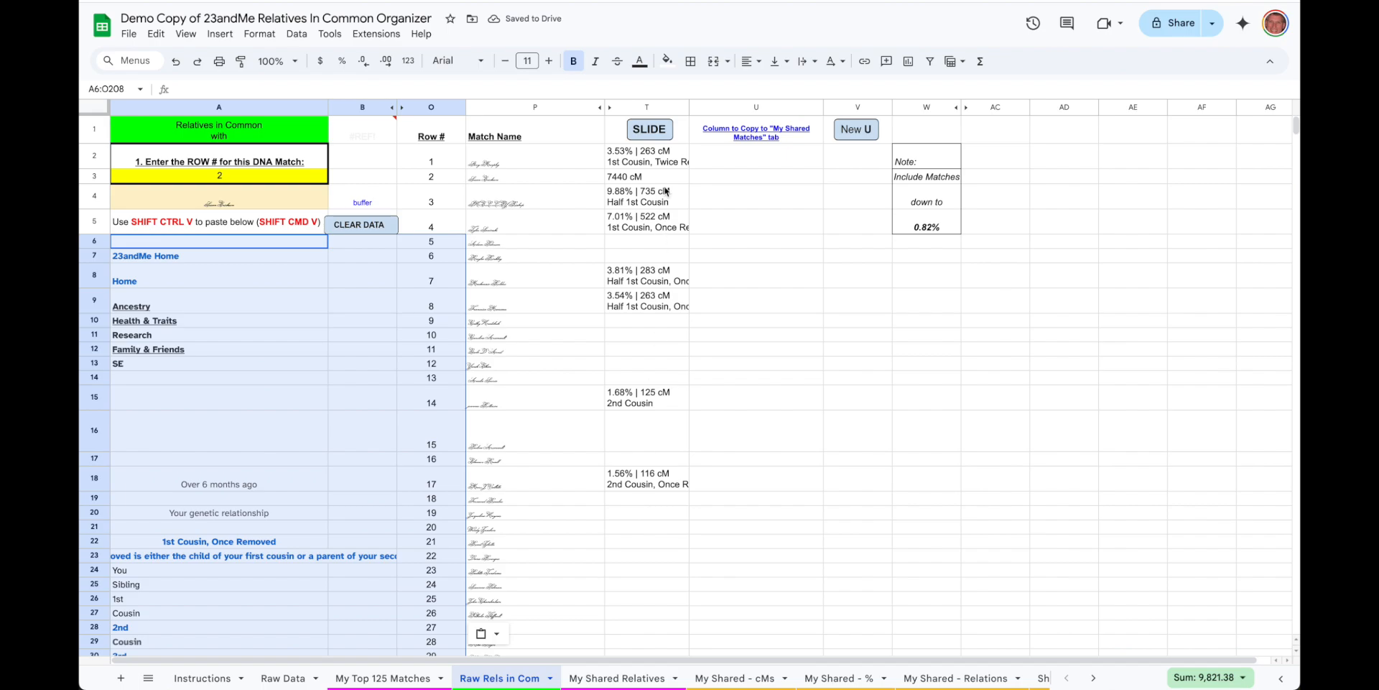
left_click(649, 132)
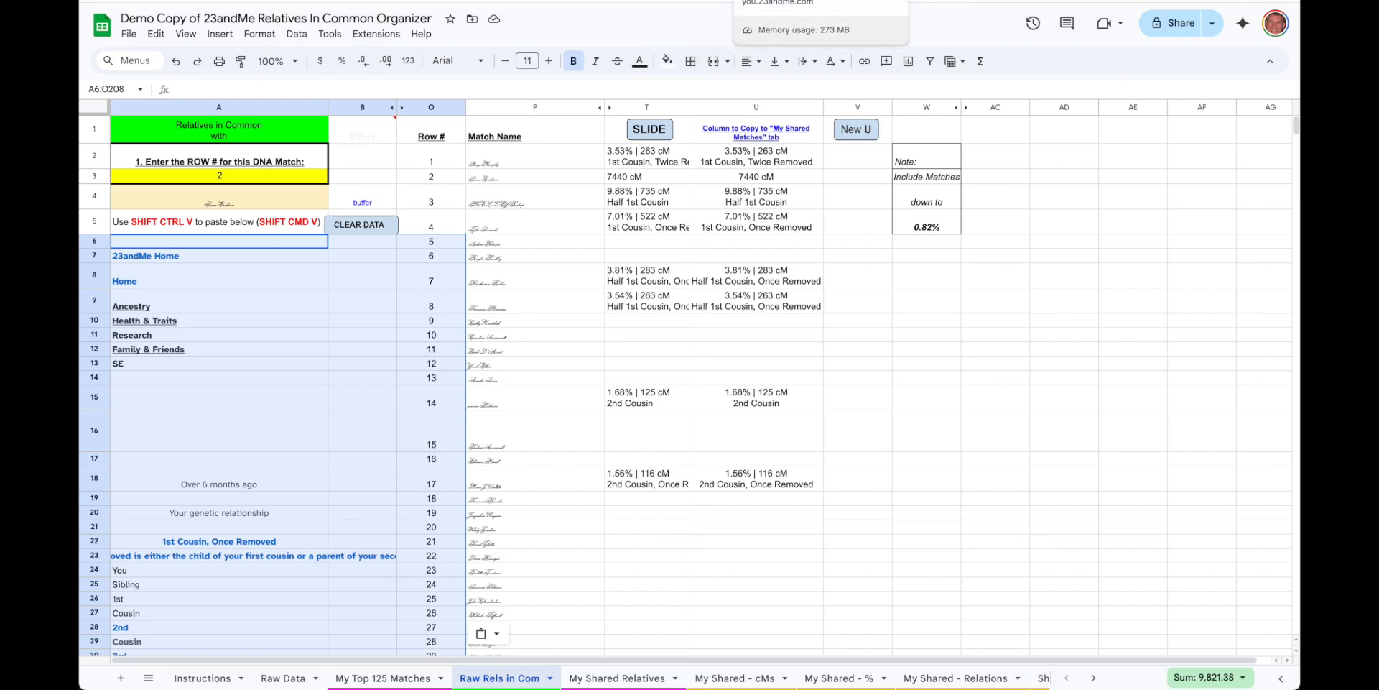
Step: Return to the 23andMe profile, go to page 2 of Relatives in Common and copy the whole page
left_click(790, 0)
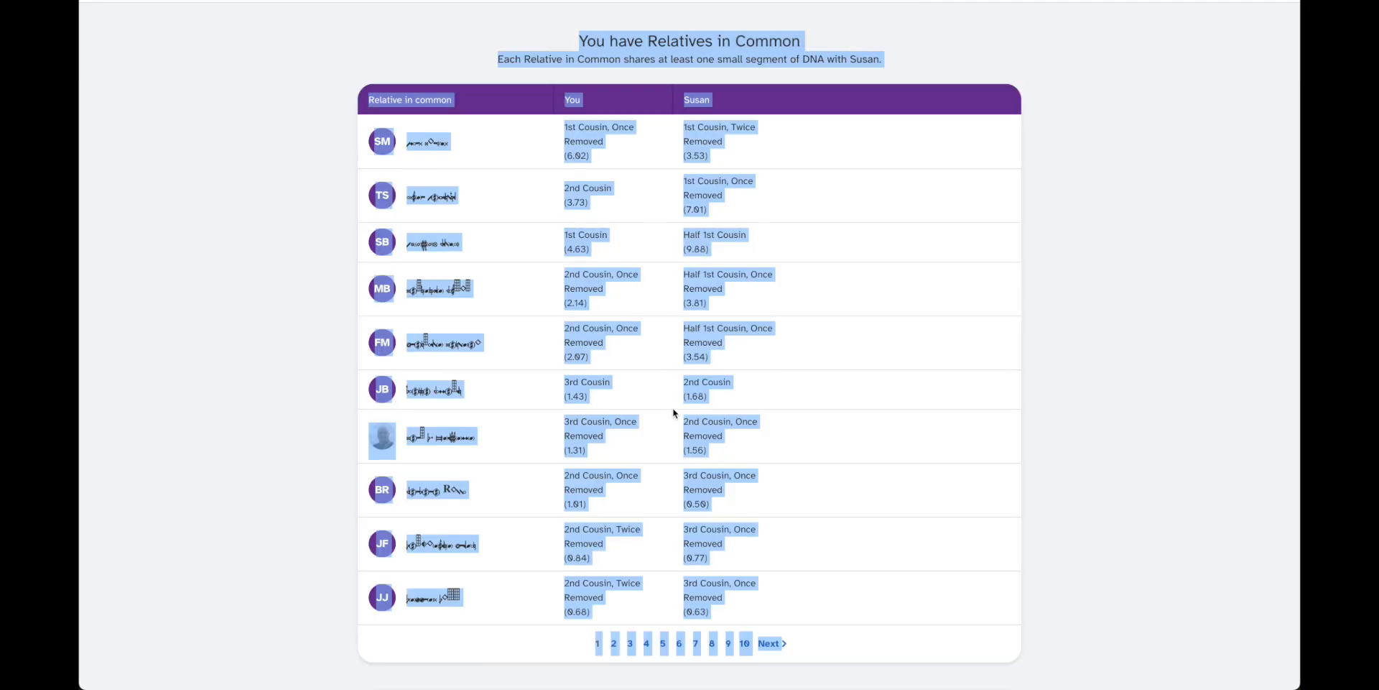
left_click(769, 643)
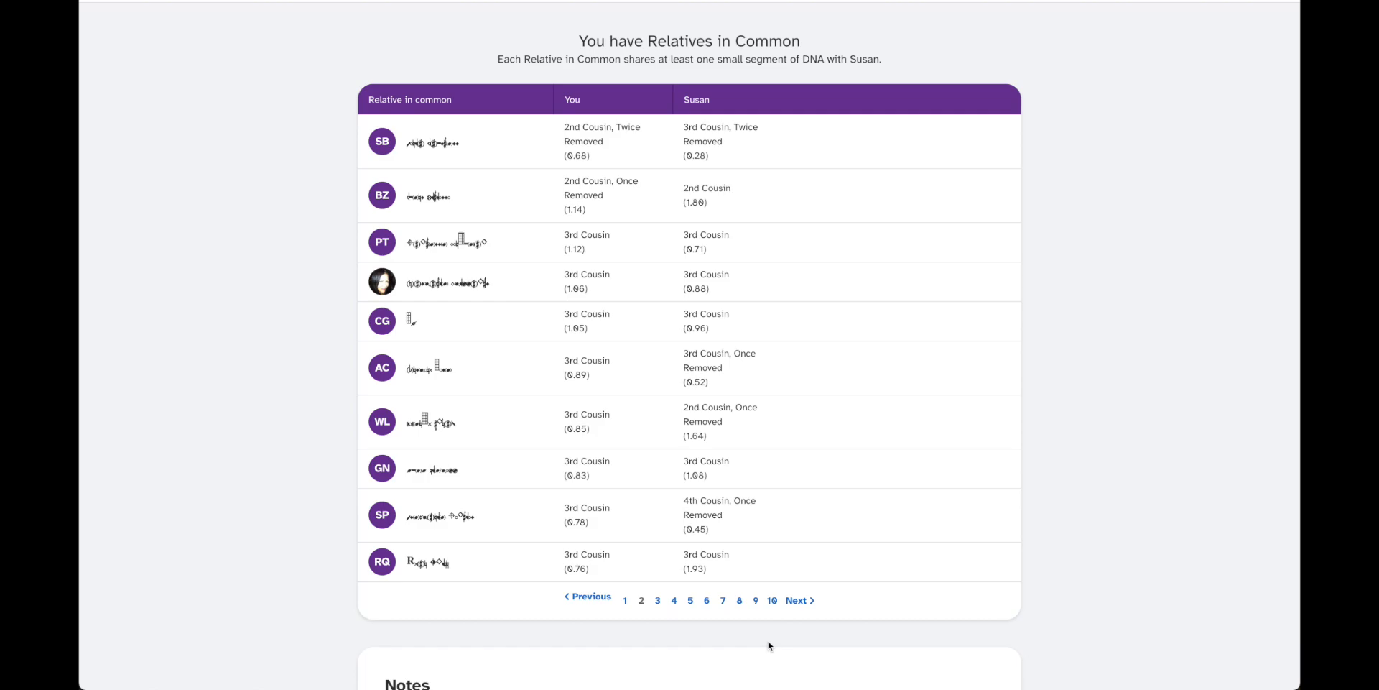
key("ctrl+a")
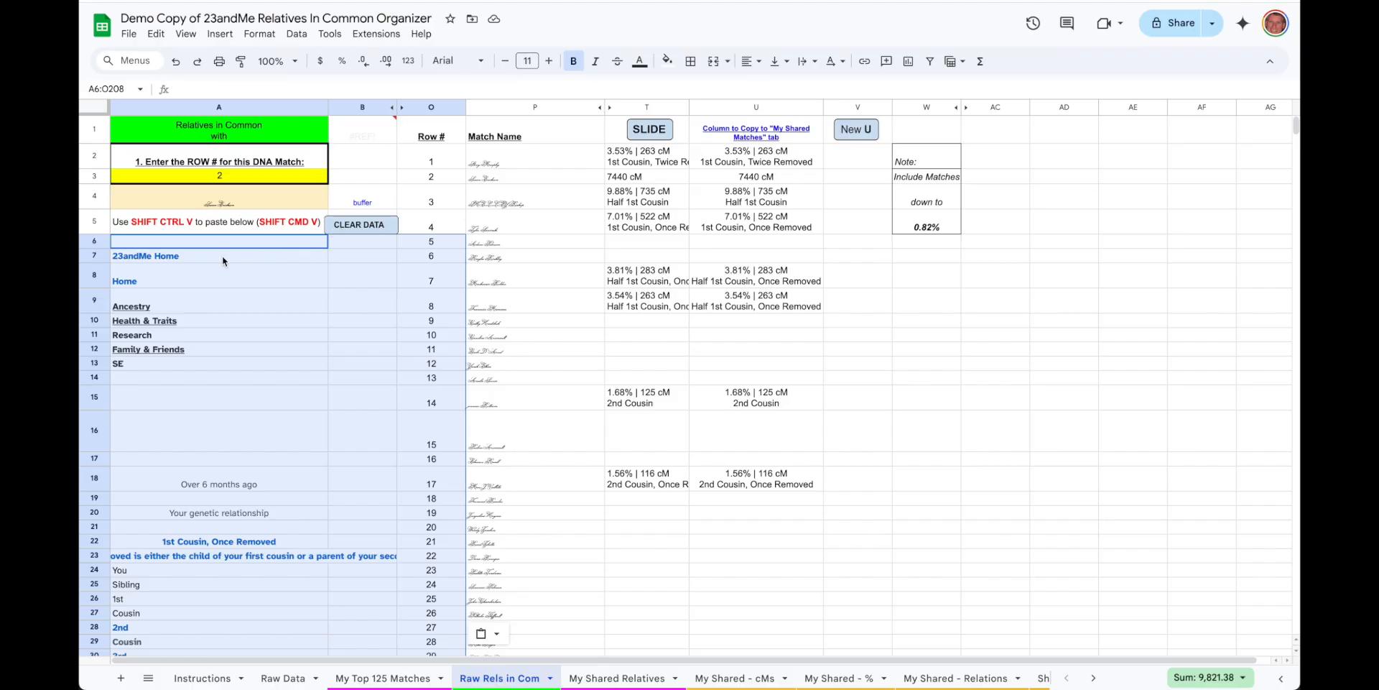
Step: Paste the second page's data as values only over A6 in Google Sheets and add its matches to column U with SLIDE
left_click(215, 247)
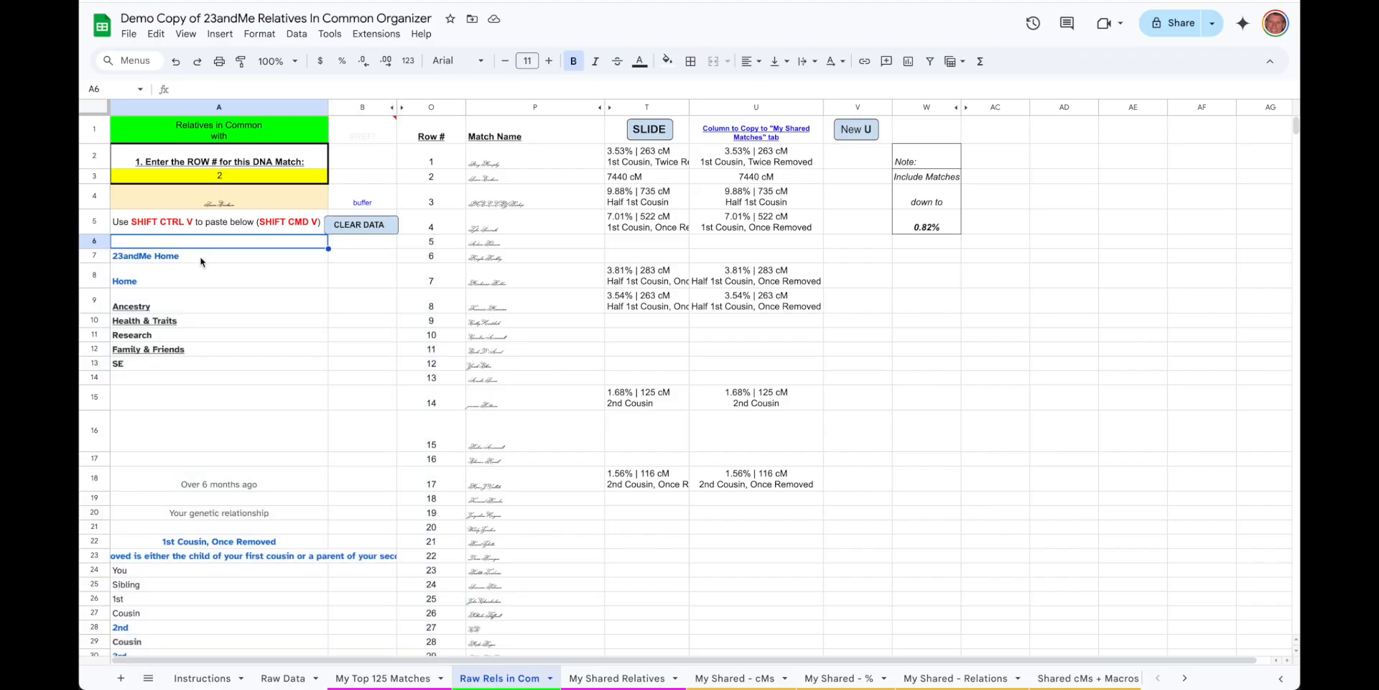
key("ctrl+shift+v")
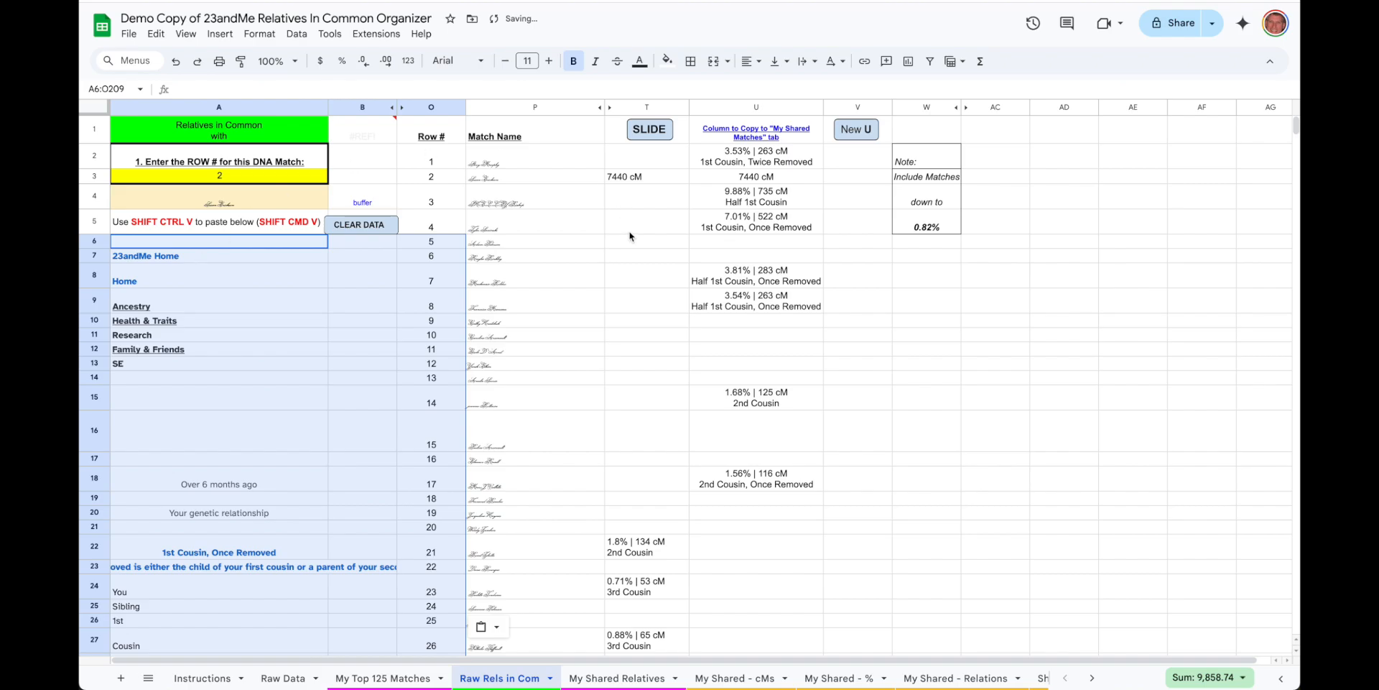
scroll(644, 464, "down", 3)
scroll(644, 464, "down", 5)
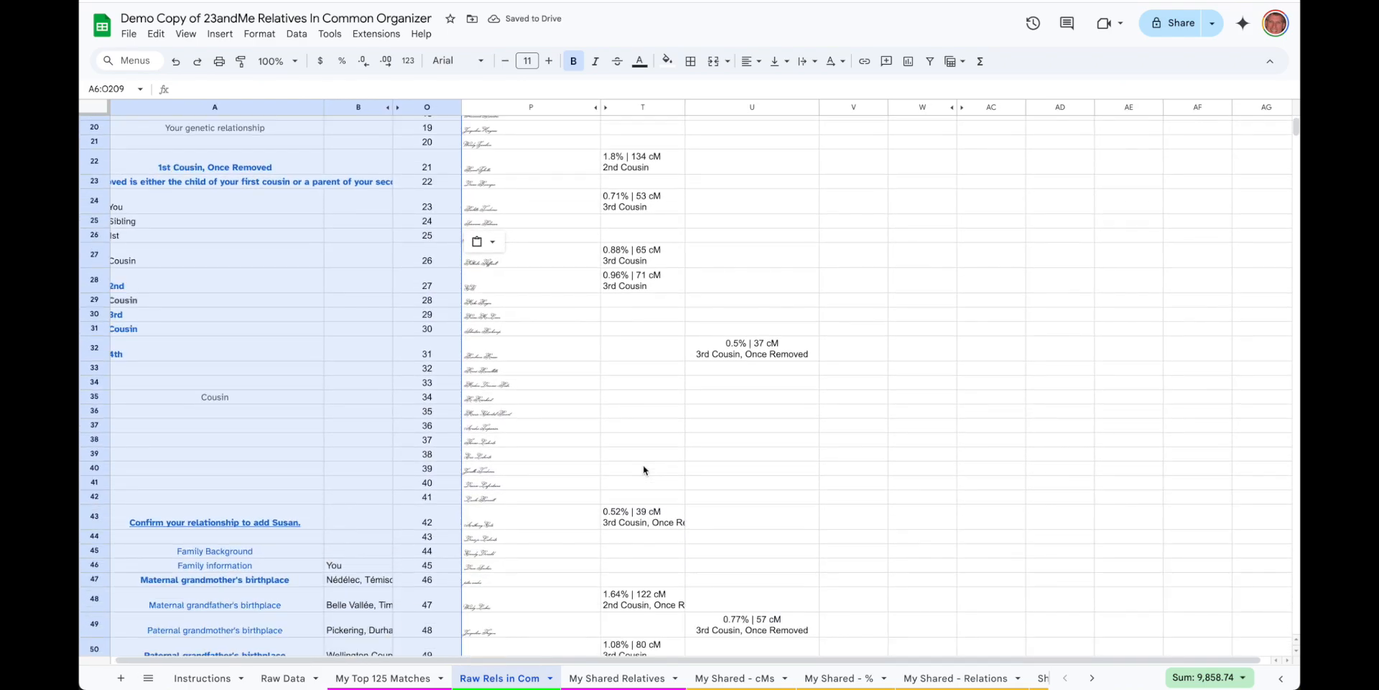
scroll(643, 460, "up", 10)
left_click(655, 130)
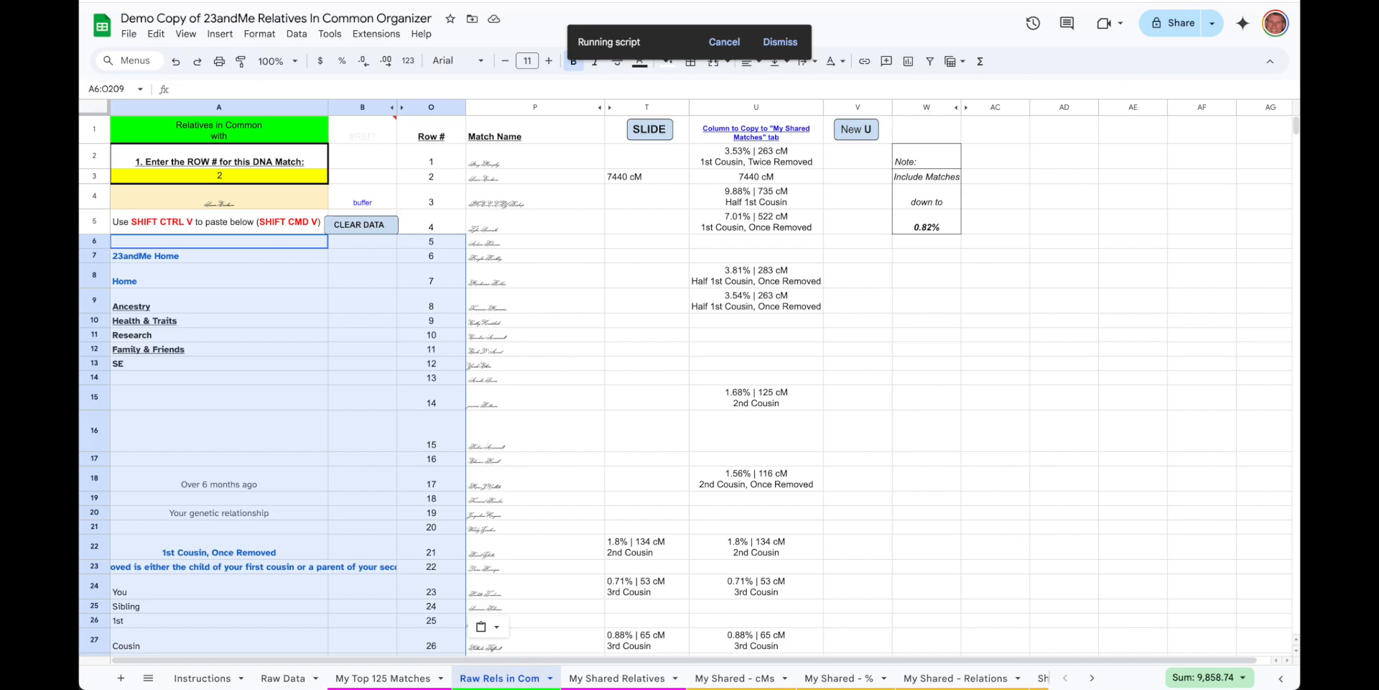
Step: Return to the 23andMe profile, advance to page 3 of Relatives in Common and select the entire page for copying
left_click(812, 1)
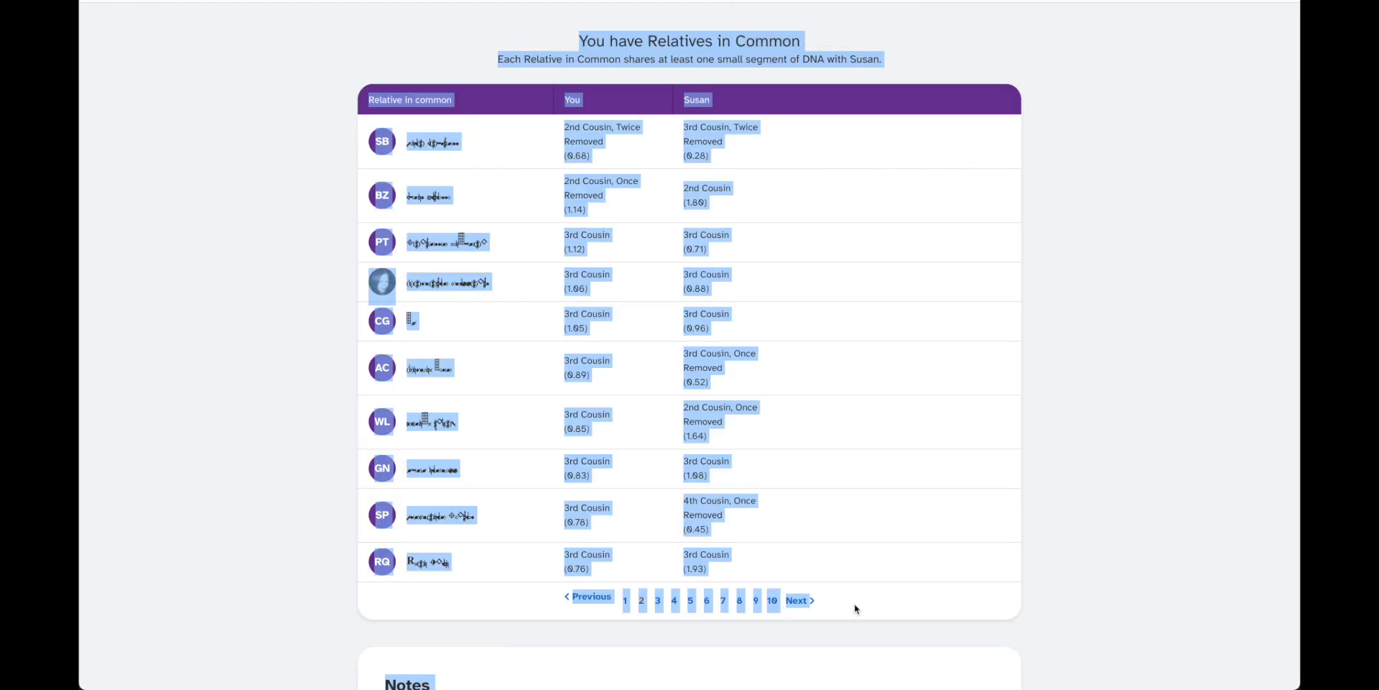
left_click(800, 605)
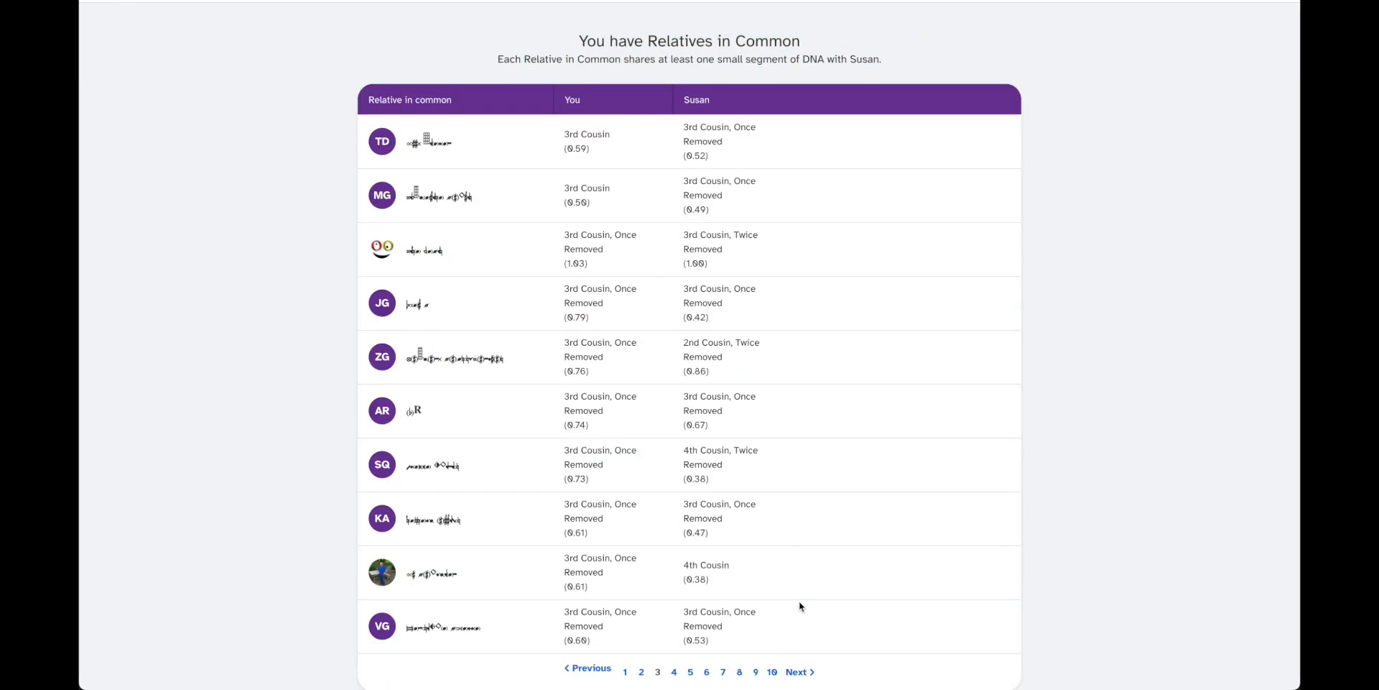
key("ctrl+a")
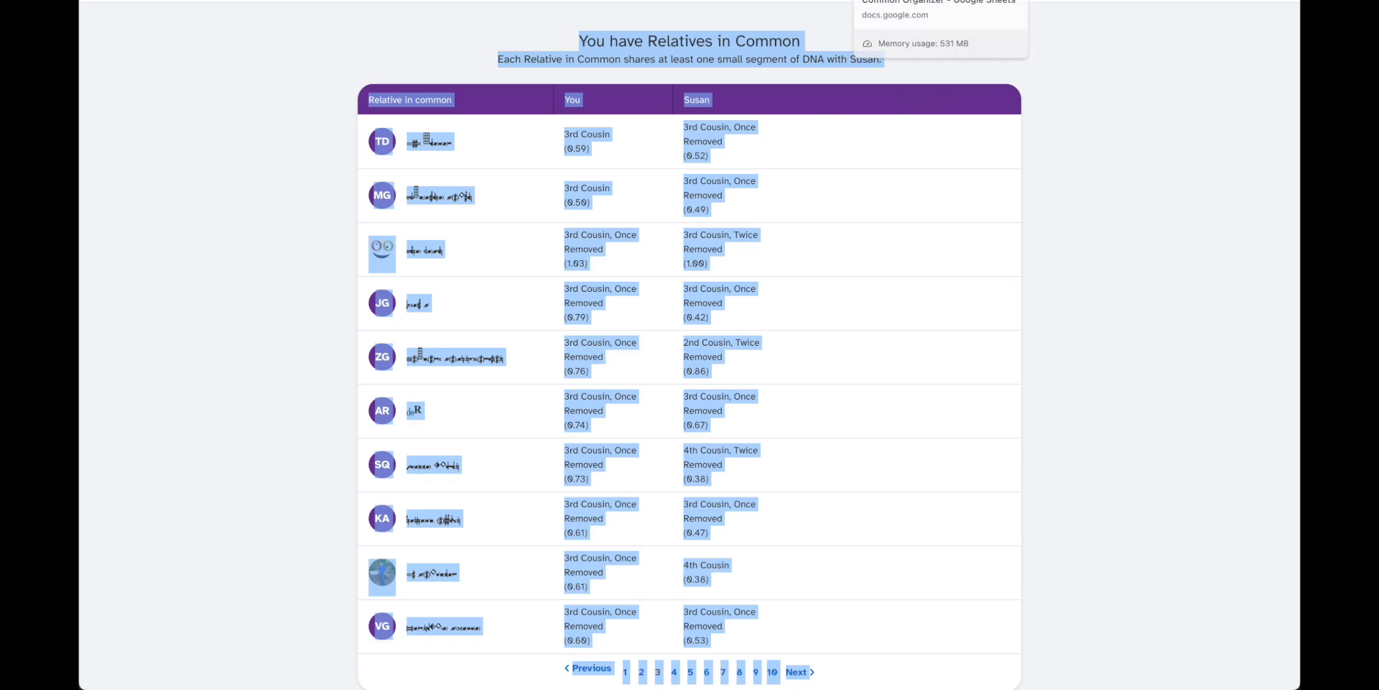
Step: Switch to the Google Sheets organizer and paste the third page's data as values only over A6
left_click(912, 1)
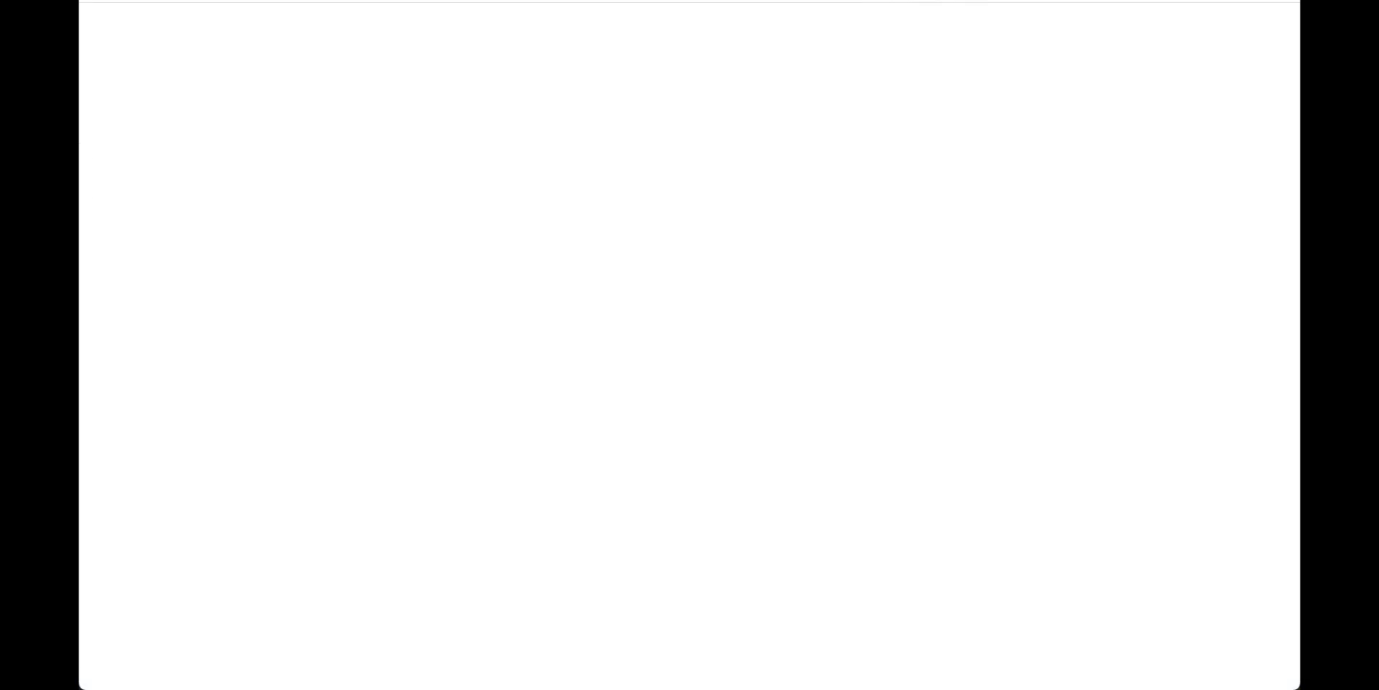
left_click(378, 232)
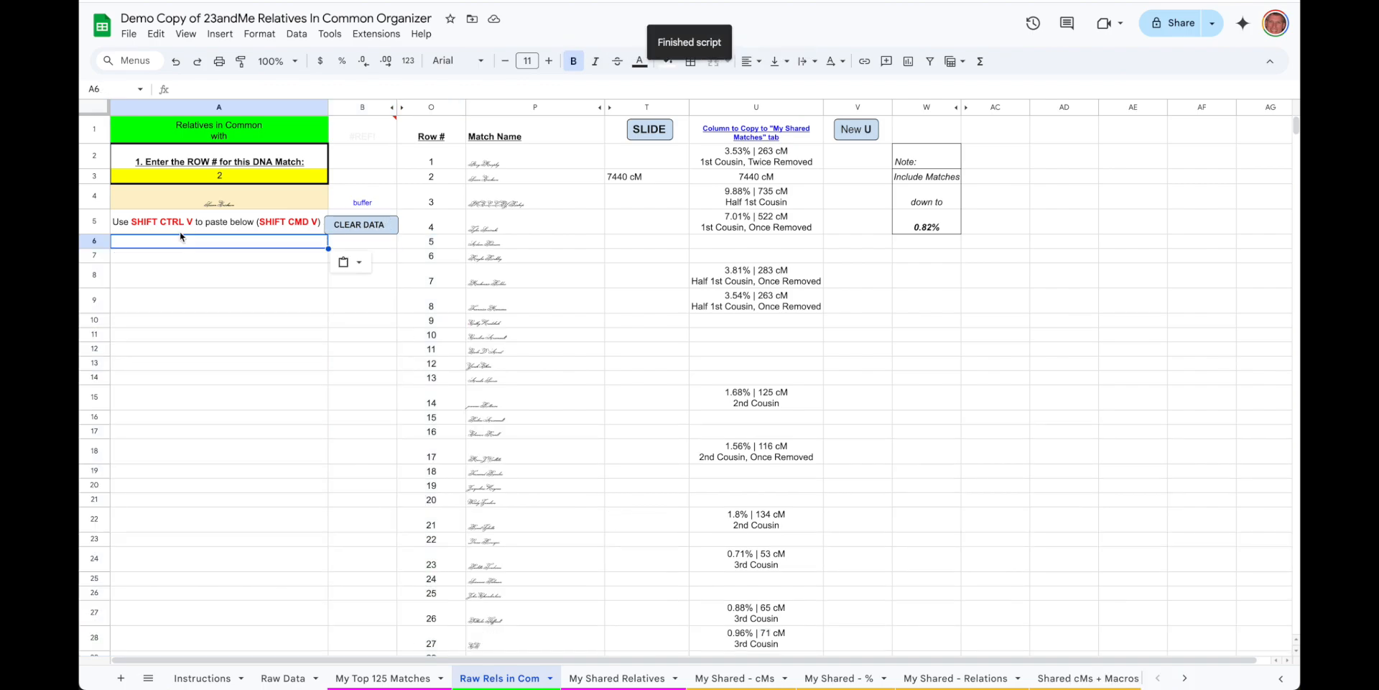
right_click(173, 242)
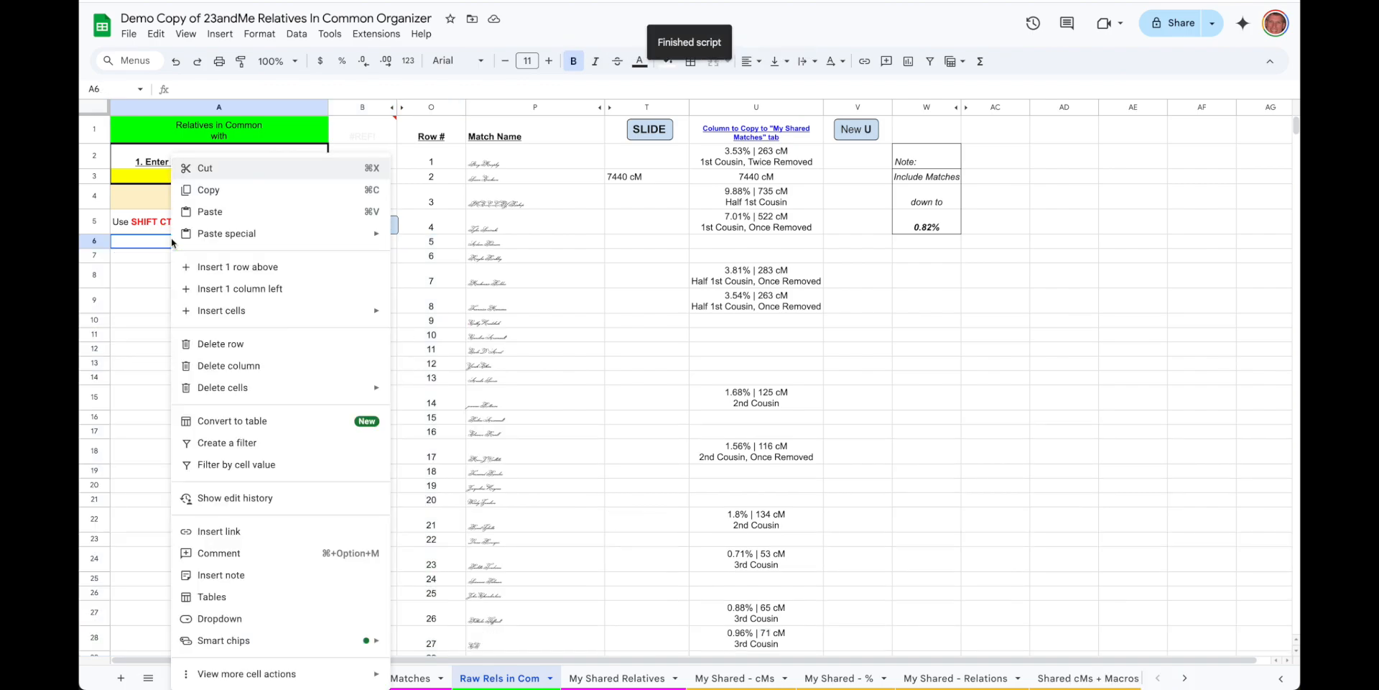
mouse_move(247, 233)
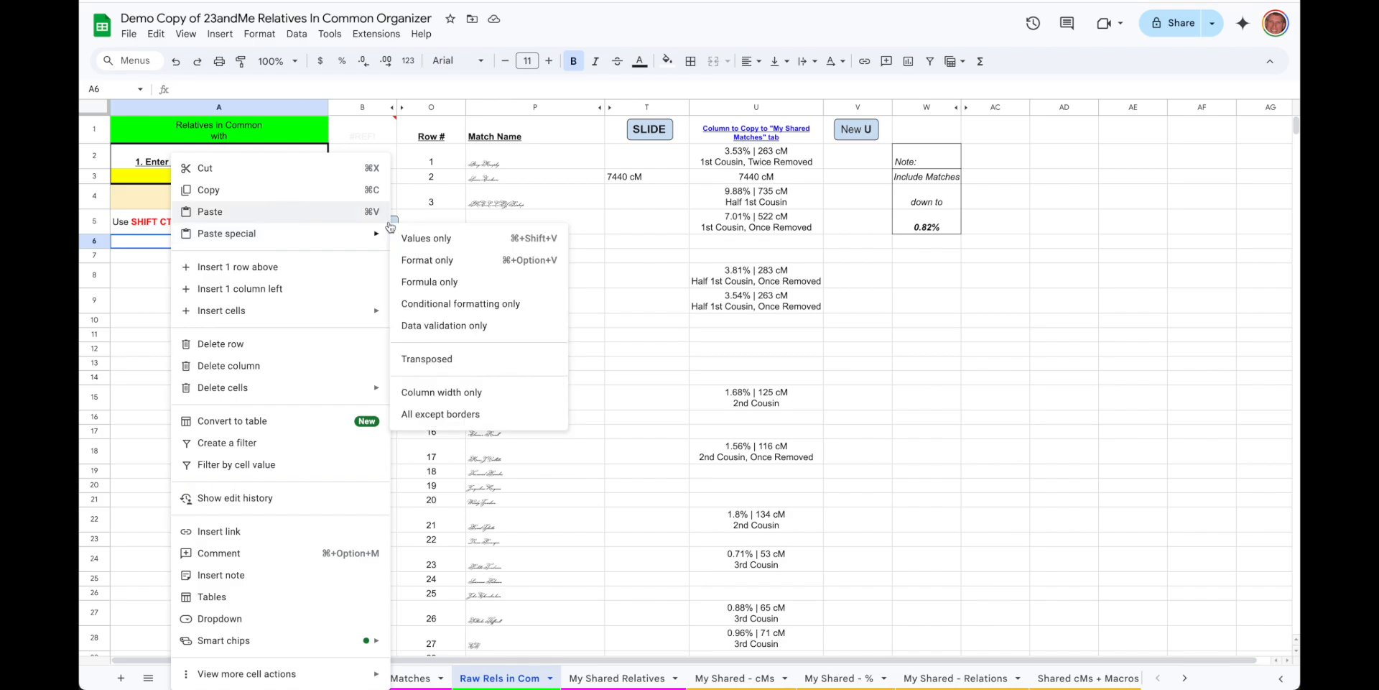
left_click(431, 235)
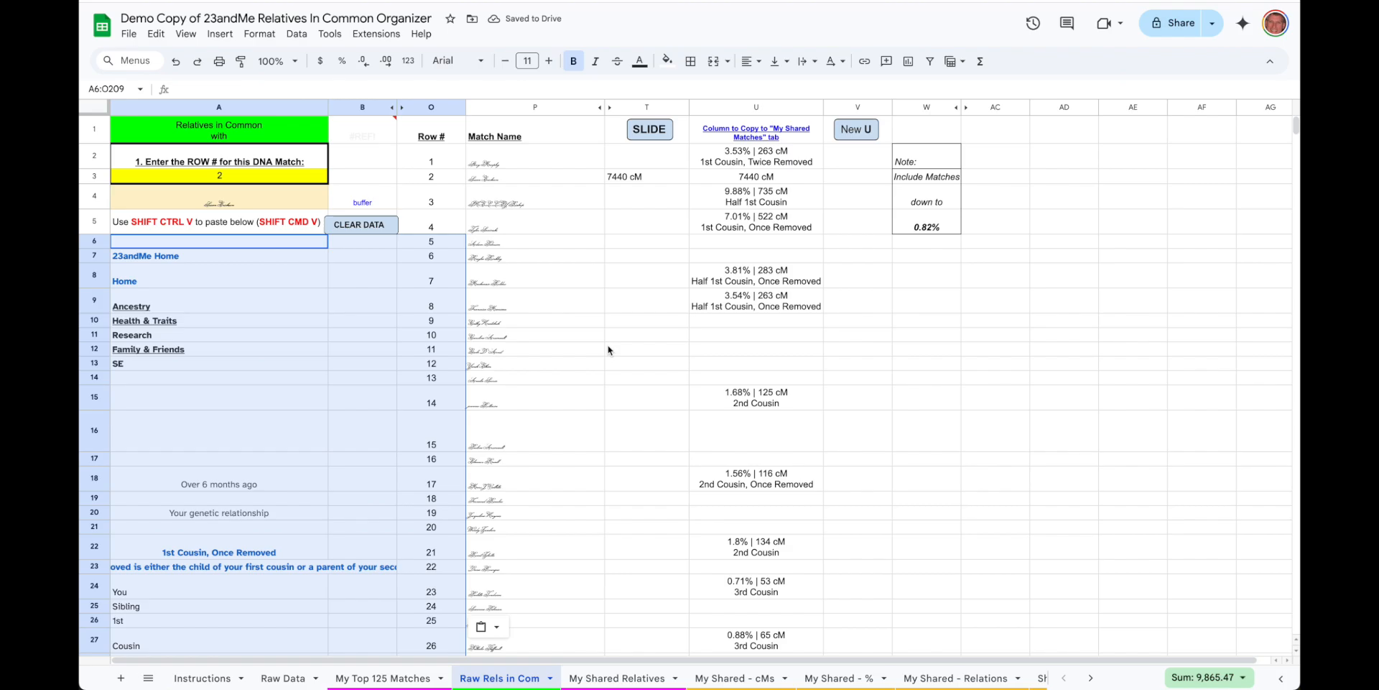
Step: Add the third page's matches to column U with SLIDE and advance to the following Relatives in Common page in 23andMe
scroll(610, 345, "down", 7)
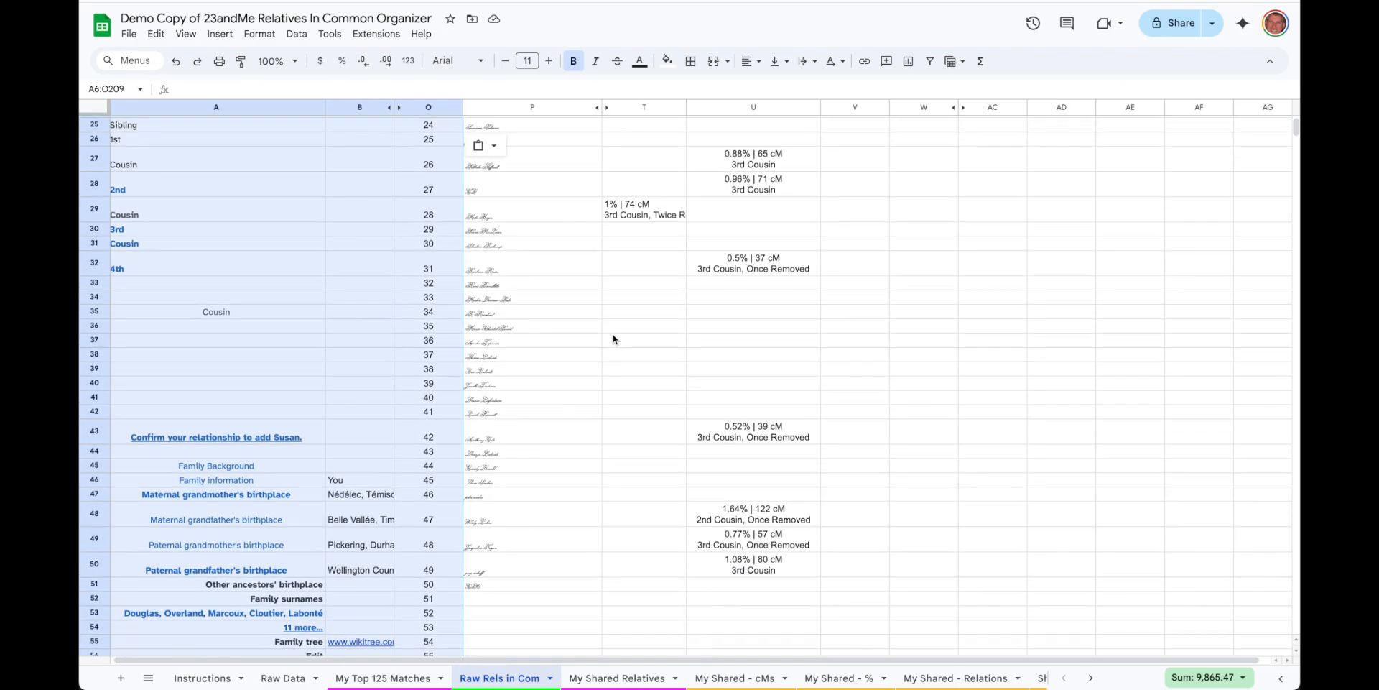
scroll(631, 249, "up", 5)
scroll(632, 249, "down", 5)
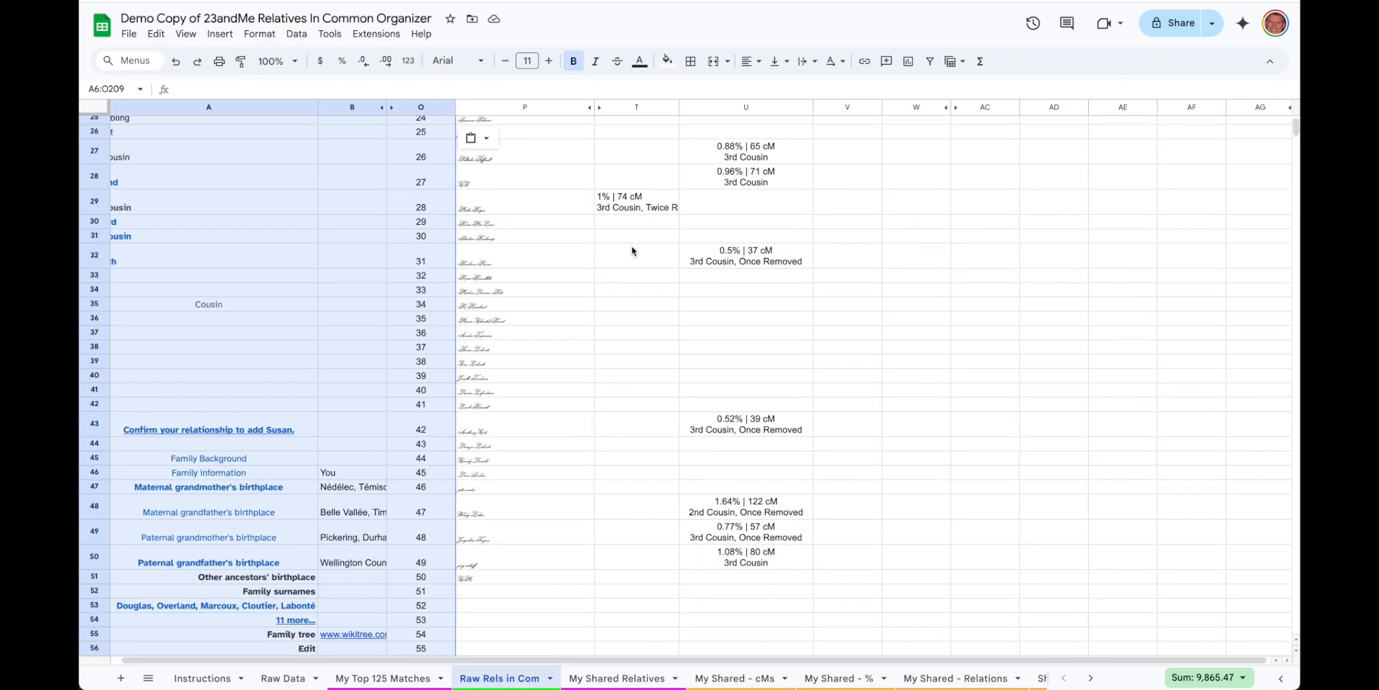
scroll(631, 249, "up", 7)
left_click(628, 130)
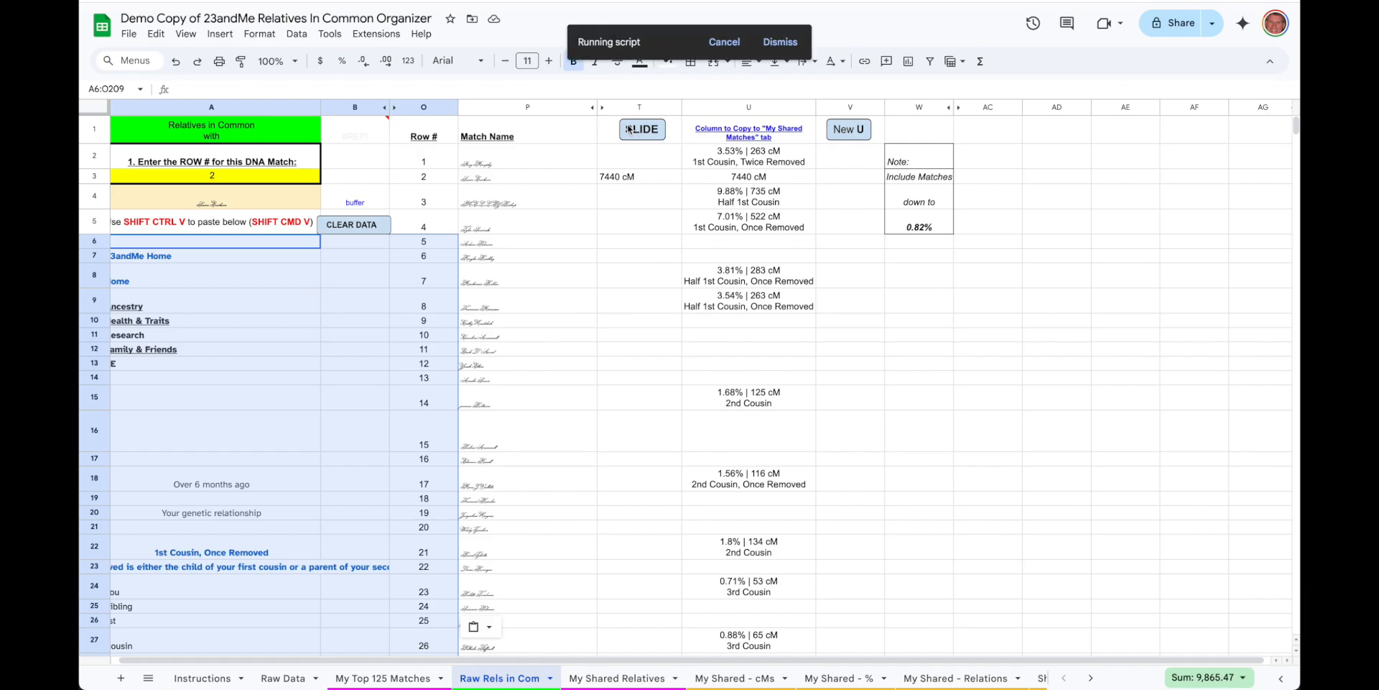
scroll(640, 316, "down", 8)
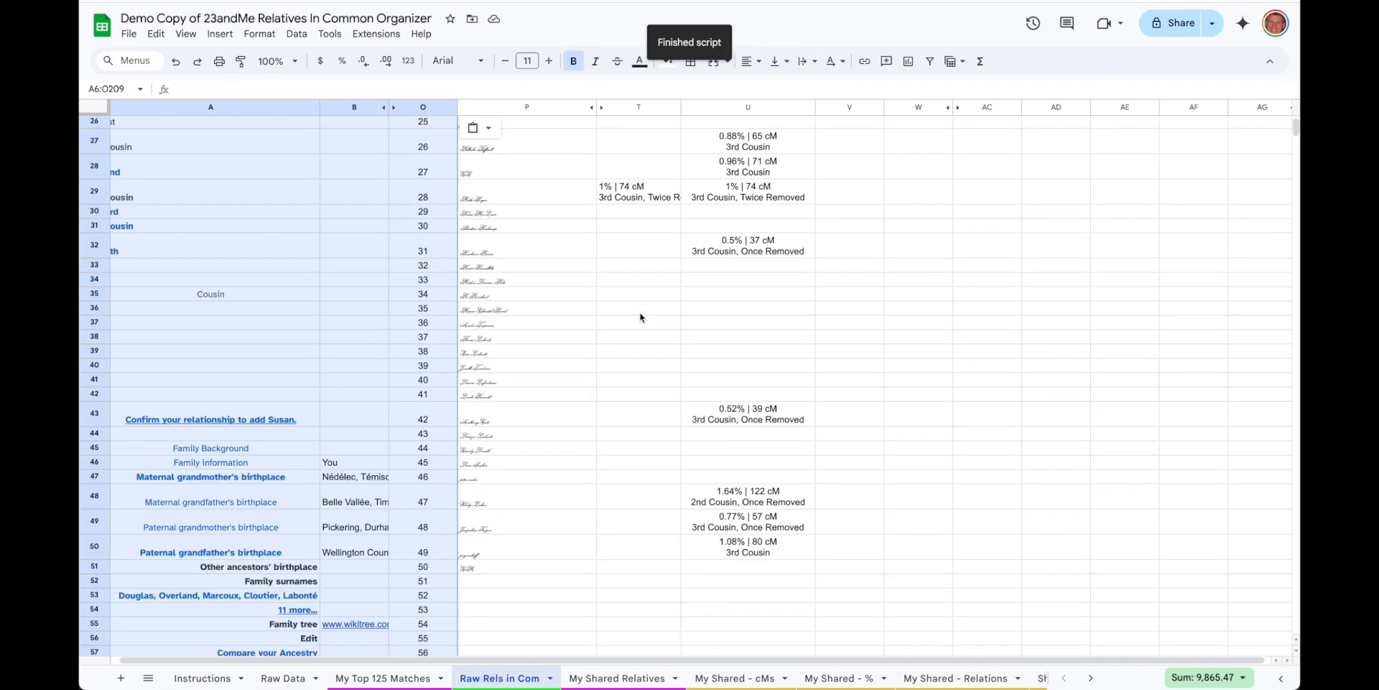
scroll(640, 317, "up", 8)
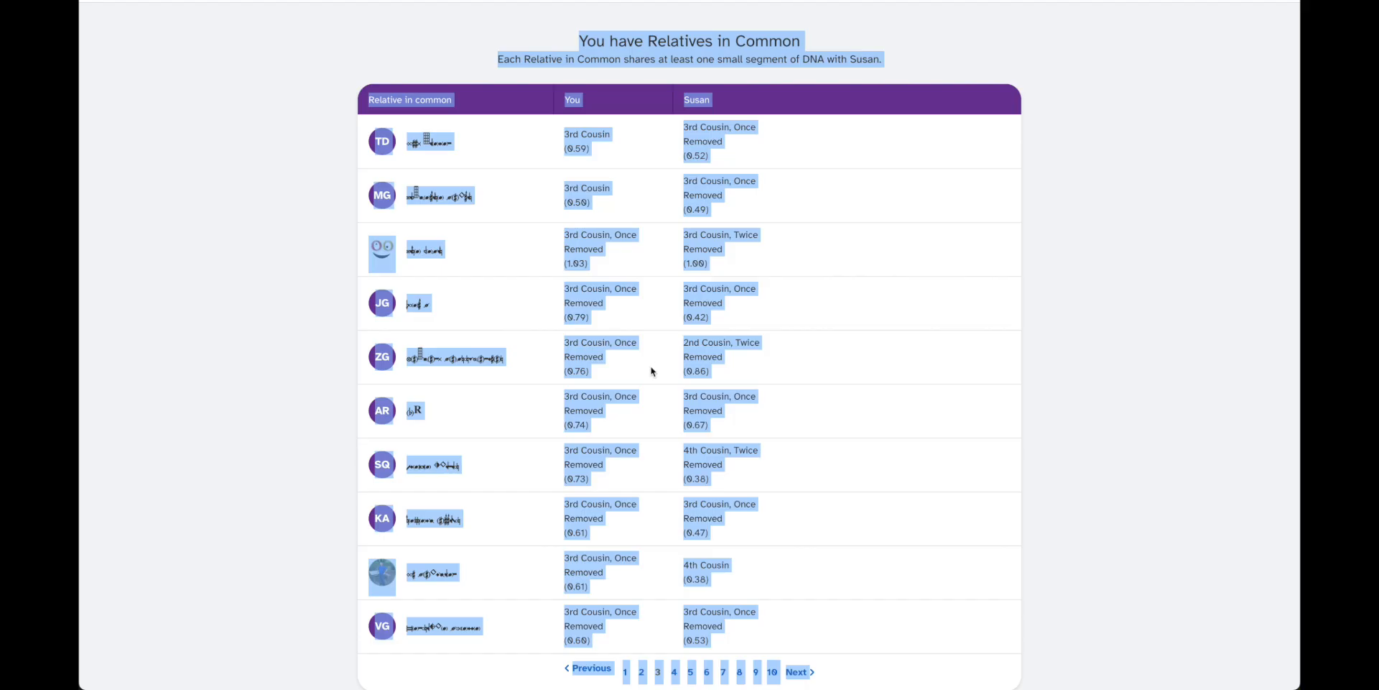
left_click(798, 672)
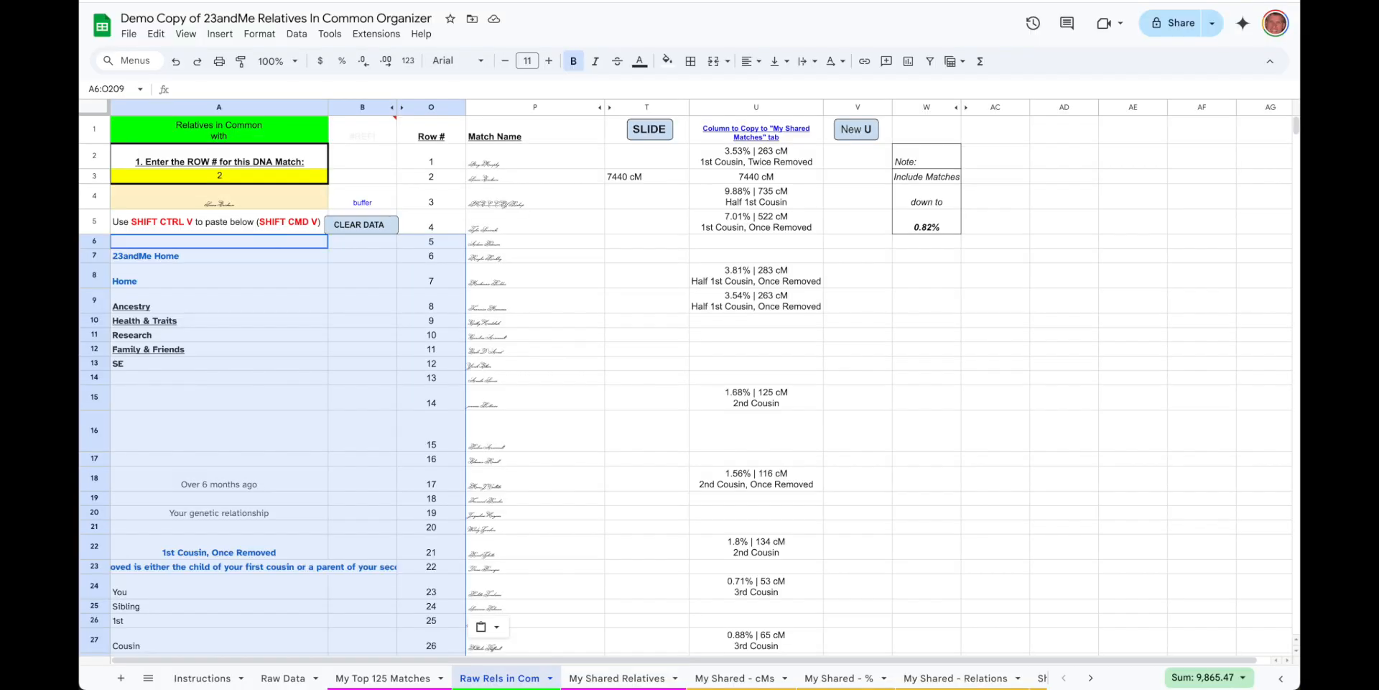
Step: Copy the collected matches in U2:U126 on Raw Rels in Com and open the My Shared Relatives sheet
left_click(770, 164)
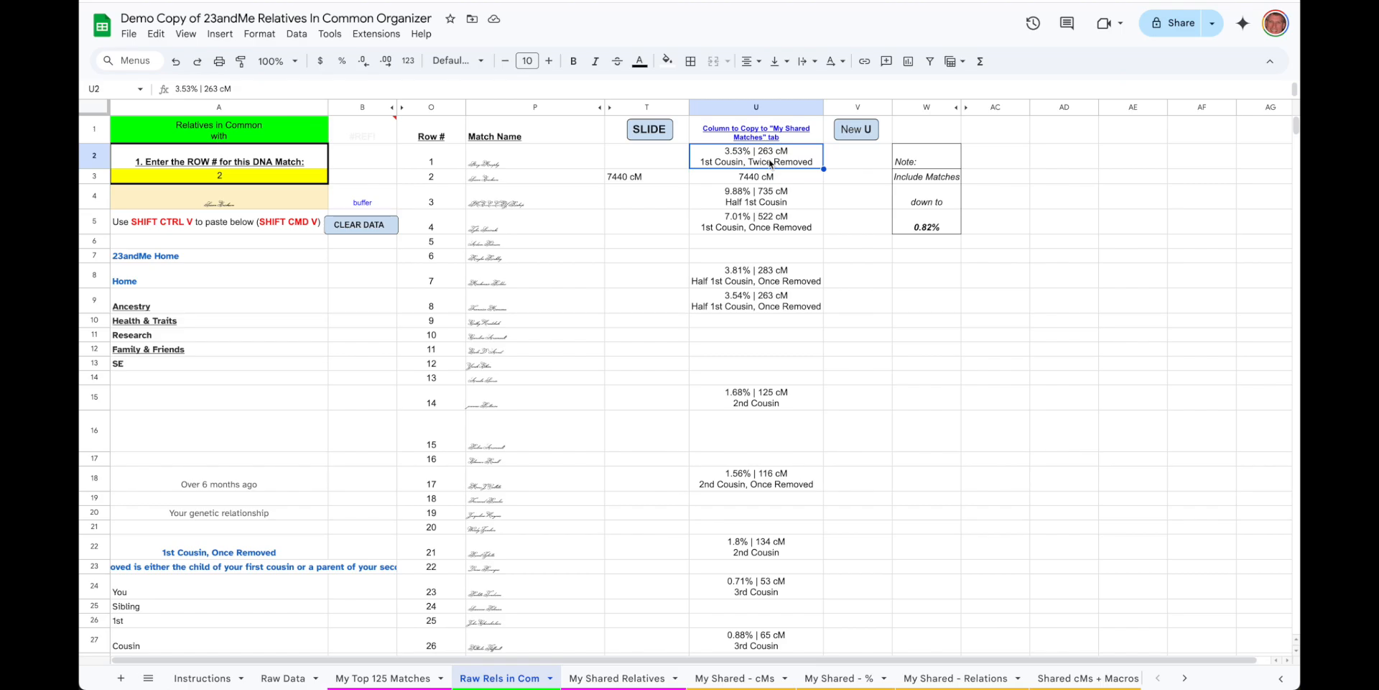
scroll(762, 294, "down", 10)
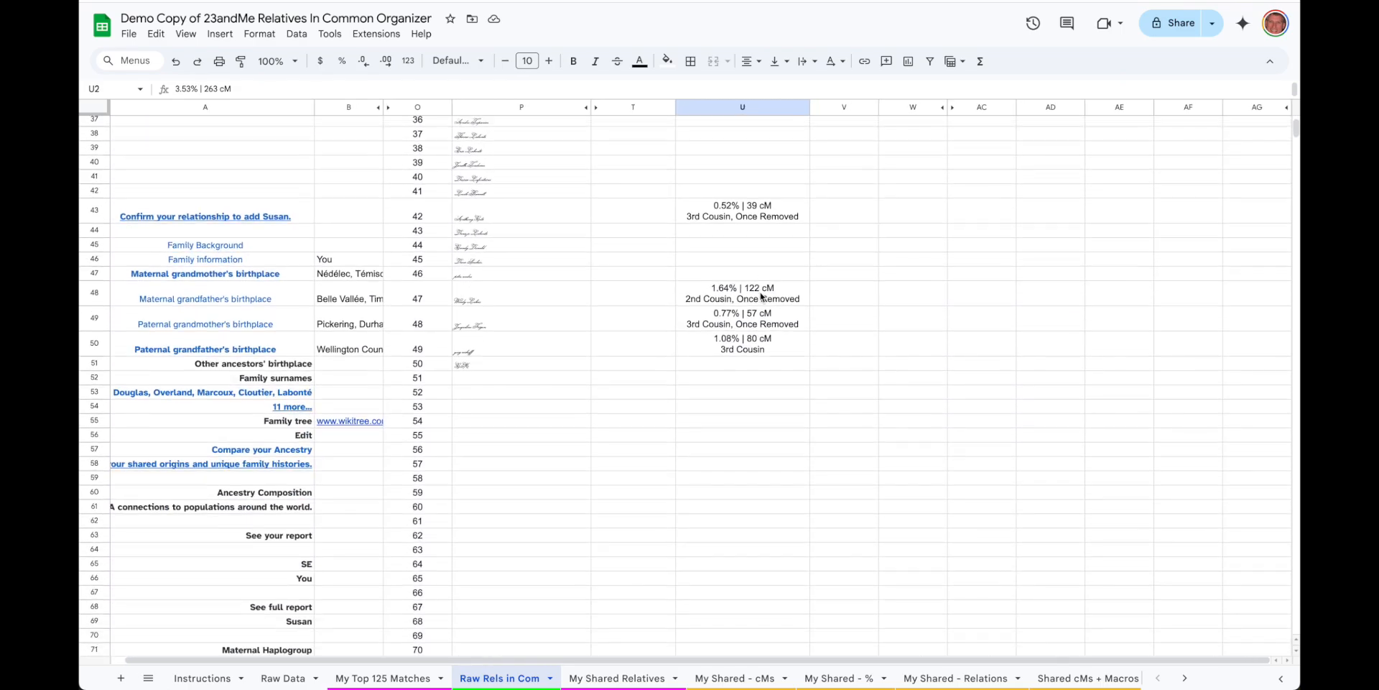
scroll(762, 294, "down", 1)
left_click(744, 336, "shift")
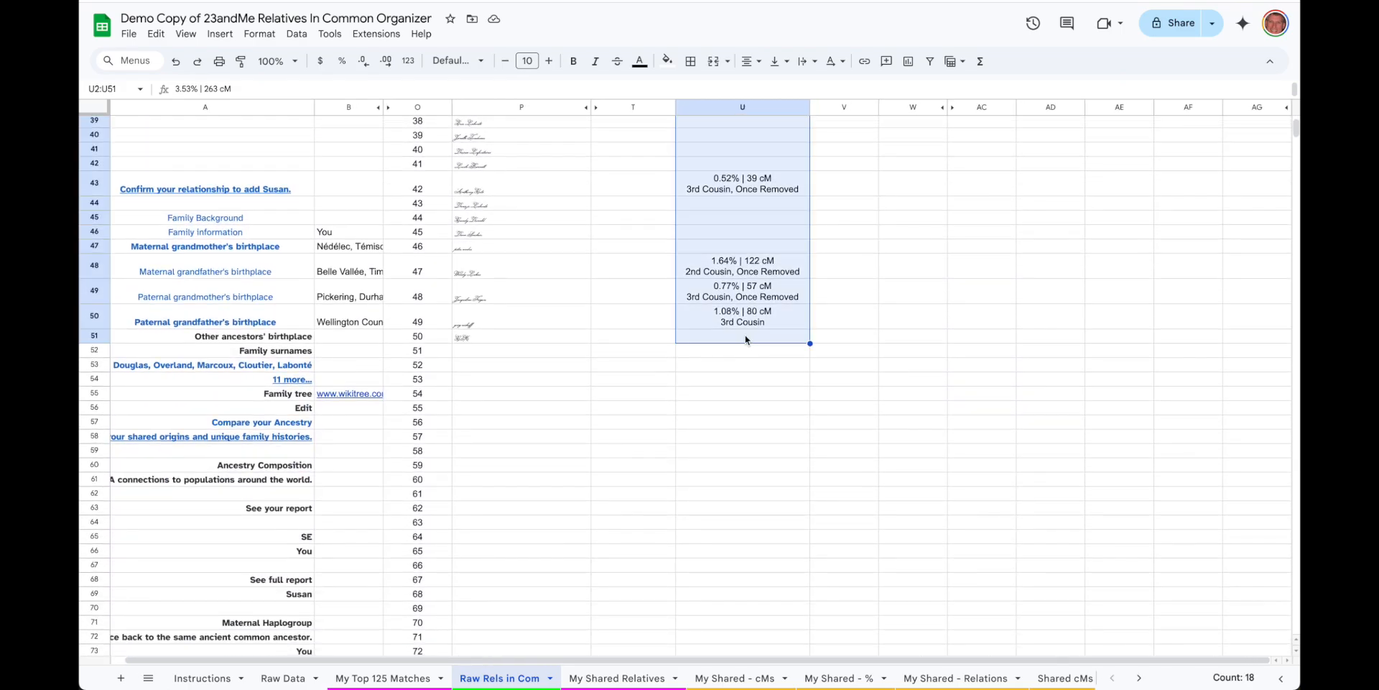
scroll(745, 337, "down", 9)
scroll(745, 339, "down", 7)
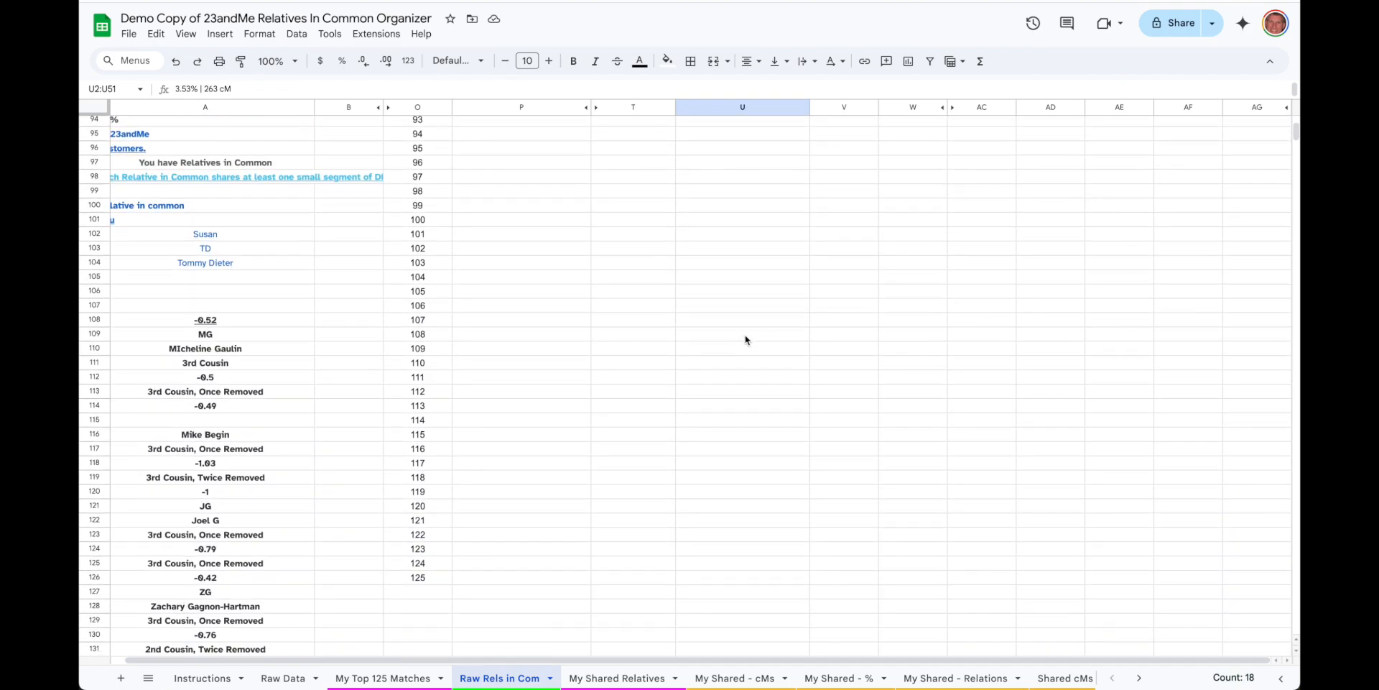
left_click(734, 576, "shift")
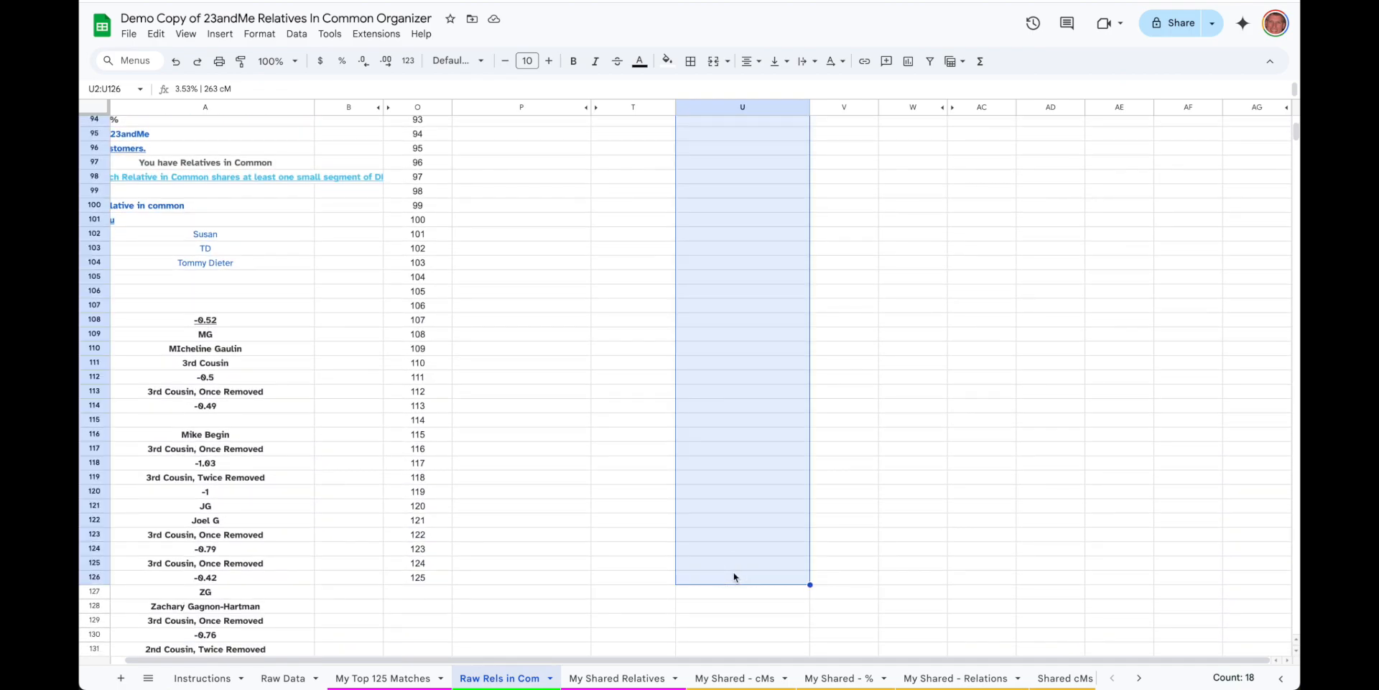
key("ctrl+c")
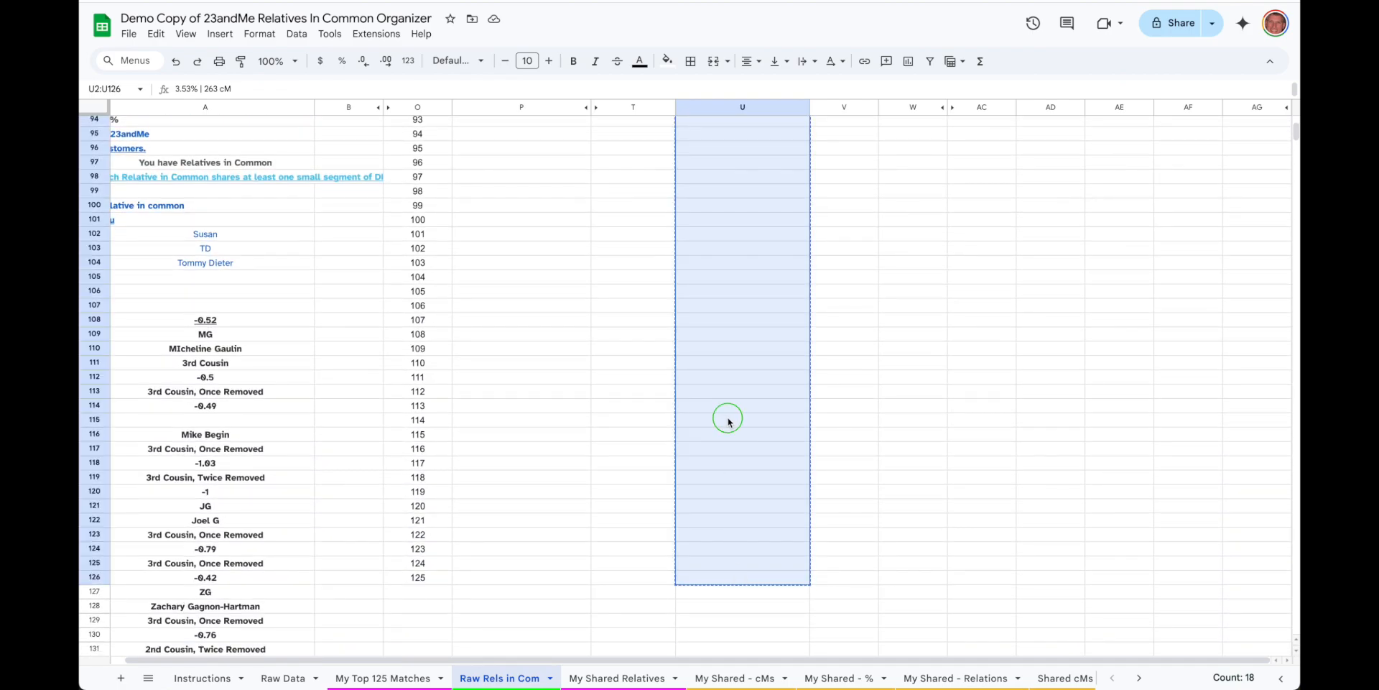
right_click(728, 424)
left_click(788, 262)
left_click(625, 678)
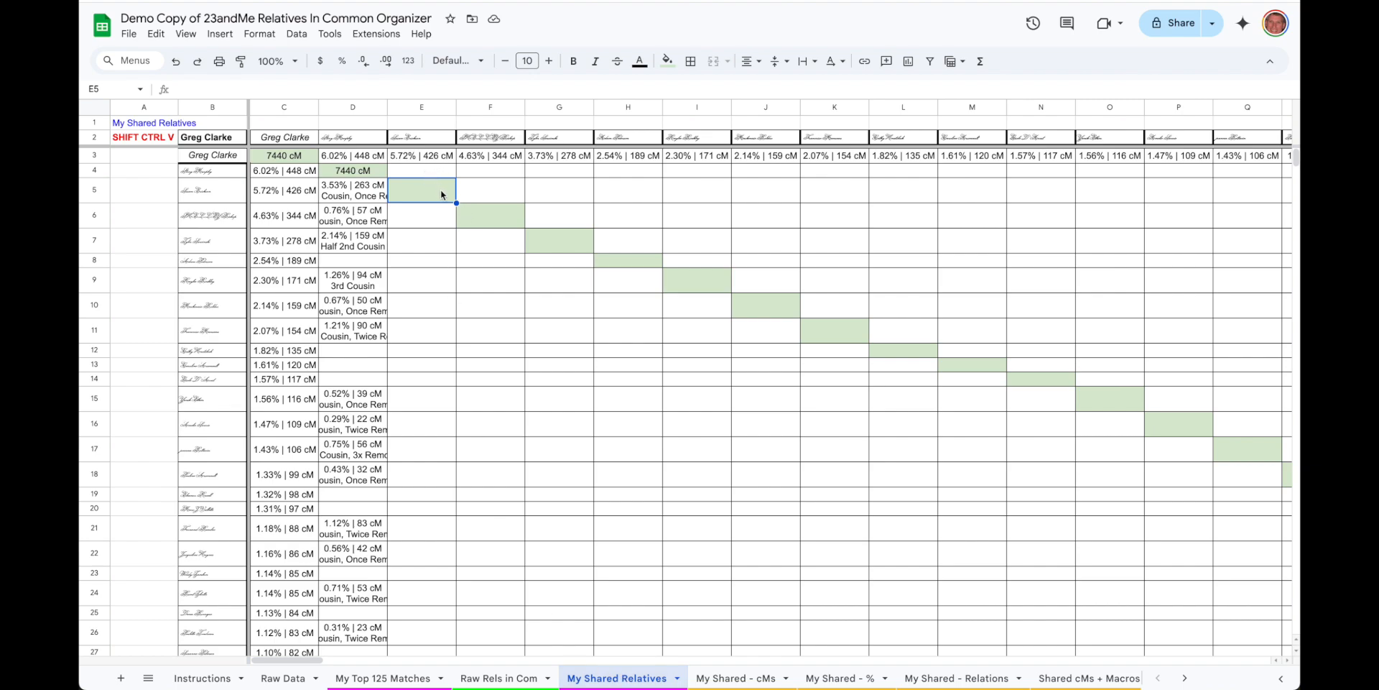
Step: Try pasting the copied column as values only at E5, one row below the first match row, and undo the paste
left_click(425, 173)
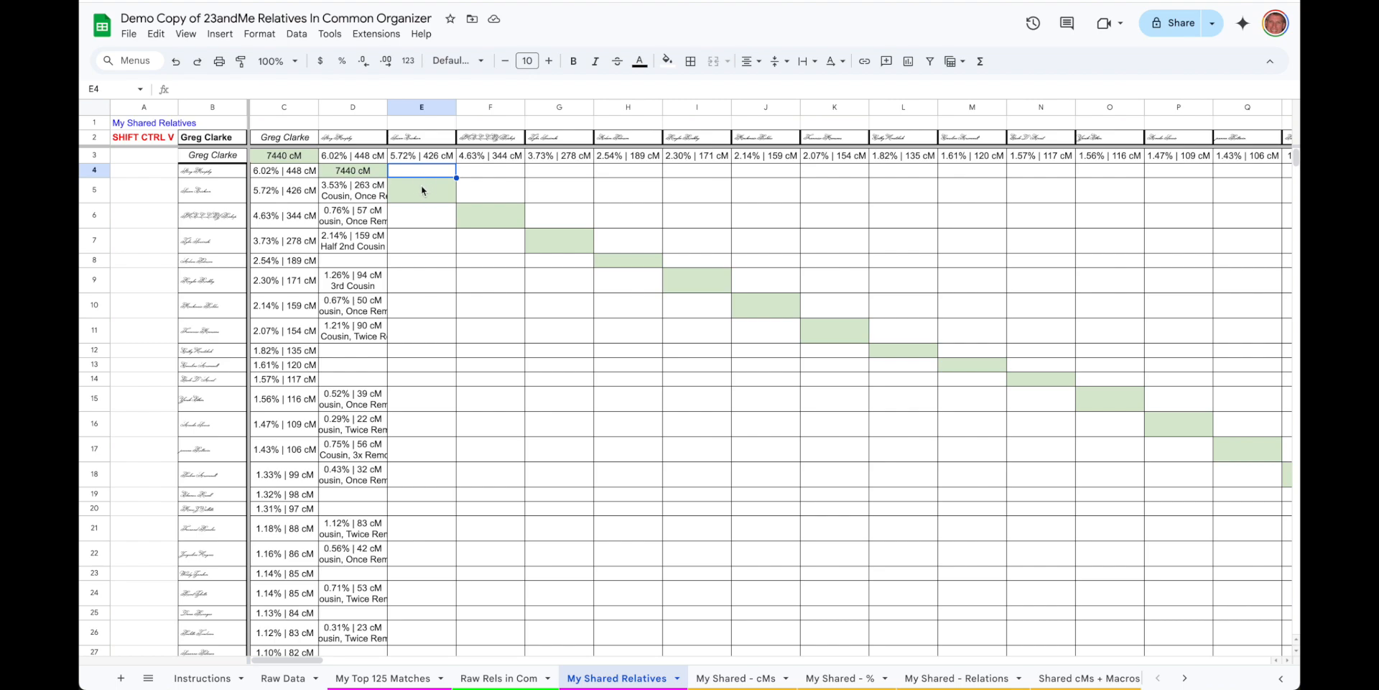
left_click(422, 189)
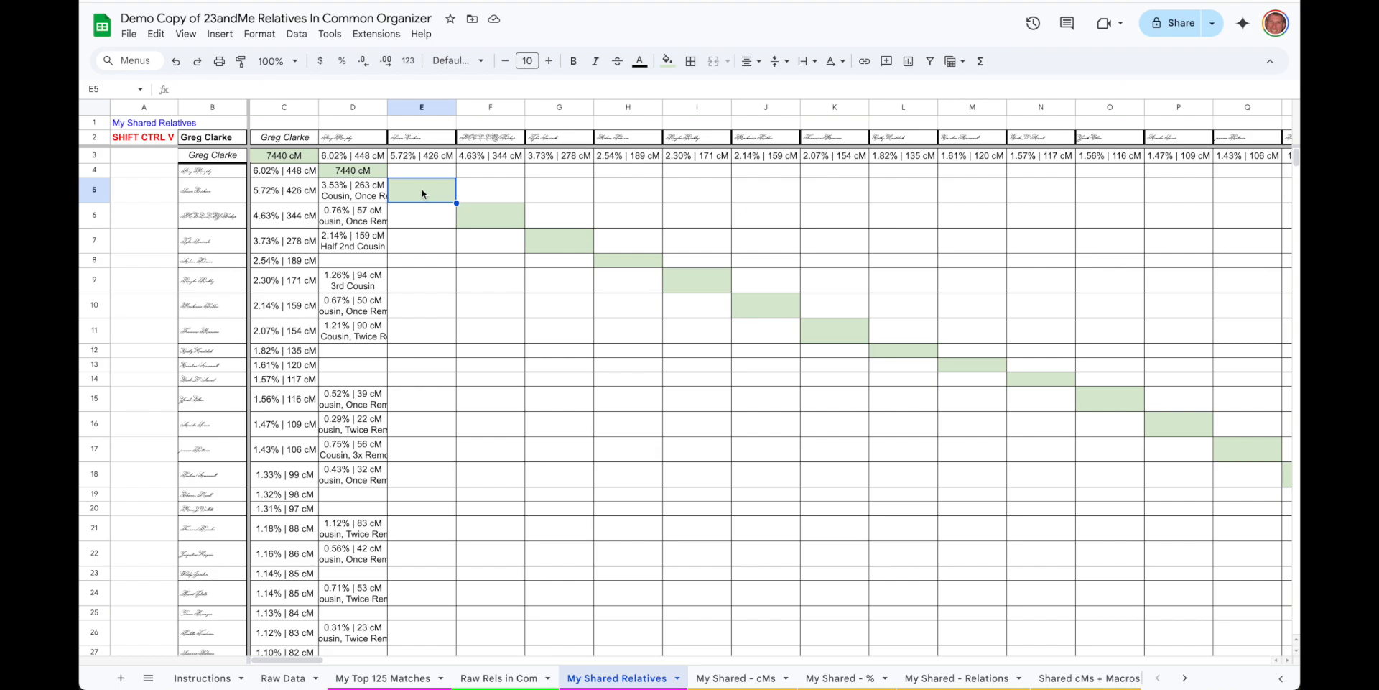
key("ctrl+shift+v")
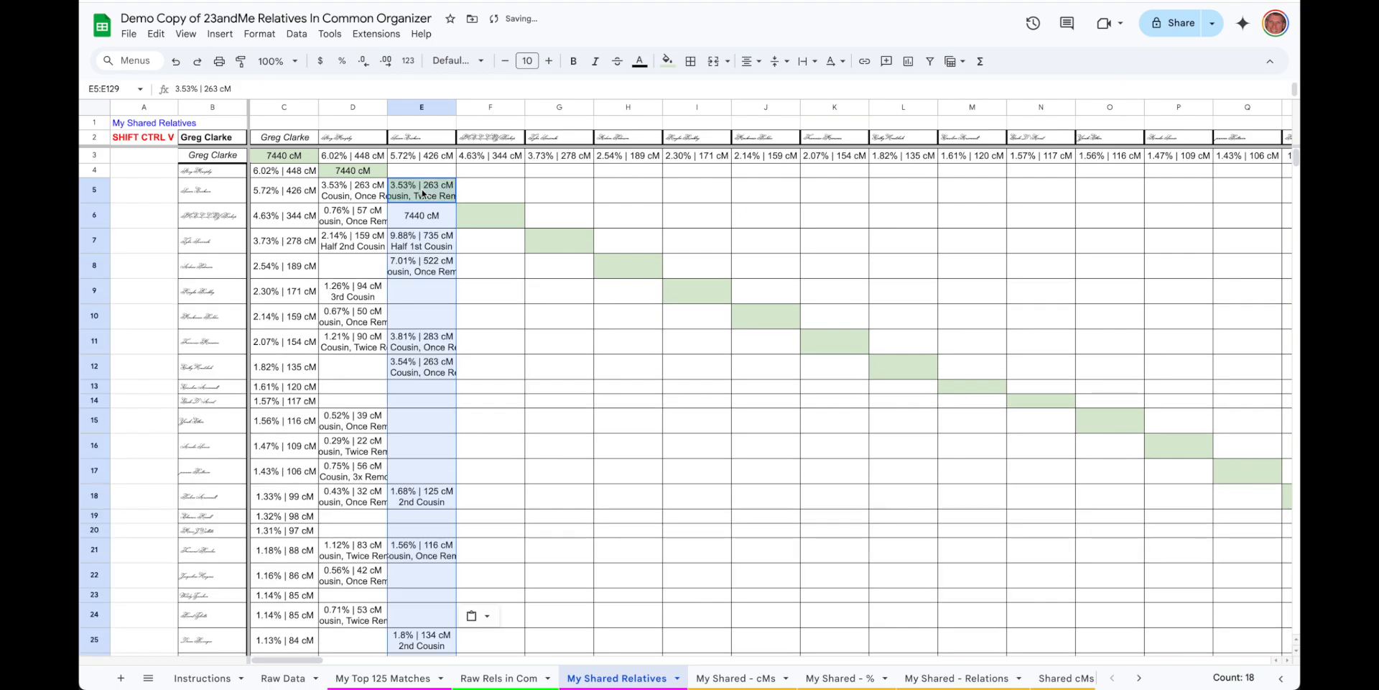
left_click(466, 263)
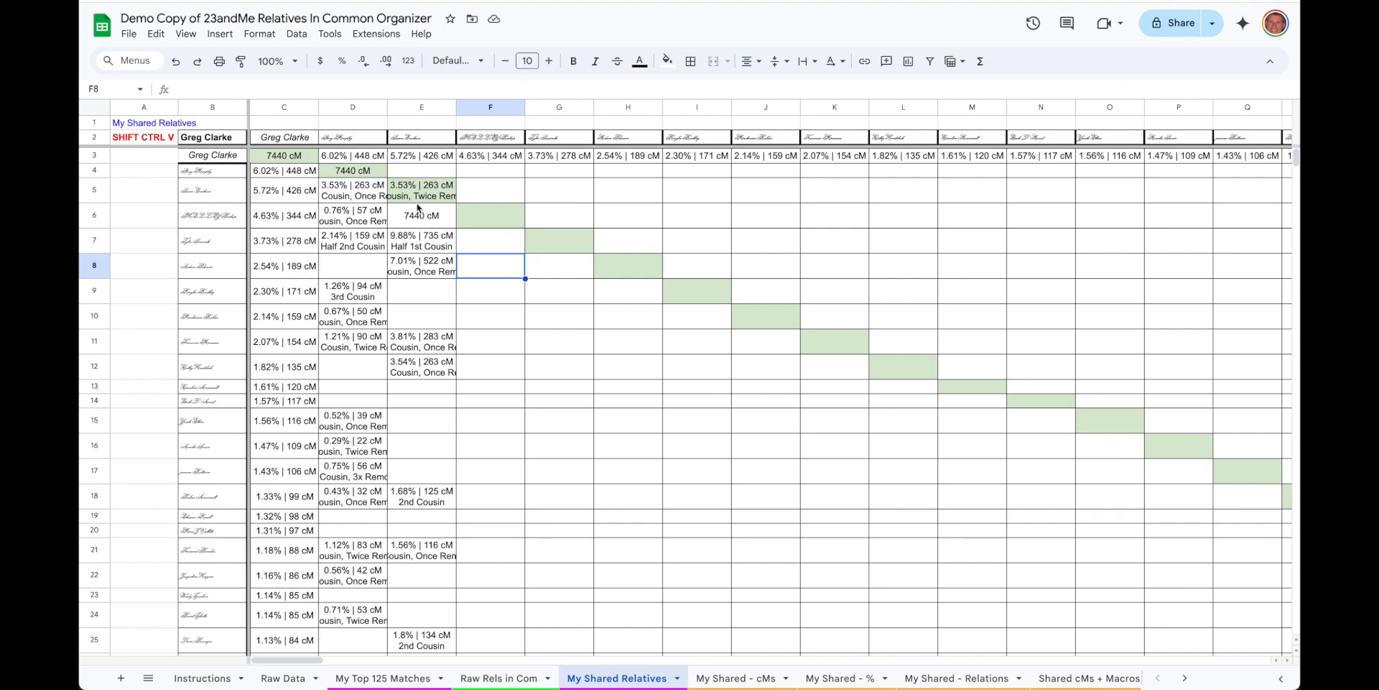
left_click(156, 34)
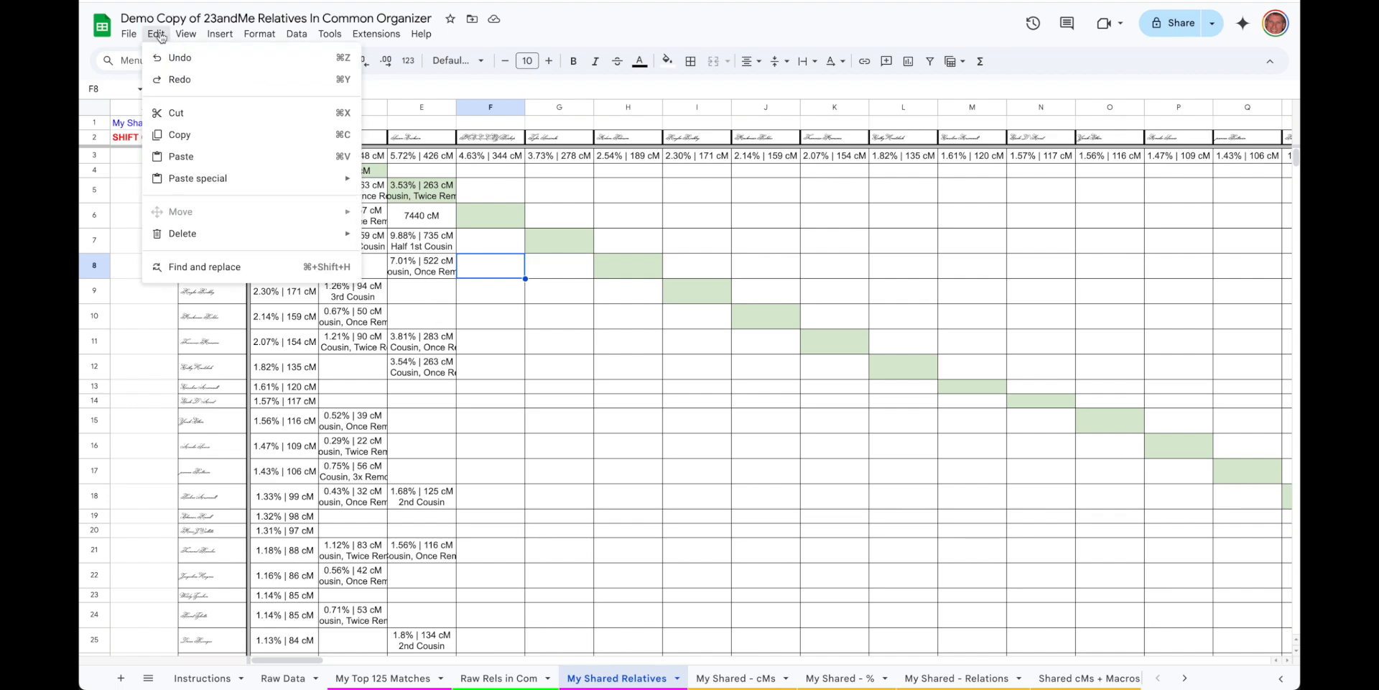
left_click(180, 56)
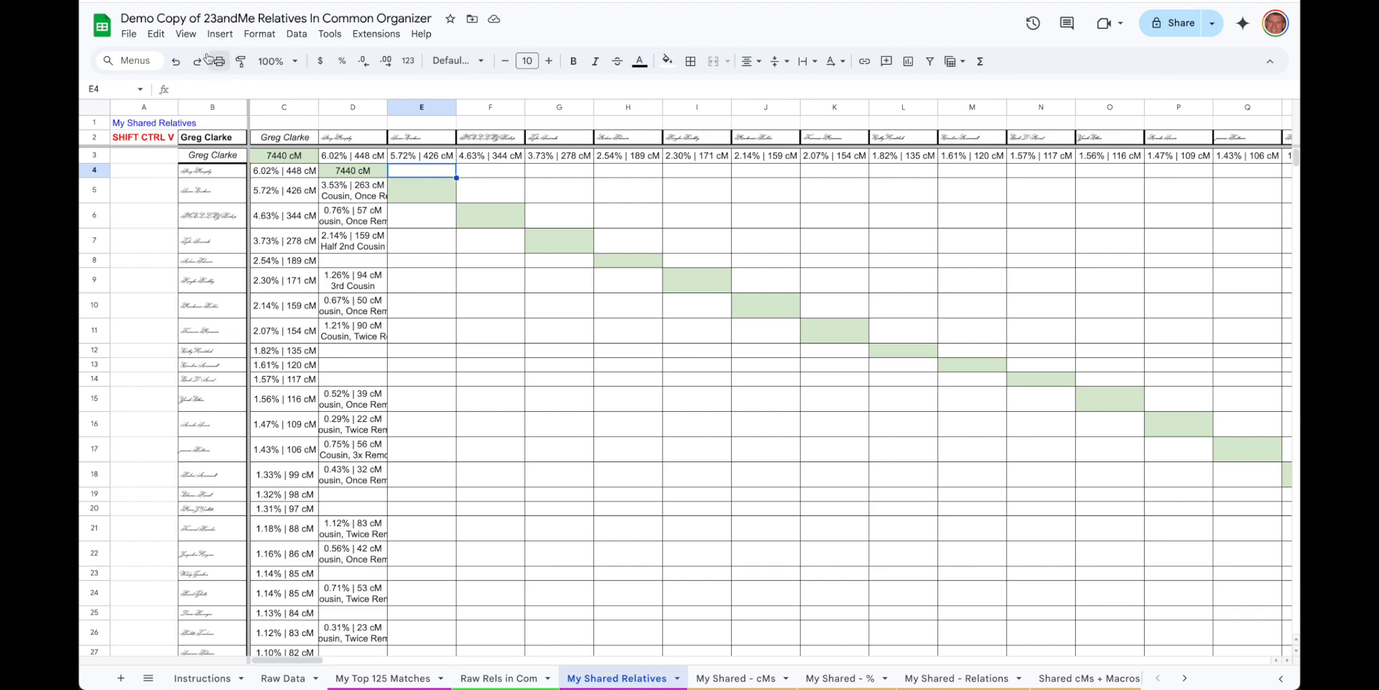
Step: Paste the copied column as values only at E4 and check that the 7440 cM entry falls on the green diagonal cell
left_click(155, 34)
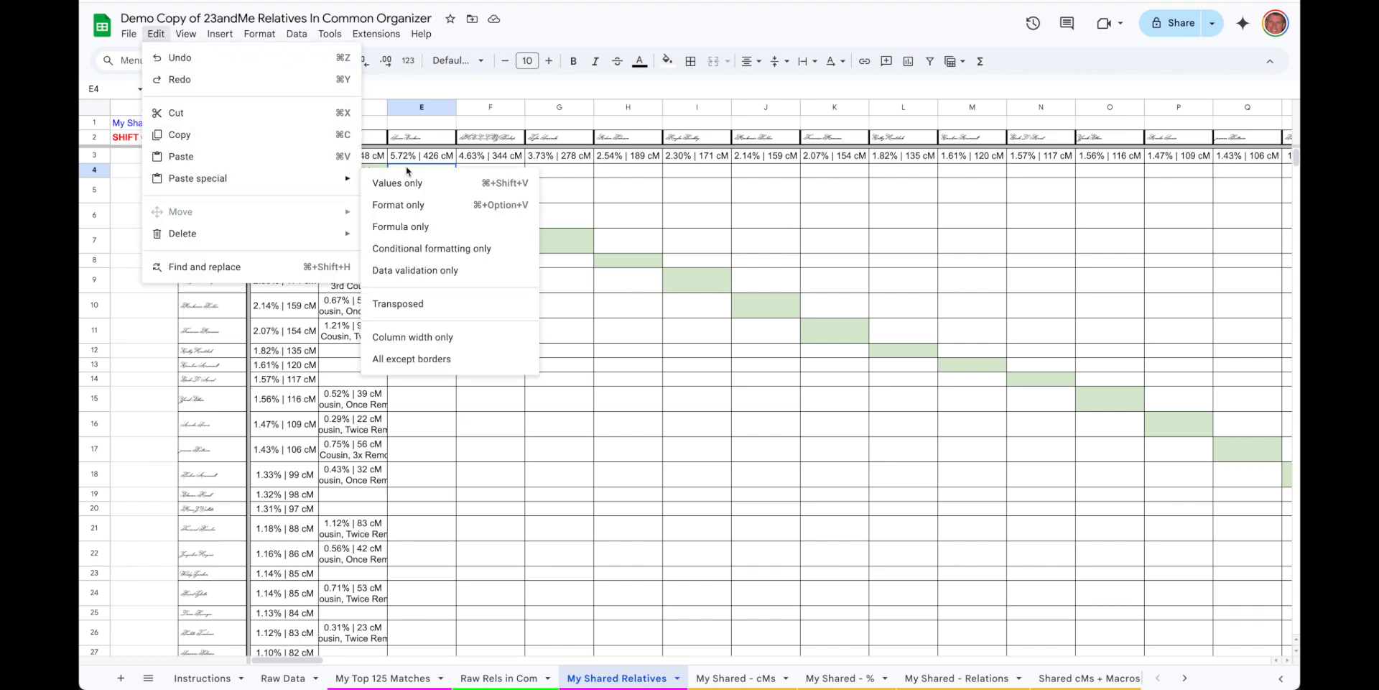
mouse_move(342, 177)
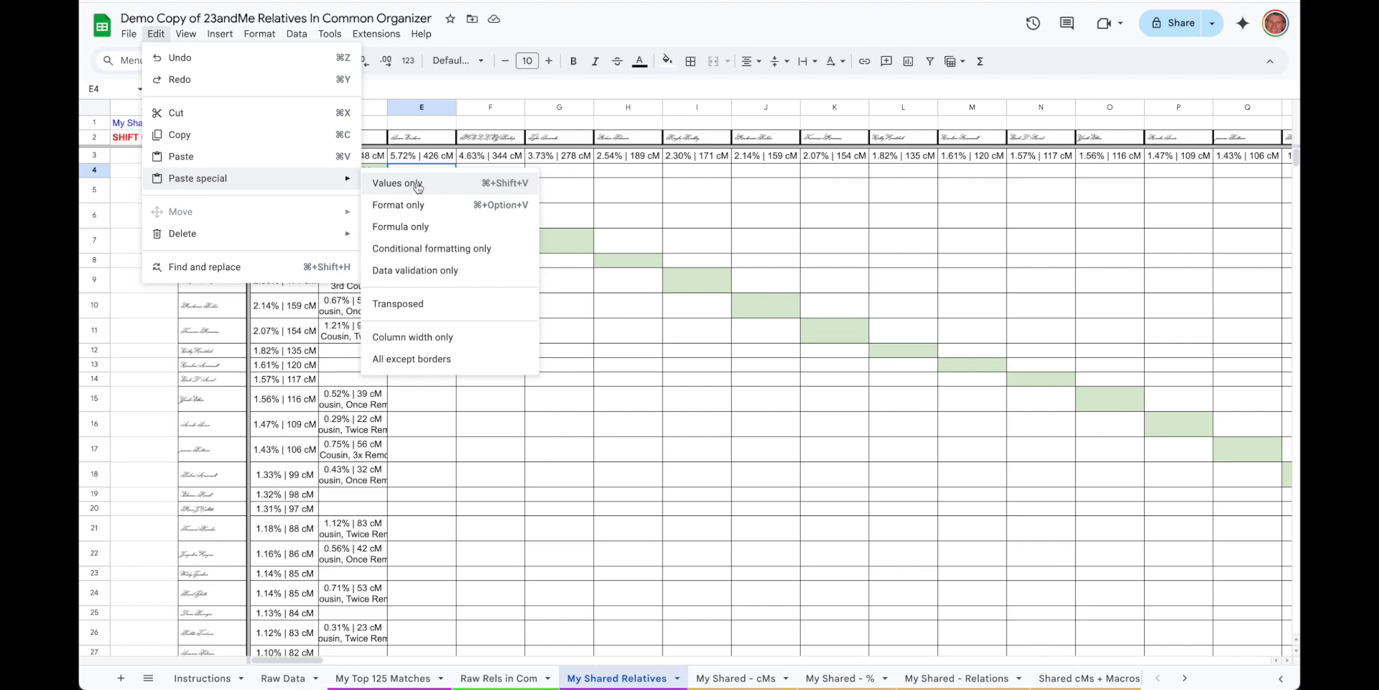
left_click(416, 185)
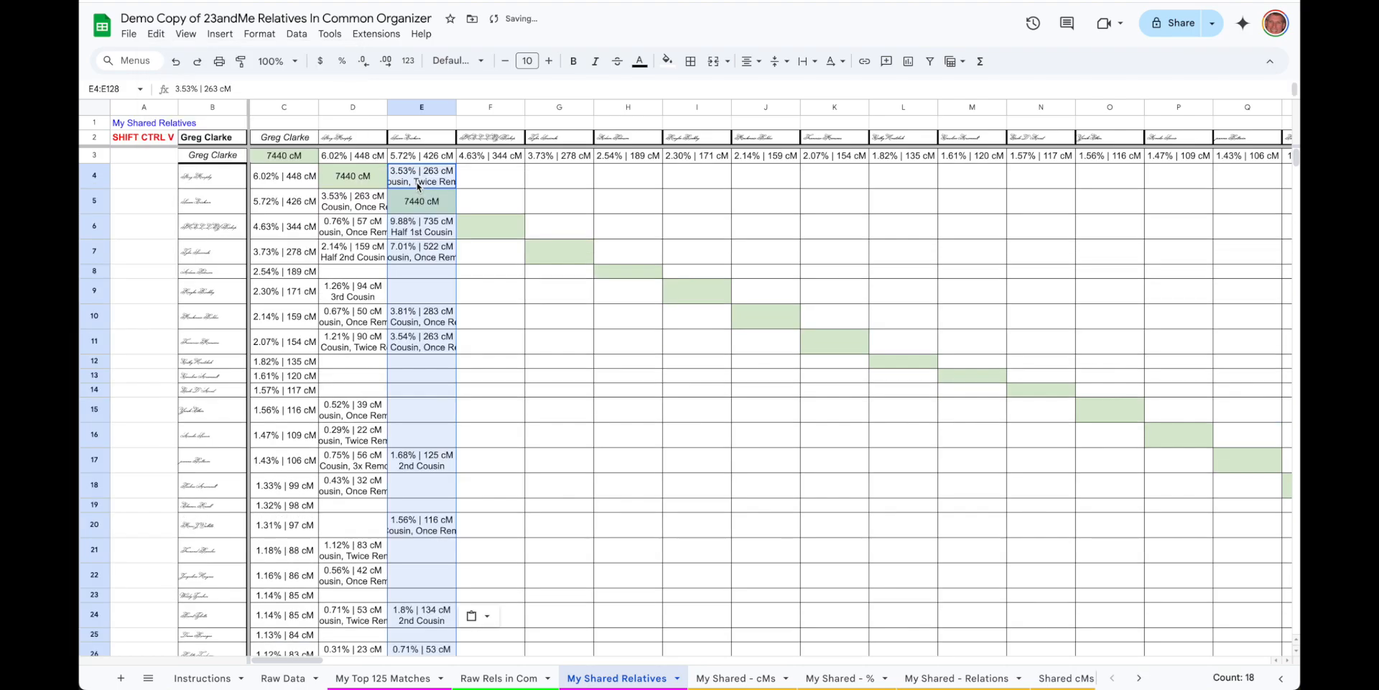
left_click(421, 202)
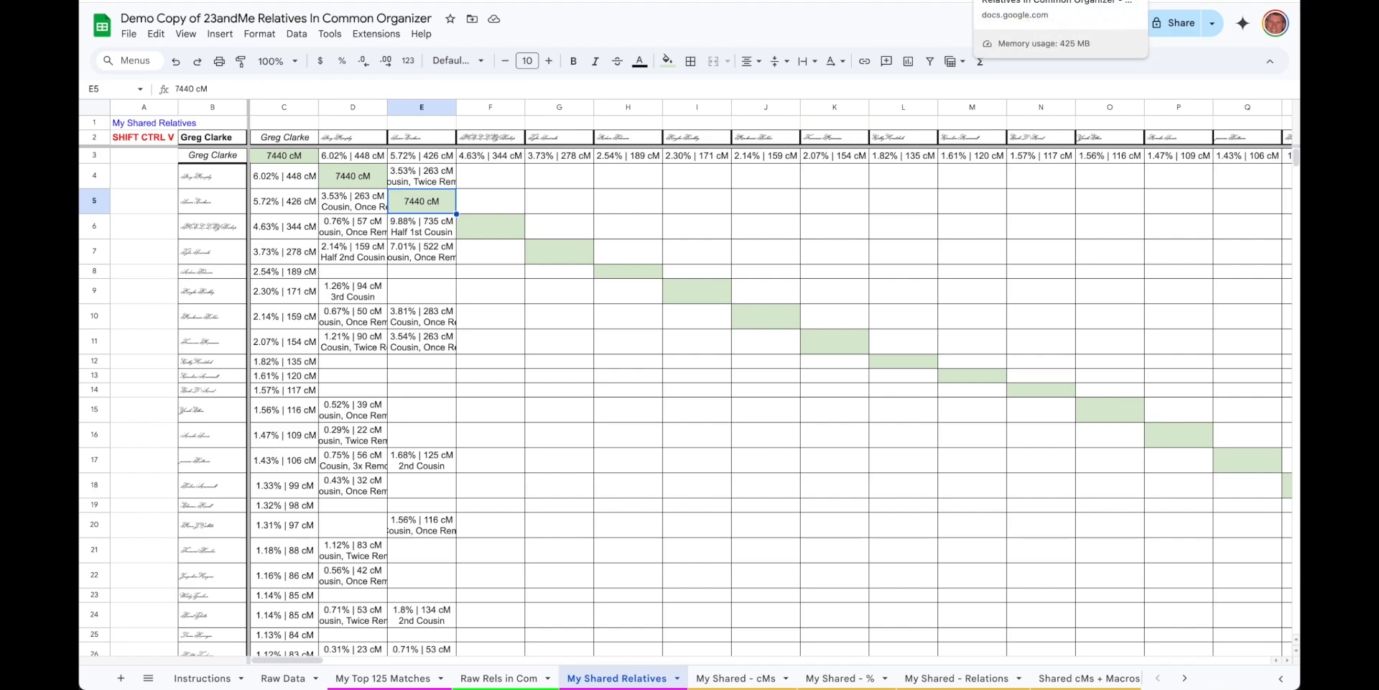
Step: Switch to the DONE Copy spreadsheet and examine the filled My Shared Relatives matrix and the My Shared - cMs sheet
left_click(1027, 1)
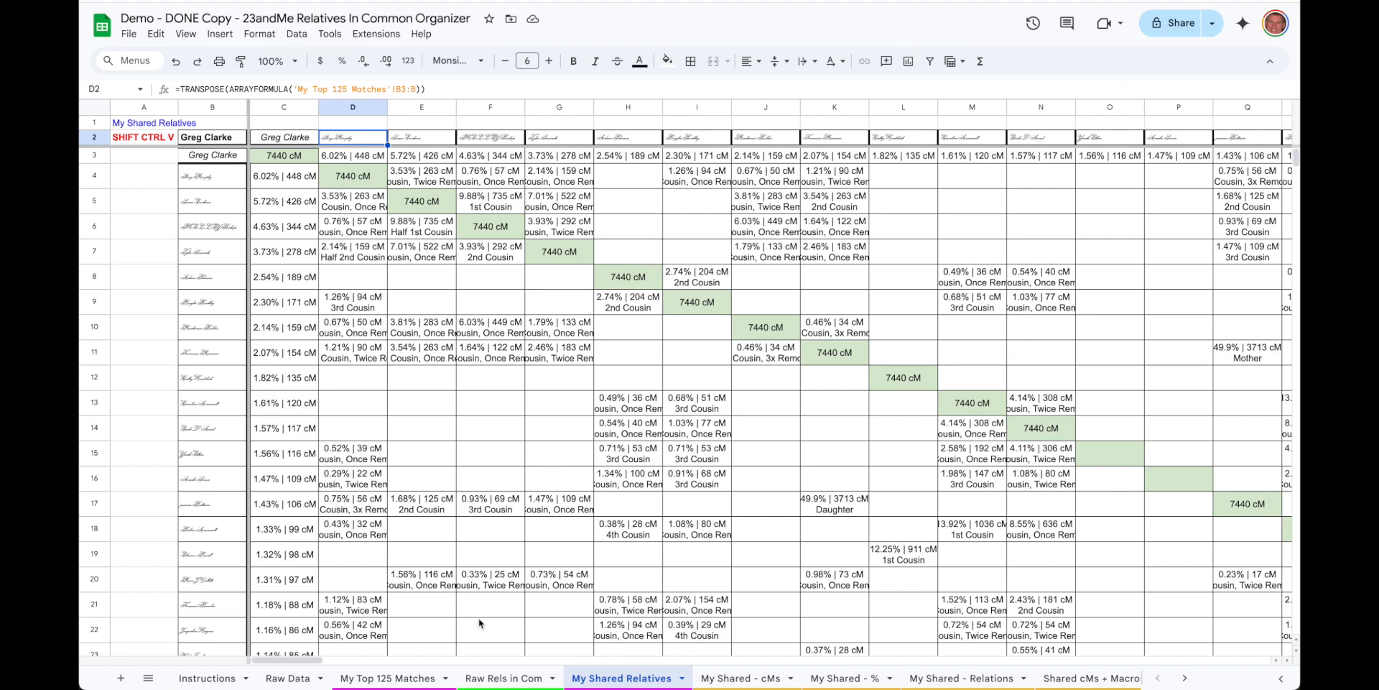
scroll(324, 407, "down", 4)
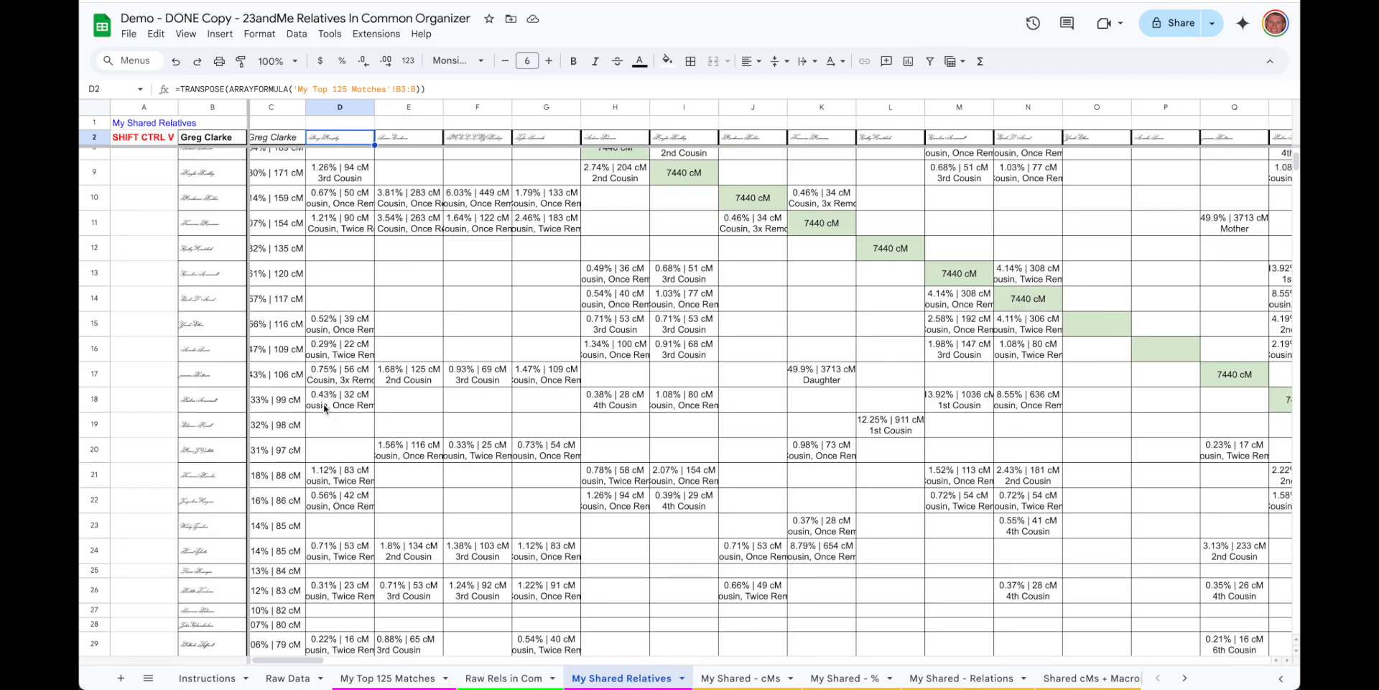
scroll(324, 407, "down", 15)
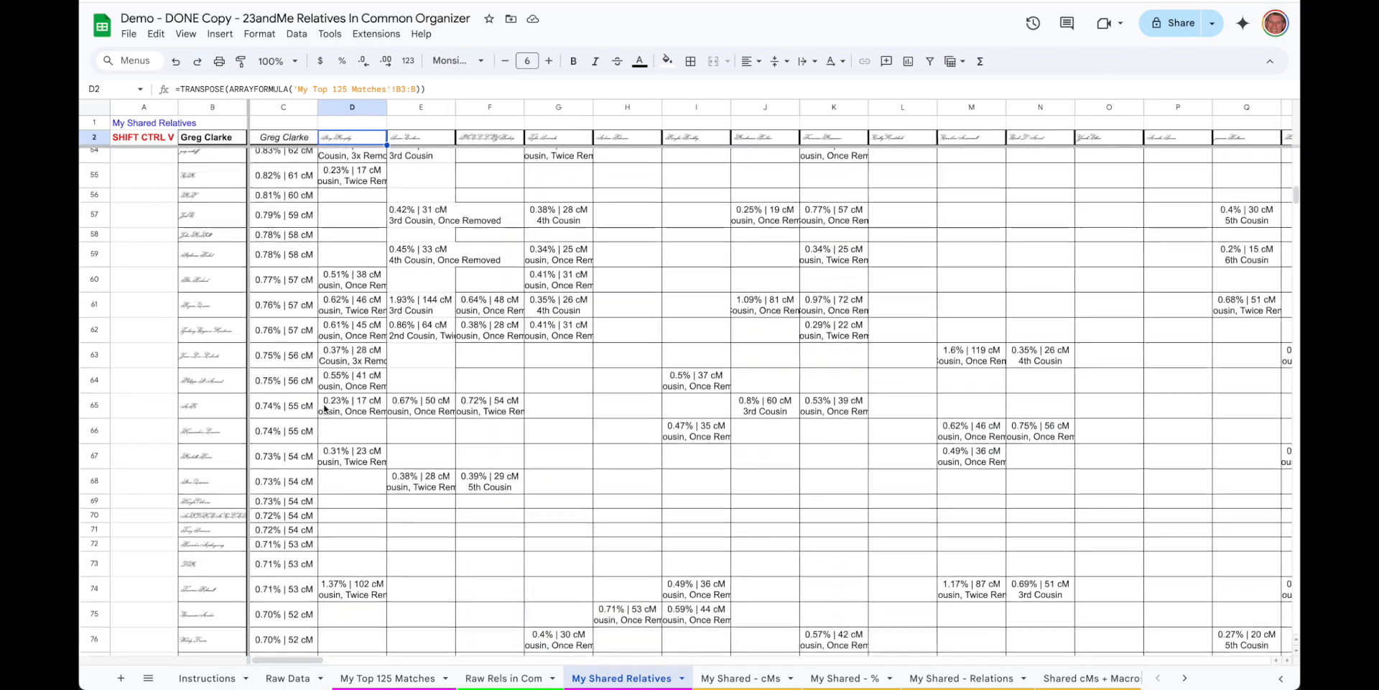
scroll(324, 407, "up", 17)
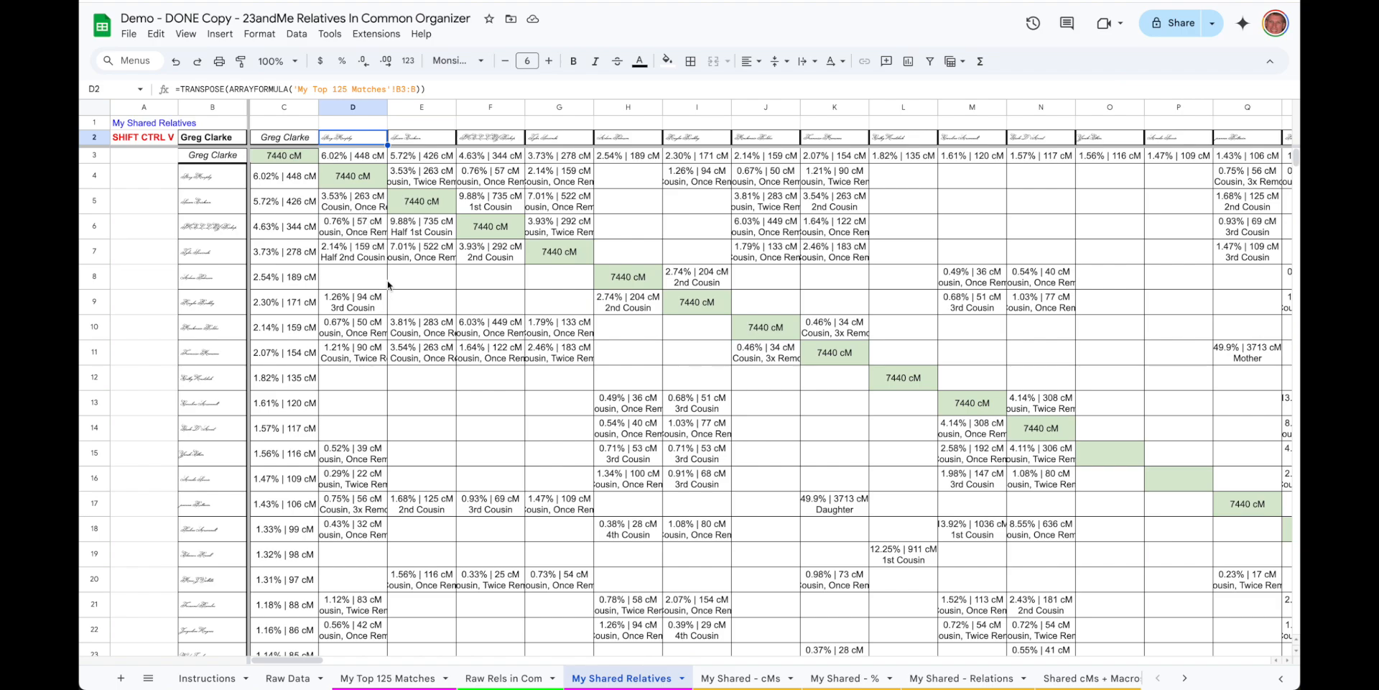
scroll(574, 358, "down", 1)
scroll(573, 358, "up", 1)
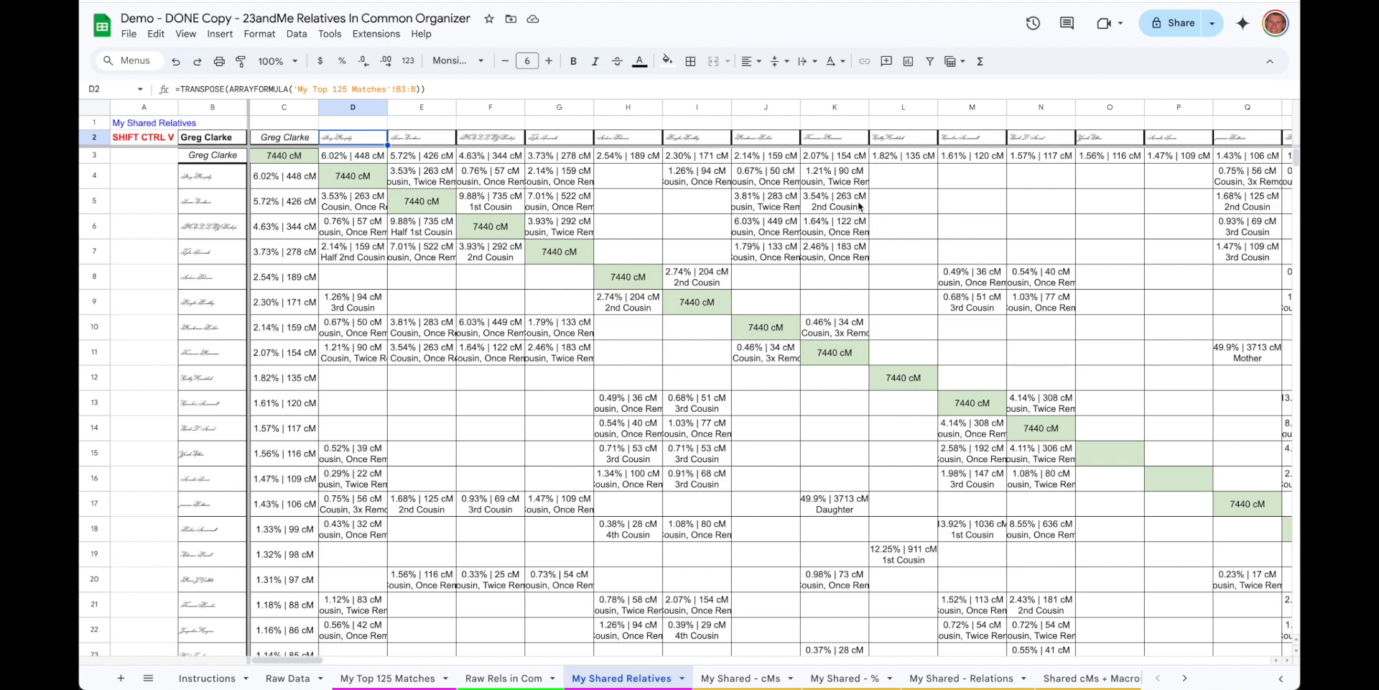
left_click(747, 678)
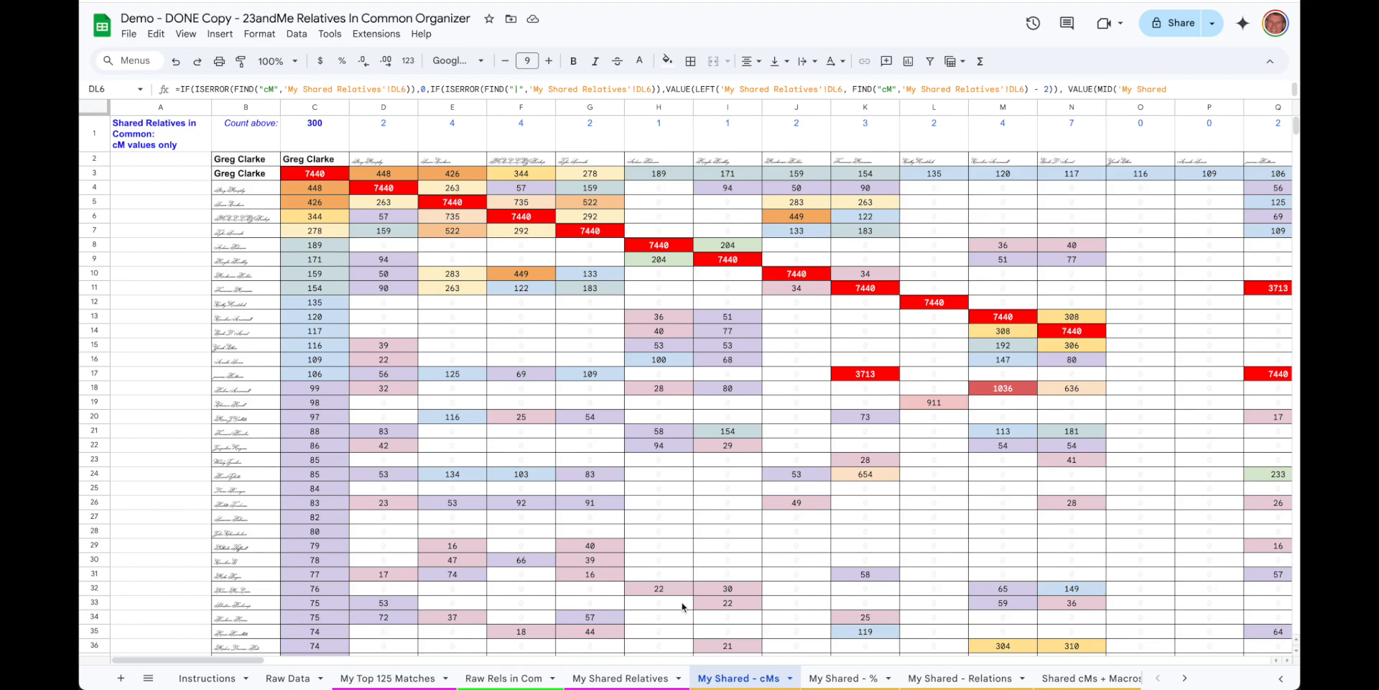
left_click(617, 679)
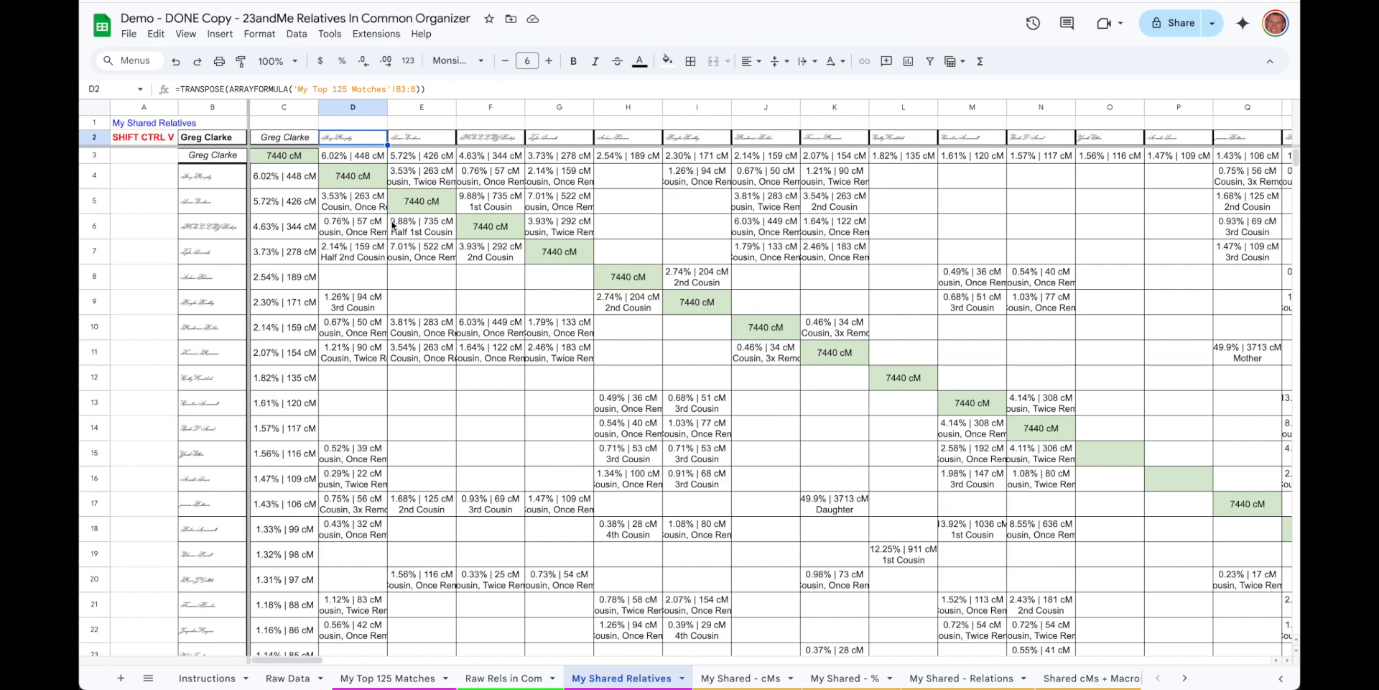
Step: Open the My Shared - cMs sheet and examine the color-coded cM values along and around the 7440 diagonal
left_click(752, 678)
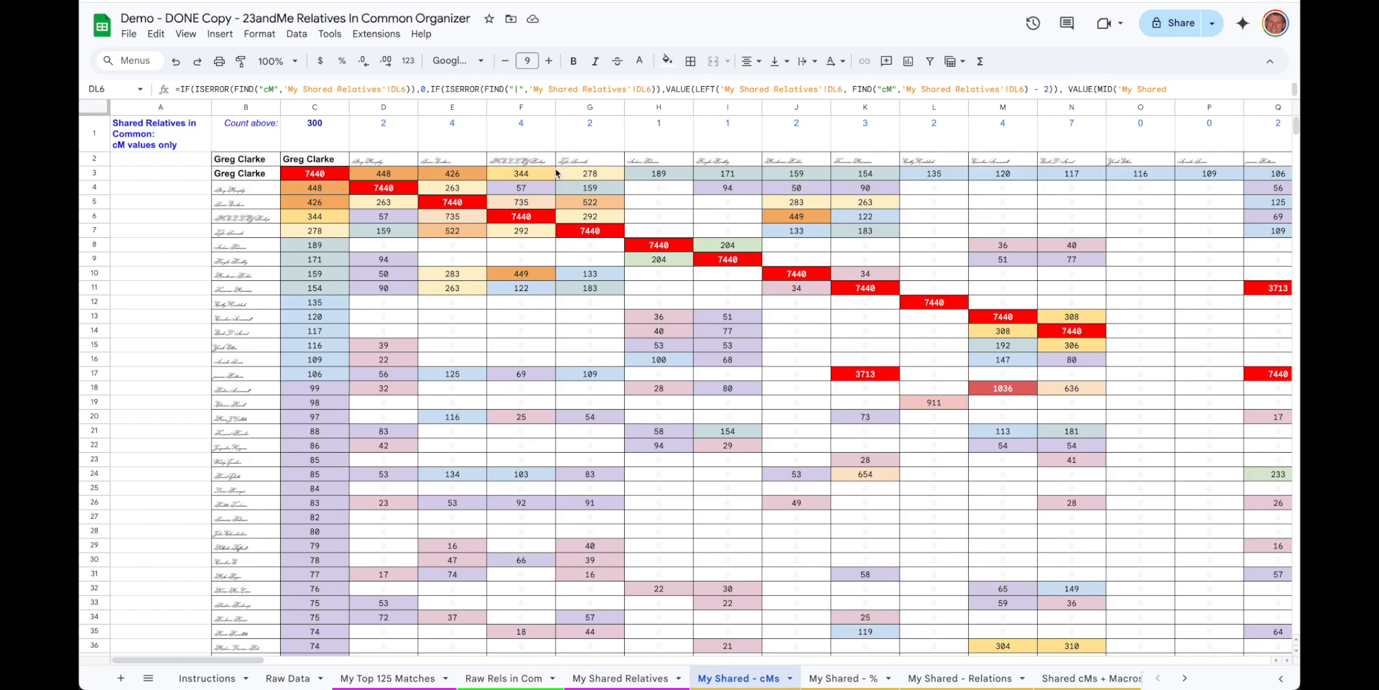
scroll(540, 218, "right", 3)
scroll(540, 217, "down", 1)
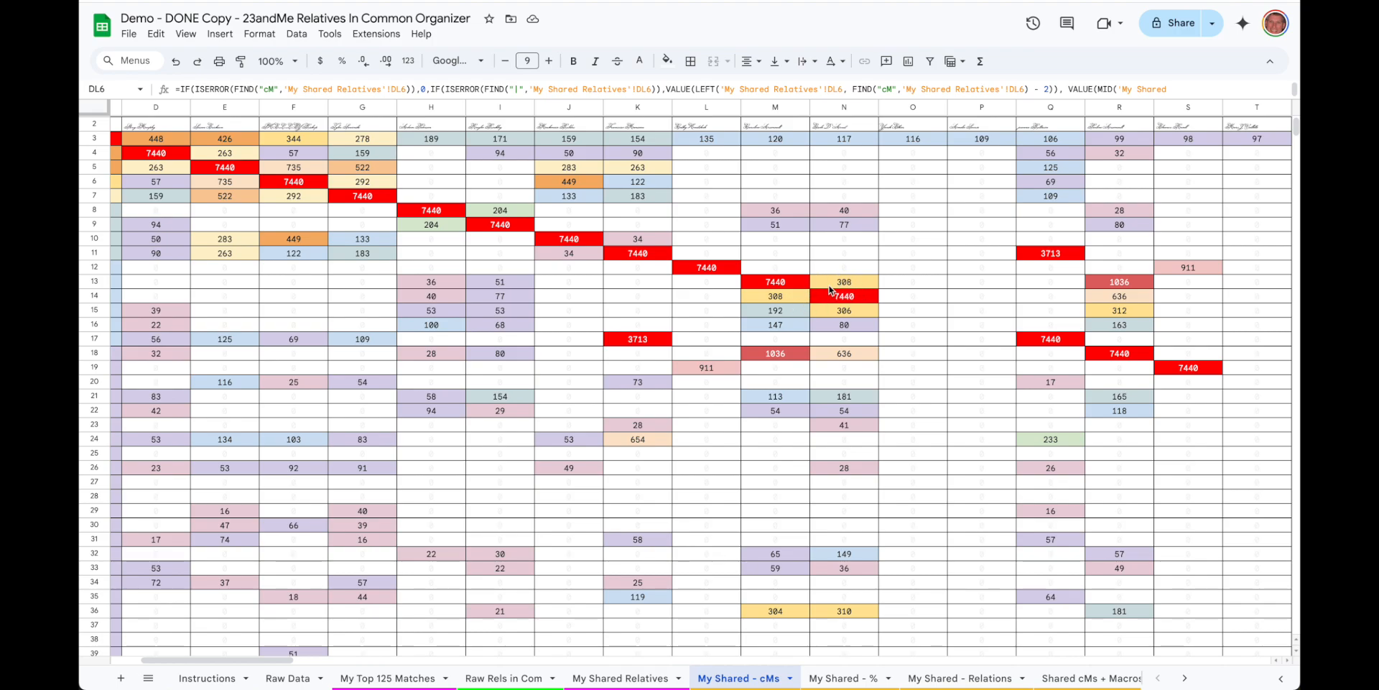
scroll(830, 289, "right", 2)
scroll(829, 290, "up", 1)
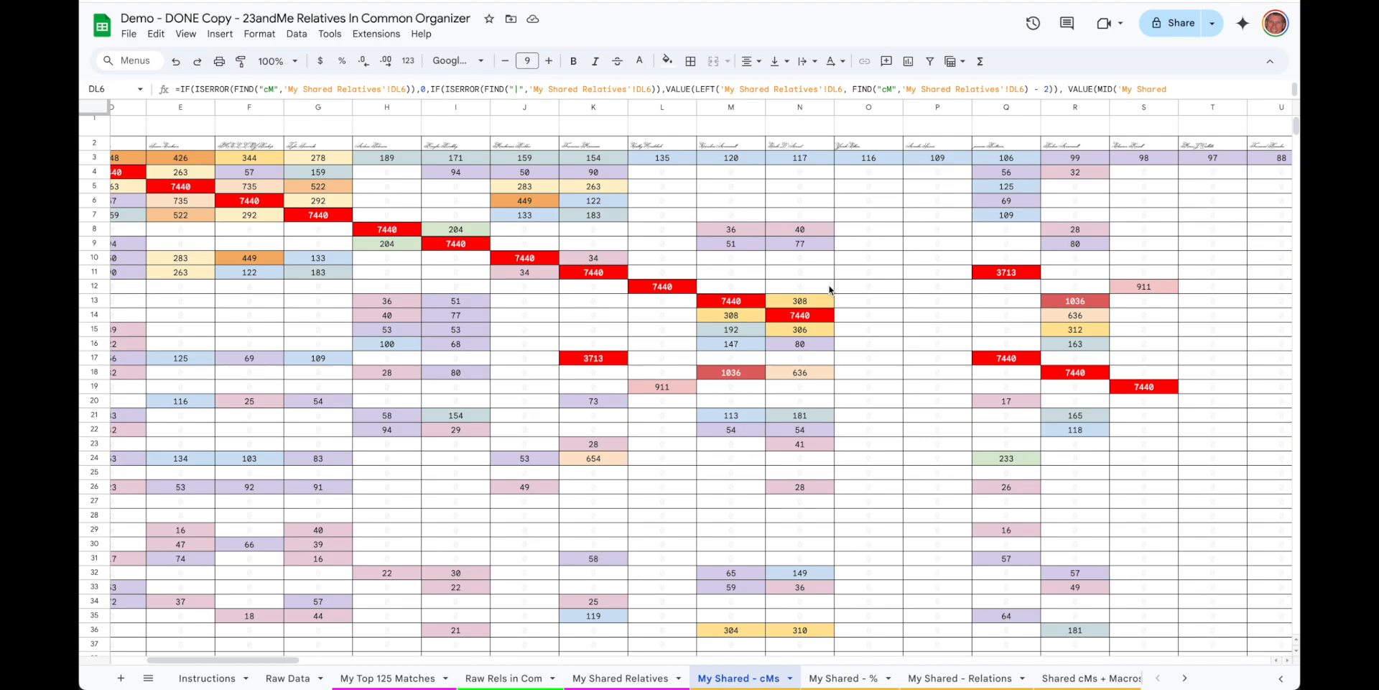
scroll(829, 290, "right", 2)
scroll(829, 290, "down", 1)
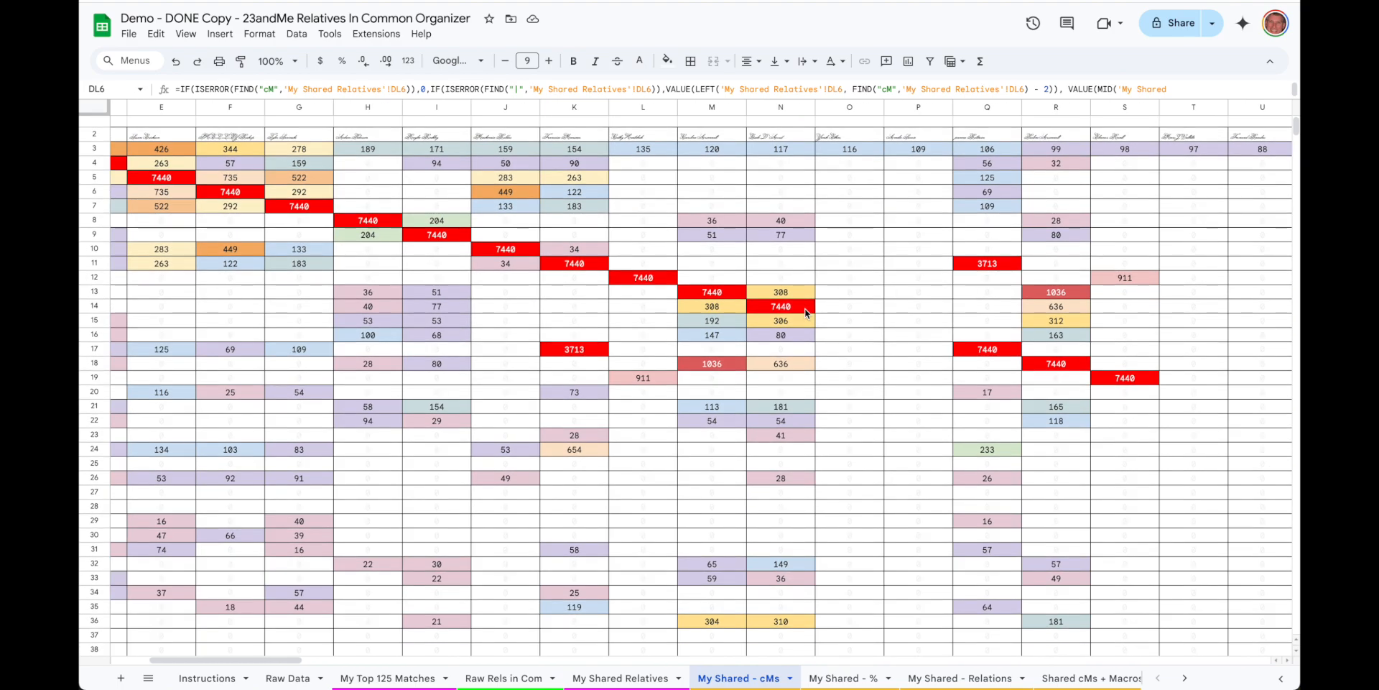
scroll(777, 302, "down", 5)
scroll(777, 302, "right", 3)
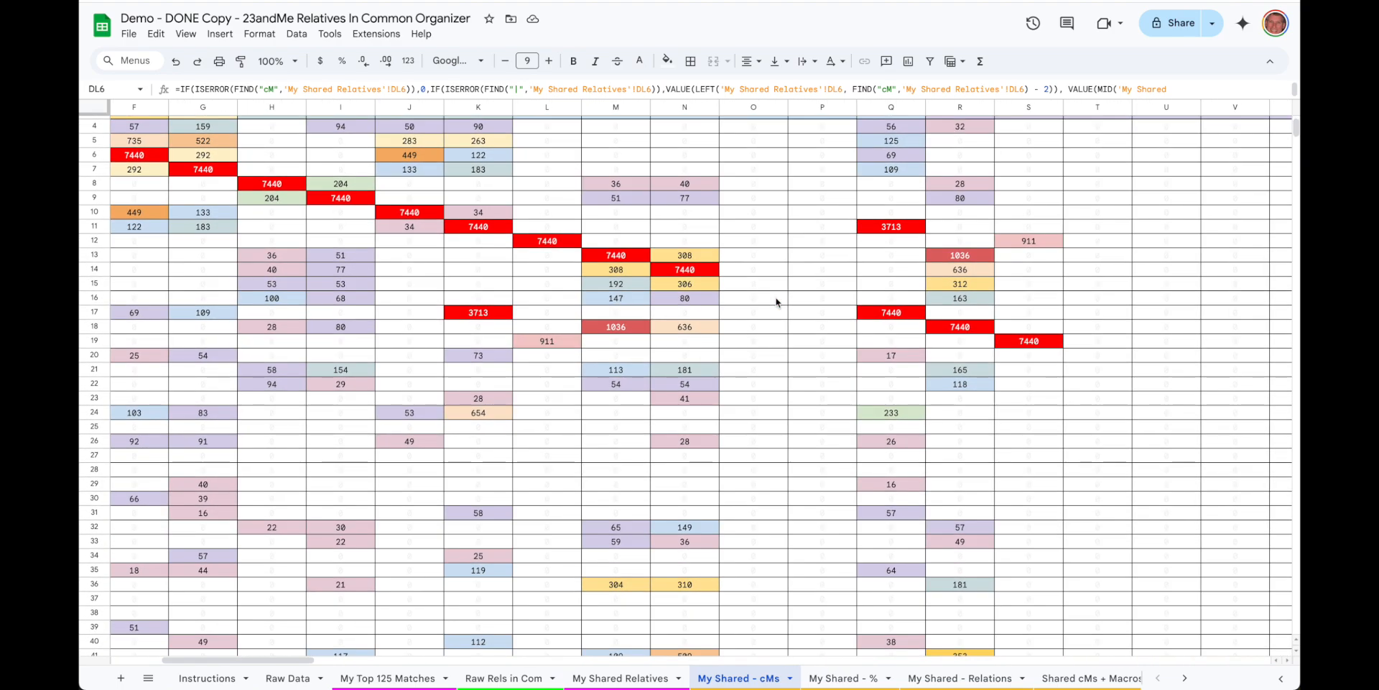
scroll(776, 302, "right", 3)
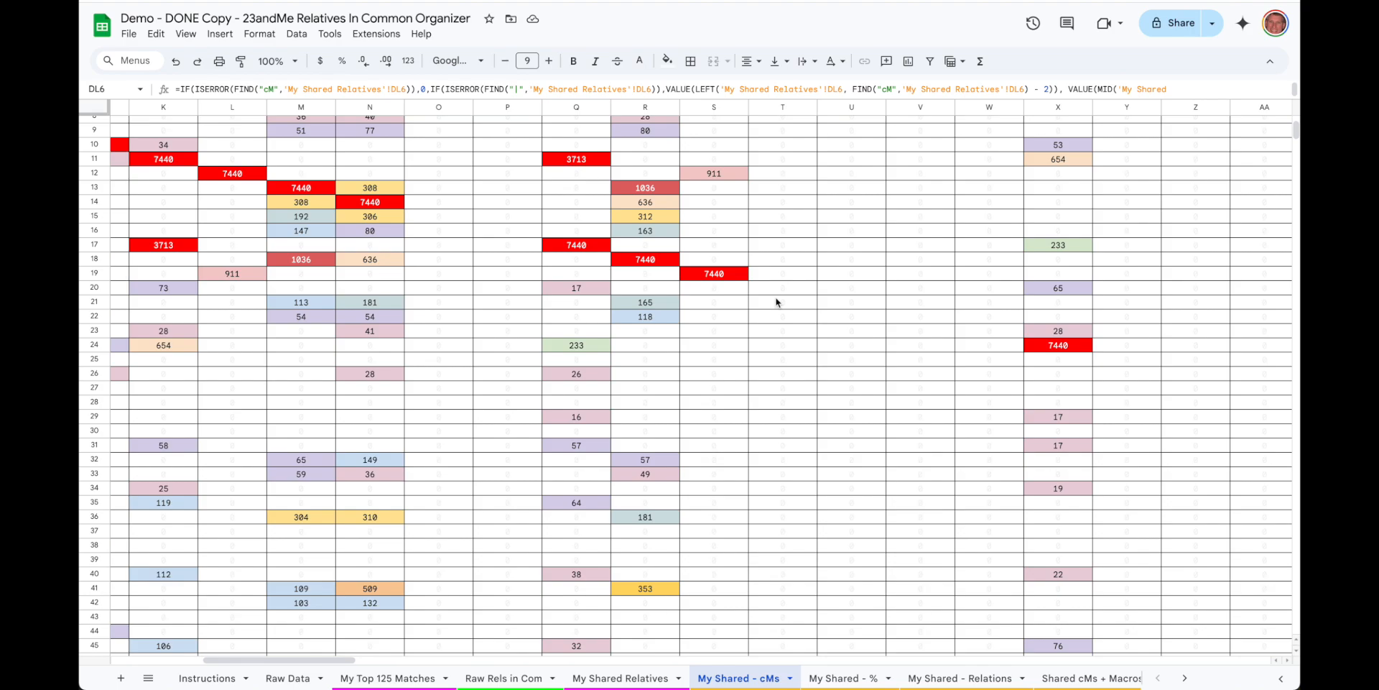
Step: Select the 911 cM cell S12 and examine the surrounding match columns with their counts above 300
left_click(720, 179)
scroll(721, 180, "up", 4)
scroll(720, 180, "left", 1)
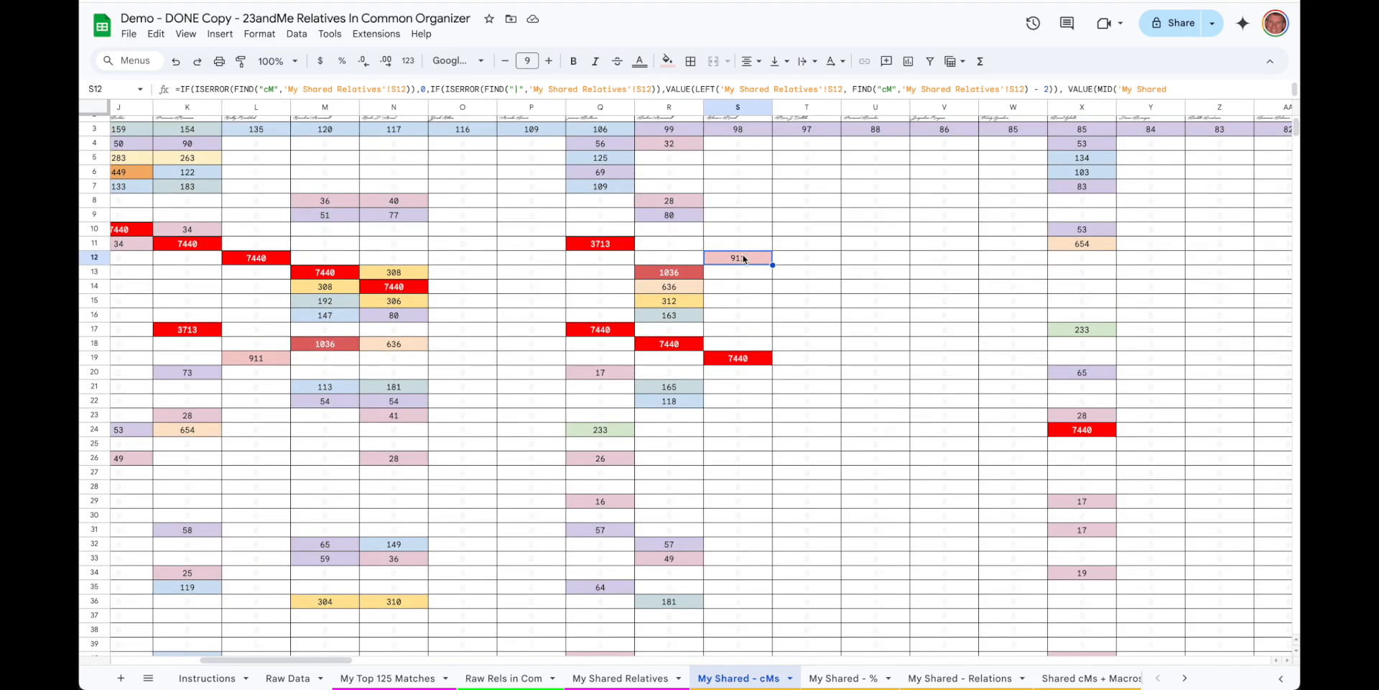
scroll(742, 260, "up", 2)
scroll(742, 260, "left", 1)
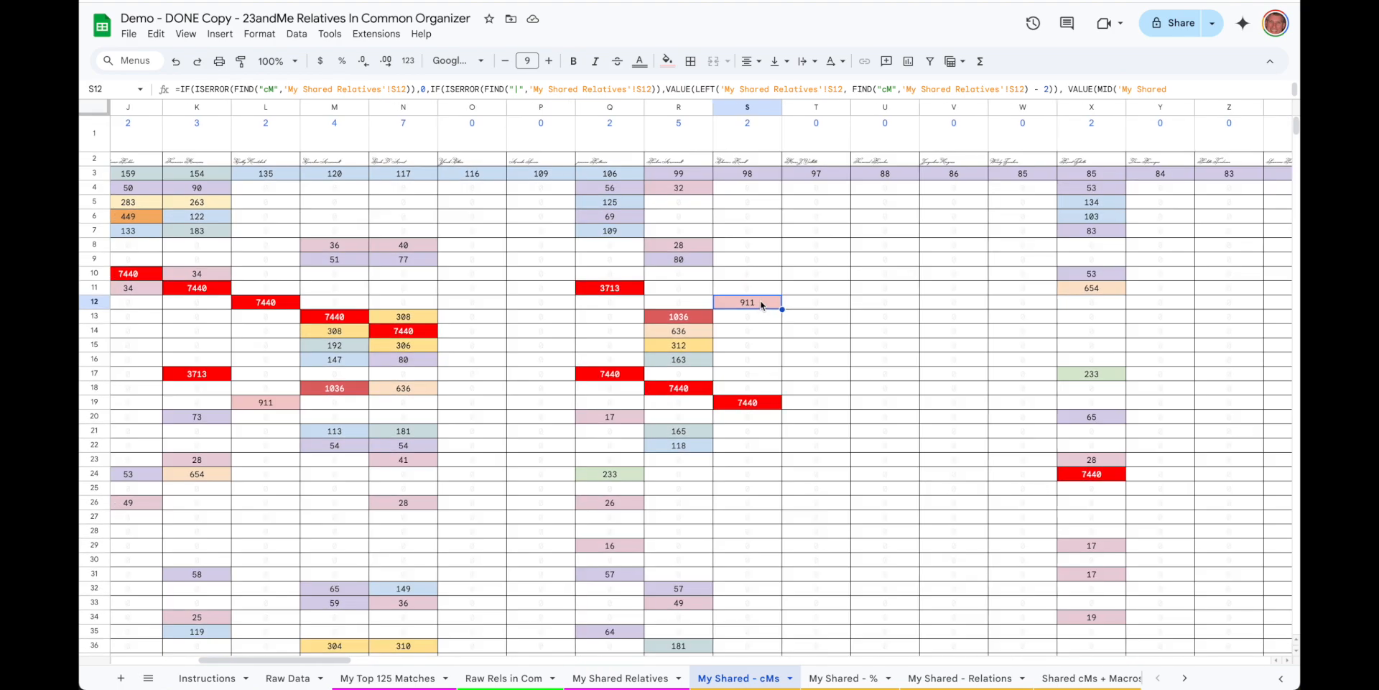
scroll(760, 302, "right", 3)
scroll(760, 305, "right", 3)
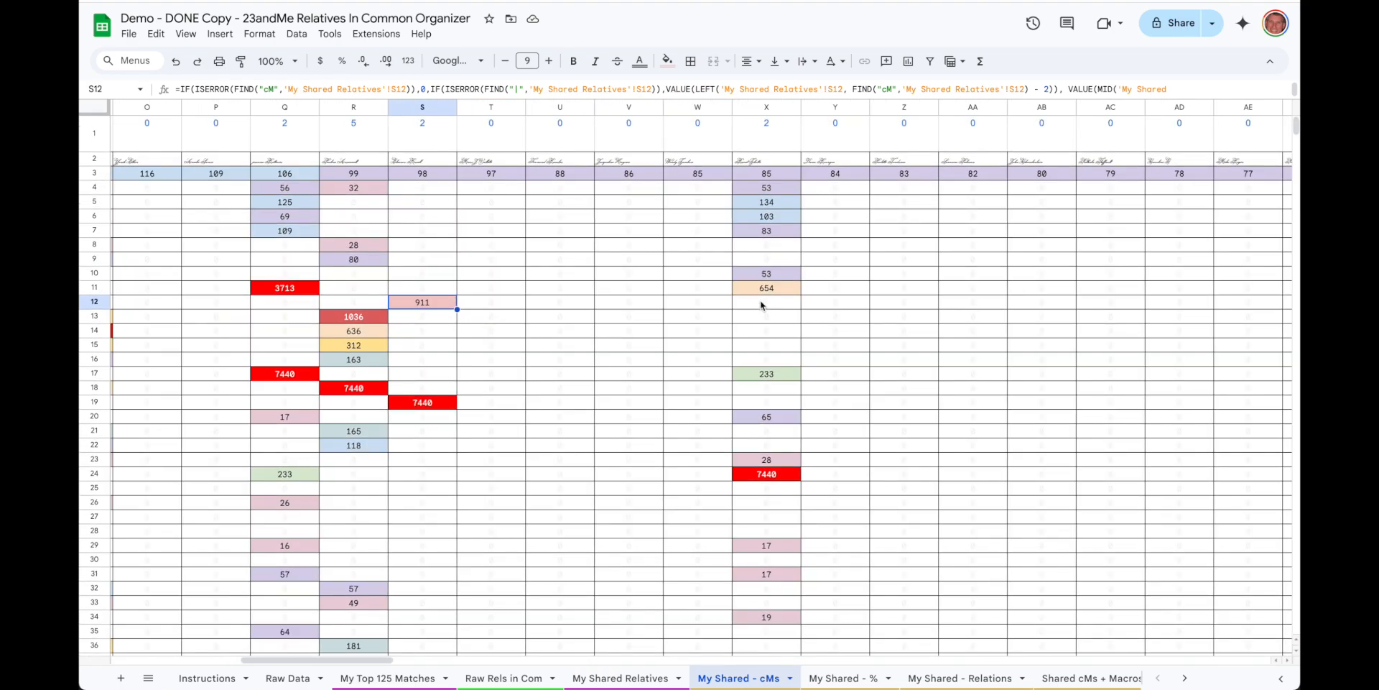
scroll(761, 305, "left", 5)
scroll(761, 306, "down", 1)
scroll(760, 305, "left", 10)
scroll(761, 306, "up", 3)
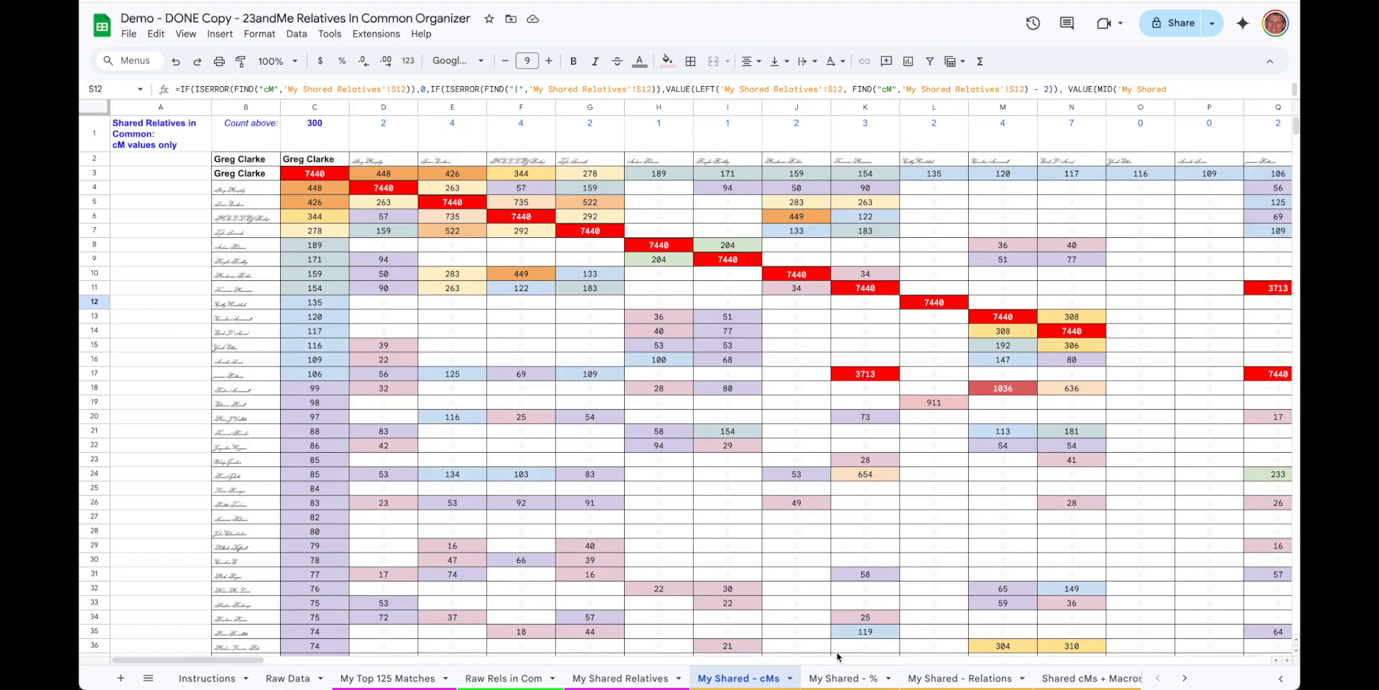
Step: Examine the shared percentages on My Shared - % and the relationships on My Shared - Relations, comparing them with the My Shared - cMs sheet
left_click(834, 678)
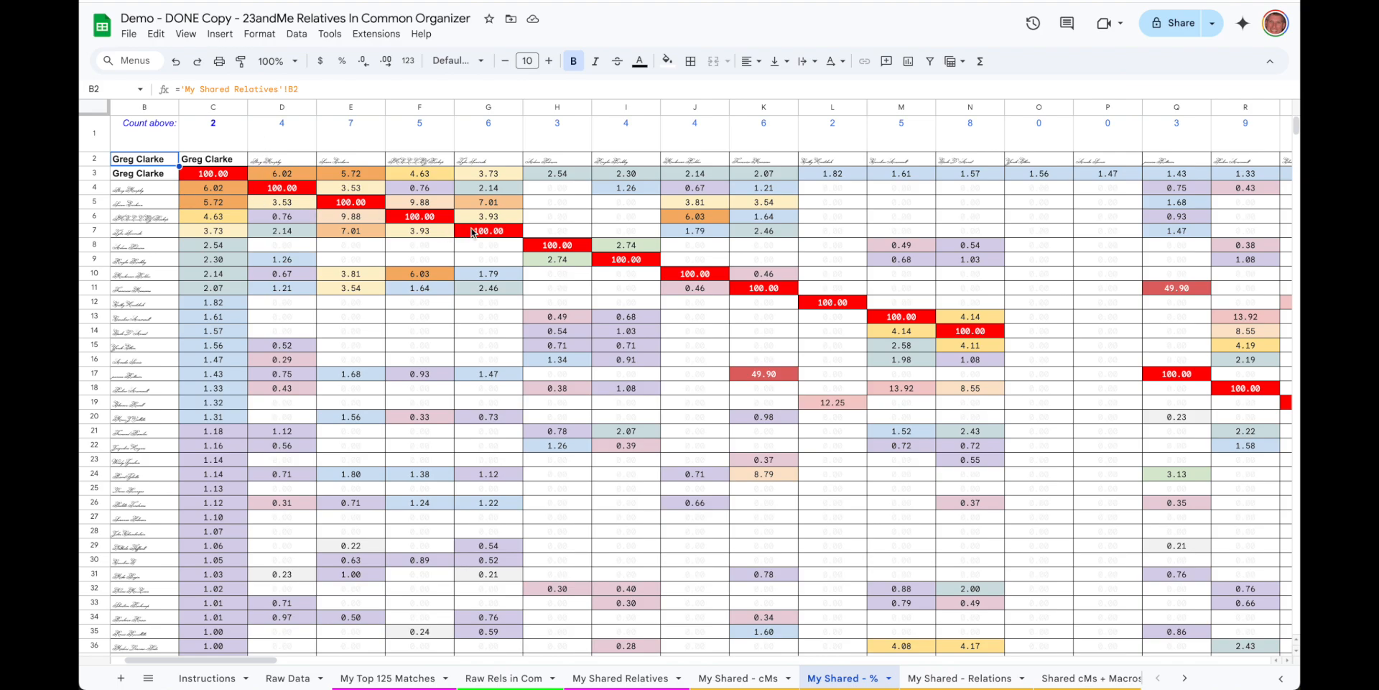
left_click(969, 684)
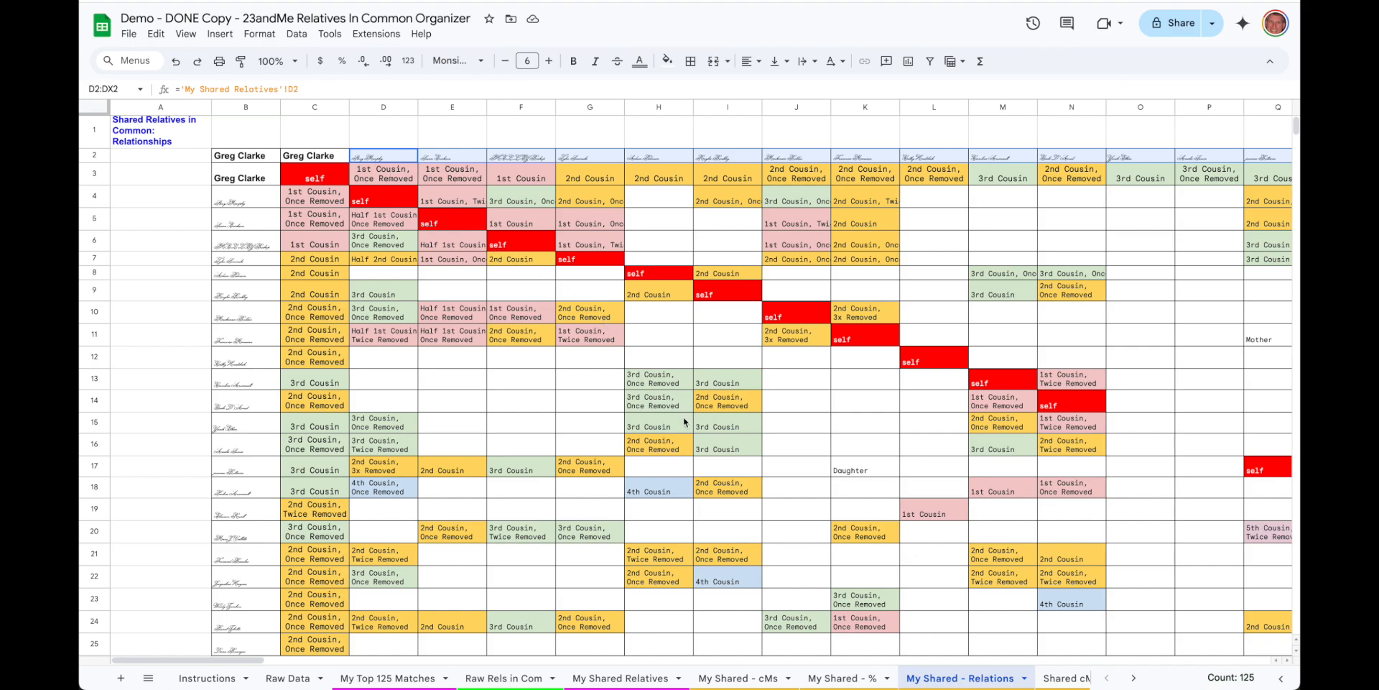
scroll(991, 678, "right", 3)
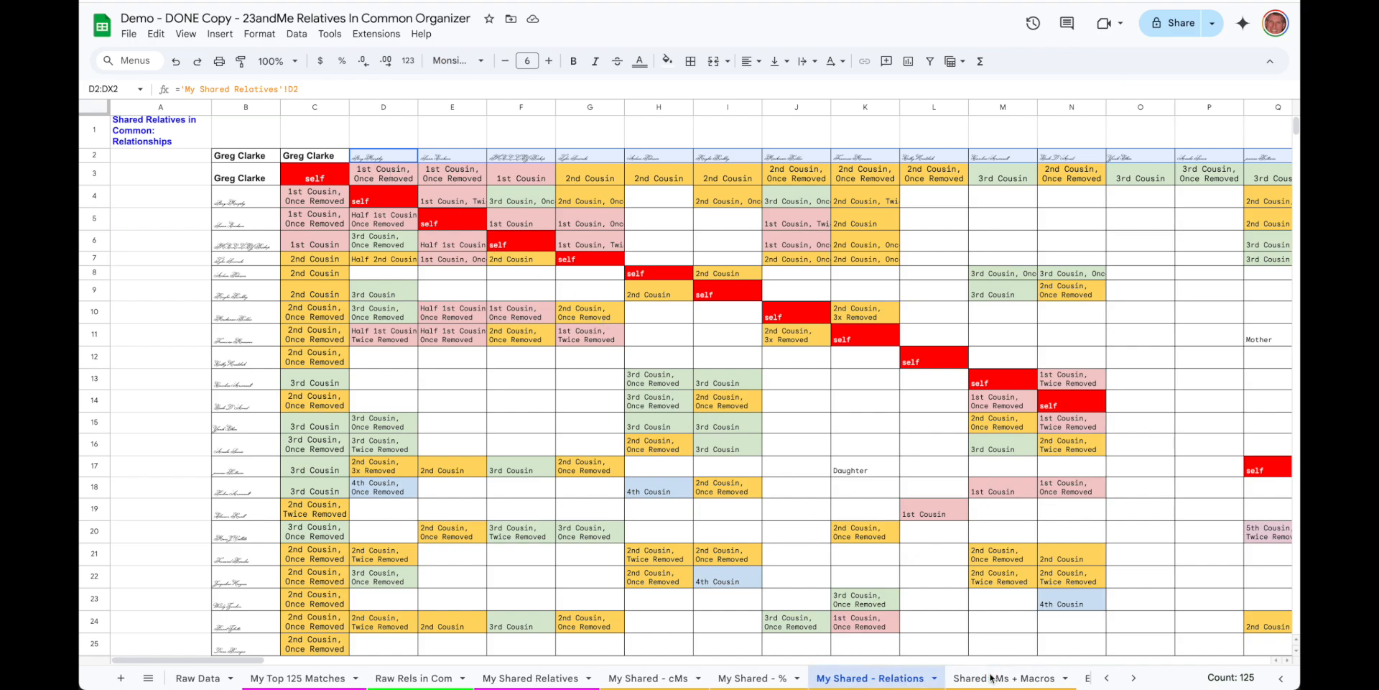
scroll(884, 678, "left", 3)
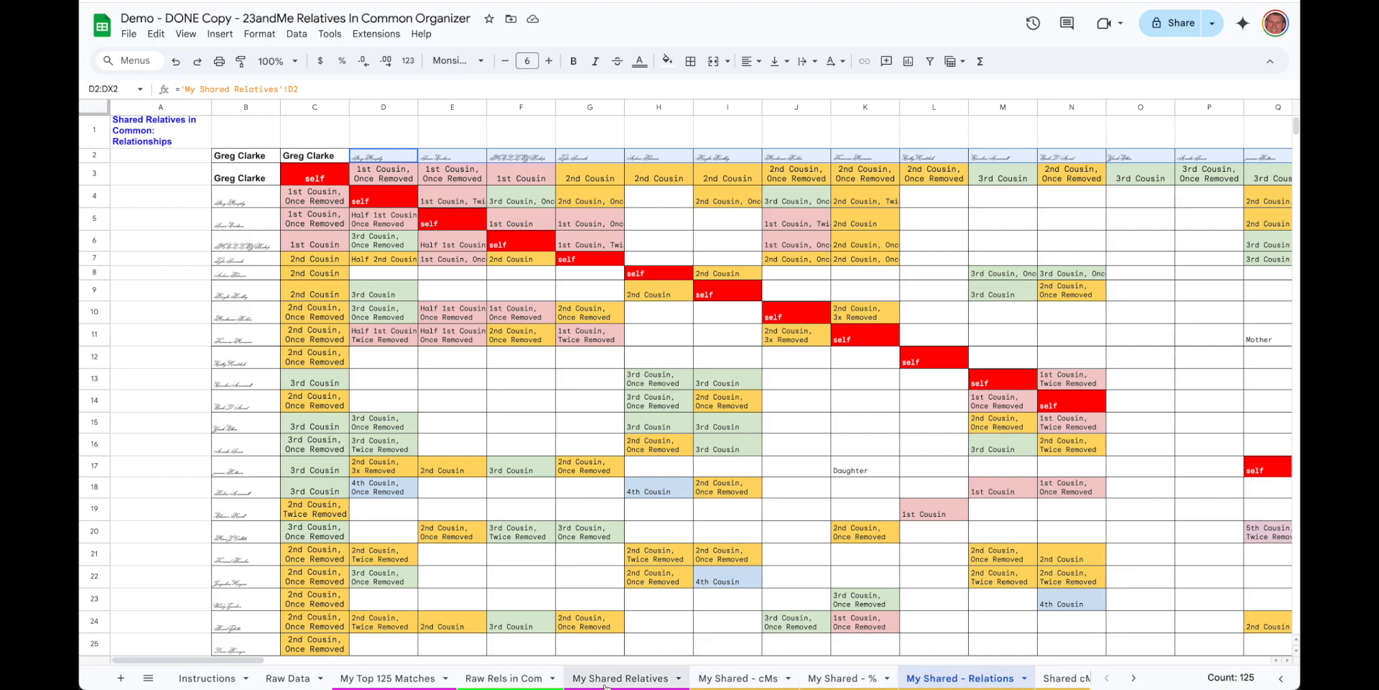
left_click(752, 679)
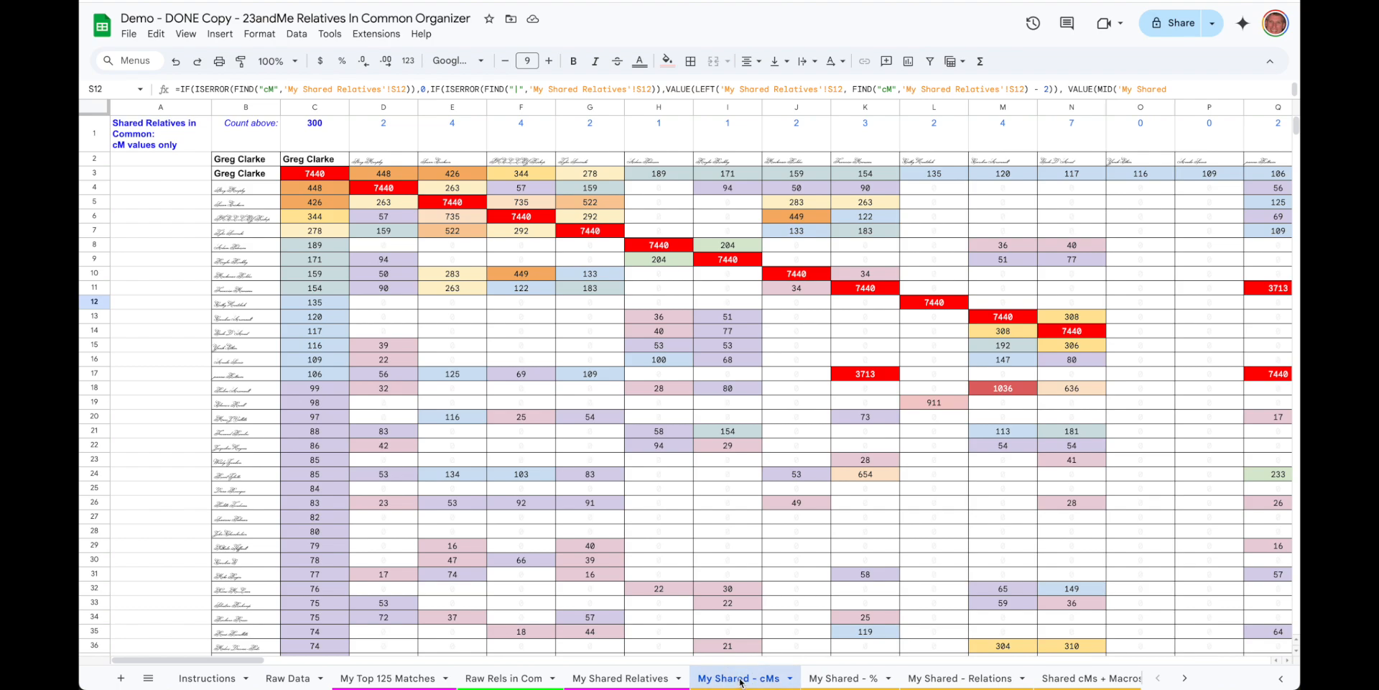
left_click(962, 682)
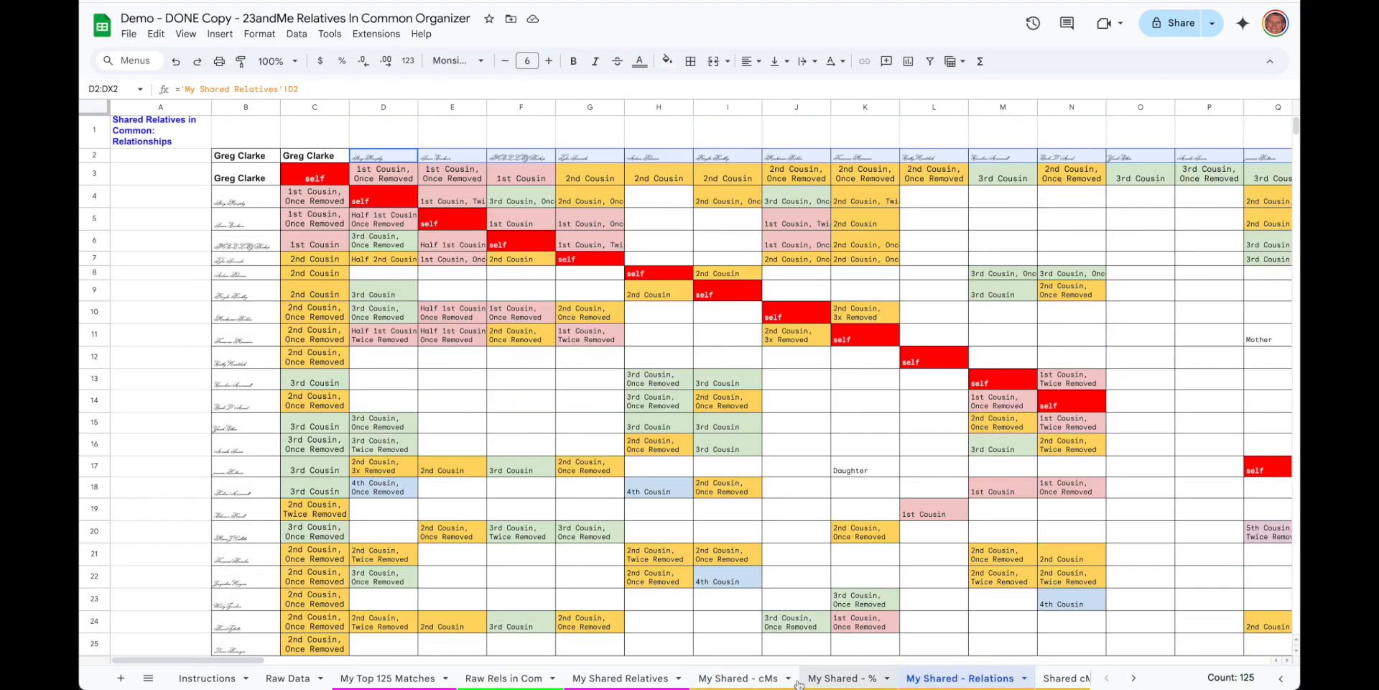
Step: Duplicate the My Shared - cMs sheet
left_click(749, 679)
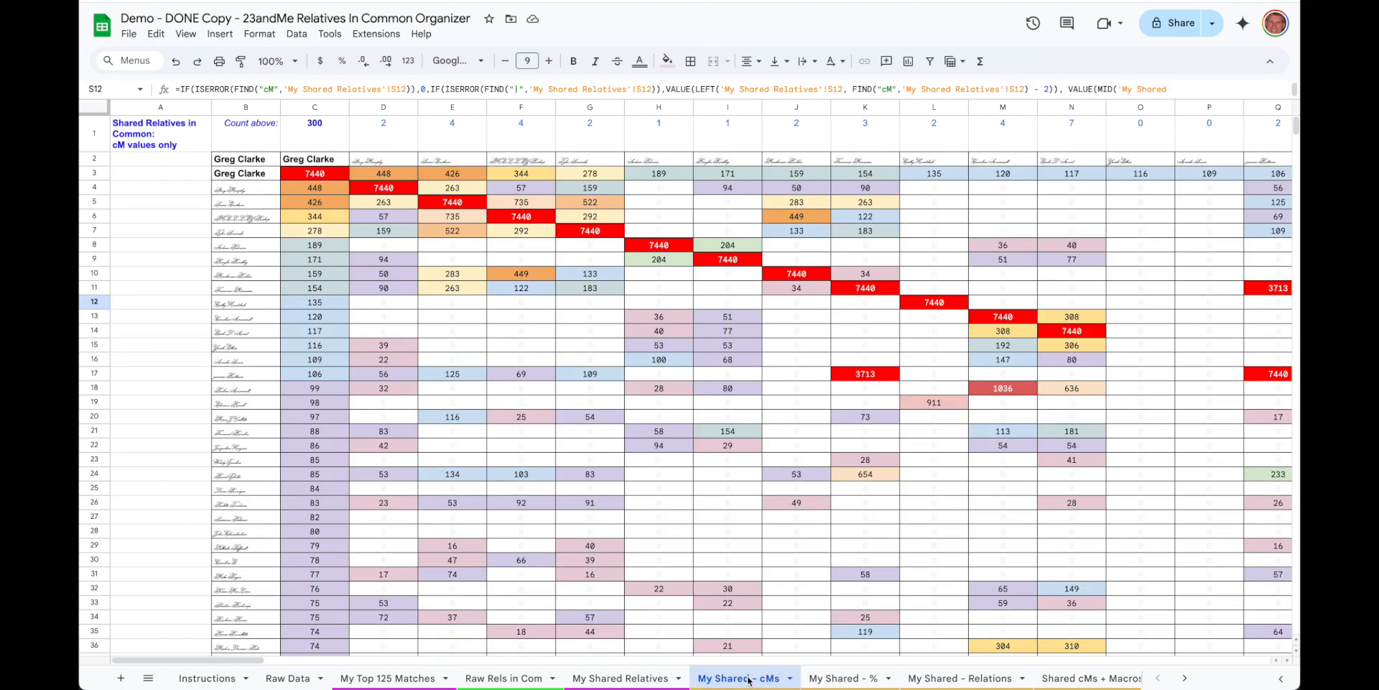
left_click(790, 679)
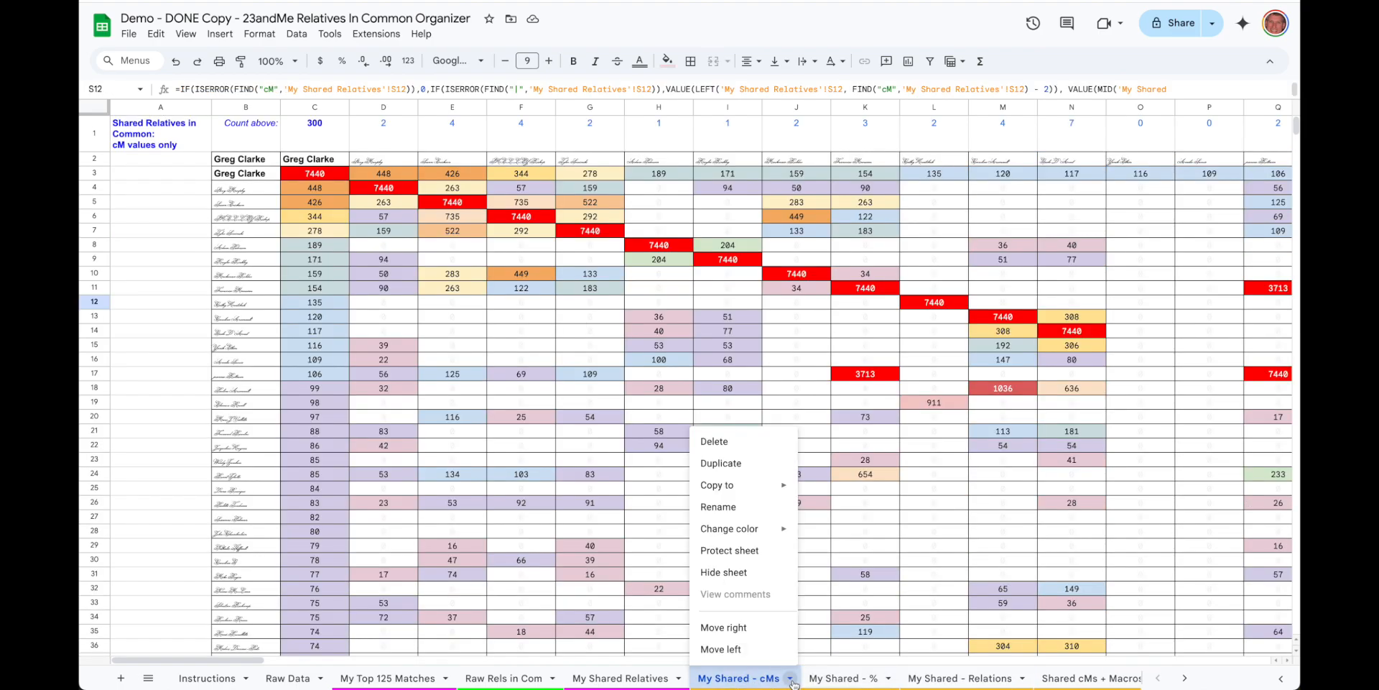
left_click(728, 471)
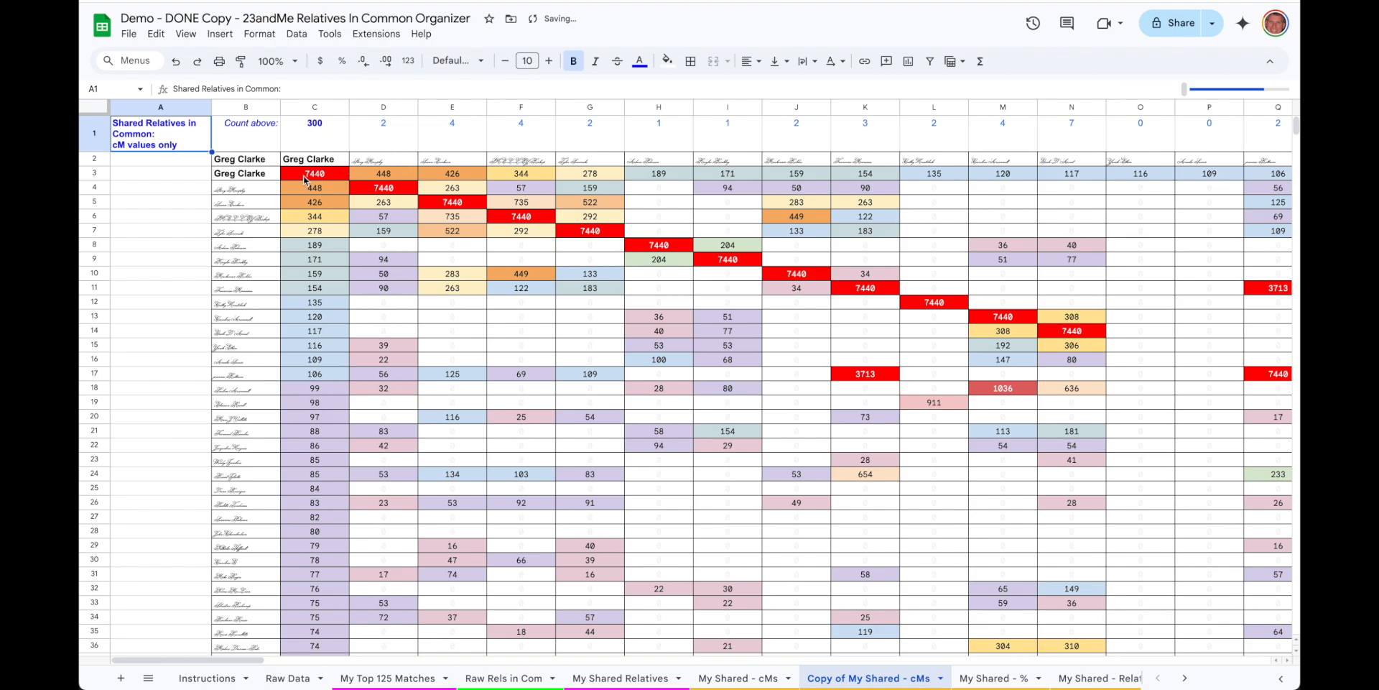
Step: On the duplicated sheet, examine the high cM values in columns E and F, ending at the 449 cM cell F10
left_click(322, 176)
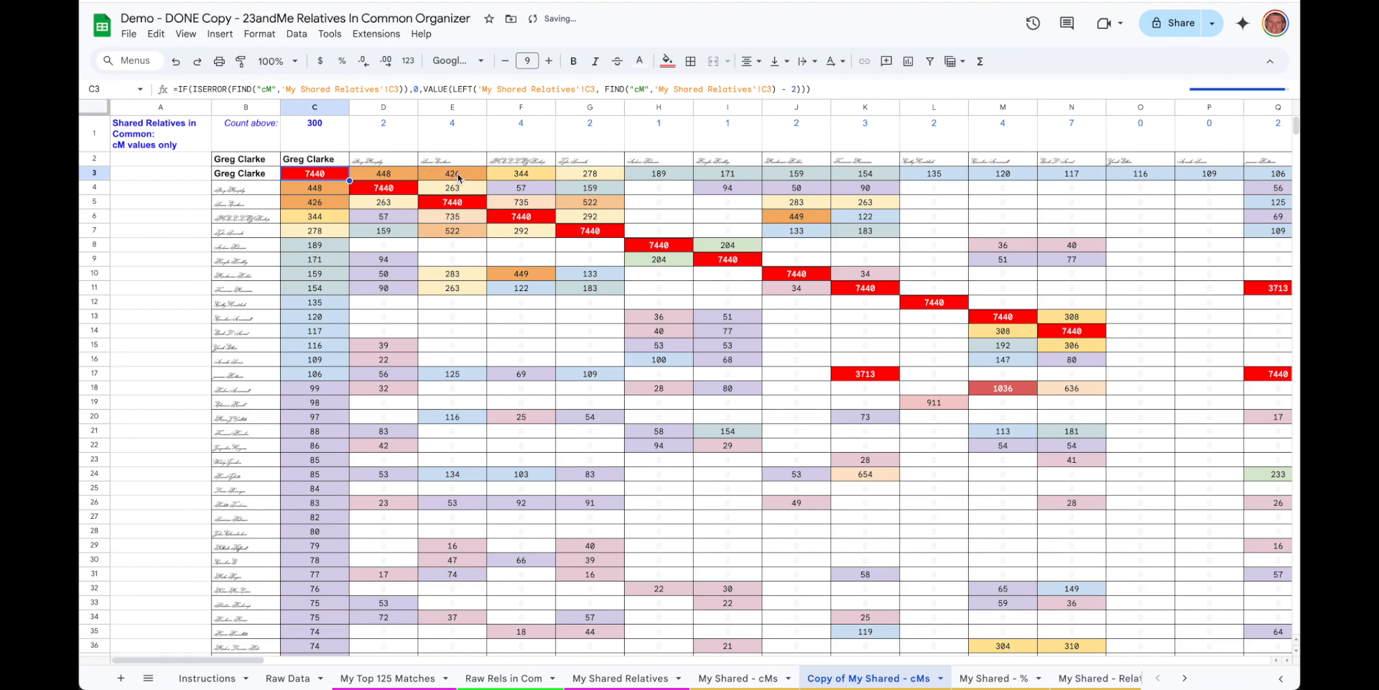
left_click(457, 176)
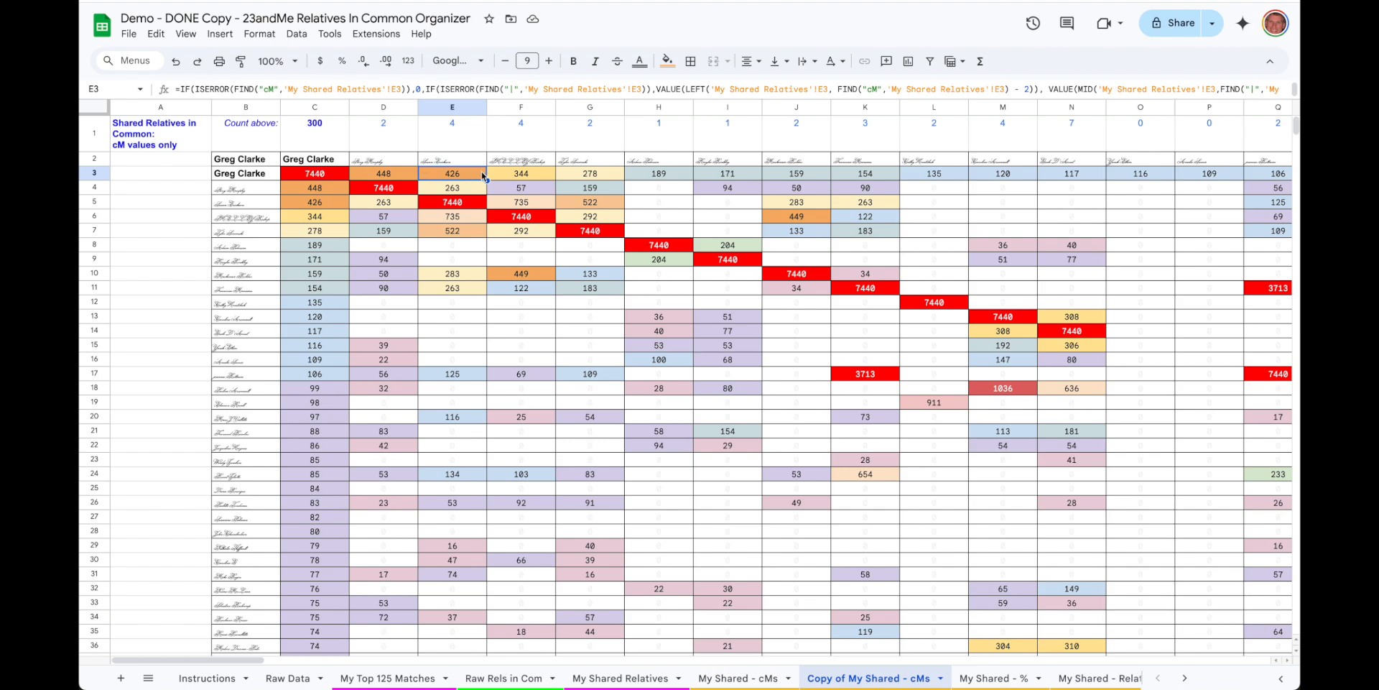
left_click(526, 219)
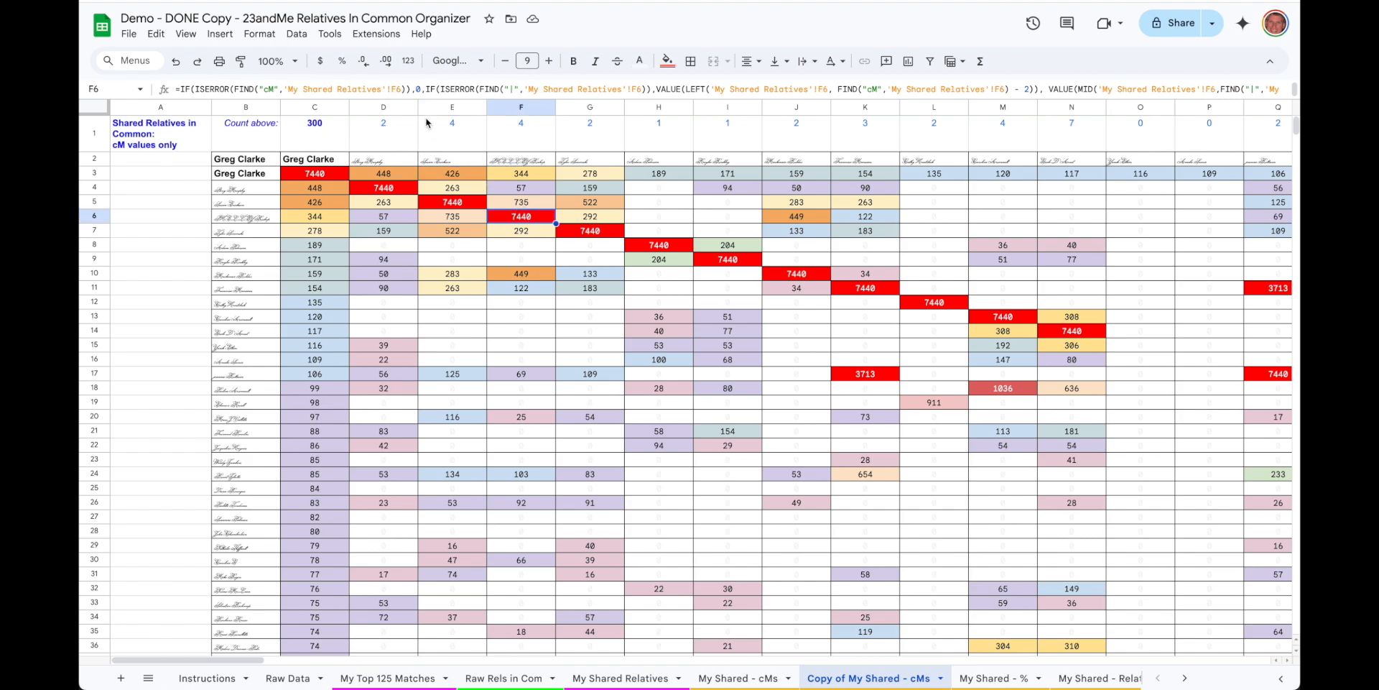
left_click(468, 111)
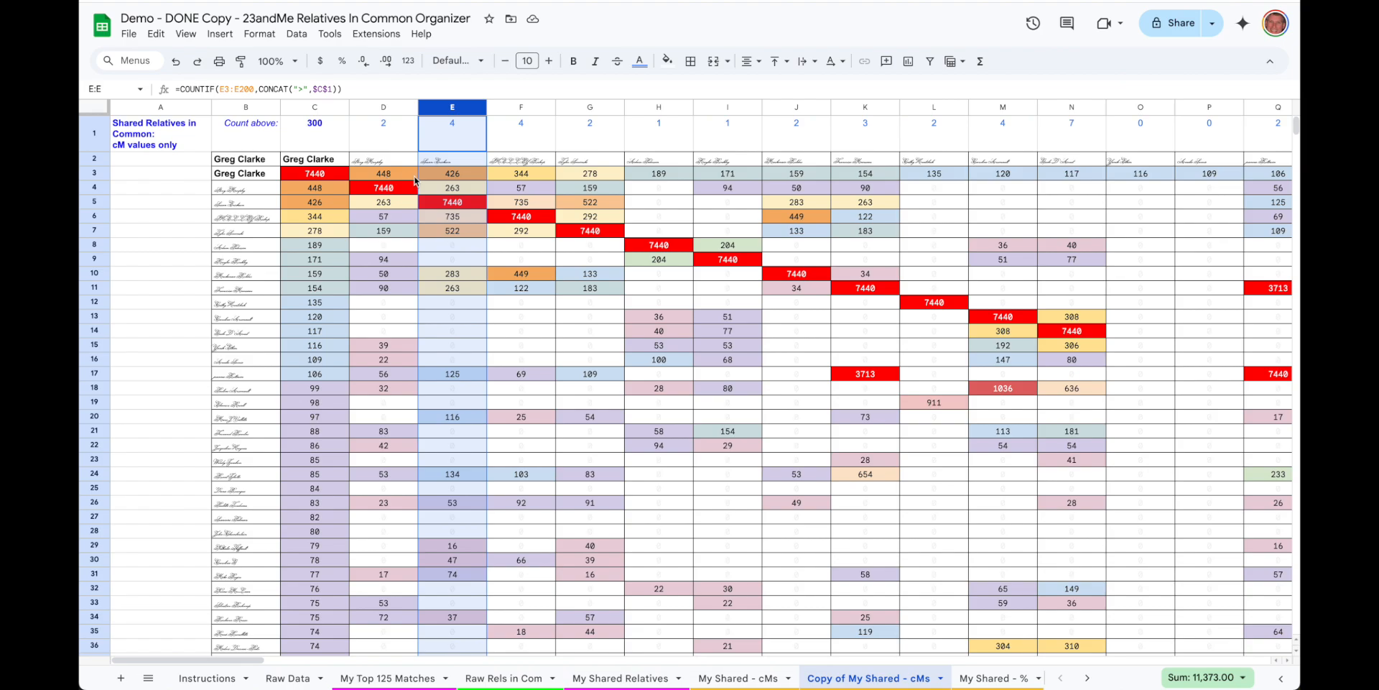
left_click(528, 169)
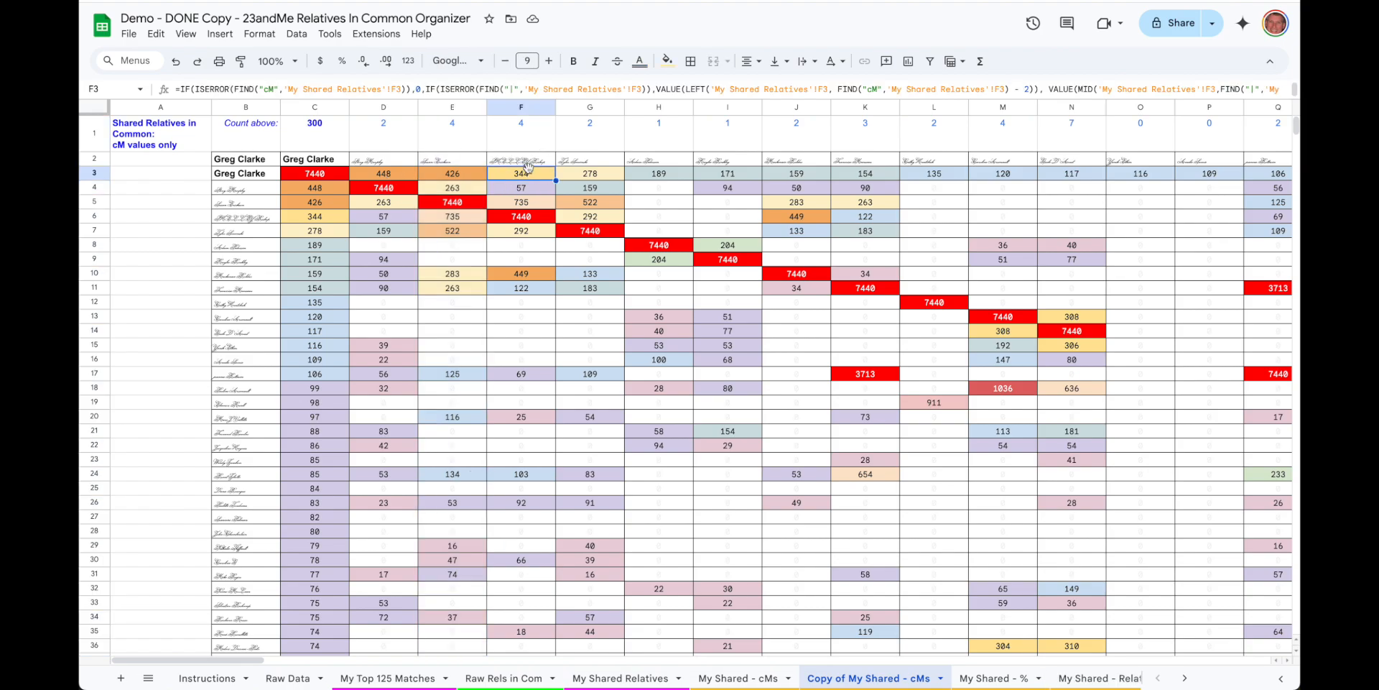
left_click(524, 220)
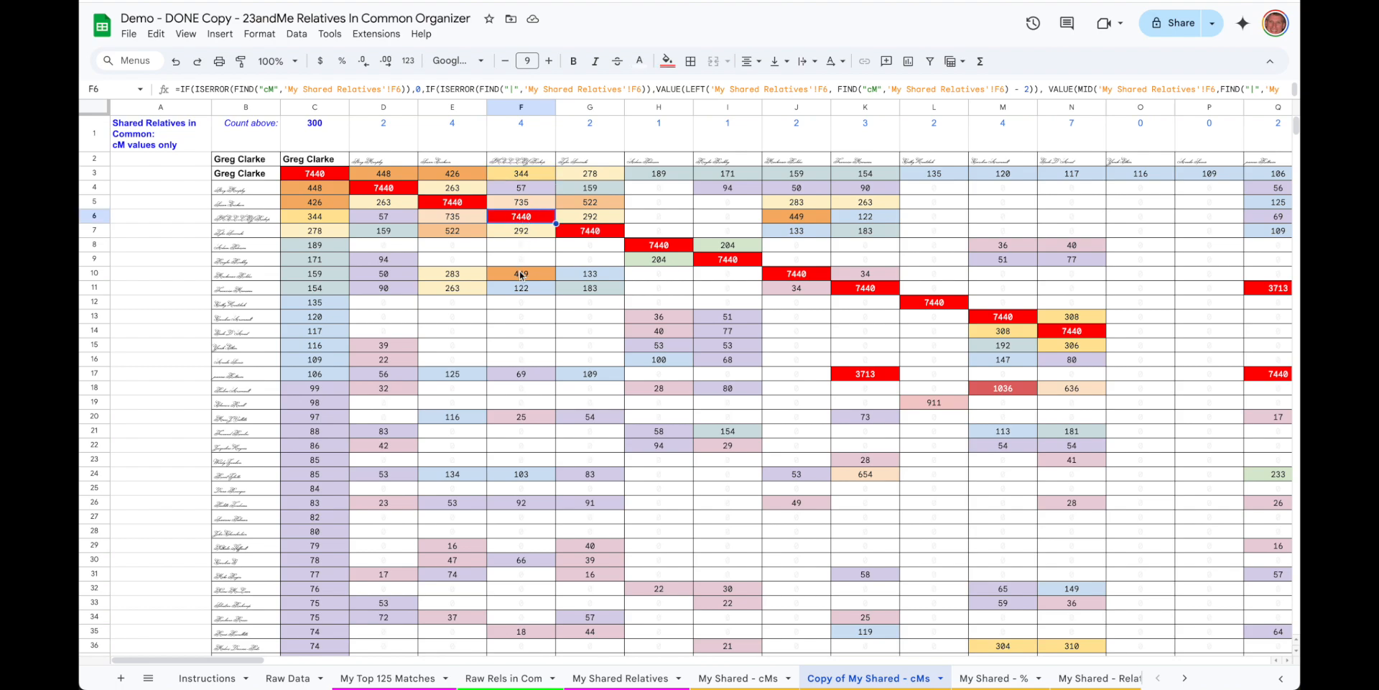
left_click(521, 107)
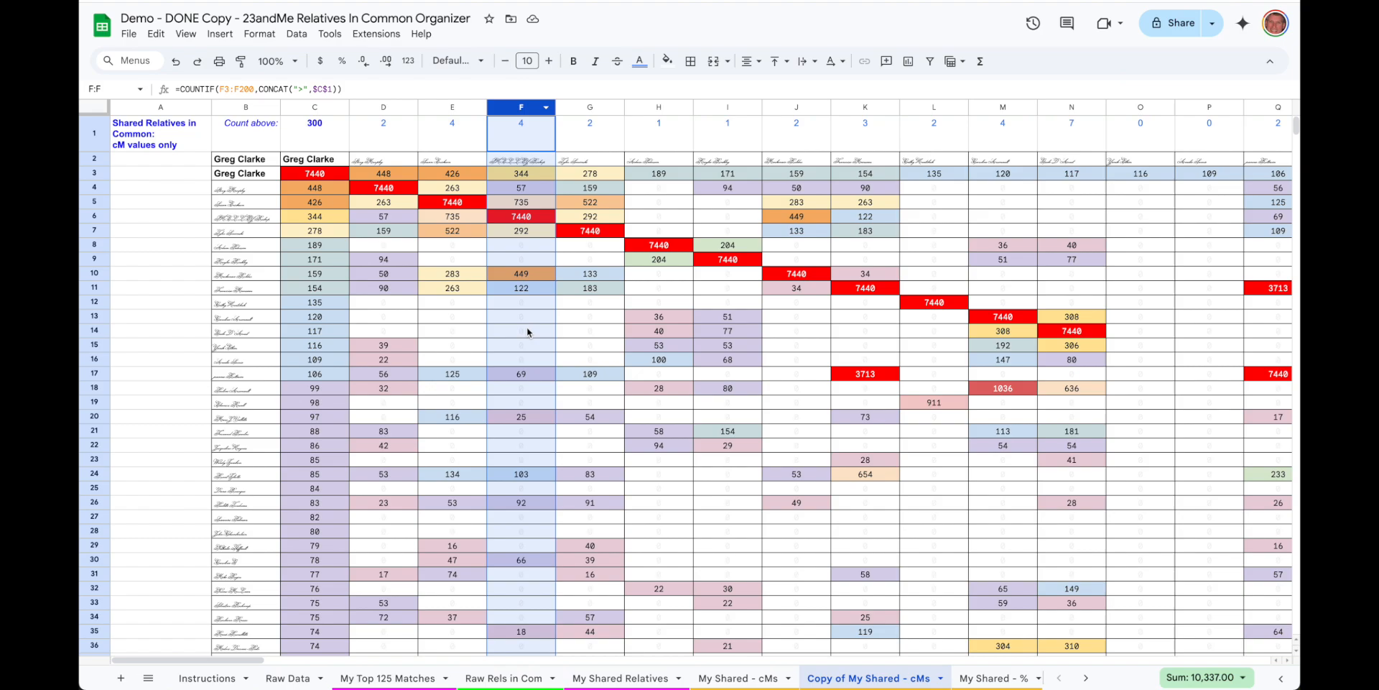
left_click(522, 277)
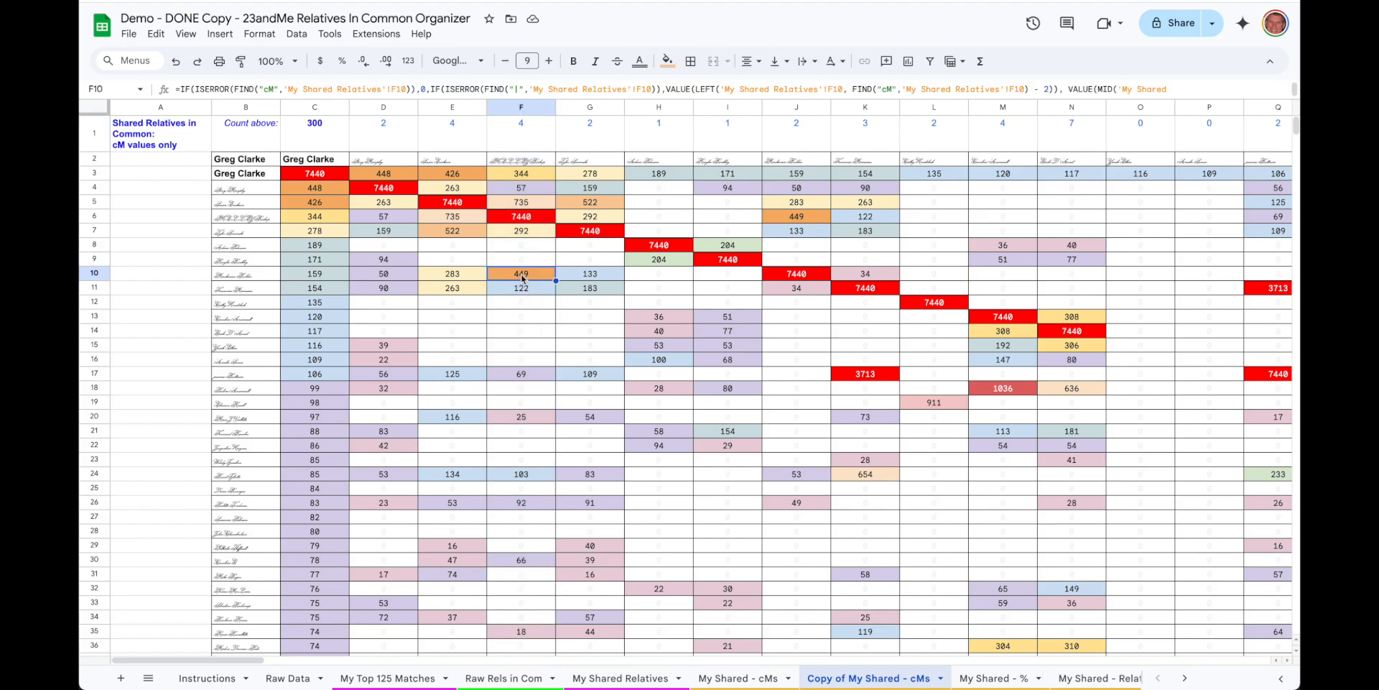
Step: Move row 10 up to row 7 and the same match's column J to column G so the diagonal stays aligned
left_click(94, 273)
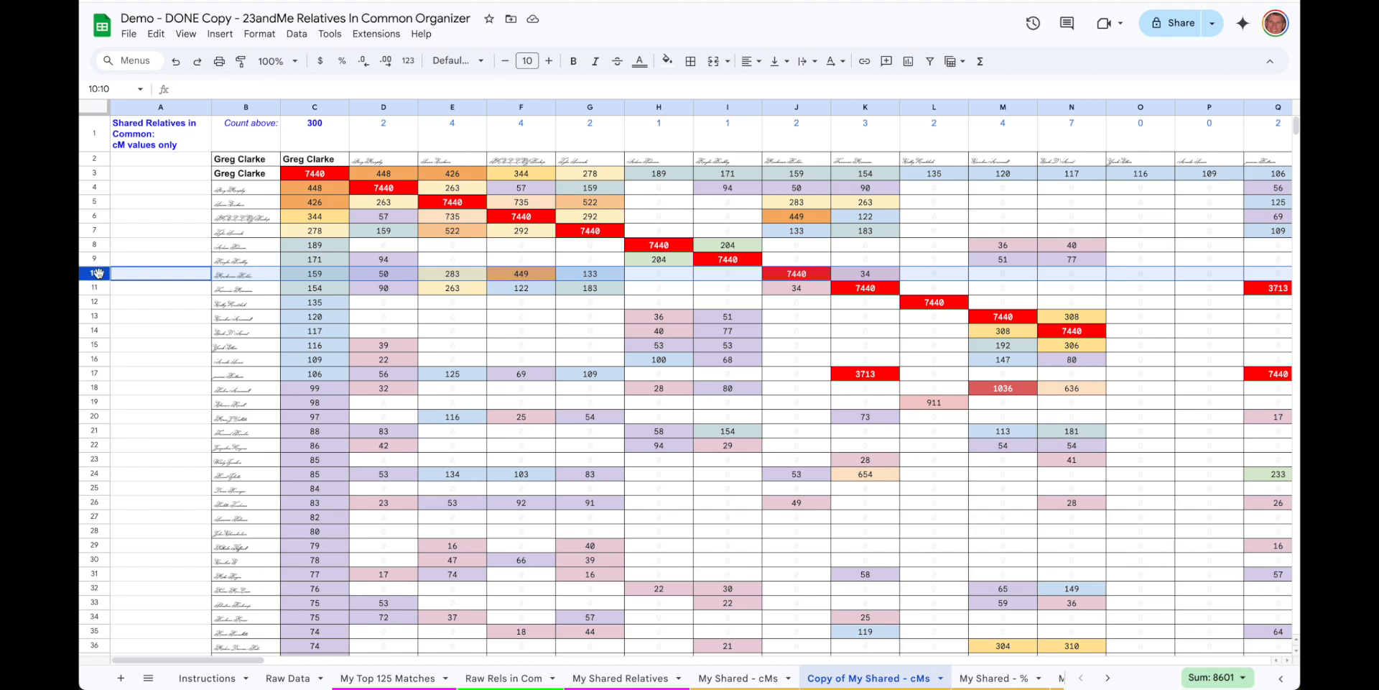
left_click_drag(98, 273, 92, 229)
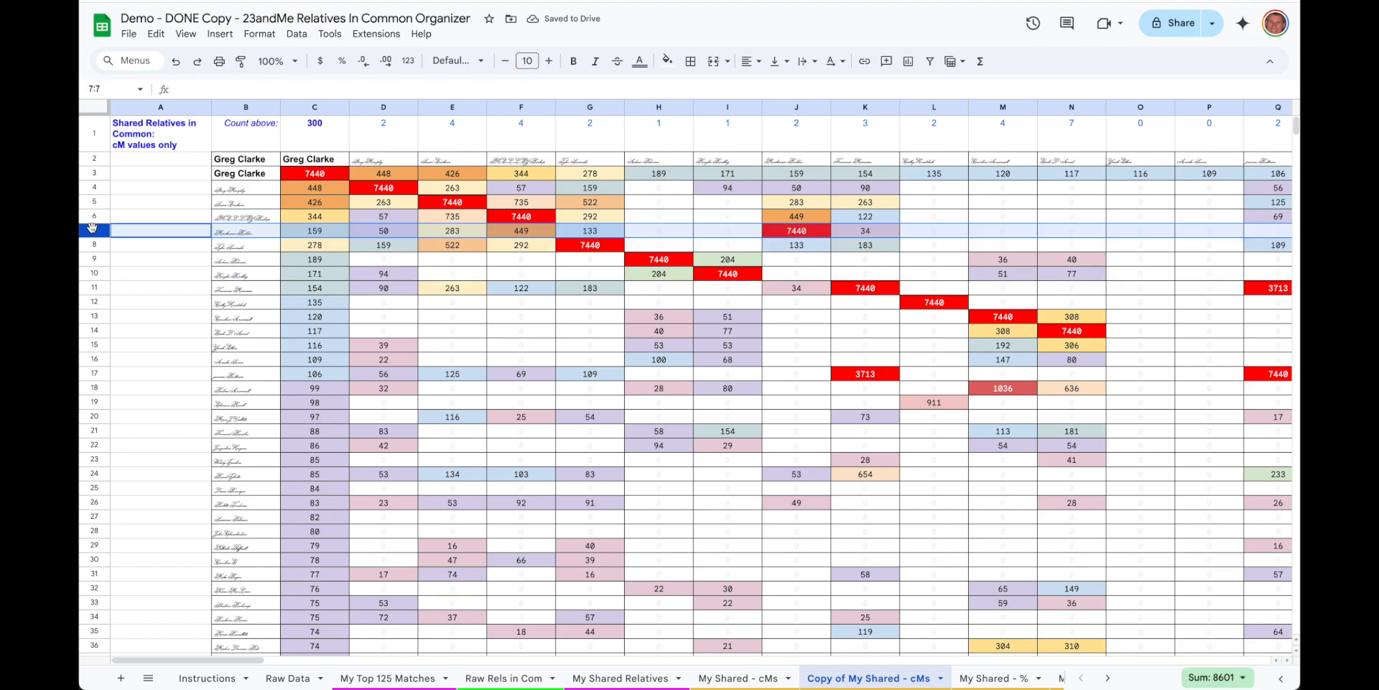
left_click(799, 109)
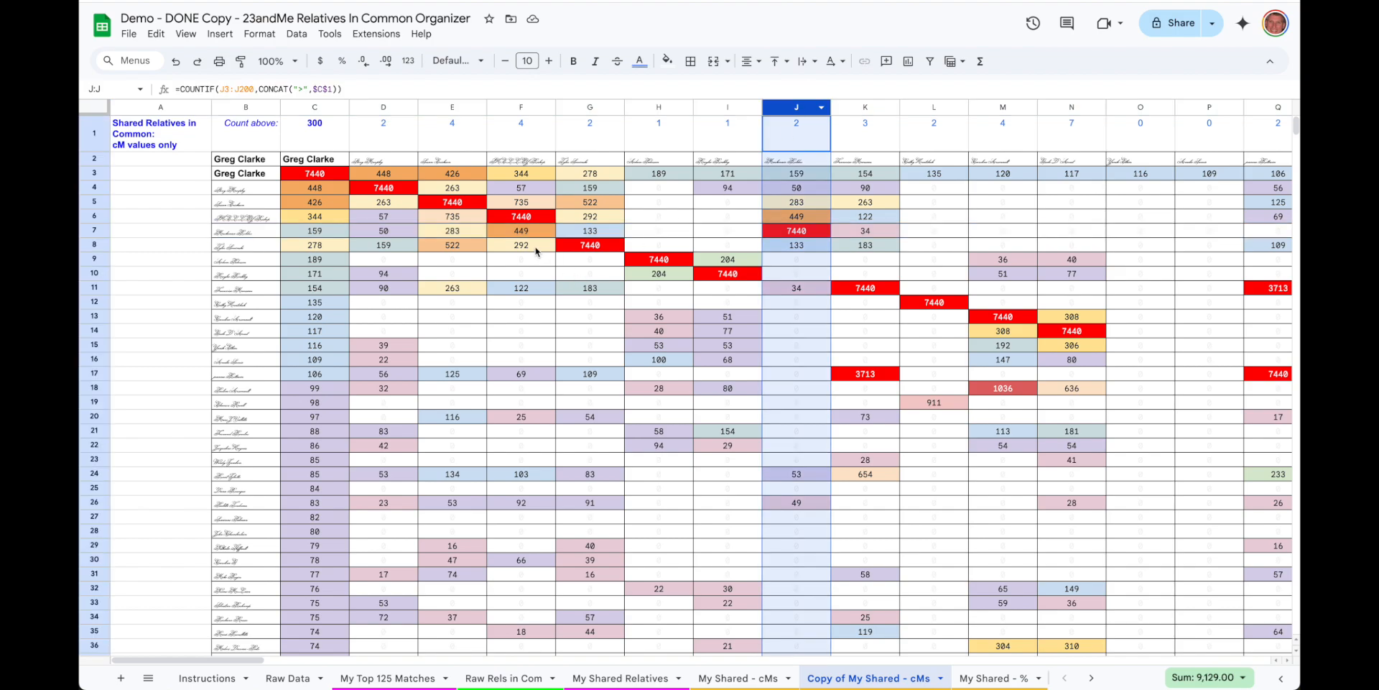
left_click(806, 220)
left_click(798, 108)
left_click_drag(798, 108, 595, 109)
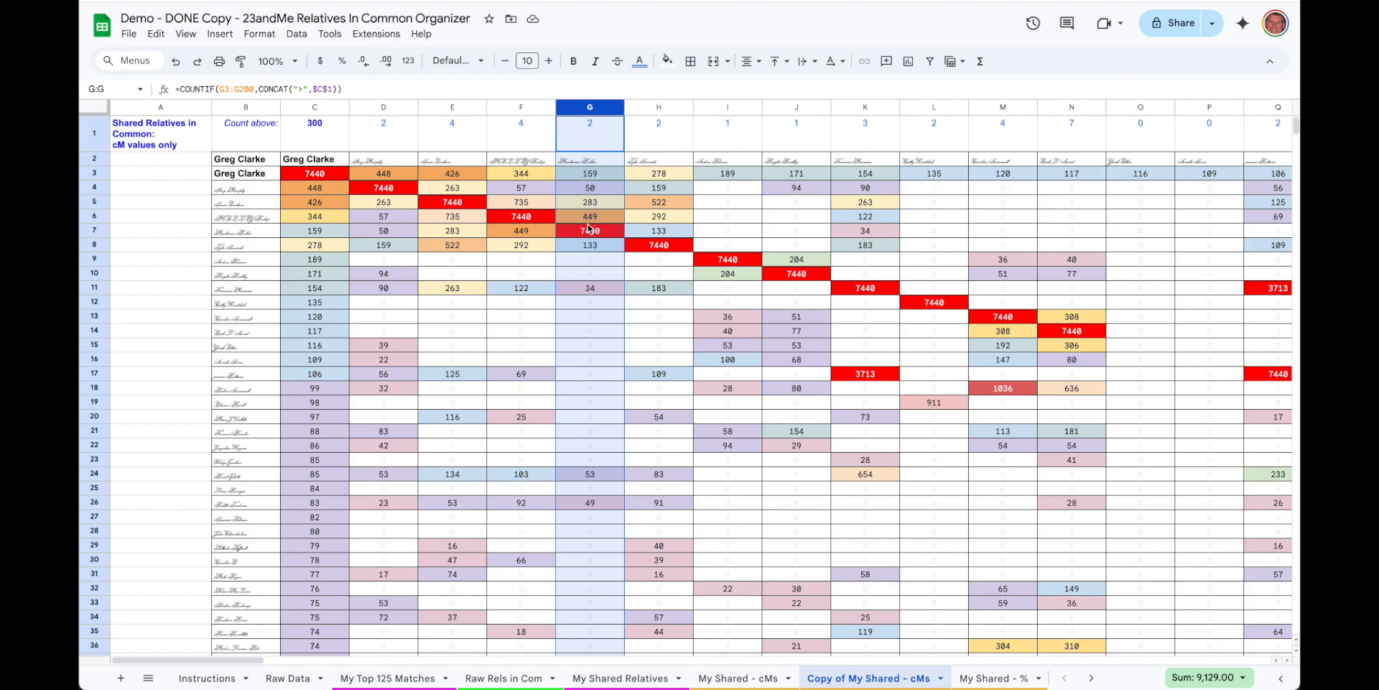
Step: Check the moved match's 449 cM cells F7 and G6, and examine the rest of the rearranged matrix
left_click(528, 230)
left_click(577, 214)
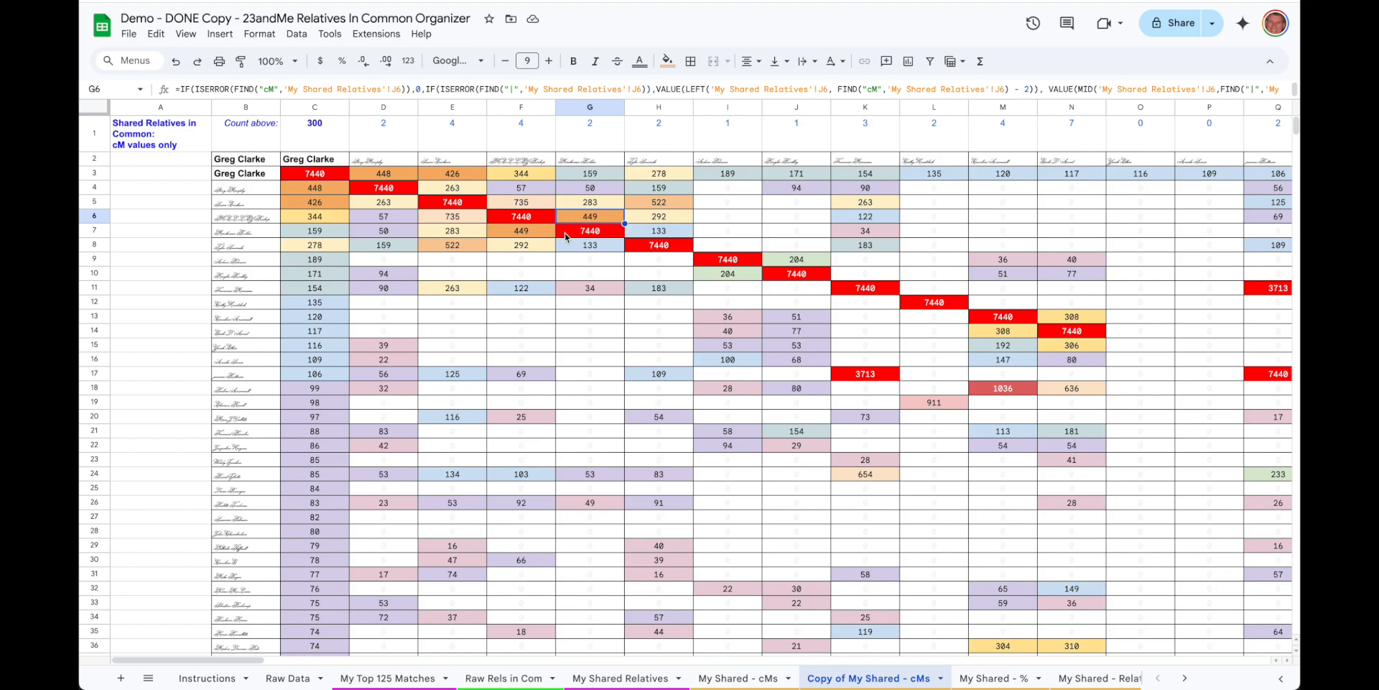
scroll(567, 305, "down", 3)
scroll(567, 309, "up", 3)
scroll(556, 424, "down", 10)
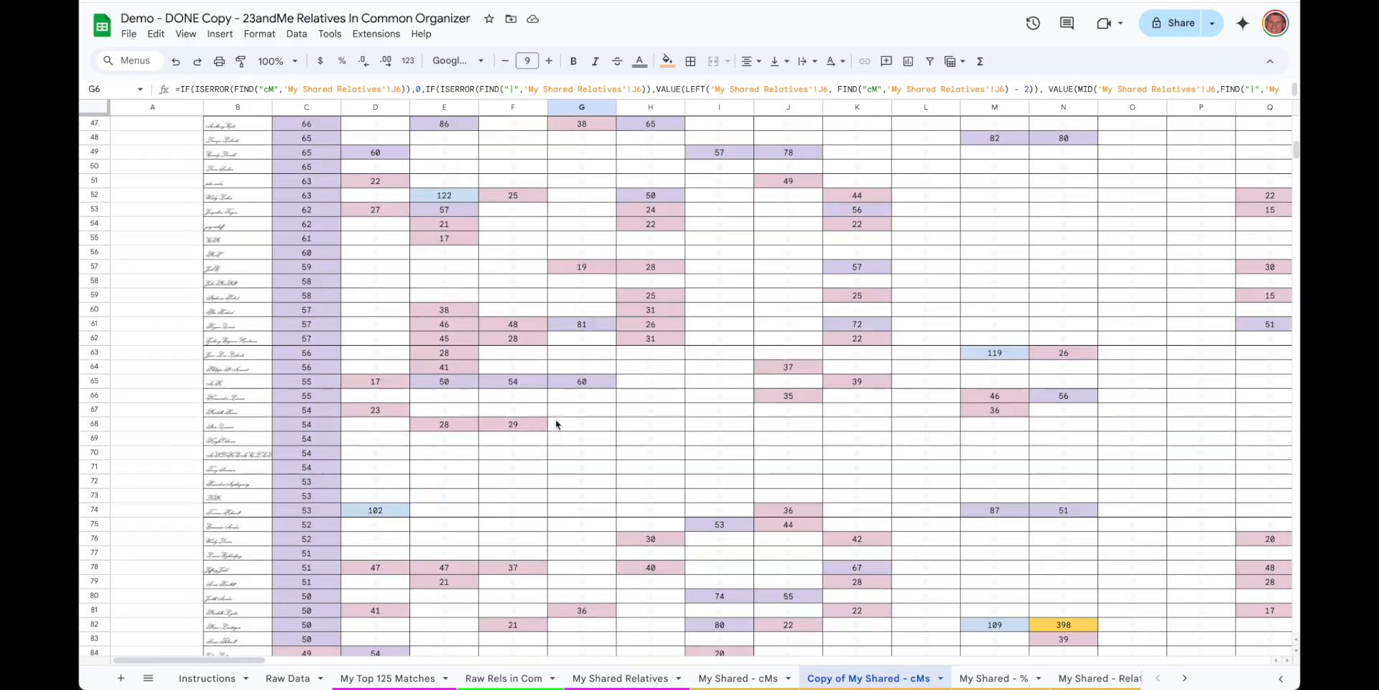
scroll(556, 424, "up", 9)
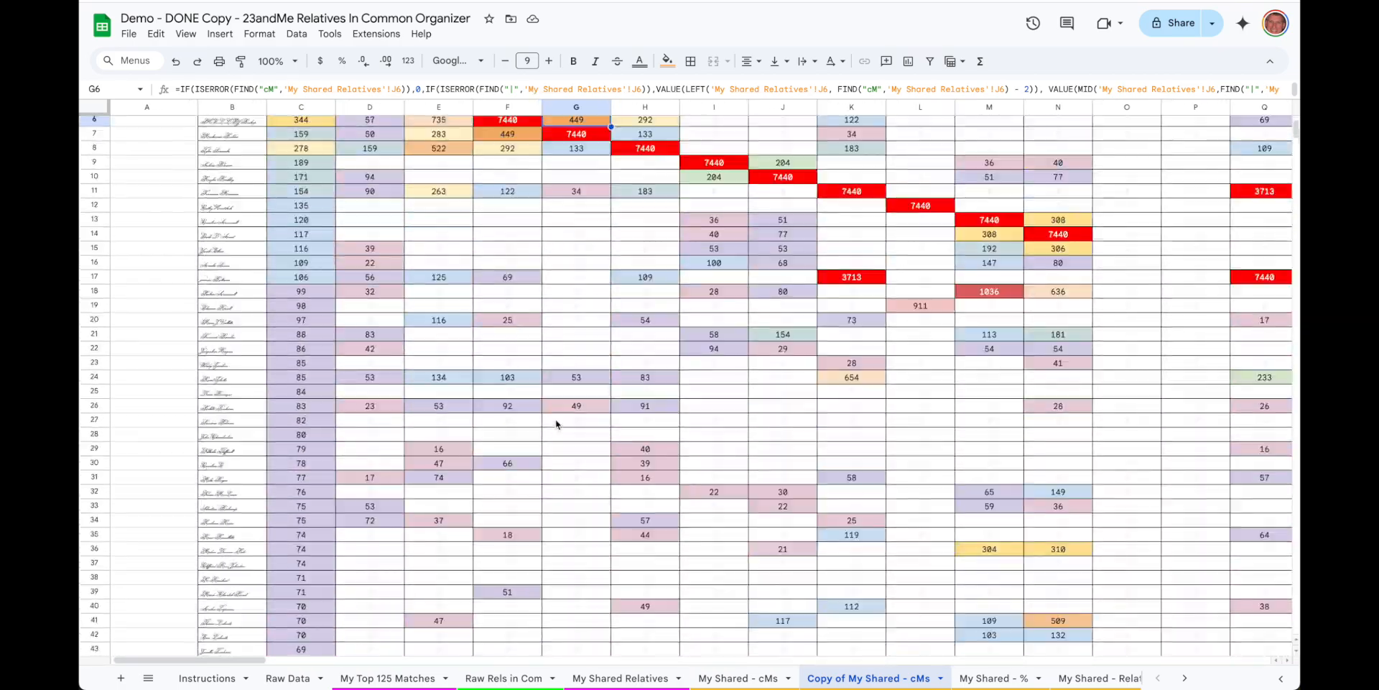
scroll(556, 424, "up", 2)
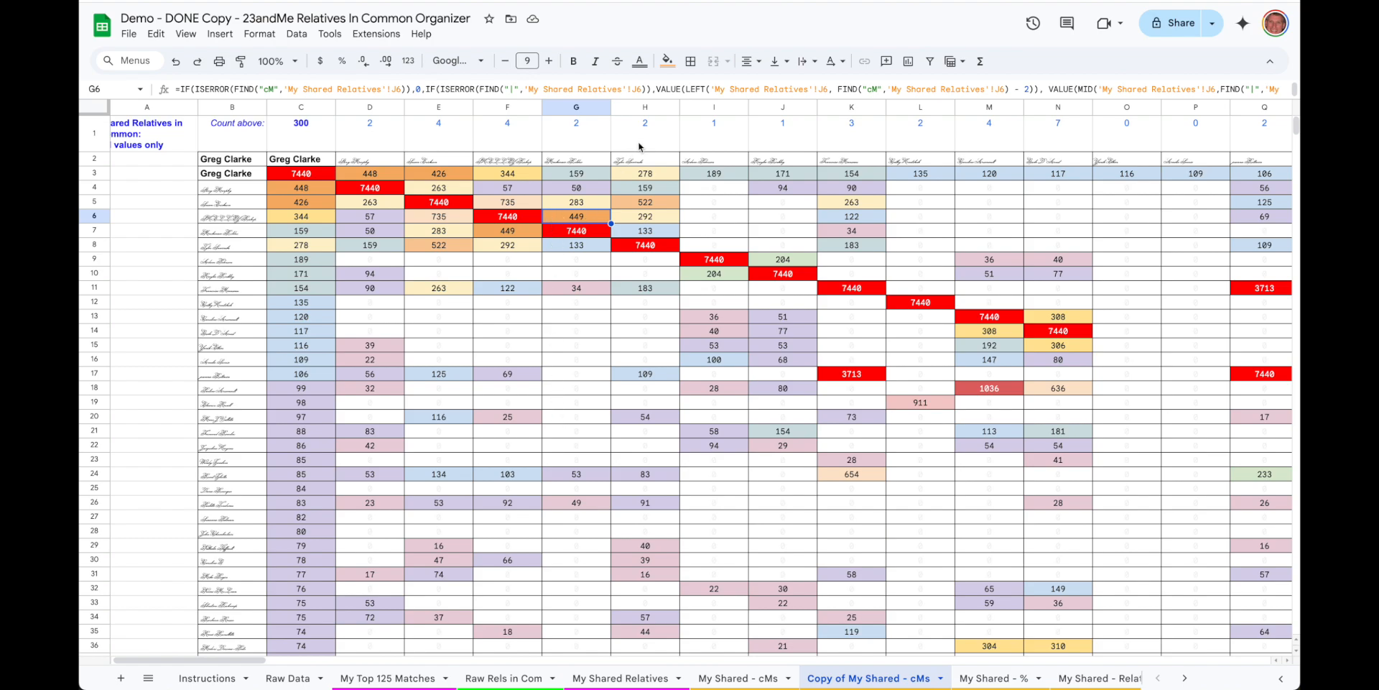
Step: Examine columns H, I and J down the matrix for further high cM values between matches
left_click(647, 106)
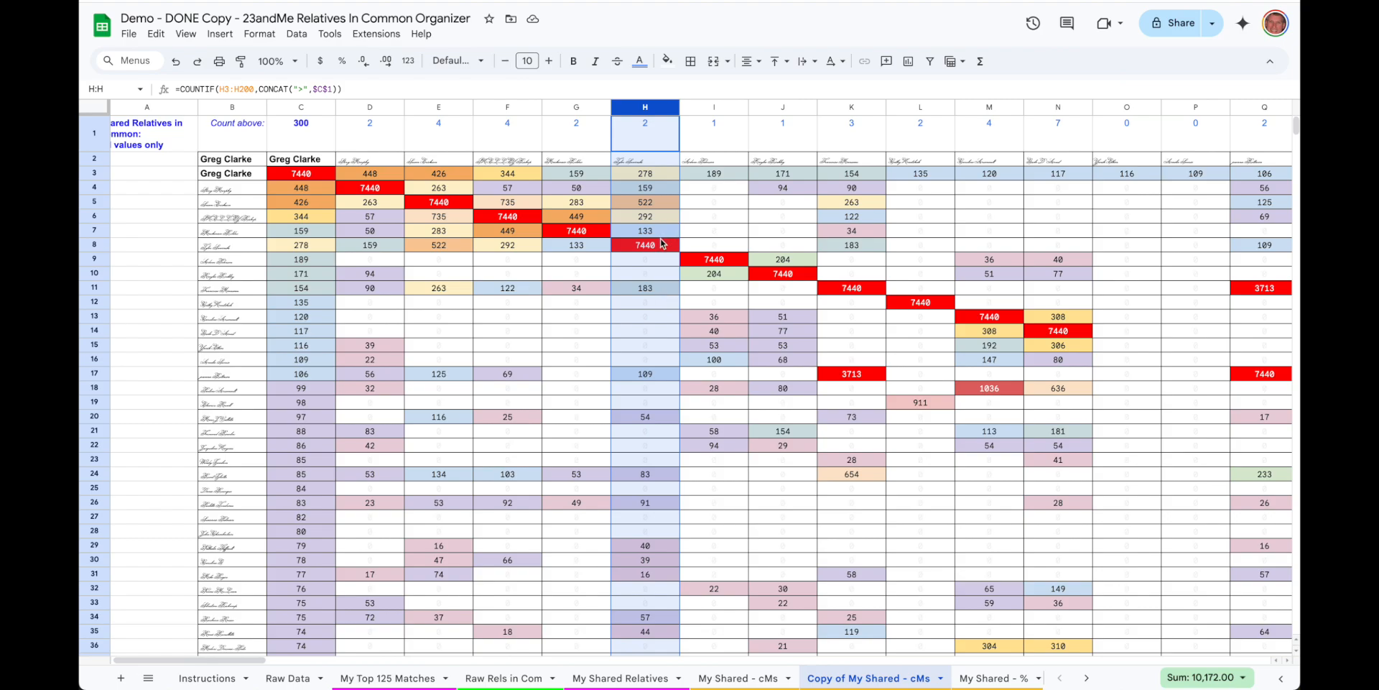
scroll(652, 387, "down", 10)
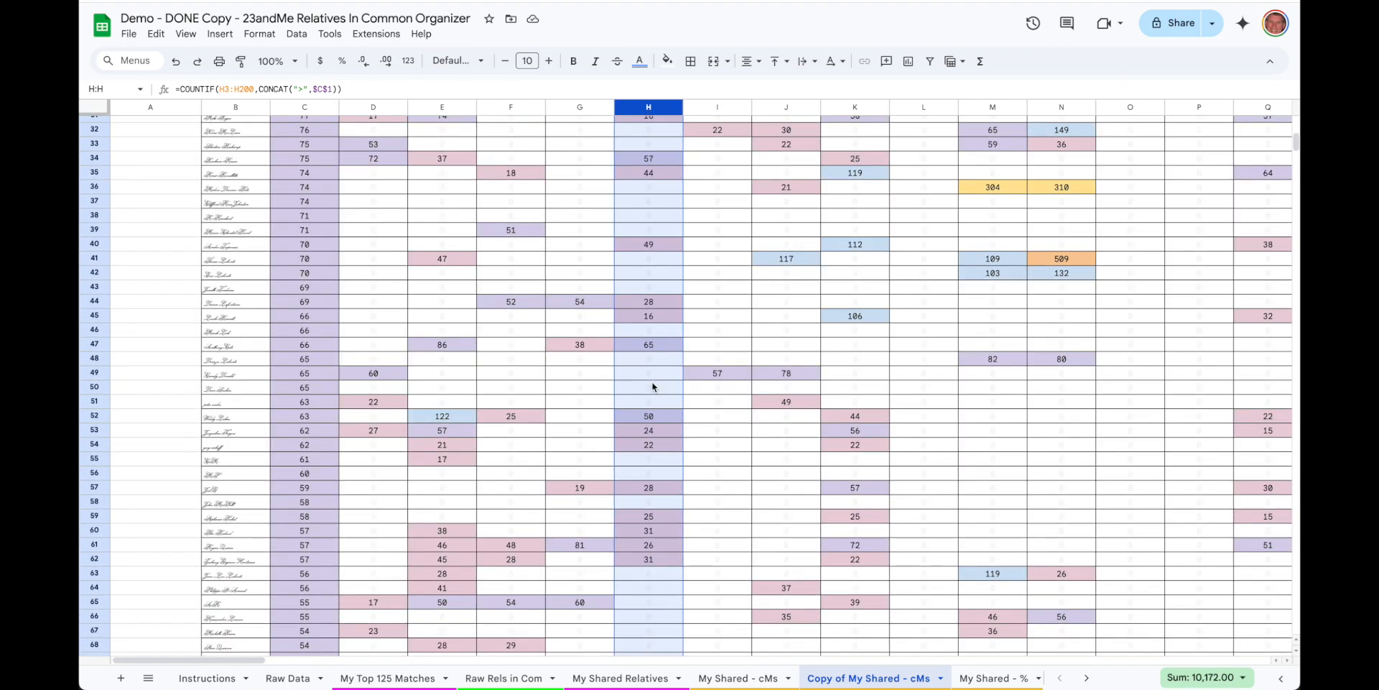
scroll(653, 386, "up", 10)
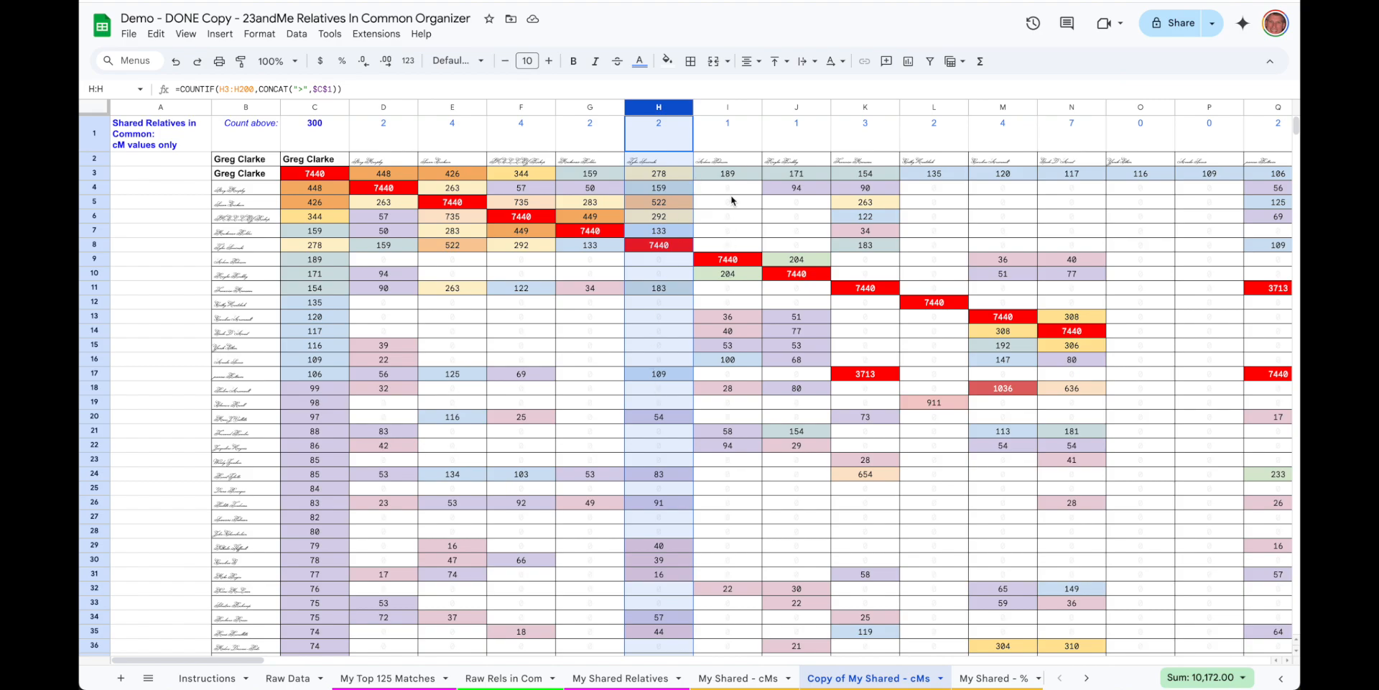
left_click(736, 110)
scroll(711, 400, "down", 12)
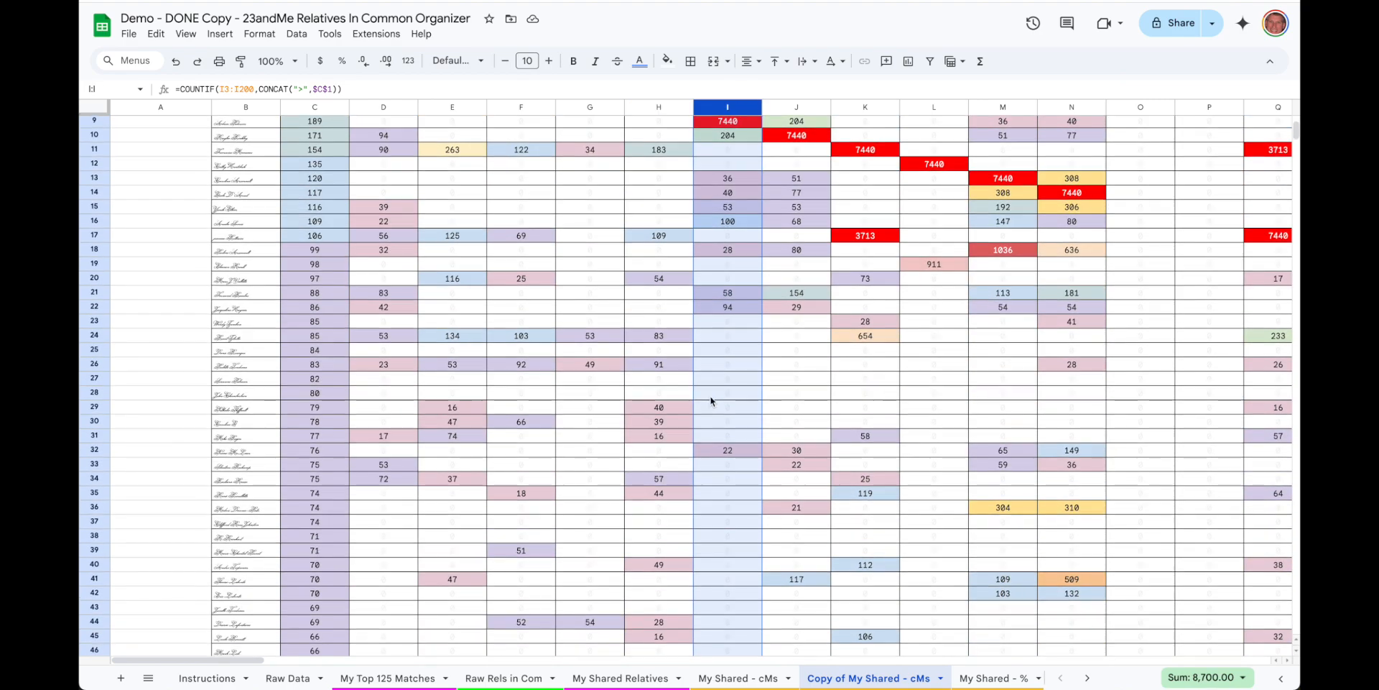
scroll(711, 401, "up", 12)
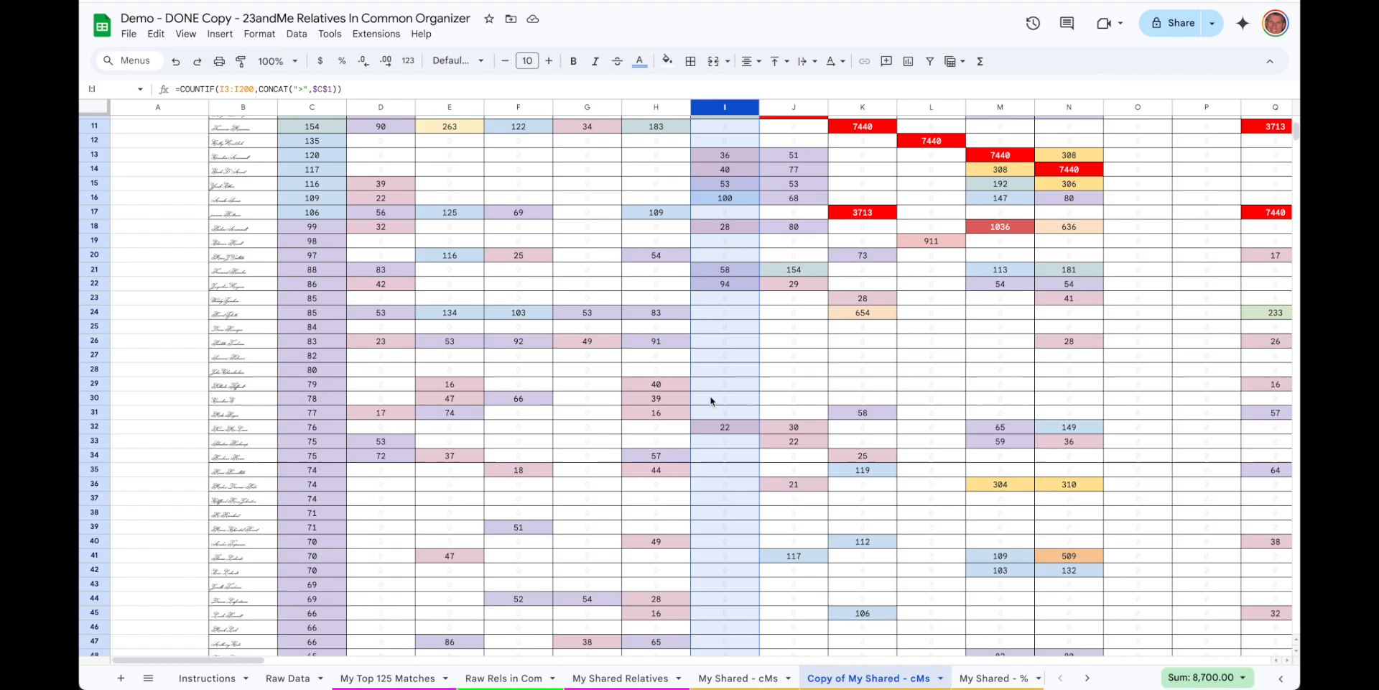
scroll(784, 367, "down", 5)
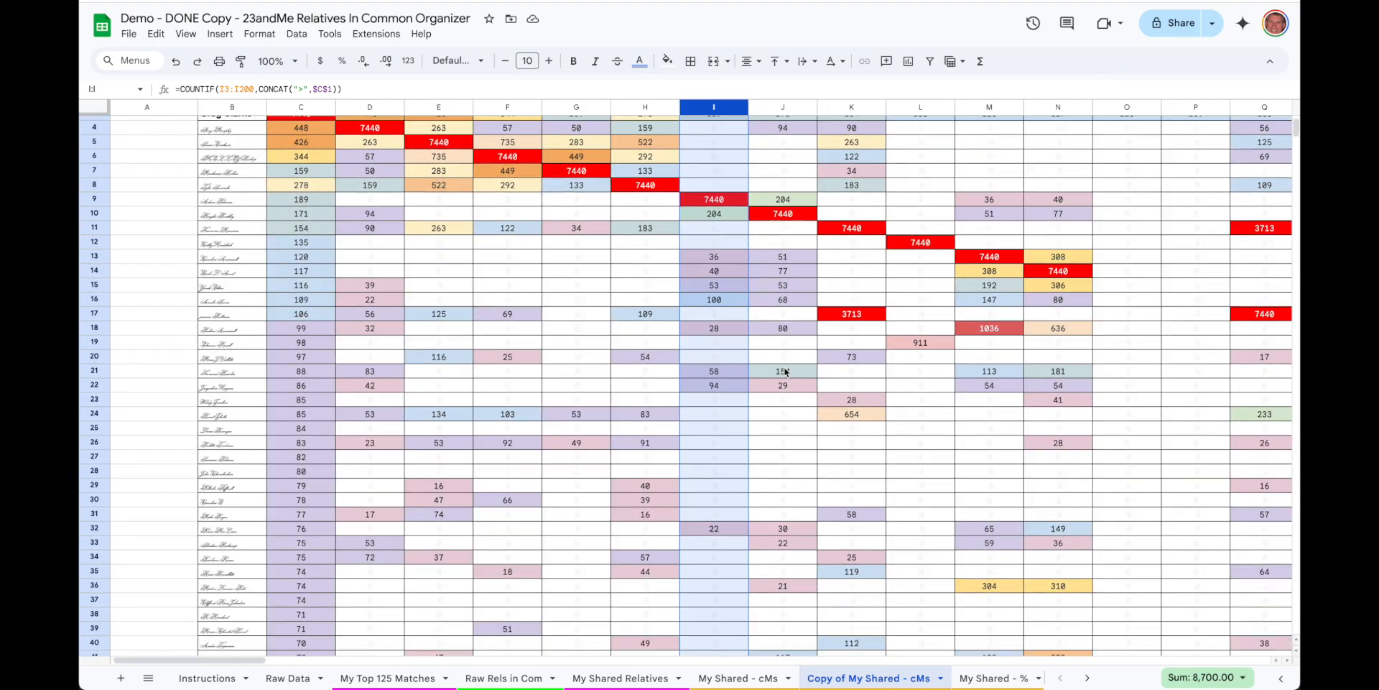
scroll(784, 366, "up", 5)
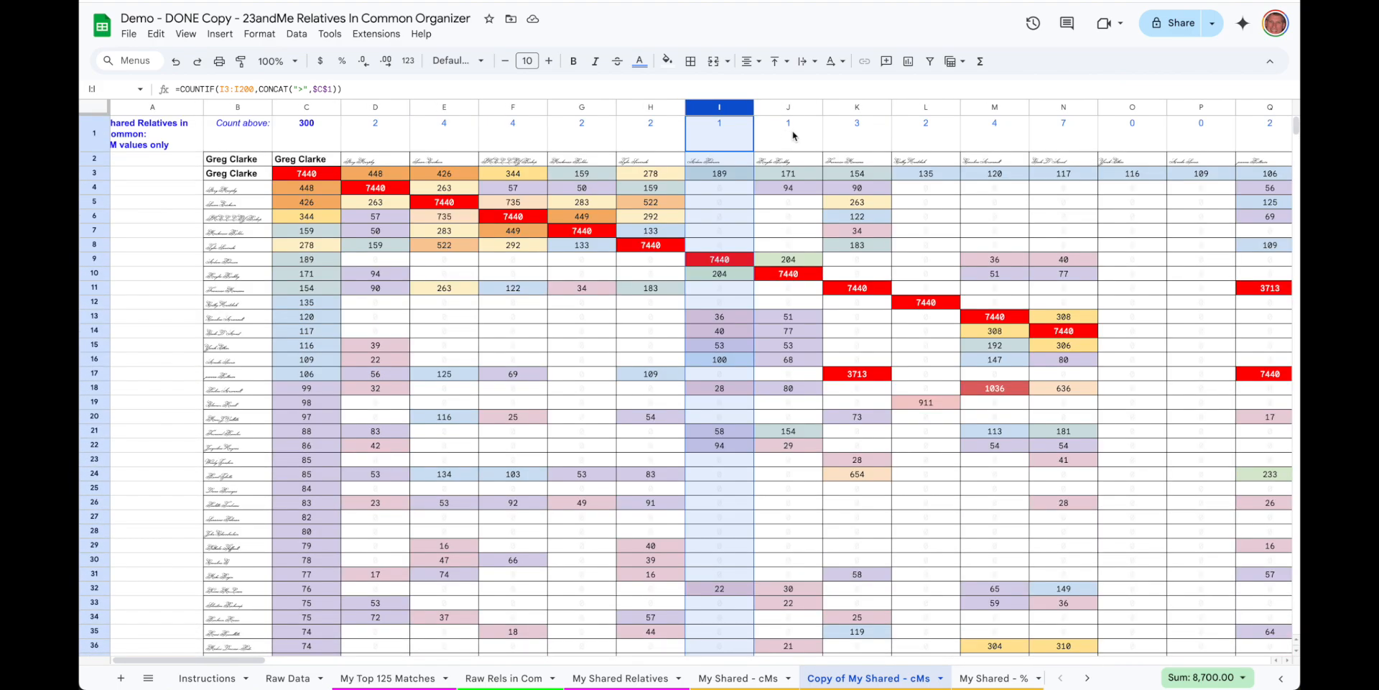
scroll(720, 383, "down", 11)
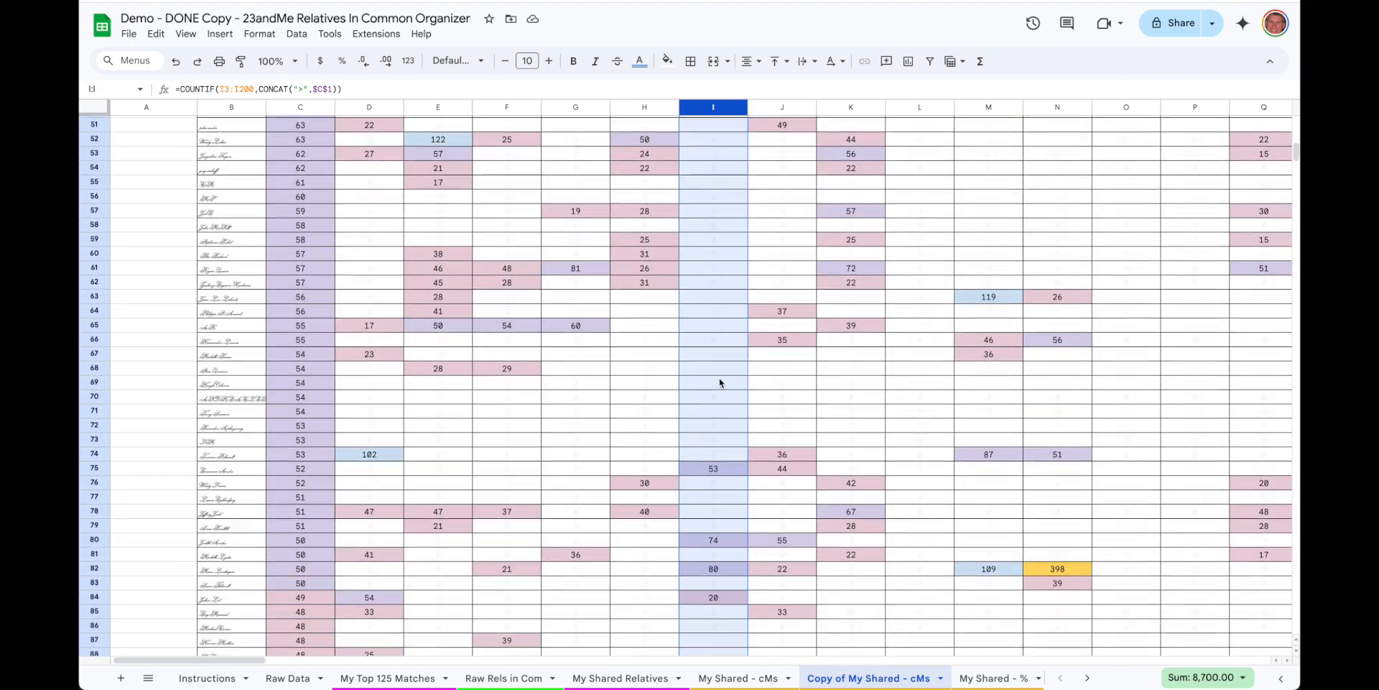
scroll(720, 383, "up", 11)
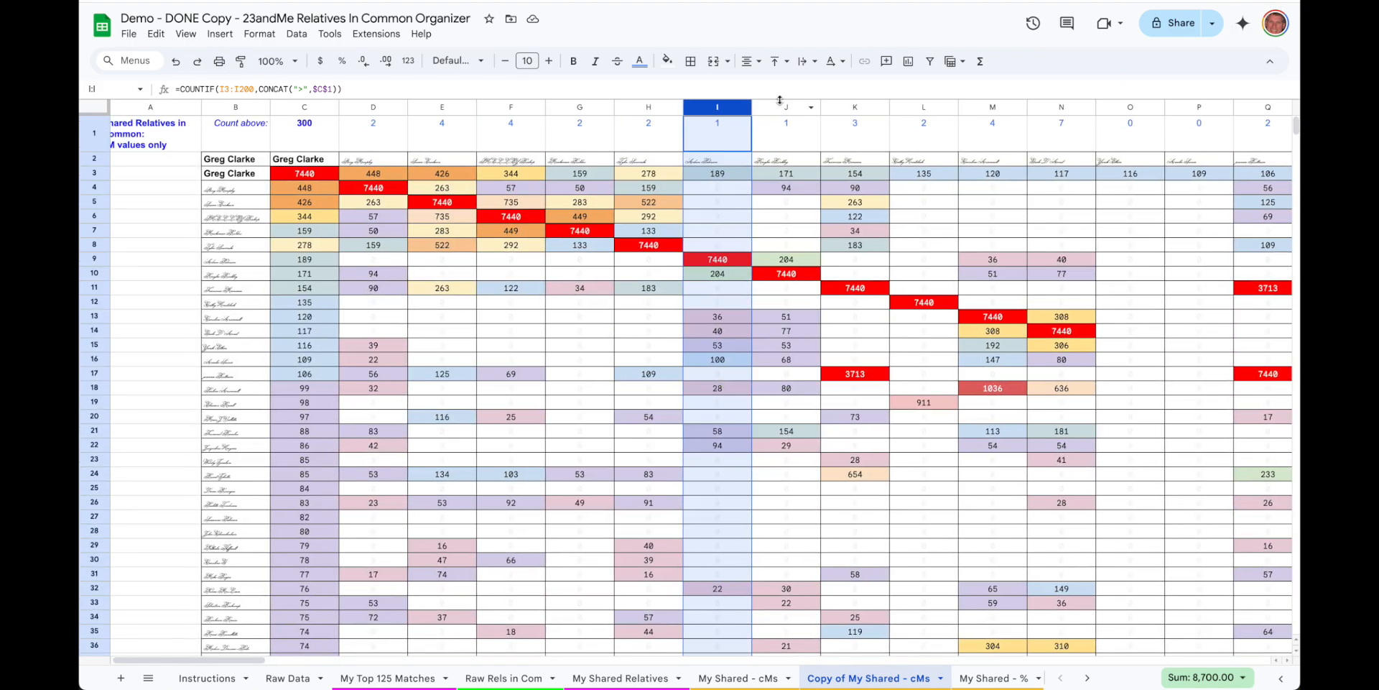
left_click(790, 107)
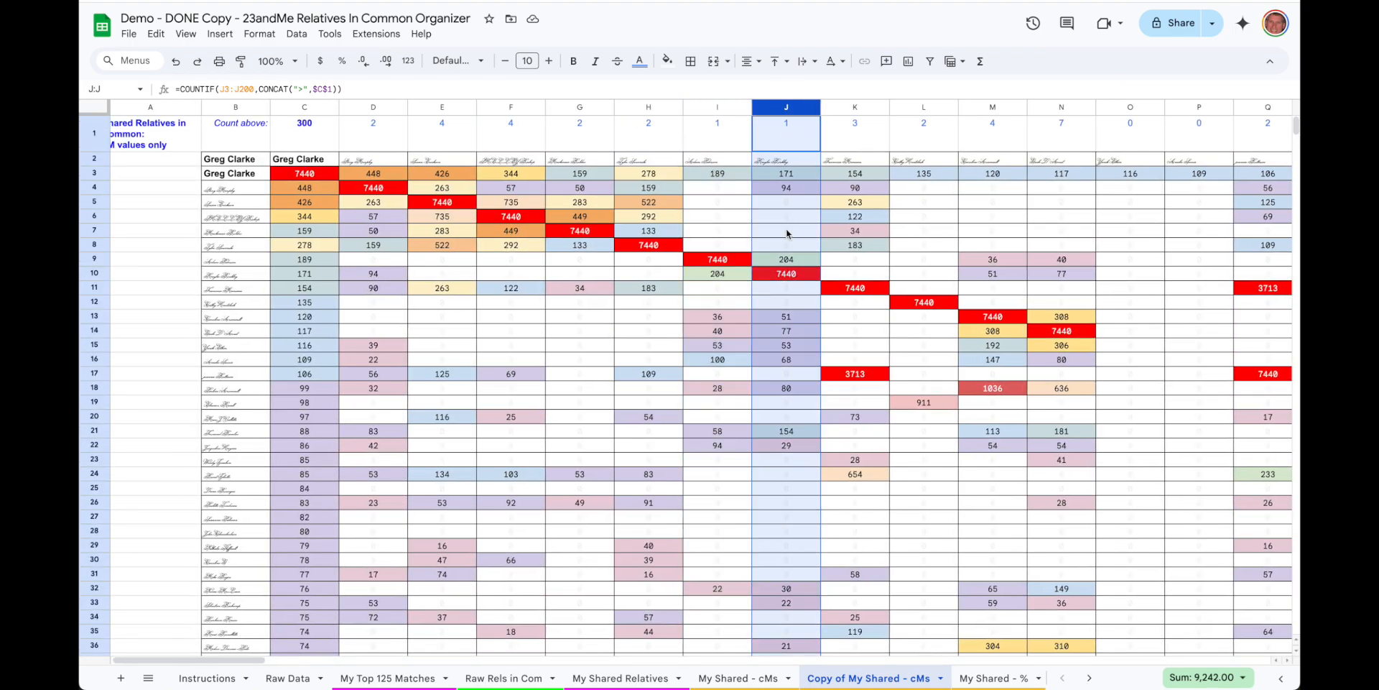
scroll(786, 227, "down", 1)
scroll(785, 227, "down", 5)
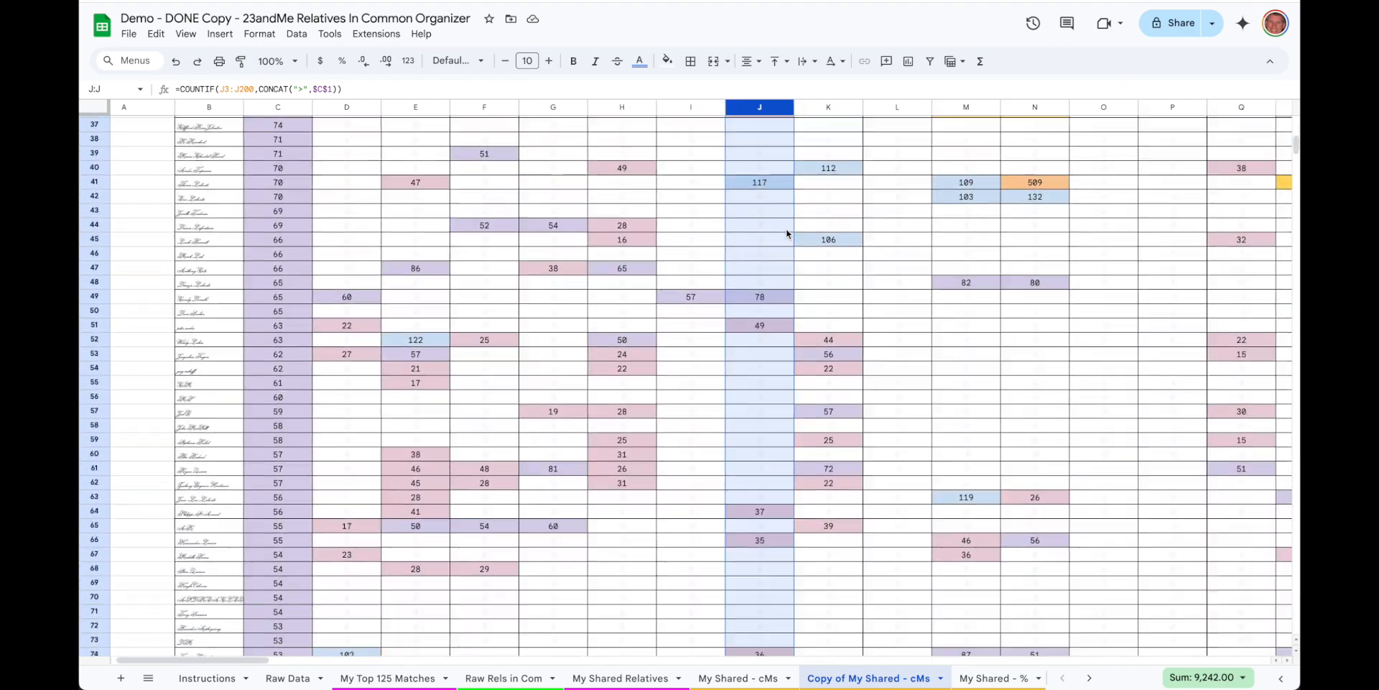
scroll(786, 227, "up", 6)
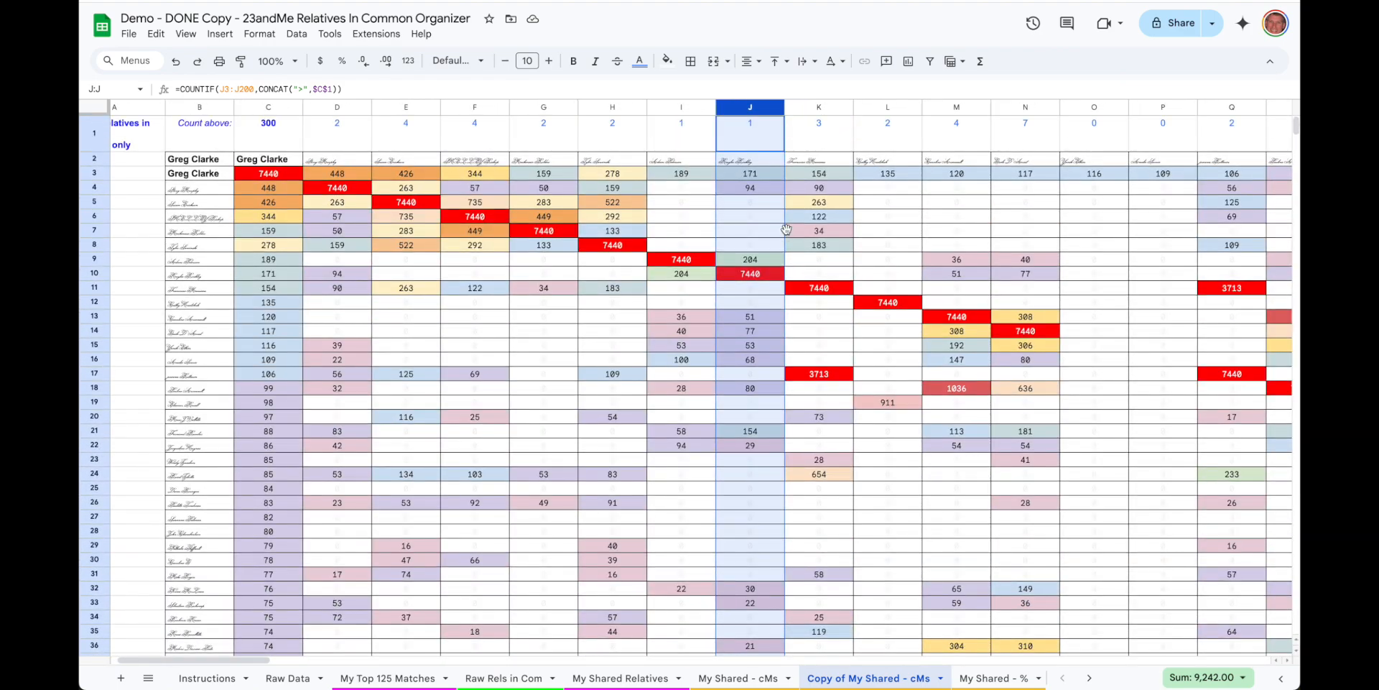
Step: Move the match sharing 3713 cM in column K from row 17 to row 12 and its column Q to column L
left_click(820, 107)
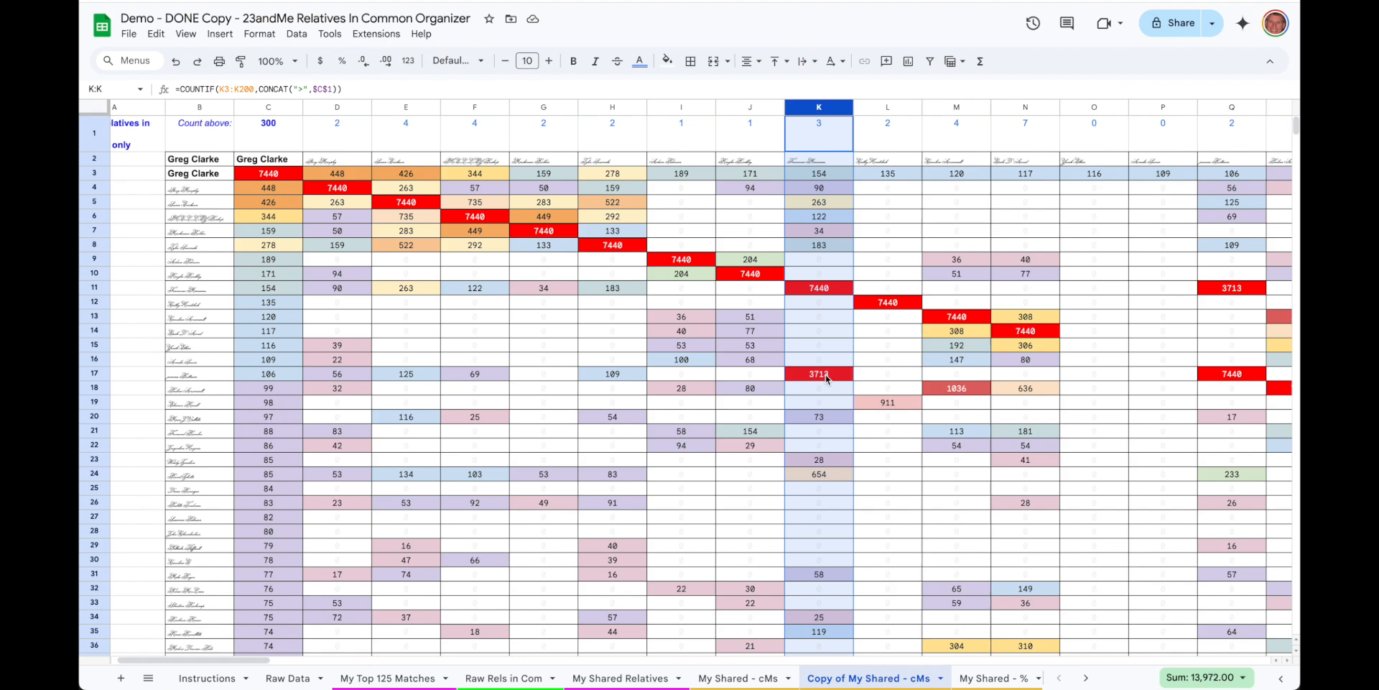
left_click(99, 375)
left_click_drag(97, 374, 94, 303)
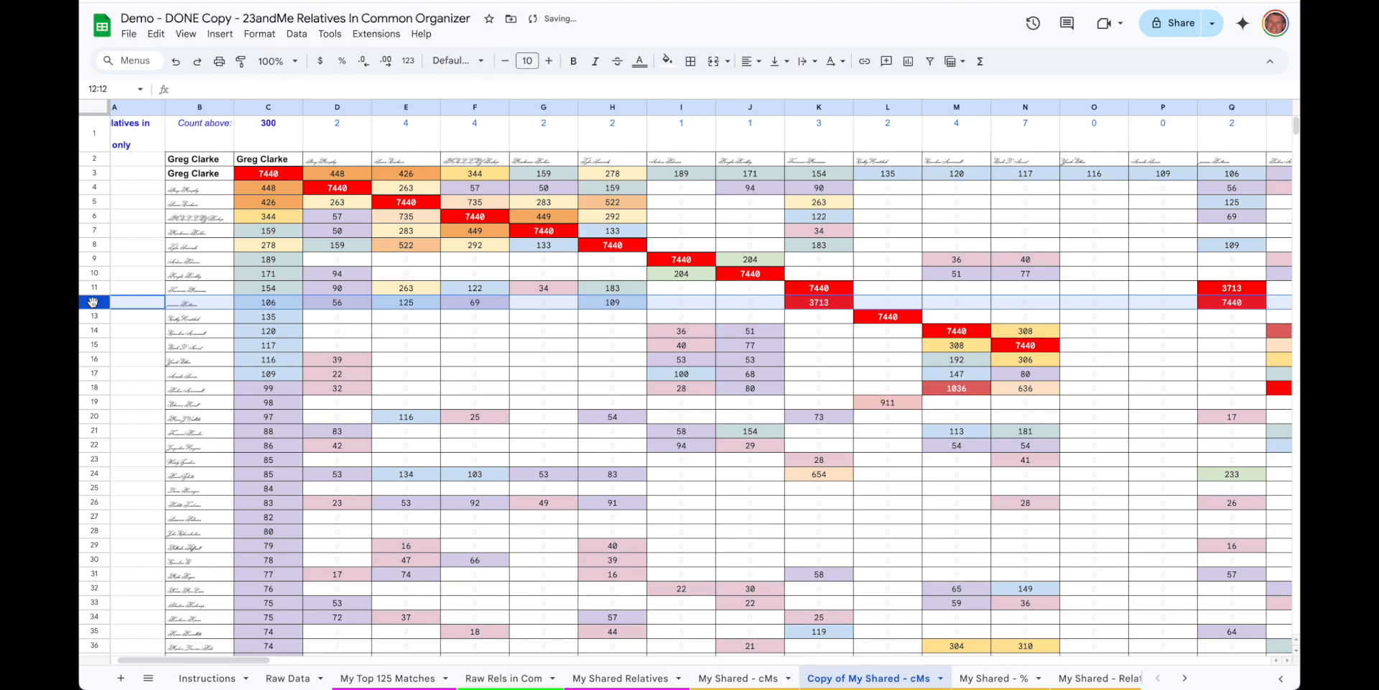
scroll(774, 321, "right", 5)
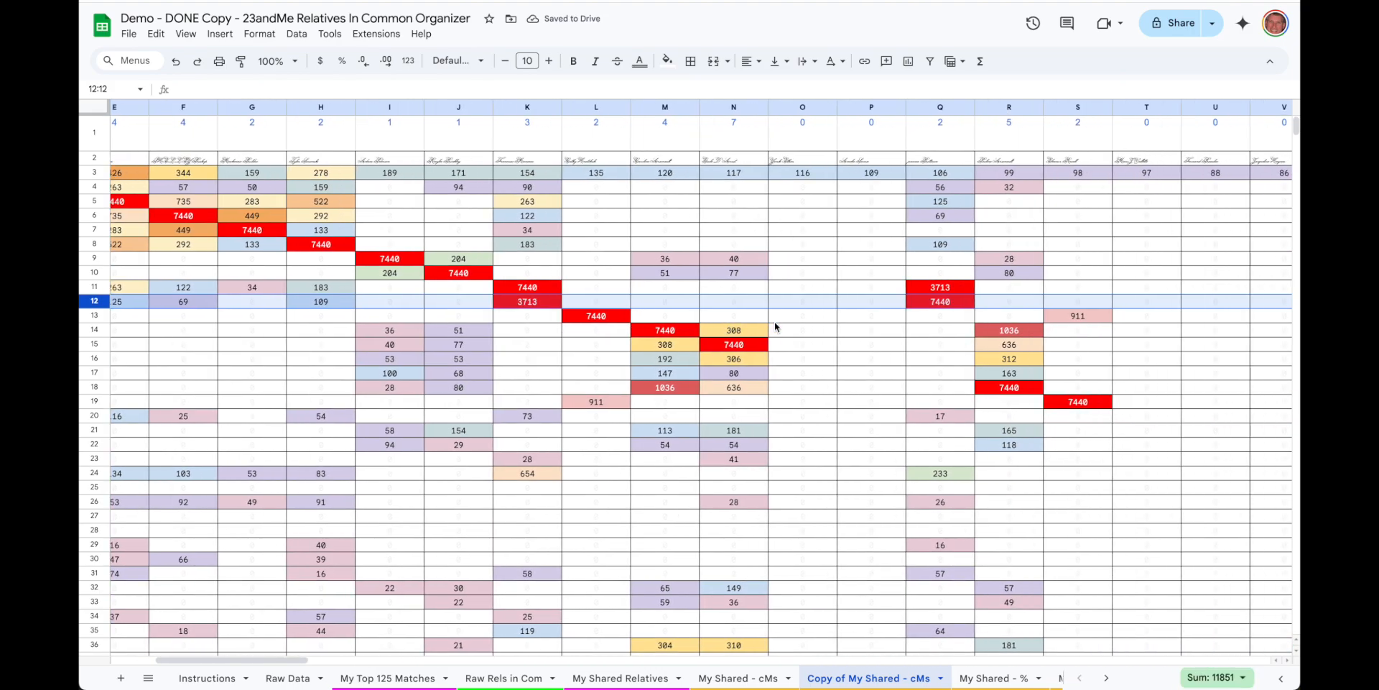
left_click(946, 108)
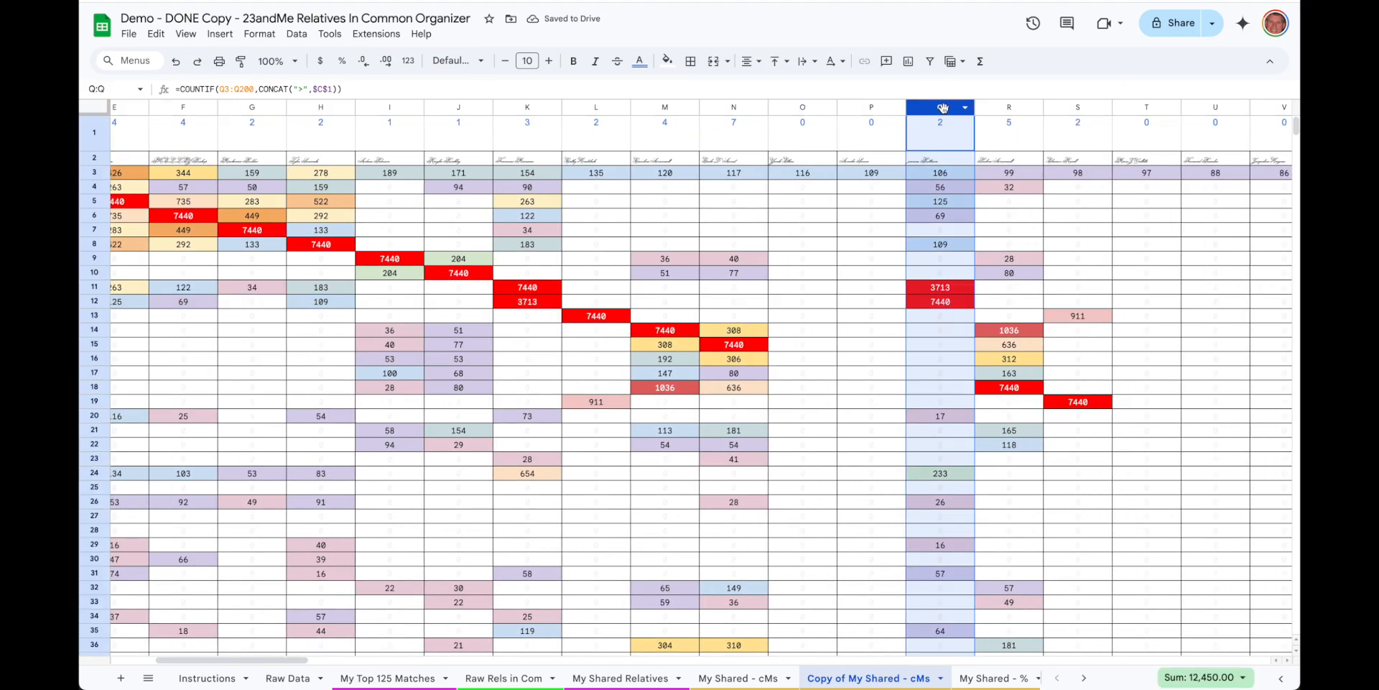
left_click_drag(941, 108, 607, 111)
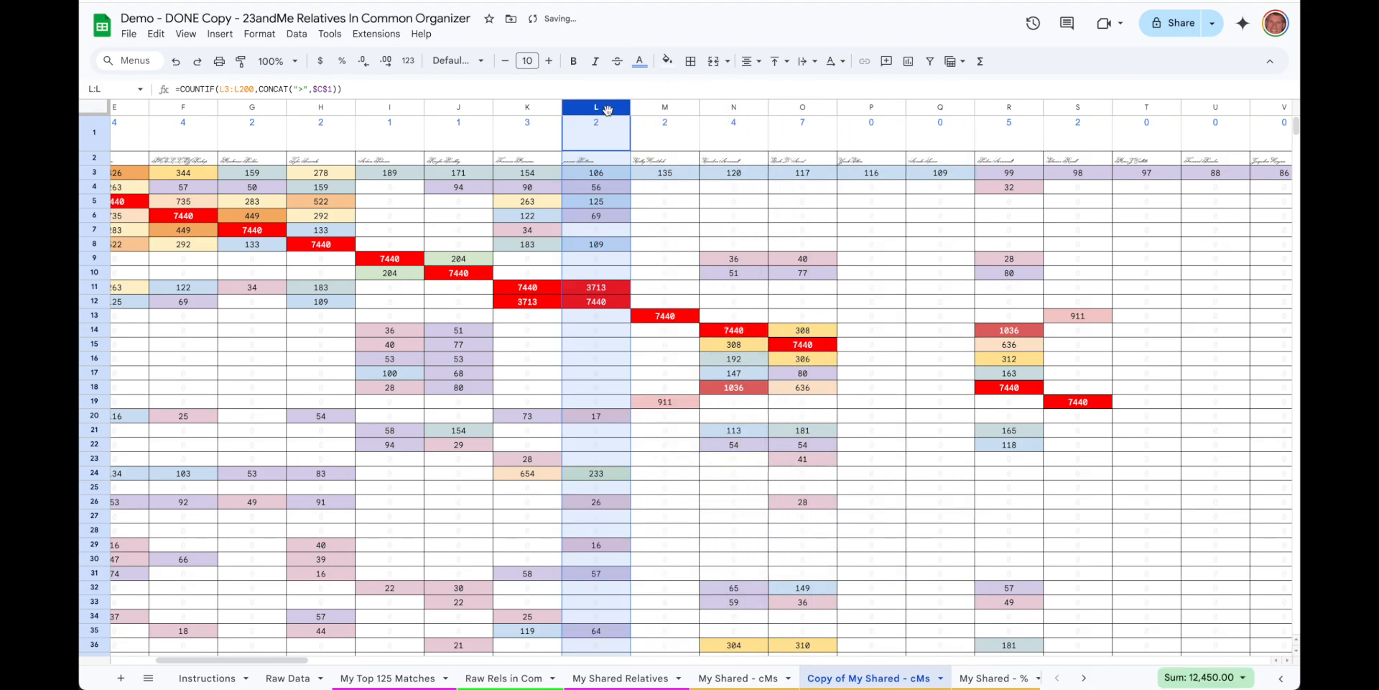
scroll(573, 320, "left", 3)
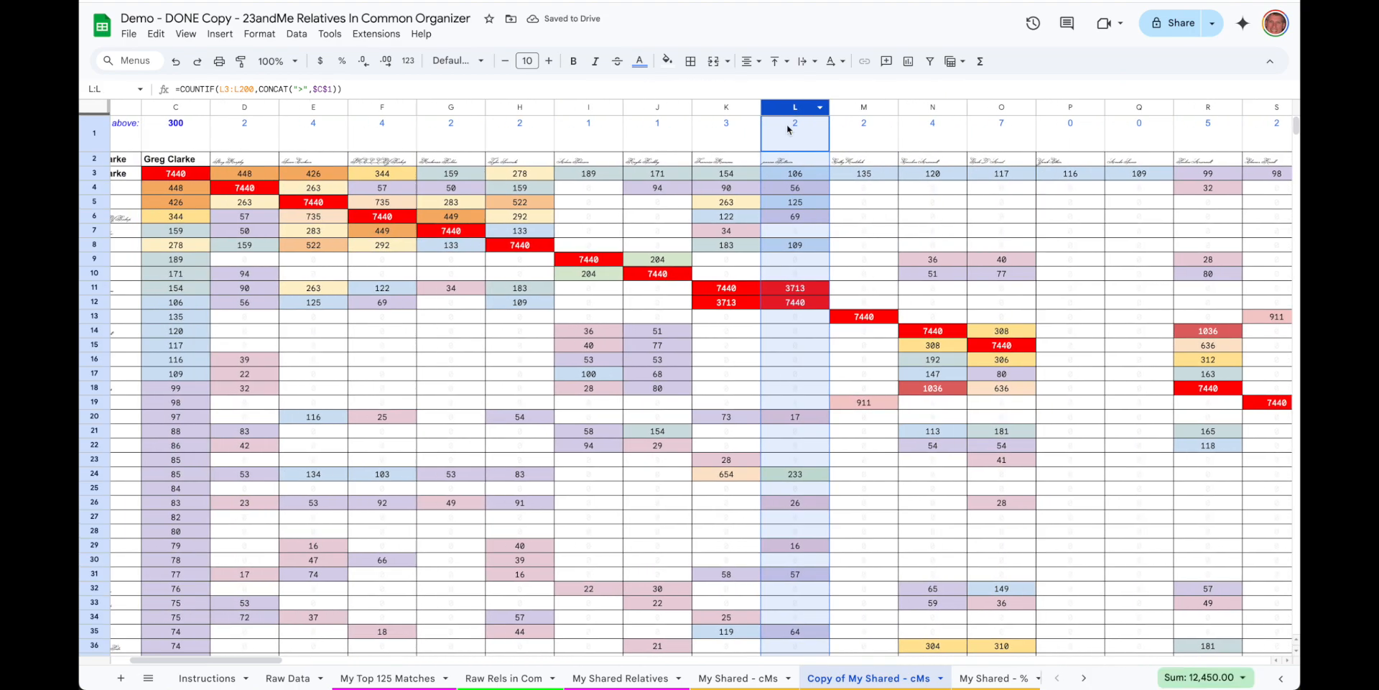
scroll(790, 137, "left", 2)
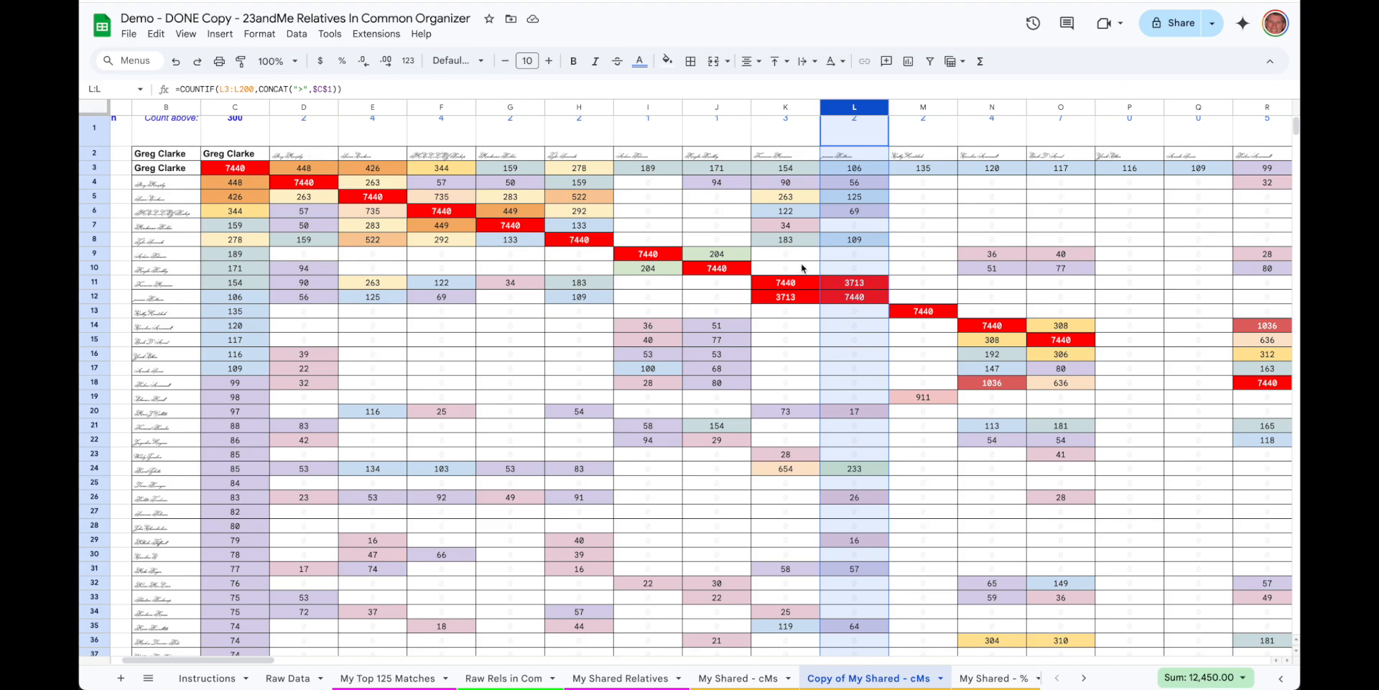
Step: Move the match sharing 654 cM in column K from row 24 to row 13 and its column X to column M
left_click(799, 281)
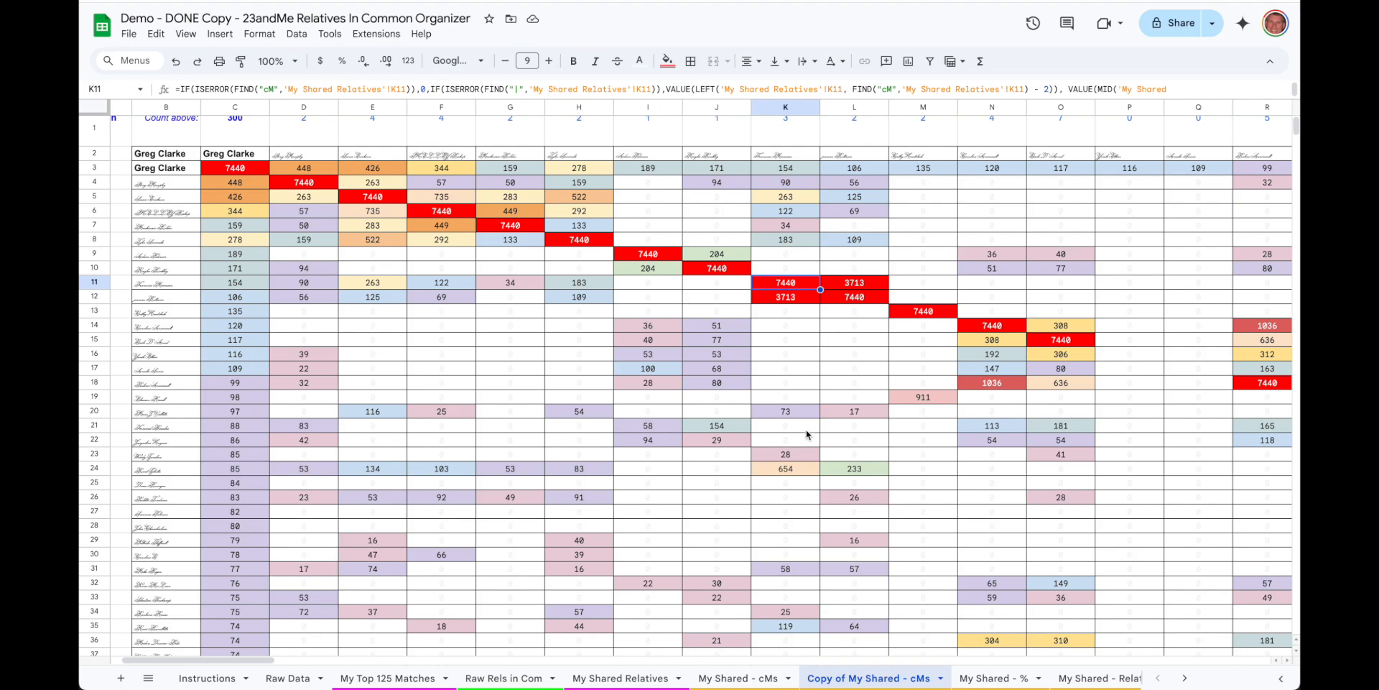
scroll(808, 435, "down", 1)
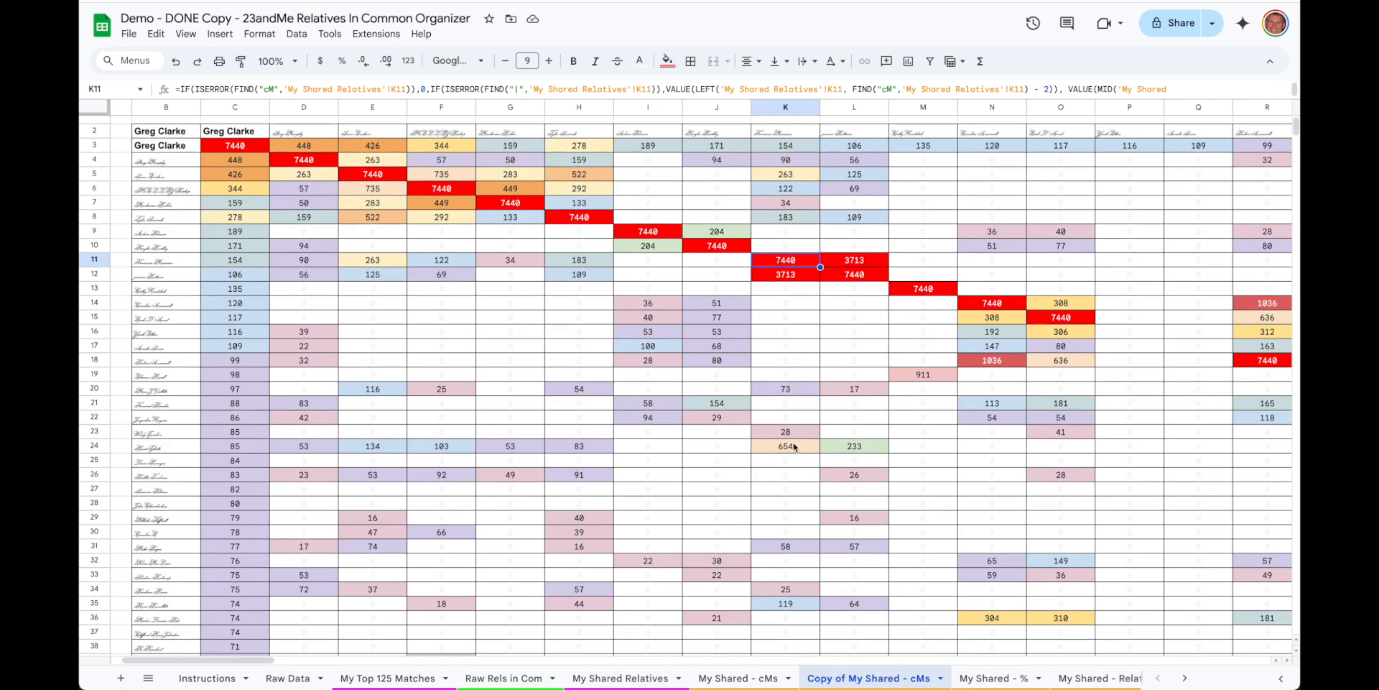
left_click(795, 447)
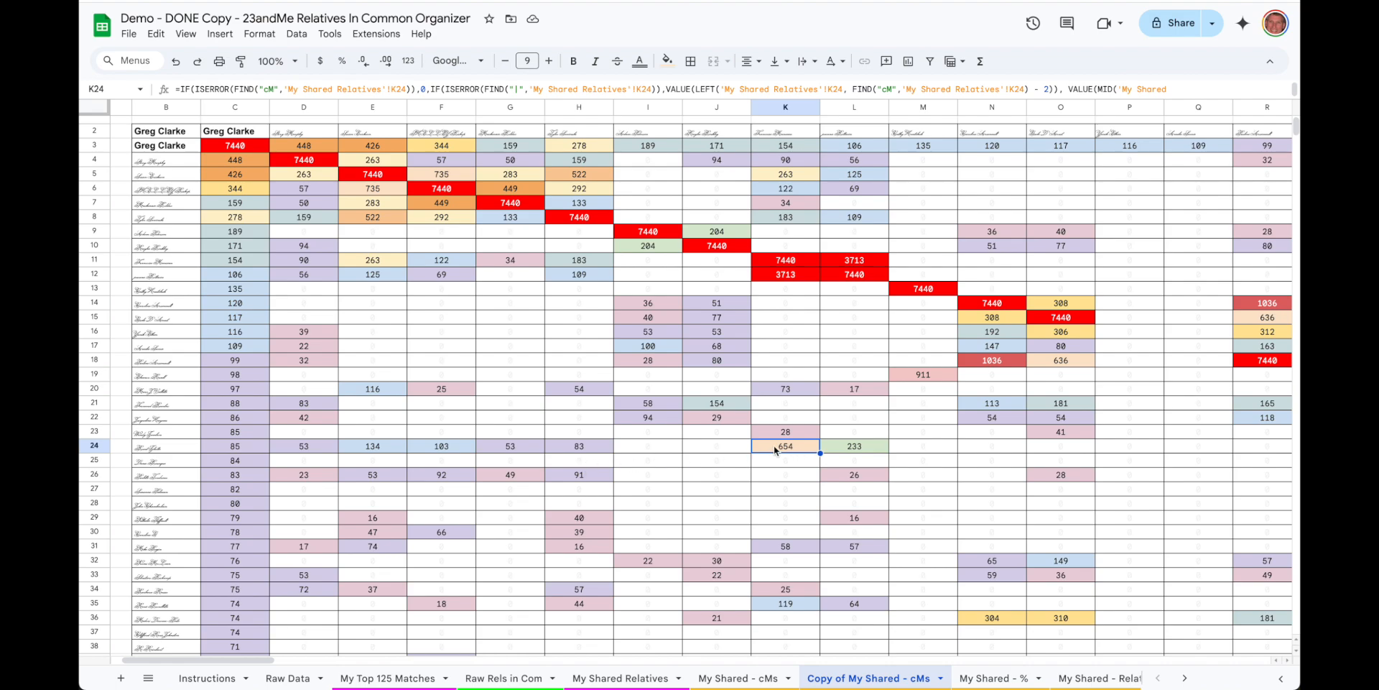
left_click(96, 447)
left_click_drag(96, 447, 94, 289)
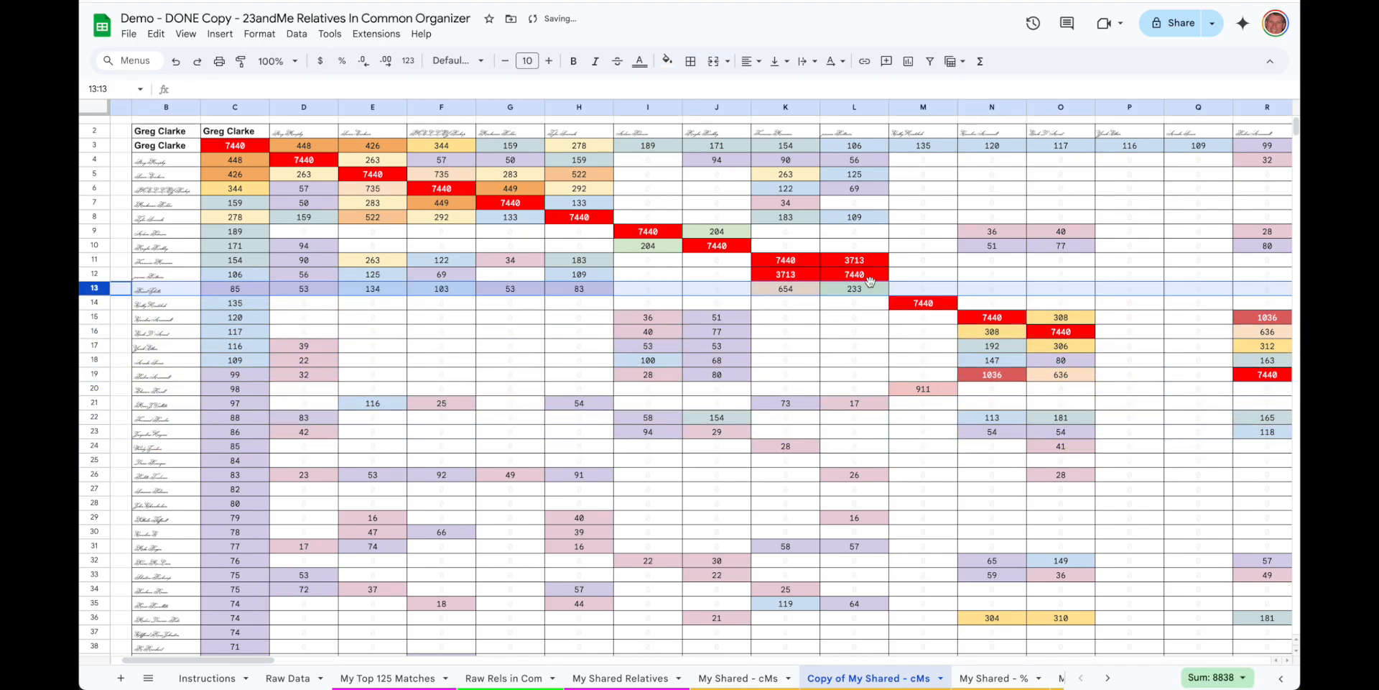
scroll(966, 216, "right", 7)
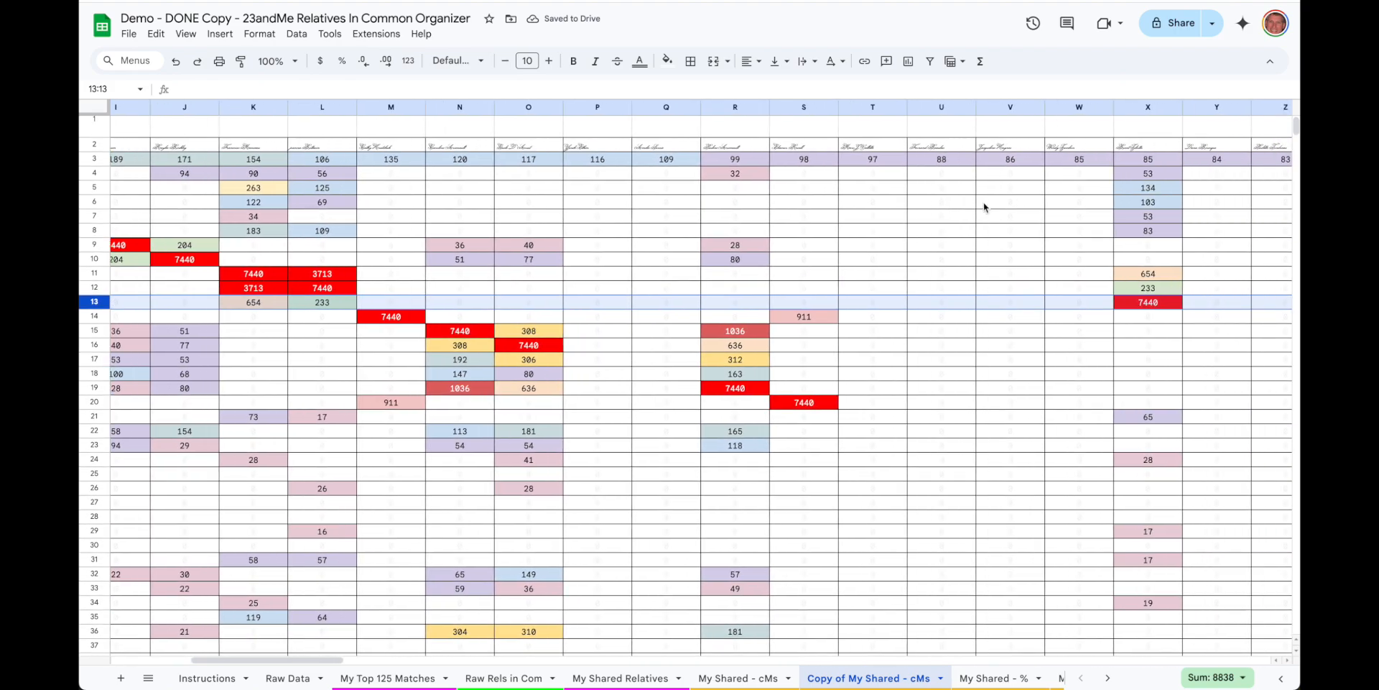
scroll(984, 207, "right", 1)
left_click(1118, 109)
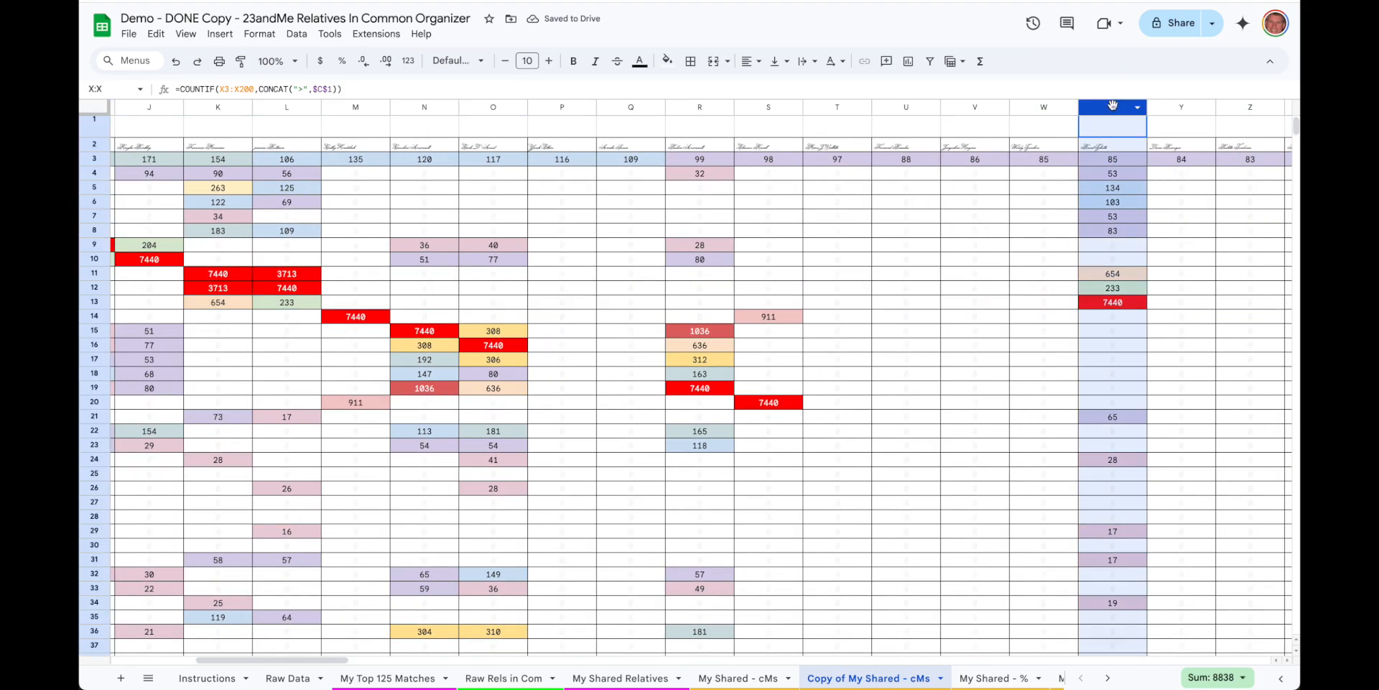
left_click_drag(1115, 105, 387, 91)
scroll(400, 348, "left", 5)
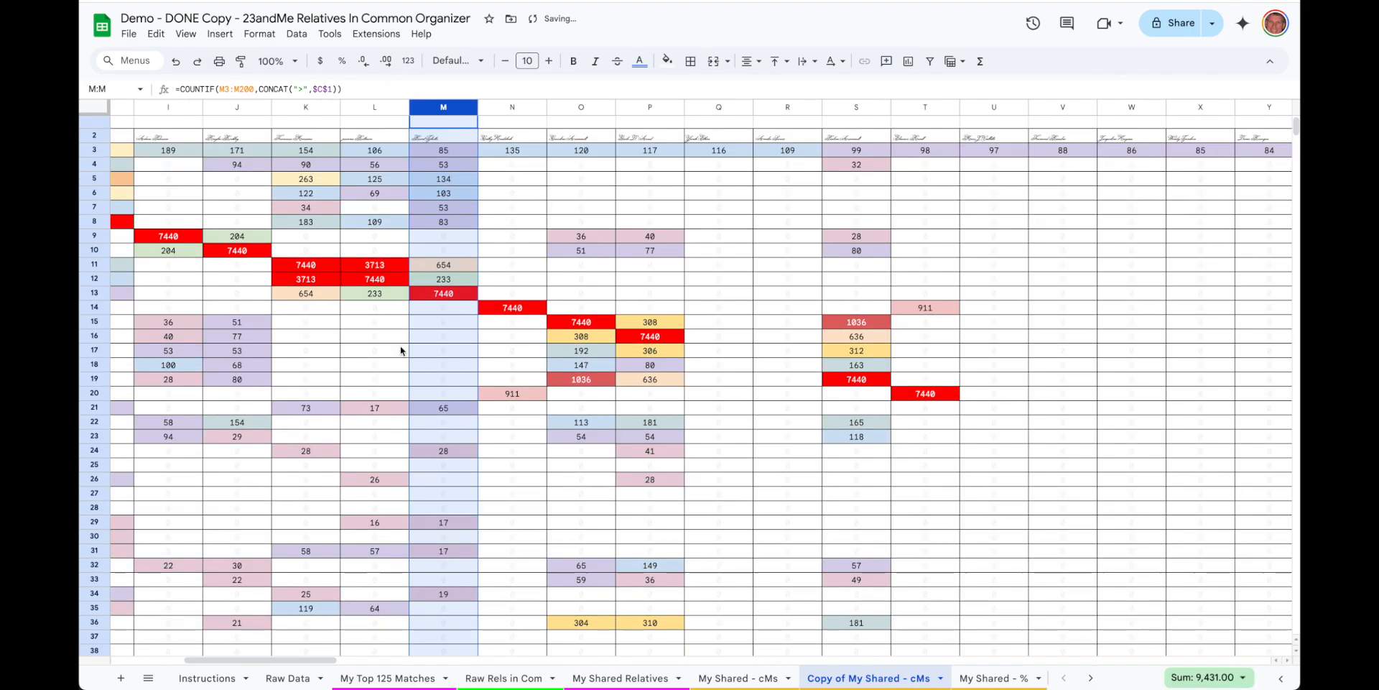
scroll(522, 449, "down", 10)
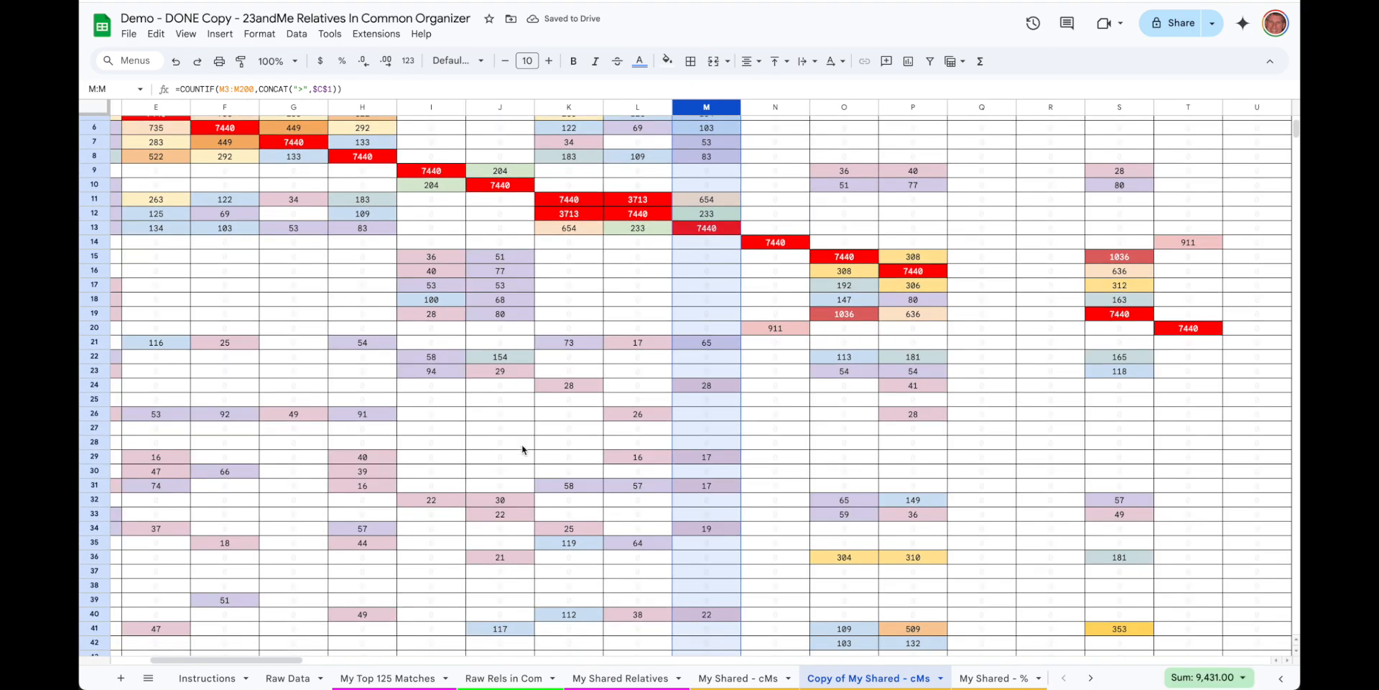
scroll(522, 449, "up", 10)
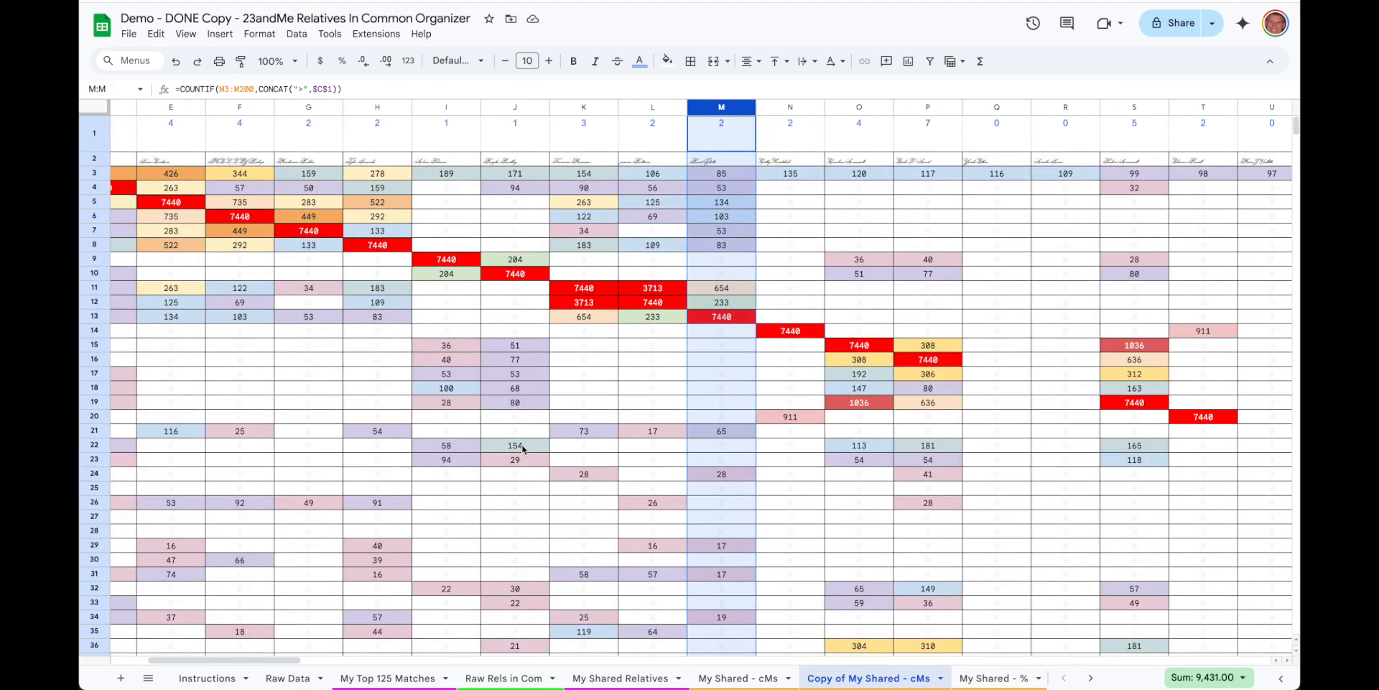
Step: Move the match sharing 911 cM in column N from row 20 to row 15 and its column T to column O
left_click(790, 107)
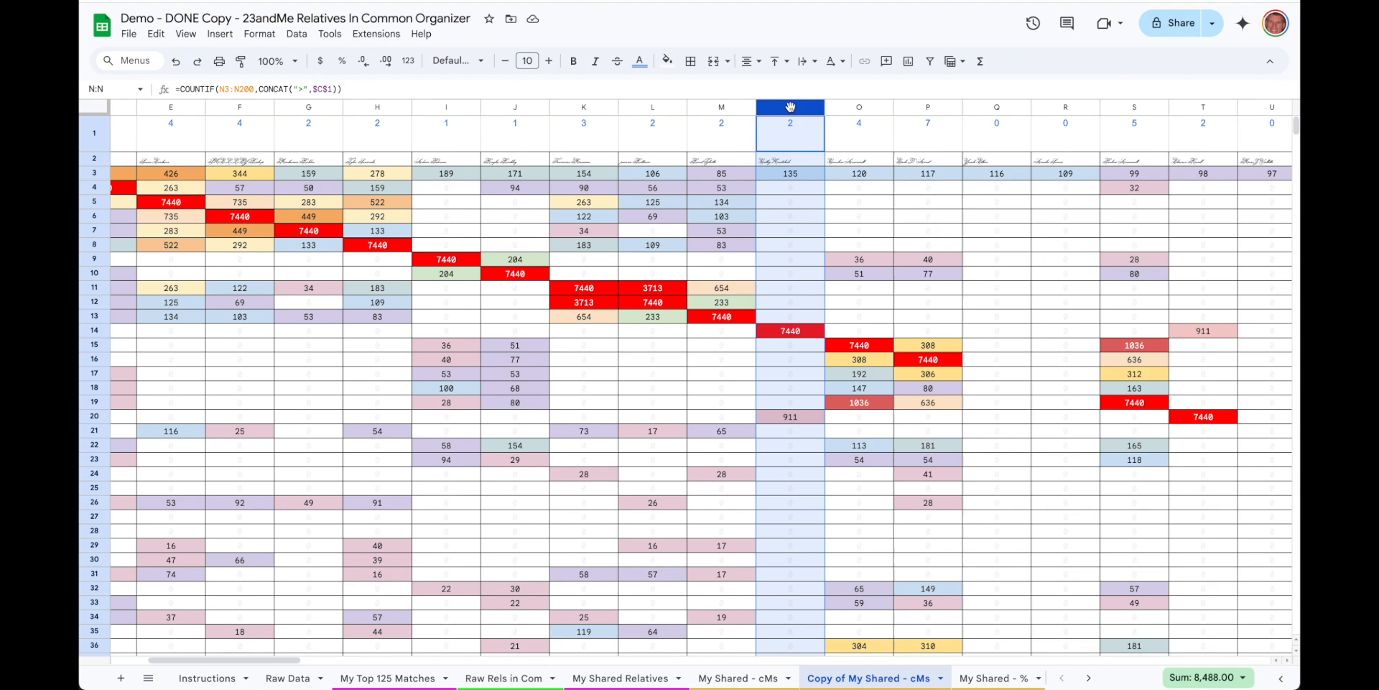
left_click(789, 418)
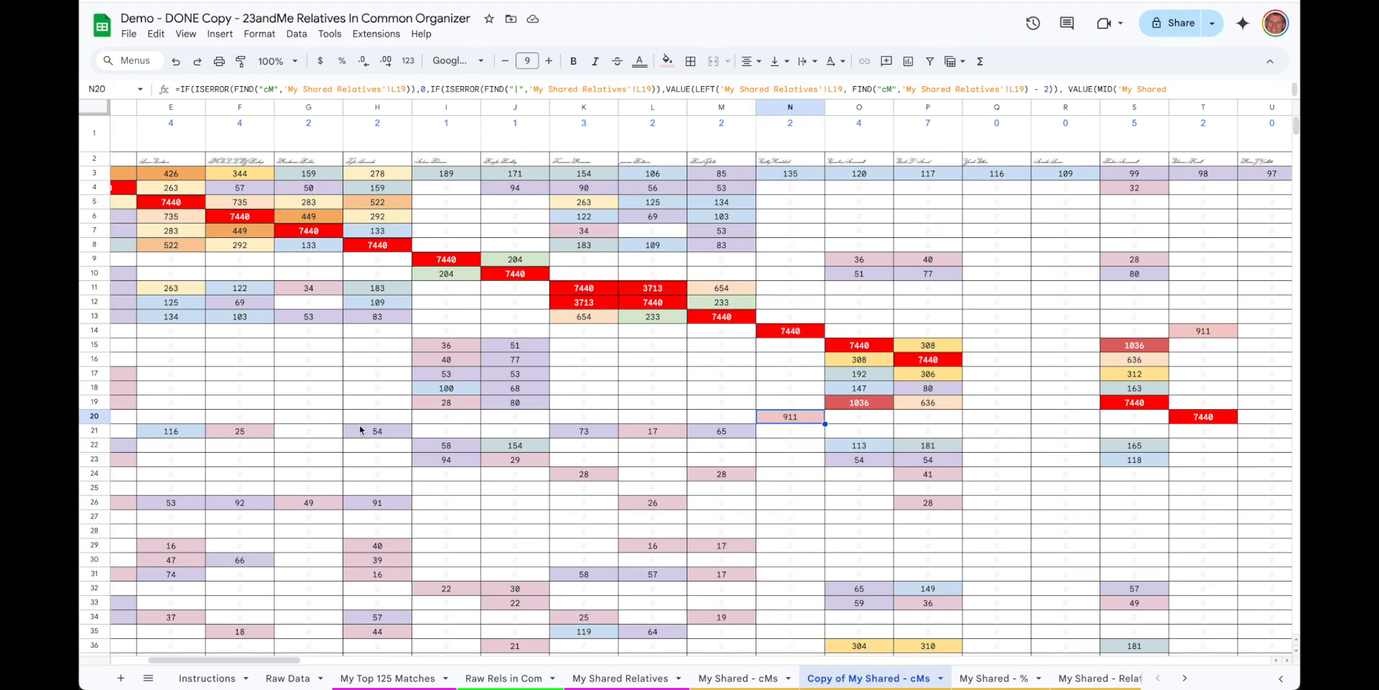
left_click(96, 416)
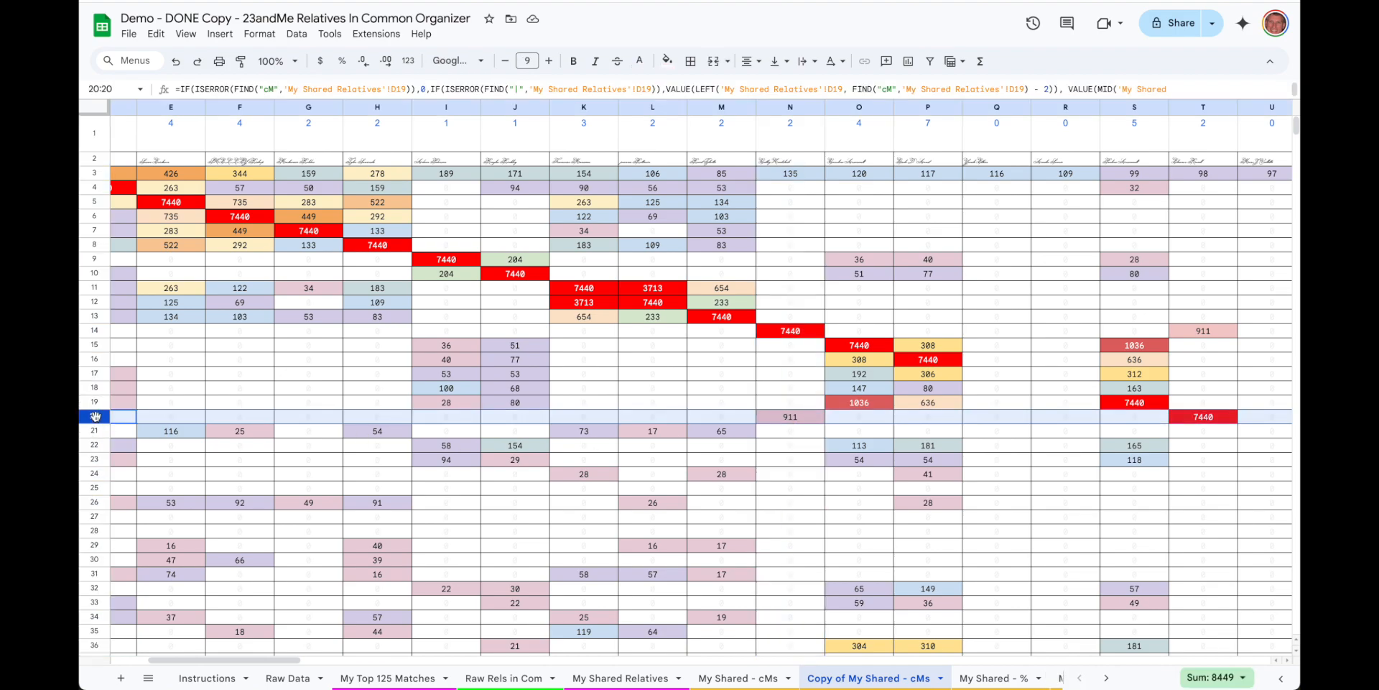
left_click_drag(96, 416, 94, 346)
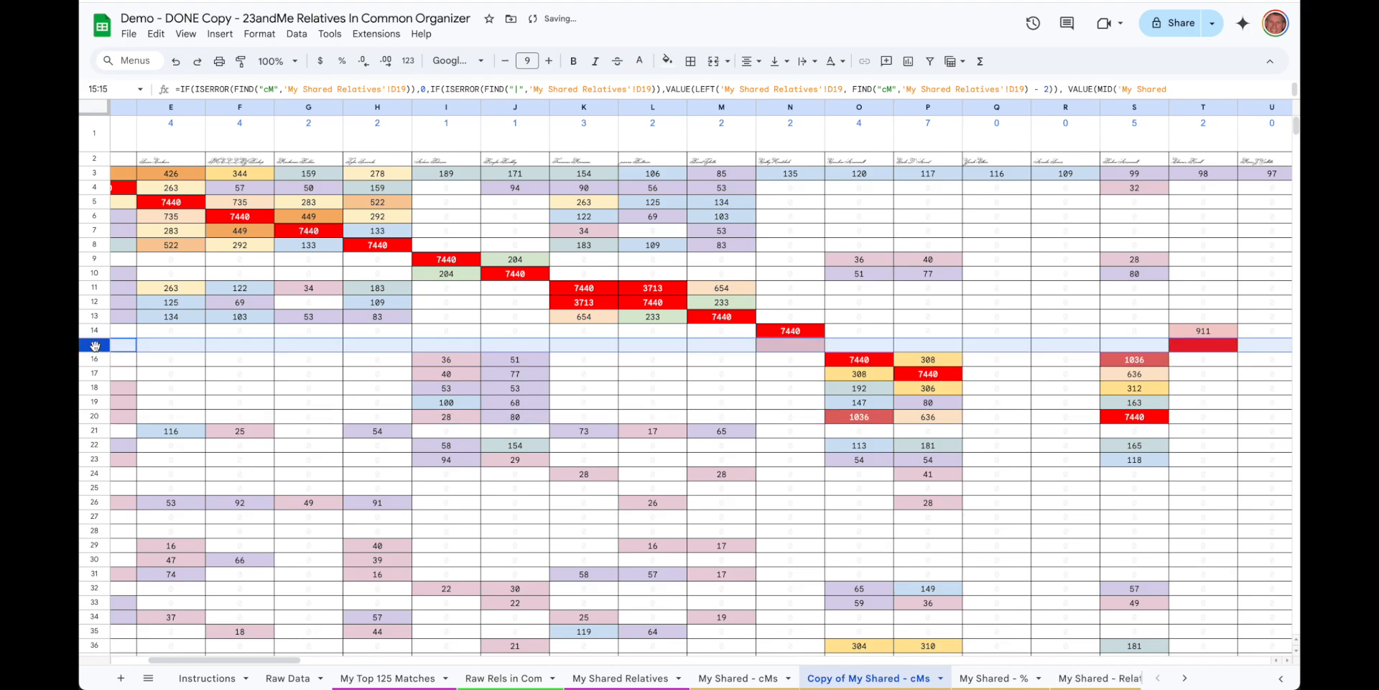
scroll(976, 210, "right", 5)
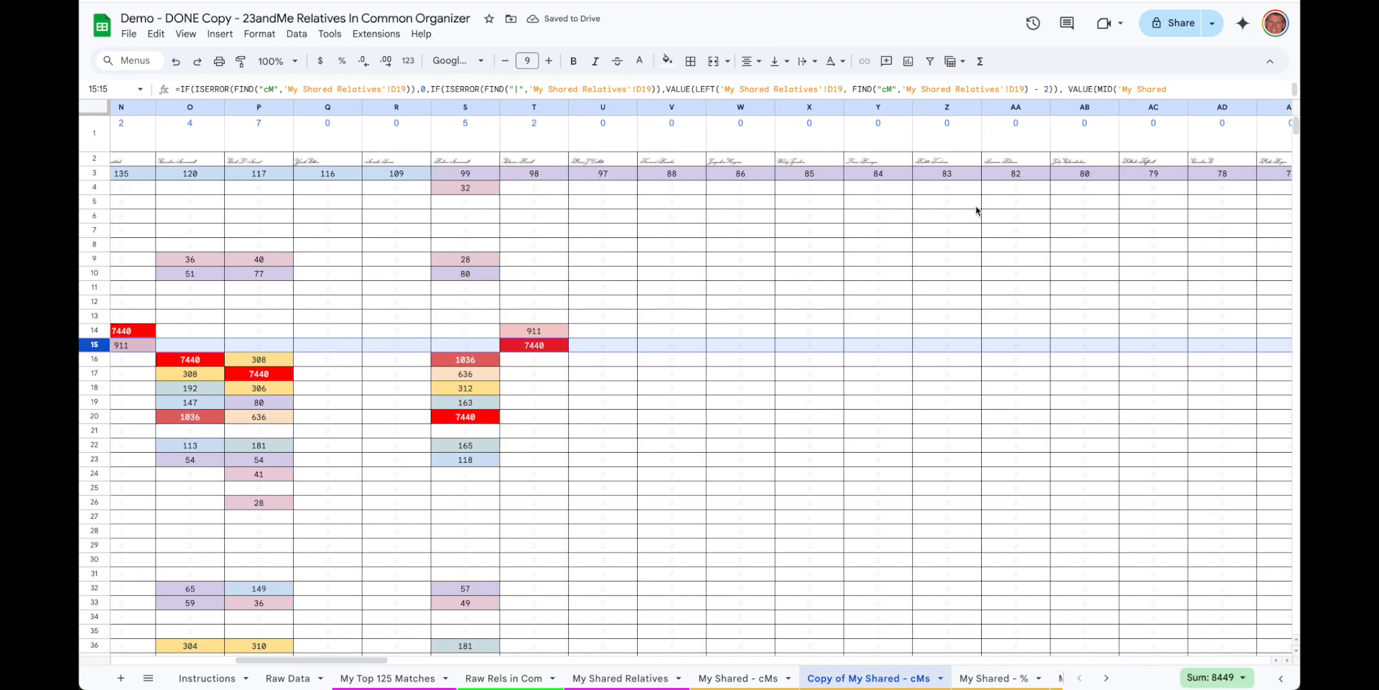
scroll(631, 176, "left", 4)
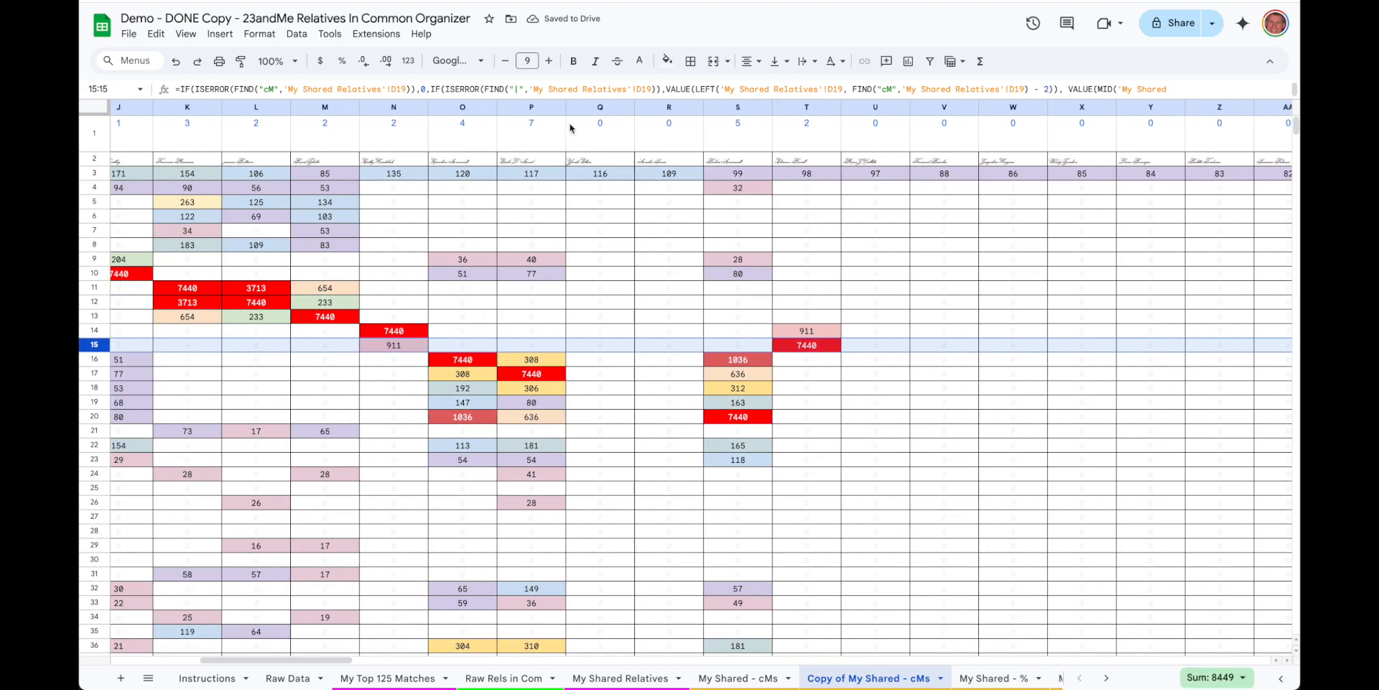
left_click(806, 107)
left_click_drag(806, 108, 436, 124)
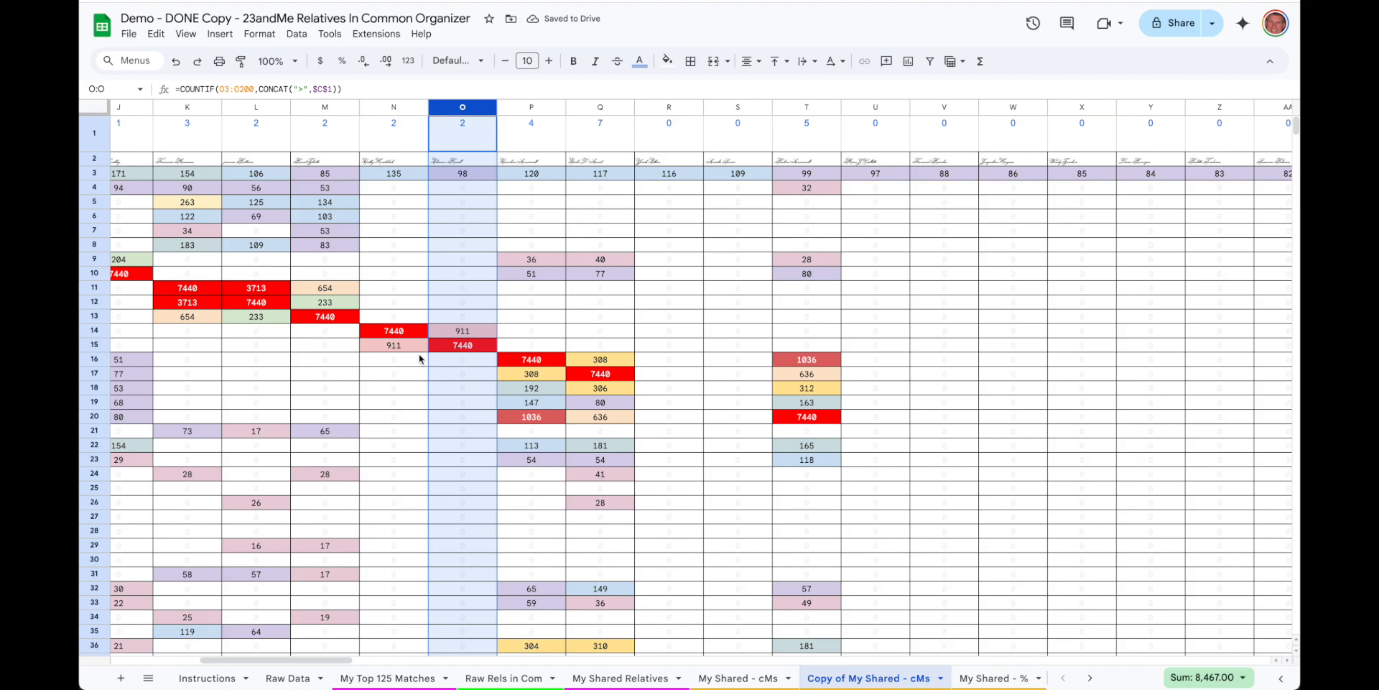
Step: Move the match sharing 1036 cM in column P from row 20 to row 17 and its column T to column Q
scroll(420, 357, "left", 10)
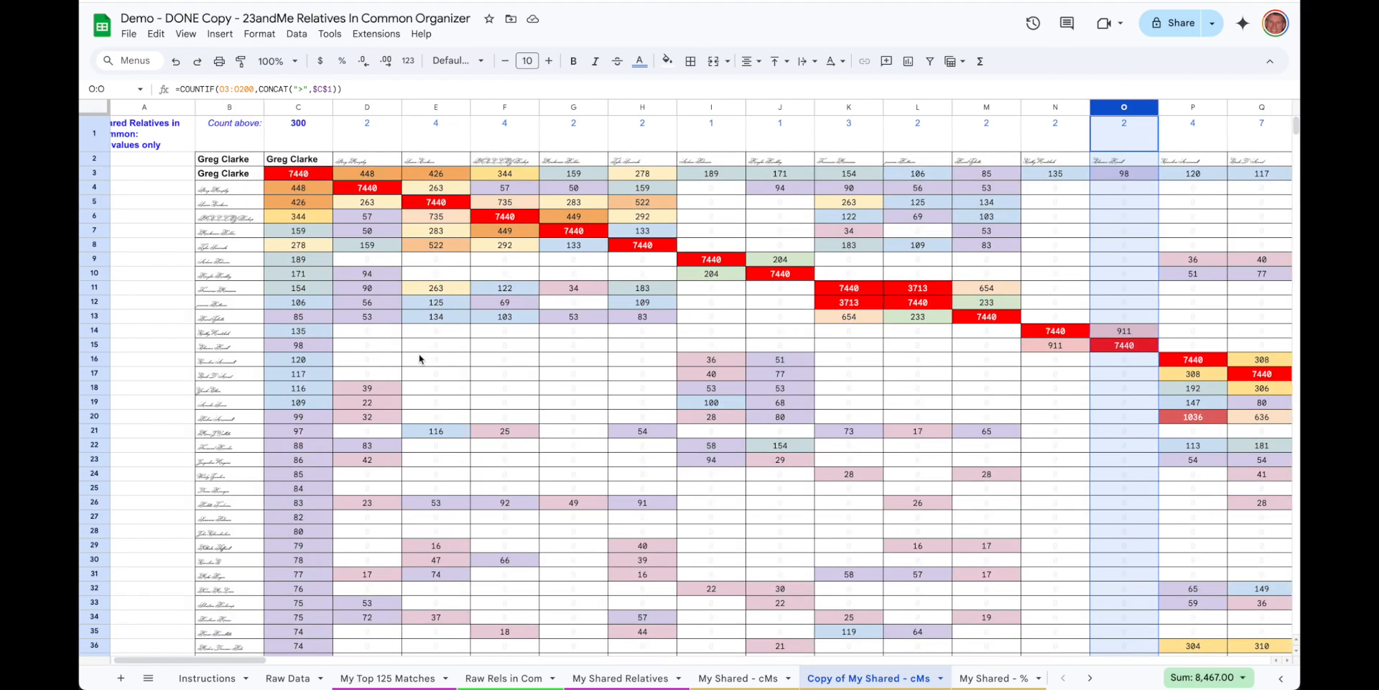
scroll(420, 358, "right", 1)
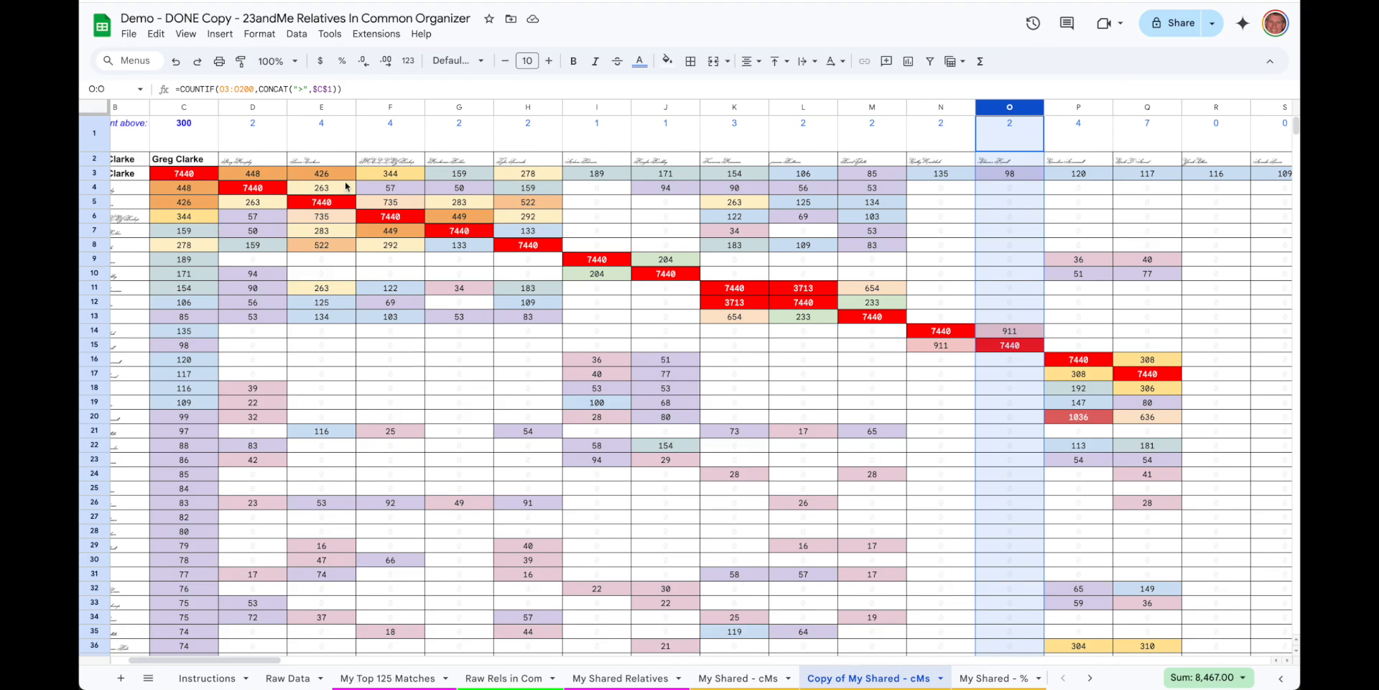
scroll(314, 215, "left", 1)
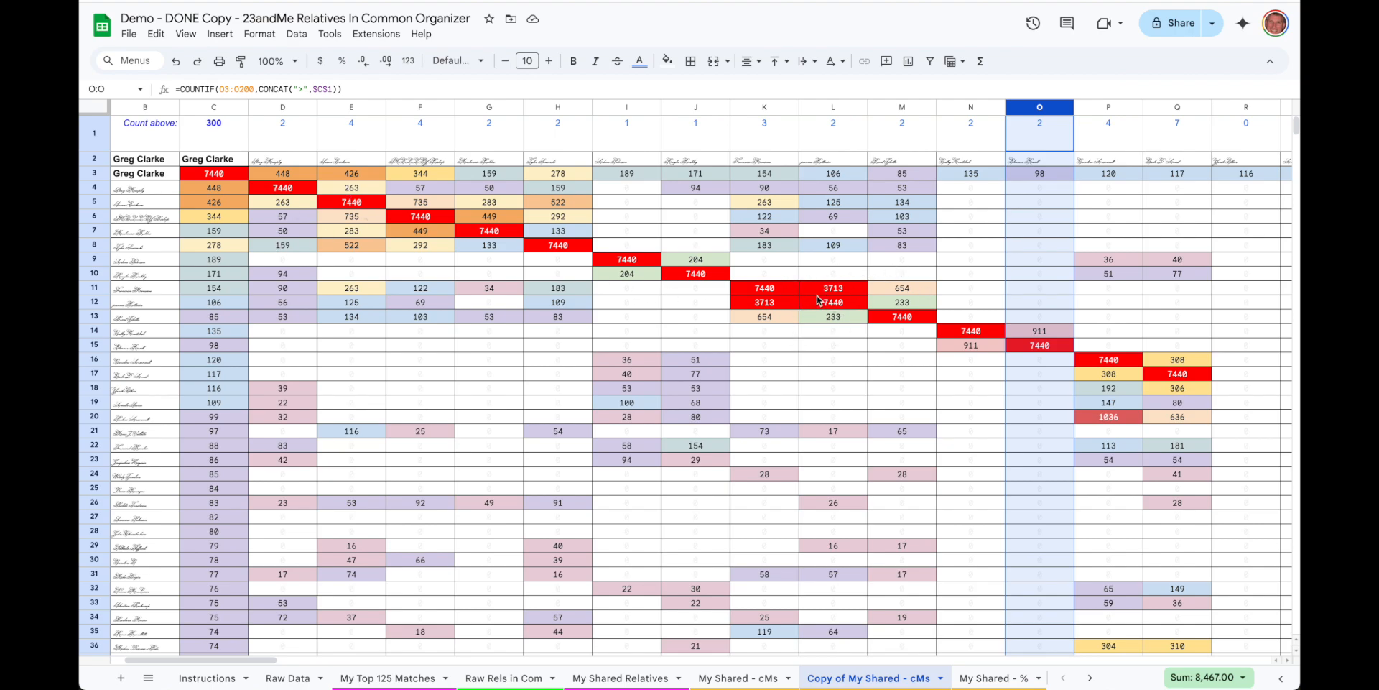
scroll(837, 301, "right", 5)
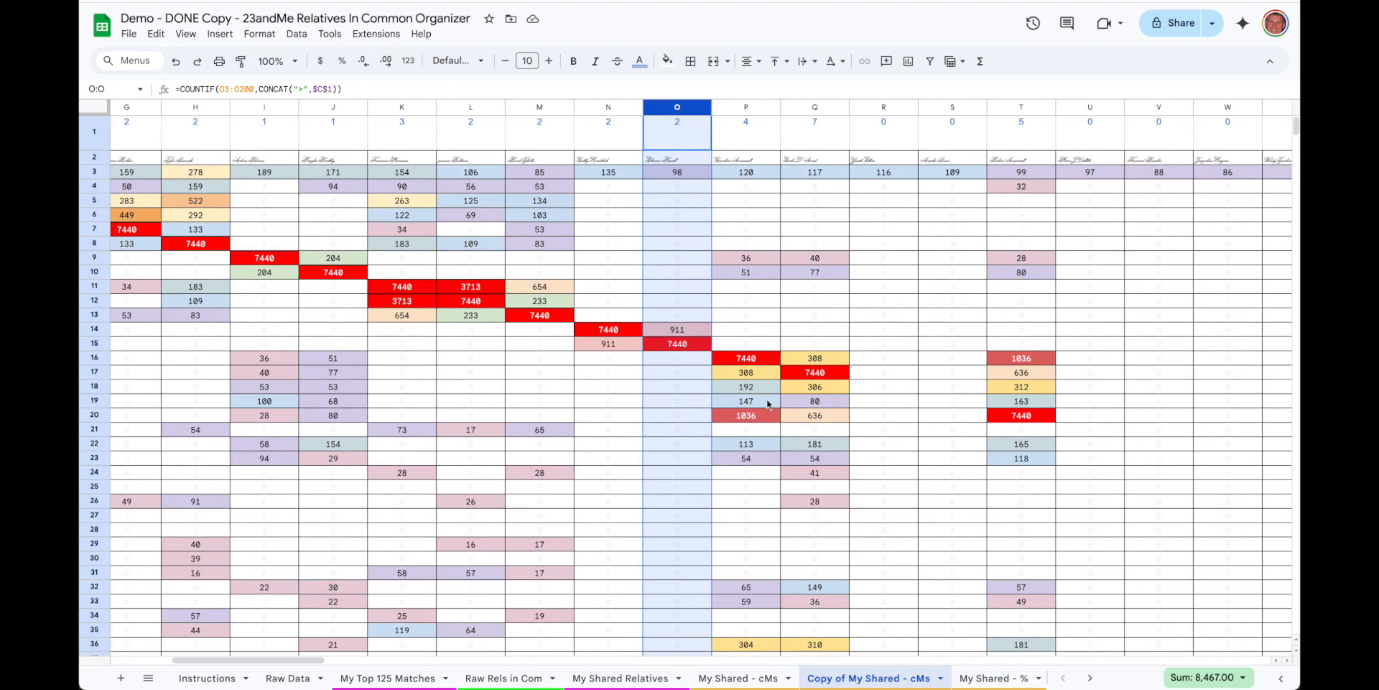
left_click(99, 403)
left_click(94, 415)
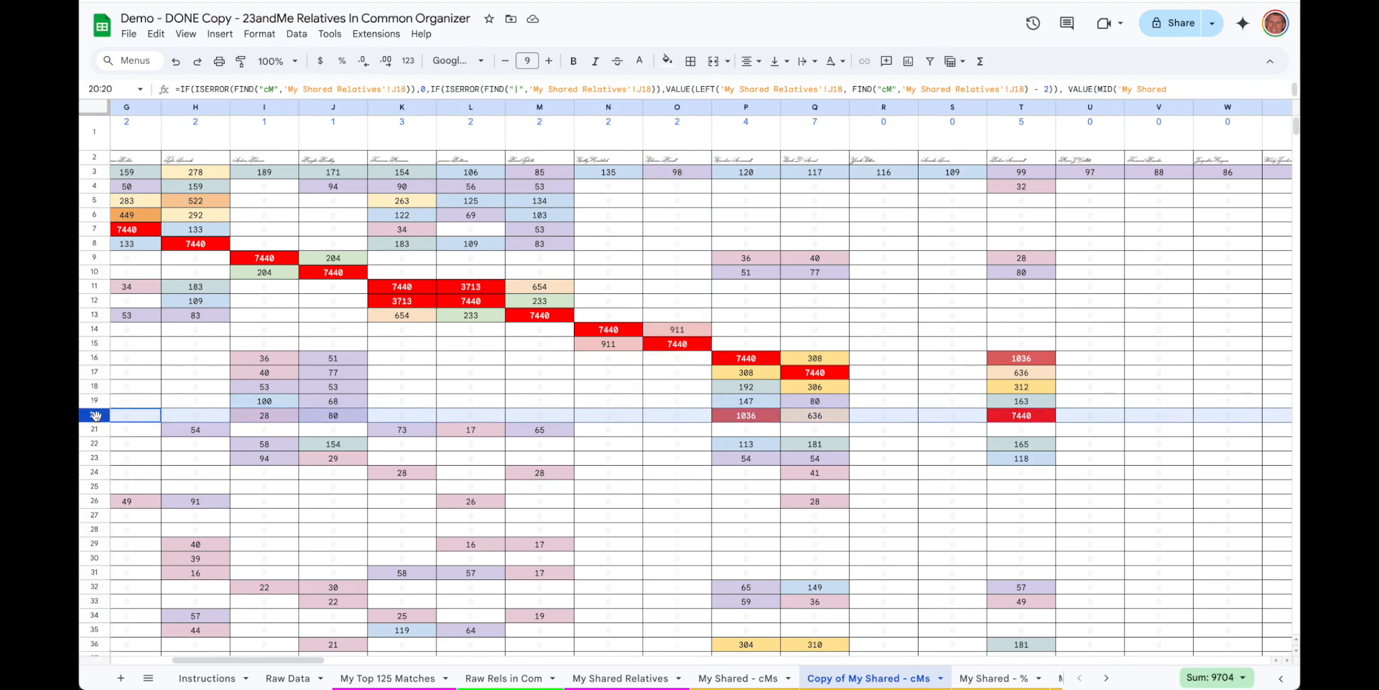
left_click_drag(94, 414, 92, 371)
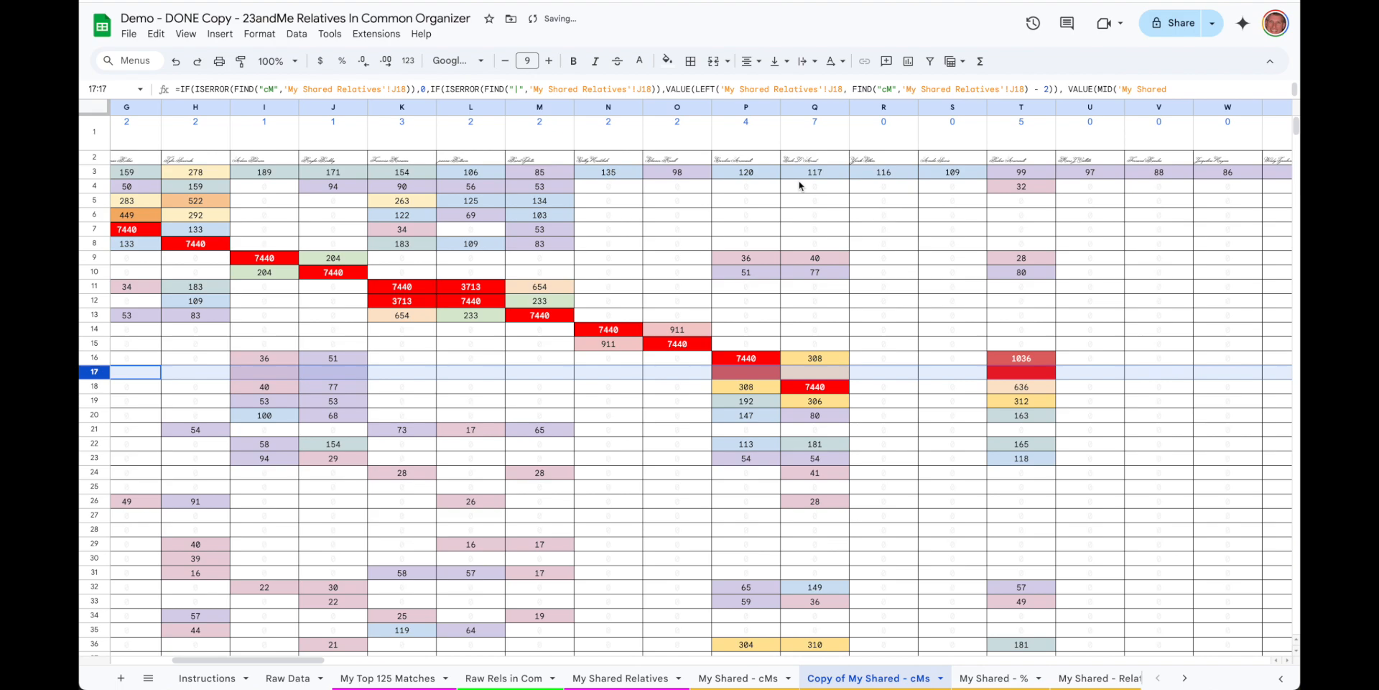
left_click(1020, 109)
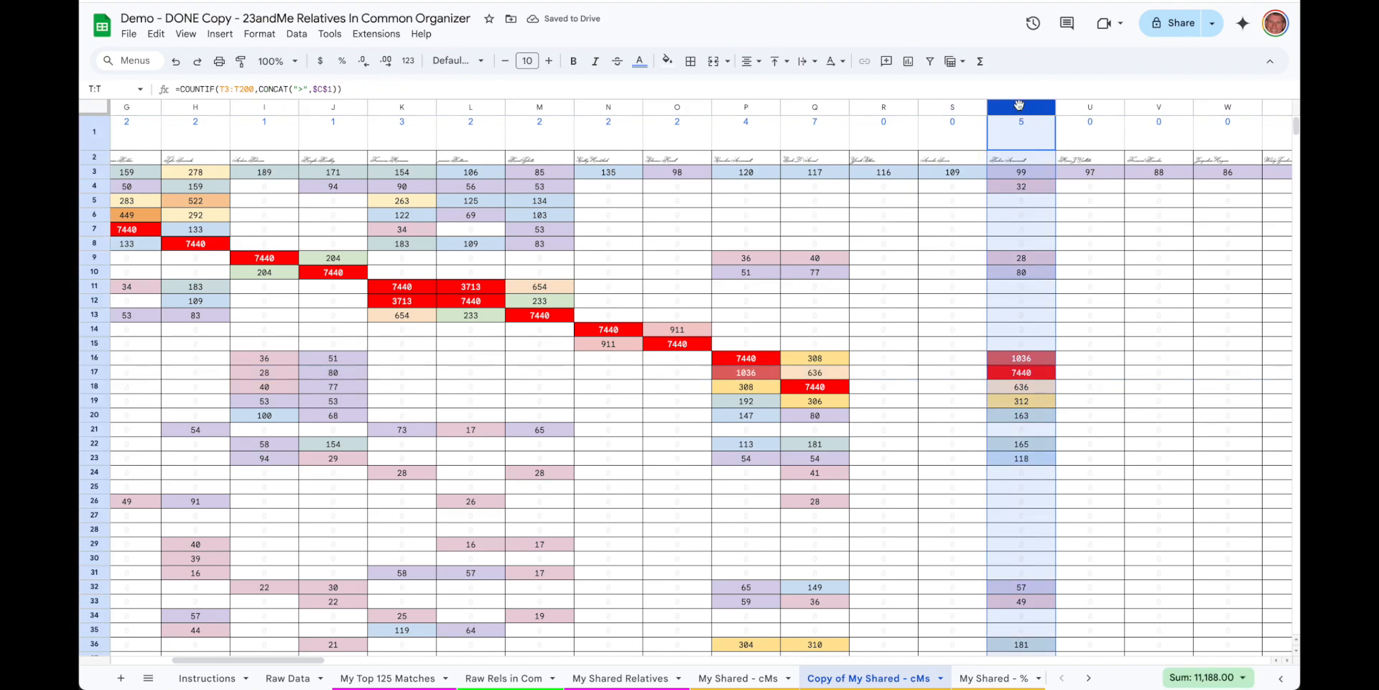
left_click_drag(1020, 109, 818, 131)
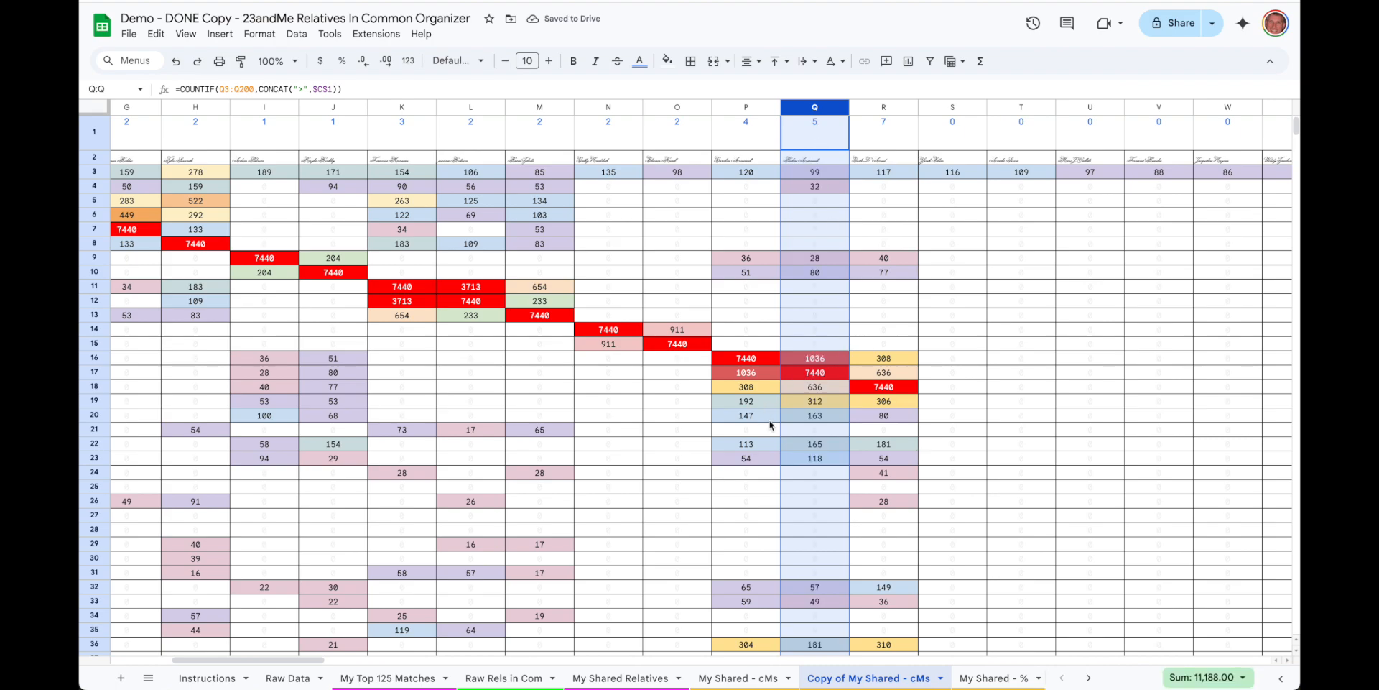
left_click(875, 360)
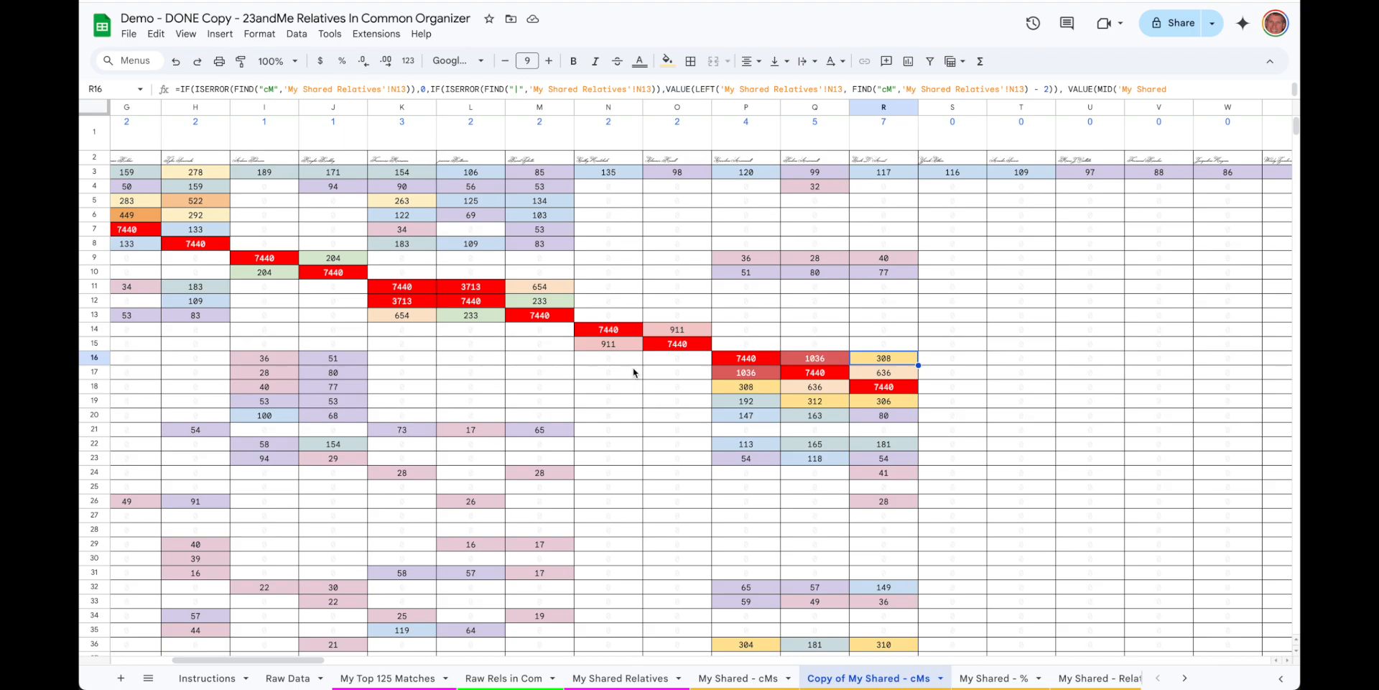
Step: Examine the relationship labels between matches on the My Shared - Relations sheet
scroll(633, 372, "left", 5)
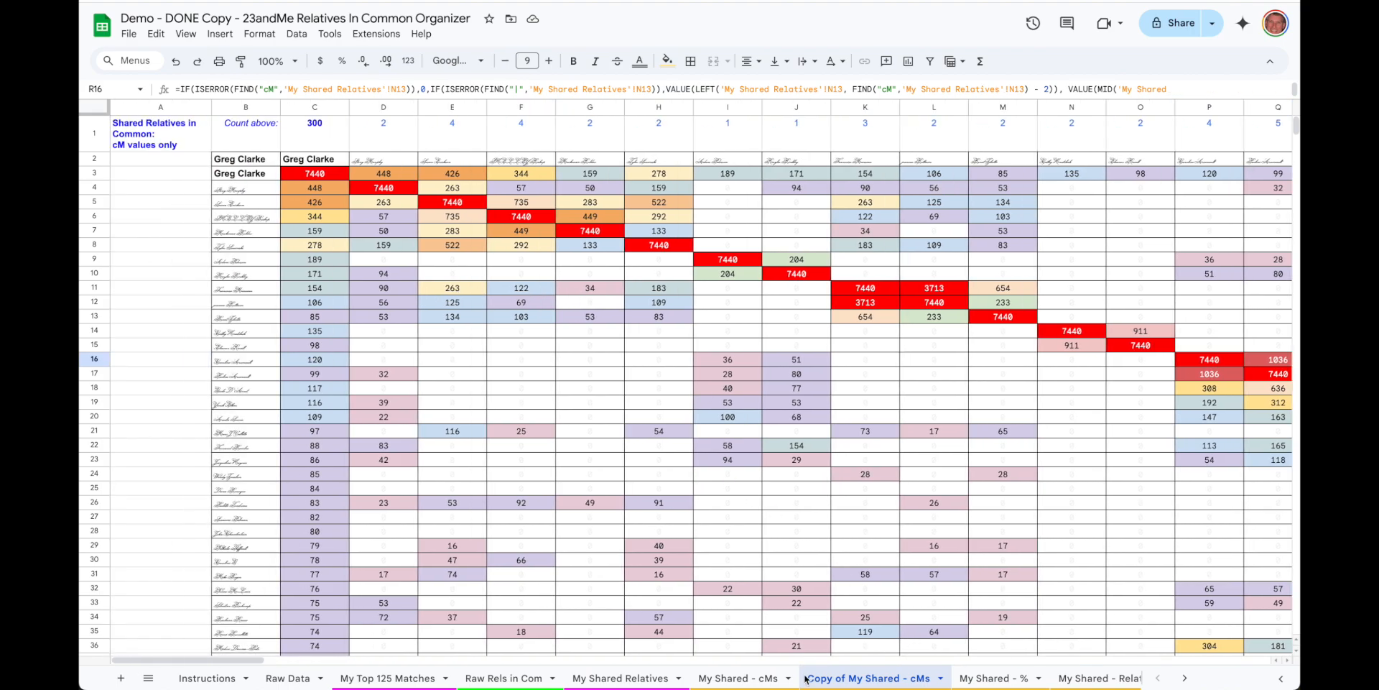
left_click(1091, 682)
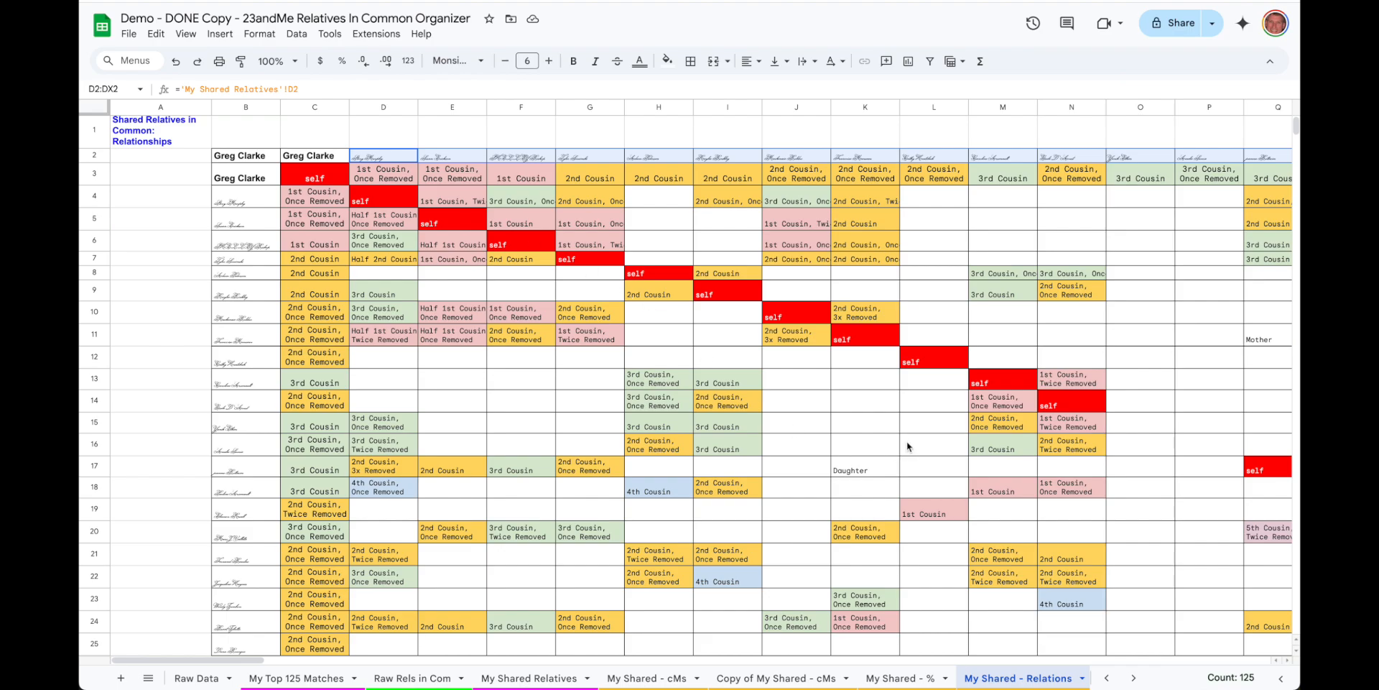
scroll(1103, 527, "right", 1)
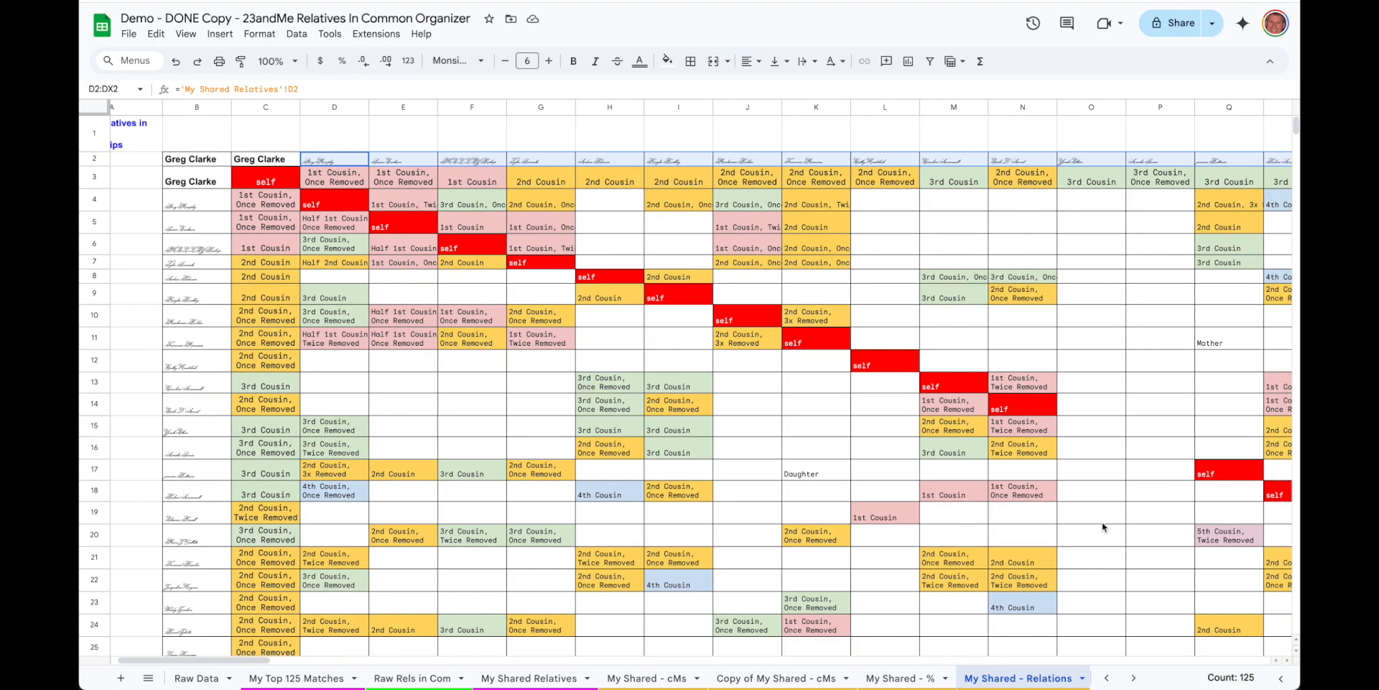
scroll(1103, 527, "left", 1)
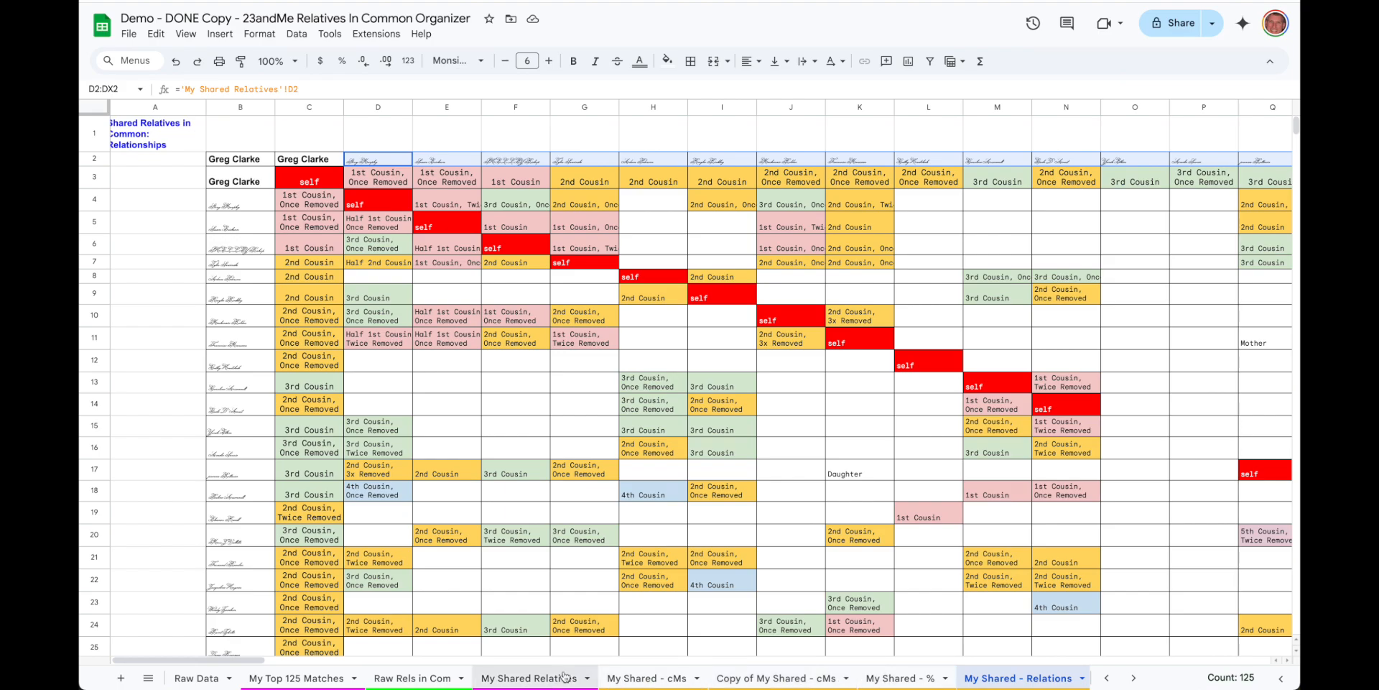
Step: View the Shared cMs + Macros sheet, and compare the original My Shared - cMs sheet with its rearranged copy
scroll(645, 673, "right", 5)
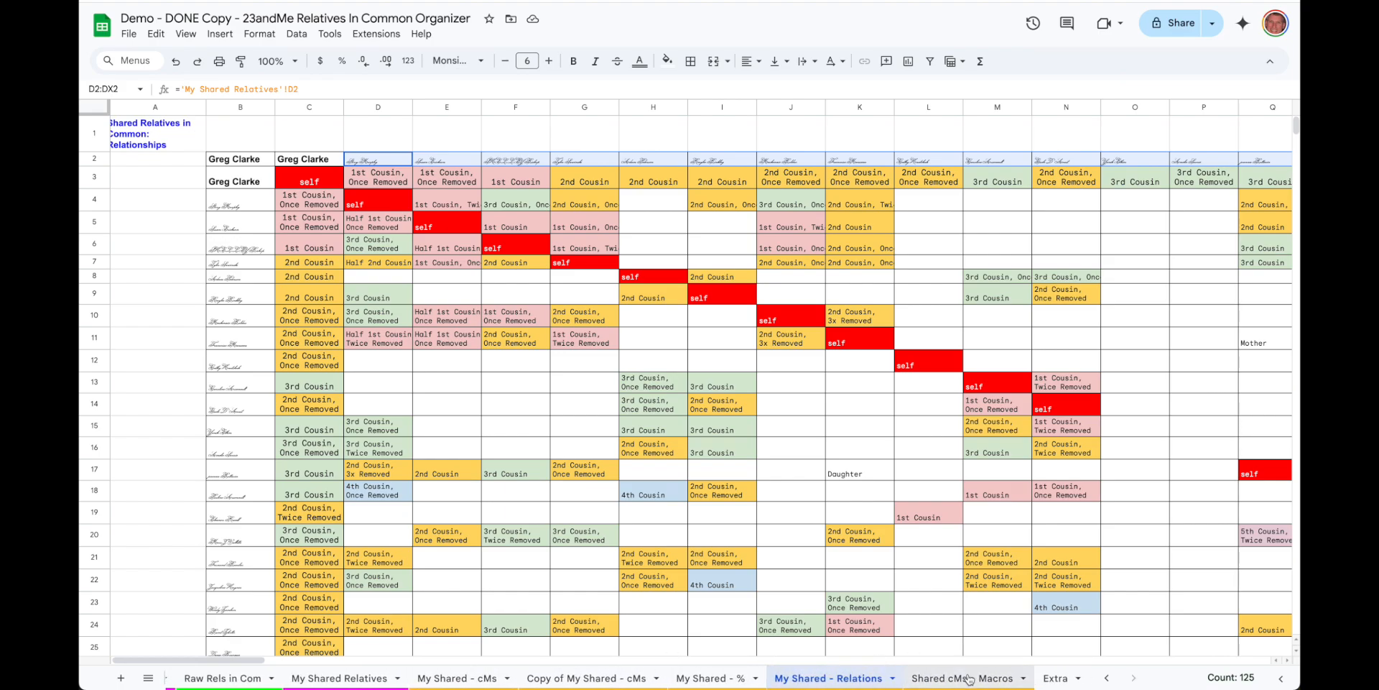
left_click(964, 678)
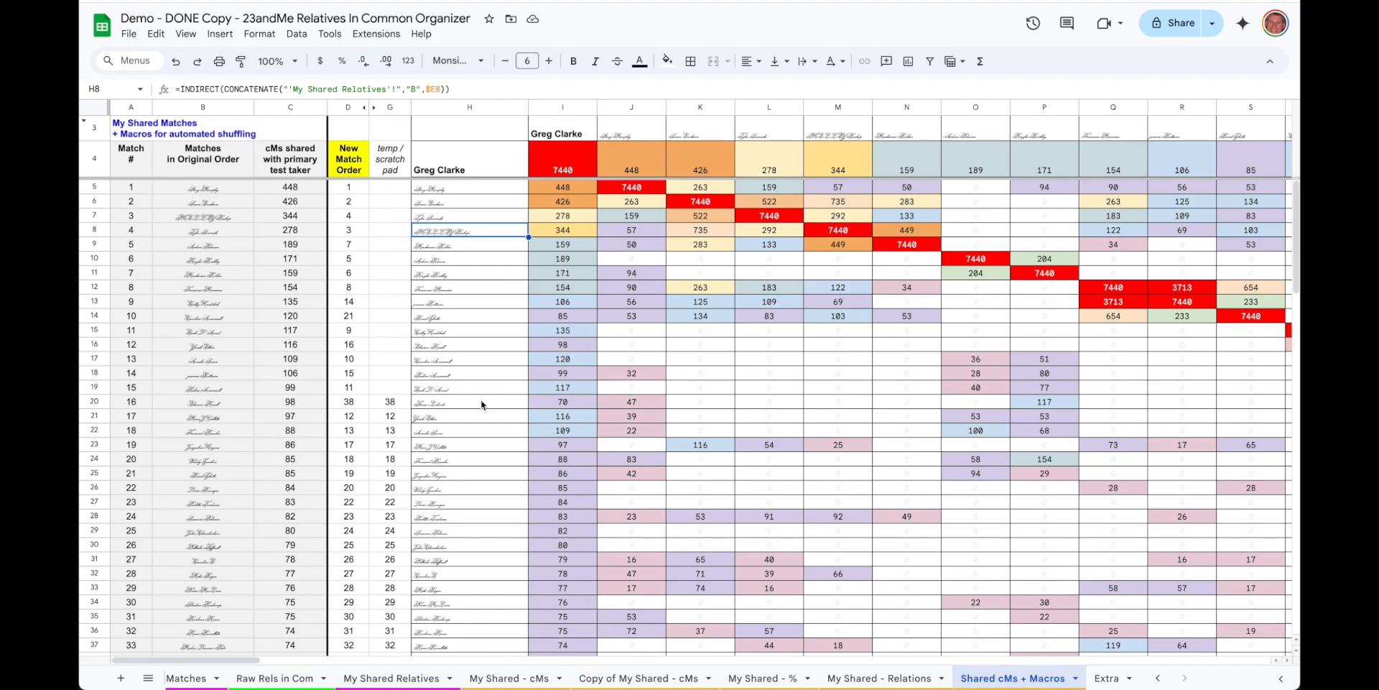
left_click(508, 683)
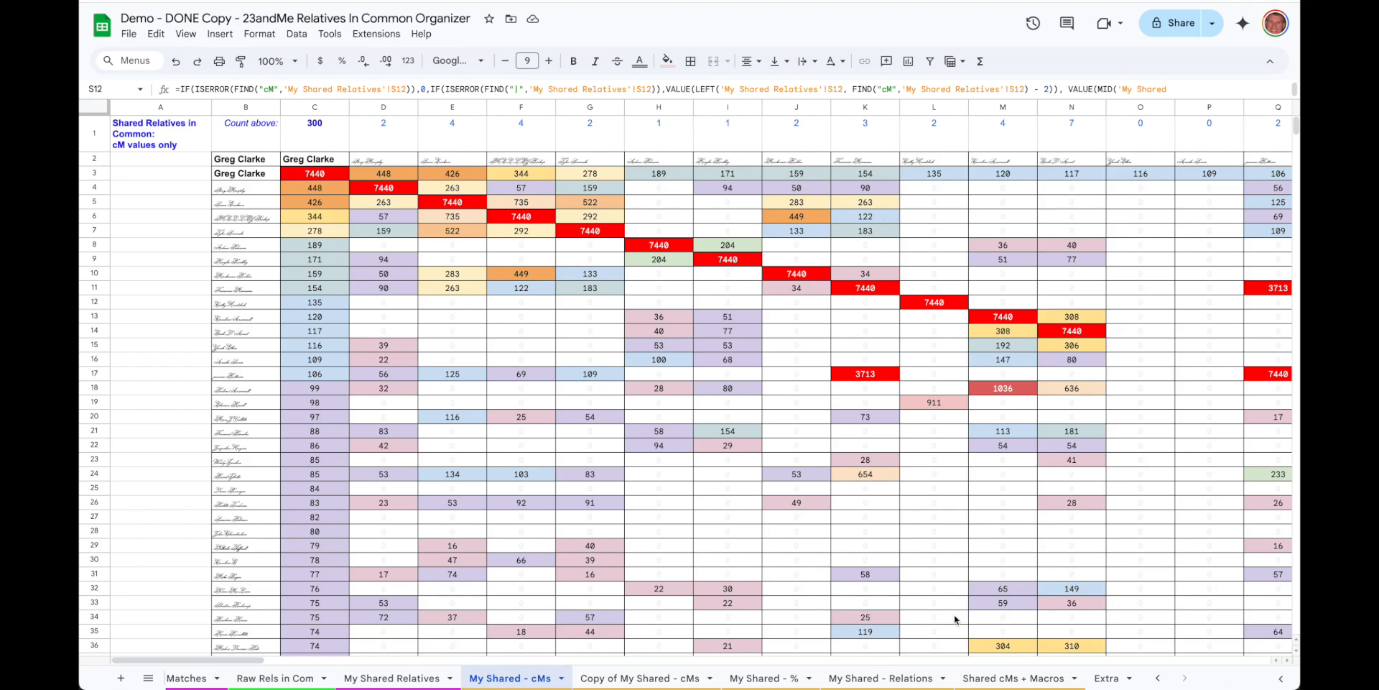
left_click(655, 678)
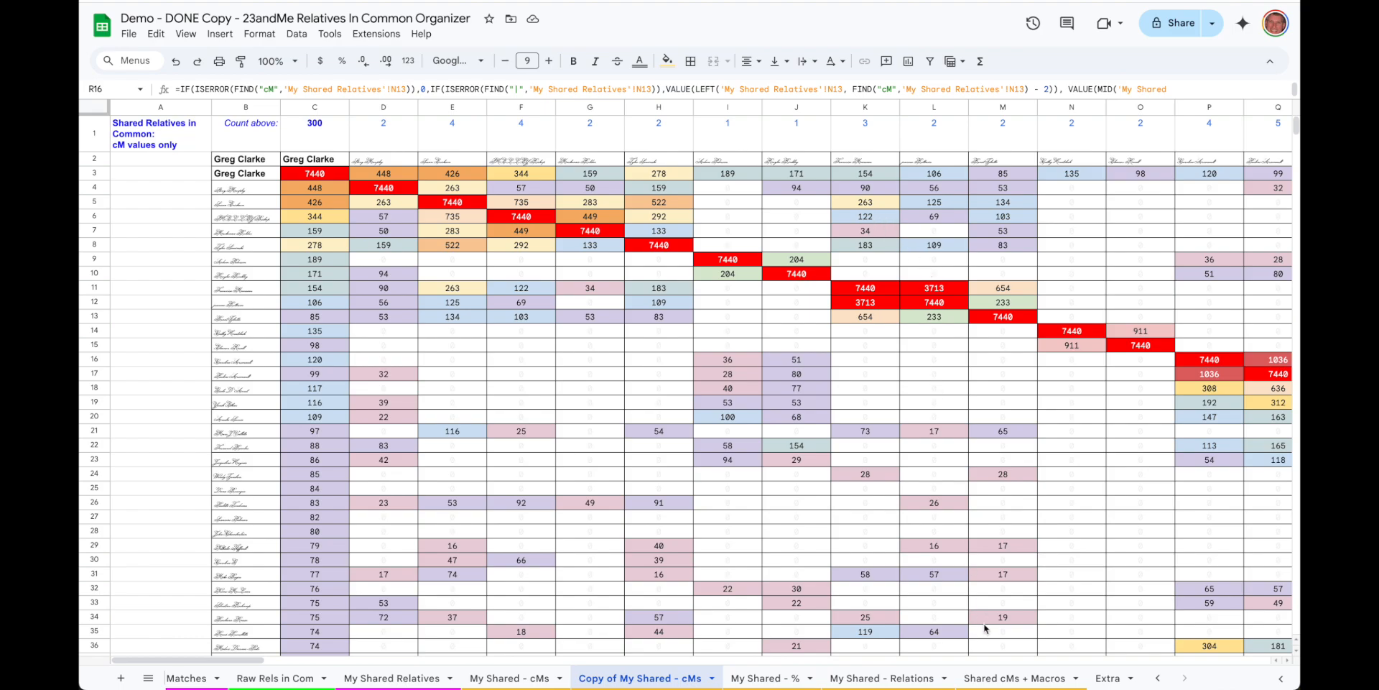
Step: Compare the clusters along the diagonal on Shared cMs + Macros with those on Copy of My Shared - cMs
left_click(1015, 679)
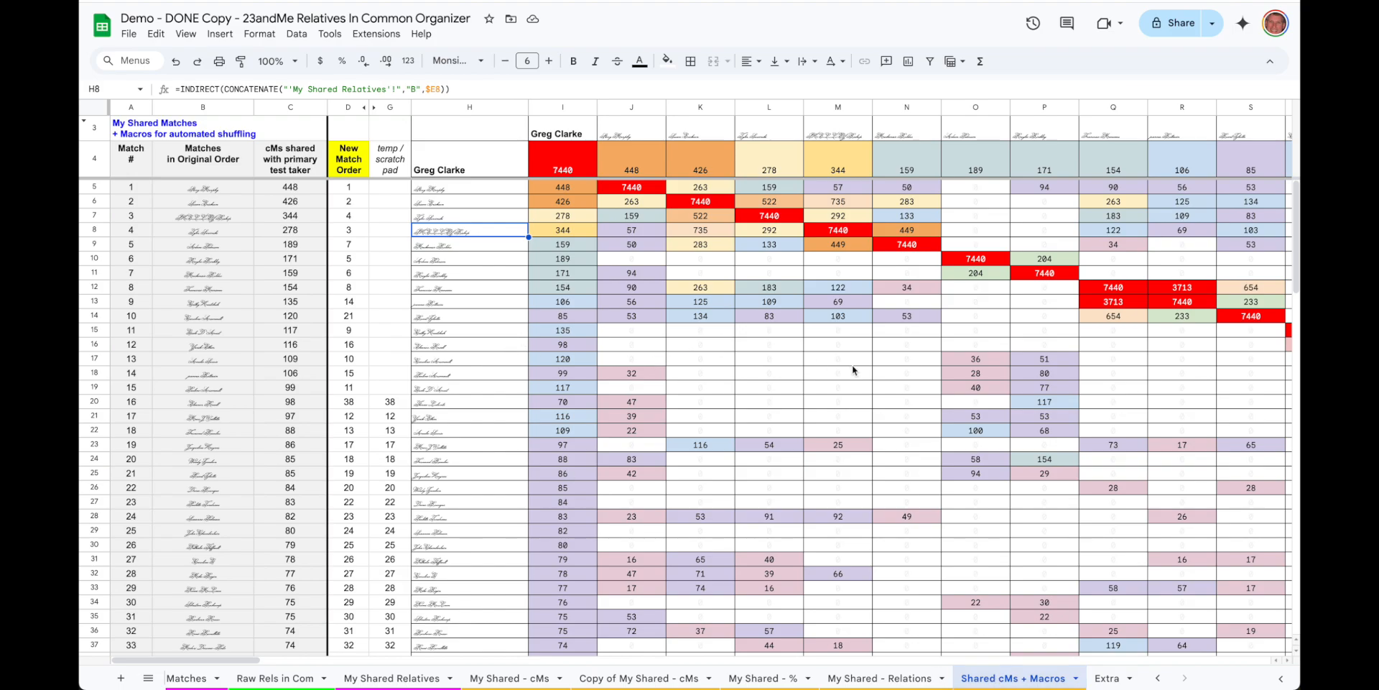
scroll(817, 370, "right", 5)
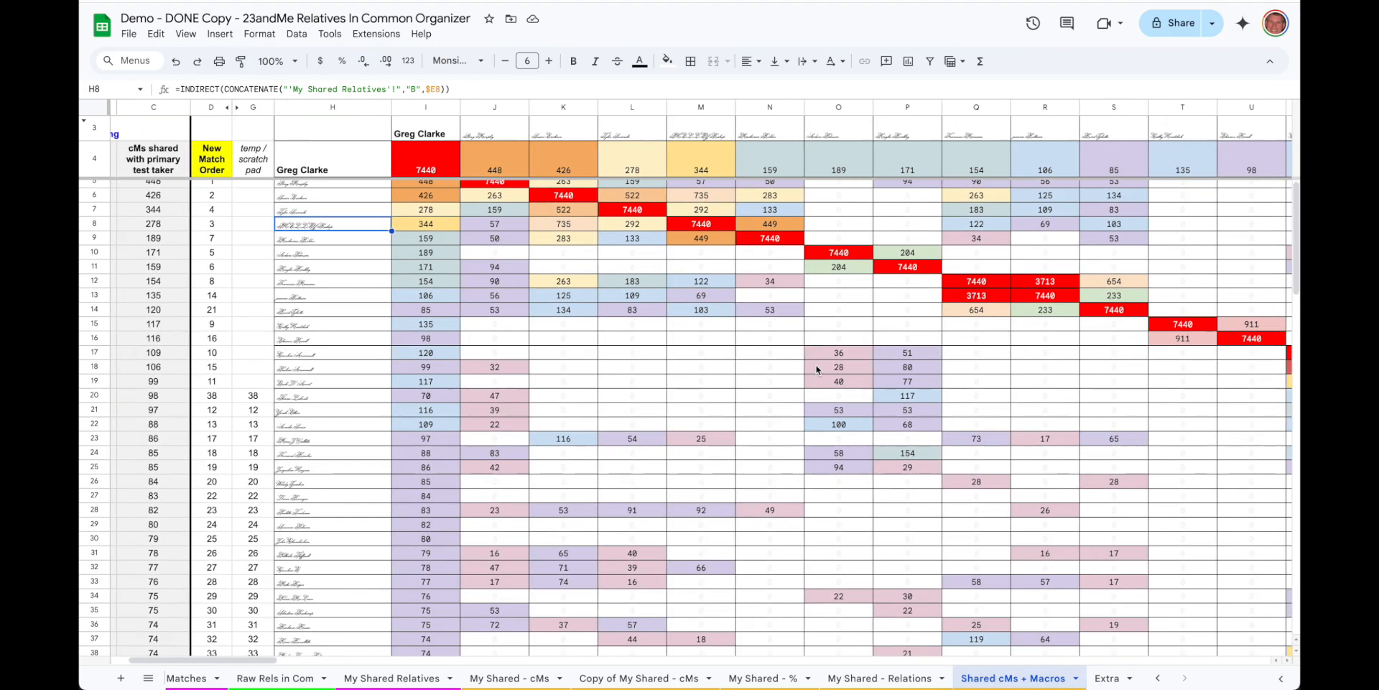
scroll(817, 370, "right", 4)
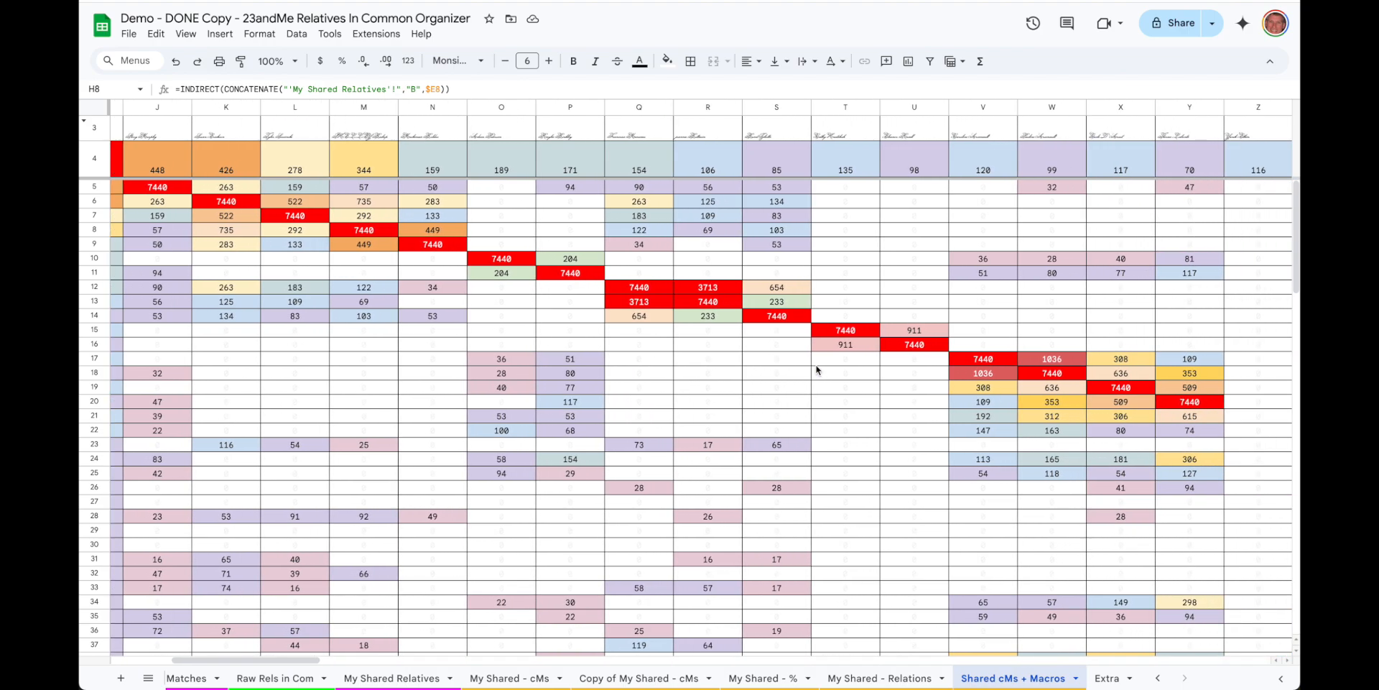
scroll(817, 370, "left", 3)
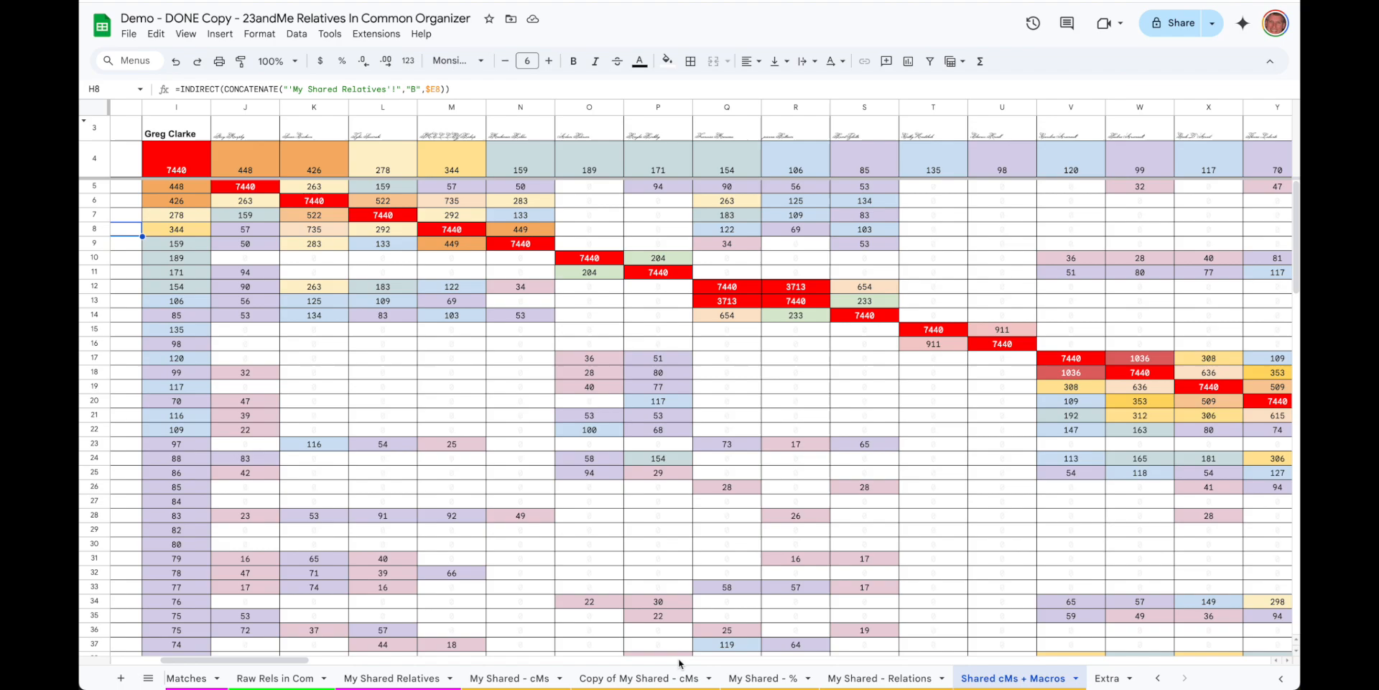
left_click(639, 678)
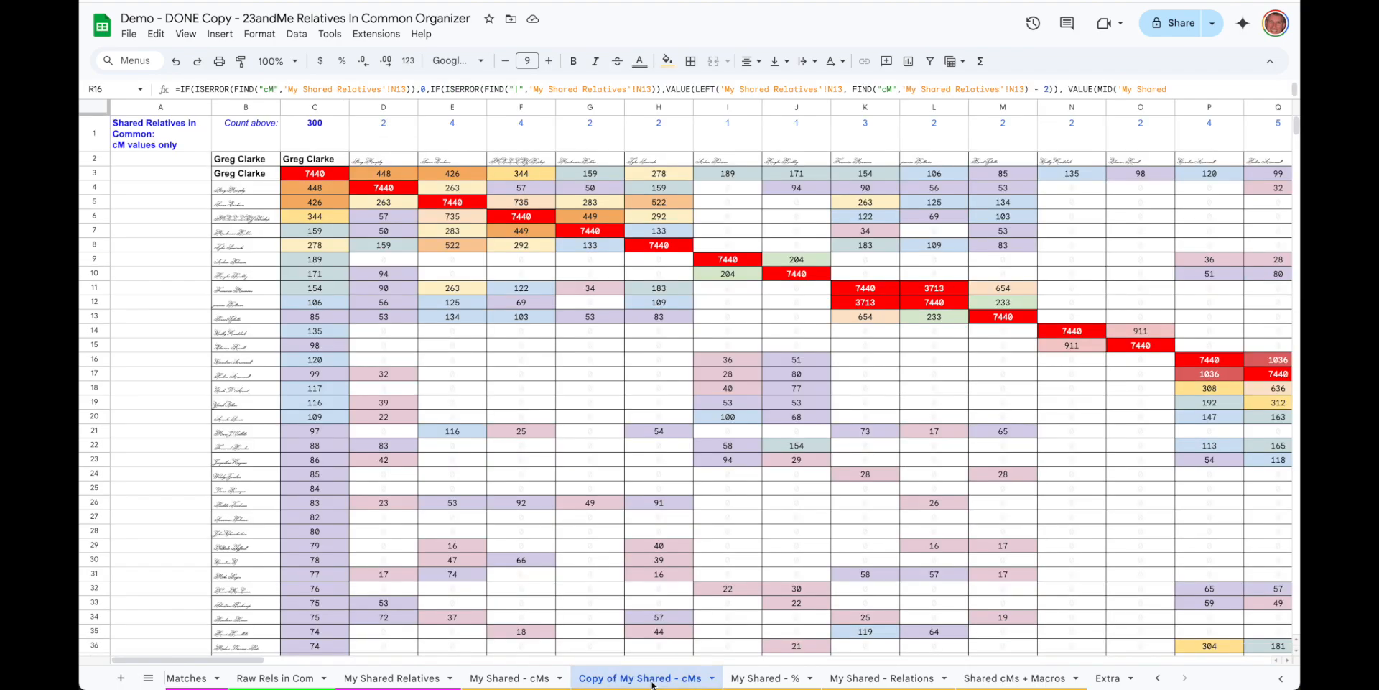
left_click(1047, 678)
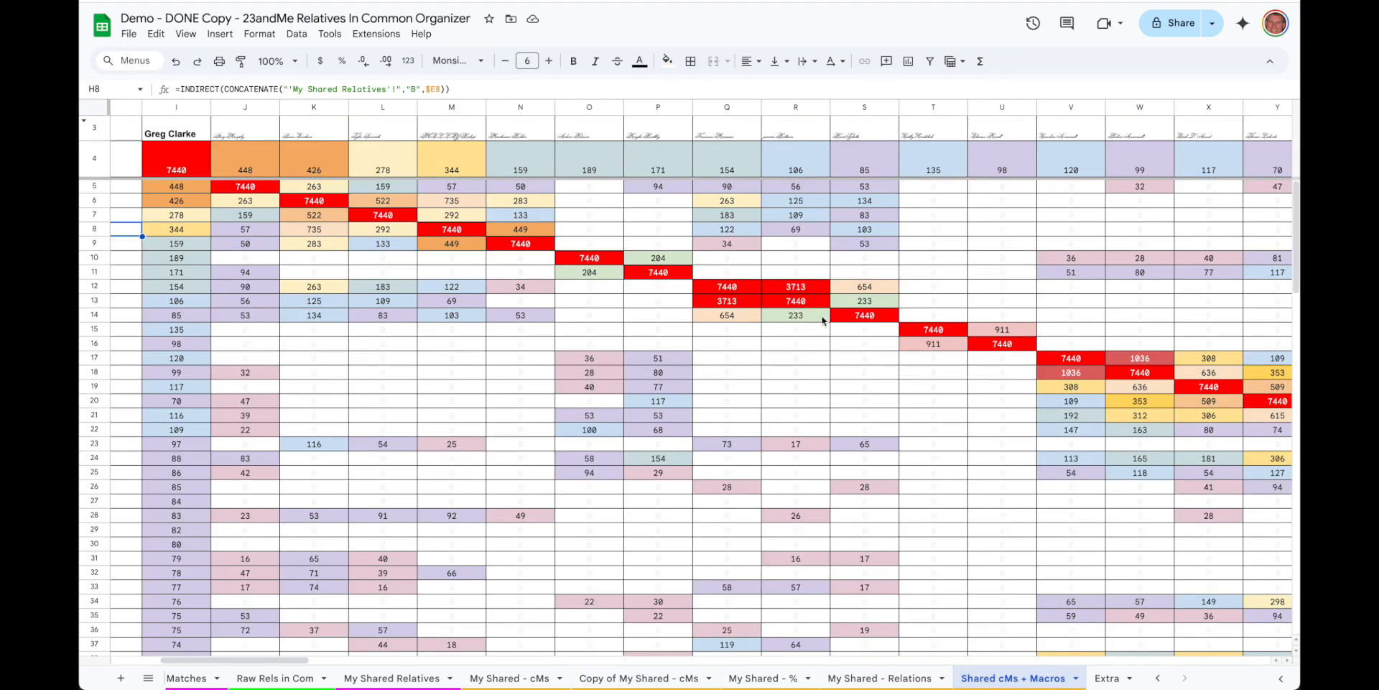
scroll(855, 336, "left", 1)
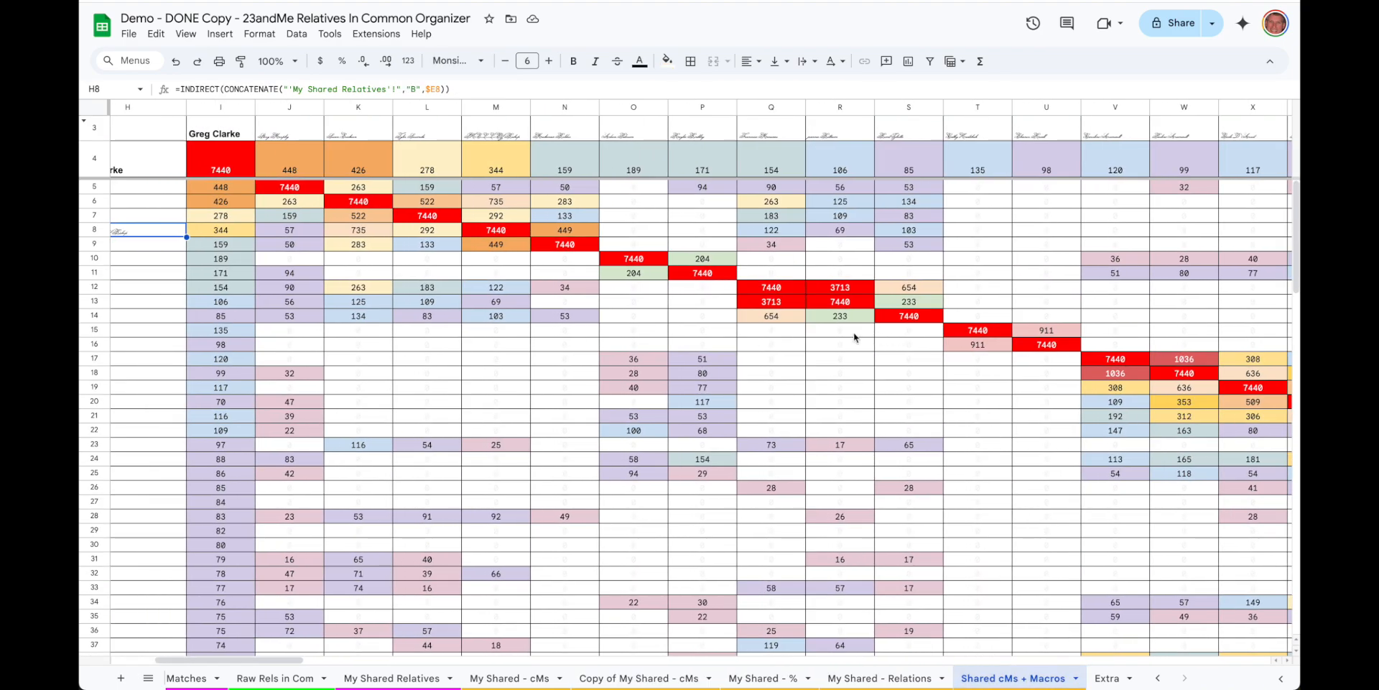
scroll(714, 342, "left", 5)
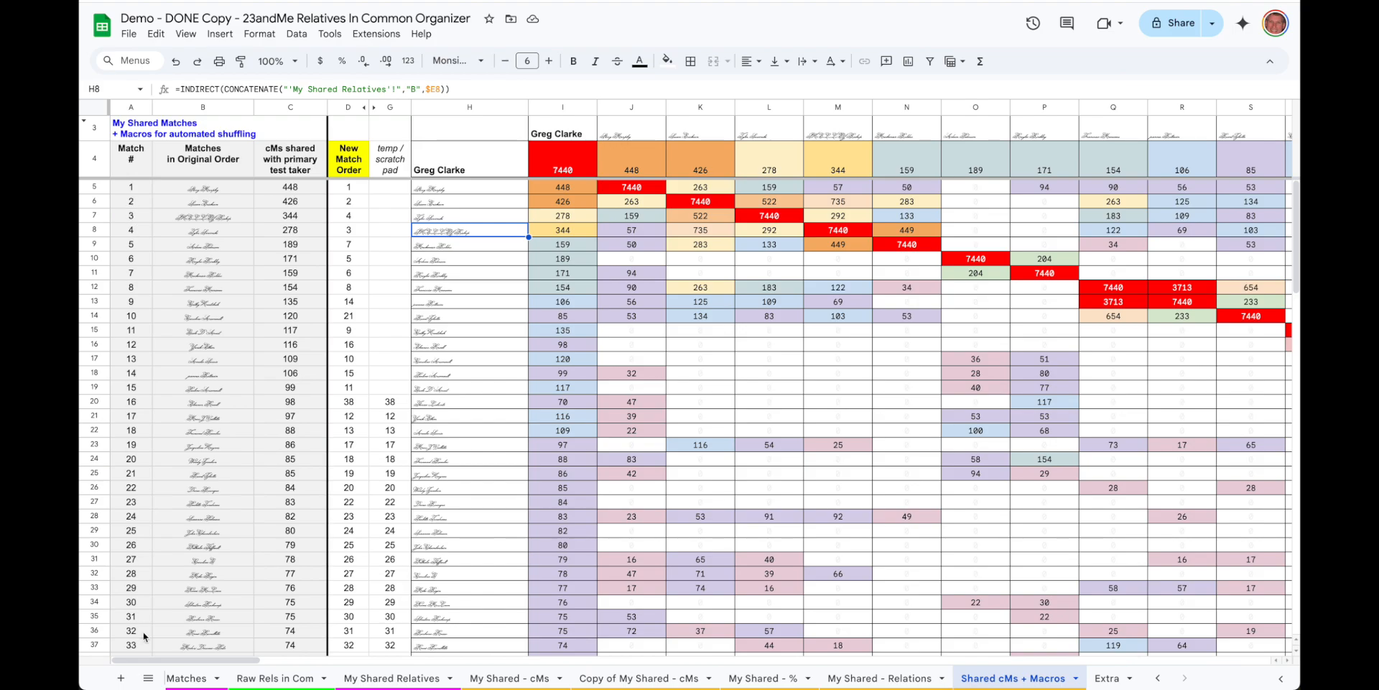
Step: Clear the temp / scratch pad values in G20:G42 on the Shared cMs + Macros sheet
scroll(147, 621, "down", 2)
scroll(148, 620, "up", 2)
left_click(391, 404)
key("super+shift+Down")
key("Delete")
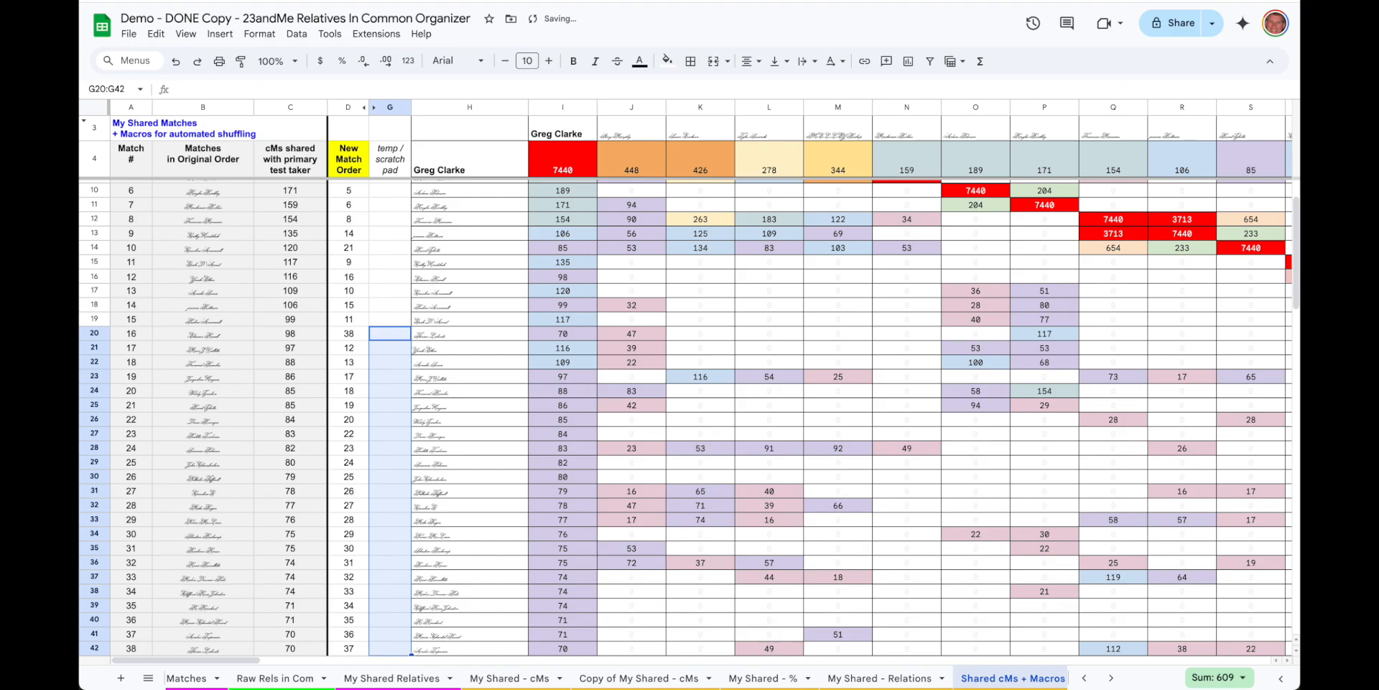
Step: Reset the New Match Order by copying the match numbers in A5:A129 into column D from D5
scroll(377, 349, "up", 2)
left_click(131, 188)
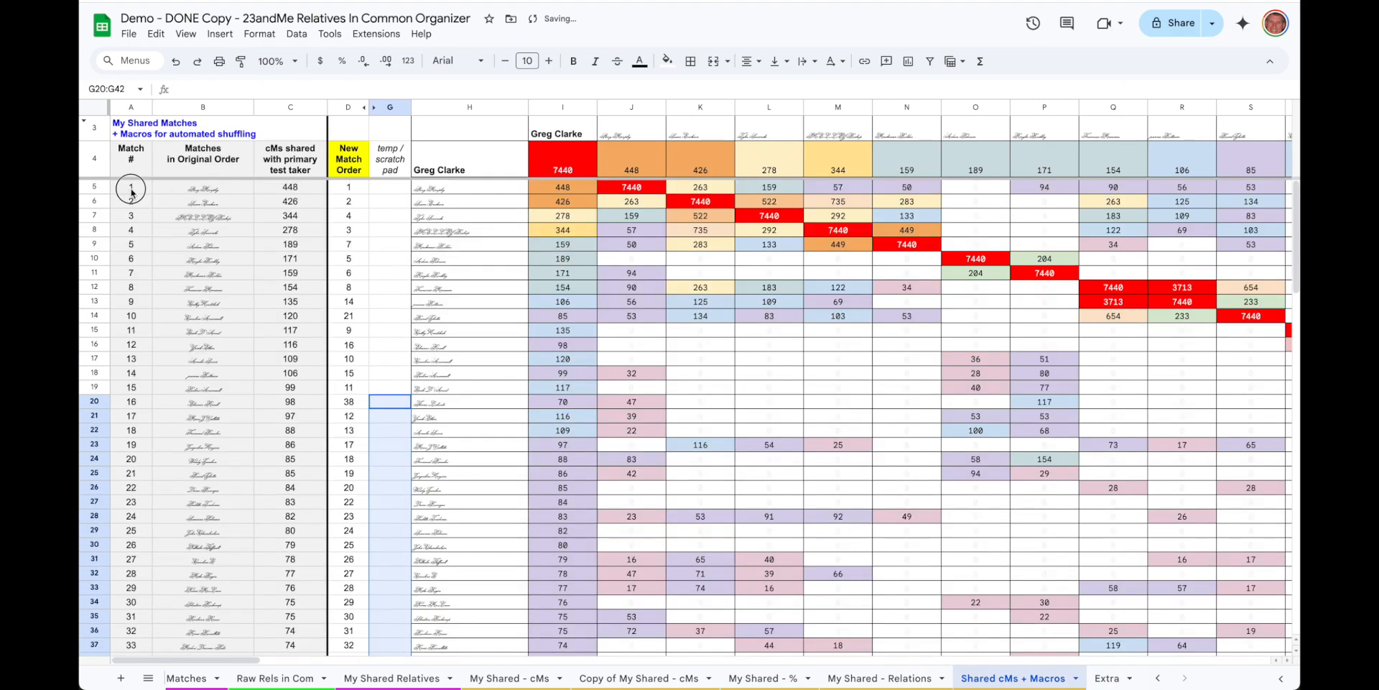
key("super+shift+Down")
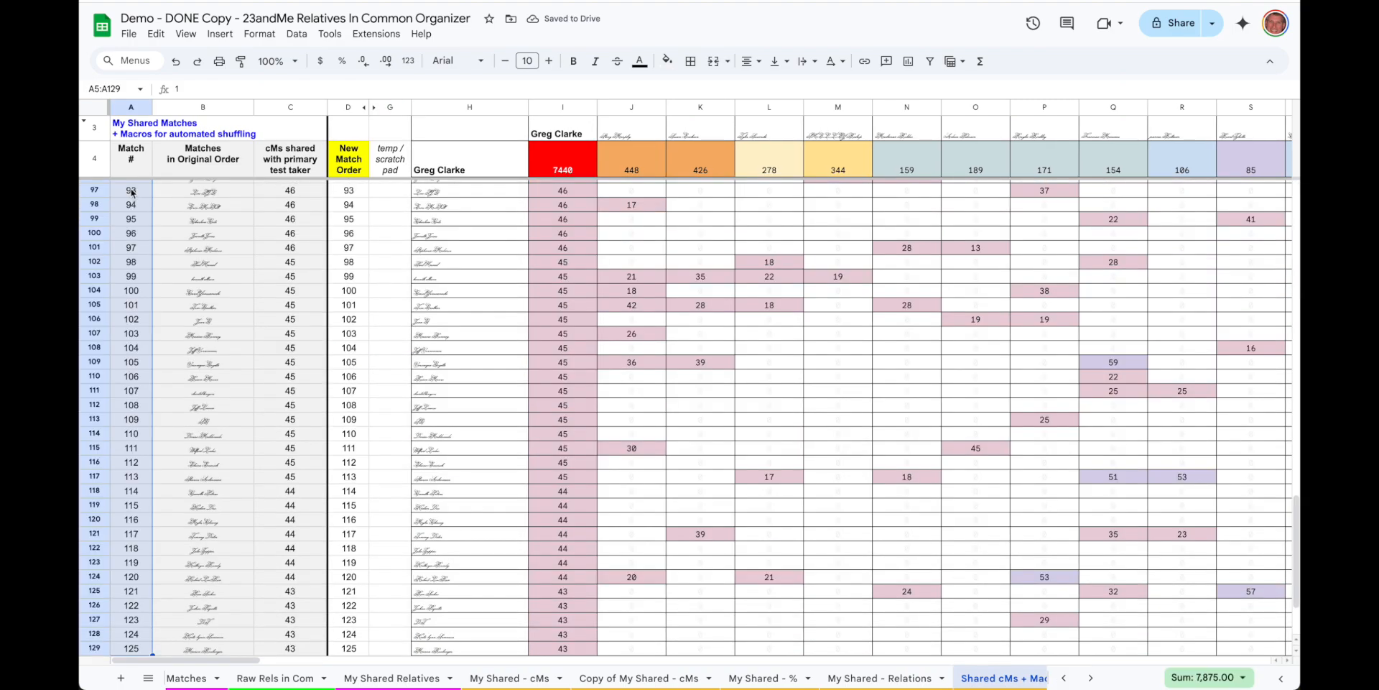
key("super+c")
key("super+Up")
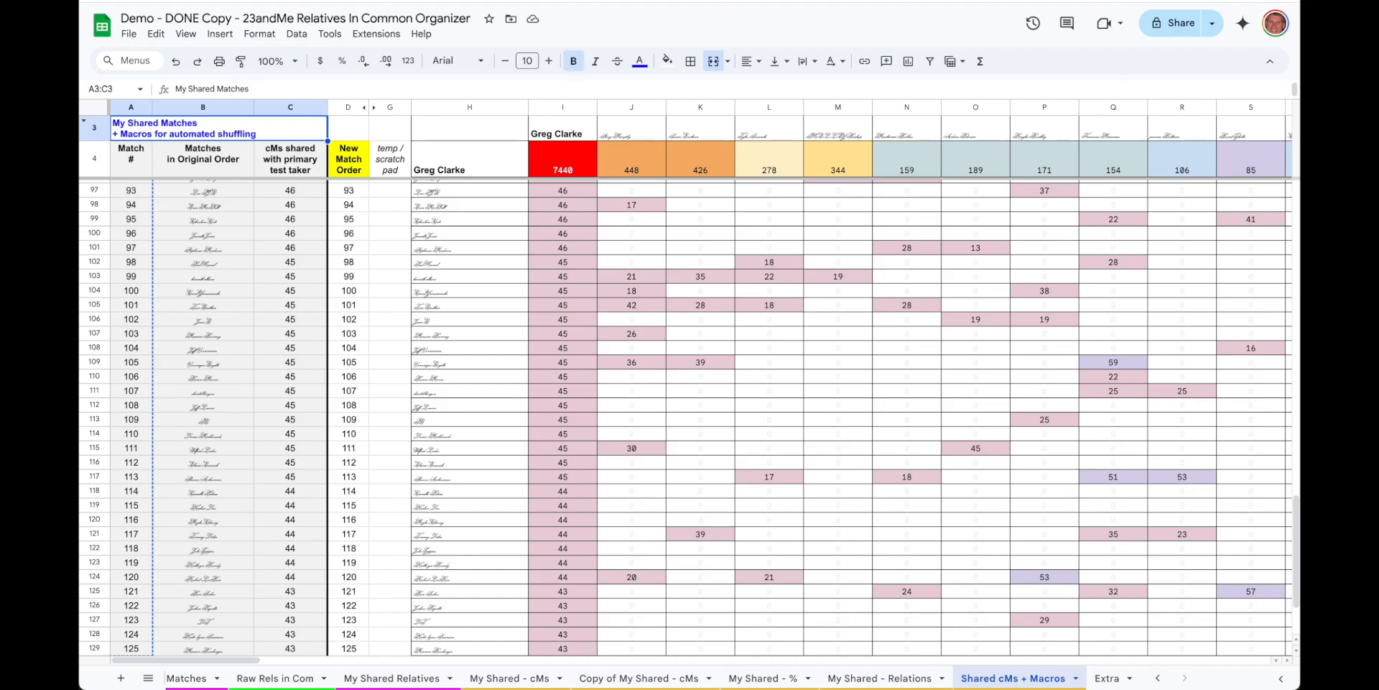
key("Down")
key("Down")
left_click(351, 185)
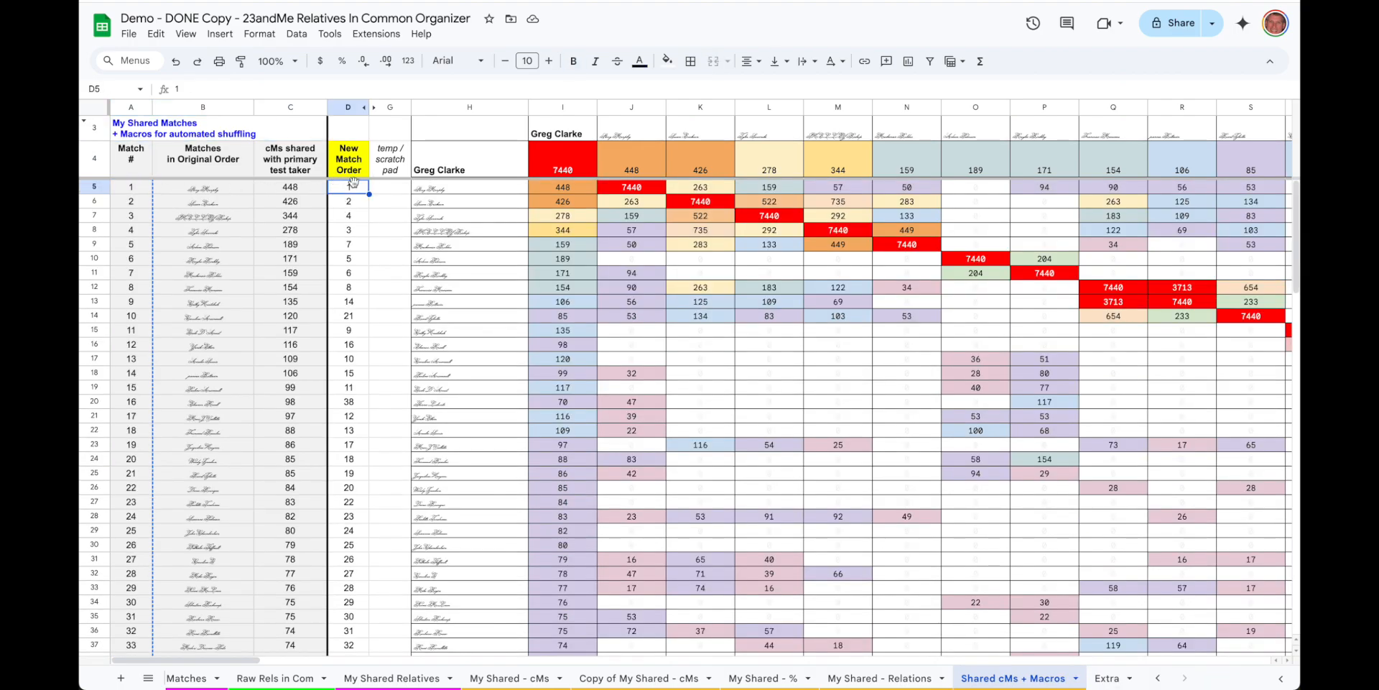
key("super+v")
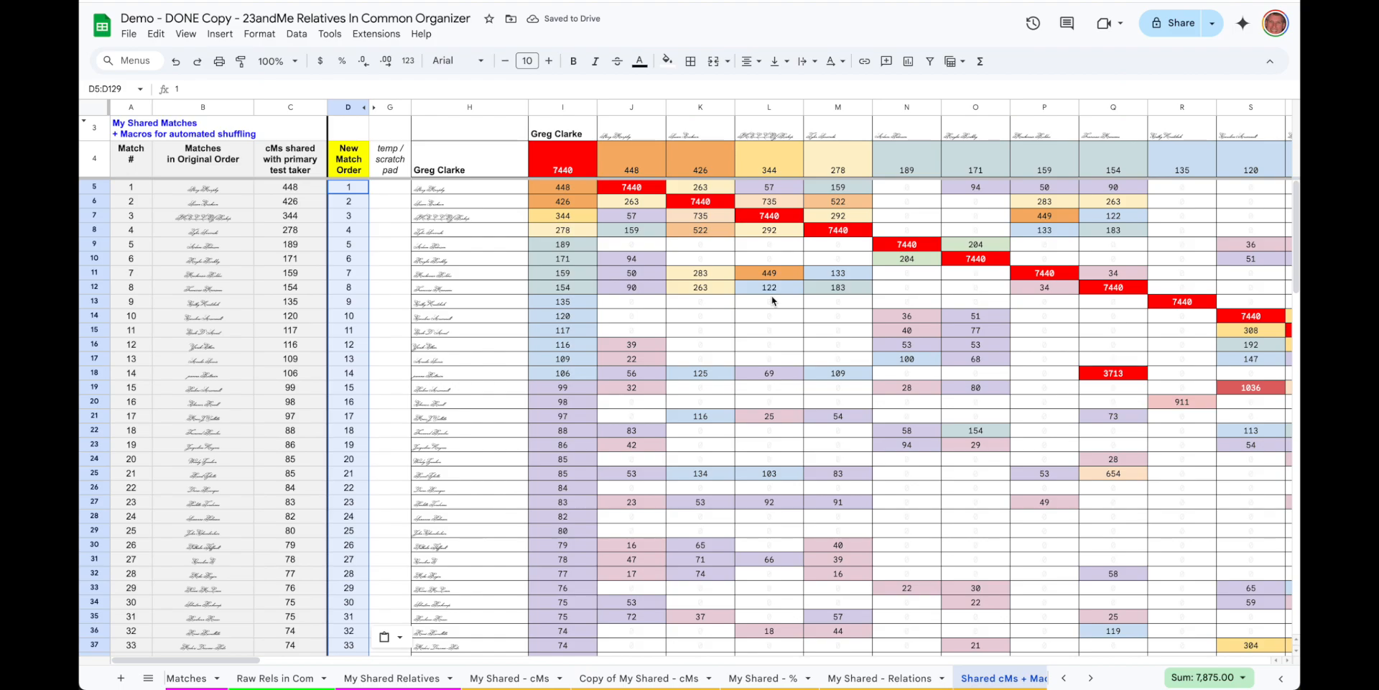
Step: Check the reordered matrix on Shared cMs + Macros and return to the Copy of My Shared - cMs sheet
scroll(799, 306, "right", 10)
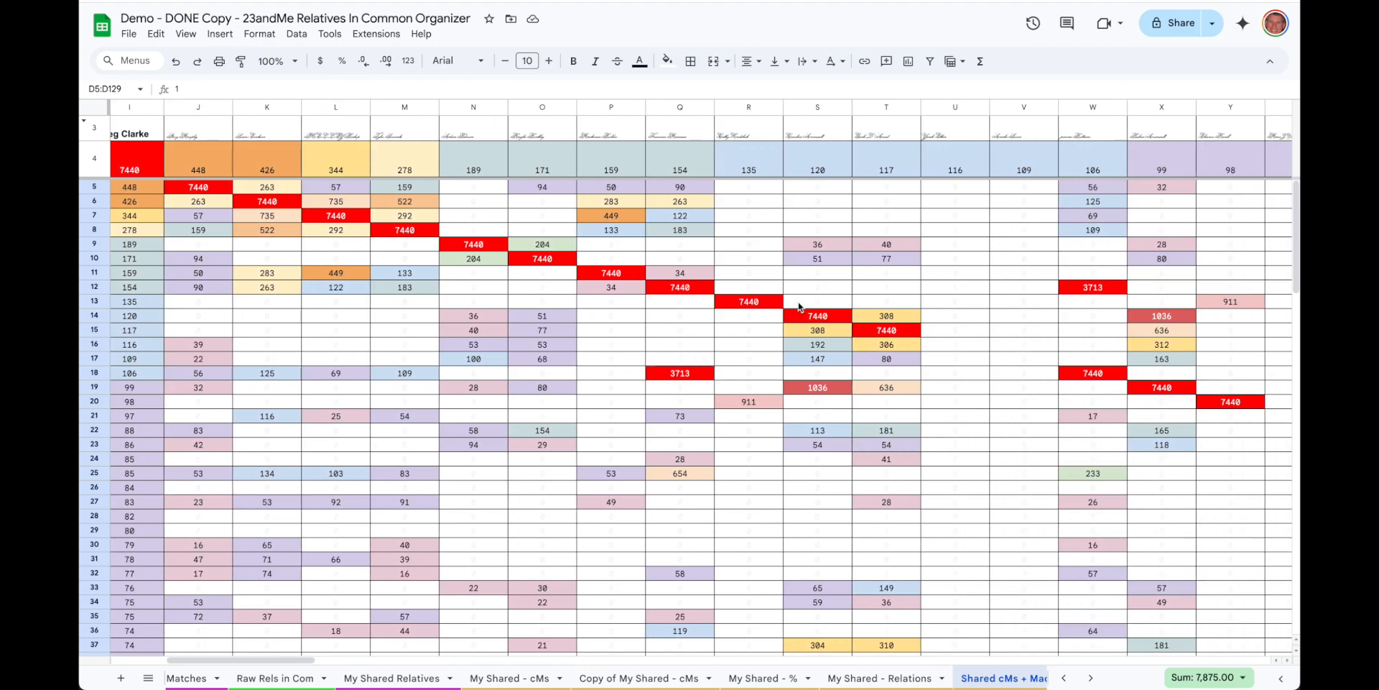
scroll(800, 306, "left", 10)
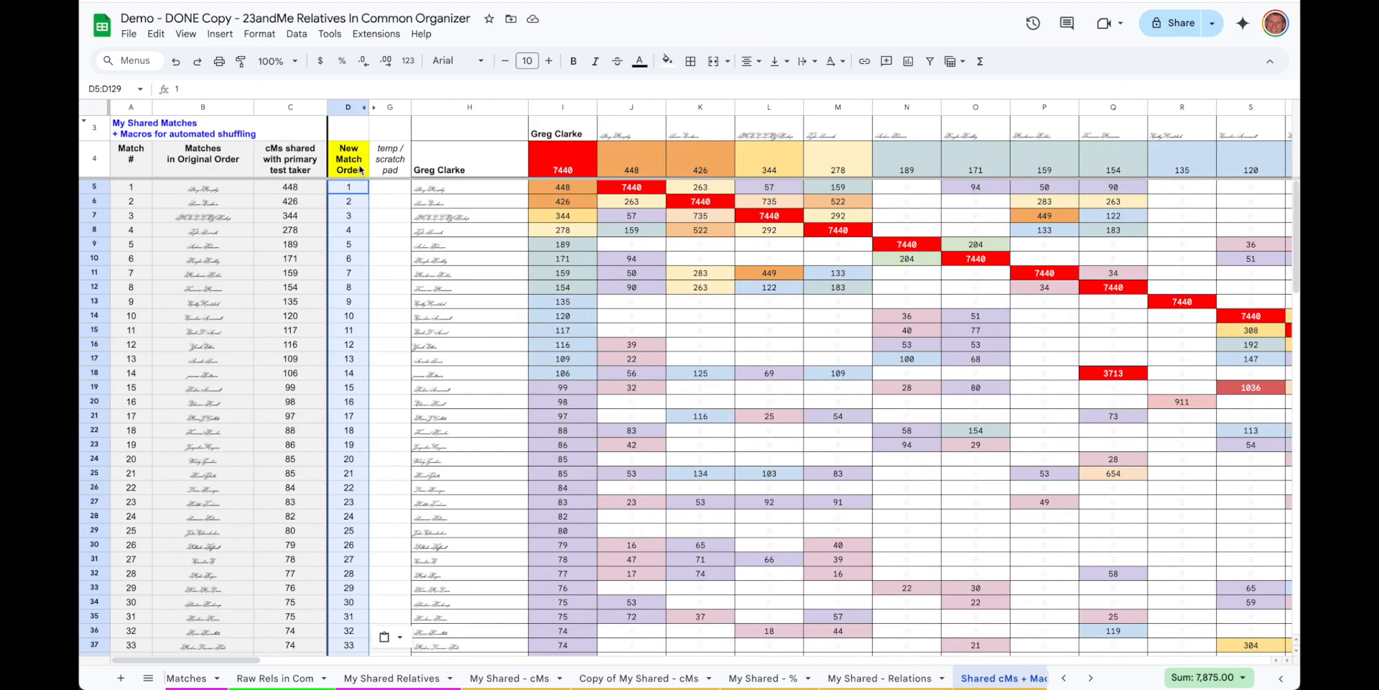
key("Down")
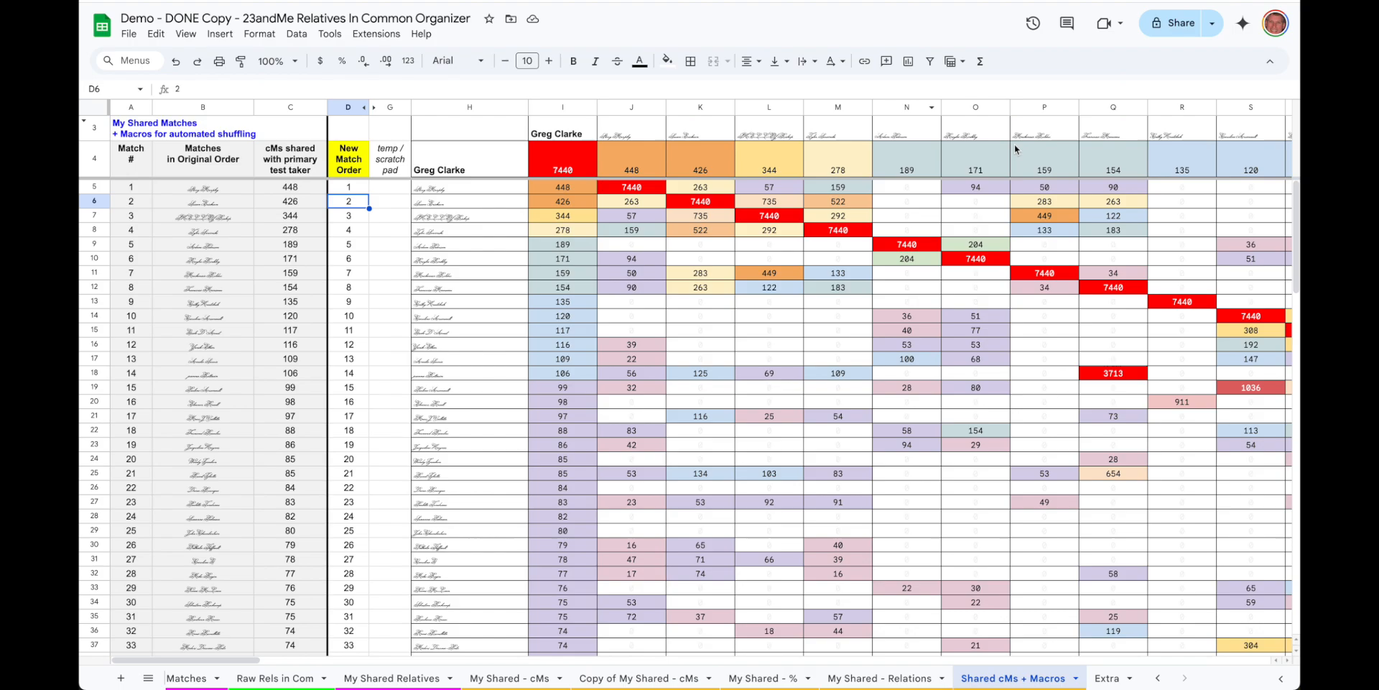
left_click(624, 681)
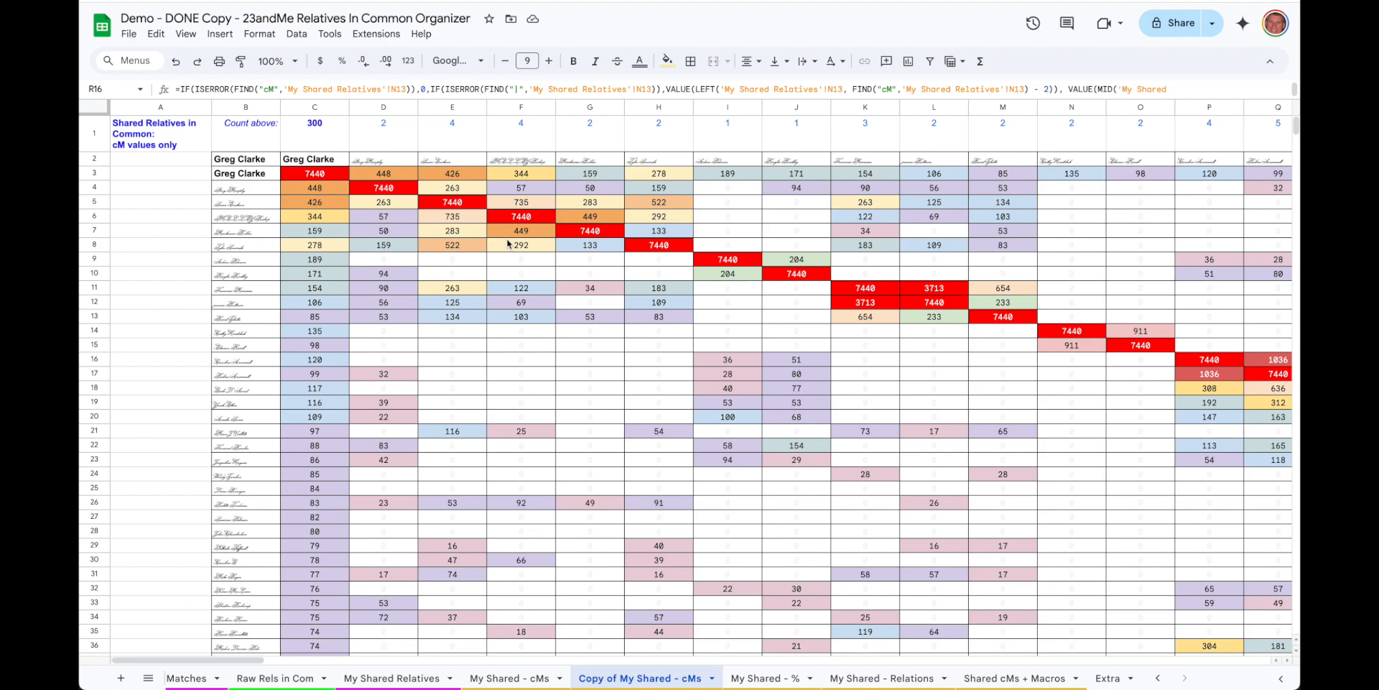
Step: Compare the second cluster on Copy of My Shared - cMs with Shared cMs + Macros and locate match 7's New Match Order cell
left_click(728, 279)
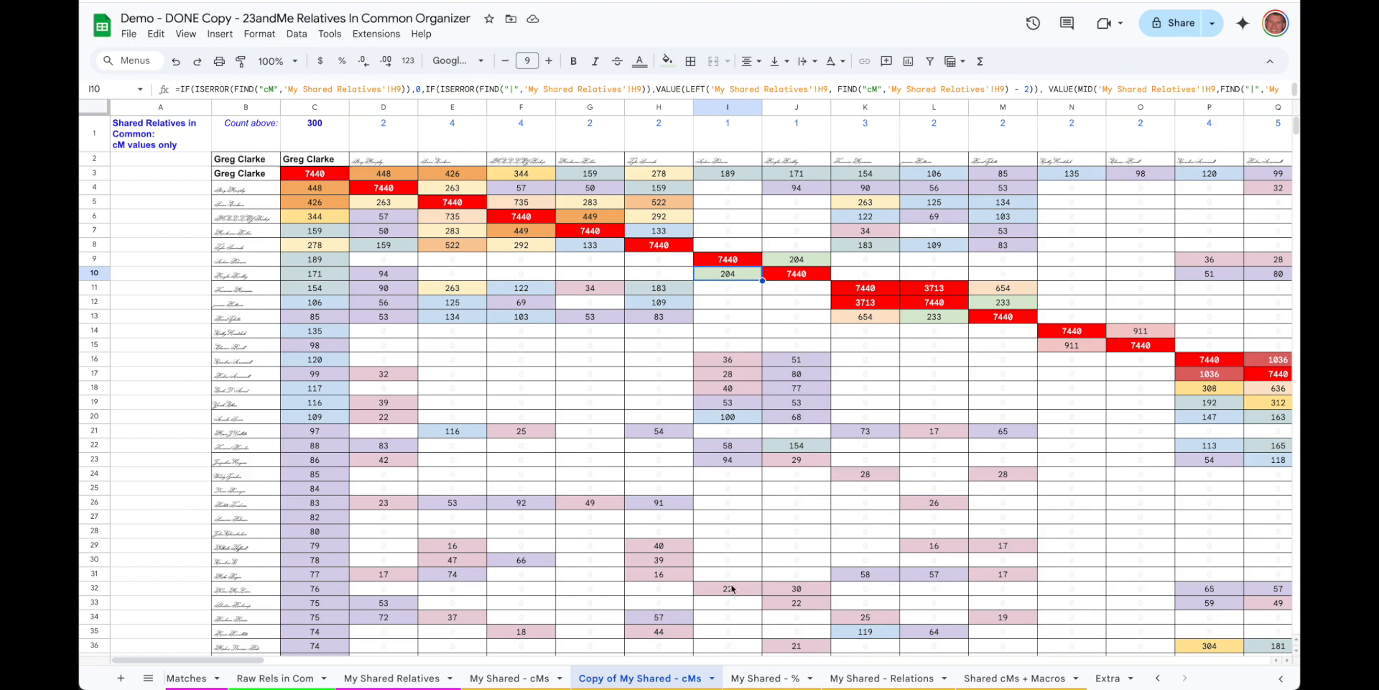
left_click(1042, 681)
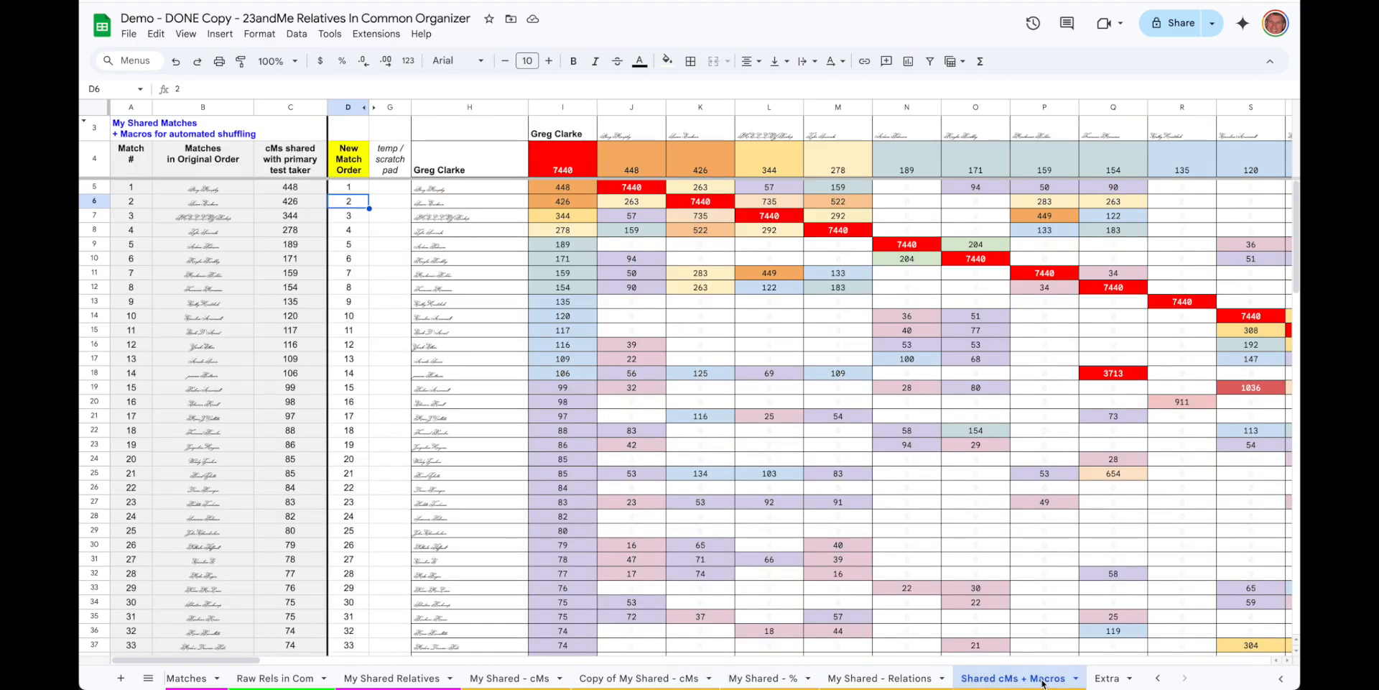
left_click(769, 278)
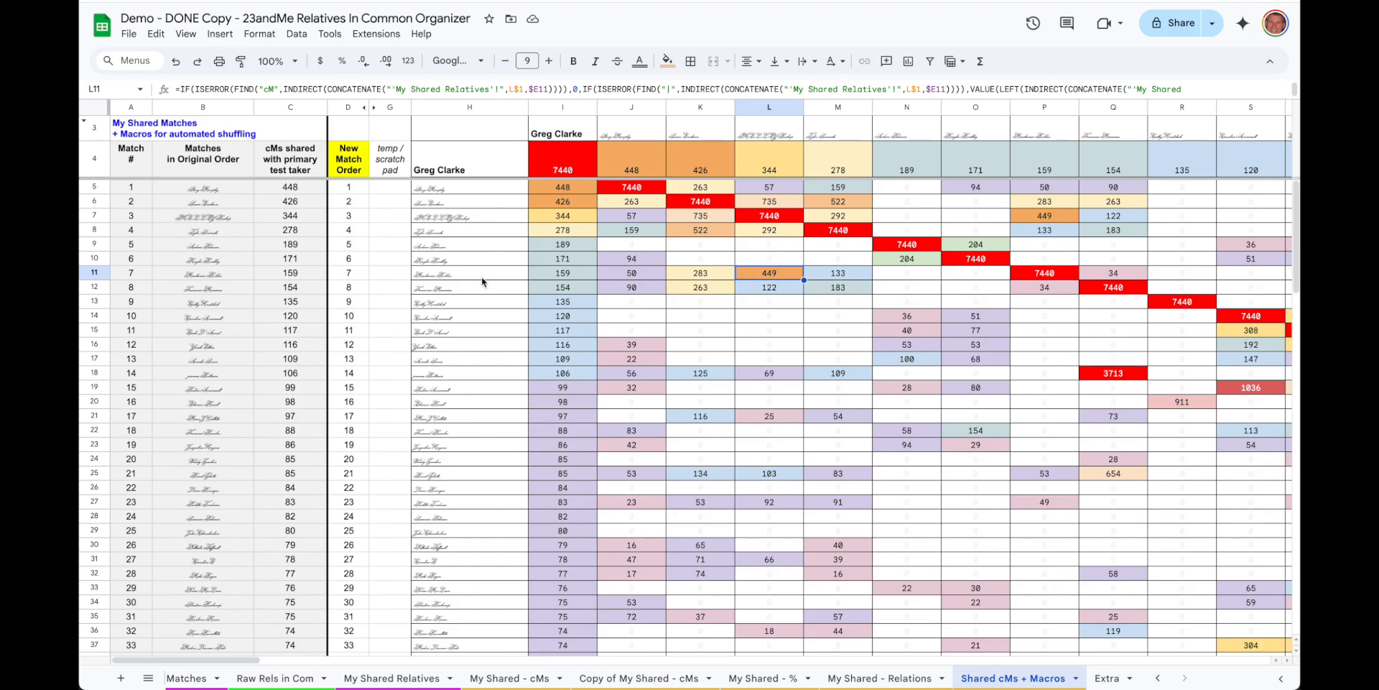
left_click(357, 274)
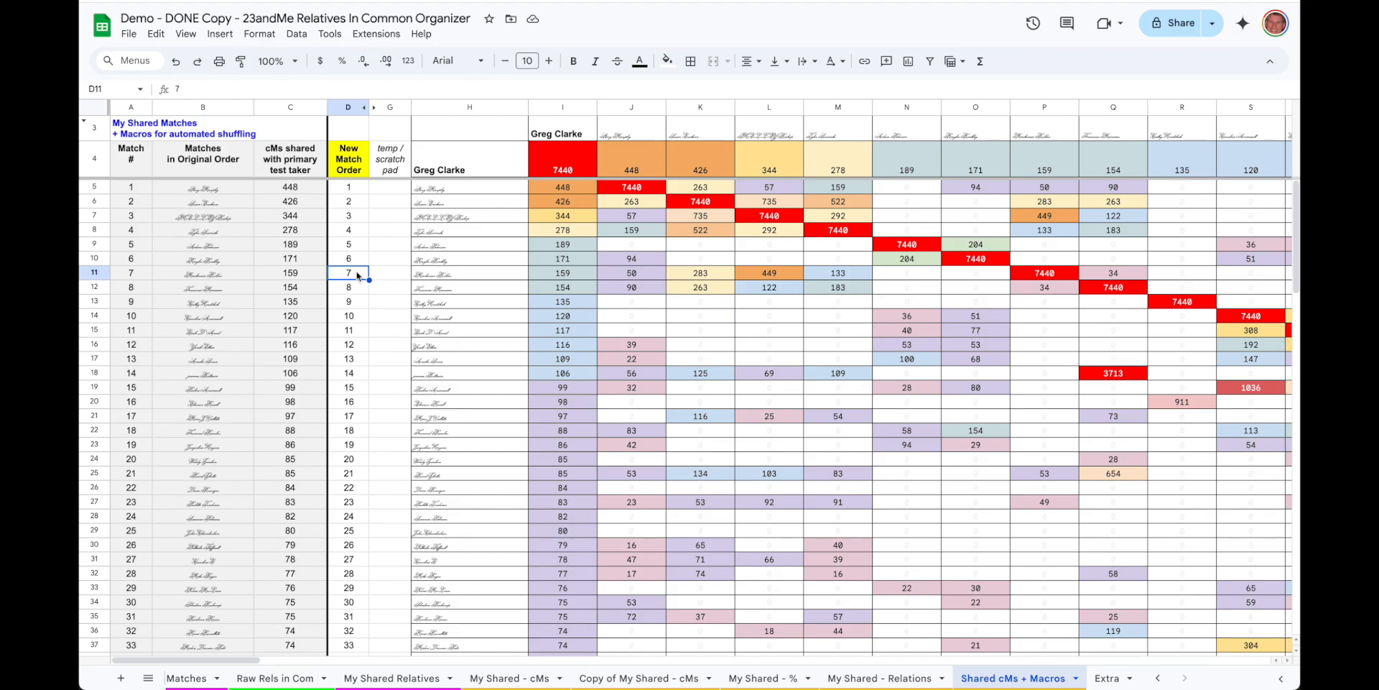
Step: Examine the New Match Order entries for matches 1 to 7 in column D
key("Up")
key("Up")
key("Up")
key("Up")
key("Up")
key("Up")
key("Down")
key("Down")
key("Down")
key("Down")
key("Down")
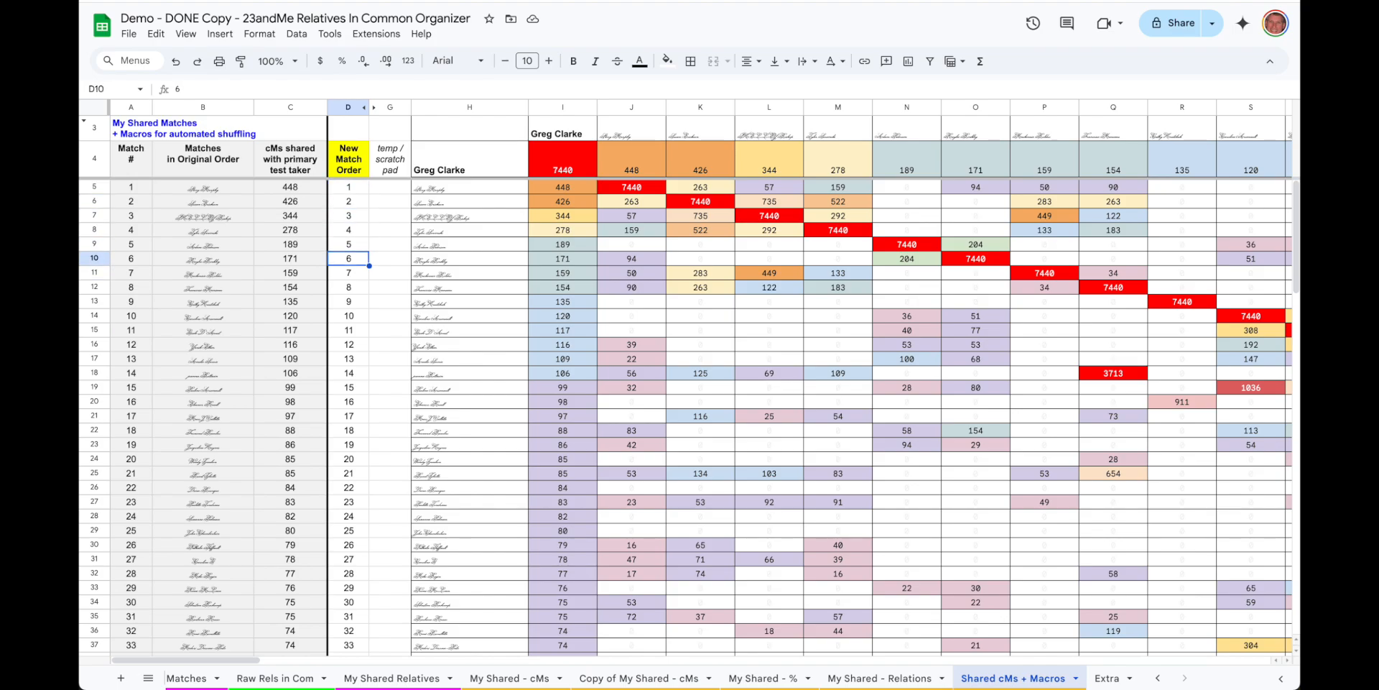
key("Down")
key("Up")
key("Up")
key("Up")
key("Up")
key("Up")
key("Up")
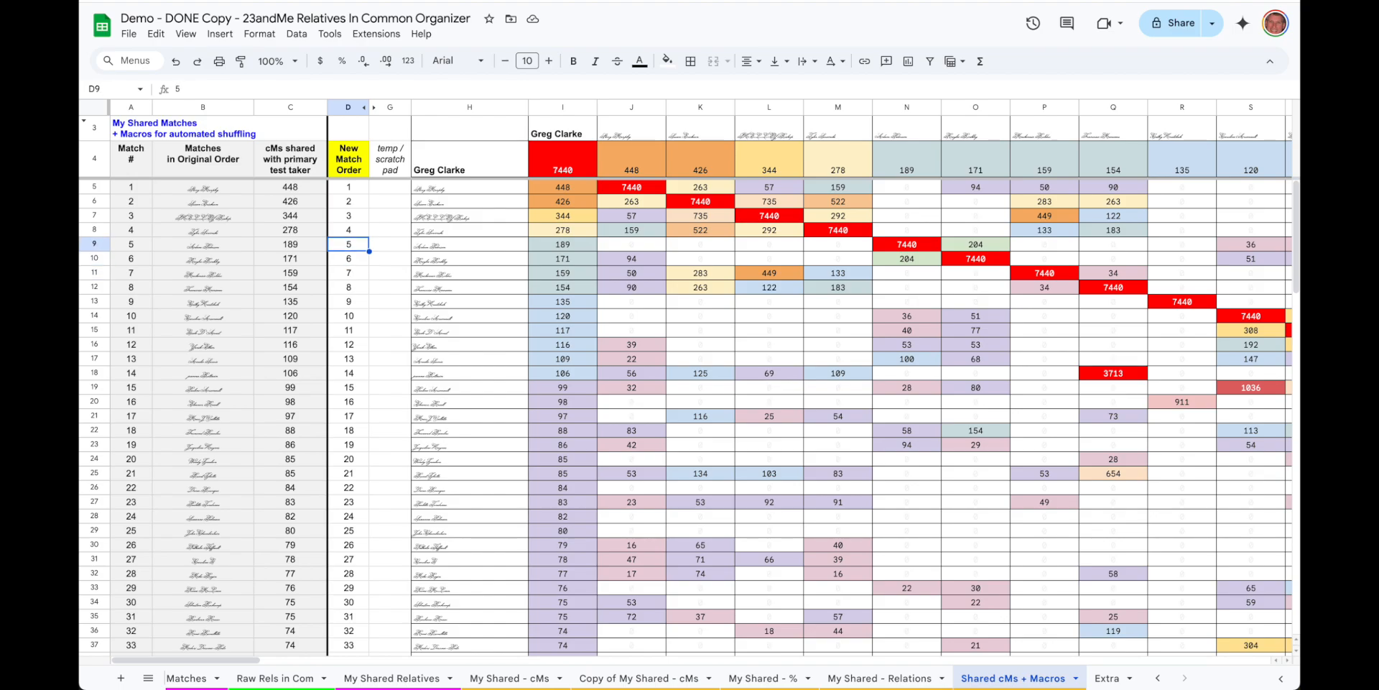
key("Down")
key("Down")
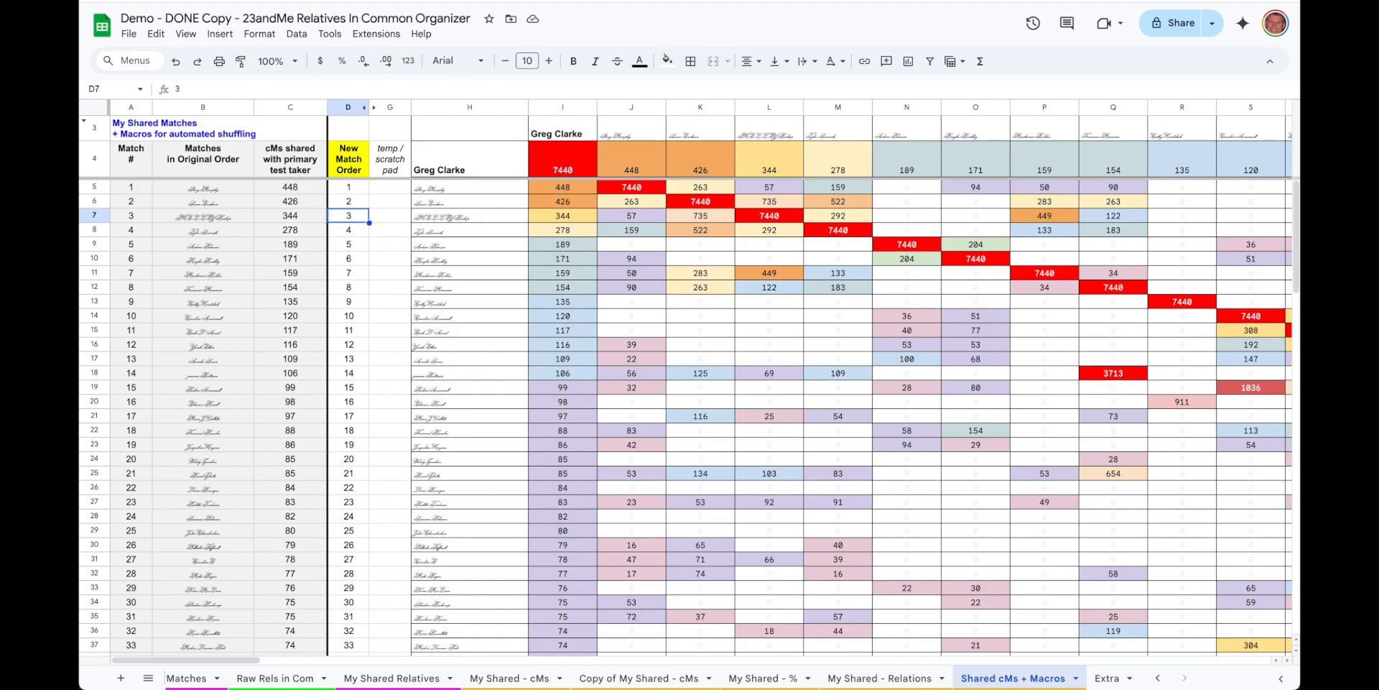
key("Down")
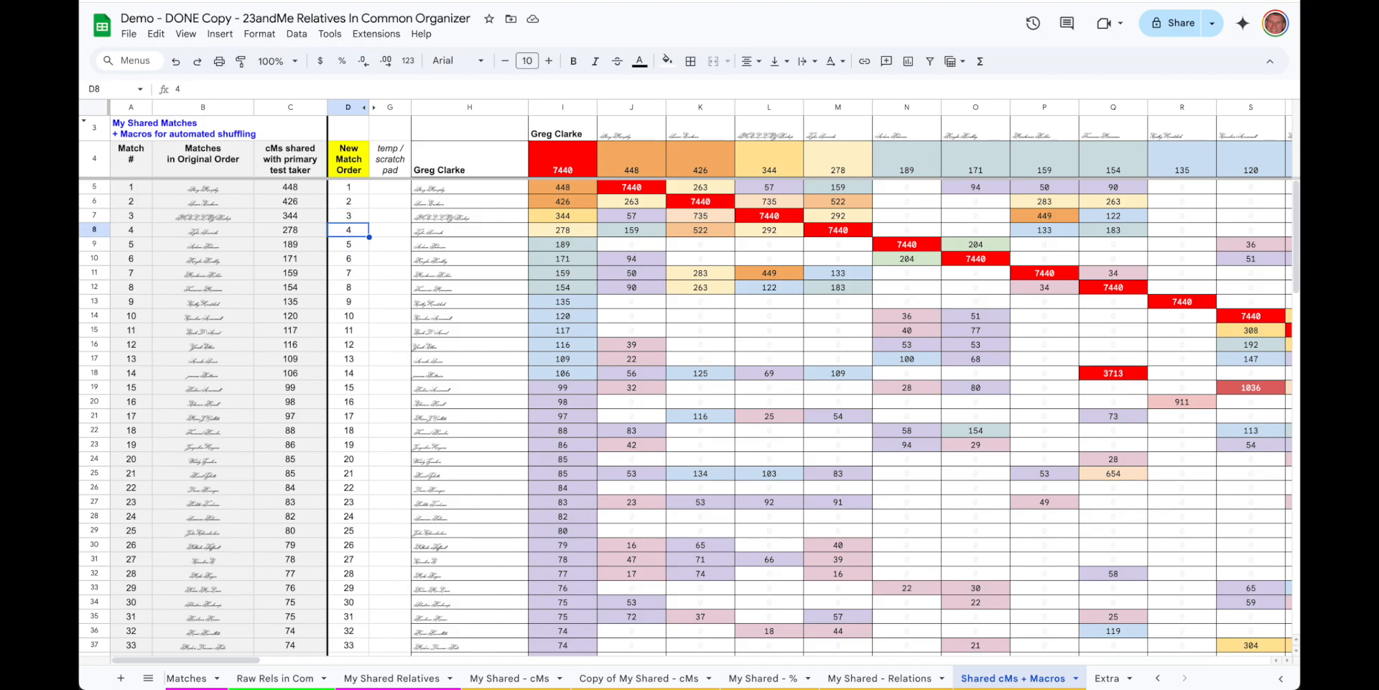
key("Down")
key("Down")
key("Down")
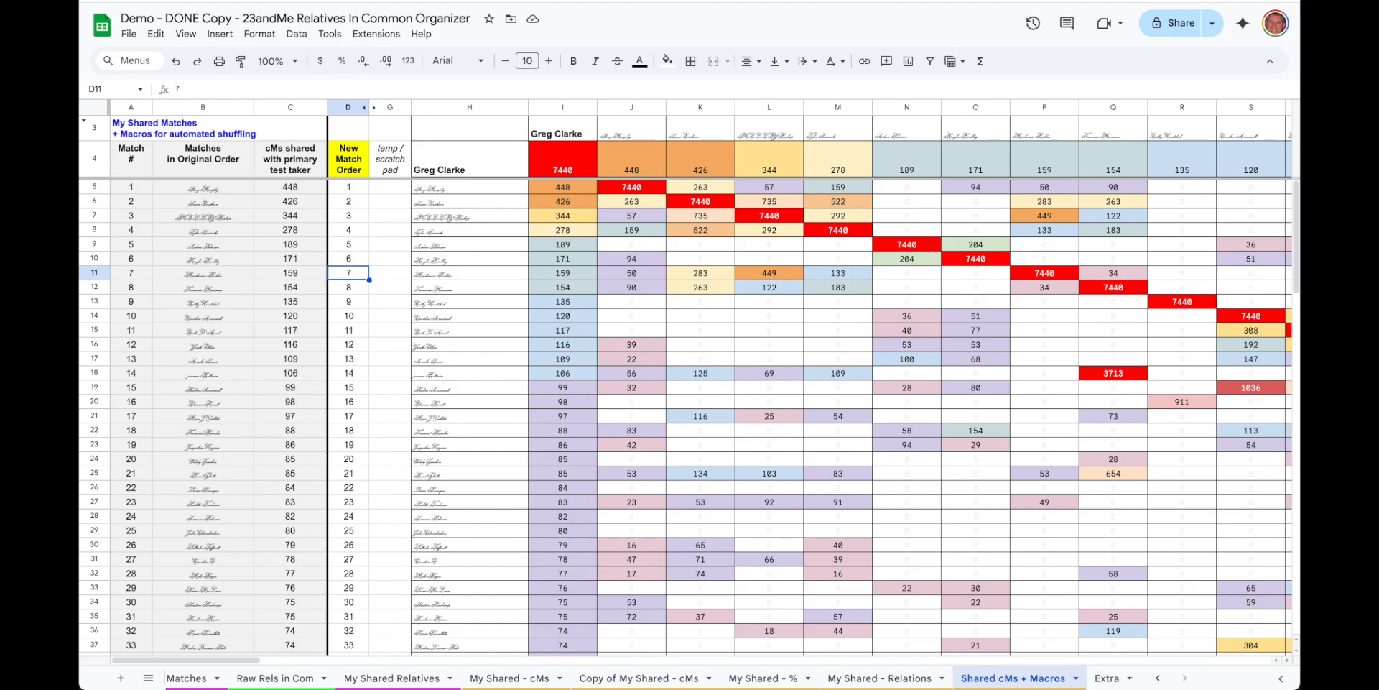
Step: Move match 7 ahead of matches 5 and 6 by entering 7, 5 and 6 in New Match Order cells D9:D11
key("Up")
key("Up")
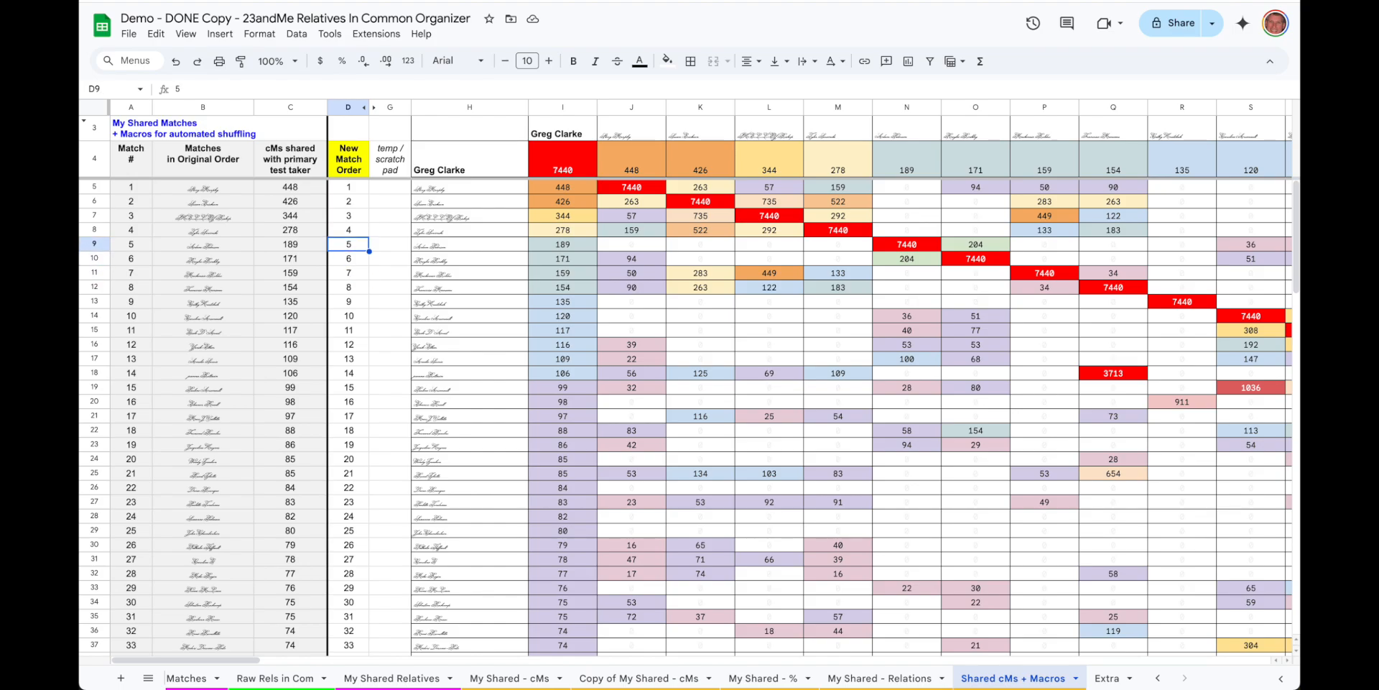
type("7")
key("Return")
type("5")
key("Return")
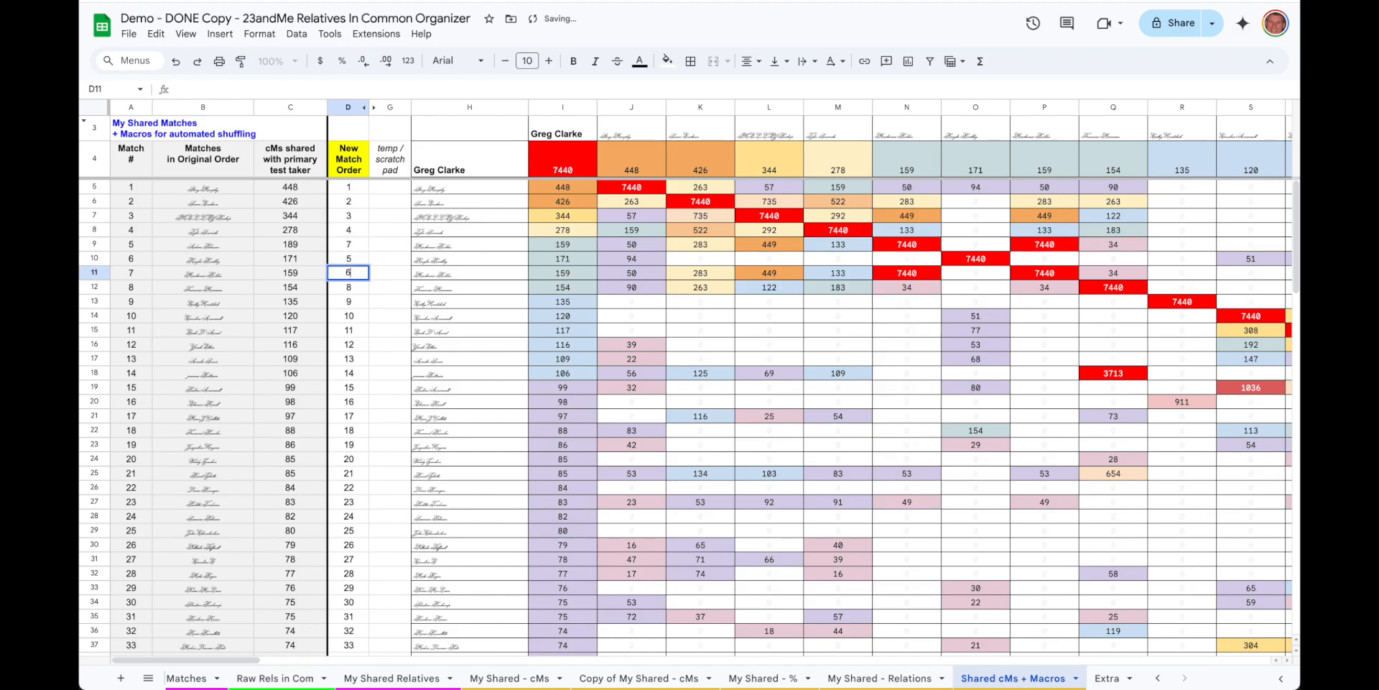
type("6")
key("Return")
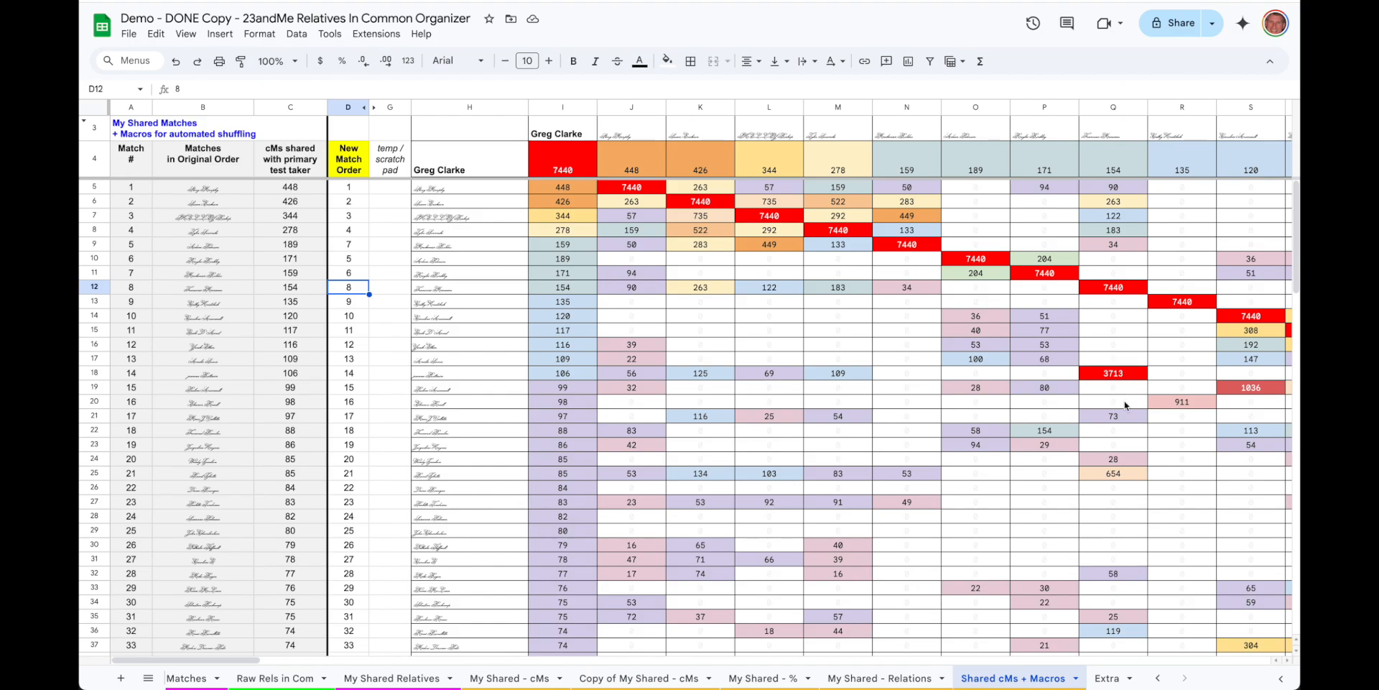
Step: Find the close match to move beneath match 8 and enter its number, 14, in temp / scratch pad cell G13
left_click(1072, 374)
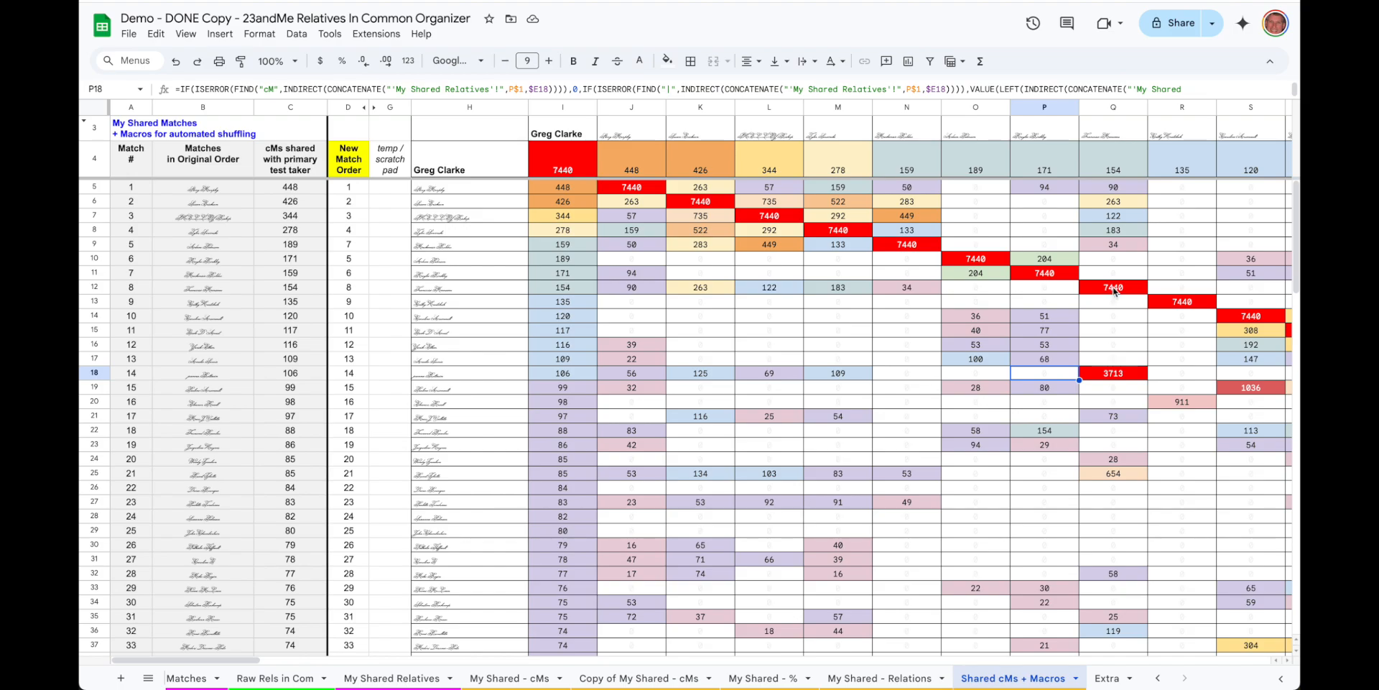
left_click(1171, 377)
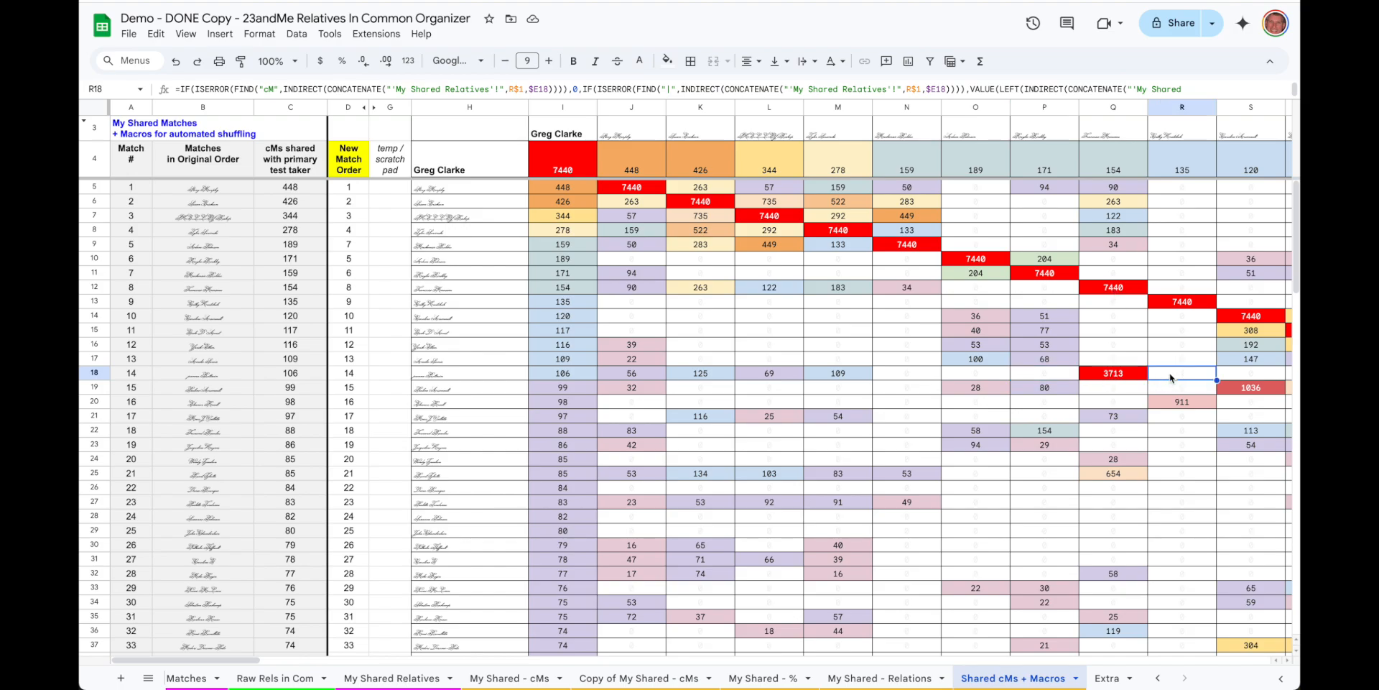
left_click(451, 383)
key("Left")
key("Left")
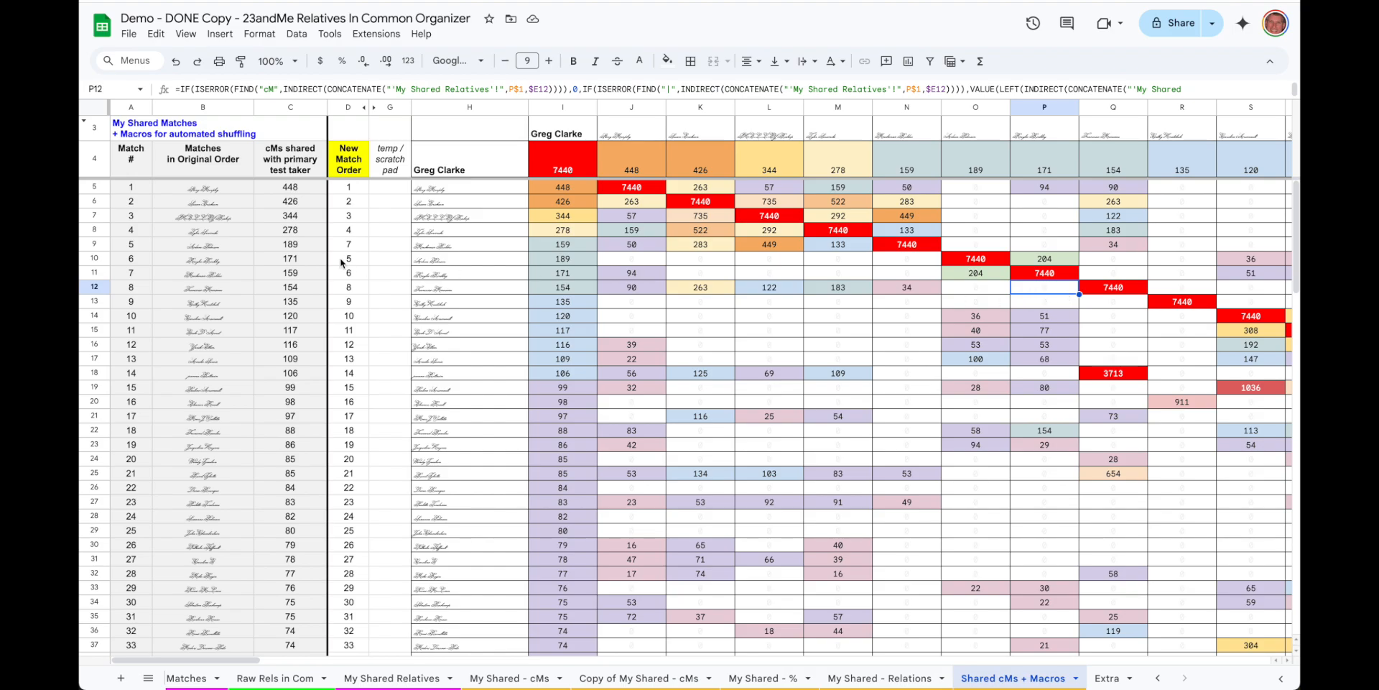
left_click(352, 301)
left_click(92, 287)
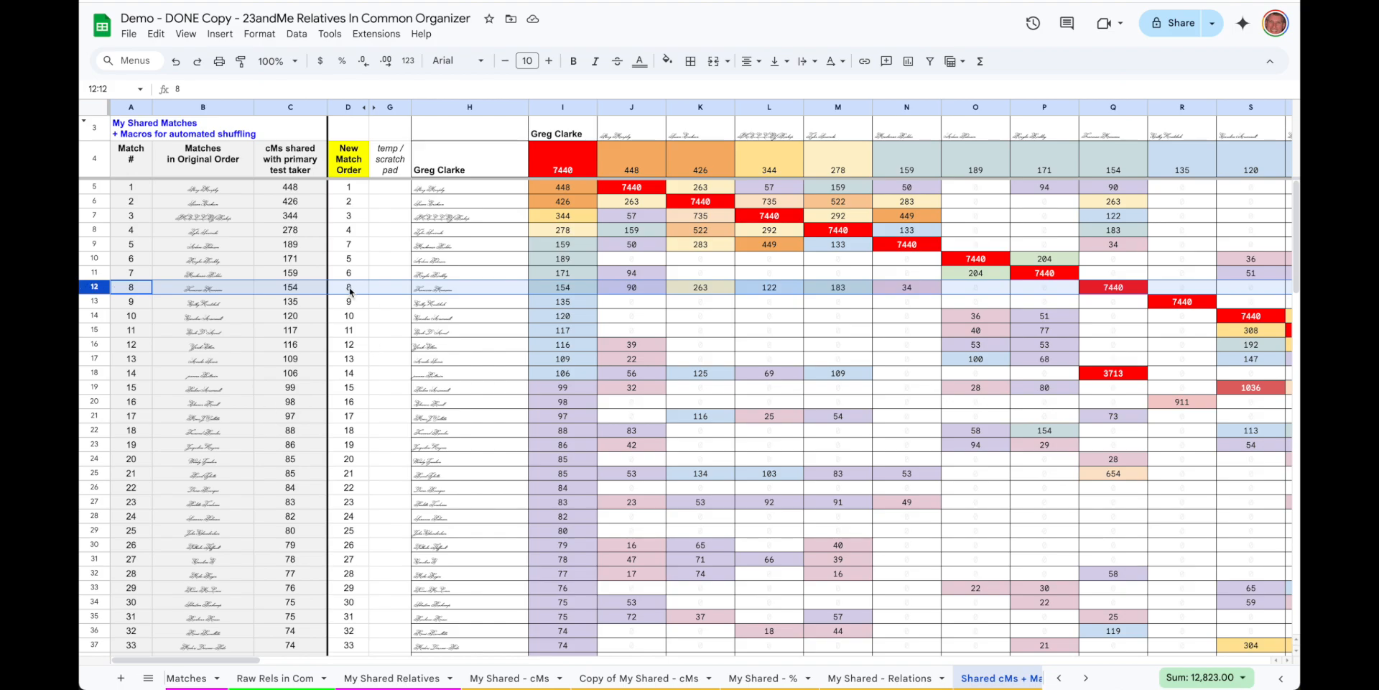
left_click(385, 305)
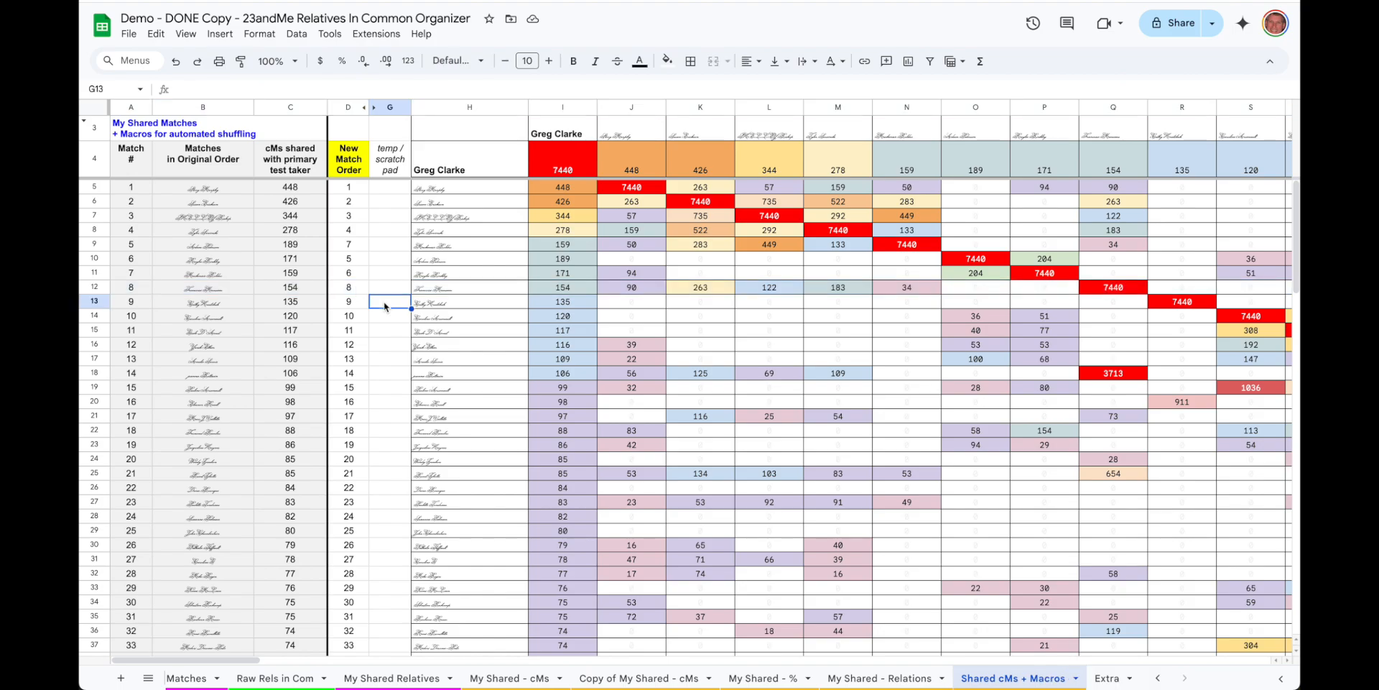
type("14")
key("Return")
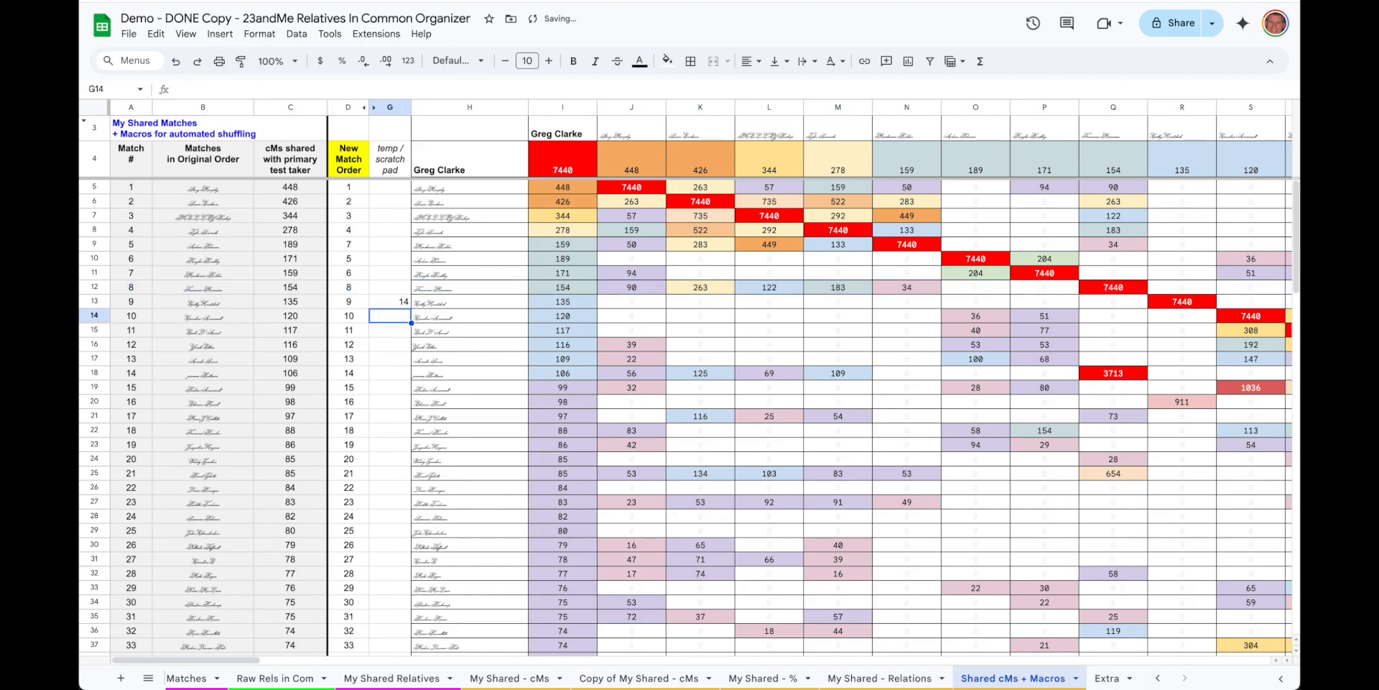
Step: Center-align the temp / scratch pad column G
left_click(390, 107)
left_click(747, 61)
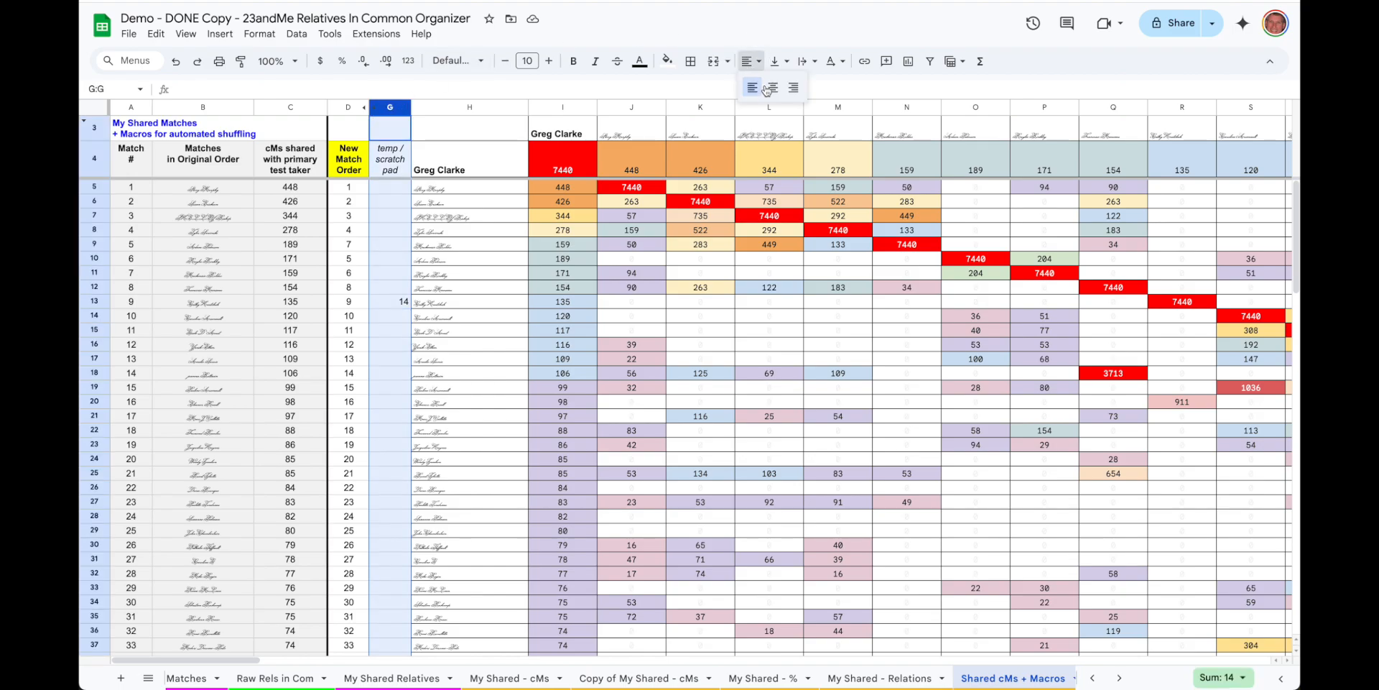
left_click(767, 89)
left_click(417, 291)
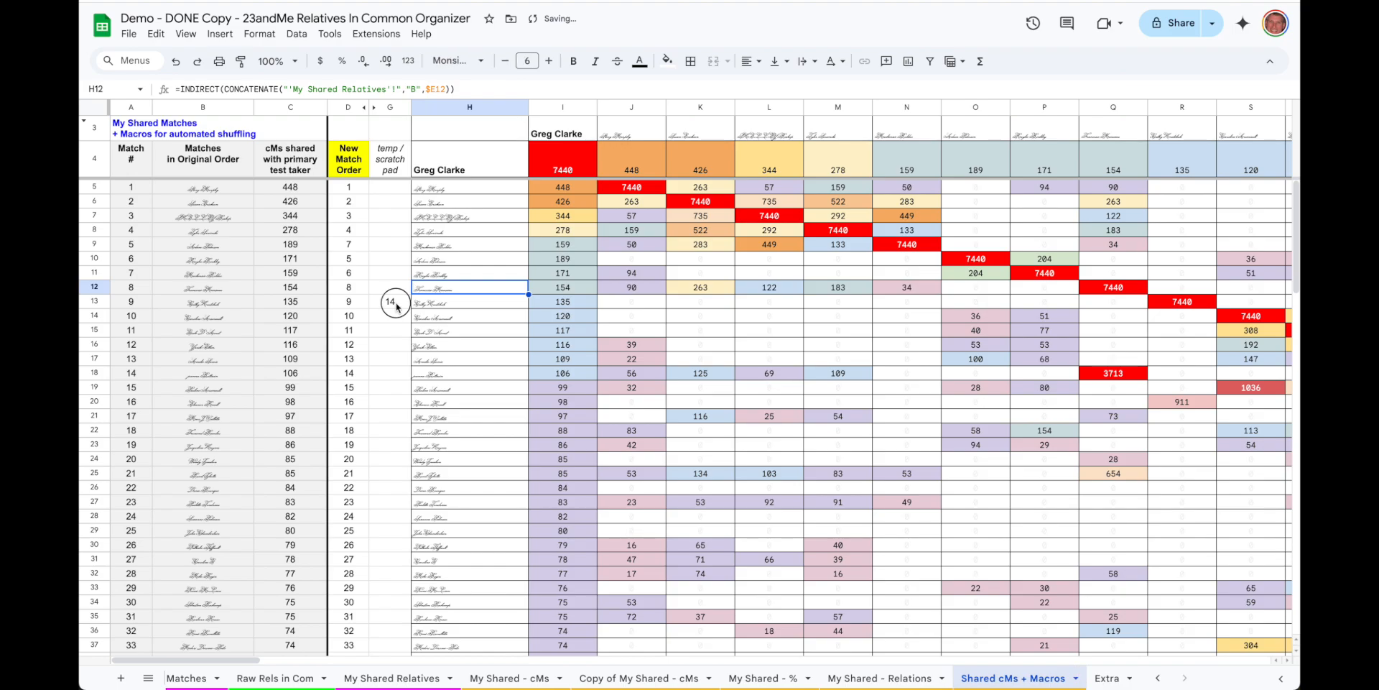
Step: Copy New Match Order numbers 9 to 13 from D13:D17 into the temp / scratch pad starting at G14, below the 14
left_click(396, 303)
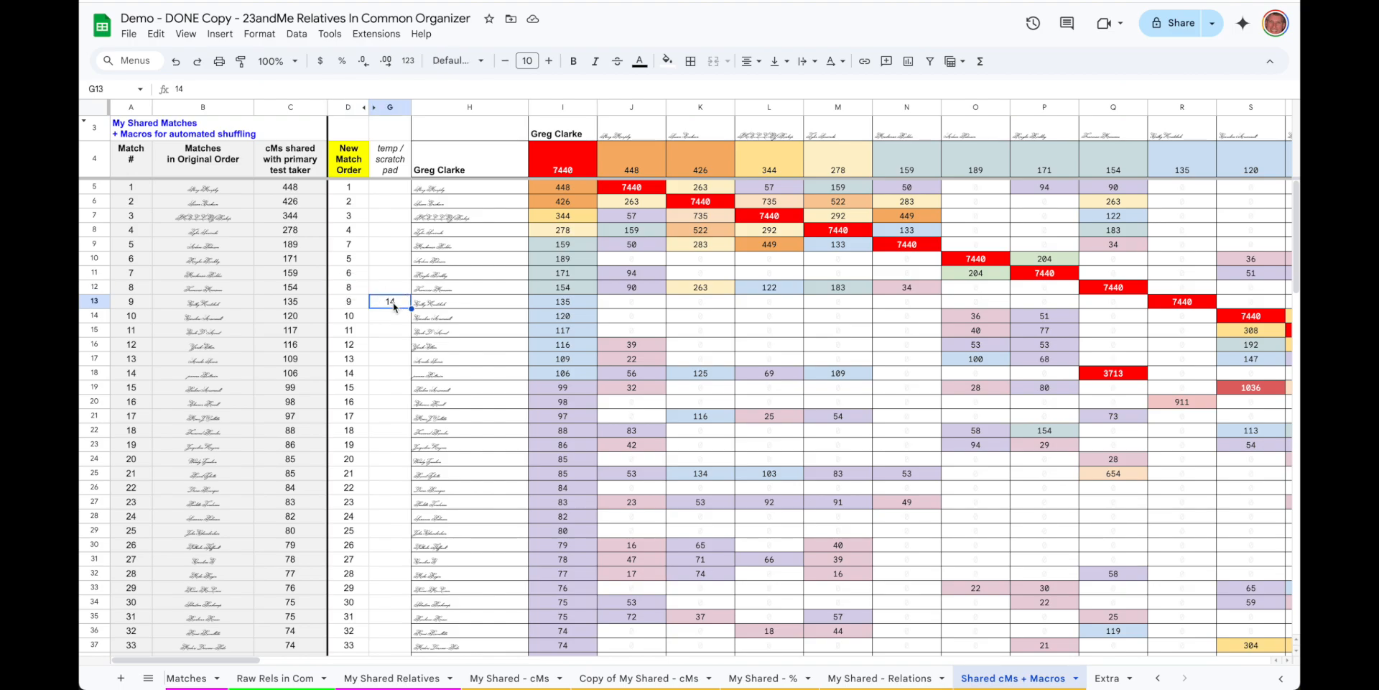
left_click(348, 301)
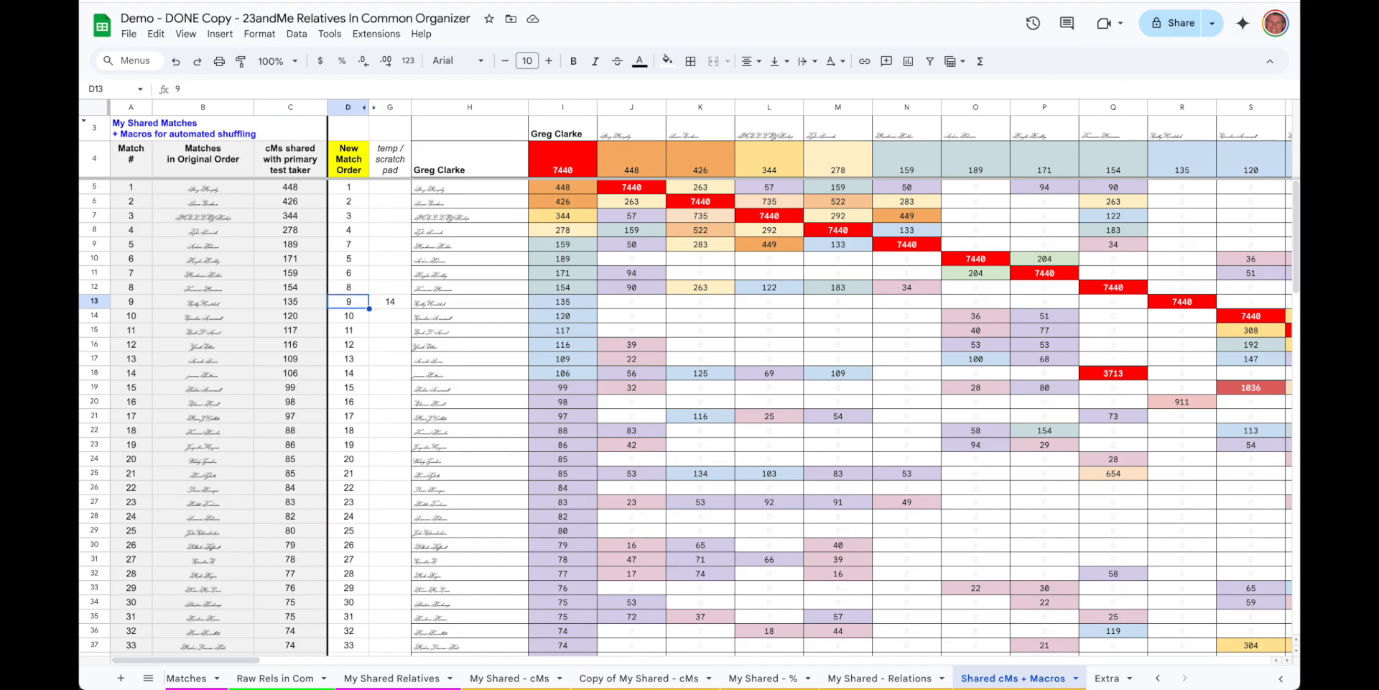
left_click_drag(348, 301, 348, 358)
key("ctrl+c")
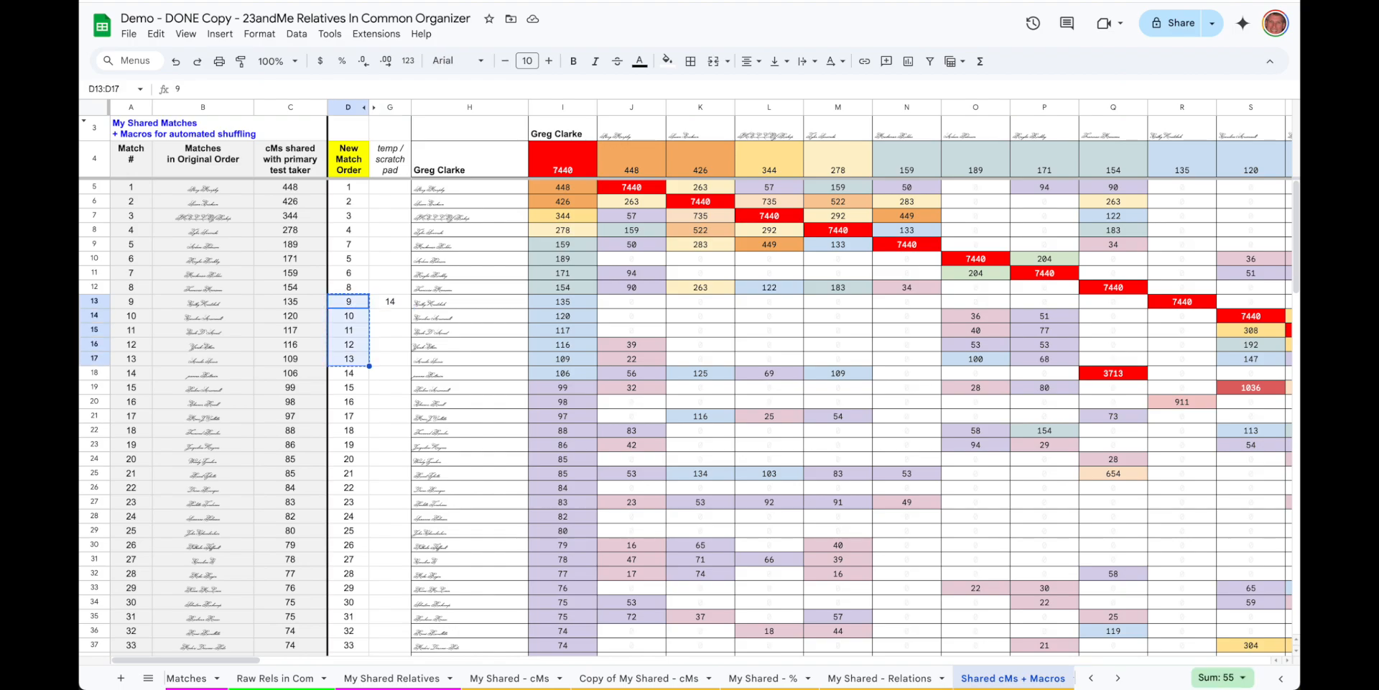
key("Right")
key("Down")
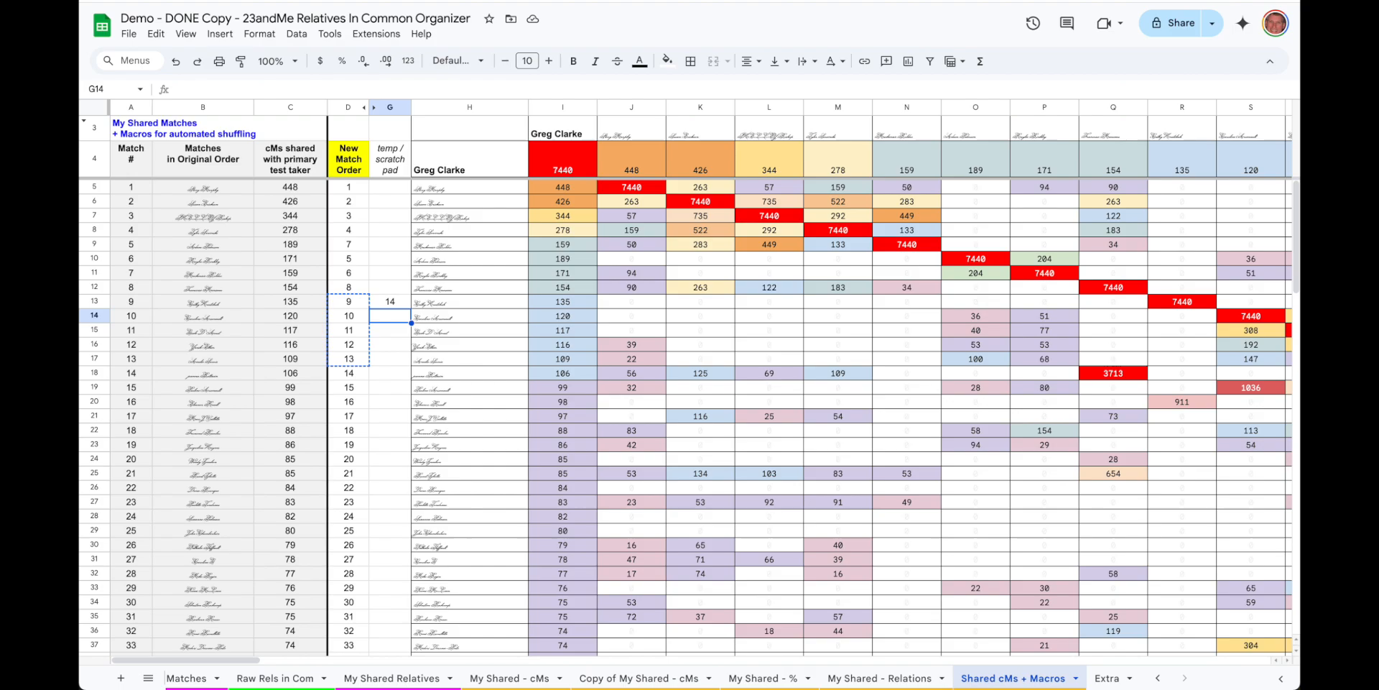
key("ctrl+v")
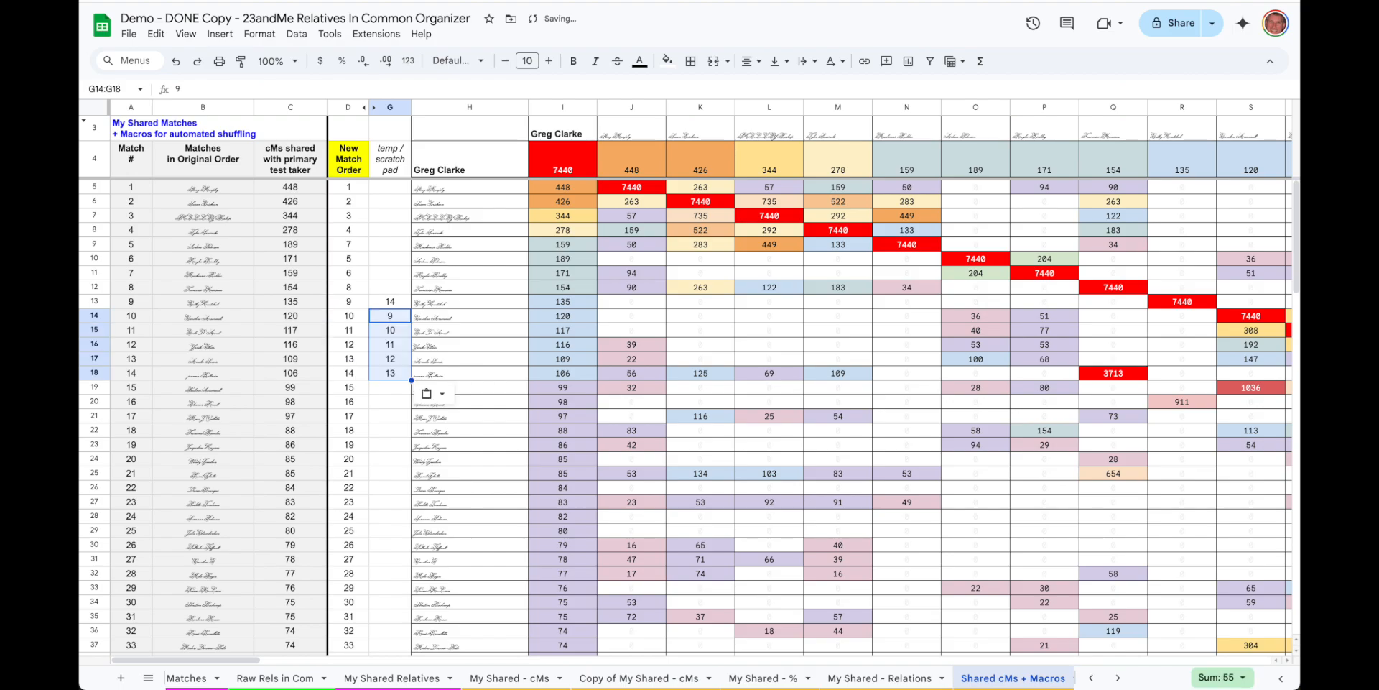
Step: Review the rearranged match numbers in temp / scratch pad cells G13:G18 against the New Match Order column
key("Up")
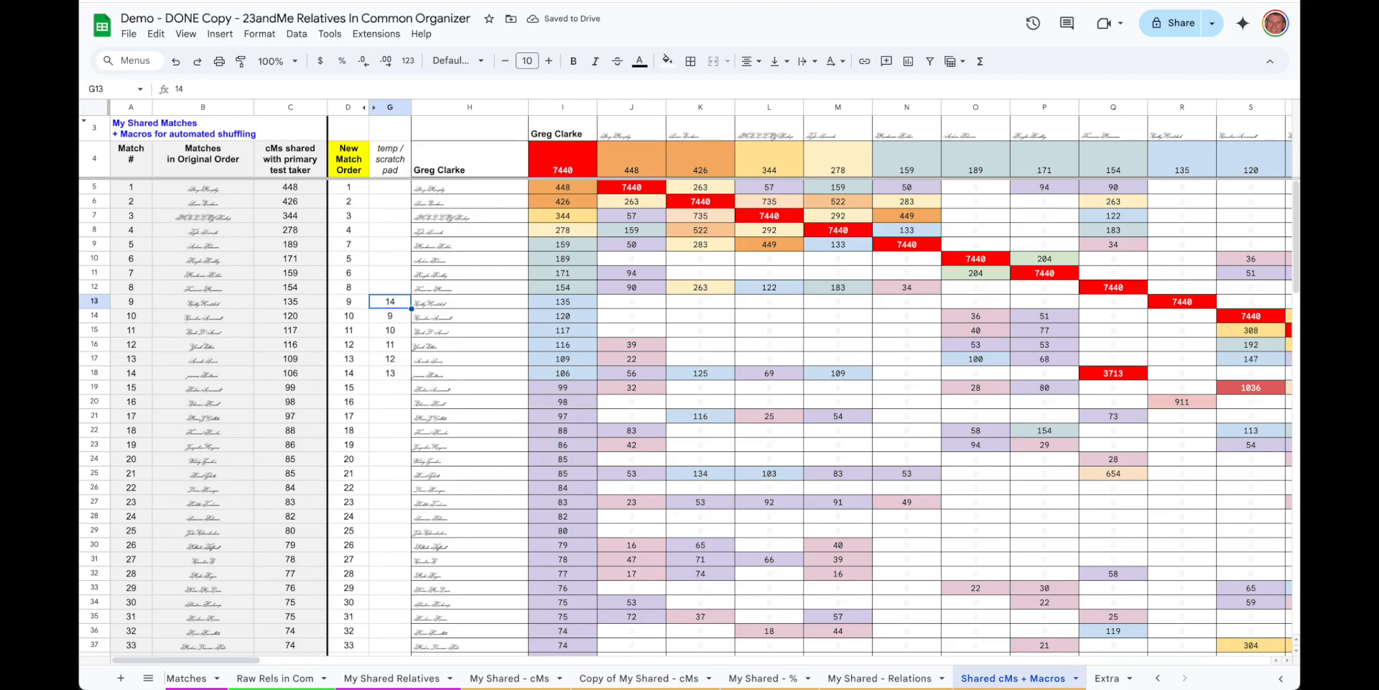
key("Down")
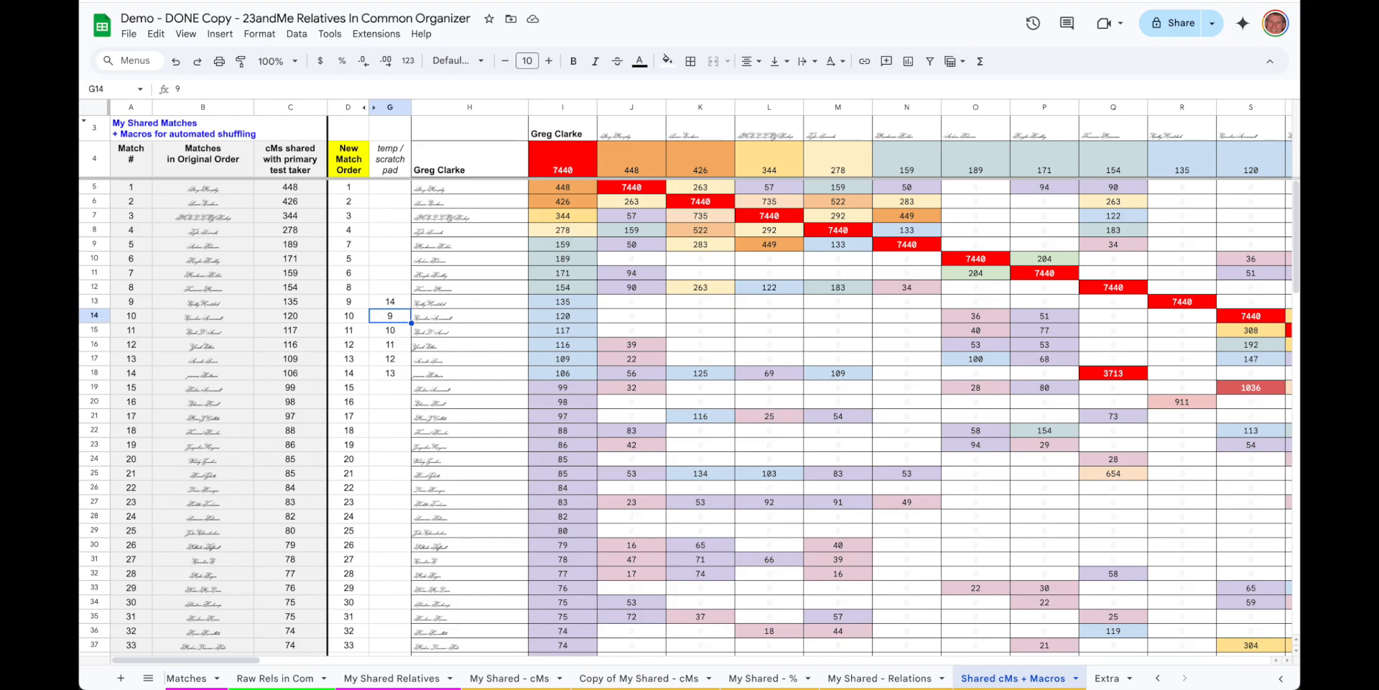
key("Up")
key("Up")
key("Down")
key("Down")
key("Down")
key("Down")
key("Down")
key("Down")
key("Down")
key("Down")
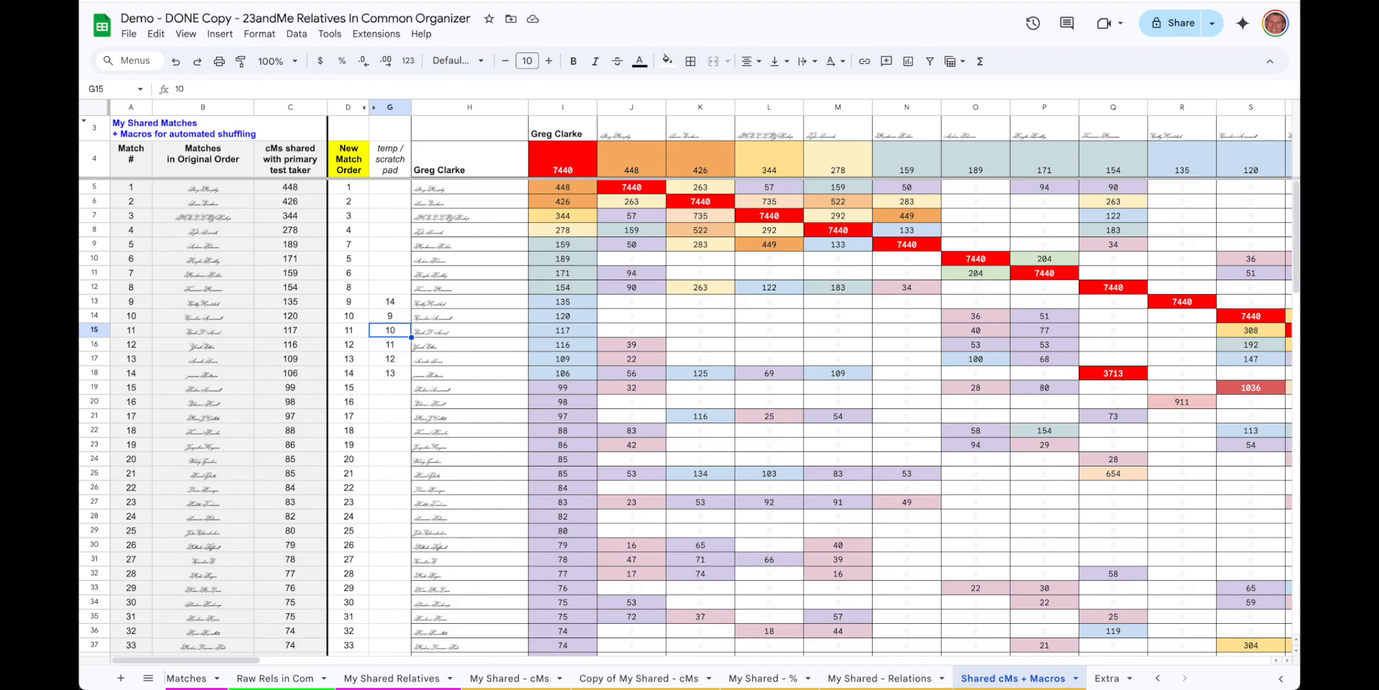
key("Up")
key("Up")
key("Up")
key("Up")
key("Up")
key("Up")
key("Up")
key("Up")
key("Up")
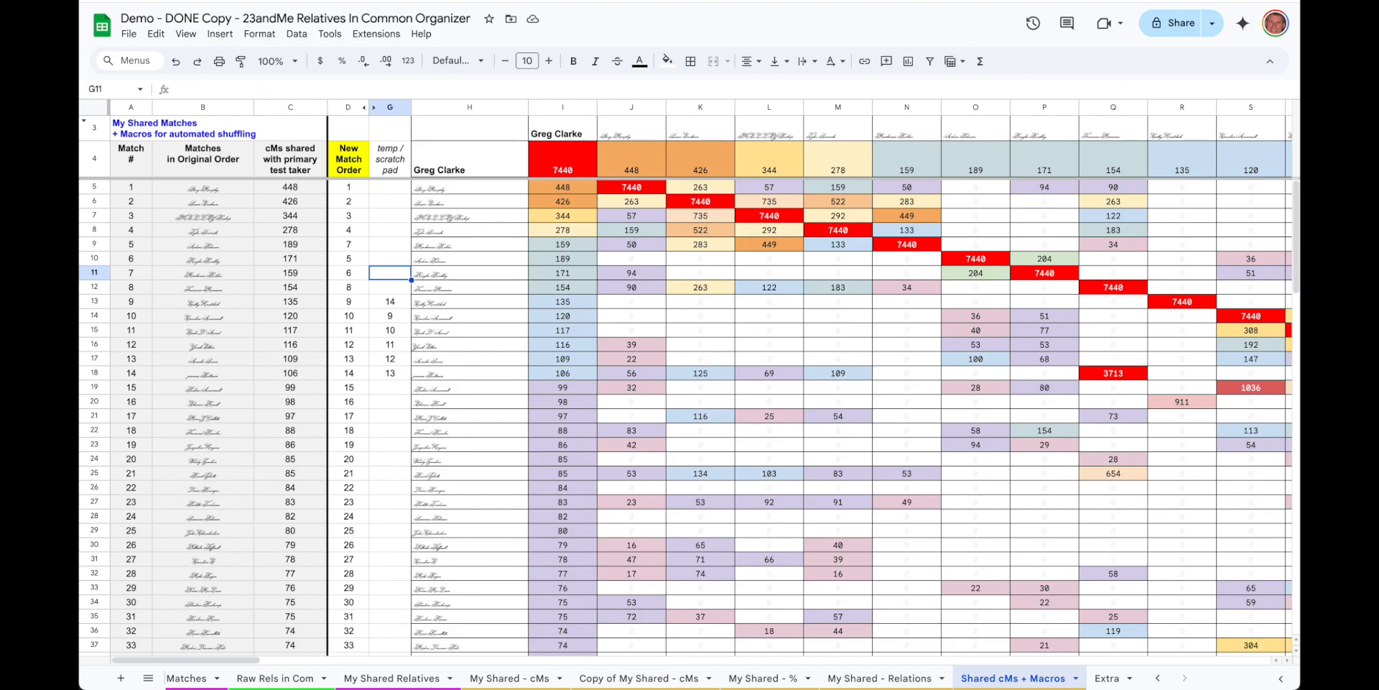
Step: Copy the scratch pad order in G13:G18 into New Match Order from D13 and check the regrouped matches in the matrix
key("Down")
key("Down")
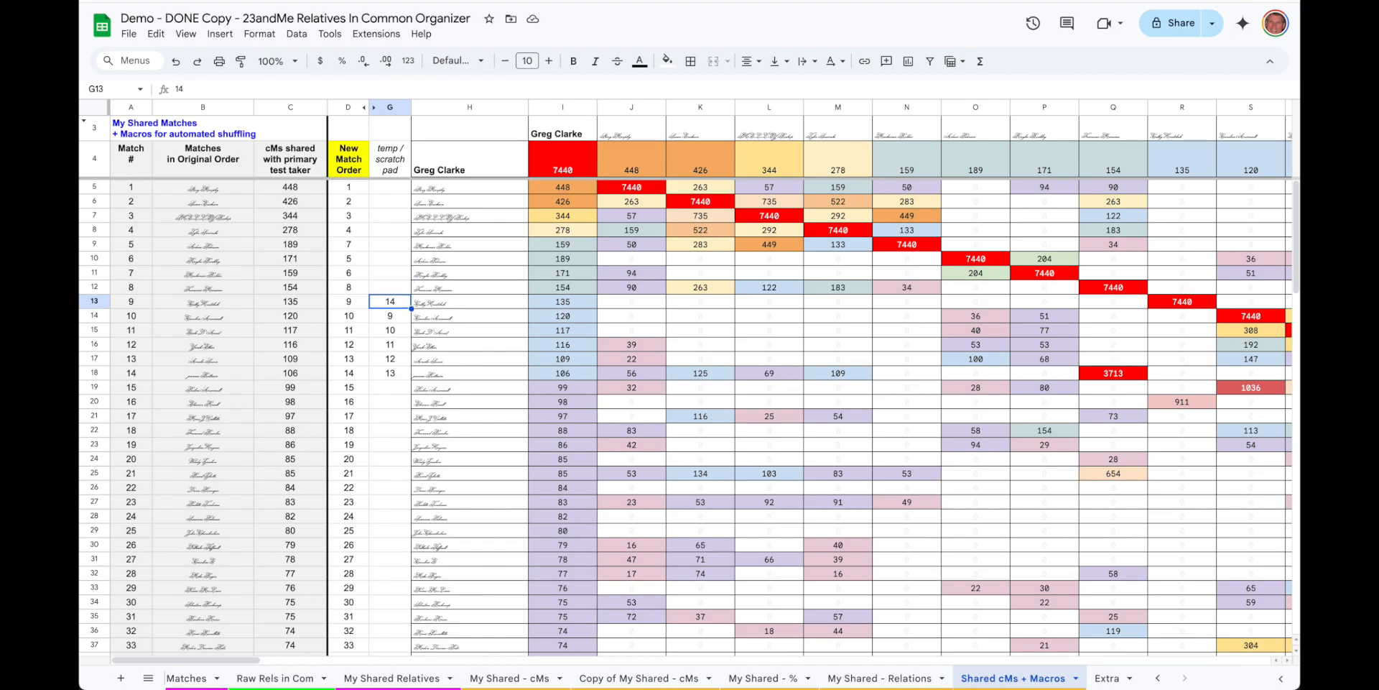
key("shift+Down")
key("shift+Down")
key("shift+Down")
key("shift+Down")
key("shift+Down")
key("ctrl+c")
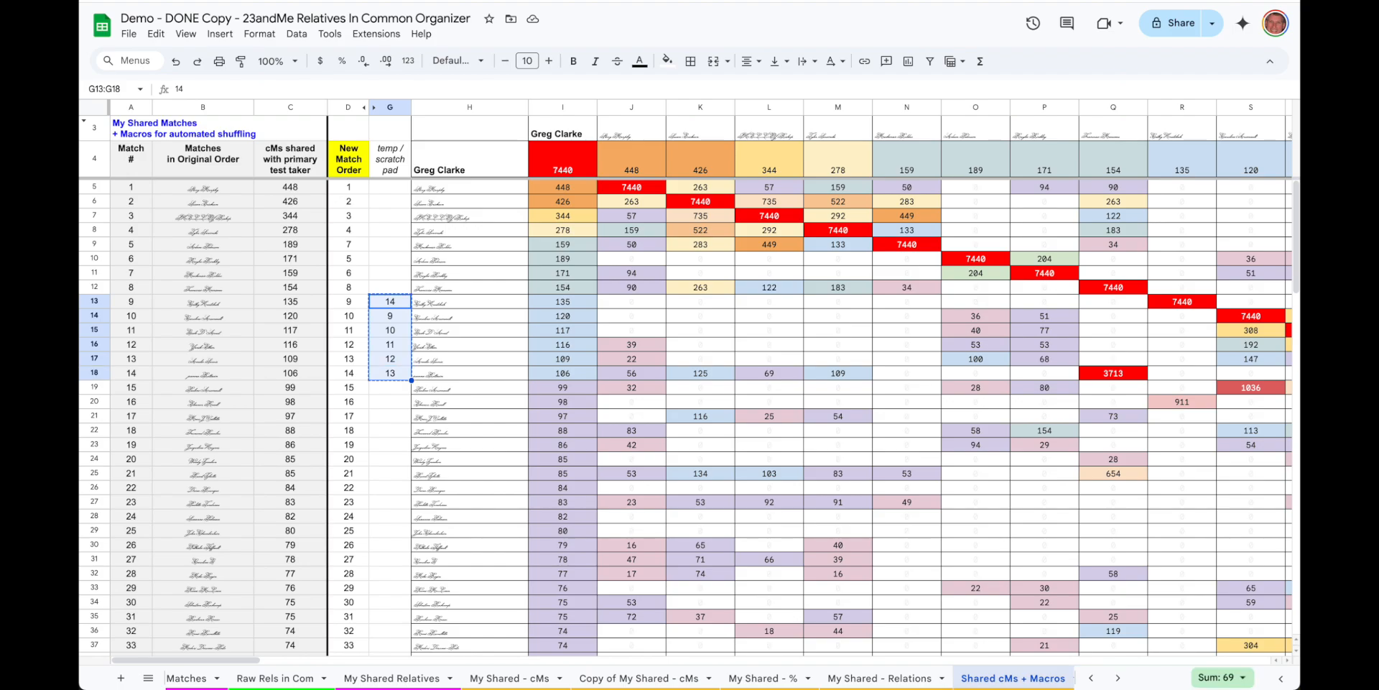
key("Left")
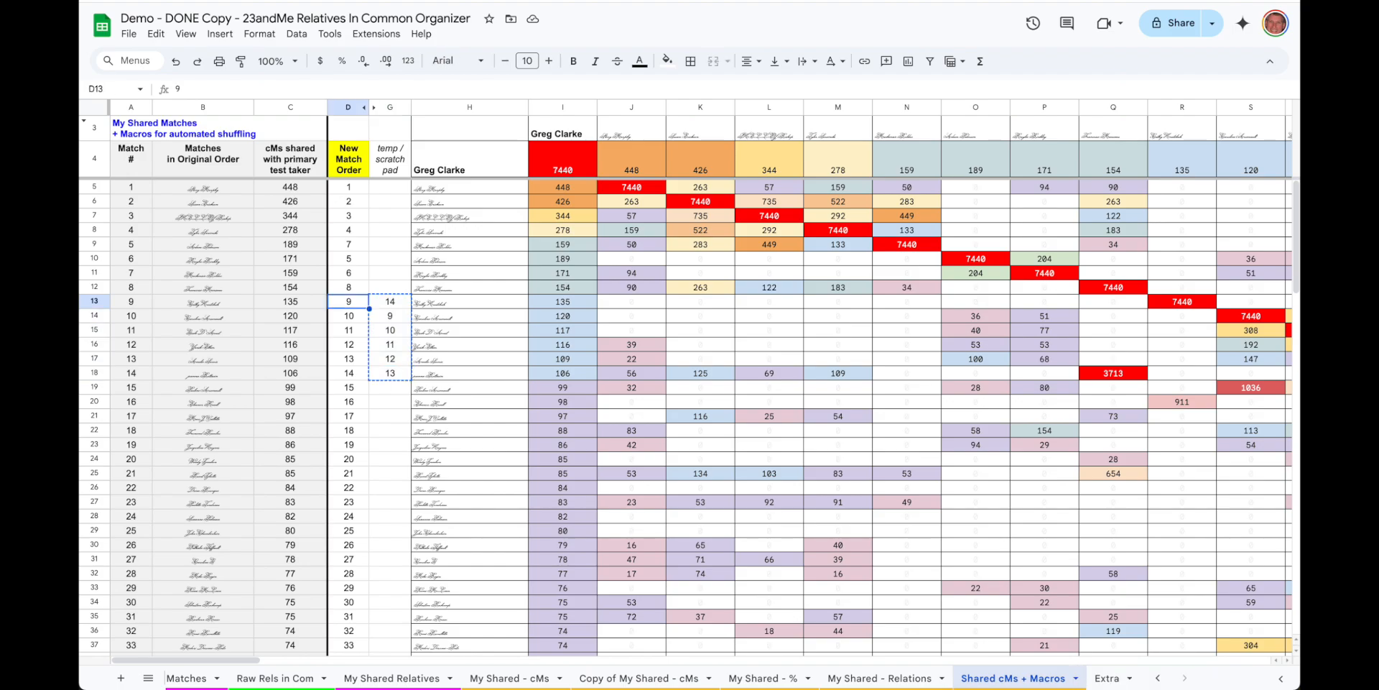
key("ctrl+v")
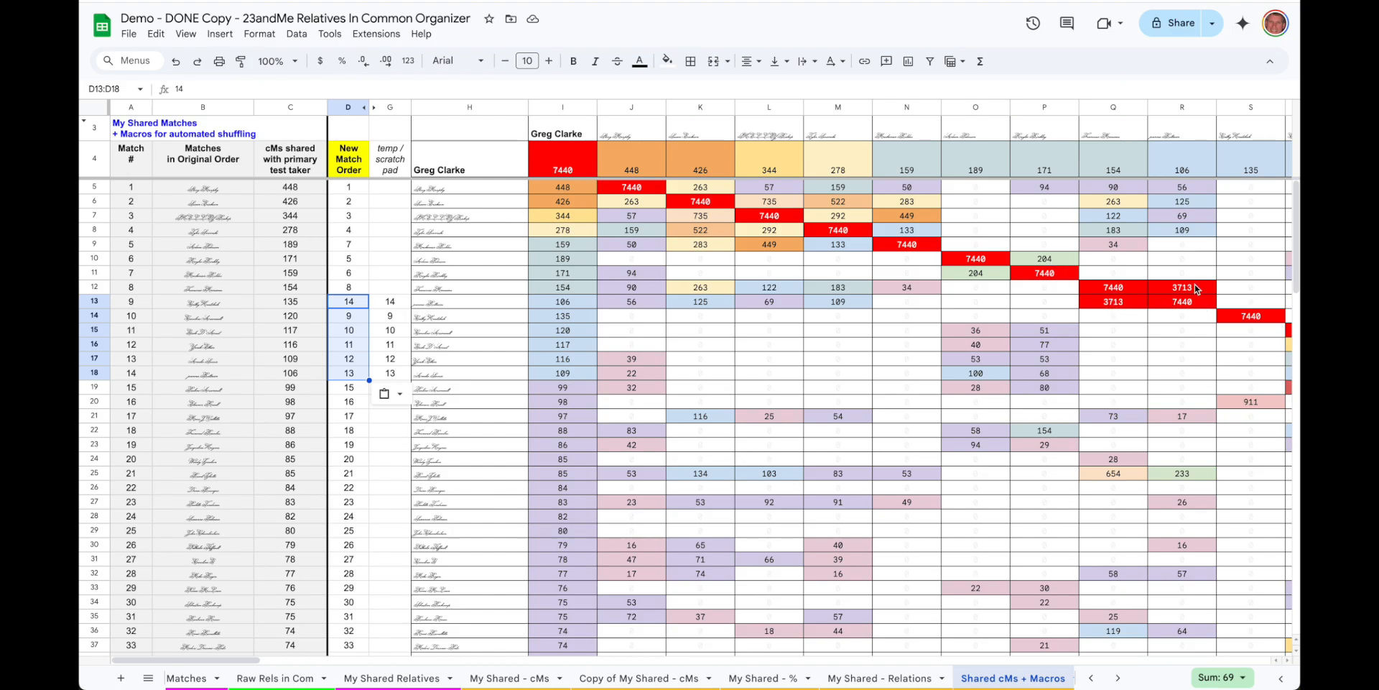
left_click(1189, 300)
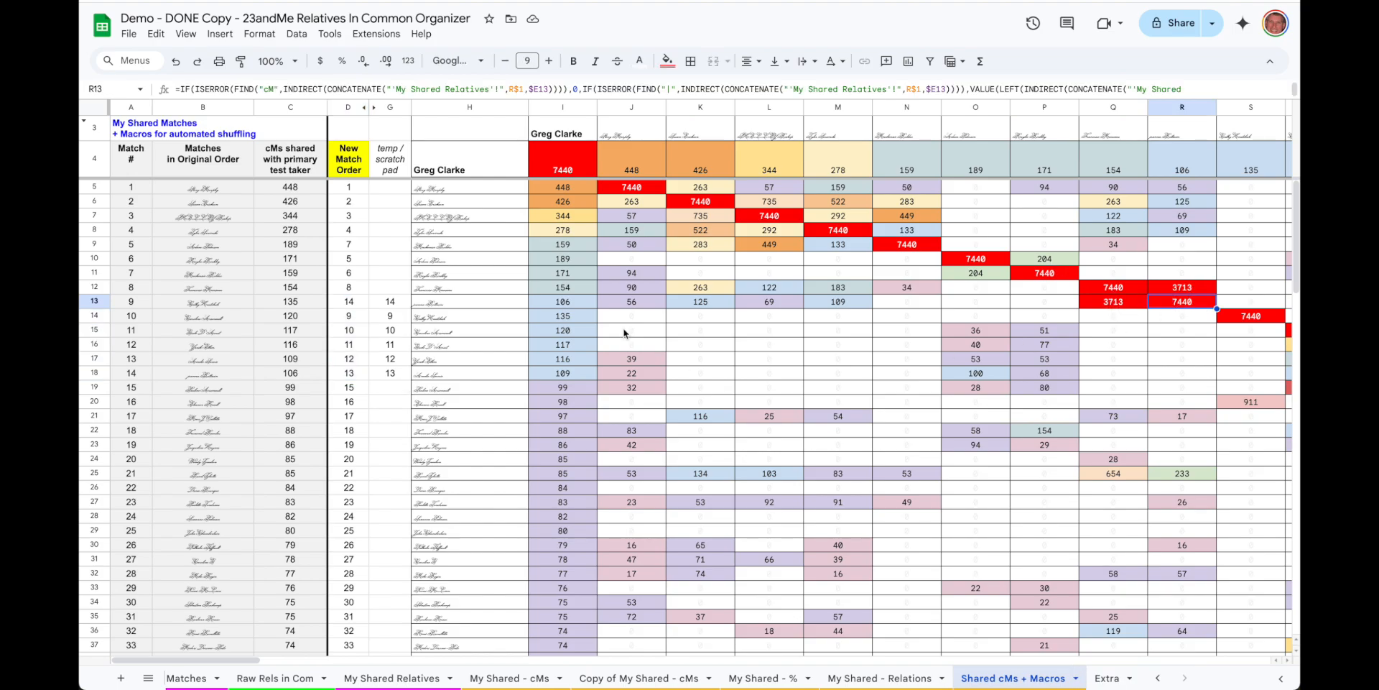
left_click(392, 304)
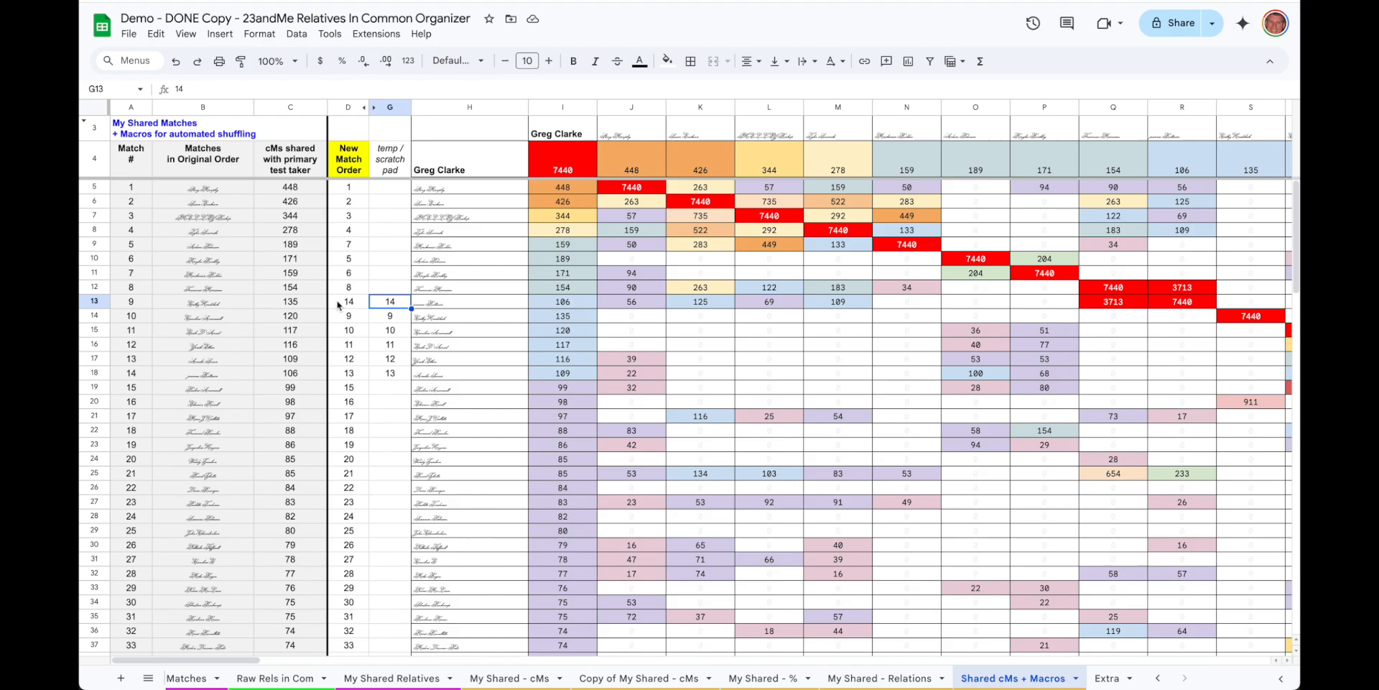
Step: Select cell Q25 in the match row to move up and look over the available SwapUp macros
left_click(1118, 474)
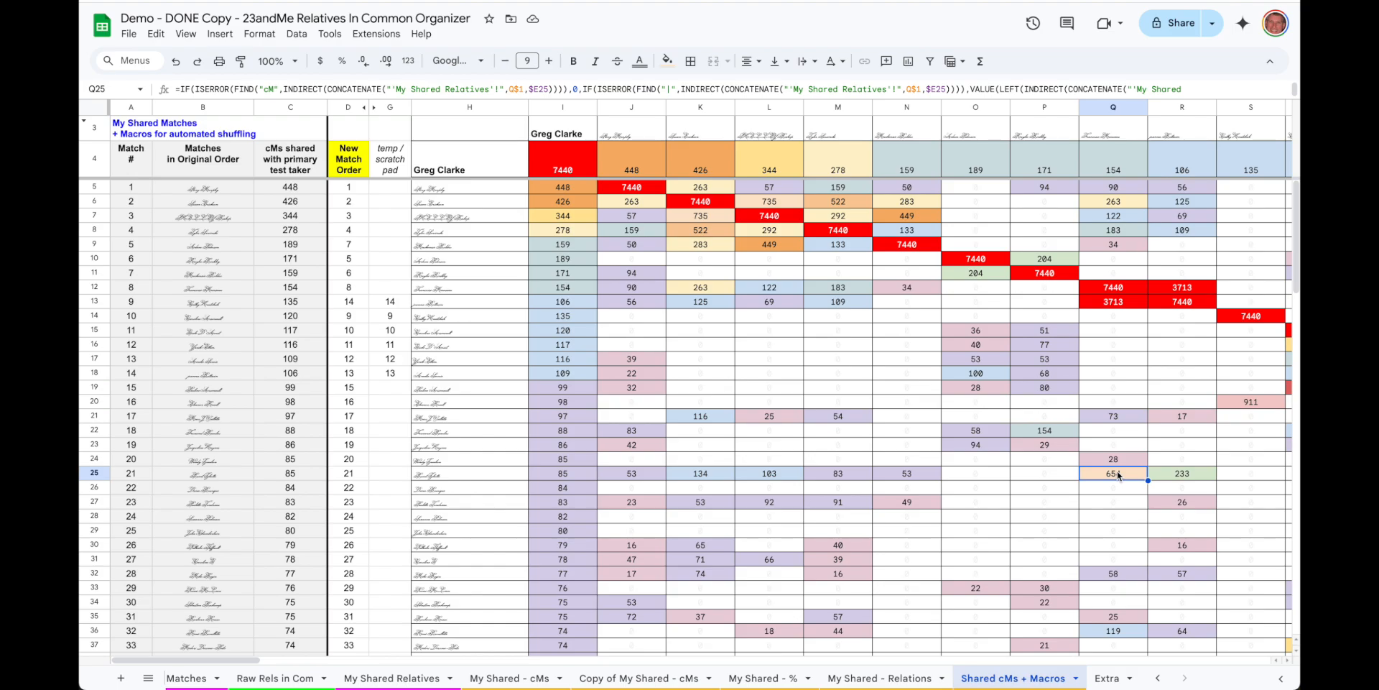
left_click(378, 36)
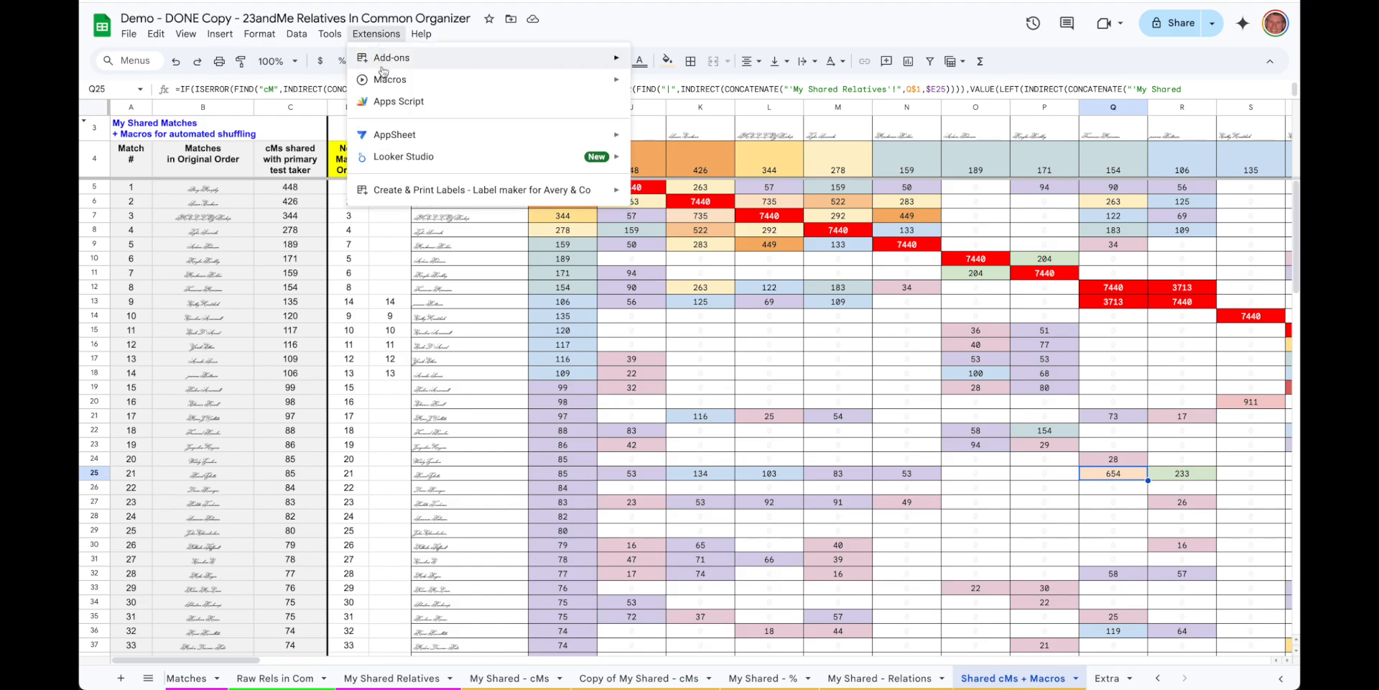
mouse_move(384, 79)
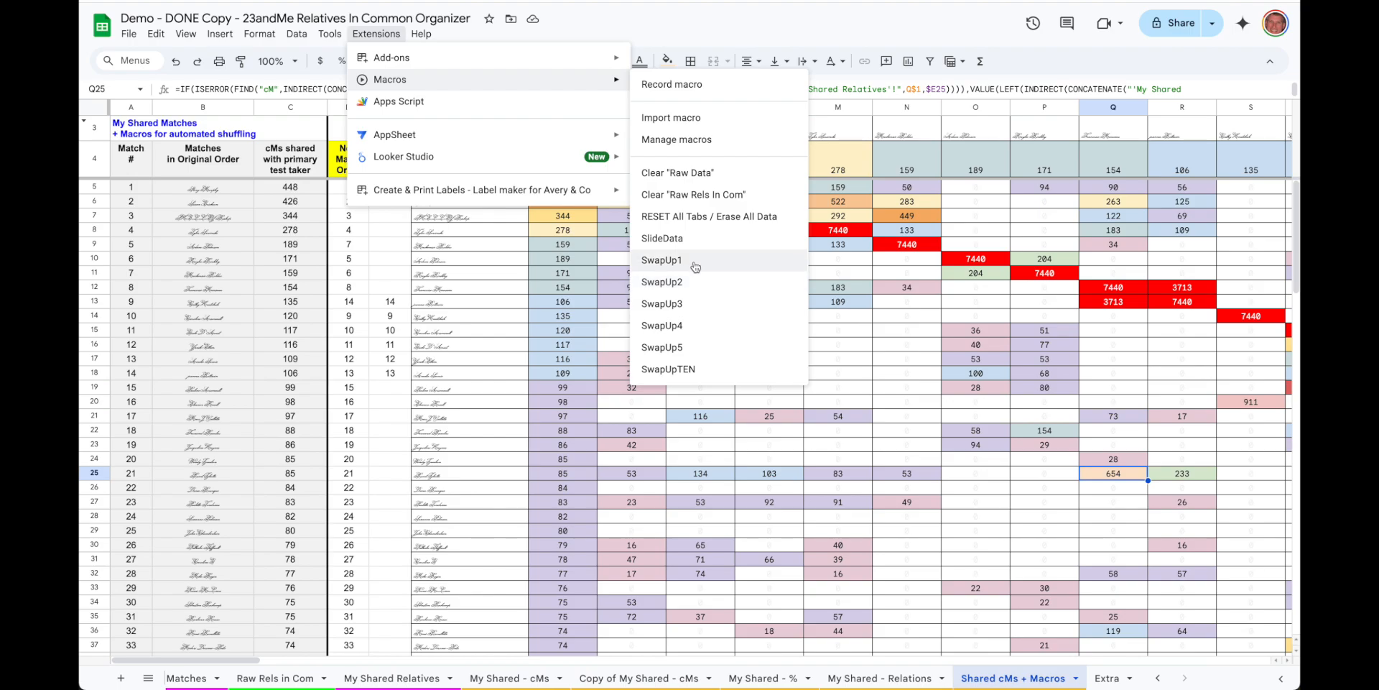
left_click(662, 260)
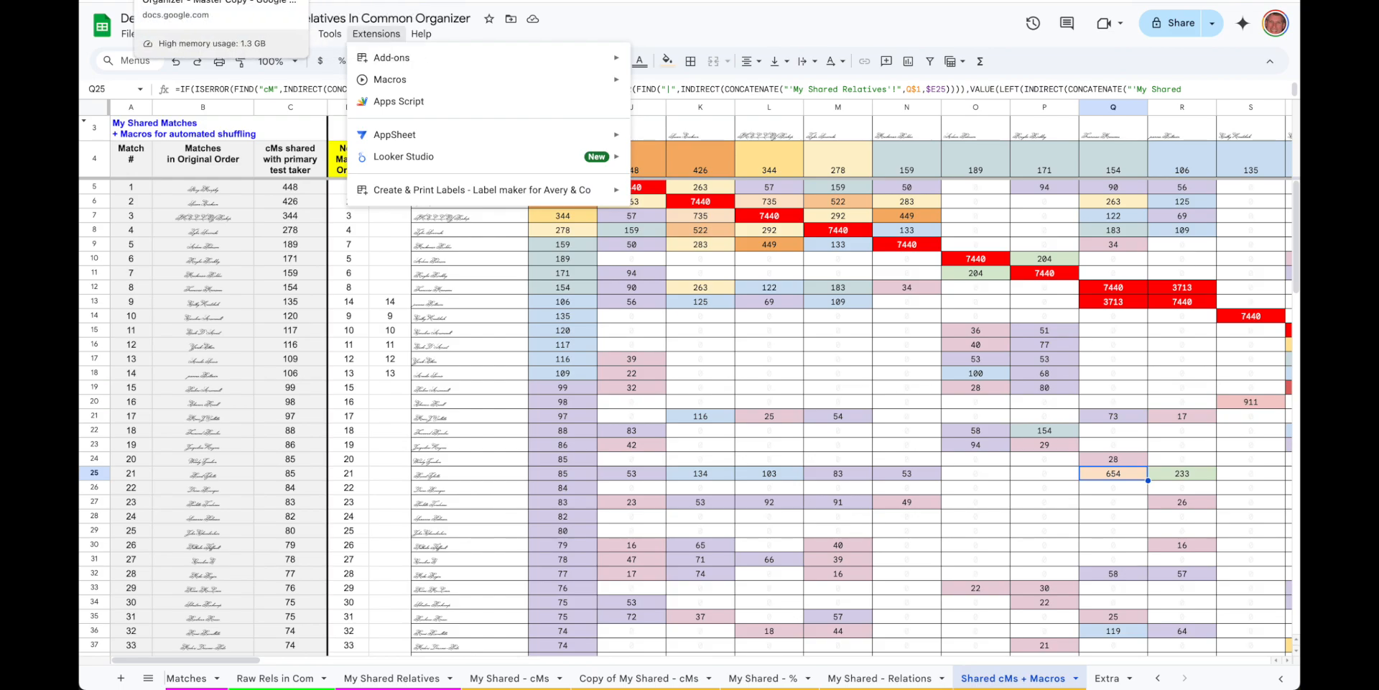
left_click(215, 1)
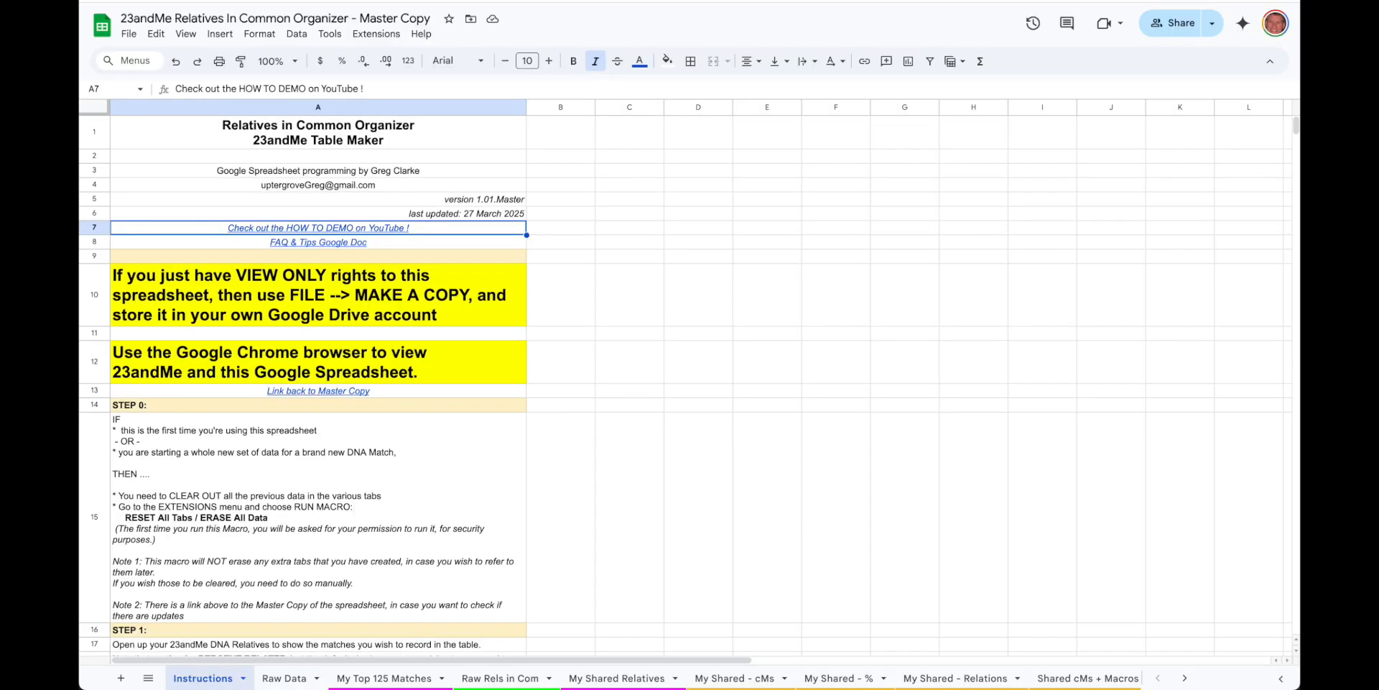
left_click(386, 36)
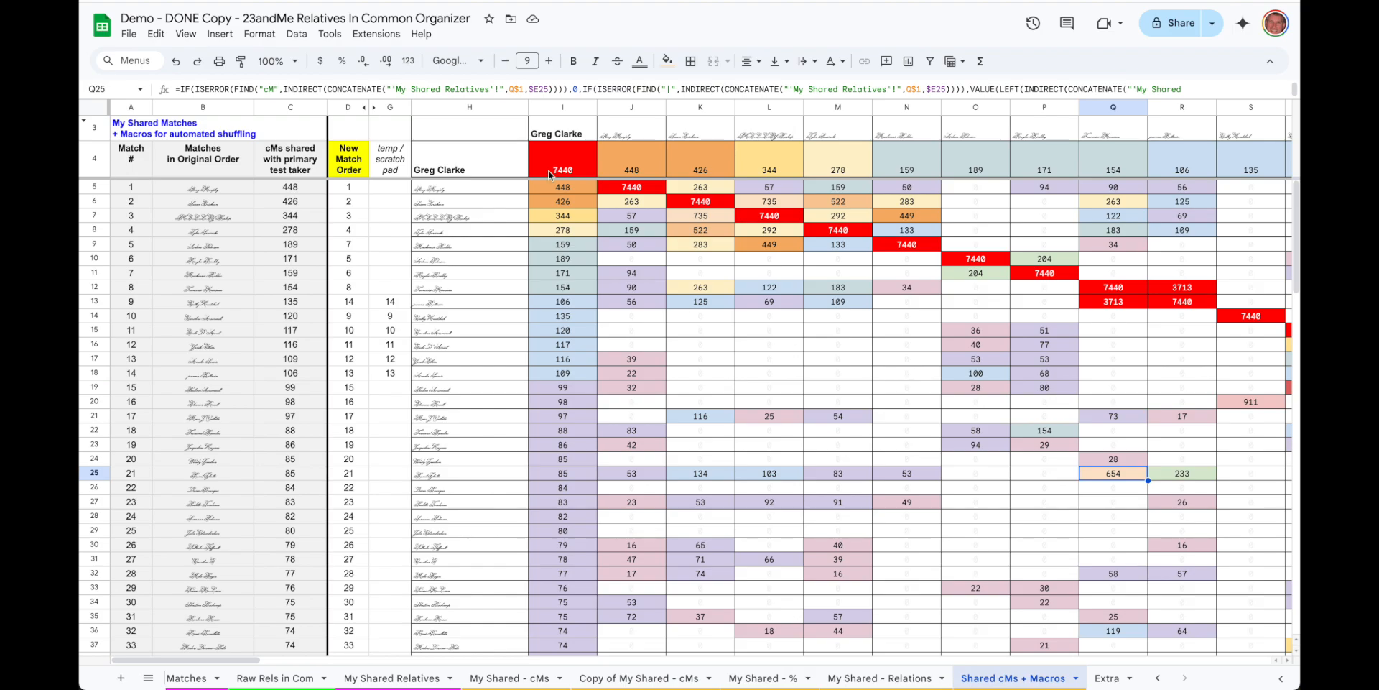
Step: Run the SwapUpTEN macro on the selected match row, authorizing the recorded macros with the Google account
left_click(375, 34)
mouse_move(402, 80)
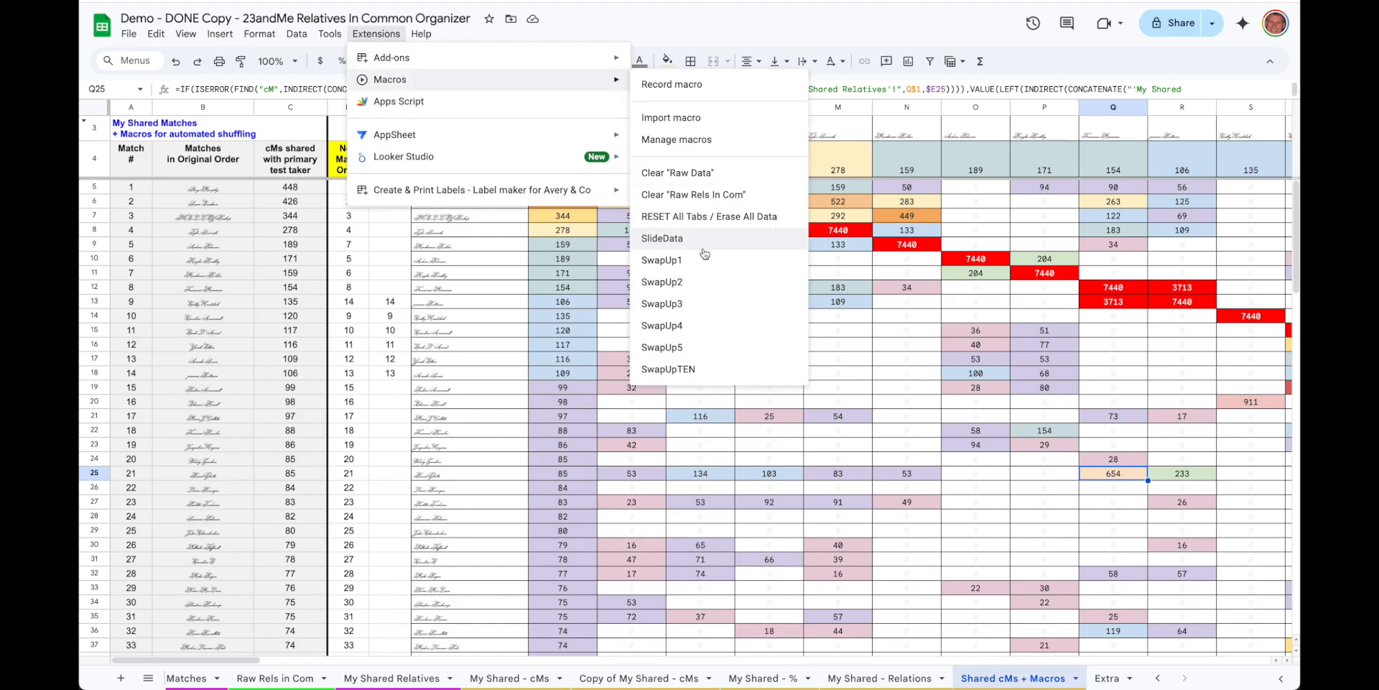
left_click(703, 374)
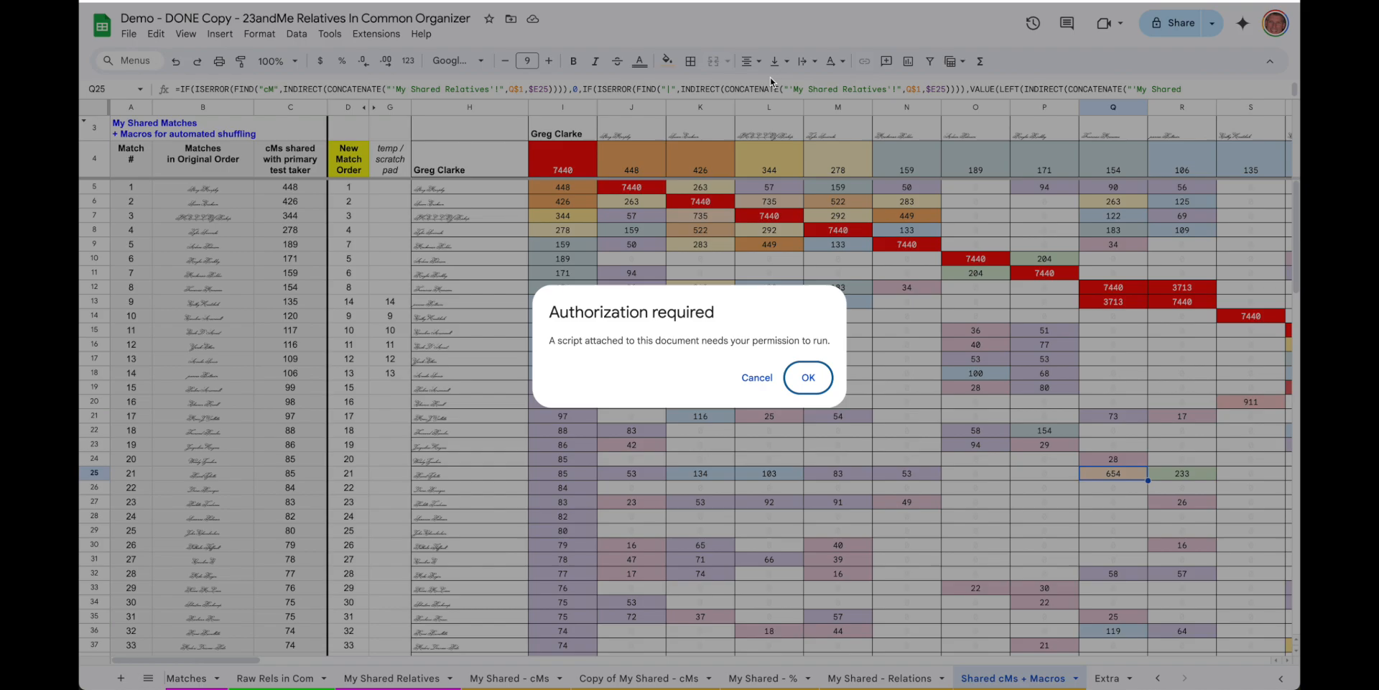
left_click(809, 375)
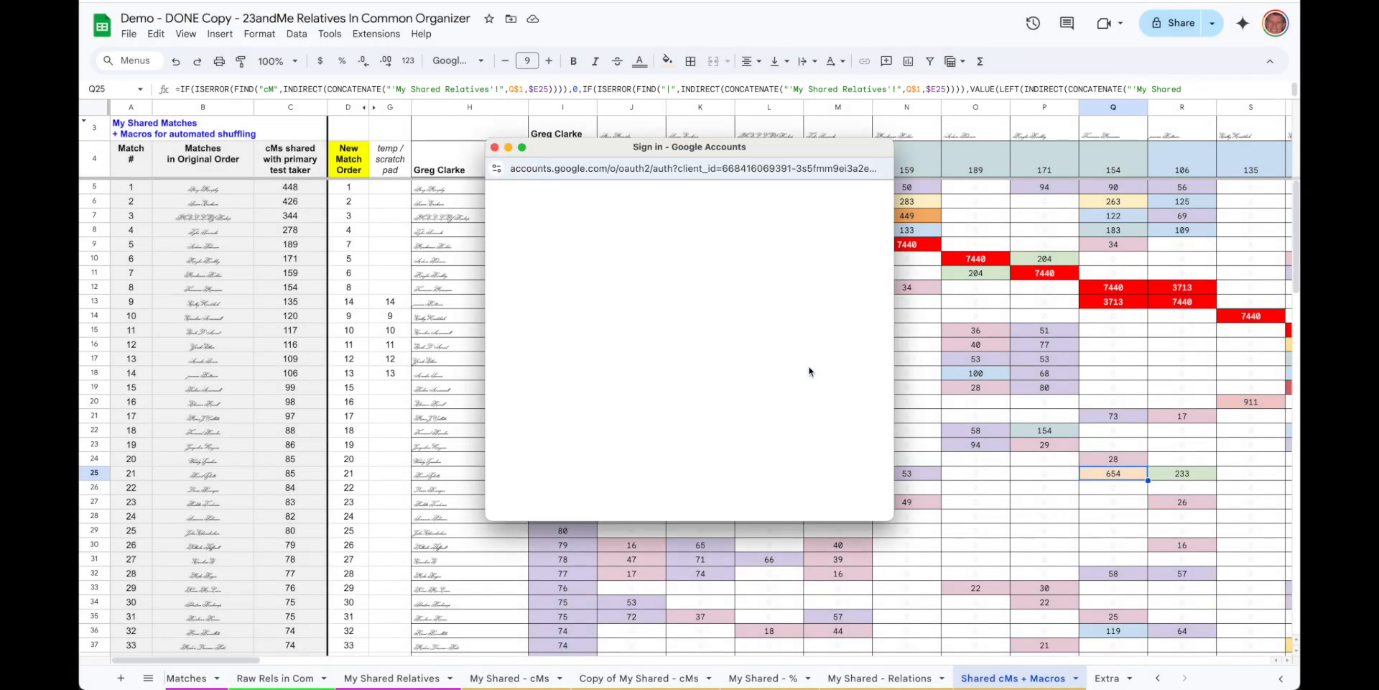
left_click(758, 266)
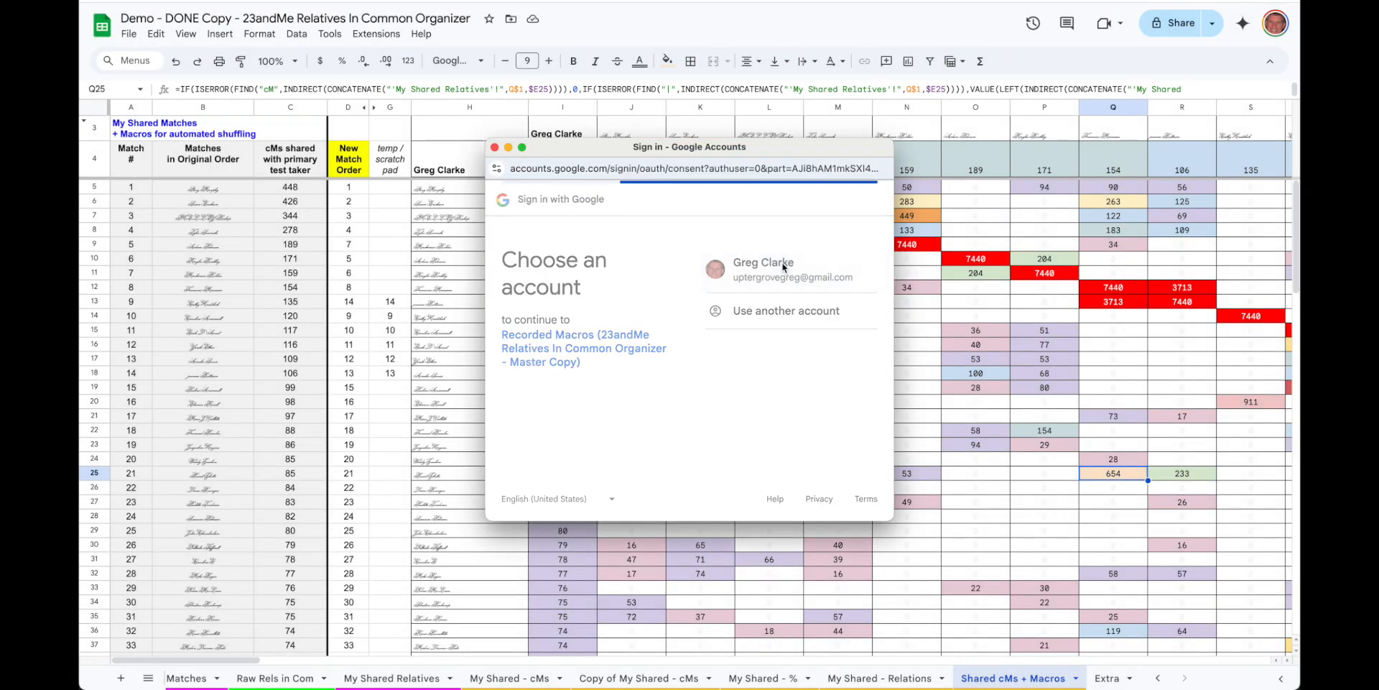
scroll(803, 428, "down", 10)
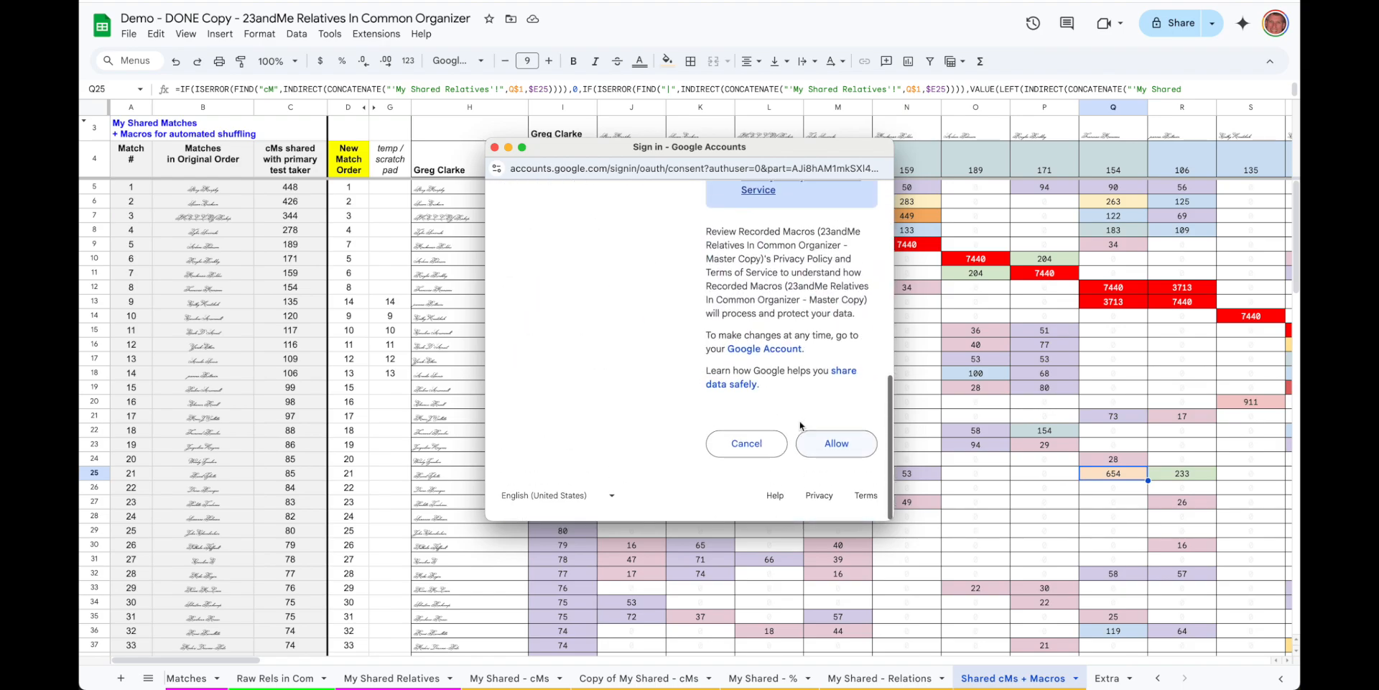
left_click(836, 450)
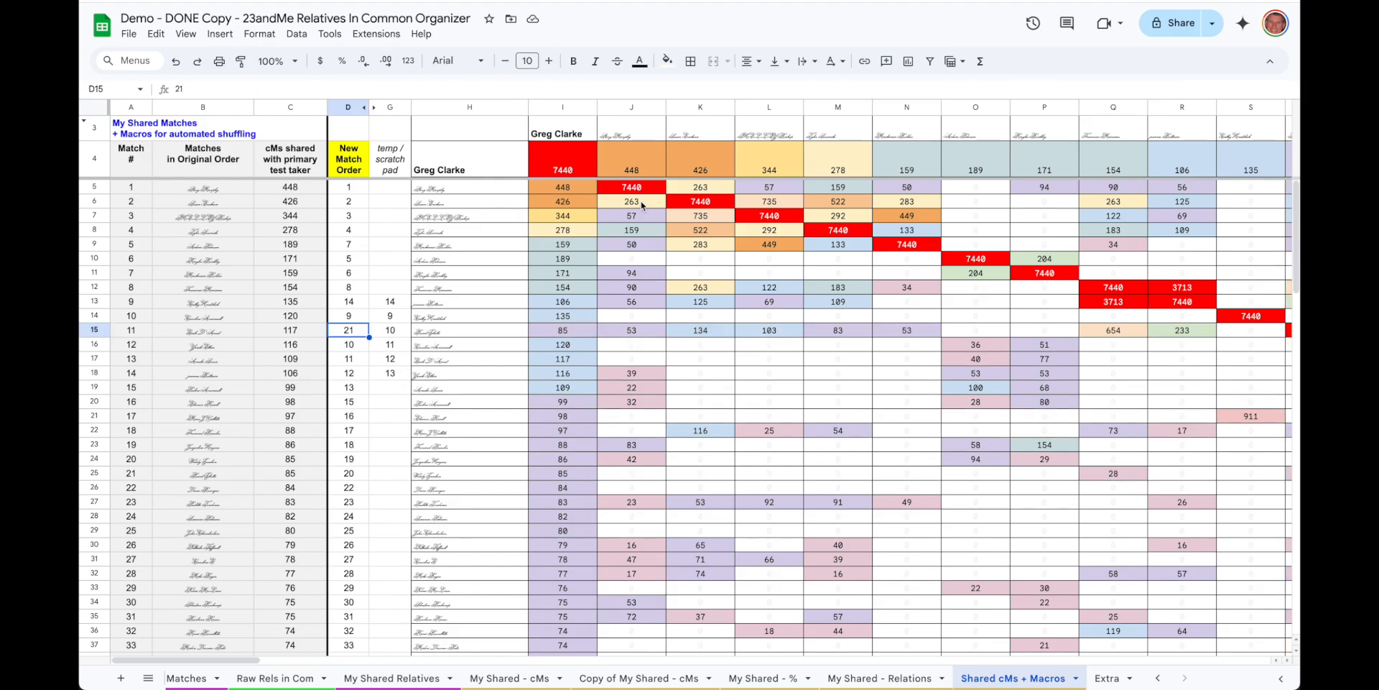
Step: Select cell Q15 and run the SwapUp1 macro to move that match up one more row
left_click(1121, 331)
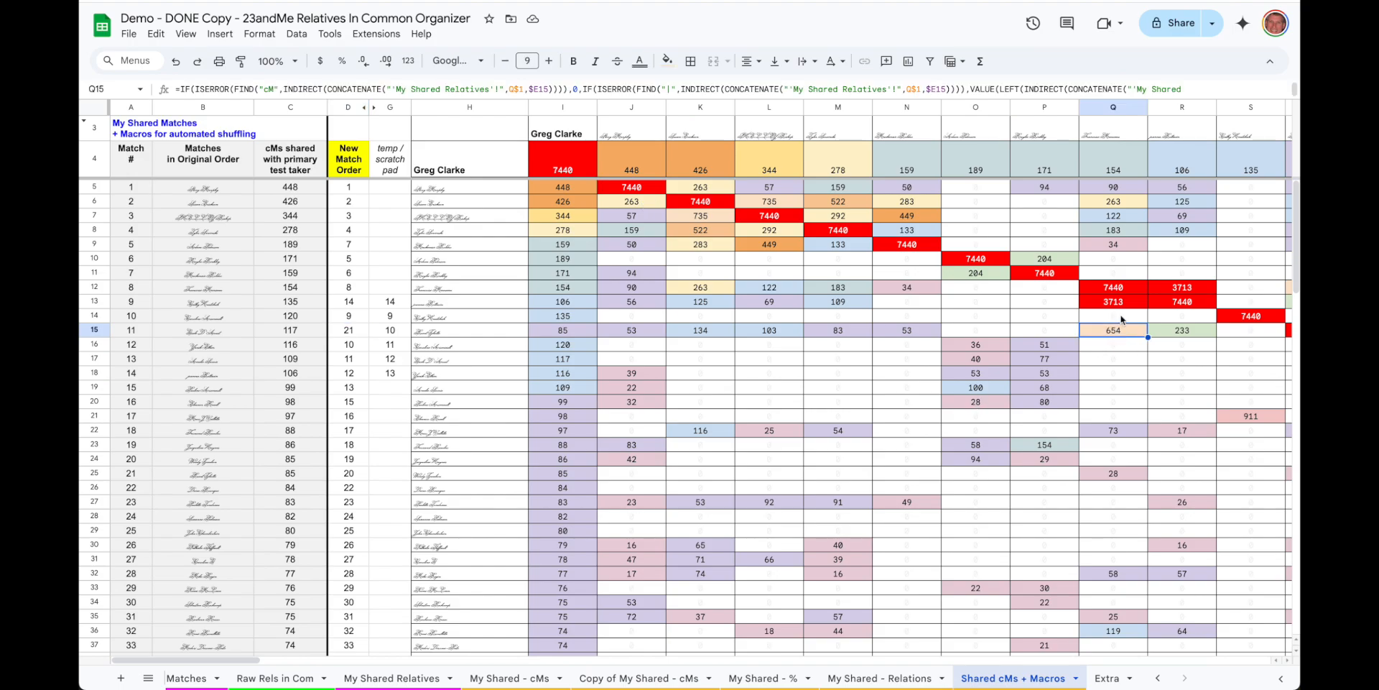
left_click(375, 34)
mouse_move(431, 79)
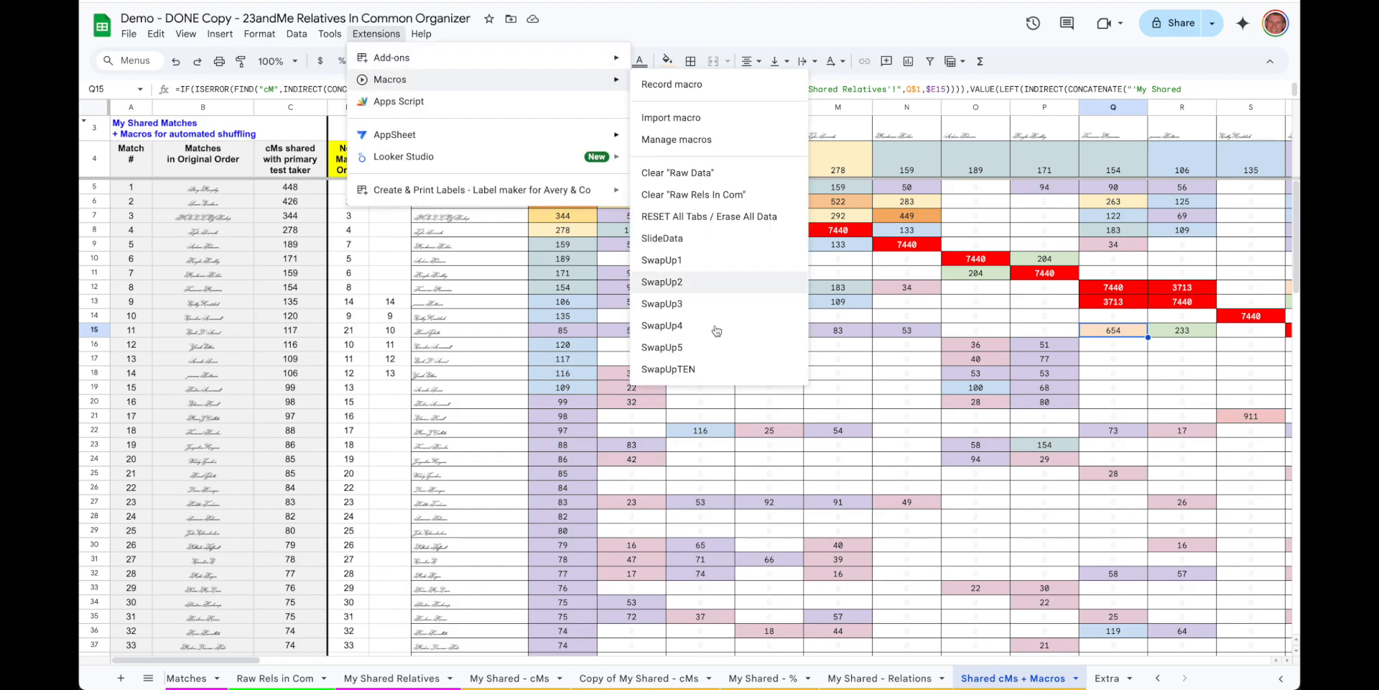
left_click(684, 262)
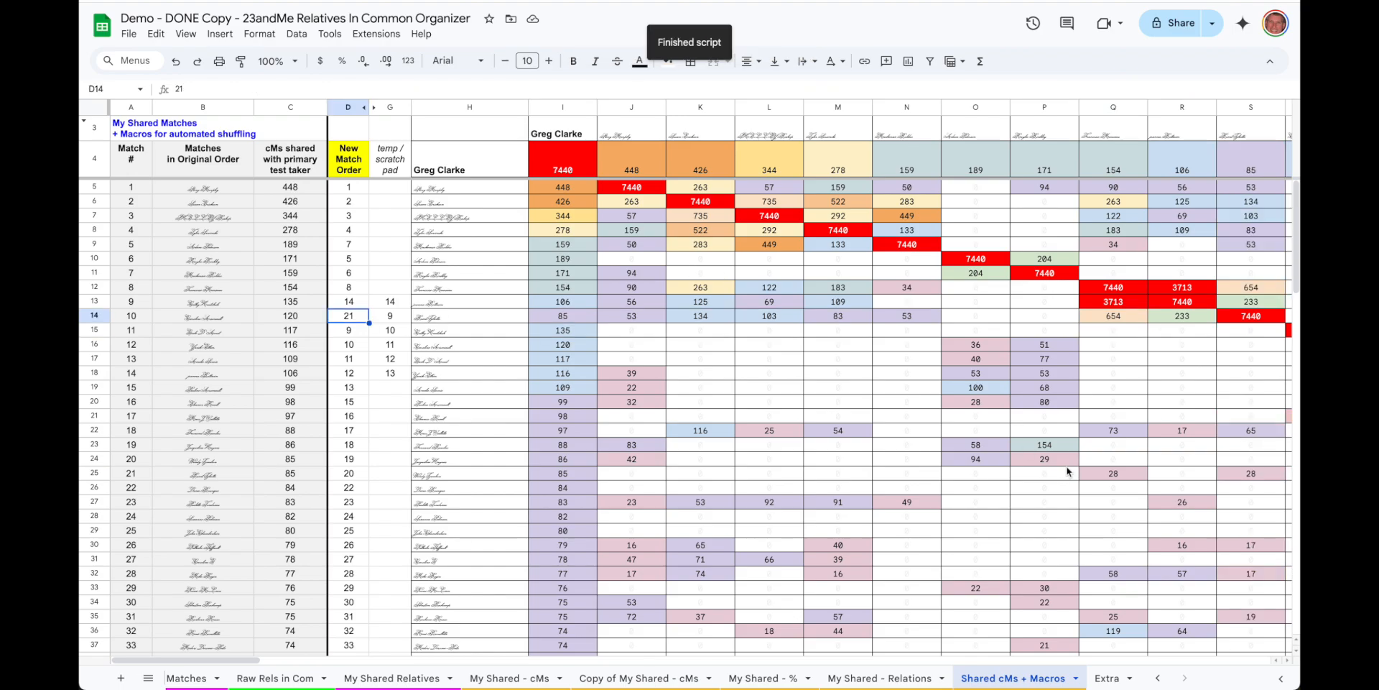
Step: Examine the cluster in columns Q to S along the diagonal and the shared cMs of the neighbouring matches
scroll(1043, 331, "right", 2)
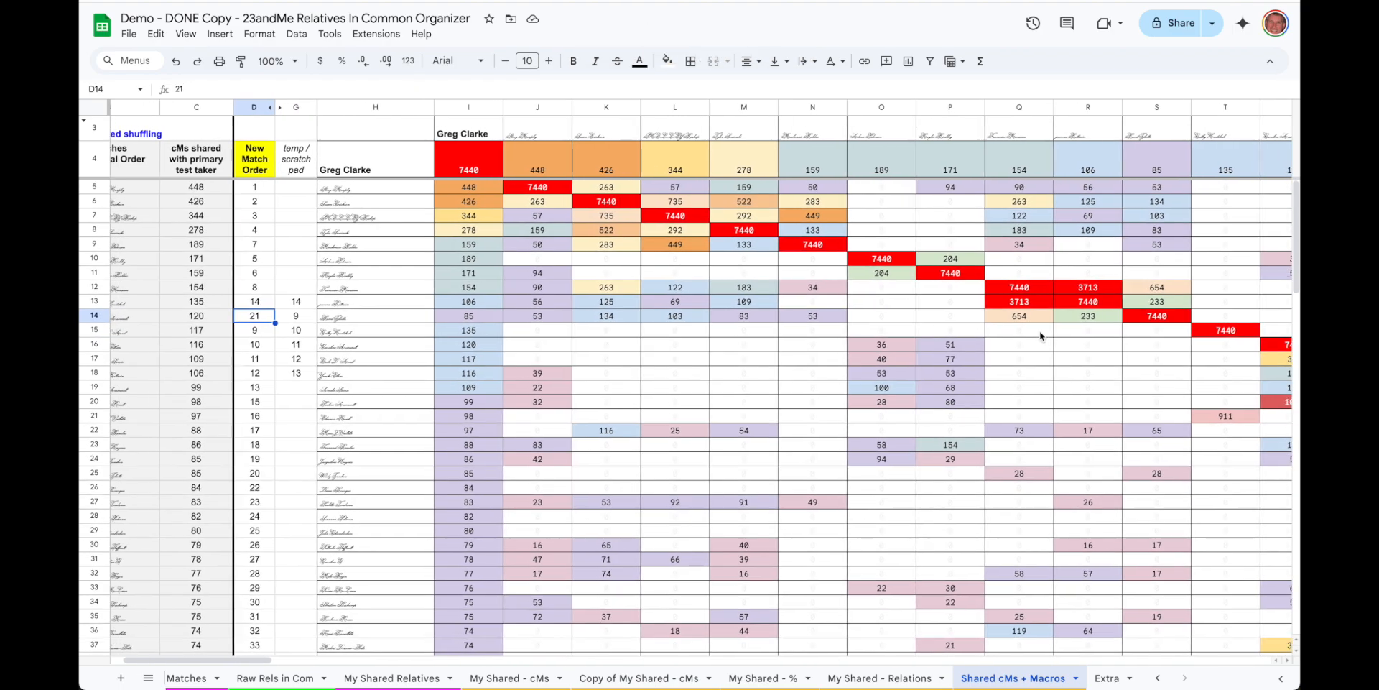
scroll(1020, 280, "right", 3)
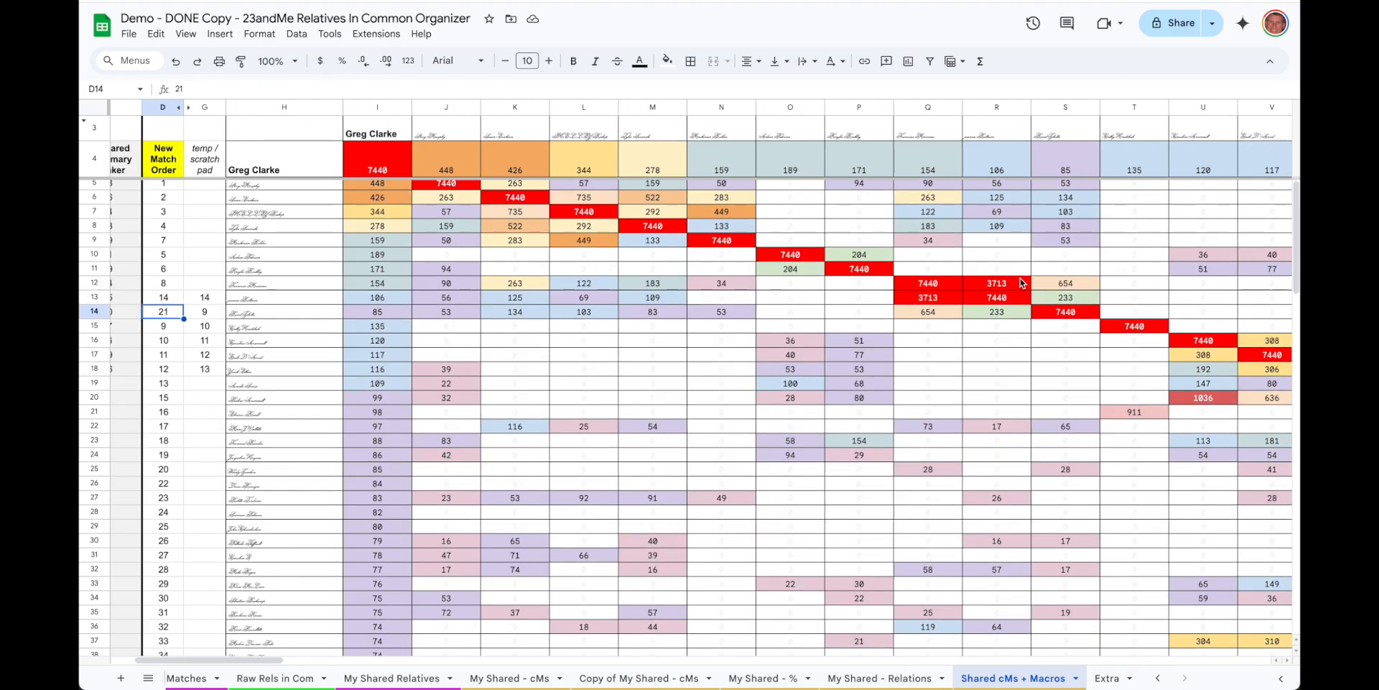
scroll(1022, 282, "right", 2)
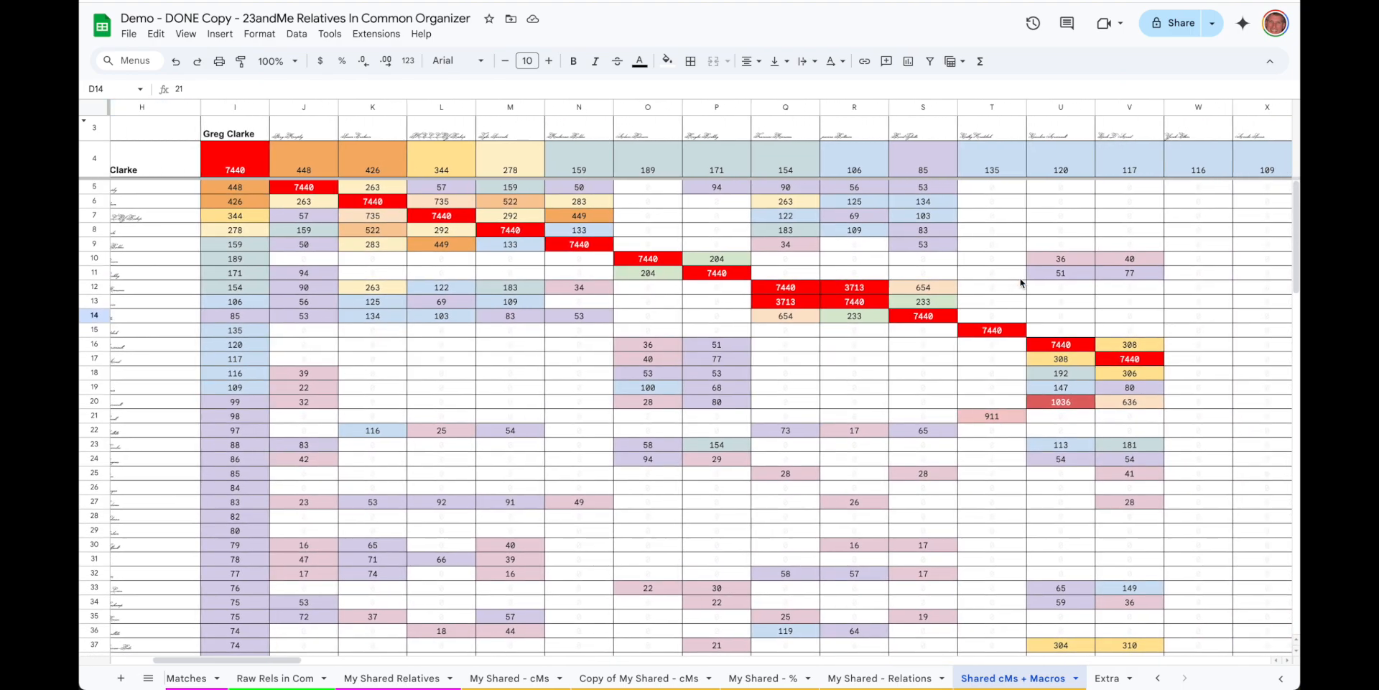
scroll(912, 316, "left", 5)
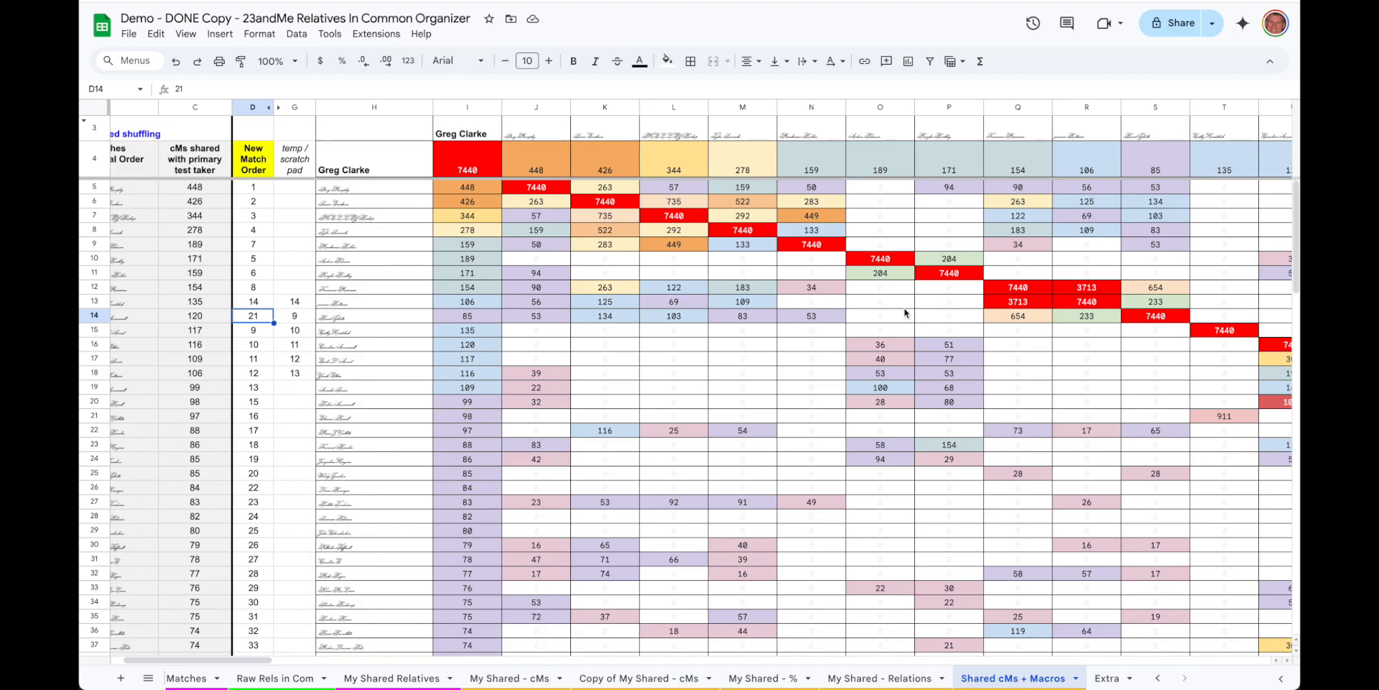
scroll(907, 315, "right", 3)
left_click(897, 108)
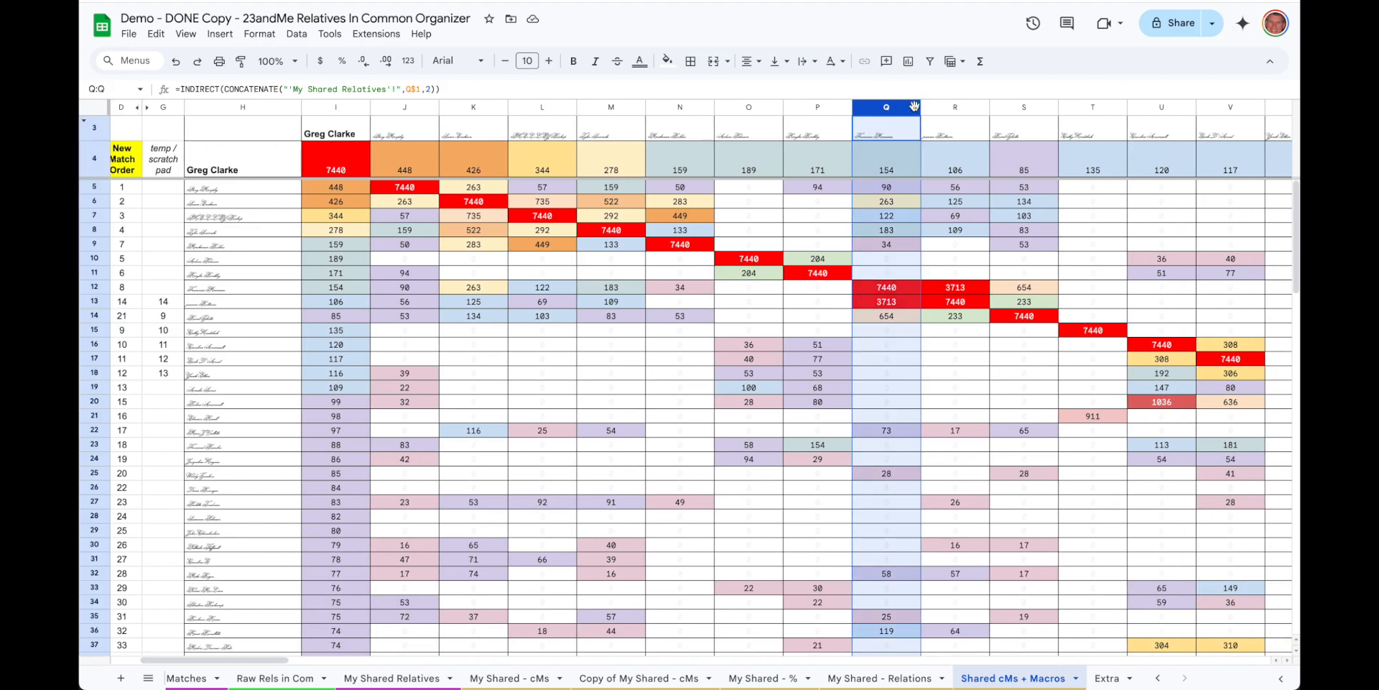
left_click(1011, 111, "shift")
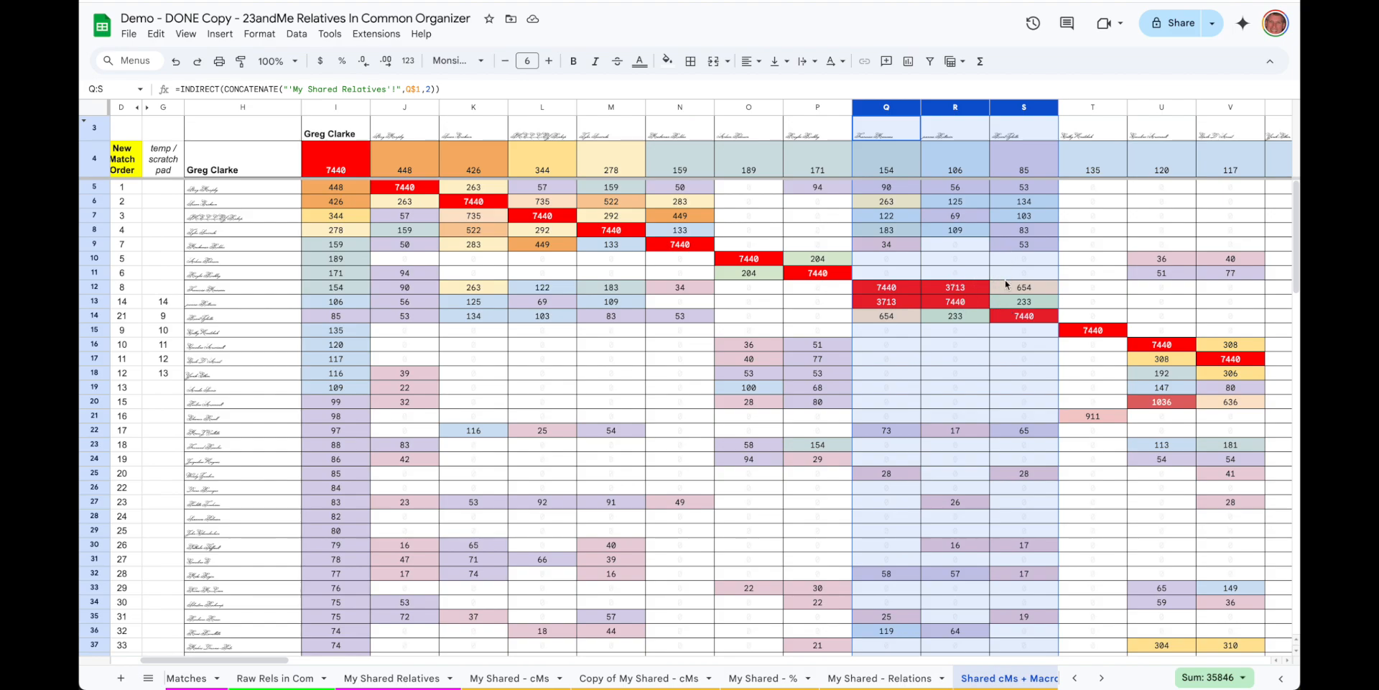
left_click(1006, 284)
scroll(1043, 335, "right", 3)
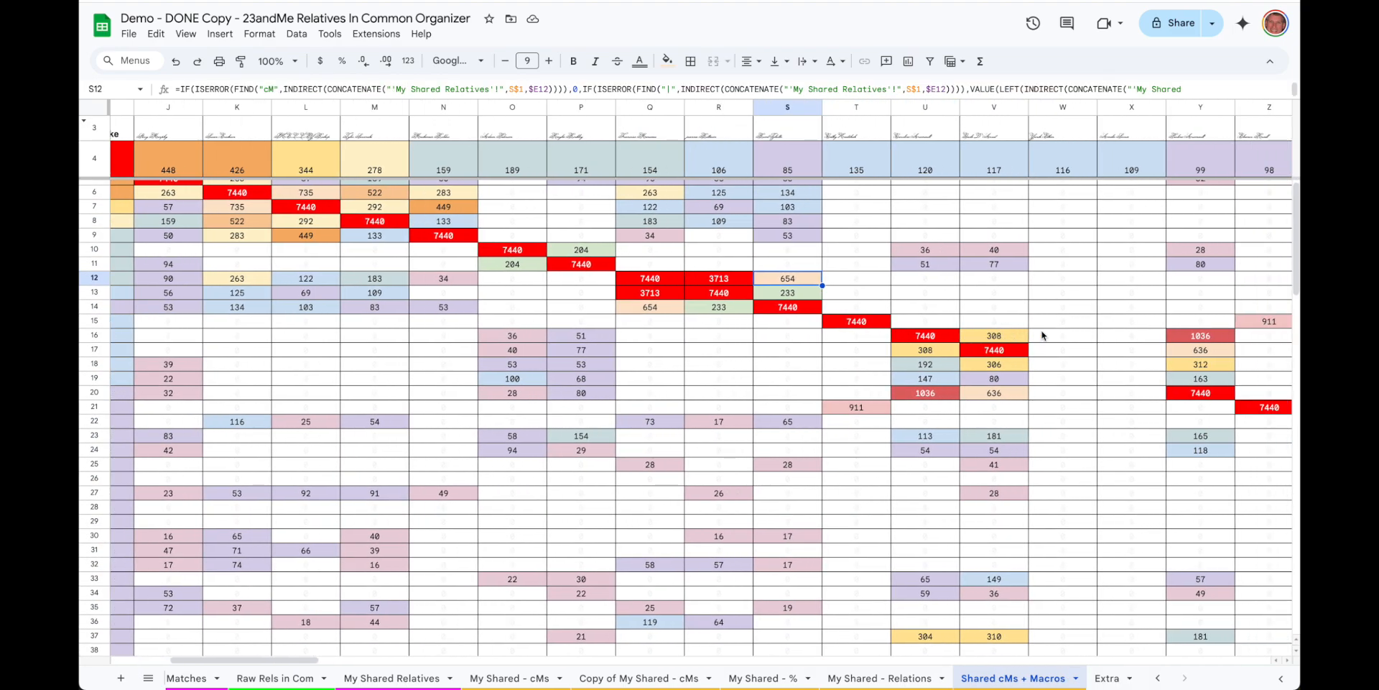
scroll(1042, 335, "left", 3)
scroll(1043, 335, "left", 3)
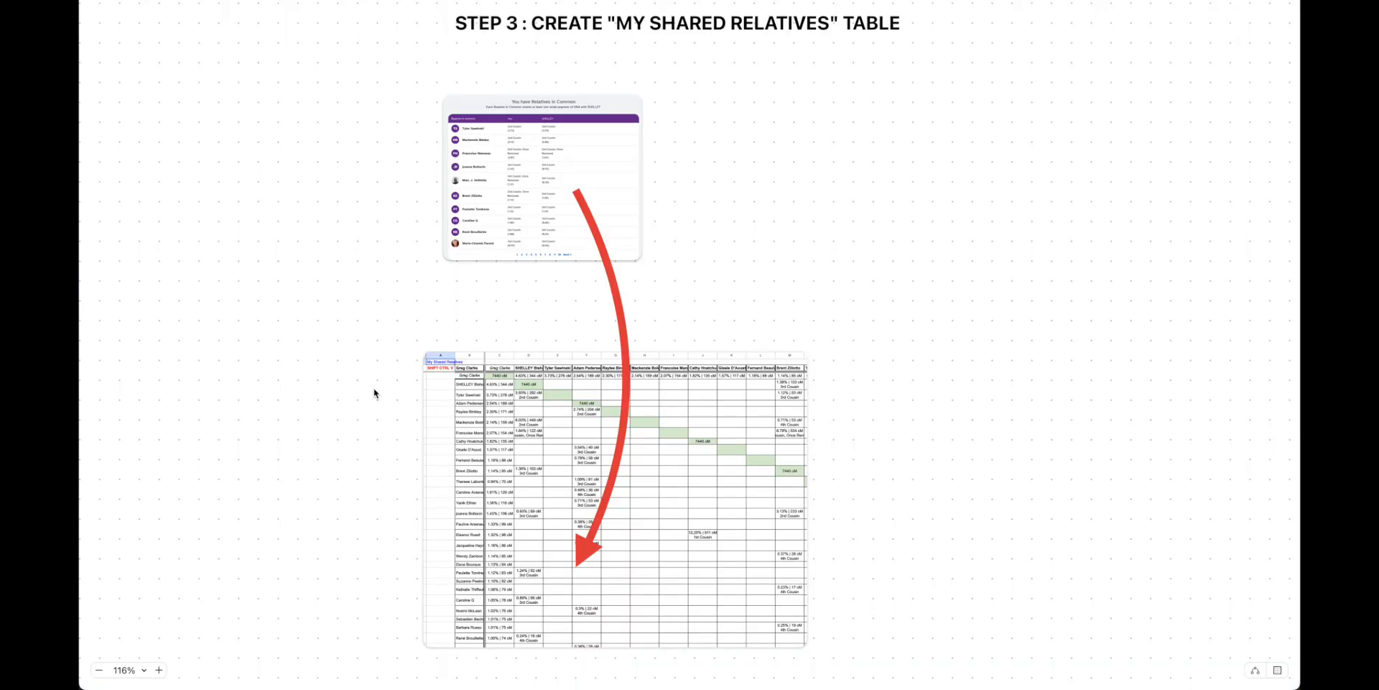
Step: Review the whiteboard diagram of the workflow from the 23andMe DNA Relatives list to the clustered matrix
scroll(294, 418, "up", 5)
scroll(294, 421, "right", 10)
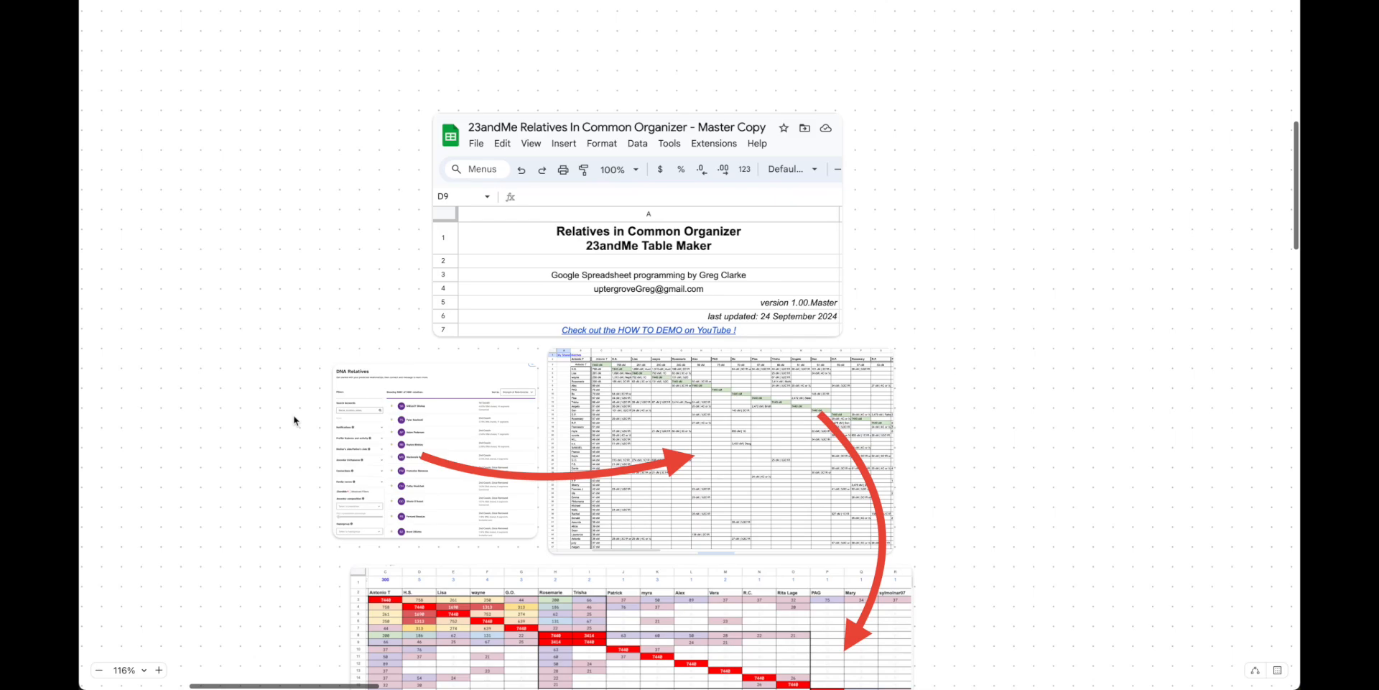
scroll(295, 420, "left", 2)
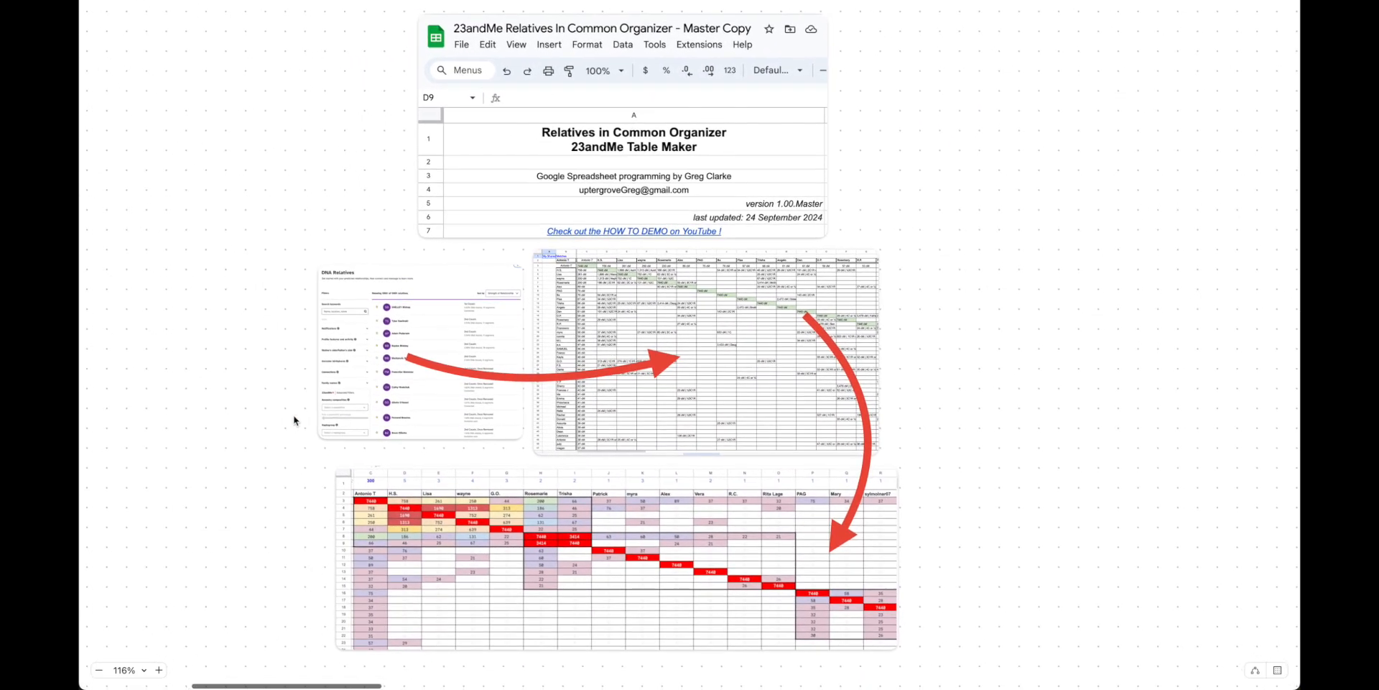